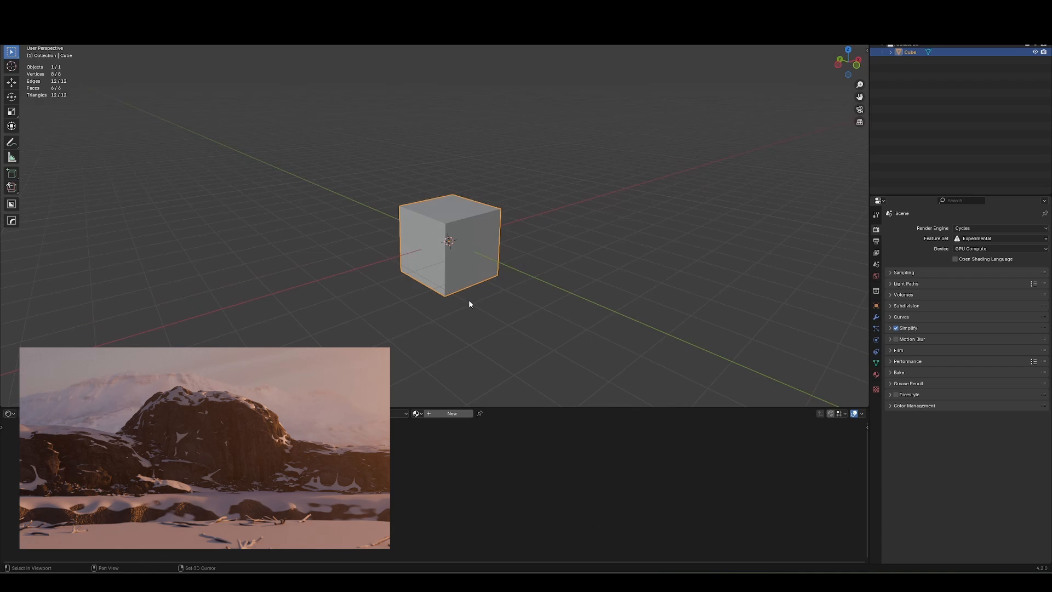
- Delete the default cube from the scene
{"action": "middle_click_drag", "start_coordinate": [469, 301], "coordinate": [457, 326], "text": "shift"}
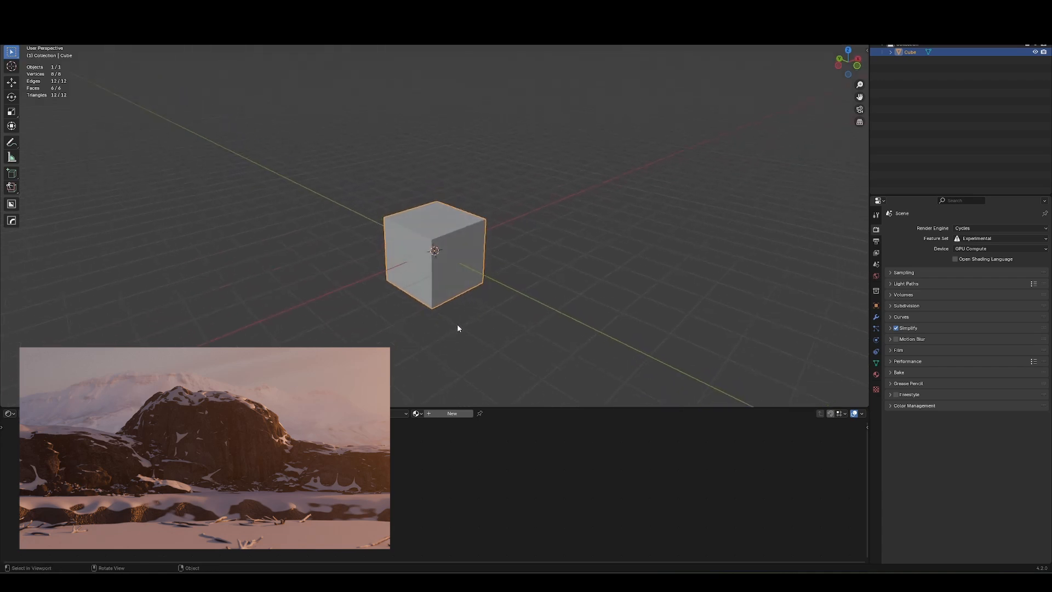
{"action": "scroll", "coordinate": [457, 323], "scroll_direction": "up", "scroll_amount": 1}
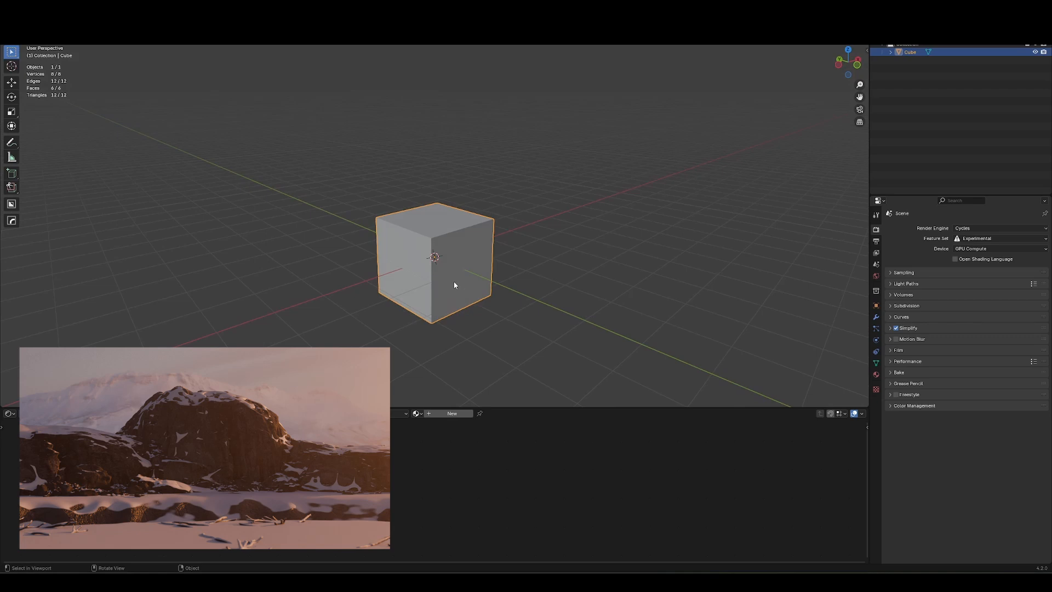
{"action": "key", "text": "Delete"}
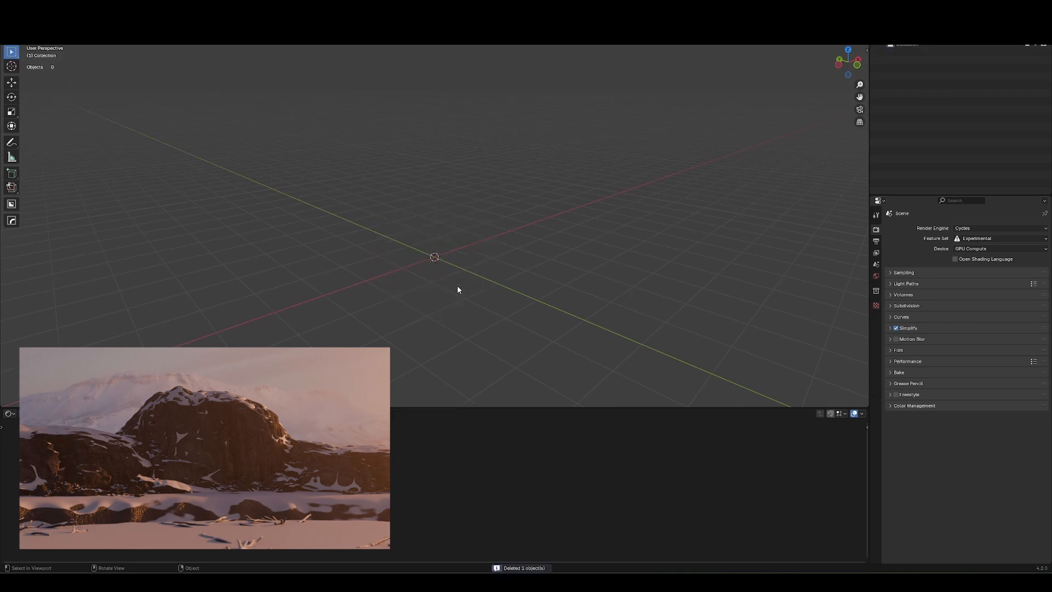
- Add a mesh plane at the origin and scale it up evenly
{"action": "key", "text": "shift+a"}
{"action": "left_click", "coordinate": [485, 297]}
{"action": "key", "text": "s"}
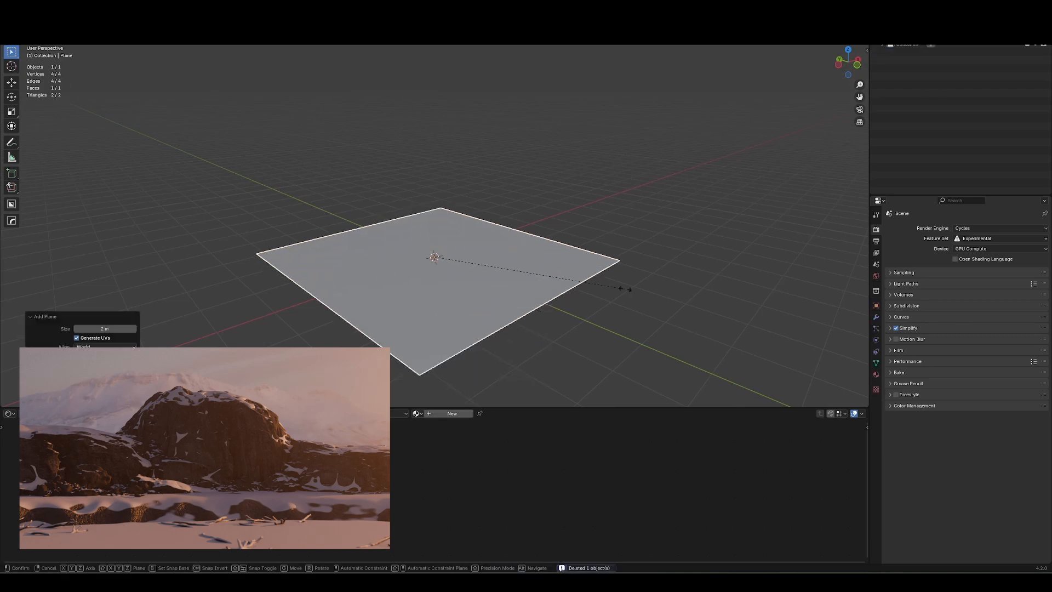
{"action": "left_click", "coordinate": [665, 299]}
{"action": "middle_click_drag", "start_coordinate": [496, 324], "coordinate": [446, 244]}
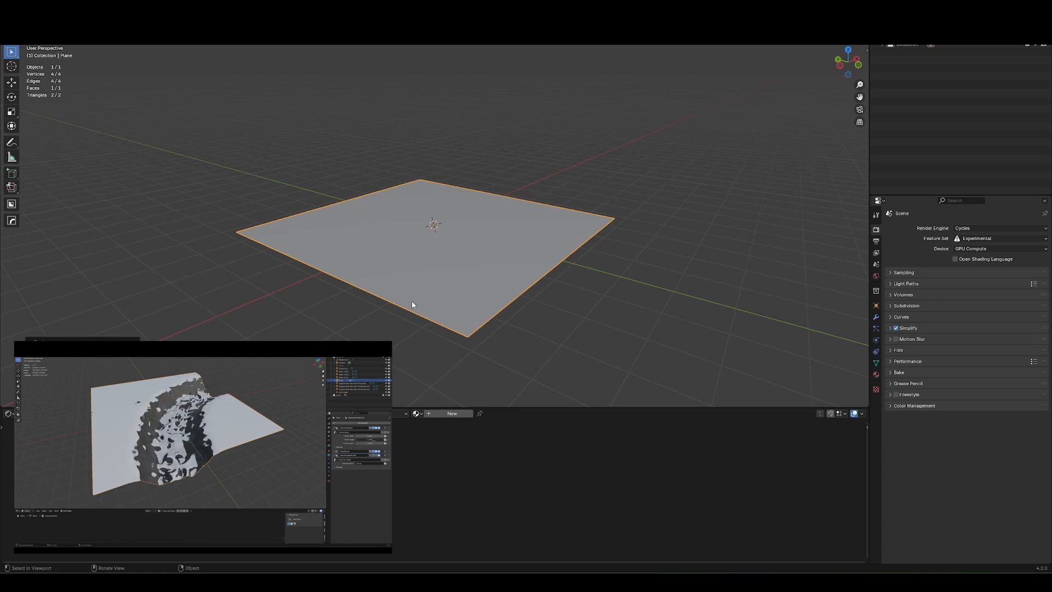
{"action": "middle_click_drag", "start_coordinate": [412, 305], "coordinate": [459, 290]}
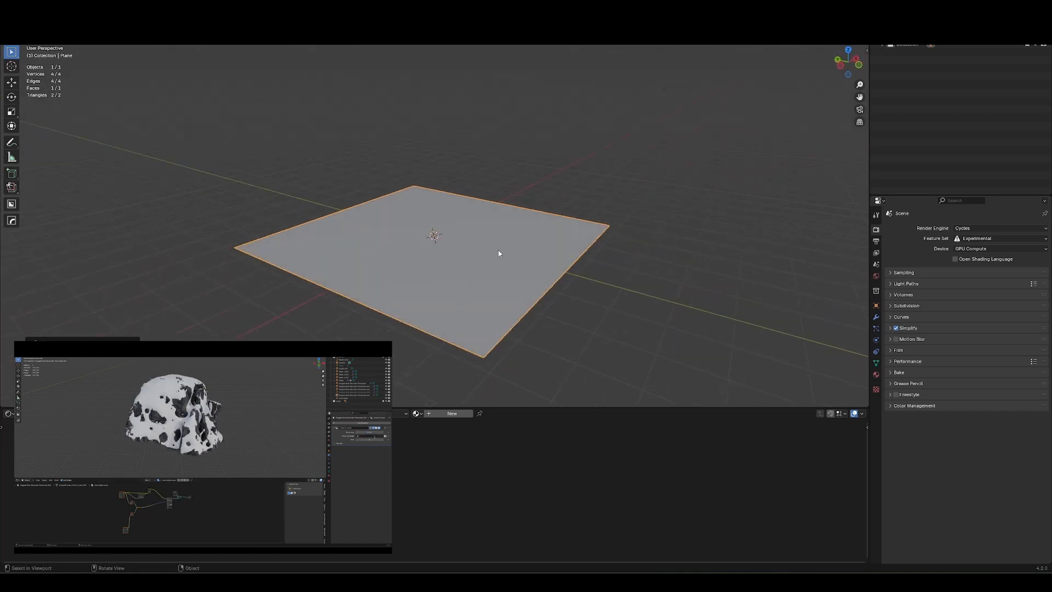
{"action": "middle_click_drag", "start_coordinate": [406, 284], "coordinate": [425, 267]}
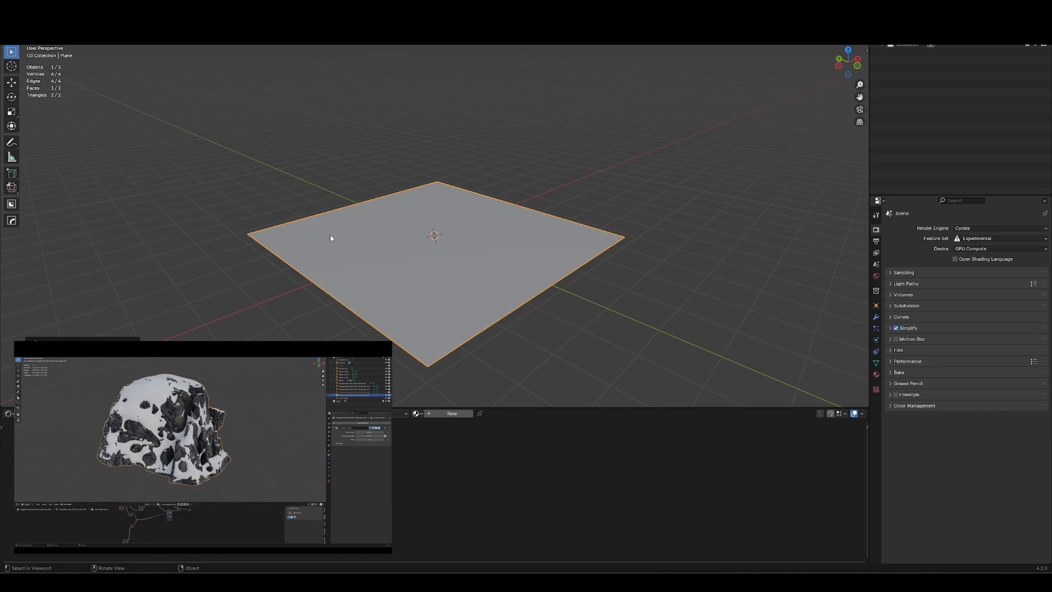
{"action": "middle_click_drag", "start_coordinate": [455, 263], "coordinate": [428, 286]}
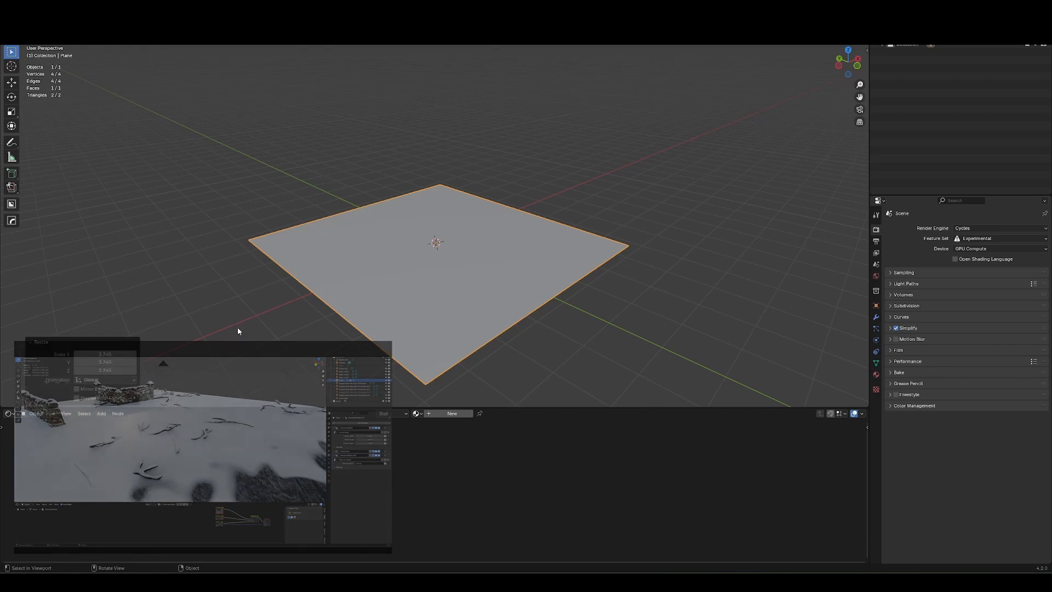
- Subdivide the whole plane repeatedly with one cut per pass into a 32 by 32 grid of faces
{"action": "key", "text": "Tab"}
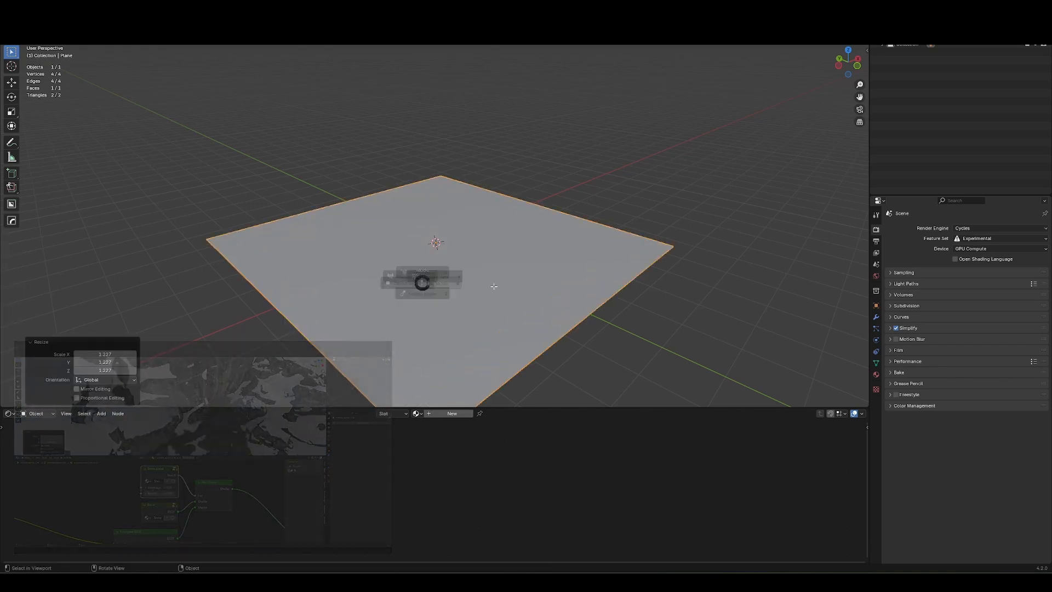
{"action": "key", "text": "a"}
{"action": "right_click", "coordinate": [461, 303]}
{"action": "left_click", "coordinate": [459, 303]}
{"action": "key", "text": "shift+r"}
{"action": "key", "text": "shift+r"}
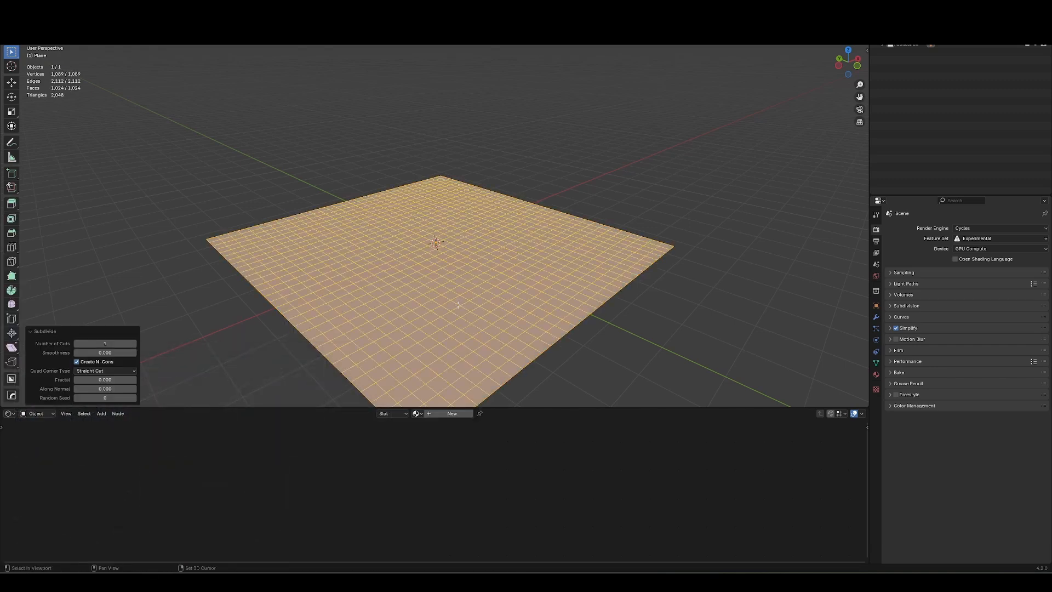
{"action": "key", "text": "Tab"}
- Apply the plane's rotation and scale
{"action": "key", "text": "ctrl+a"}
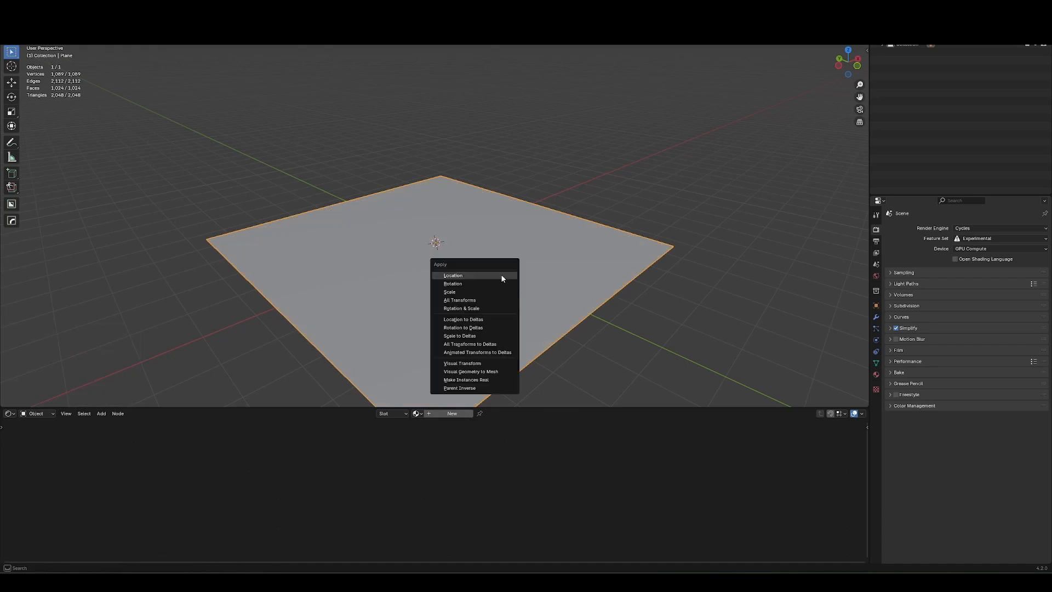
{"action": "left_click", "coordinate": [467, 312]}
{"action": "middle_click_drag", "start_coordinate": [433, 339], "coordinate": [417, 295]}
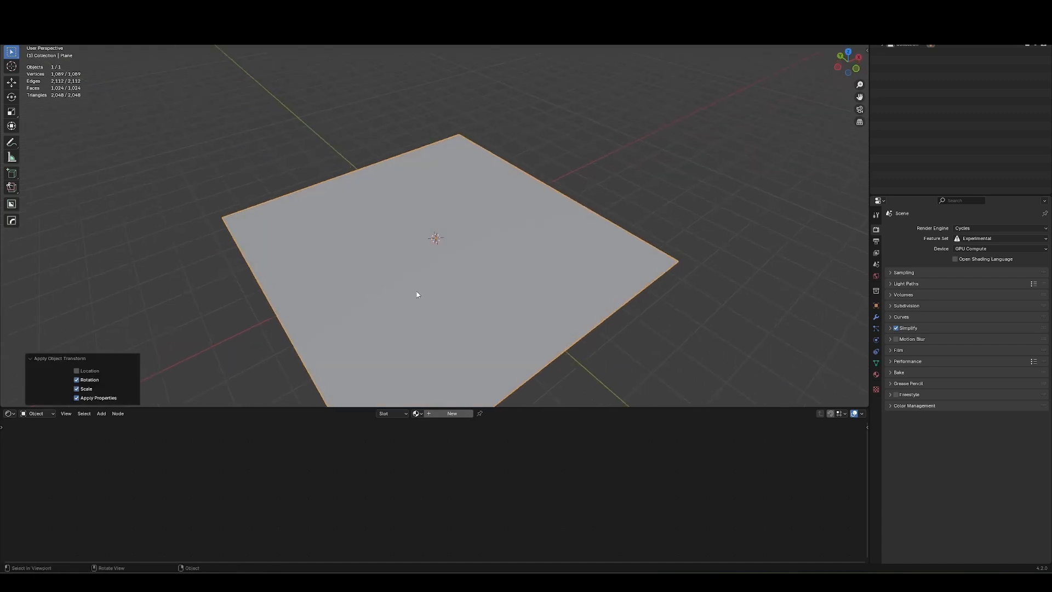
- Add a Bézier curve, scale it up across the plane, and raise it about 0.58 m along Z
{"action": "key", "text": "shift+a"}
{"action": "mouse_move", "coordinate": [428, 275]}
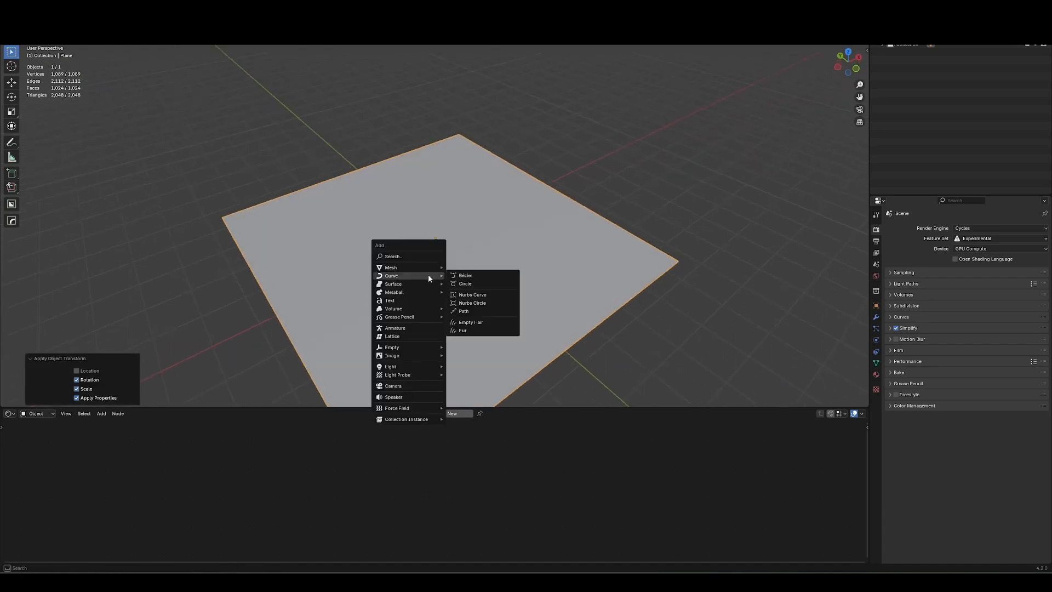
{"action": "left_click", "coordinate": [467, 279]}
{"action": "key", "text": "s"}
{"action": "left_click", "coordinate": [492, 272]}
{"action": "key", "text": "g"}
{"action": "key", "text": "z"}
{"action": "left_click", "coordinate": [489, 251]}
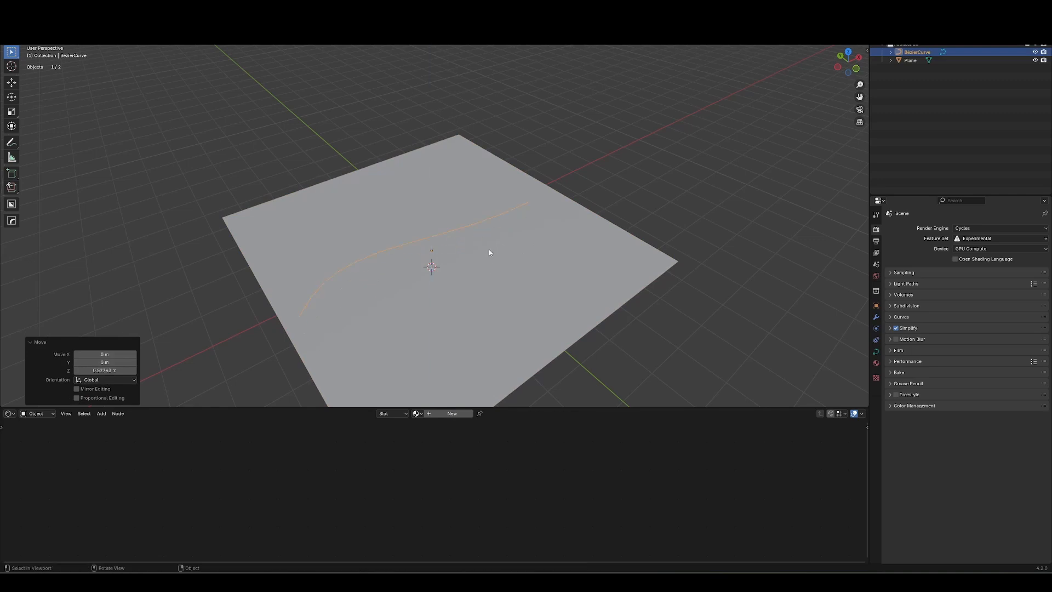
- Try raising and lowering the plane's surface along the curve with sculpt strokes, and undo the strokes
{"action": "mouse_move", "coordinate": [487, 251]}
{"action": "middle_mouse_down"}
{"action": "mouse_move", "coordinate": [457, 256]}
{"action": "mouse_move", "coordinate": [495, 231]}
{"action": "mouse_move", "coordinate": [495, 273]}
{"action": "mouse_move", "coordinate": [442, 254]}
{"action": "mouse_move", "coordinate": [481, 270]}
{"action": "mouse_move", "coordinate": [484, 225]}
{"action": "mouse_move", "coordinate": [514, 241]}
{"action": "mouse_move", "coordinate": [493, 263]}
{"action": "middle_mouse_up"}
{"action": "left_click", "coordinate": [481, 270]}
{"action": "key", "text": "Tab"}
{"action": "key", "text": "ctrl+Tab"}
{"action": "middle_click_drag", "start_coordinate": [363, 301], "coordinate": [359, 348]}
{"action": "left_click_drag", "start_coordinate": [359, 356], "coordinate": [378, 315]}
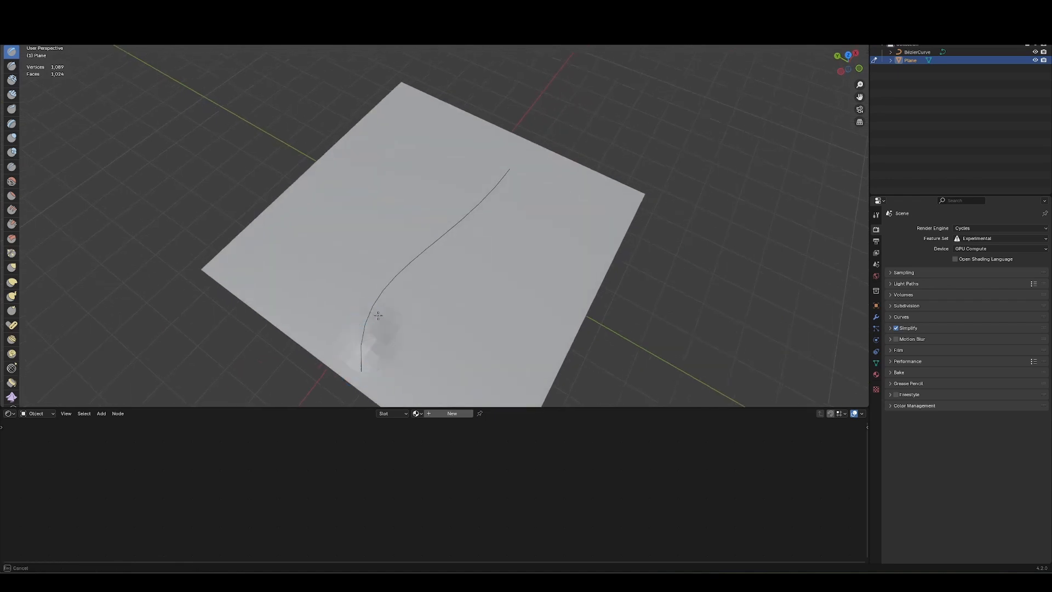
{"action": "mouse_move", "coordinate": [481, 213]}
{"action": "left_mouse_down", "text": "ctrl"}
{"action": "mouse_move", "coordinate": [368, 359]}
{"action": "mouse_move", "coordinate": [511, 173]}
{"action": "mouse_move", "coordinate": [365, 356]}
{"action": "left_mouse_up", "text": "ctrl"}
{"action": "mouse_move", "coordinate": [447, 293]}
{"action": "middle_mouse_down"}
{"action": "mouse_move", "coordinate": [507, 219]}
{"action": "mouse_move", "coordinate": [524, 227]}
{"action": "mouse_move", "coordinate": [492, 274]}
{"action": "mouse_move", "coordinate": [478, 263]}
{"action": "middle_mouse_up"}
{"action": "key", "text": "ctrl+z"}
{"action": "key", "text": "ctrl+z"}
{"action": "key", "text": "ctrl+z"}
{"action": "key", "text": "ctrl+Tab"}
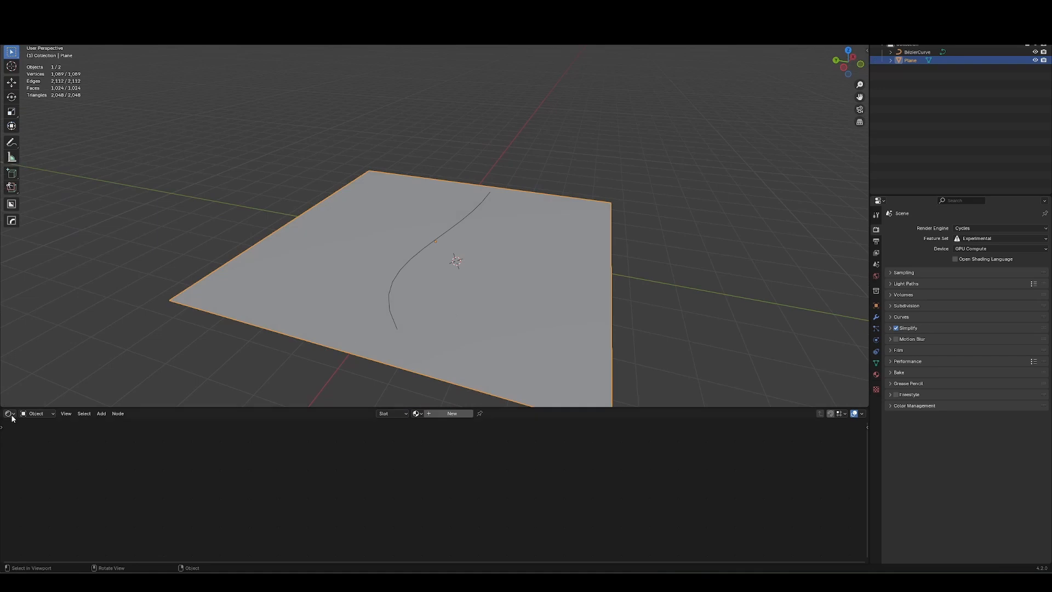
- Switch the lower editor to Geometry Nodes and create a new node group on the plane
{"action": "left_click", "coordinate": [13, 417]}
{"action": "left_click", "coordinate": [50, 490]}
{"action": "key", "text": "Home"}
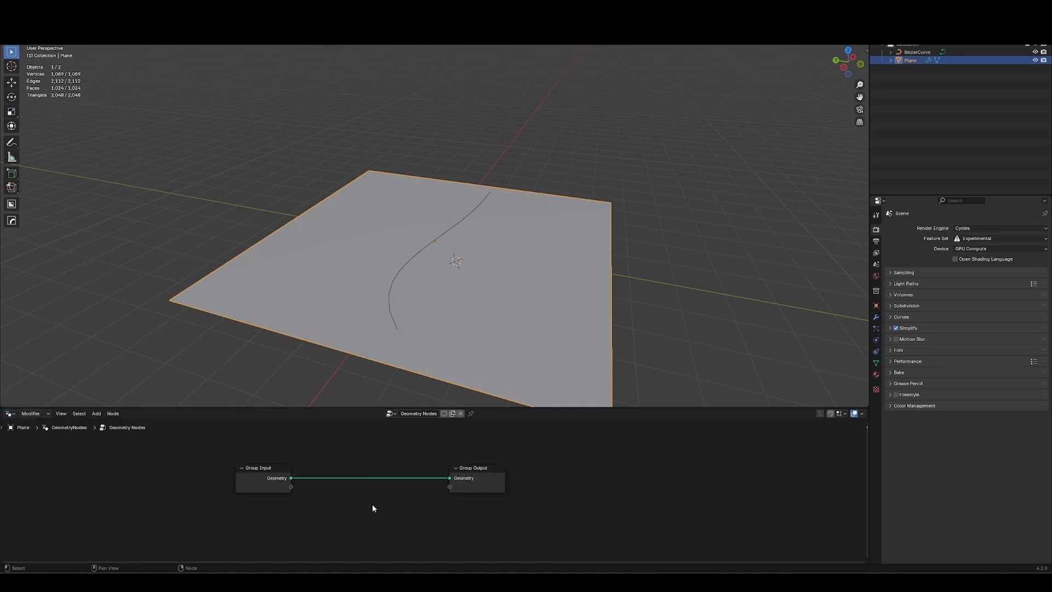
- Insert a Set Position node between Group Input and Group Output, close to the output
{"action": "key", "text": "shift+a"}
{"action": "type", "text": "set po"}
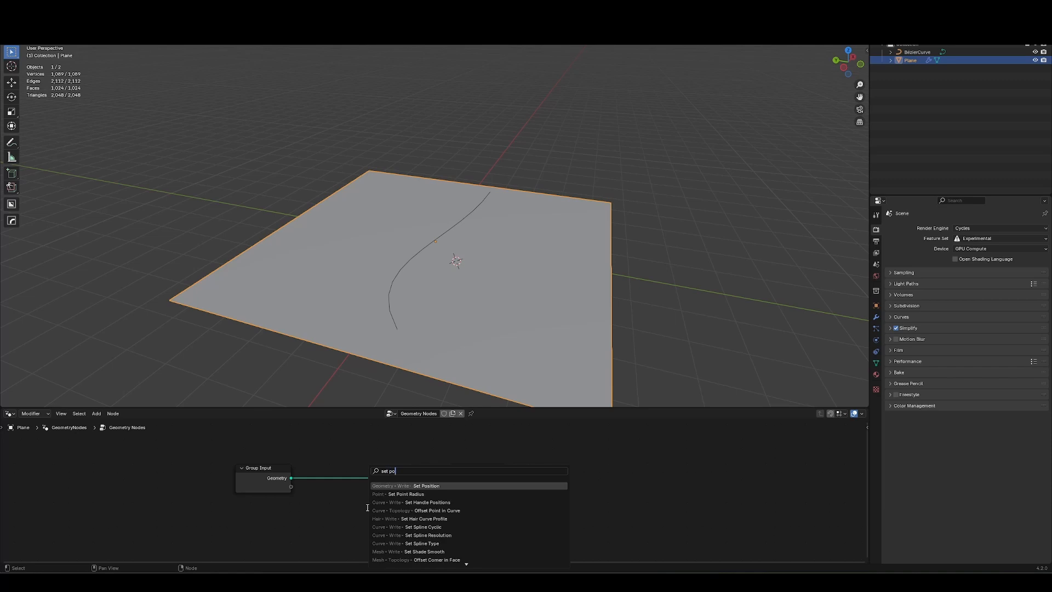
{"action": "left_click", "coordinate": [416, 493]}
{"action": "left_click", "coordinate": [403, 538]}
{"action": "mouse_move", "coordinate": [401, 538]}
{"action": "left_mouse_down"}
{"action": "mouse_move", "coordinate": [392, 542]}
{"action": "mouse_move", "coordinate": [403, 546]}
{"action": "left_mouse_up"}
{"action": "key", "text": "ctrl+z"}
{"action": "key", "text": "ctrl+z"}
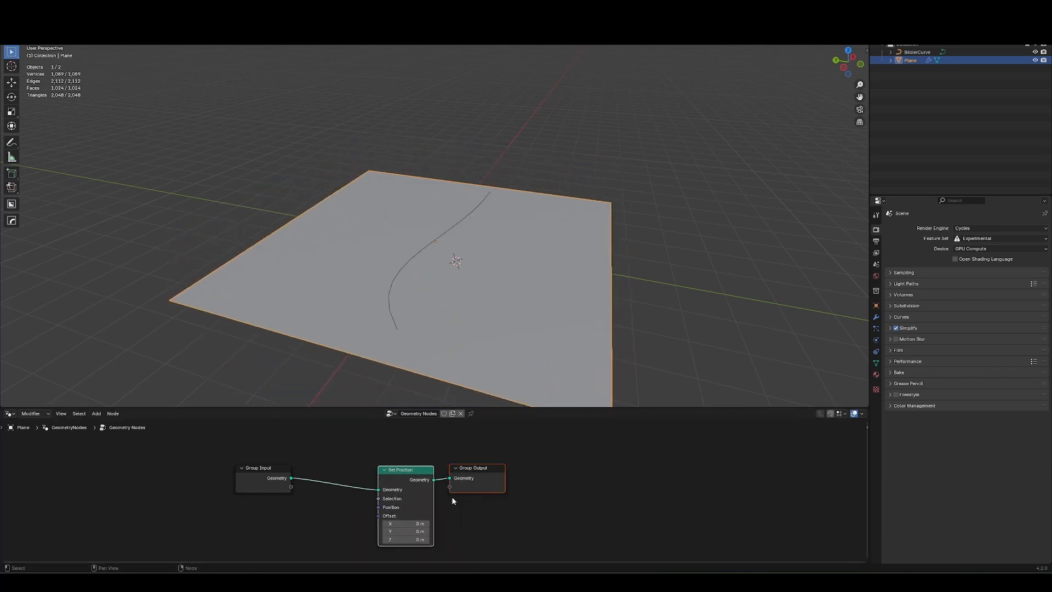
{"action": "scroll", "coordinate": [379, 463], "scroll_direction": "down", "scroll_amount": 1}
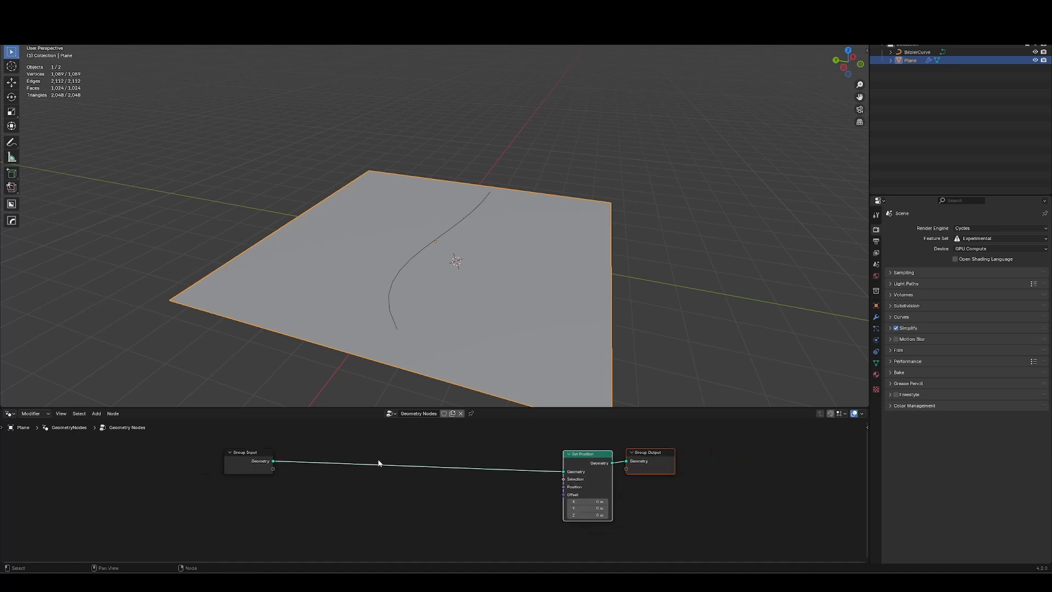
- Add an Object Info node referencing BézierCurve and place it below the main geometry link
{"action": "key", "text": "shift+a"}
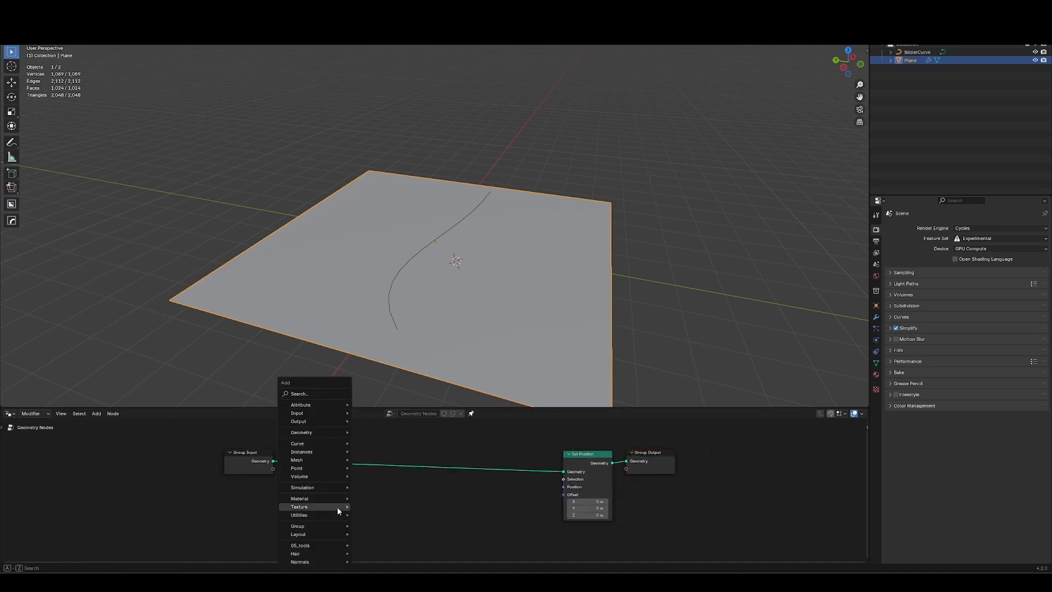
{"action": "type", "text": "obj"}
{"action": "key", "text": "Return"}
{"action": "left_click", "coordinate": [308, 496]}
{"action": "middle_click_drag", "start_coordinate": [307, 496], "coordinate": [315, 446]}
{"action": "left_click_drag", "start_coordinate": [316, 446], "coordinate": [346, 490]}
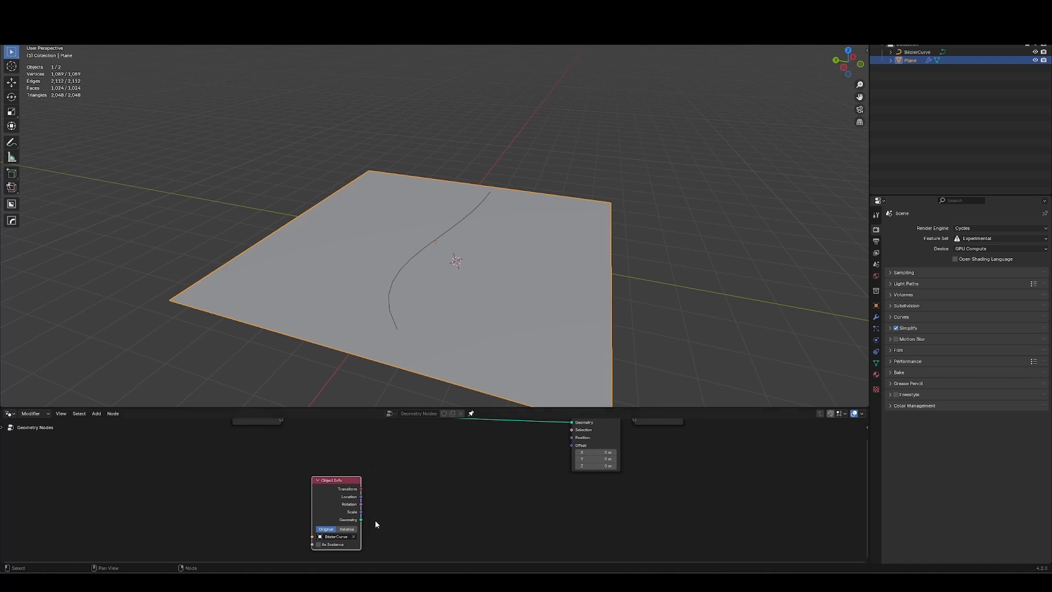
{"action": "middle_click_drag", "start_coordinate": [376, 524], "coordinate": [332, 523]}
{"action": "scroll", "coordinate": [323, 515], "scroll_direction": "down", "scroll_amount": 1}
{"action": "key", "text": "g"}
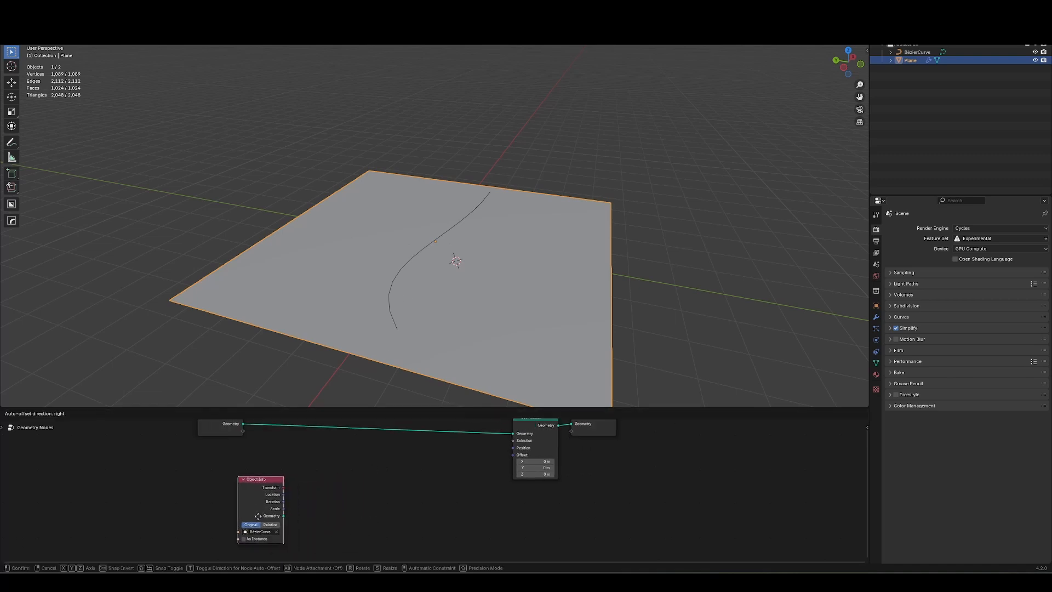
{"action": "left_click", "coordinate": [283, 497]}
- Feed the curve's geometry, set to Relative, into a Geometry Proximity node and link its Distance to Set Position's Offset
{"action": "left_click_drag", "start_coordinate": [275, 514], "coordinate": [518, 455]}
{"action": "left_click", "coordinate": [350, 535]}
{"action": "left_click", "coordinate": [317, 483]}
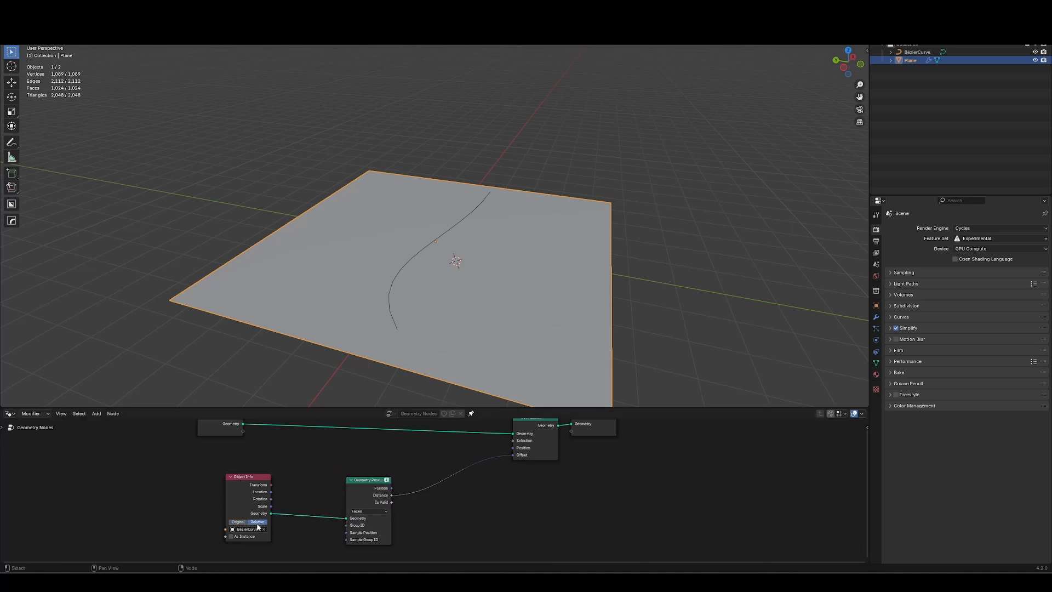
{"action": "left_click_drag", "start_coordinate": [388, 497], "coordinate": [386, 486]}
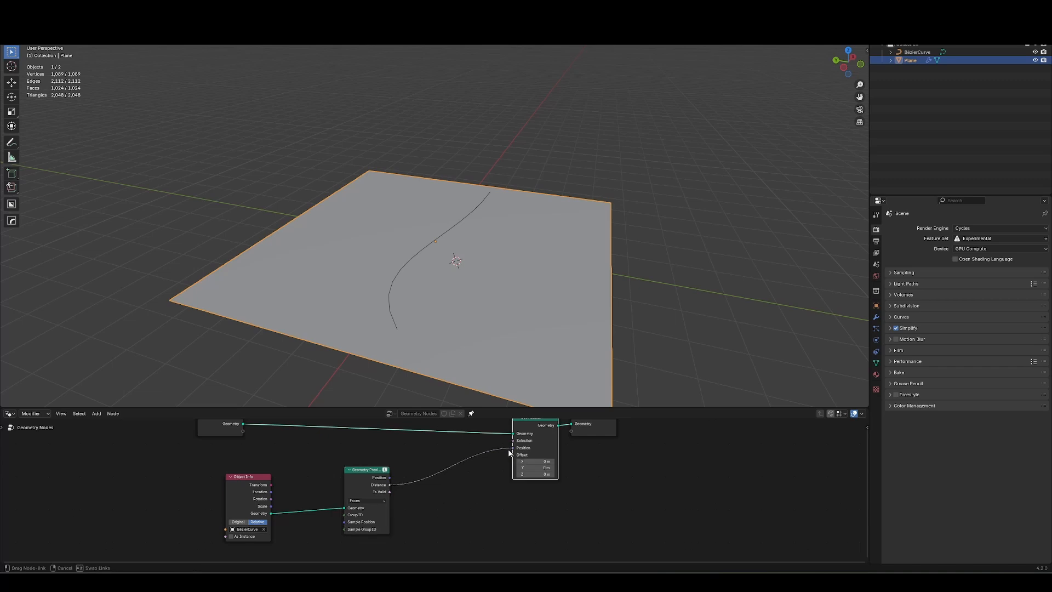
{"action": "left_click_drag", "start_coordinate": [510, 453], "coordinate": [512, 455]}
{"action": "left_click_drag", "start_coordinate": [253, 488], "coordinate": [220, 480]}
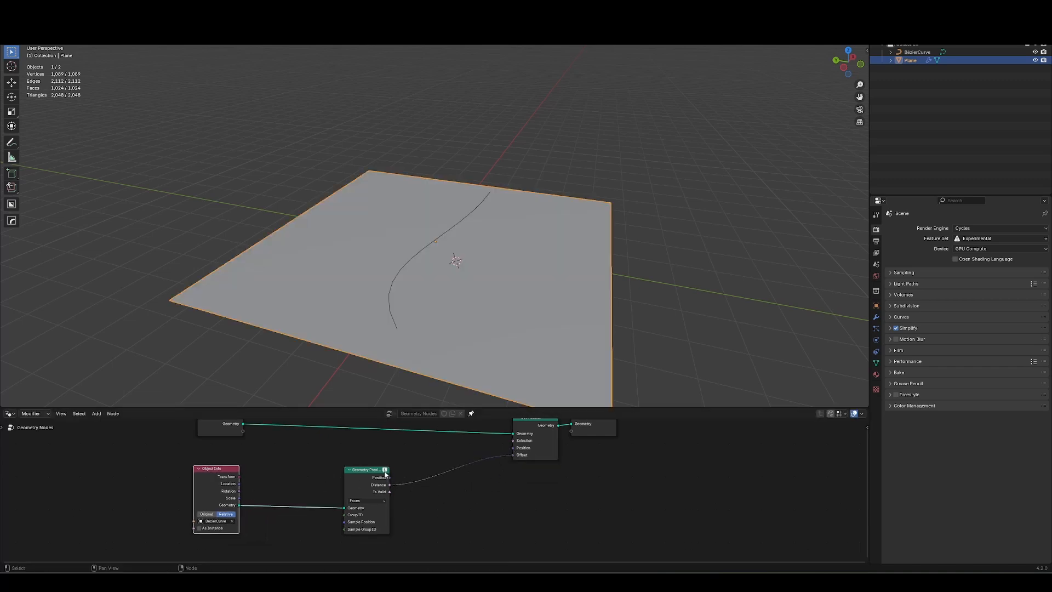
- Insert a Realize Instances node between Object Info and Geometry Proximity, and spread the nodes apart horizontally
{"action": "key", "text": "shift+a"}
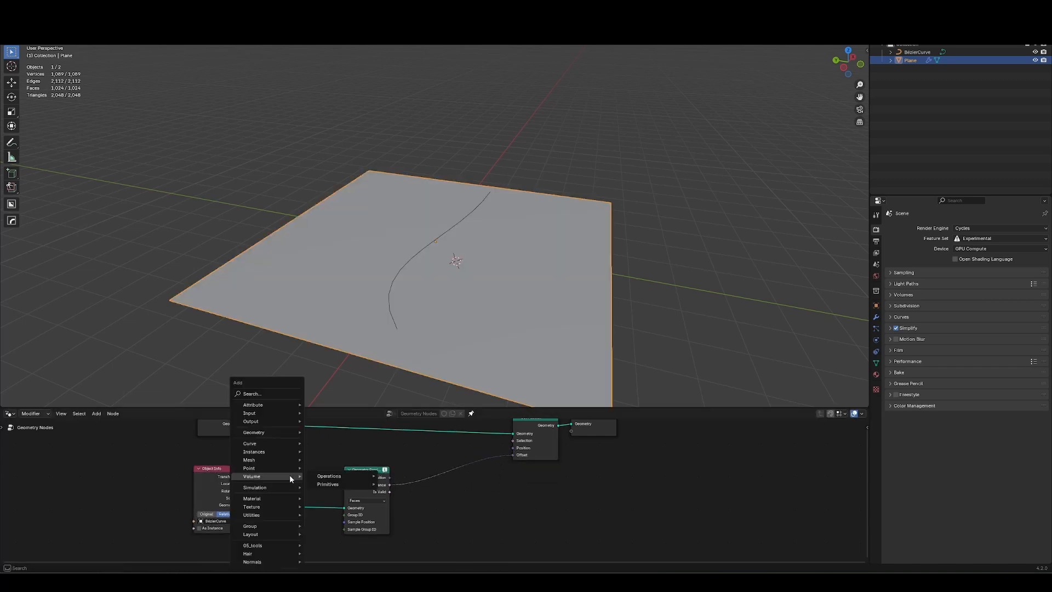
{"action": "type", "text": "reali"}
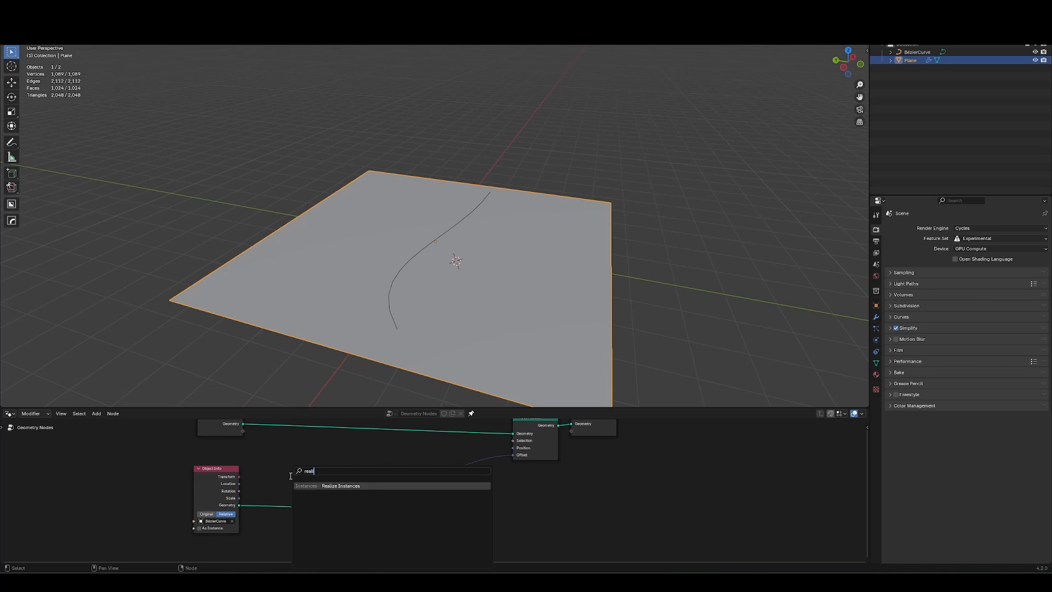
{"action": "key", "text": "Return"}
{"action": "left_click", "coordinate": [287, 484]}
{"action": "left_click_drag", "start_coordinate": [201, 483], "coordinate": [162, 482]}
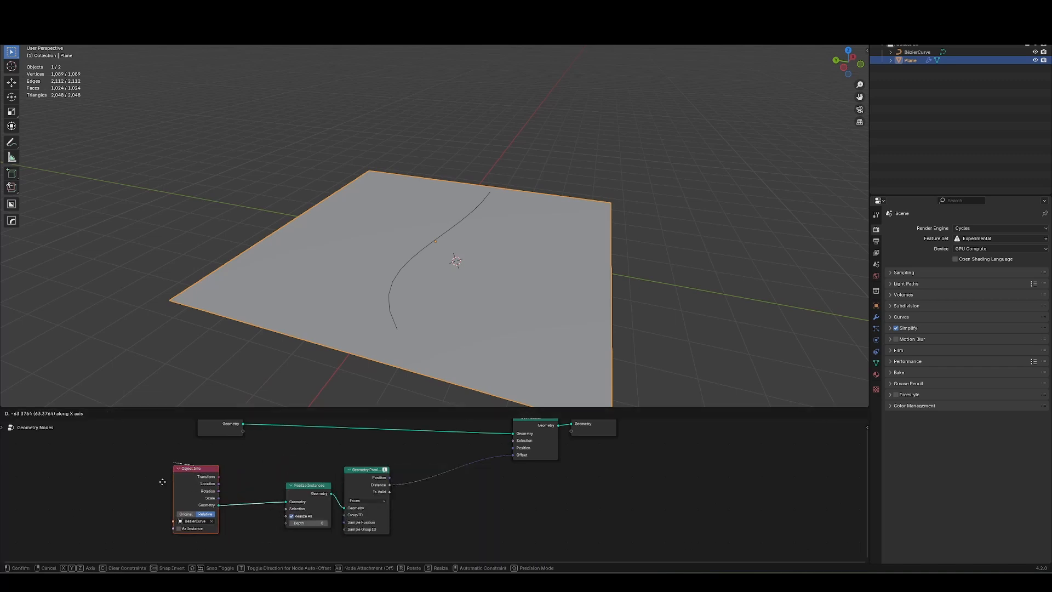
{"action": "left_click", "coordinate": [137, 482]}
{"action": "left_click_drag", "start_coordinate": [266, 469], "coordinate": [367, 509]}
{"action": "key", "text": "g"}
{"action": "key", "text": "x"}
{"action": "left_click", "coordinate": [439, 493]}
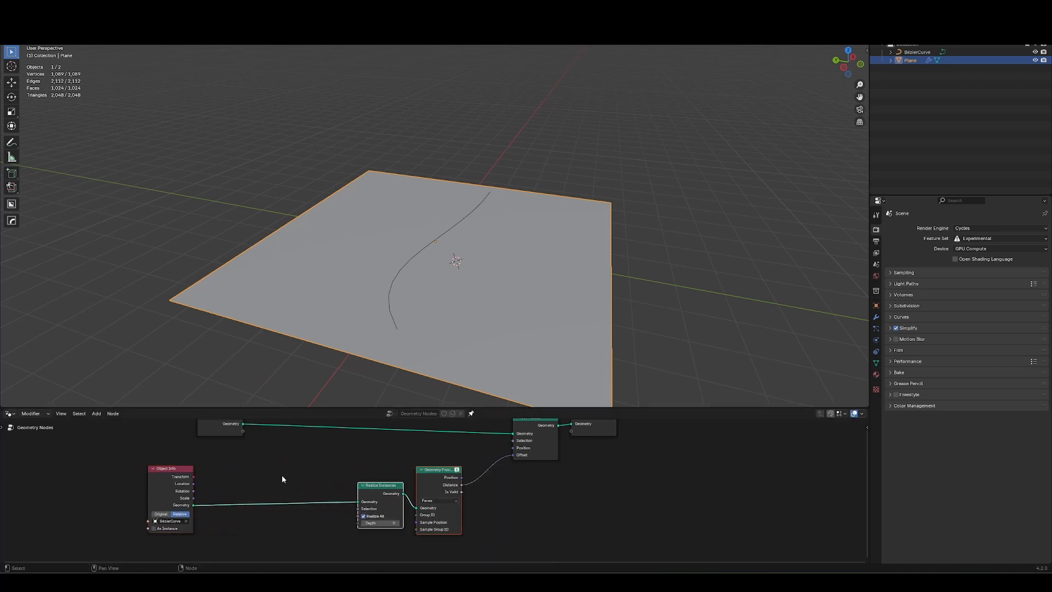
- Insert a Curve to Mesh node between Object Info and Realize Instances
{"action": "key", "text": "shift+a"}
{"action": "type", "text": "curve to m"}
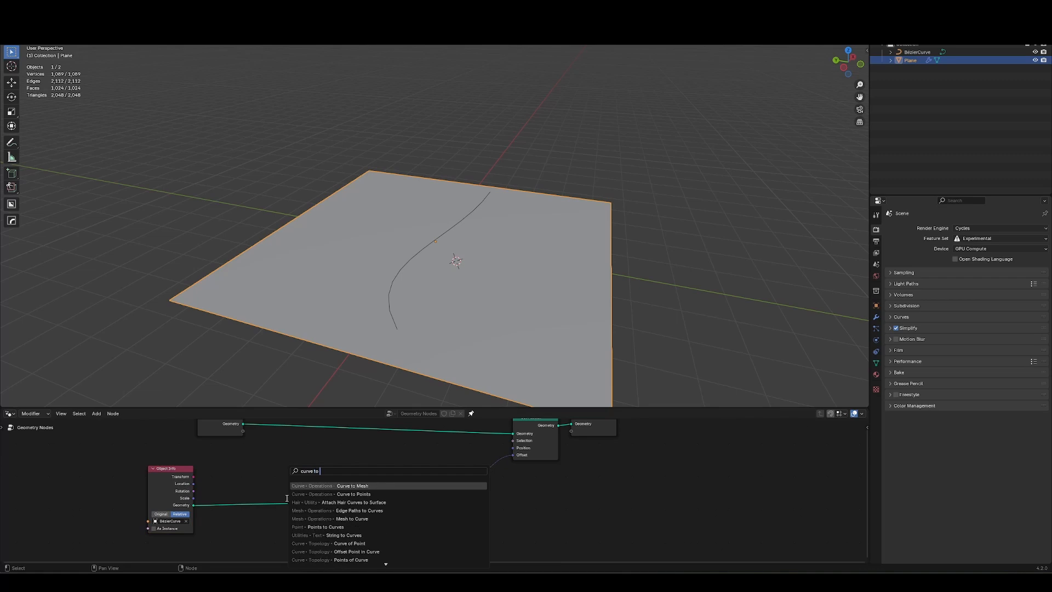
{"action": "key", "text": "Return"}
{"action": "left_click", "coordinate": [256, 498]}
{"action": "middle_click_drag", "start_coordinate": [266, 498], "coordinate": [394, 453]}
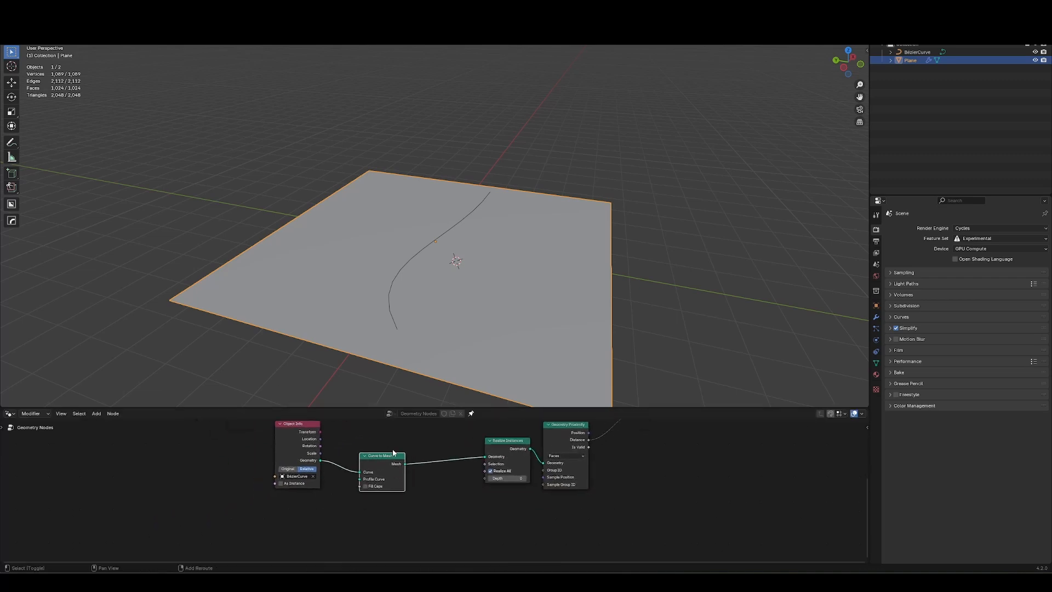
{"action": "left_click_drag", "start_coordinate": [360, 481], "coordinate": [268, 471]}
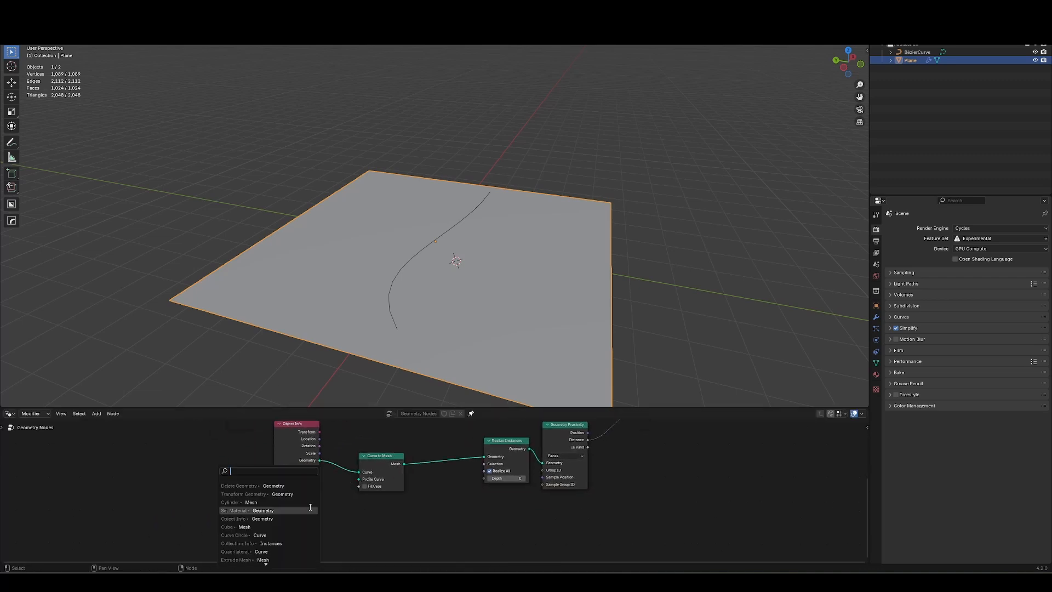
{"action": "type", "text": "quad"}
{"action": "key", "text": "Return"}
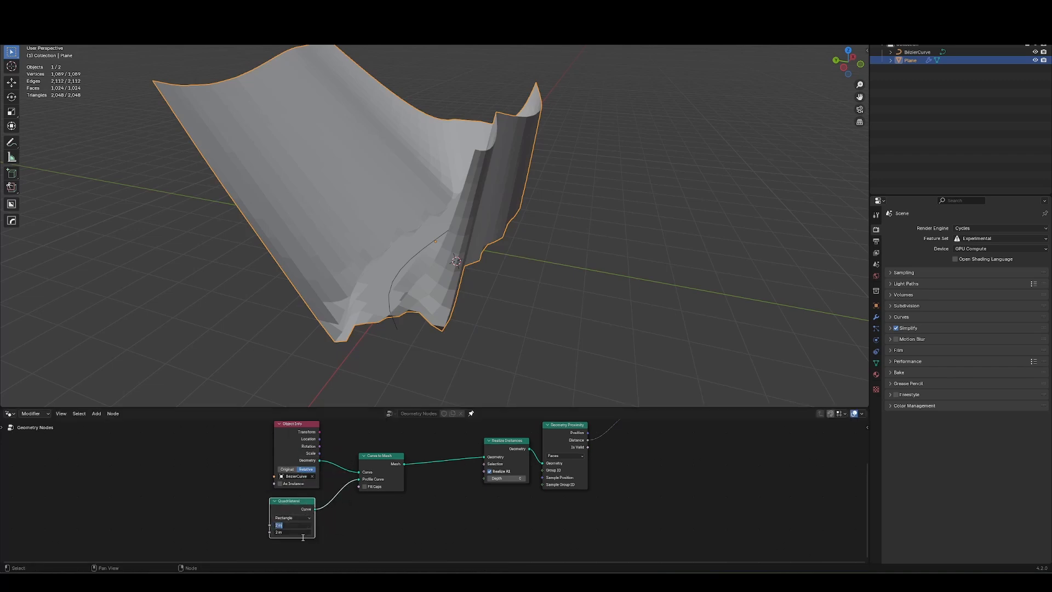
{"action": "type", "text": "0.1"}
{"action": "key", "text": "Return"}
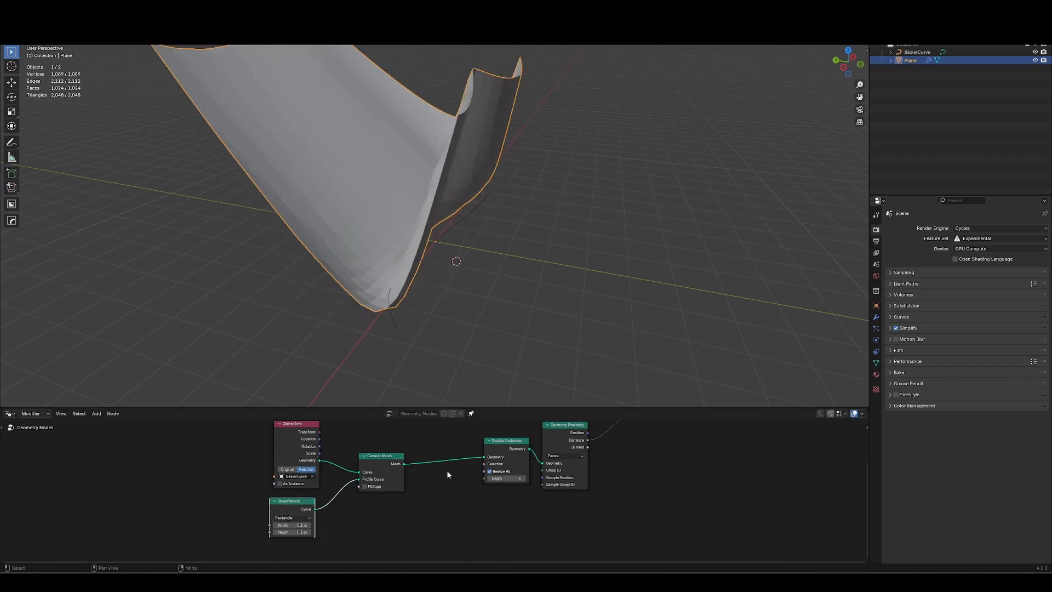
- Move the Bézier curve along the Y axis toward the middle of the terrain plane
{"action": "left_click", "coordinate": [467, 223]}
{"action": "middle_click_drag", "start_coordinate": [467, 224], "coordinate": [495, 227]}
{"action": "scroll", "coordinate": [482, 230], "scroll_direction": "down", "scroll_amount": 1}
{"action": "key", "text": "g"}
{"action": "key", "text": "y"}
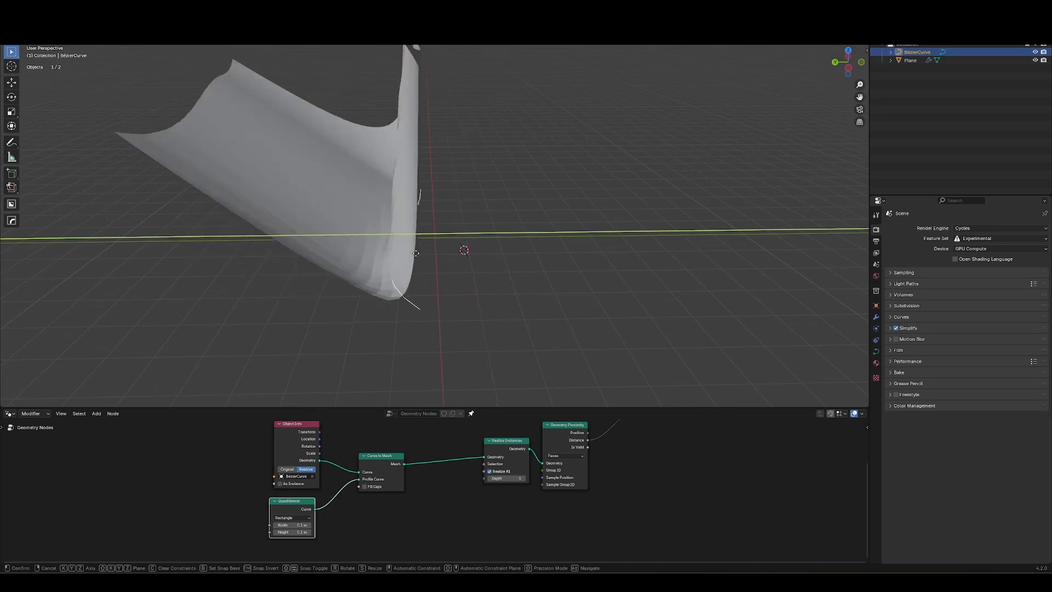
{"action": "left_click", "coordinate": [497, 503]}
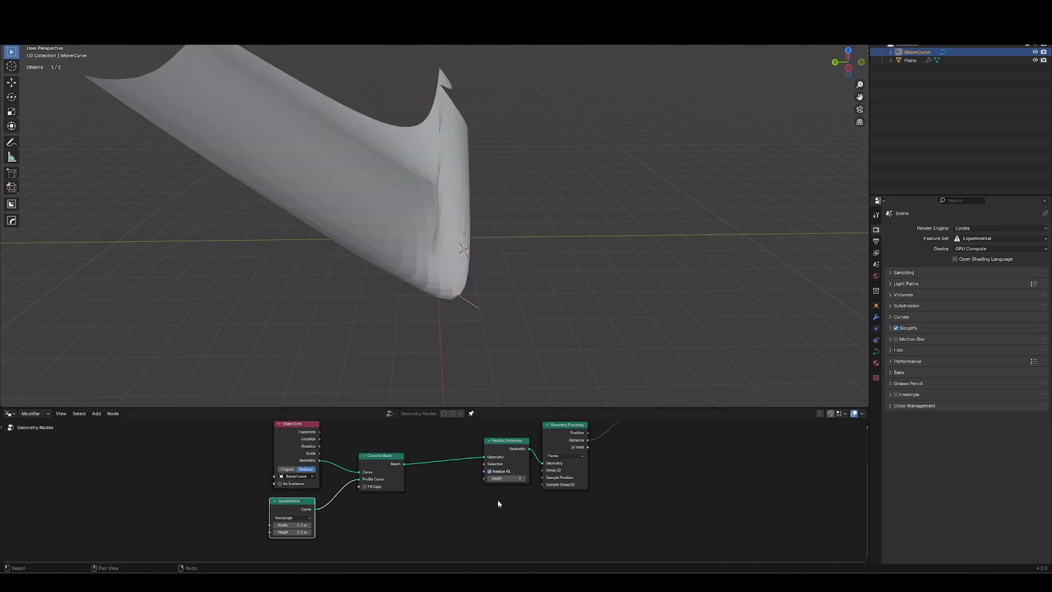
- Close the gaps between the Curve to Mesh, Realize Instances and Geometry Proximity nodes
{"action": "middle_click_drag", "start_coordinate": [498, 501], "coordinate": [418, 503]}
{"action": "left_click_drag", "start_coordinate": [412, 509], "coordinate": [444, 459]}
{"action": "middle_click_drag", "start_coordinate": [428, 458], "coordinate": [419, 478]}
{"action": "key", "text": "g"}
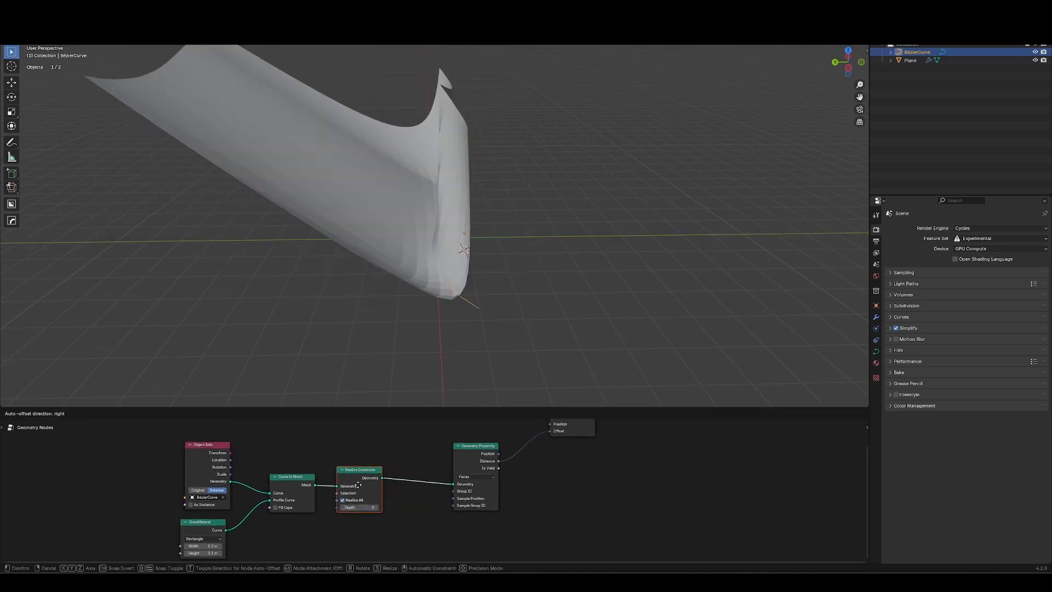
{"action": "left_click", "coordinate": [358, 484]}
{"action": "left_click_drag", "start_coordinate": [425, 462], "coordinate": [515, 482]}
{"action": "key", "text": "g"}
{"action": "left_click", "coordinate": [463, 480]}
- Insert a Combine XYZ node between Geometry Proximity and Set Position, with Distance feeding its Z input
{"action": "middle_click_drag", "start_coordinate": [523, 461], "coordinate": [439, 513]}
{"action": "key", "text": "shift+a"}
{"action": "type", "text": "combi"}
{"action": "key", "text": "Return"}
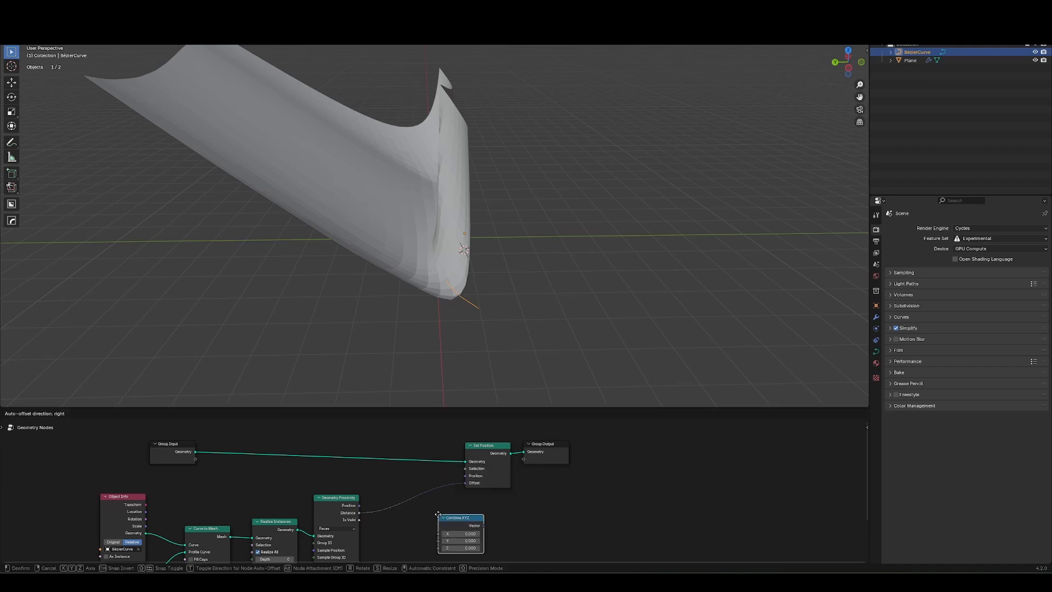
{"action": "left_click", "coordinate": [388, 518]}
{"action": "left_click_drag", "start_coordinate": [382, 532], "coordinate": [389, 525]}
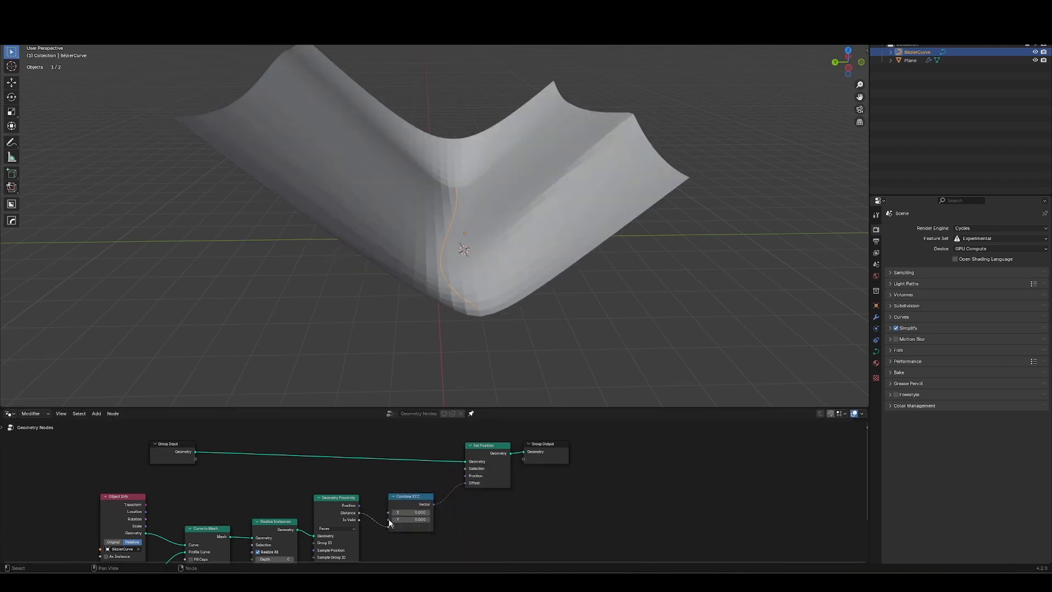
- Move the Bézier curve to test how the terrain follows it
{"action": "middle_click_drag", "start_coordinate": [481, 268], "coordinate": [395, 256]}
{"action": "key", "text": "g"}
{"action": "left_click", "coordinate": [439, 436]}
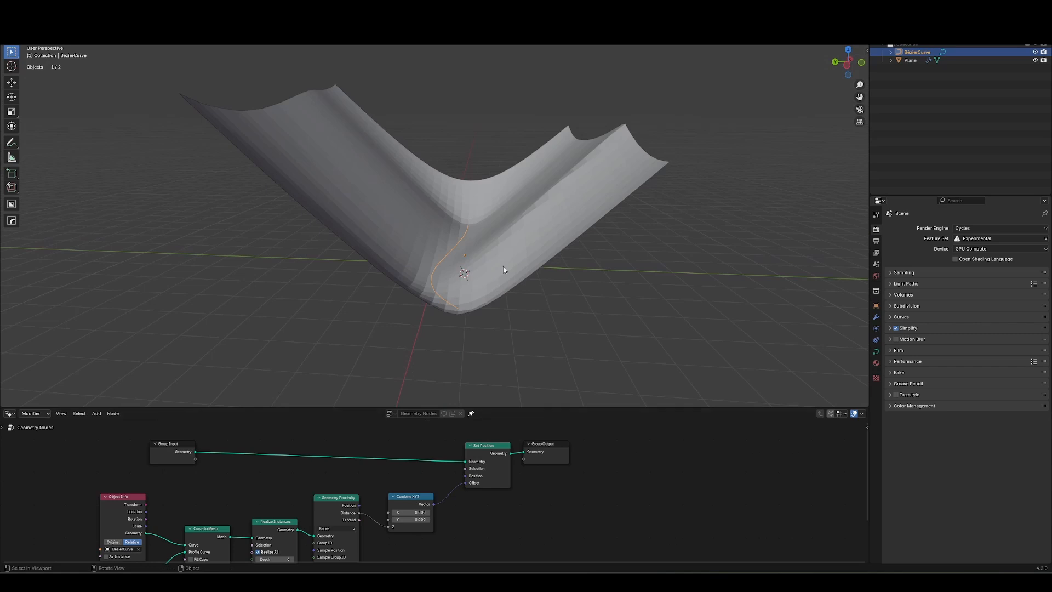
- Move Set Position and Group Output further right and insert a Map Range node between Geometry Proximity and Combine XYZ
{"action": "left_click_drag", "start_coordinate": [520, 481], "coordinate": [510, 510]}
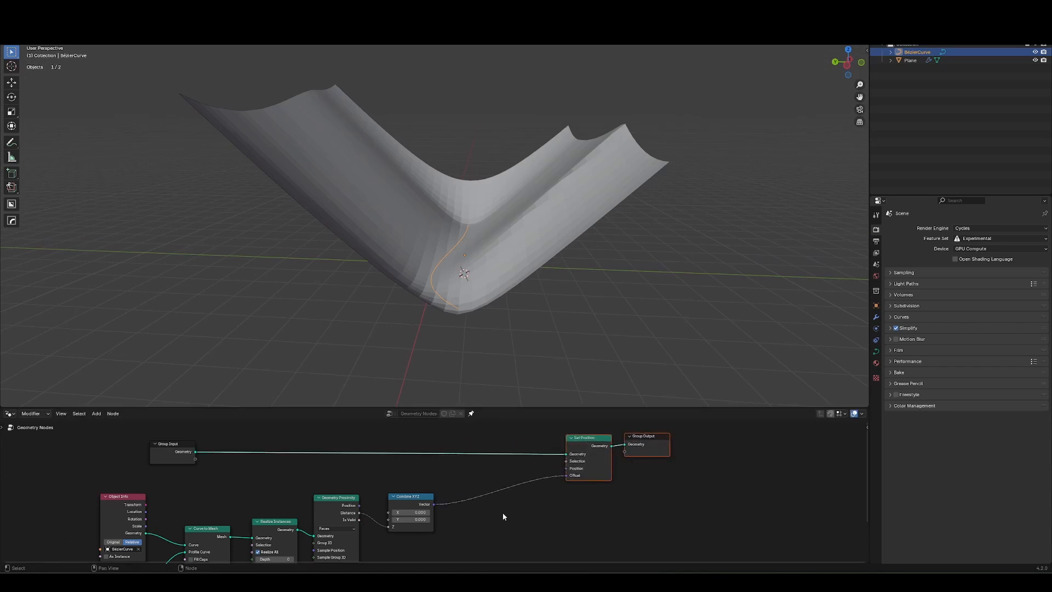
{"action": "middle_click_drag", "start_coordinate": [502, 512], "coordinate": [403, 489]}
{"action": "key", "text": "shift+a"}
{"action": "mouse_move", "coordinate": [408, 515]}
{"action": "type", "text": "map r"}
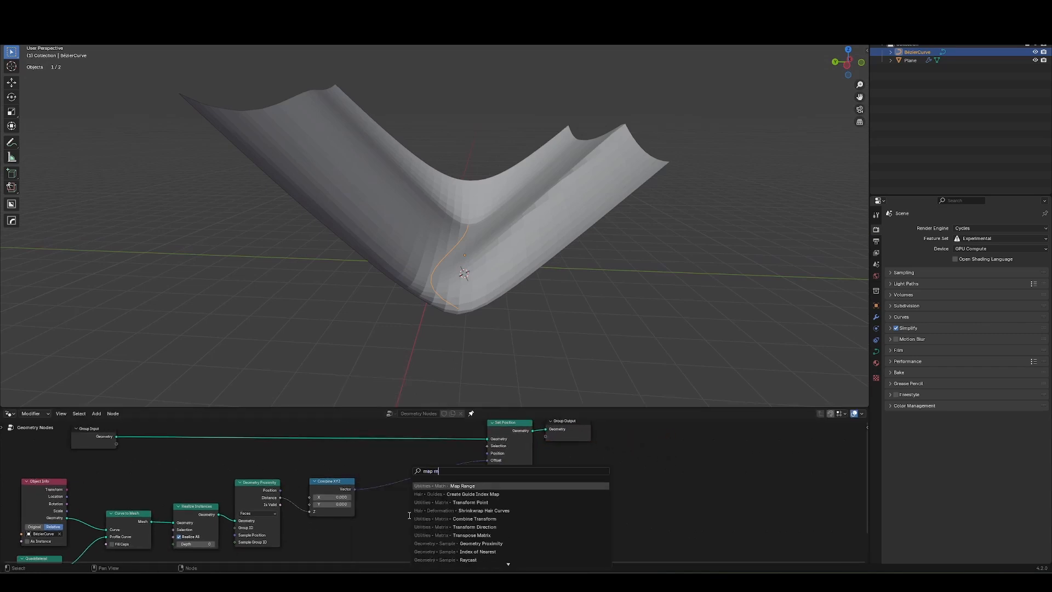
{"action": "key", "text": "Return"}
{"action": "left_click", "coordinate": [293, 478]}
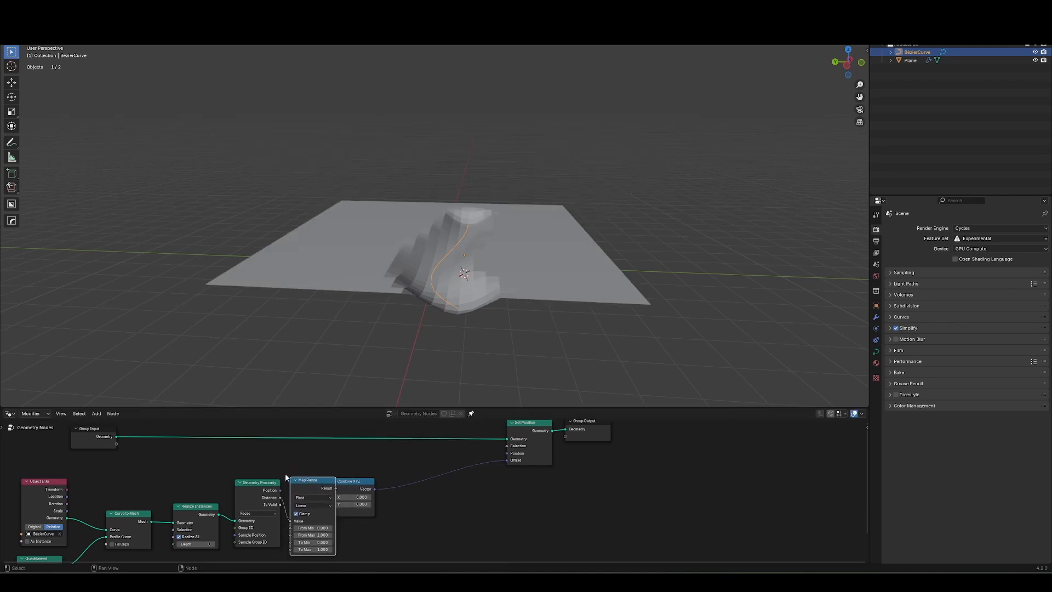
- Scale up the Bézier curve so it spans the whole plane, and lower it along Z
{"action": "middle_click_drag", "start_coordinate": [498, 258], "coordinate": [456, 271]}
{"action": "key", "text": "s"}
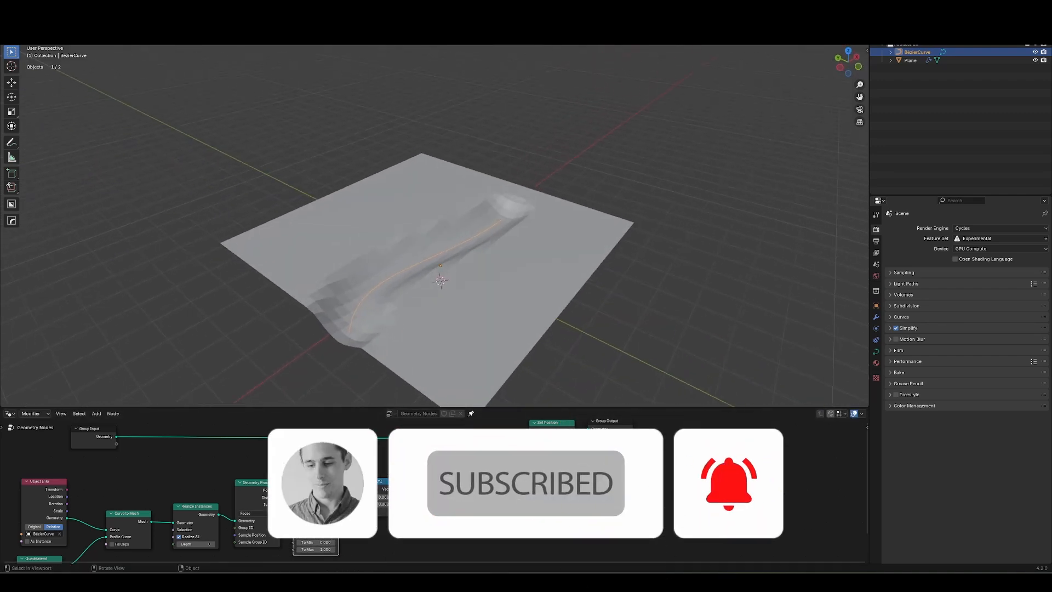
{"action": "left_click", "coordinate": [531, 205]}
{"action": "key", "text": "s"}
{"action": "key", "text": "z"}
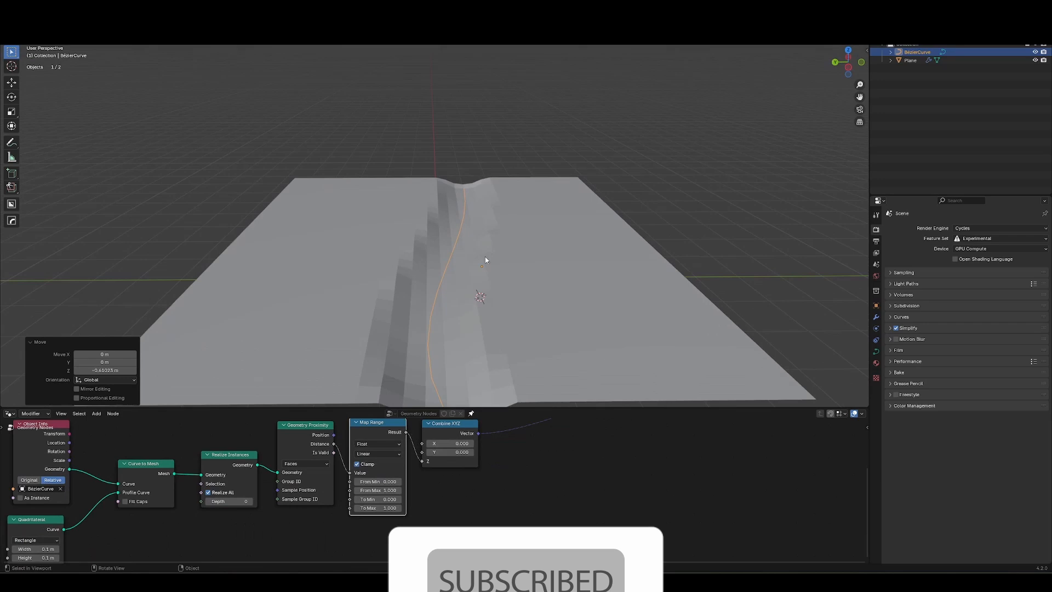
{"action": "middle_click_drag", "start_coordinate": [485, 258], "coordinate": [459, 287]}
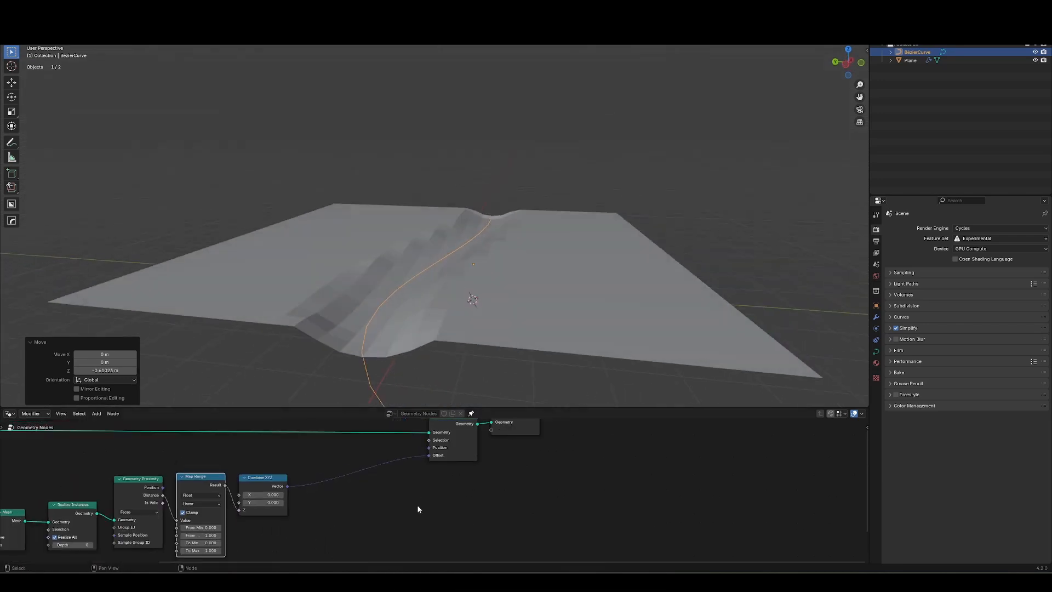
- Move Group Output aside and insert a Set Shade Smooth node between it and Set Position
{"action": "middle_click_drag", "start_coordinate": [418, 509], "coordinate": [379, 558]}
{"action": "left_click_drag", "start_coordinate": [492, 476], "coordinate": [580, 476]}
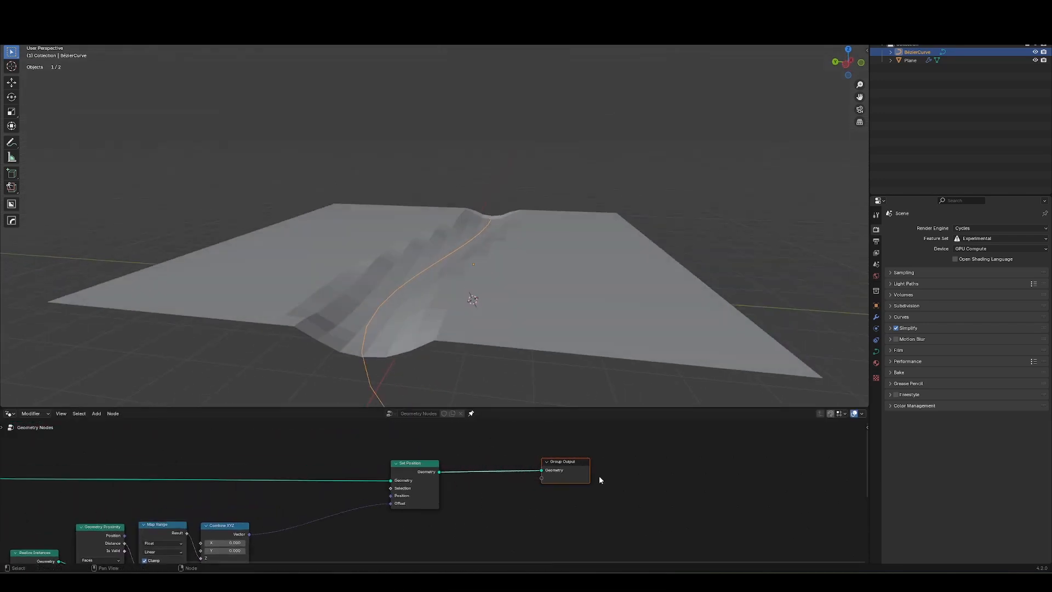
{"action": "left_click", "coordinate": [600, 477]}
{"action": "key", "text": "shift+a"}
{"action": "type", "text": "set sh"}
{"action": "key", "text": "Return"}
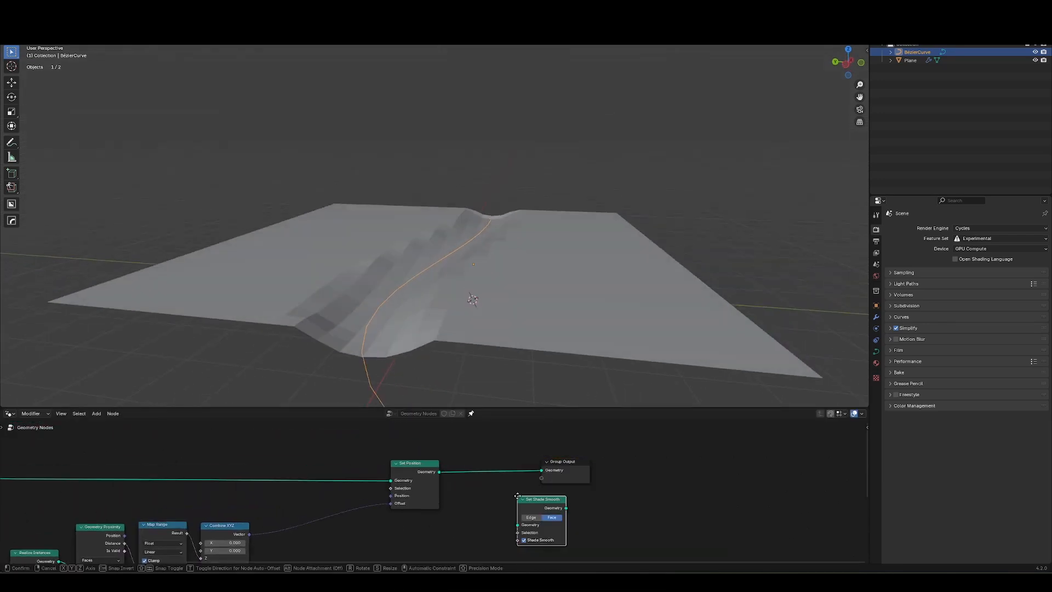
{"action": "left_click", "coordinate": [455, 464]}
- Display the wireframe over the terrain and move the Map Range and Combine XYZ nodes away from Geometry Proximity along X
{"action": "middle_click_drag", "start_coordinate": [524, 356], "coordinate": [495, 289]}
{"action": "key", "text": "shift+z"}
{"action": "middle_click_drag", "start_coordinate": [219, 551], "coordinate": [405, 467]}
{"action": "left_click_drag", "start_coordinate": [479, 484], "coordinate": [356, 452]}
{"action": "key", "text": "g"}
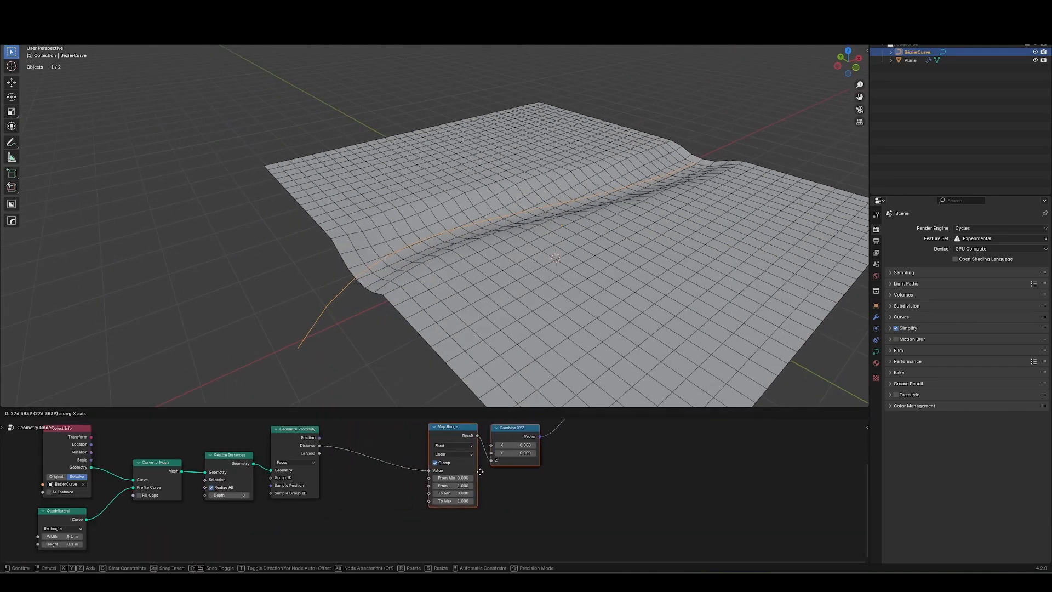
{"action": "left_click", "coordinate": [478, 466]}
- Adjust the Bézier curve's height along Z and scale it by about 1.029
{"action": "middle_click_drag", "start_coordinate": [474, 236], "coordinate": [630, 240]}
{"action": "key", "text": "g"}
{"action": "key", "text": "z"}
{"action": "left_click", "coordinate": [504, 193]}
{"action": "key", "text": "s"}
{"action": "left_click", "coordinate": [630, 244]}
- Set the Map Range node's From Min to 0.8
{"action": "scroll", "coordinate": [526, 488], "scroll_direction": "up", "scroll_amount": 2}
{"action": "middle_click_drag", "start_coordinate": [495, 519], "coordinate": [460, 531]}
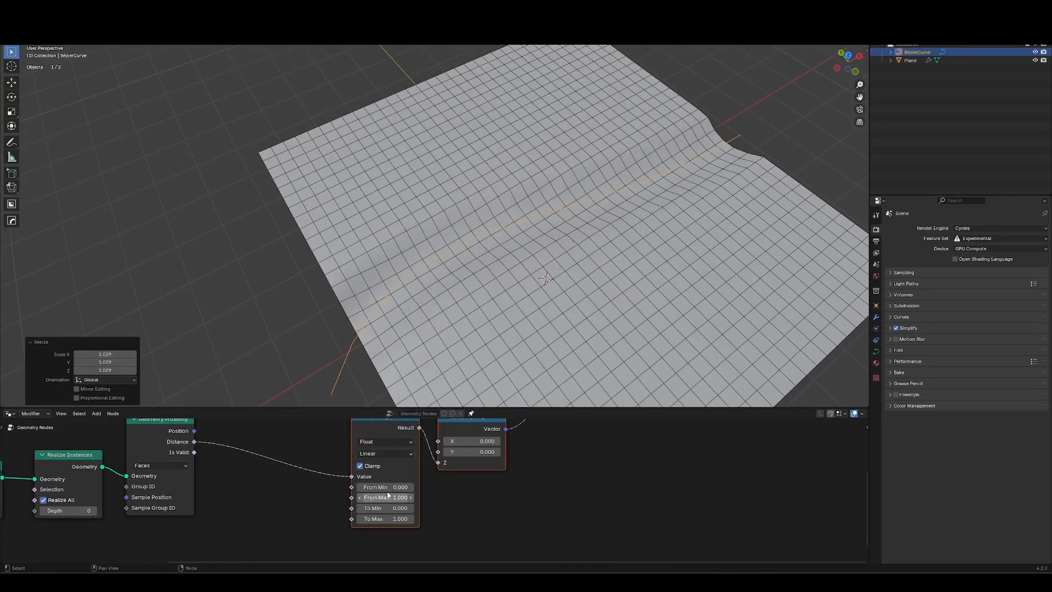
{"action": "left_click_drag", "start_coordinate": [382, 487], "coordinate": [435, 503]}
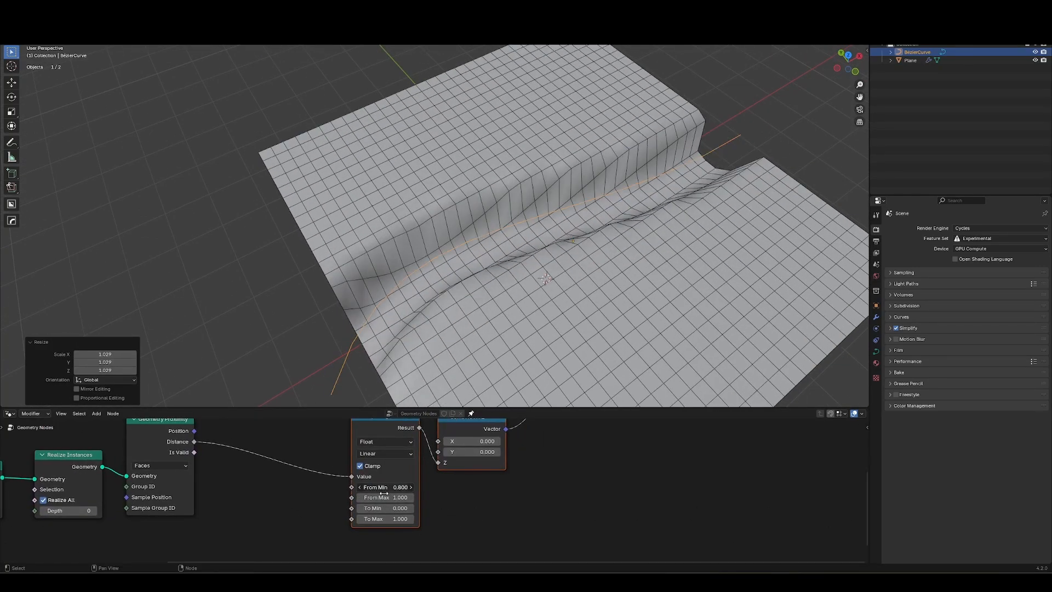
{"action": "middle_click_drag", "start_coordinate": [435, 503], "coordinate": [418, 521]}
{"action": "scroll", "coordinate": [418, 521], "scroll_direction": "down", "scroll_amount": 3}
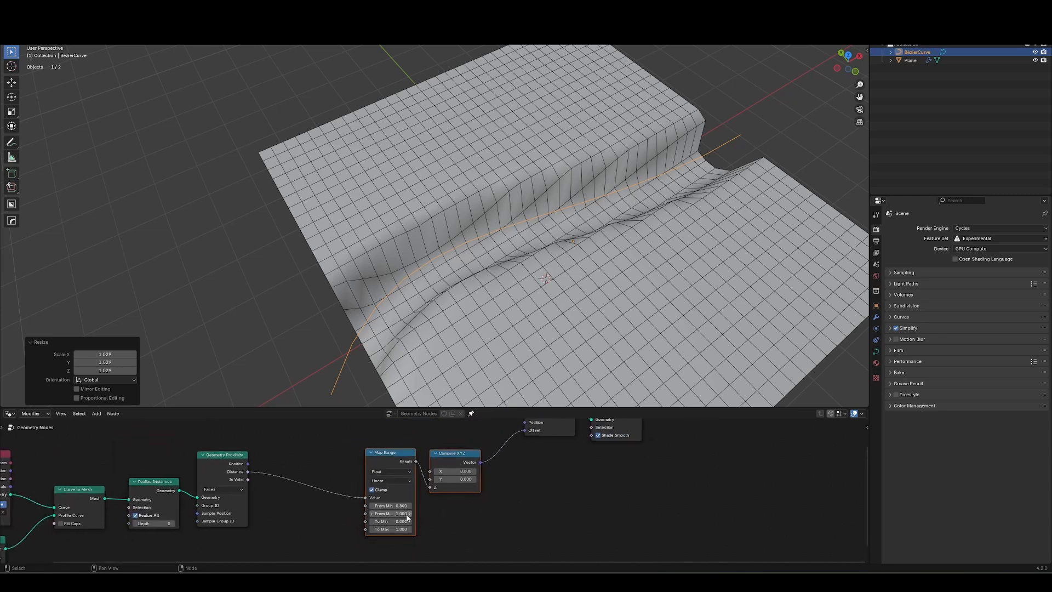
- Adjust Map Range's From Max, and set its To Min to -0.24 and To Max to 1
{"action": "mouse_move", "coordinate": [406, 514]}
{"action": "left_mouse_down"}
{"action": "mouse_move", "coordinate": [424, 525]}
{"action": "mouse_move", "coordinate": [391, 508]}
{"action": "mouse_move", "coordinate": [401, 522]}
{"action": "mouse_move", "coordinate": [387, 517]}
{"action": "mouse_move", "coordinate": [378, 545]}
{"action": "mouse_move", "coordinate": [392, 530]}
{"action": "left_mouse_up"}
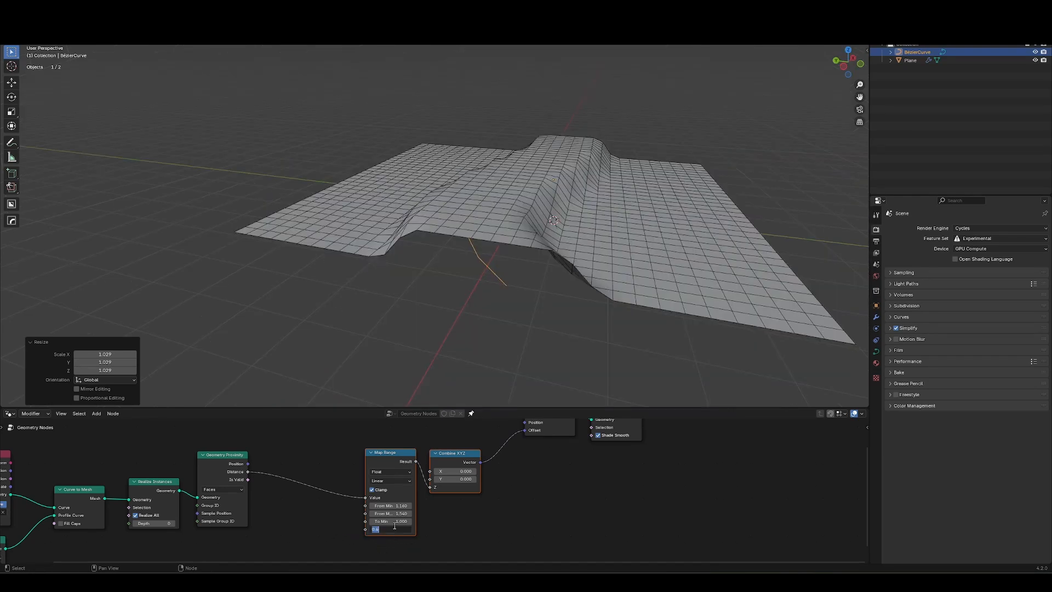
{"action": "type", "text": "1"}
{"action": "key", "text": "Return"}
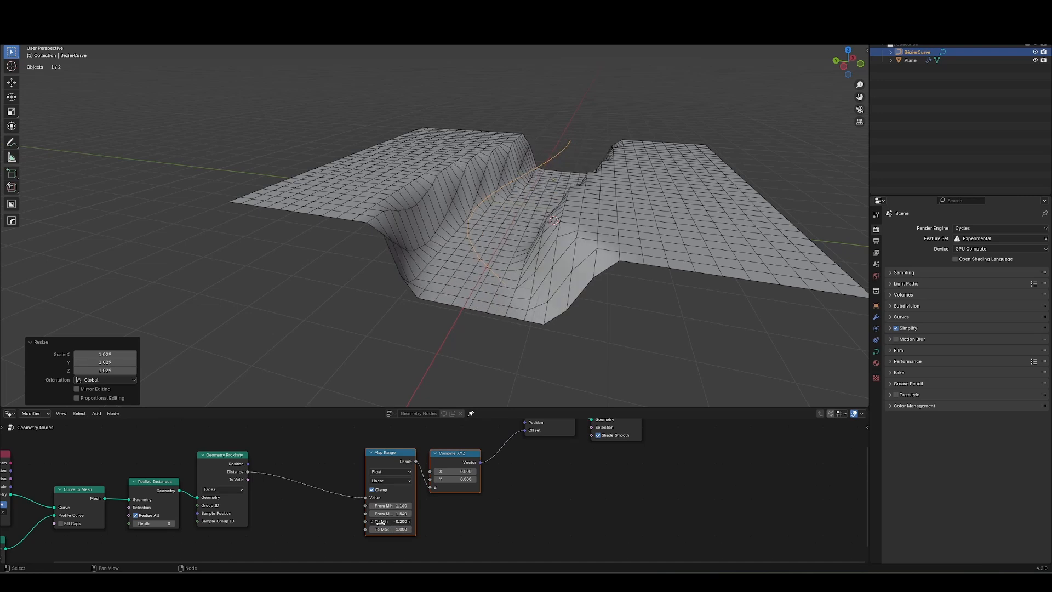
{"action": "left_click_drag", "start_coordinate": [380, 523], "coordinate": [408, 523]}
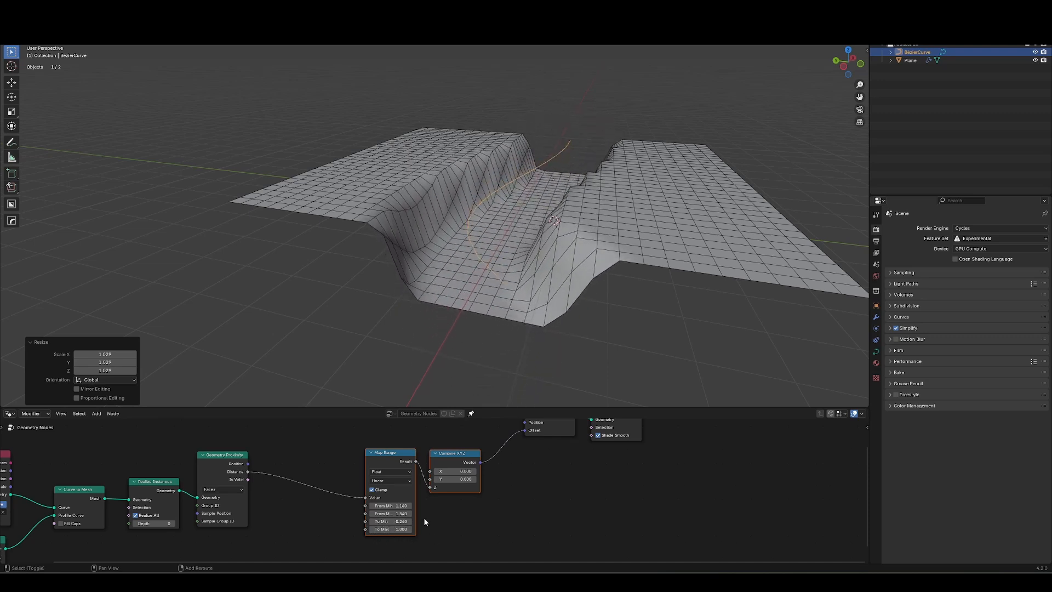
- Fine-tune Map Range's From Min to 1.2 and From Max to 1.61, and shift the nodes from Map Range onward further right
{"action": "middle_click_drag", "start_coordinate": [431, 507], "coordinate": [382, 483]}
{"action": "left_click_drag", "start_coordinate": [328, 484], "coordinate": [344, 494], "text": "shift"}
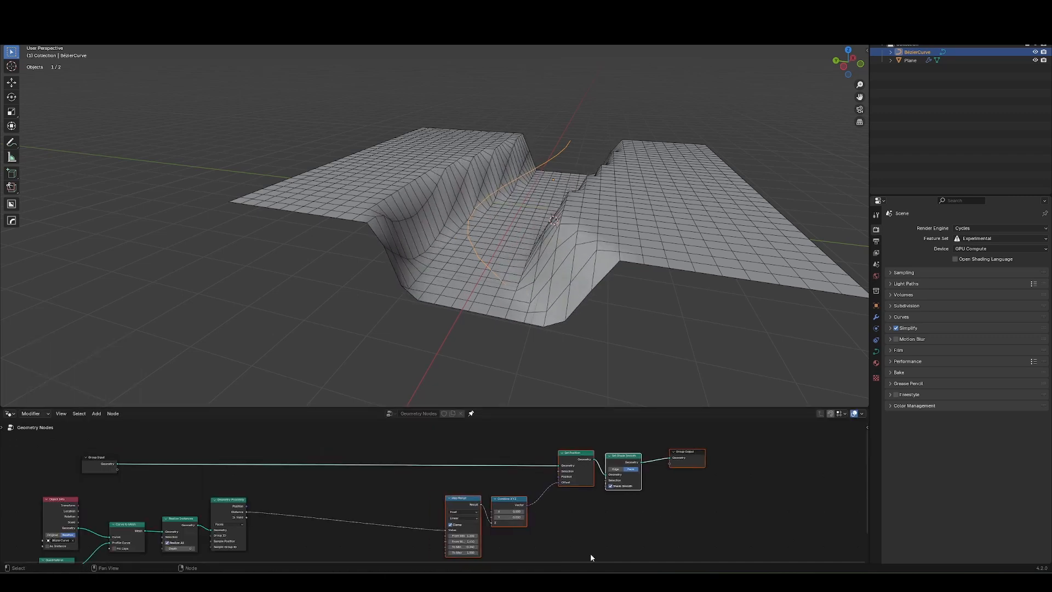
{"action": "middle_click_drag", "start_coordinate": [591, 557], "coordinate": [534, 507], "text": "shift"}
{"action": "middle_click_drag", "start_coordinate": [402, 487], "coordinate": [352, 492], "text": "ctrl"}
{"action": "middle_click_drag", "start_coordinate": [283, 496], "coordinate": [405, 479]}
- Add a Value node in the space between Geometry Proximity and Map Range
{"action": "left_click", "coordinate": [392, 485]}
{"action": "key", "text": "shift+a"}
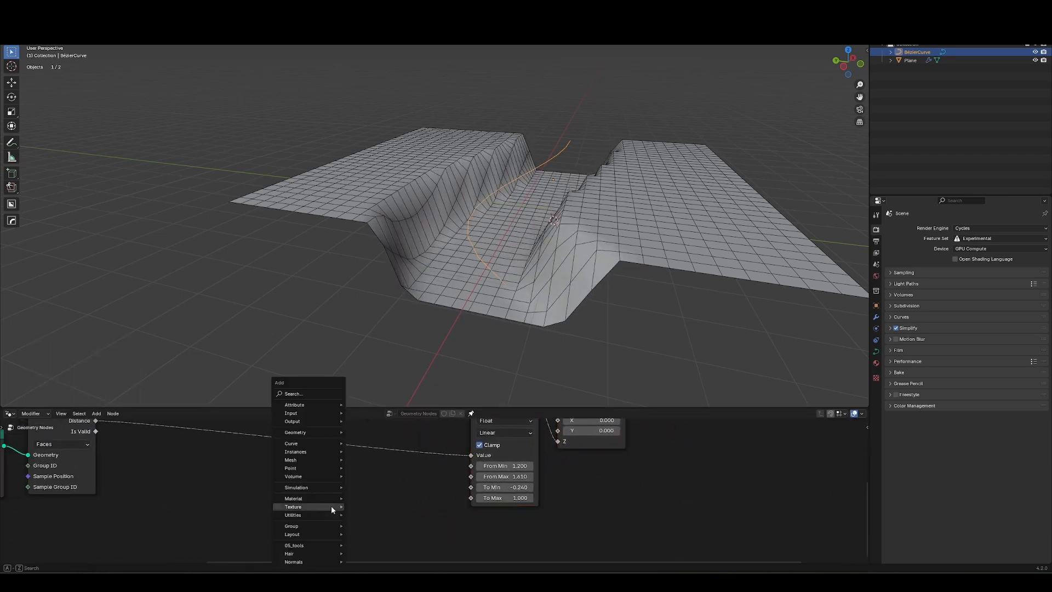
{"action": "type", "text": "val"}
{"action": "key", "text": "Return"}
{"action": "left_click", "coordinate": [310, 483]}
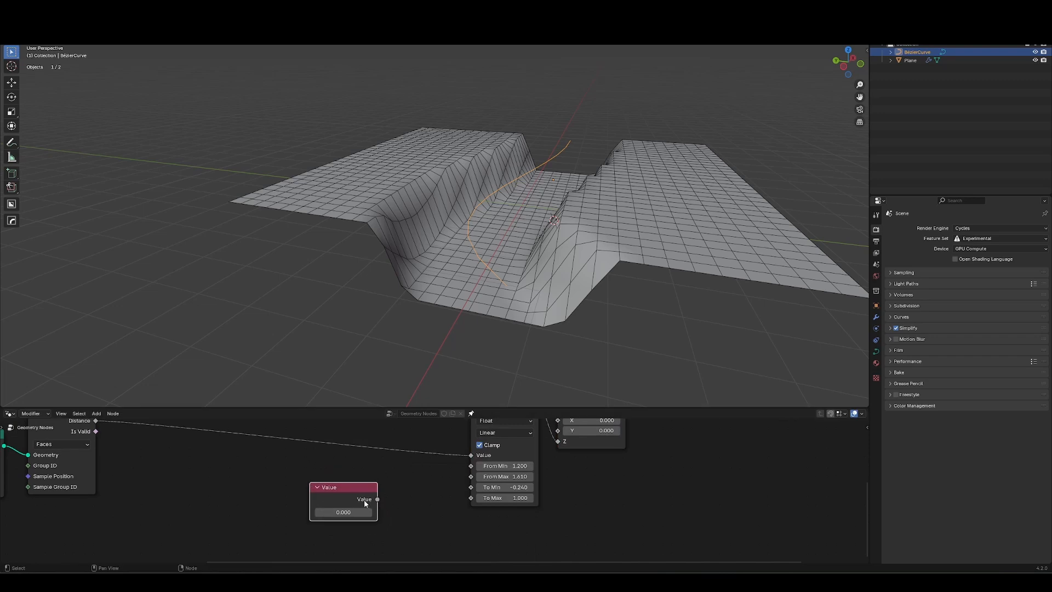
{"action": "left_click_drag", "start_coordinate": [354, 493], "coordinate": [359, 482]}
- Drive Map Range's From Max with the Value node set to 2.12, and set From Min to 1.2
{"action": "left_click_drag", "start_coordinate": [499, 468], "coordinate": [511, 492]}
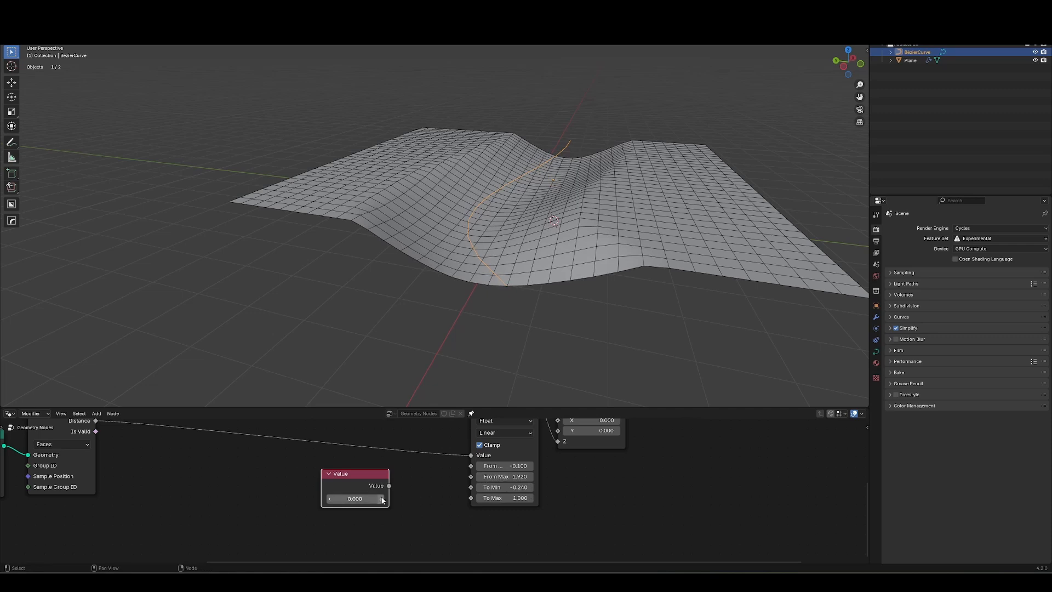
{"action": "left_click_drag", "start_coordinate": [464, 481], "coordinate": [470, 476]}
{"action": "left_click_drag", "start_coordinate": [351, 473], "coordinate": [318, 516]}
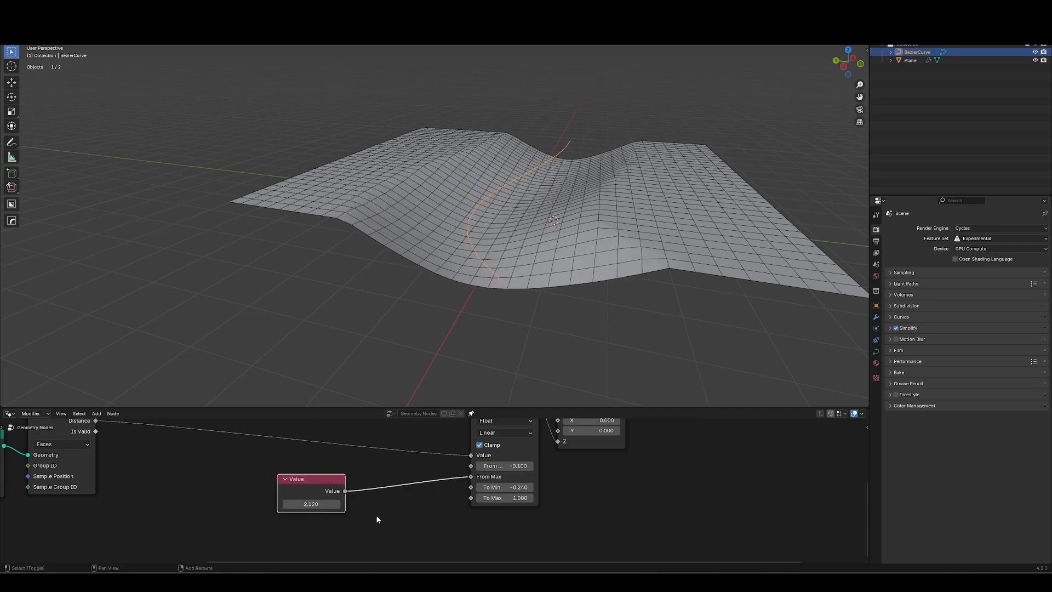
{"action": "left_click_drag", "start_coordinate": [503, 466], "coordinate": [571, 492]}
{"action": "left_click_drag", "start_coordinate": [570, 492], "coordinate": [572, 492]}
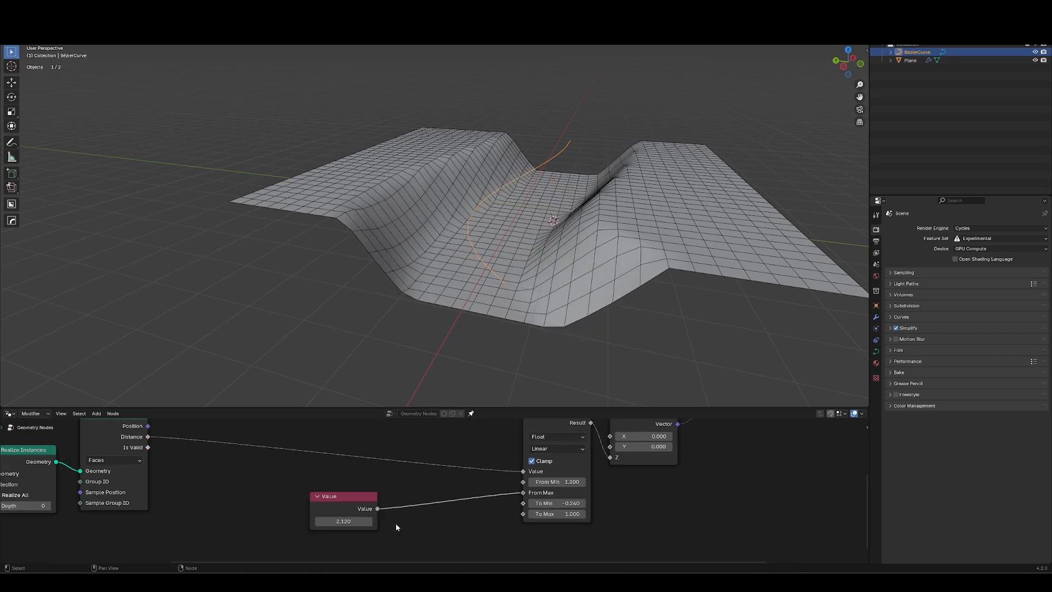
- Add a Math Add node fed by the Value node, linking its result to From Min and the Value directly to From Max
{"action": "left_click", "coordinate": [402, 486]}
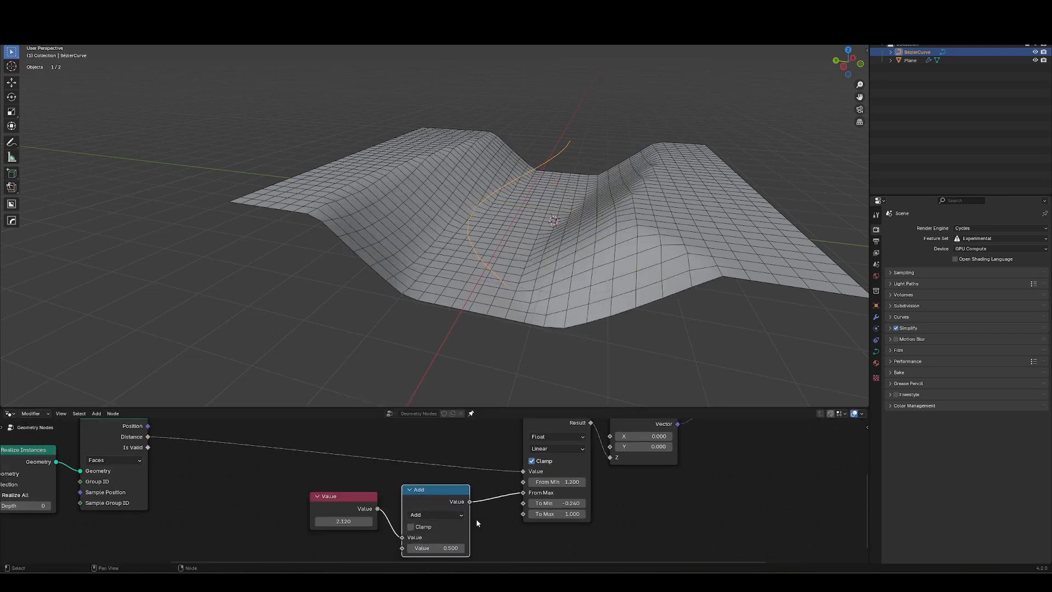
{"action": "left_click_drag", "start_coordinate": [436, 493], "coordinate": [418, 499]}
{"action": "middle_click_drag", "start_coordinate": [444, 508], "coordinate": [421, 510]}
{"action": "left_click_drag", "start_coordinate": [354, 510], "coordinate": [501, 495]}
{"action": "left_click_drag", "start_coordinate": [416, 499], "coordinate": [421, 521]}
{"action": "middle_click_drag", "start_coordinate": [442, 546], "coordinate": [431, 516]}
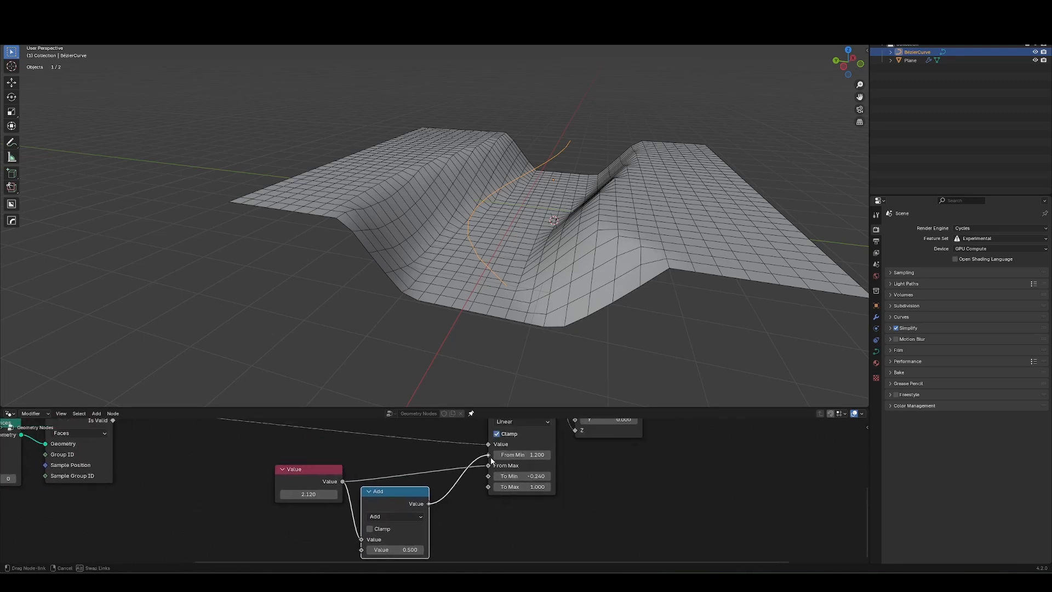
{"action": "left_click_drag", "start_coordinate": [491, 461], "coordinate": [492, 465]}
{"action": "middle_click_drag", "start_coordinate": [489, 466], "coordinate": [505, 444]}
- Set the Add node's second value to -0.86 and reposition the Value node beside it
{"action": "mouse_move", "coordinate": [412, 528]}
{"action": "left_mouse_down"}
{"action": "mouse_move", "coordinate": [432, 527]}
{"action": "mouse_move", "coordinate": [423, 527]}
{"action": "left_mouse_up"}
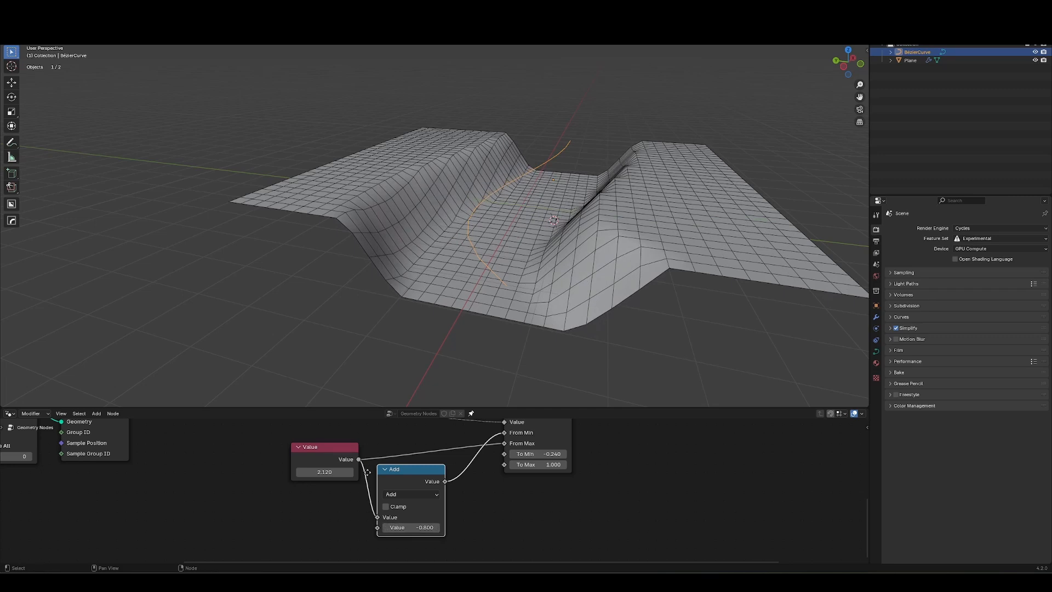
{"action": "middle_click_drag", "start_coordinate": [383, 485], "coordinate": [386, 513]}
{"action": "left_click_drag", "start_coordinate": [349, 483], "coordinate": [319, 497]}
{"action": "middle_click_drag", "start_coordinate": [414, 556], "coordinate": [408, 523]}
{"action": "mouse_move", "coordinate": [408, 523]}
{"action": "left_mouse_down", "text": "shift"}
{"action": "mouse_move", "coordinate": [421, 525]}
{"action": "mouse_move", "coordinate": [408, 530]}
{"action": "left_mouse_up", "text": "shift"}
- Tune the valley's width by setting the Add node's second value to -0.62 and the Value node to 1.81
{"action": "middle_click_drag", "start_coordinate": [325, 431], "coordinate": [266, 451]}
{"action": "left_click_drag", "start_coordinate": [266, 451], "coordinate": [271, 450]}
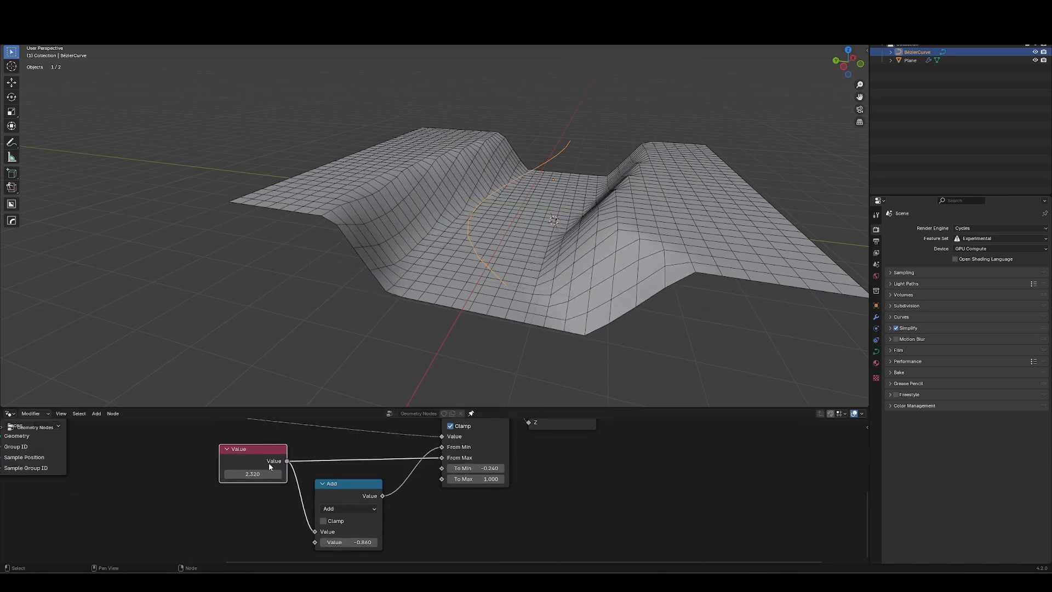
{"action": "left_click_drag", "start_coordinate": [344, 542], "coordinate": [362, 558], "text": "shift"}
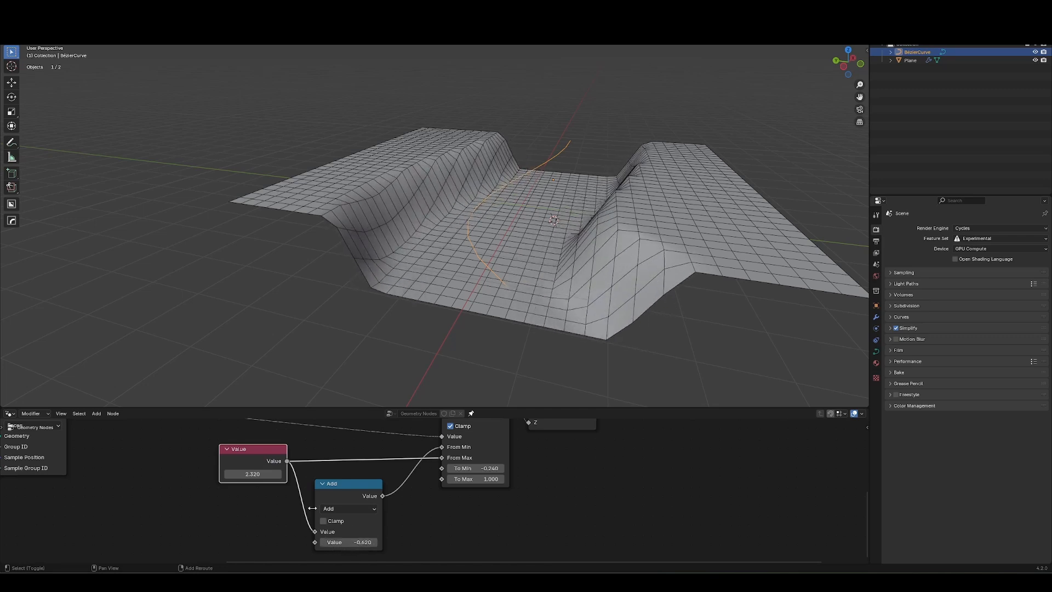
{"action": "left_click_drag", "start_coordinate": [254, 474], "coordinate": [171, 477]}
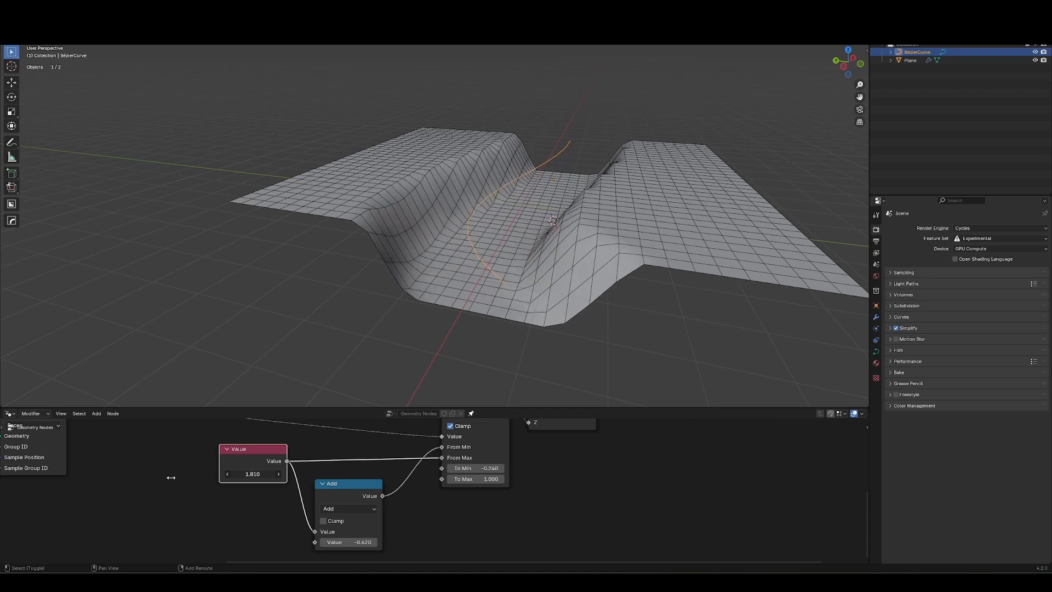
- Move all nodes from Map Range through Group Output further right to make room in the node tree
{"action": "scroll", "coordinate": [360, 539], "scroll_direction": "down", "scroll_amount": 8}
{"action": "left_click_drag", "start_coordinate": [407, 424], "coordinate": [612, 517]}
{"action": "key", "text": "g"}
{"action": "left_click", "coordinate": [585, 506]}
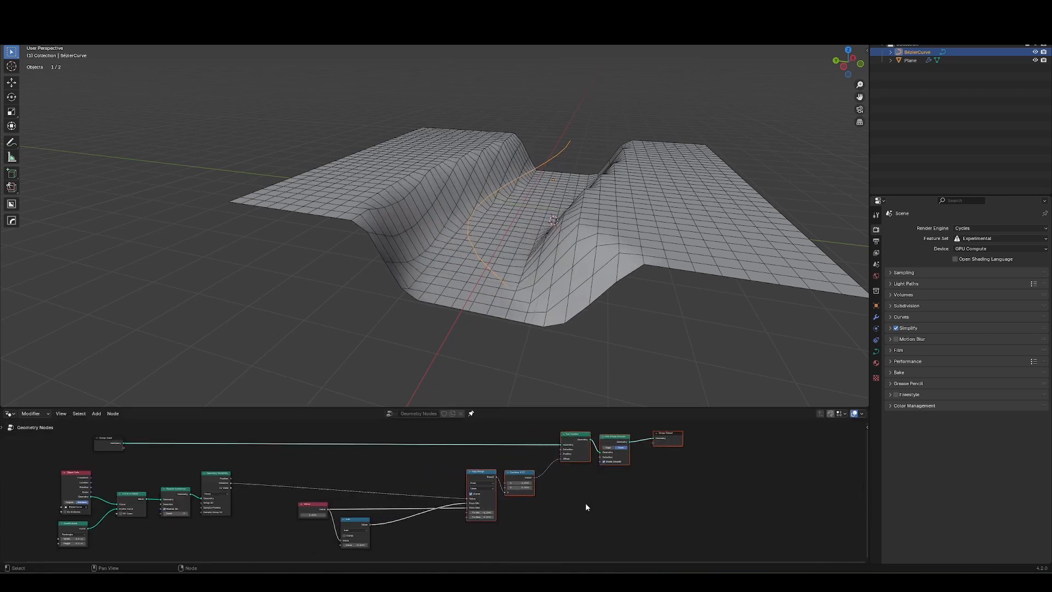
- Insert a Subdivide Mesh node at level 2 between Group Input and Set Position in the plane's node tree
{"action": "middle_click_drag", "start_coordinate": [576, 241], "coordinate": [565, 260]}
{"action": "left_click", "coordinate": [564, 260]}
{"action": "middle_click_drag", "start_coordinate": [304, 425], "coordinate": [323, 474]}
{"action": "left_click", "coordinate": [321, 456]}
{"action": "key", "text": "shift+a"}
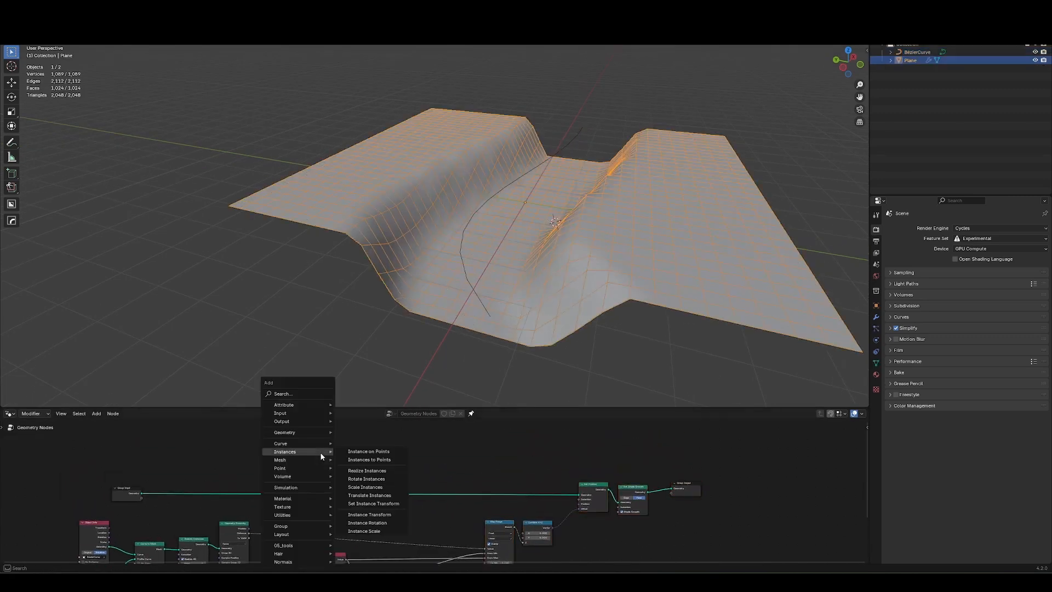
{"action": "type", "text": "subd"}
{"action": "key", "text": "Return"}
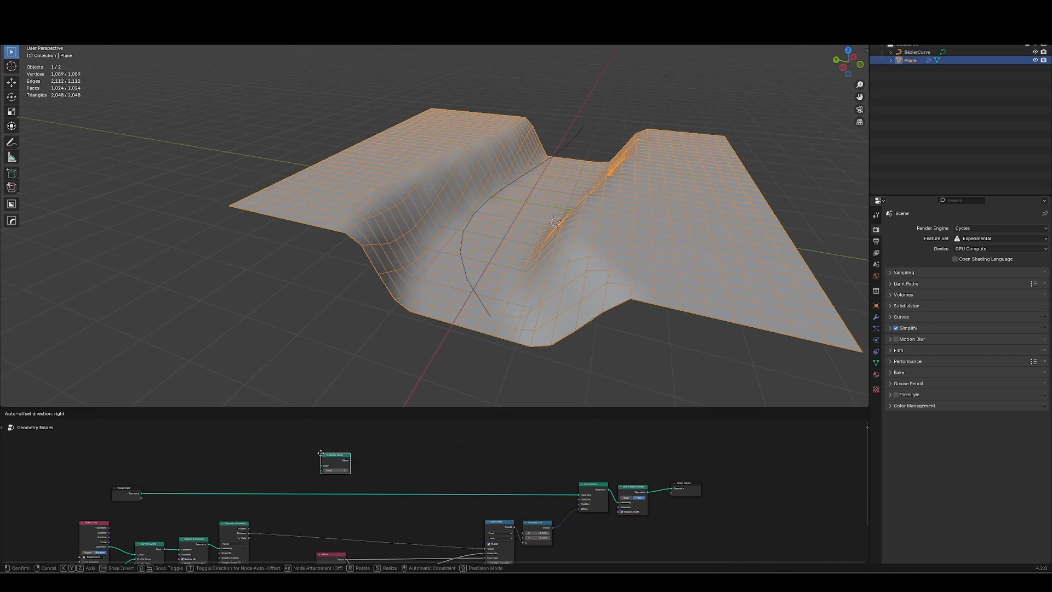
{"action": "left_click", "coordinate": [325, 499]}
{"action": "left_click", "coordinate": [346, 501]}
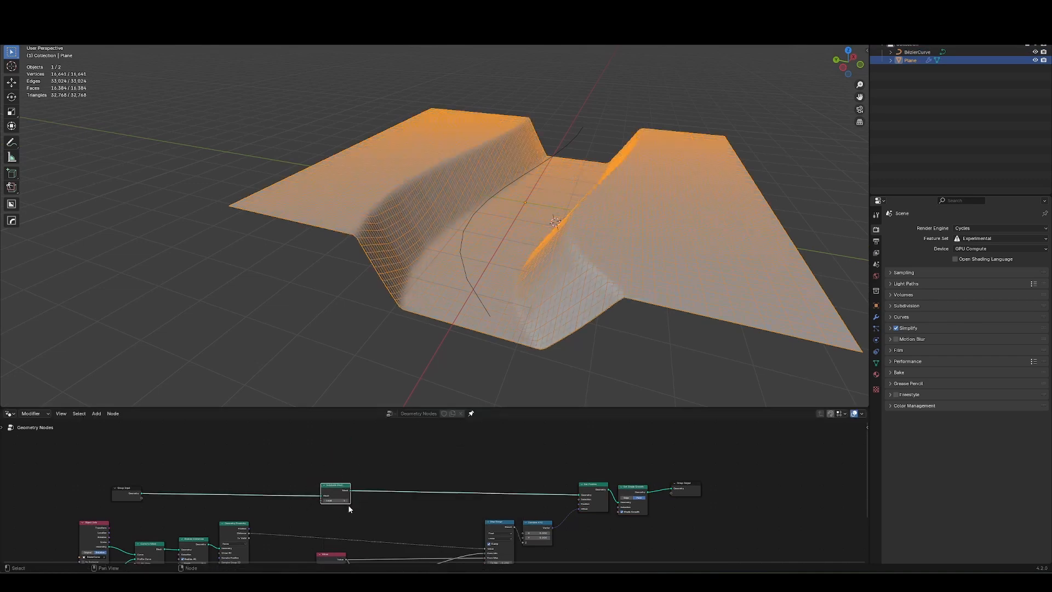
- Hide the wireframe overlay and examine the shading of the subdivided valley's slopes
{"action": "middle_click_drag", "start_coordinate": [566, 240], "coordinate": [451, 178]}
{"action": "key", "text": "shift+z"}
{"action": "scroll", "coordinate": [479, 296], "scroll_direction": "up", "scroll_amount": 2}
{"action": "middle_click_drag", "start_coordinate": [565, 284], "coordinate": [601, 255]}
- Move the Combine XYZ, Set Position, Set Shade Smooth and Group Output nodes right to make room after Map Range
{"action": "middle_click_drag", "start_coordinate": [582, 520], "coordinate": [399, 475]}
{"action": "scroll", "coordinate": [400, 474], "scroll_direction": "up", "scroll_amount": 5}
{"action": "left_click_drag", "start_coordinate": [401, 476], "coordinate": [471, 451]}
{"action": "scroll", "coordinate": [390, 494], "scroll_direction": "down", "scroll_amount": 4}
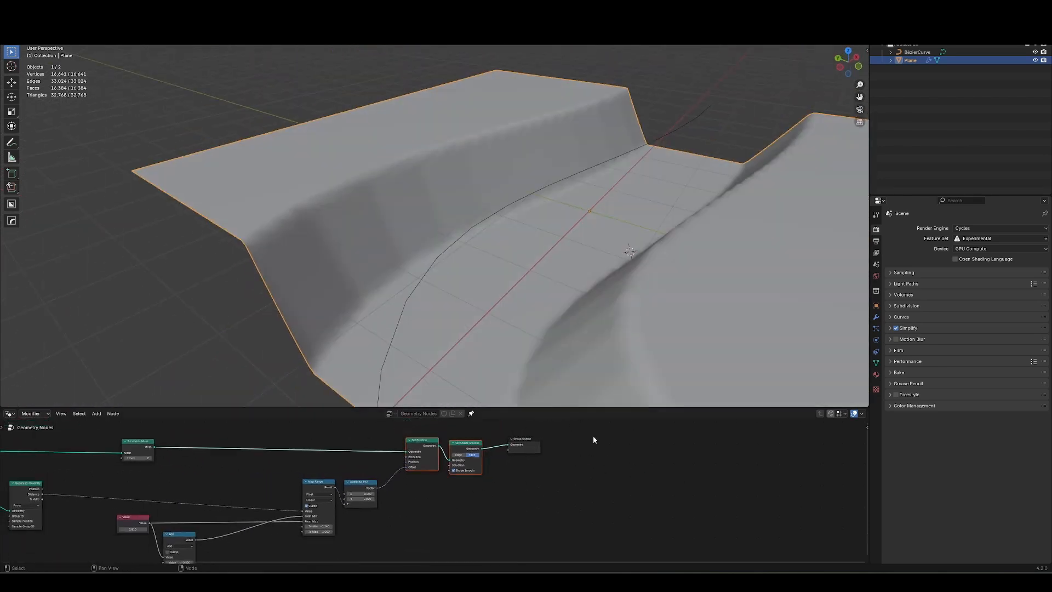
{"action": "left_click_drag", "start_coordinate": [610, 428], "coordinate": [368, 512]}
{"action": "key", "text": "g"}
{"action": "left_click", "coordinate": [482, 515]}
{"action": "scroll", "coordinate": [394, 529], "scroll_direction": "up", "scroll_amount": 4}
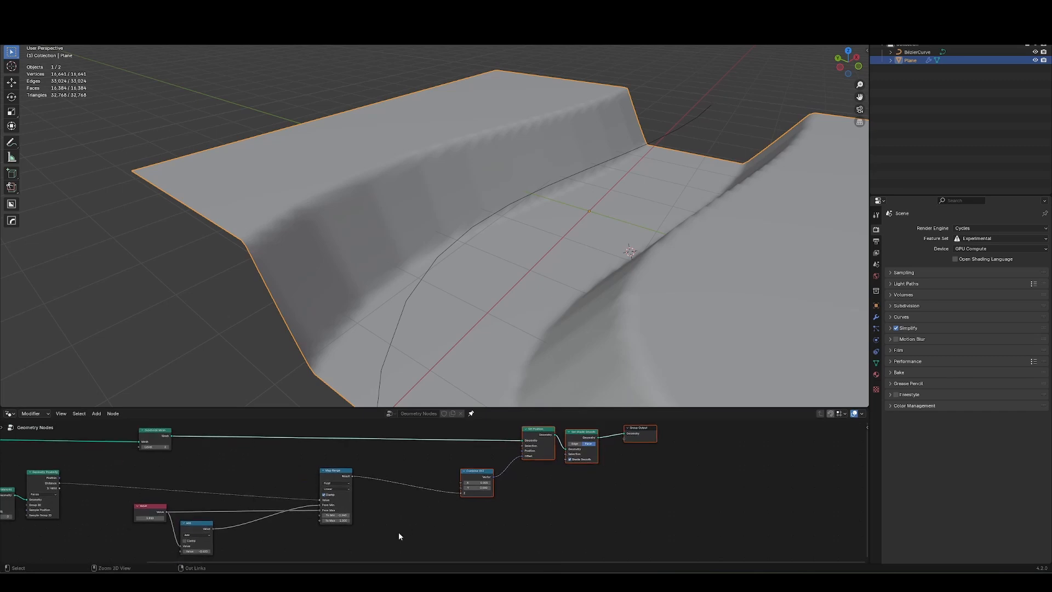
- Insert a Blur Attribute node between Map Range and Combine XYZ, and set its iterations to 14
{"action": "key", "text": "shift+a"}
{"action": "type", "text": "blur"}
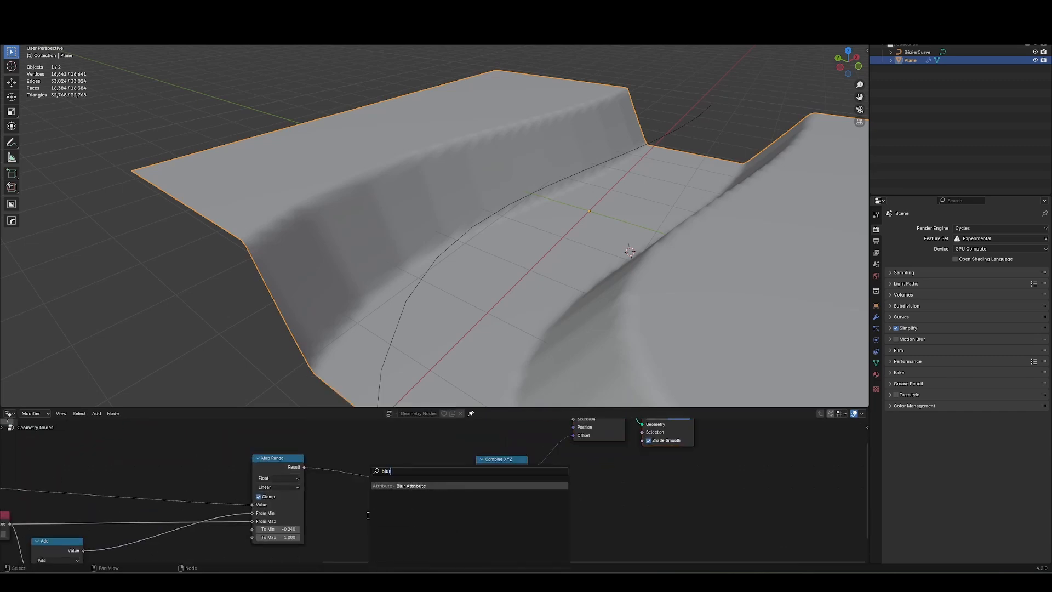
{"action": "key", "text": "Return"}
{"action": "left_click", "coordinate": [408, 482]}
{"action": "scroll", "coordinate": [410, 481], "scroll_direction": "up", "scroll_amount": 2}
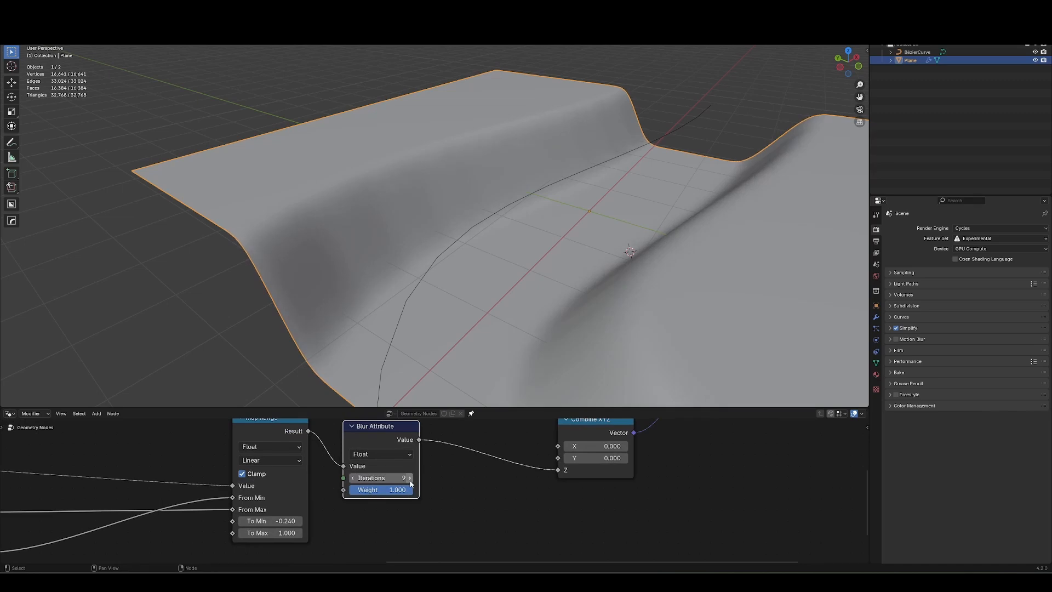
{"action": "middle_click_drag", "start_coordinate": [438, 359], "coordinate": [498, 297]}
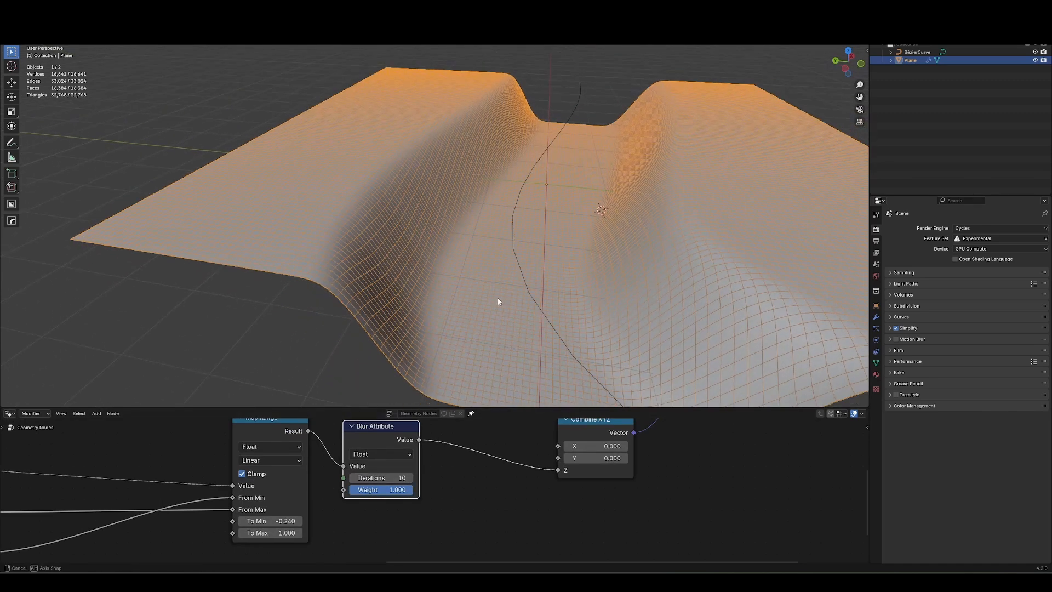
{"action": "left_click_drag", "start_coordinate": [371, 478], "coordinate": [379, 478], "text": "shift"}
{"action": "middle_click_drag", "start_coordinate": [397, 476], "coordinate": [378, 505]}
{"action": "middle_click_drag", "start_coordinate": [548, 313], "coordinate": [466, 287]}
{"action": "middle_click_drag", "start_coordinate": [470, 219], "coordinate": [476, 253]}
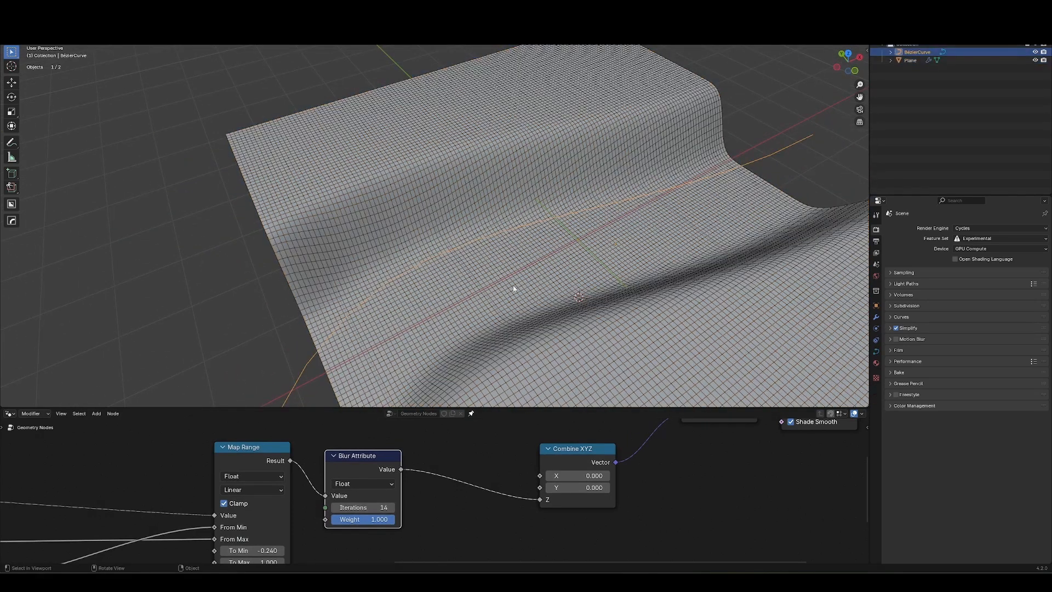
{"action": "middle_click_drag", "start_coordinate": [512, 287], "coordinate": [570, 258]}
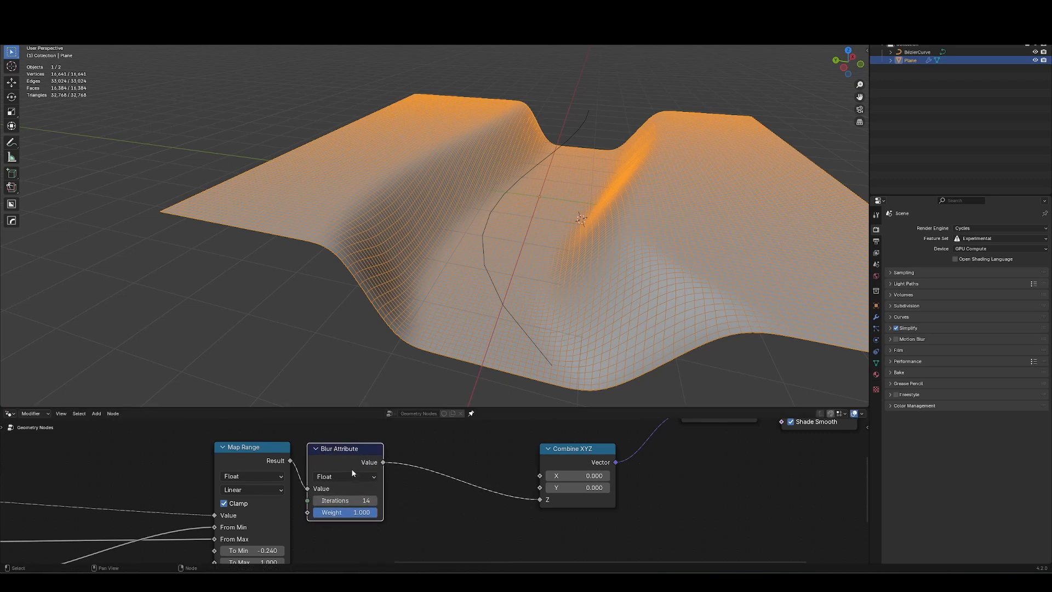
- Select the Bézier curve running through the valley
{"action": "scroll", "coordinate": [376, 481], "scroll_direction": "down", "scroll_amount": 2}
{"action": "middle_click_drag", "start_coordinate": [371, 491], "coordinate": [446, 441]}
{"action": "scroll", "coordinate": [431, 475], "scroll_direction": "down", "scroll_amount": 2}
{"action": "middle_click_drag", "start_coordinate": [515, 298], "coordinate": [468, 274]}
{"action": "left_click", "coordinate": [467, 211]}
{"action": "middle_click_drag", "start_coordinate": [475, 230], "coordinate": [550, 261]}
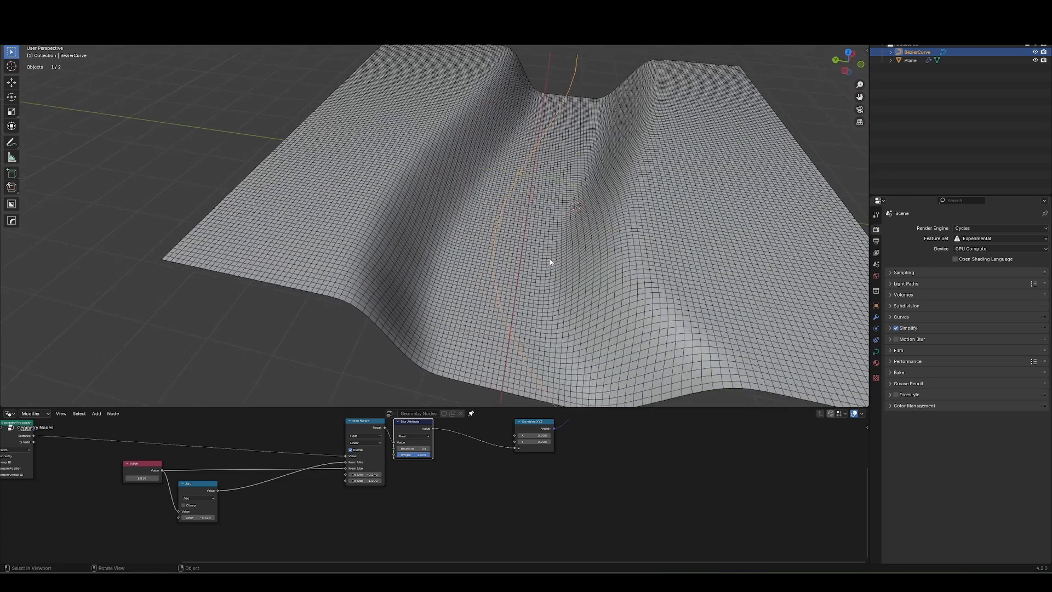
{"action": "key", "text": "g"}
{"action": "key", "text": "y"}
{"action": "right_click", "coordinate": [530, 223]}
- Enter Edit Mode and bend the curve across the plane by moving its near end point and rotating it about Z
{"action": "key", "text": "Tab"}
{"action": "scroll", "coordinate": [530, 223], "scroll_direction": "down", "scroll_amount": 3}
{"action": "mouse_move", "coordinate": [530, 223]}
{"action": "middle_mouse_down"}
{"action": "mouse_move", "coordinate": [554, 219]}
{"action": "mouse_move", "coordinate": [534, 223]}
{"action": "middle_mouse_up"}
{"action": "key", "text": "g"}
{"action": "left_click", "coordinate": [501, 203]}
{"action": "key", "text": "r"}
{"action": "key", "text": "z"}
{"action": "left_click", "coordinate": [468, 239]}
{"action": "key", "text": "g"}
{"action": "key", "text": "y"}
{"action": "left_click", "coordinate": [439, 220]}
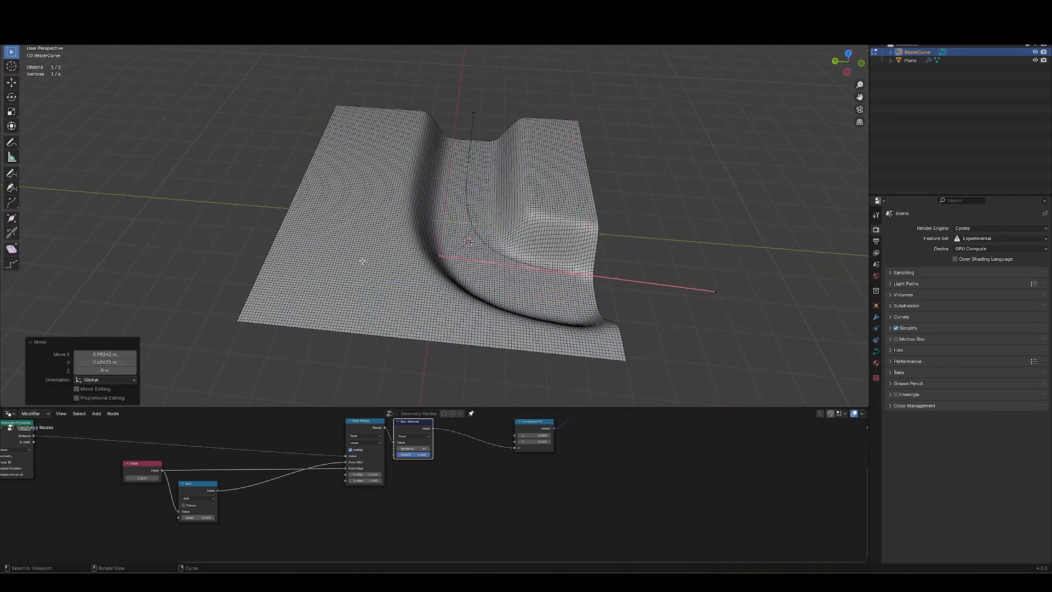
- Move the curve's far control point along Y, leave Edit Mode and select the terrain plane
{"action": "middle_click_drag", "start_coordinate": [443, 61], "coordinate": [441, 101], "text": "shift"}
{"action": "left_click", "coordinate": [473, 143]}
{"action": "key", "text": "g"}
{"action": "key", "text": "y"}
{"action": "left_click", "coordinate": [456, 198]}
{"action": "key", "text": "Tab"}
{"action": "left_click", "coordinate": [470, 291]}
- Reposition the Add node well below the Value node to spread out the node tree
{"action": "middle_click_drag", "start_coordinate": [474, 302], "coordinate": [409, 277]}
{"action": "scroll", "coordinate": [378, 319], "scroll_direction": "up", "scroll_amount": 2}
{"action": "middle_click_drag", "start_coordinate": [448, 474], "coordinate": [449, 501]}
{"action": "scroll", "coordinate": [448, 500], "scroll_direction": "up", "scroll_amount": 3}
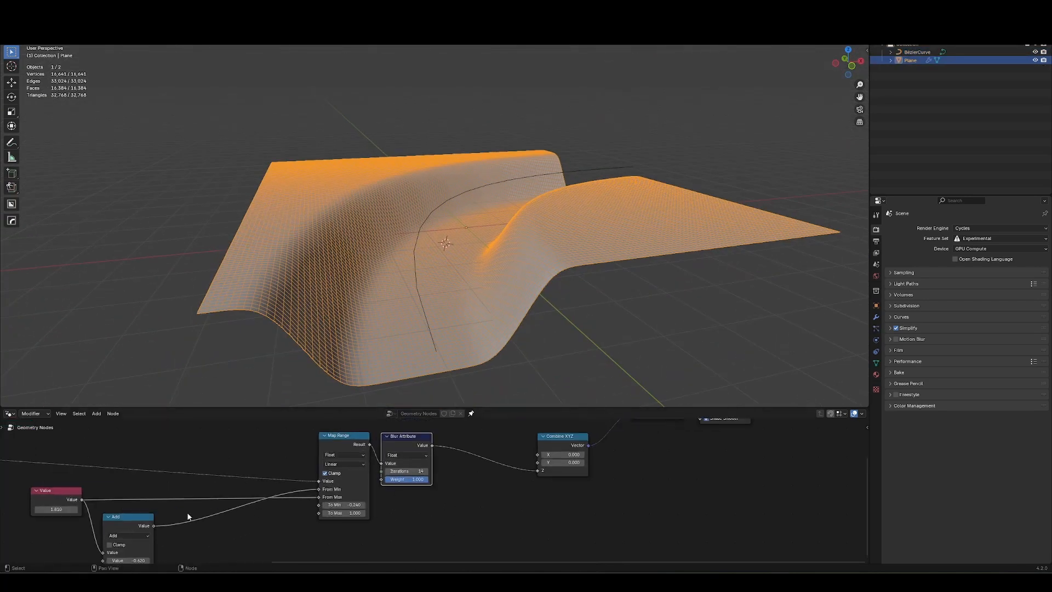
{"action": "middle_click_drag", "start_coordinate": [191, 514], "coordinate": [423, 488]}
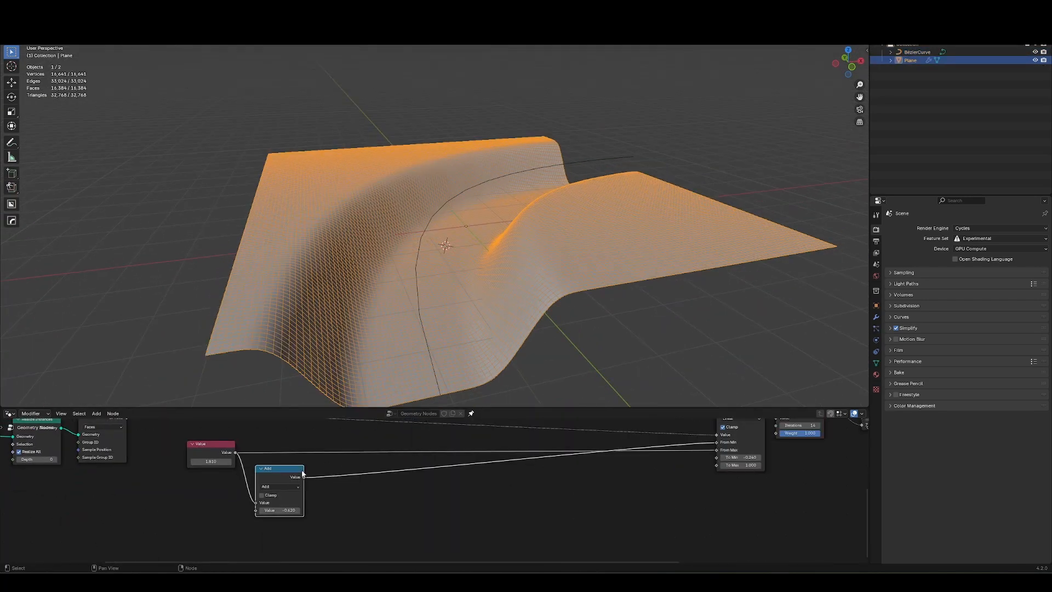
{"action": "left_click_drag", "start_coordinate": [301, 472], "coordinate": [302, 531]}
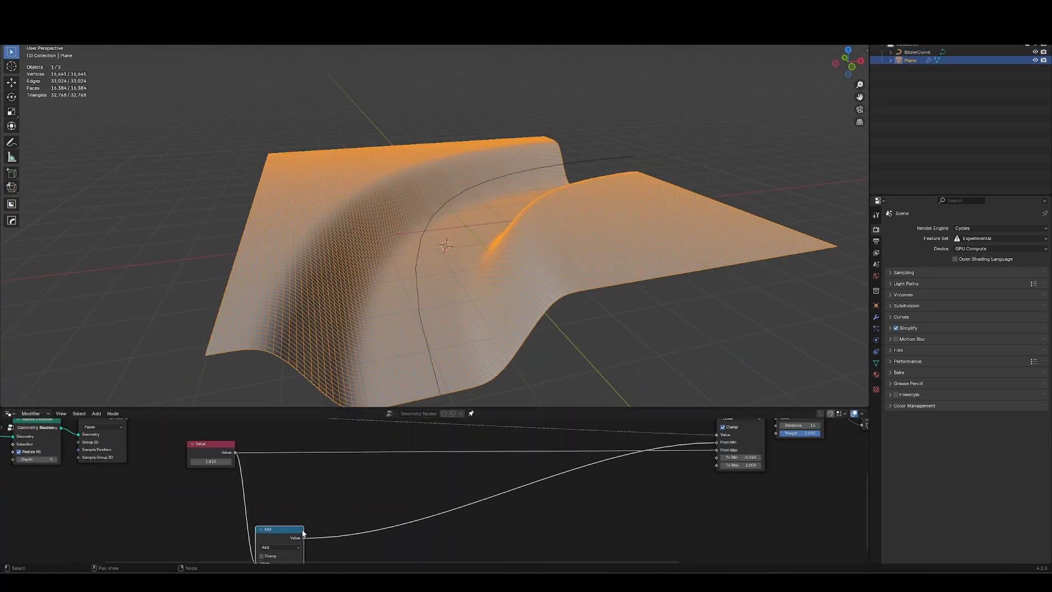
{"action": "middle_click_drag", "start_coordinate": [405, 505], "coordinate": [326, 488]}
{"action": "middle_click_drag", "start_coordinate": [327, 487], "coordinate": [355, 540], "text": "ctrl"}
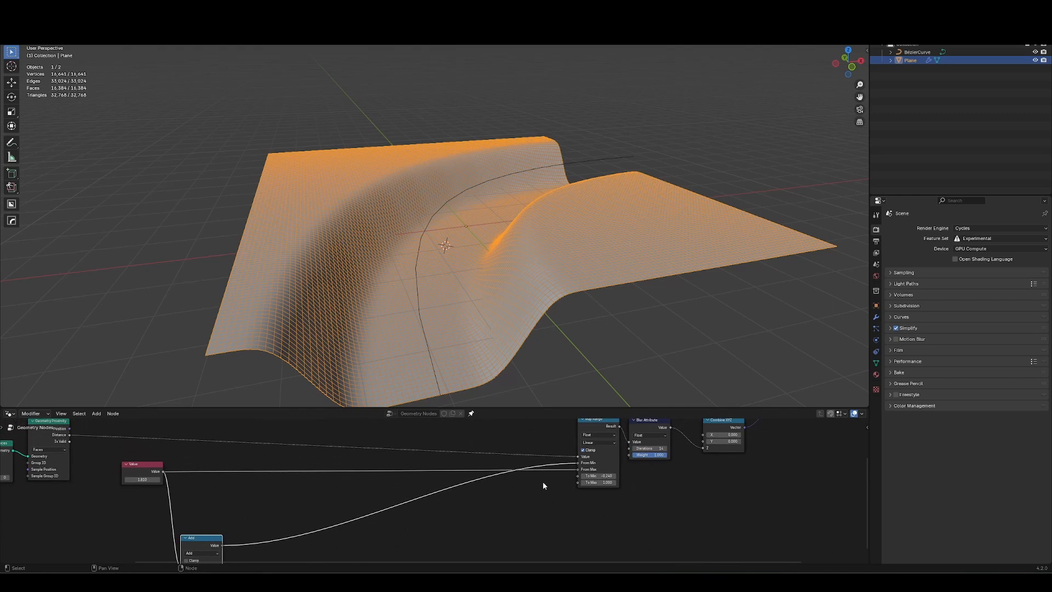
- Move the Map Range and Blur Attribute nodes horizontally left, keeping them side by side with free space before Combine XYZ
{"action": "key", "text": "x"}
{"action": "left_click_drag", "start_coordinate": [582, 469], "coordinate": [331, 503]}
{"action": "left_click", "coordinate": [326, 504]}
{"action": "middle_click_drag", "start_coordinate": [582, 461], "coordinate": [583, 512]}
{"action": "left_click_drag", "start_coordinate": [632, 525], "coordinate": [673, 479]}
{"action": "key", "text": "g"}
{"action": "key", "text": "x"}
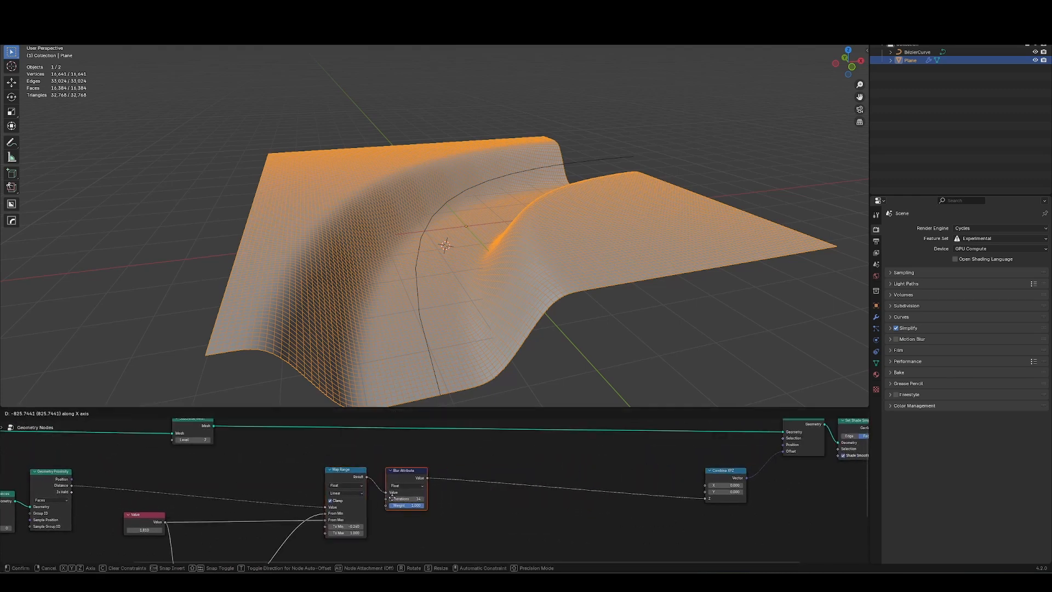
{"action": "left_click", "coordinate": [420, 513]}
{"action": "left_click", "coordinate": [455, 525]}
- Insert a Mix Color node between Blur Attribute and Combine XYZ, with its factor set to 1
{"action": "middle_click_drag", "start_coordinate": [455, 527], "coordinate": [349, 494]}
{"action": "key", "text": "shift+a"}
{"action": "type", "text": "mix"}
{"action": "key", "text": "Down"}
{"action": "key", "text": "Return"}
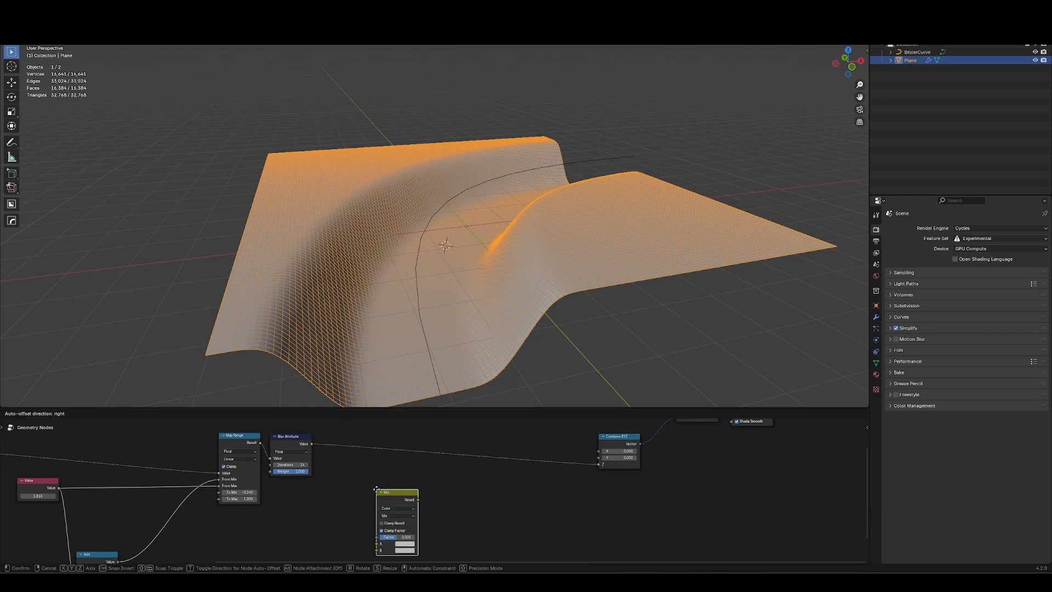
{"action": "left_click", "coordinate": [414, 445]}
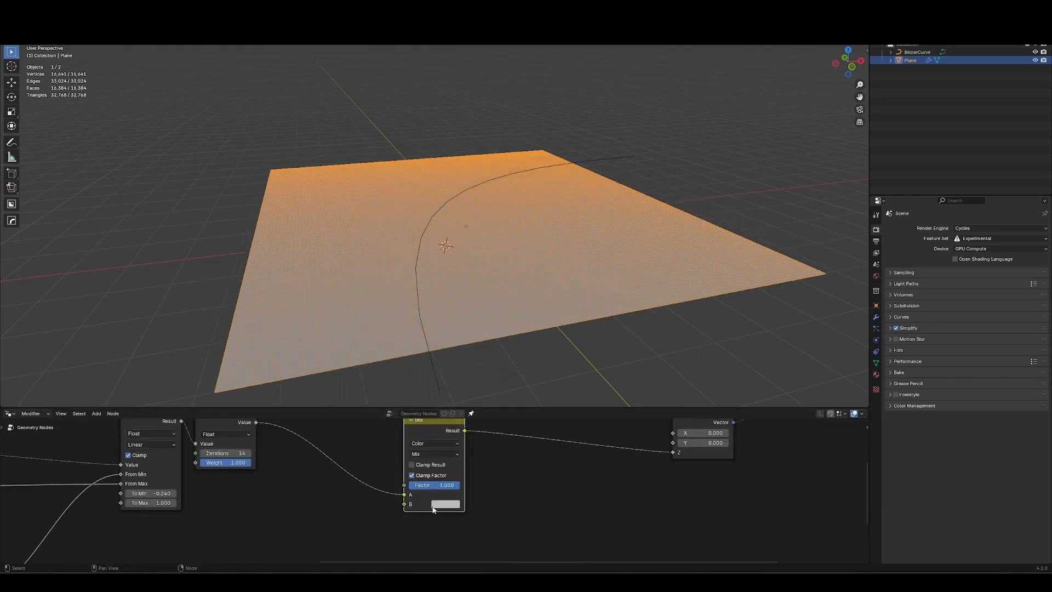
- Add a Voronoi Texture node and link its Color to the Mix node's B input
{"action": "middle_click_drag", "start_coordinate": [431, 502], "coordinate": [387, 512]}
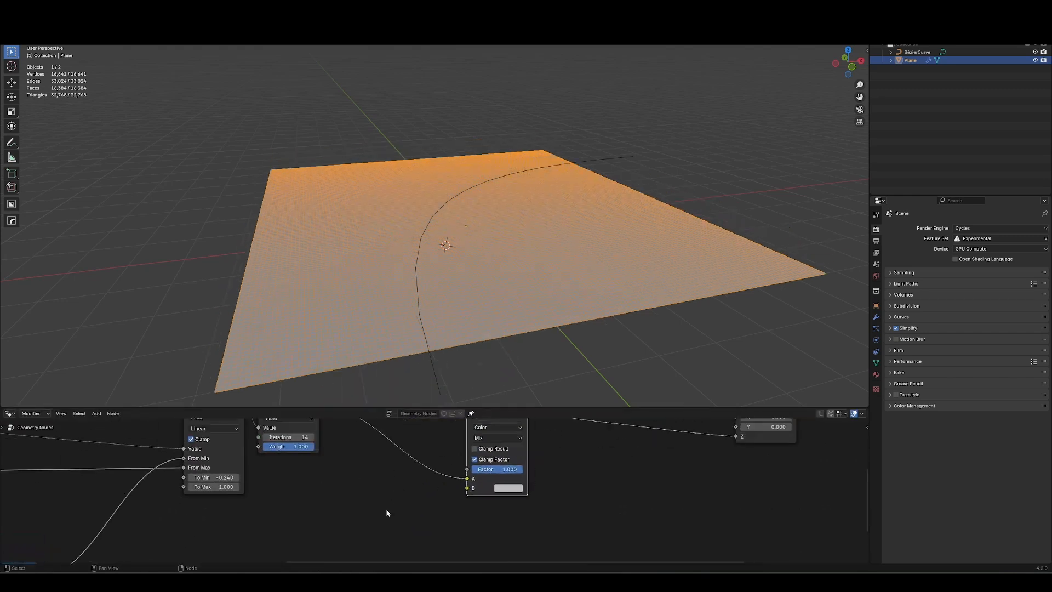
{"action": "key", "text": "shift+a"}
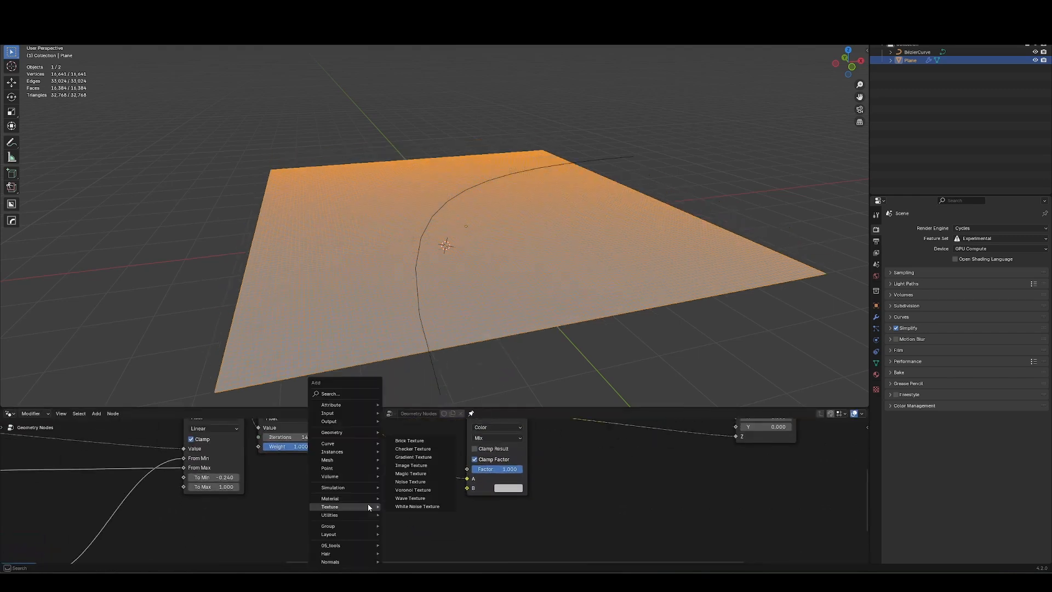
{"action": "type", "text": "voro"}
{"action": "key", "text": "Return"}
{"action": "left_click", "coordinate": [403, 505]}
{"action": "left_click_drag", "start_coordinate": [472, 489], "coordinate": [469, 488]}
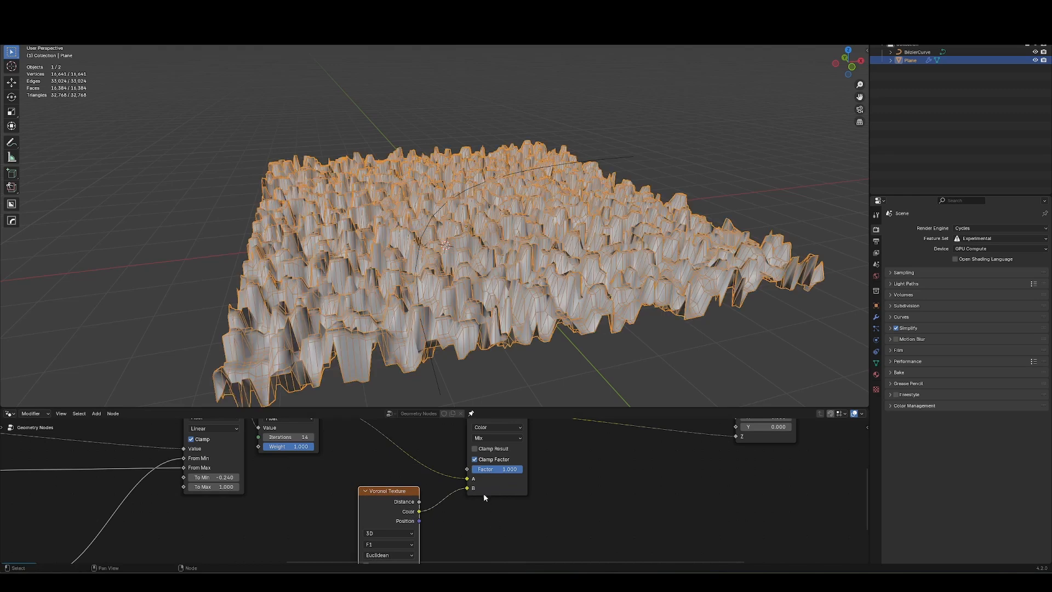
- Set the Mix node's blending mode to Overlay
{"action": "scroll", "coordinate": [483, 493], "scroll_direction": "down", "scroll_amount": 2}
{"action": "left_click", "coordinate": [456, 469]}
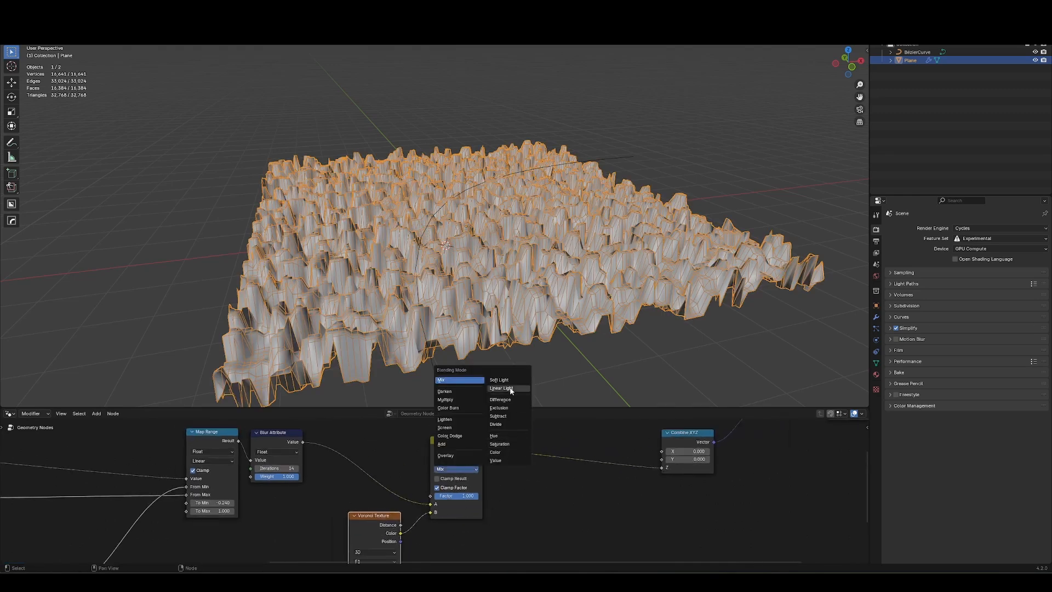
{"action": "left_click", "coordinate": [446, 456]}
{"action": "mouse_move", "coordinate": [601, 256]}
{"action": "middle_mouse_down"}
{"action": "mouse_move", "coordinate": [552, 289]}
{"action": "mouse_move", "coordinate": [600, 274]}
{"action": "middle_mouse_up"}
{"action": "middle_click_drag", "start_coordinate": [388, 503], "coordinate": [413, 432]}
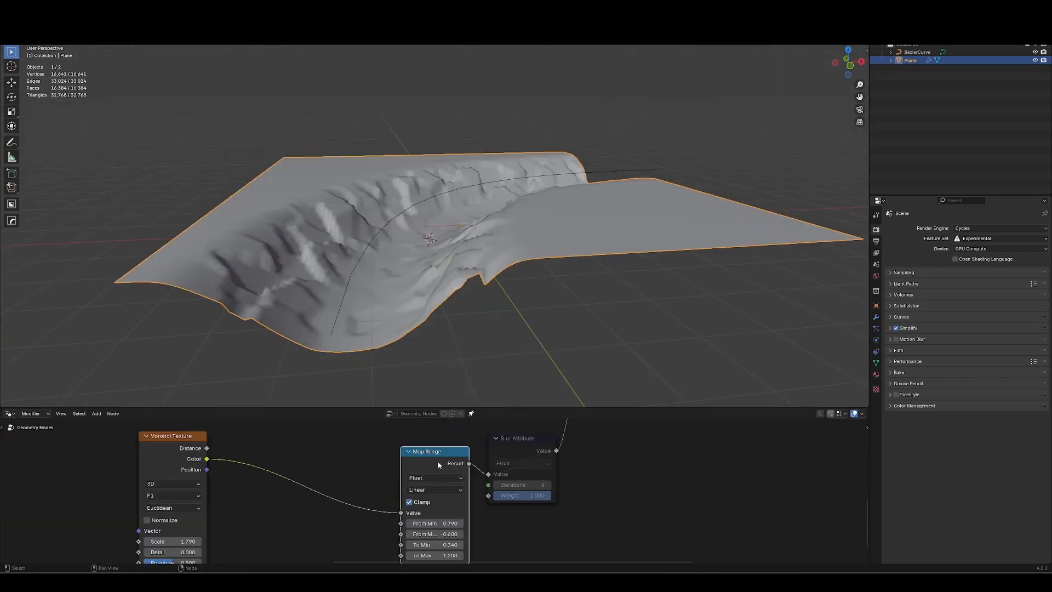
- Arrange the Voronoi Texture, its Map Range and the muted Blur Attribute nodes close together below the Mix node
{"action": "left_click_drag", "start_coordinate": [437, 465], "coordinate": [266, 455]}
{"action": "scroll", "coordinate": [396, 516], "scroll_direction": "down", "scroll_amount": 6}
{"action": "left_click_drag", "start_coordinate": [397, 517], "coordinate": [288, 478]}
{"action": "key", "text": "g"}
{"action": "left_click", "coordinate": [572, 481]}
{"action": "middle_click_drag", "start_coordinate": [437, 487], "coordinate": [343, 483]}
{"action": "scroll", "coordinate": [343, 483], "scroll_direction": "up", "scroll_amount": 4}
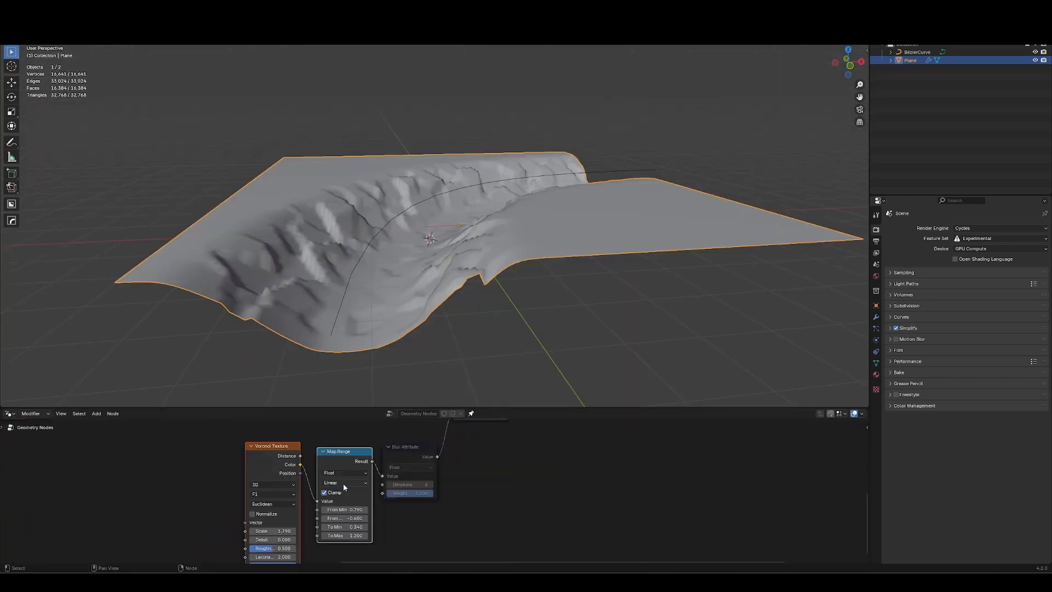
{"action": "left_click_drag", "start_coordinate": [219, 469], "coordinate": [351, 514]}
{"action": "key", "text": "g"}
{"action": "left_click", "coordinate": [270, 502]}
{"action": "middle_click_drag", "start_coordinate": [414, 484], "coordinate": [413, 510]}
{"action": "key", "text": "g"}
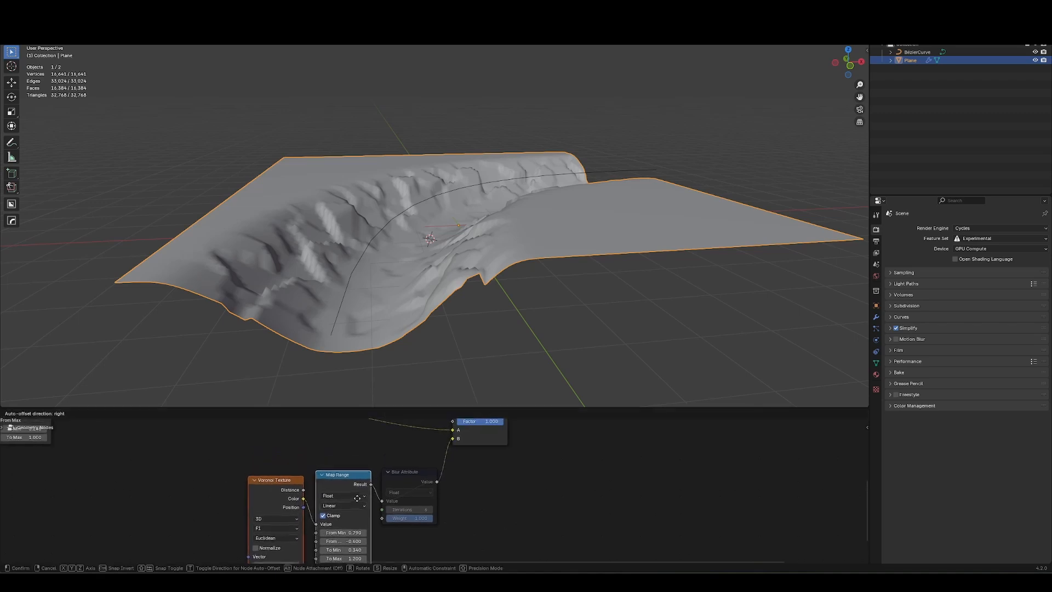
- Unmute the Blur Attribute node after the Voronoi's Map Range and set its iterations to 3
{"action": "left_click", "coordinate": [410, 502]}
{"action": "key", "text": "m"}
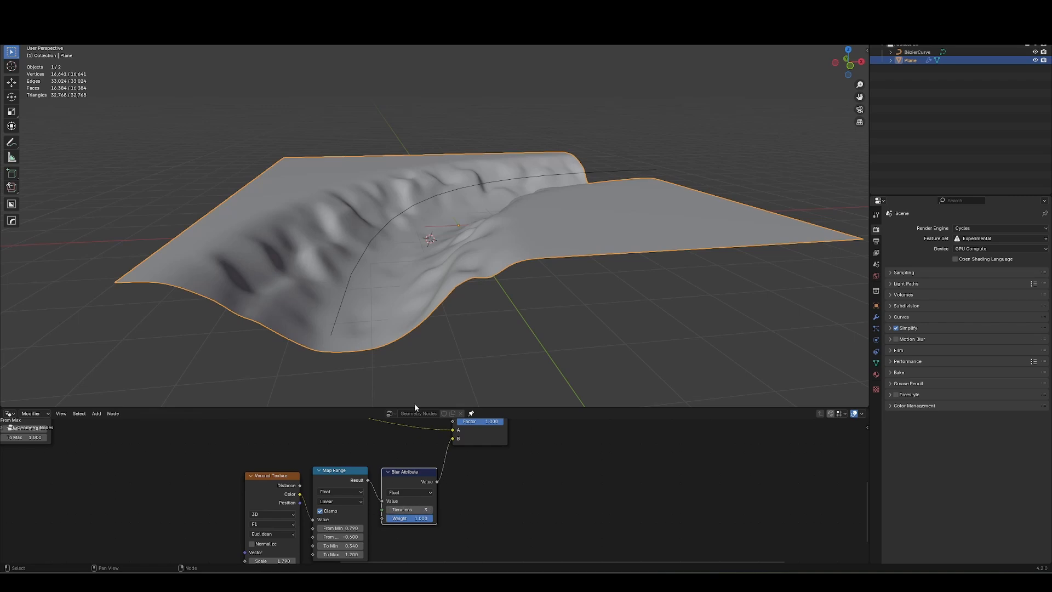
{"action": "middle_click_drag", "start_coordinate": [437, 308], "coordinate": [422, 345]}
{"action": "middle_click_drag", "start_coordinate": [402, 531], "coordinate": [427, 499]}
{"action": "scroll", "coordinate": [408, 509], "scroll_direction": "up", "scroll_amount": 4}
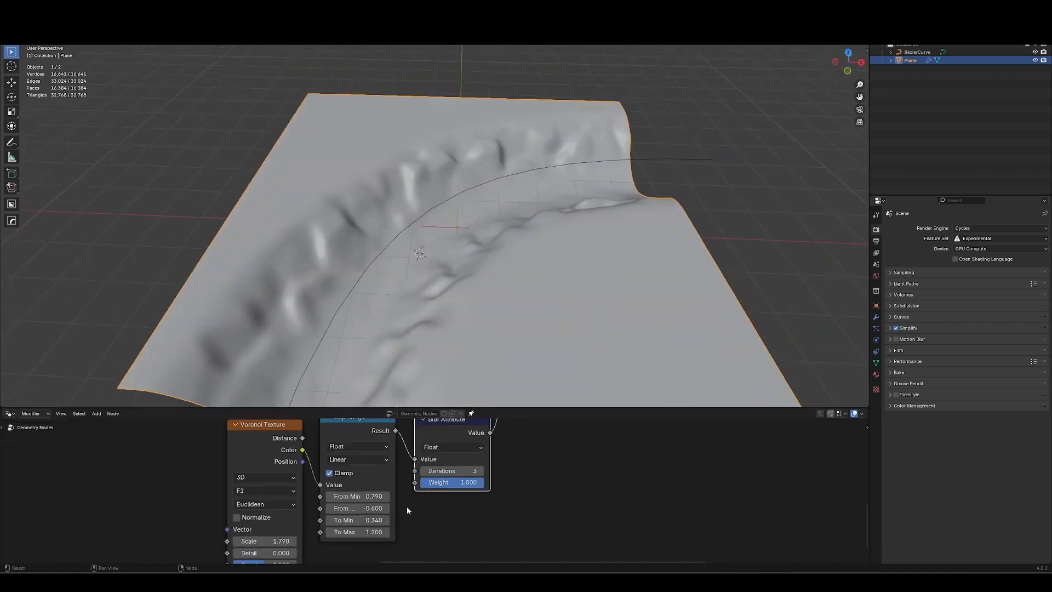
- Set the Voronoi's detail to 1.5 and its Map Range's From Min to 0.9, To Min to 0.28 and To Max to 1.78
{"action": "middle_click_drag", "start_coordinate": [256, 554], "coordinate": [312, 484]}
{"action": "left_click_drag", "start_coordinate": [309, 485], "coordinate": [325, 487]}
{"action": "middle_click_drag", "start_coordinate": [341, 482], "coordinate": [400, 509]}
{"action": "left_click_drag", "start_coordinate": [424, 512], "coordinate": [428, 482]}
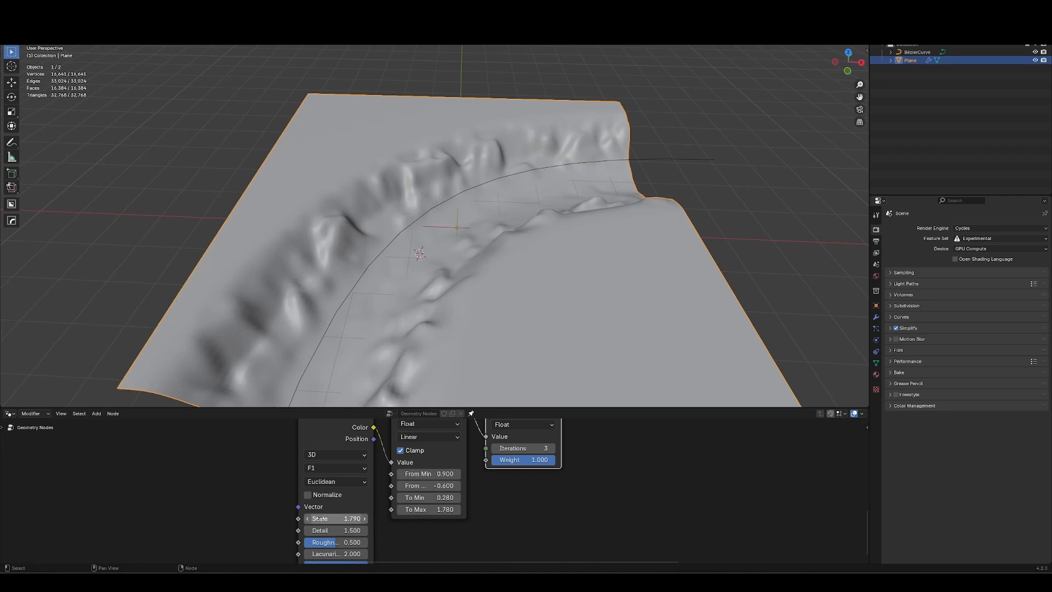
- Set the Voronoi Texture's scale to 2.79 for smaller bumps along the valley walls
{"action": "left_click_drag", "start_coordinate": [320, 519], "coordinate": [332, 519]}
{"action": "scroll", "coordinate": [409, 437], "scroll_direction": "down", "scroll_amount": 4}
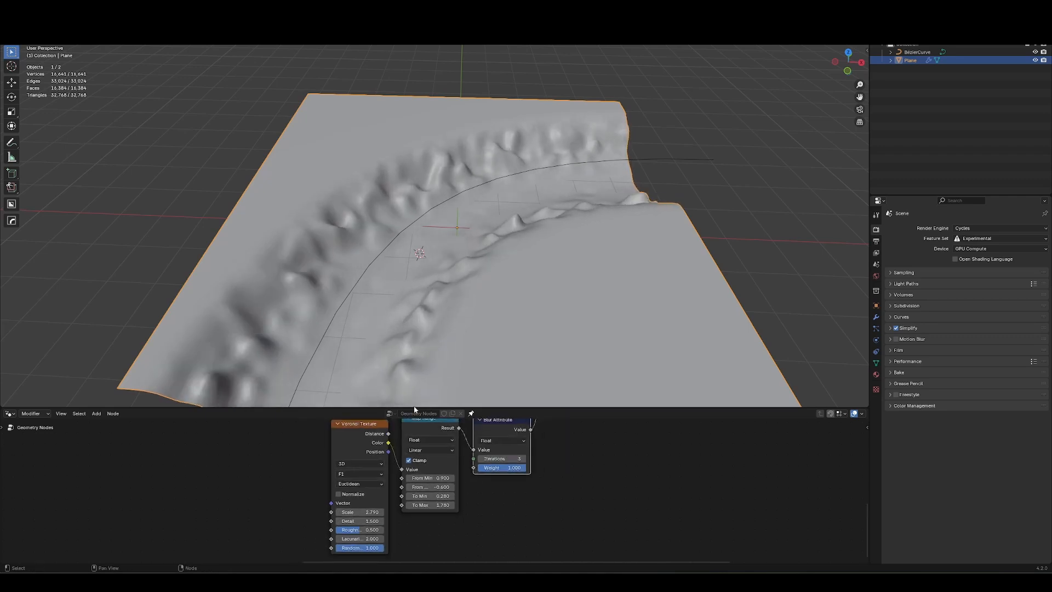
{"action": "middle_click_drag", "start_coordinate": [437, 249], "coordinate": [416, 290]}
- Link a new Noise Texture's Color to the Voronoi Texture's Vector, with noise scale 0.6 and distortion 1.8
{"action": "middle_click_drag", "start_coordinate": [419, 490], "coordinate": [463, 465]}
{"action": "scroll", "coordinate": [463, 465], "scroll_direction": "down", "scroll_amount": 4}
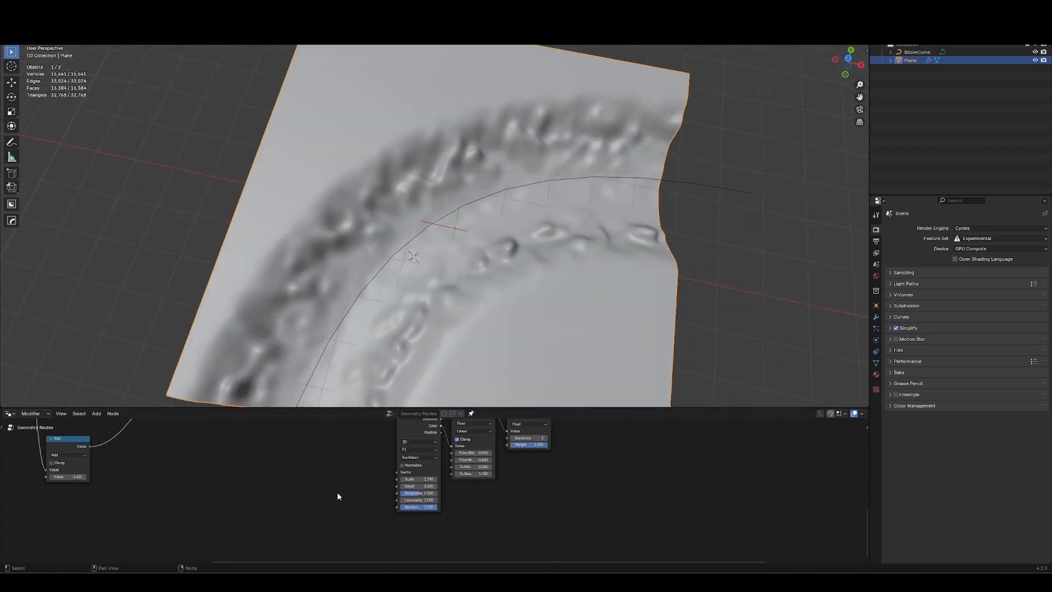
{"action": "key", "text": "shift+a"}
{"action": "type", "text": "noise"}
{"action": "key", "text": "Return"}
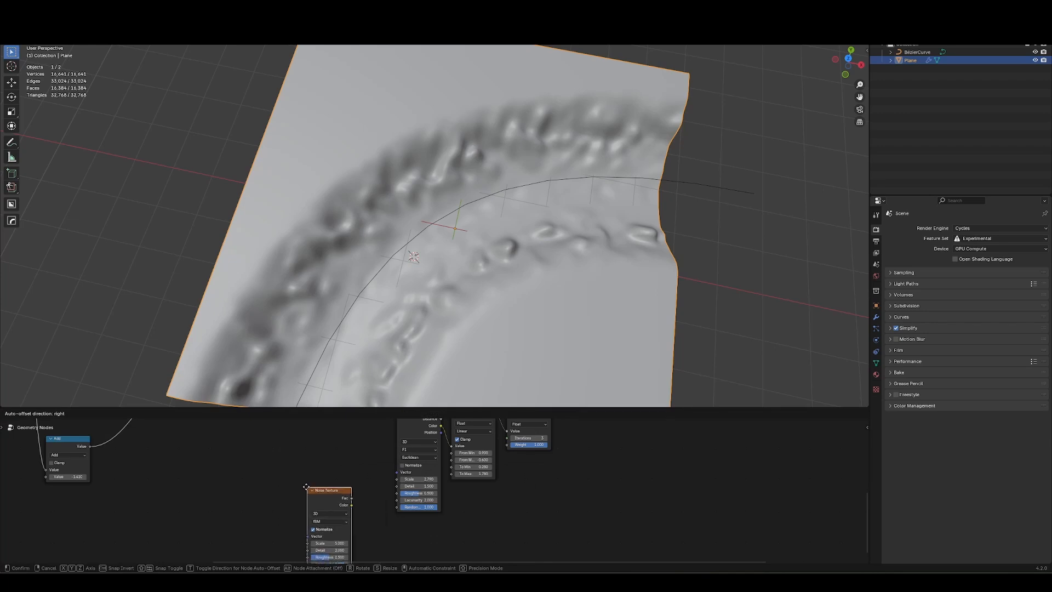
{"action": "left_click", "coordinate": [303, 477]}
{"action": "left_click_drag", "start_coordinate": [404, 475], "coordinate": [397, 472]}
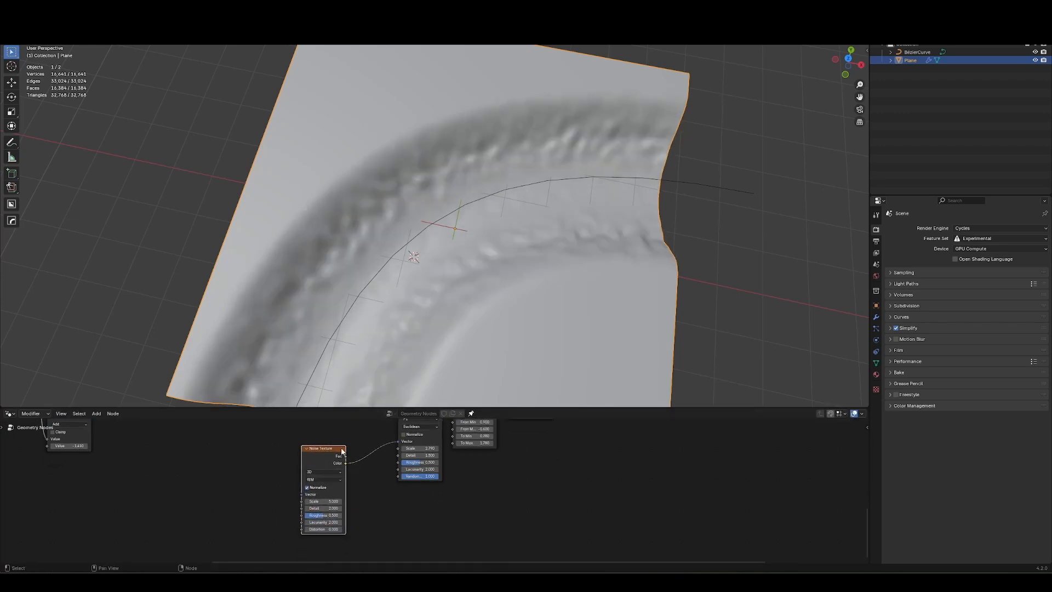
{"action": "key", "text": "g"}
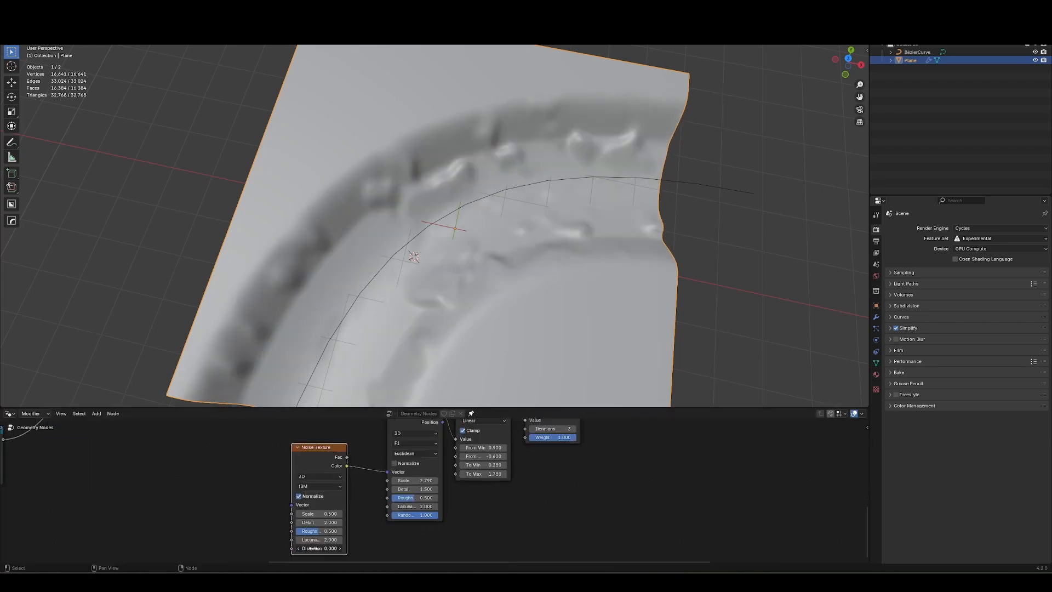
{"action": "left_click_drag", "start_coordinate": [316, 549], "coordinate": [322, 550]}
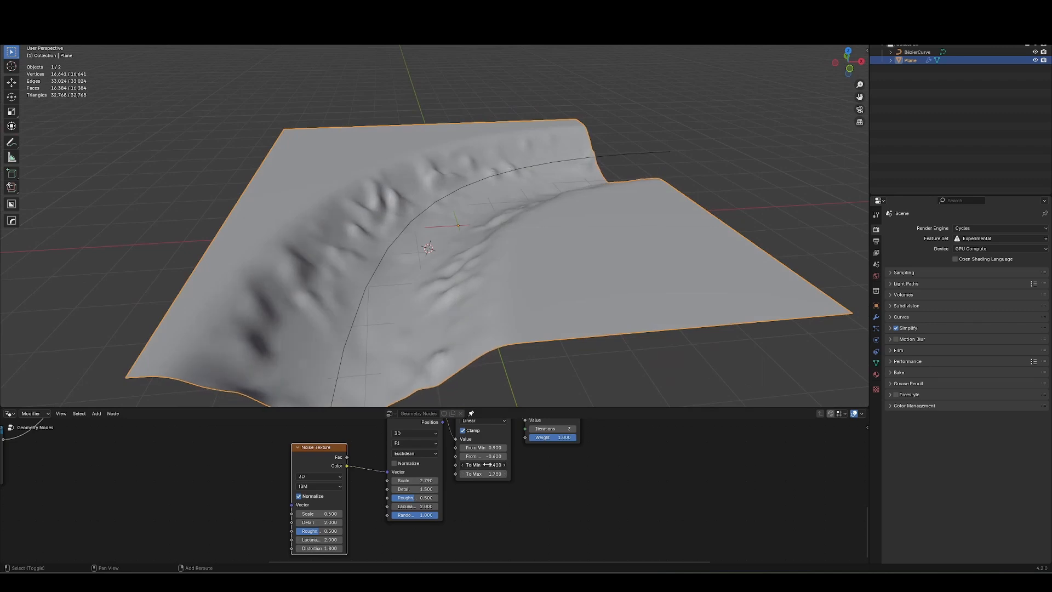
- Select the Bézier curve and move it to shift the valley's path through the terrain
{"action": "left_click", "coordinate": [485, 287]}
{"action": "mouse_move", "coordinate": [485, 287]}
{"action": "middle_mouse_down"}
{"action": "mouse_move", "coordinate": [495, 295]}
{"action": "mouse_move", "coordinate": [449, 293]}
{"action": "mouse_move", "coordinate": [438, 341]}
{"action": "middle_mouse_up"}
{"action": "key", "text": "g"}
{"action": "left_click", "coordinate": [459, 298]}
{"action": "scroll", "coordinate": [439, 324], "scroll_direction": "down", "scroll_amount": 1}
- Tidy the node tree by moving the noise and Voronoi branch, the Mix node and the Combine XYZ node closer to the first Blur Attribute
{"action": "scroll", "coordinate": [367, 443], "scroll_direction": "down", "scroll_amount": 6}
{"action": "left_click", "coordinate": [373, 511]}
{"action": "key", "text": "g"}
{"action": "left_click", "coordinate": [387, 493]}
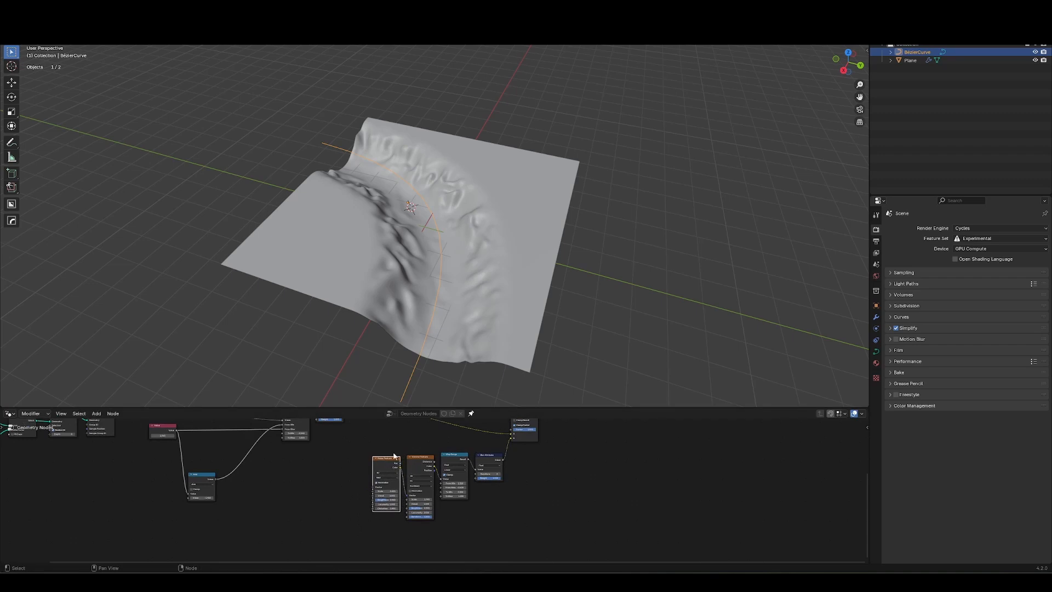
{"action": "middle_click_drag", "start_coordinate": [527, 438], "coordinate": [524, 515]}
{"action": "middle_click_drag", "start_coordinate": [434, 474], "coordinate": [426, 458], "text": "shift"}
{"action": "left_click_drag", "start_coordinate": [361, 467], "coordinate": [530, 543]}
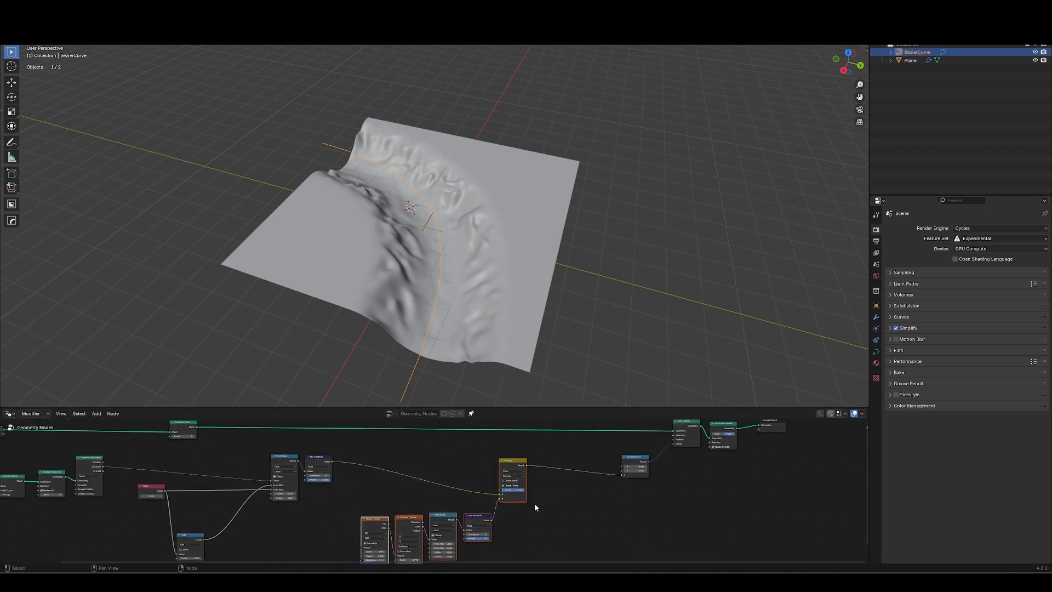
{"action": "key", "text": "g"}
{"action": "key", "text": "x"}
{"action": "left_click", "coordinate": [447, 516]}
{"action": "left_click_drag", "start_coordinate": [586, 521], "coordinate": [664, 463]}
{"action": "key", "text": "g"}
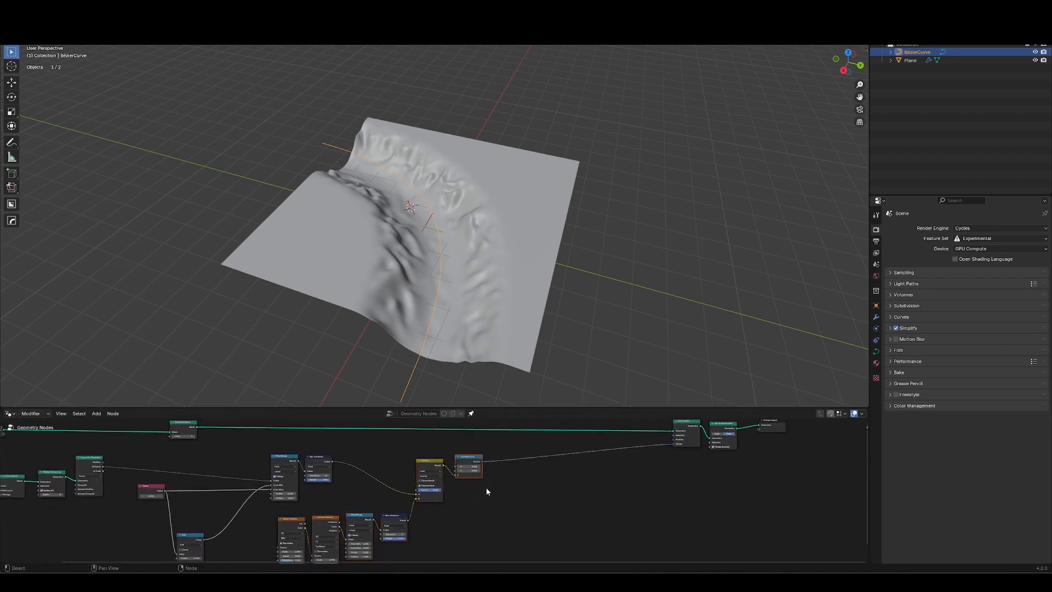
{"action": "left_click", "coordinate": [479, 485]}
- Open the Shader Editor for the terrain plane and create a new material named Snow
{"action": "left_click", "coordinate": [491, 285]}
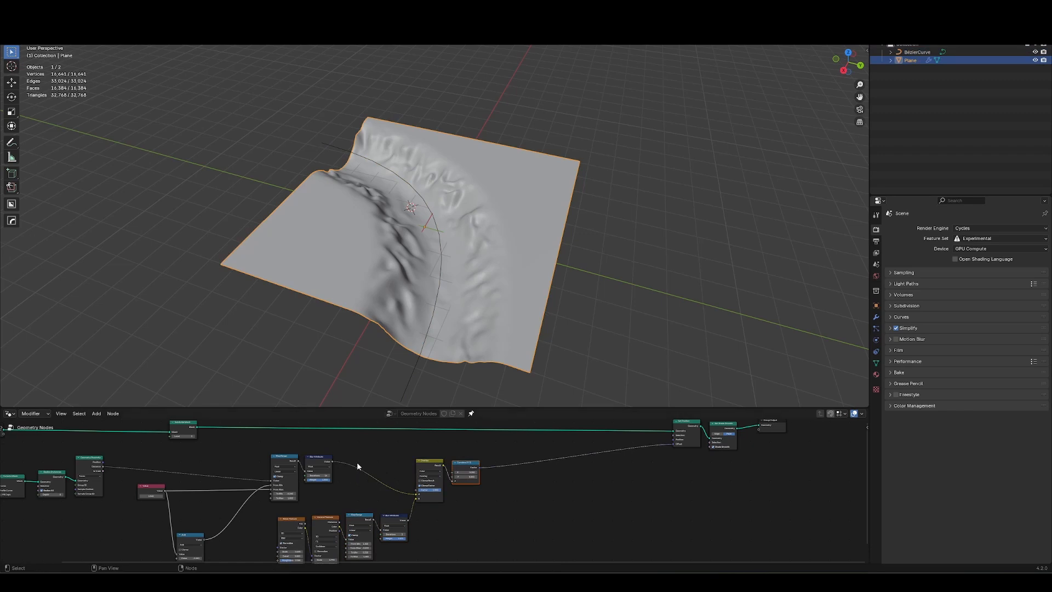
{"action": "scroll", "coordinate": [199, 443], "scroll_direction": "down", "scroll_amount": 2}
{"action": "left_click", "coordinate": [11, 415]}
{"action": "left_click", "coordinate": [6, 422]}
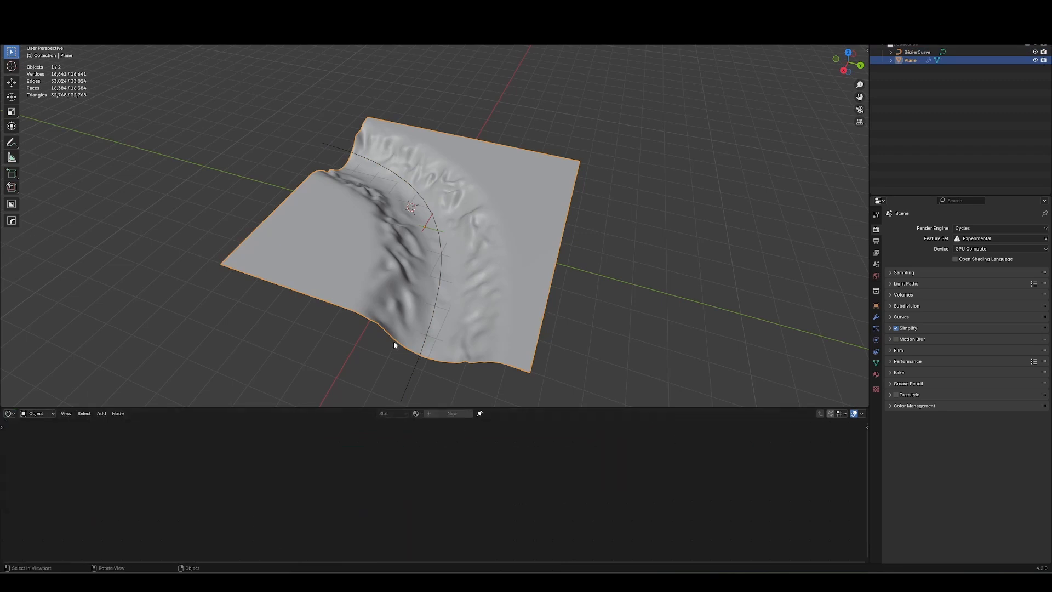
{"action": "left_click", "coordinate": [452, 413]}
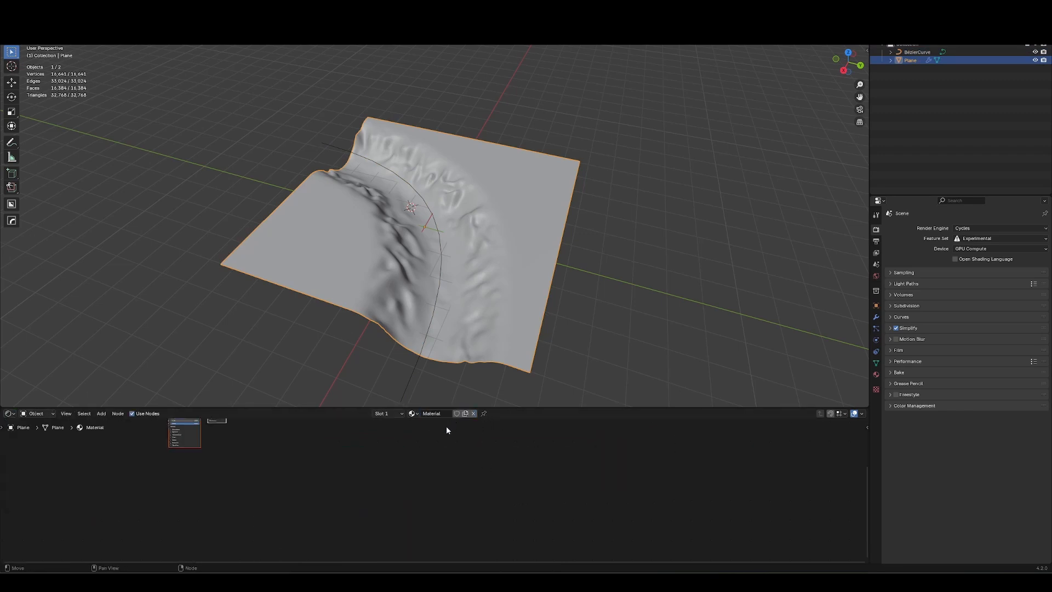
{"action": "middle_click_drag", "start_coordinate": [446, 270], "coordinate": [433, 300]}
{"action": "scroll", "coordinate": [427, 278], "scroll_direction": "up", "scroll_amount": 2}
{"action": "mouse_move", "coordinate": [290, 462]}
{"action": "middle_mouse_down"}
{"action": "mouse_move", "coordinate": [460, 521]}
{"action": "mouse_move", "coordinate": [514, 521]}
{"action": "middle_mouse_up"}
{"action": "scroll", "coordinate": [514, 521], "scroll_direction": "up", "scroll_amount": 2}
- Switch the viewport to rendered shading and examine the snow surface from a low angle near the plane's edge
{"action": "key", "text": "z"}
{"action": "left_click", "coordinate": [504, 151]}
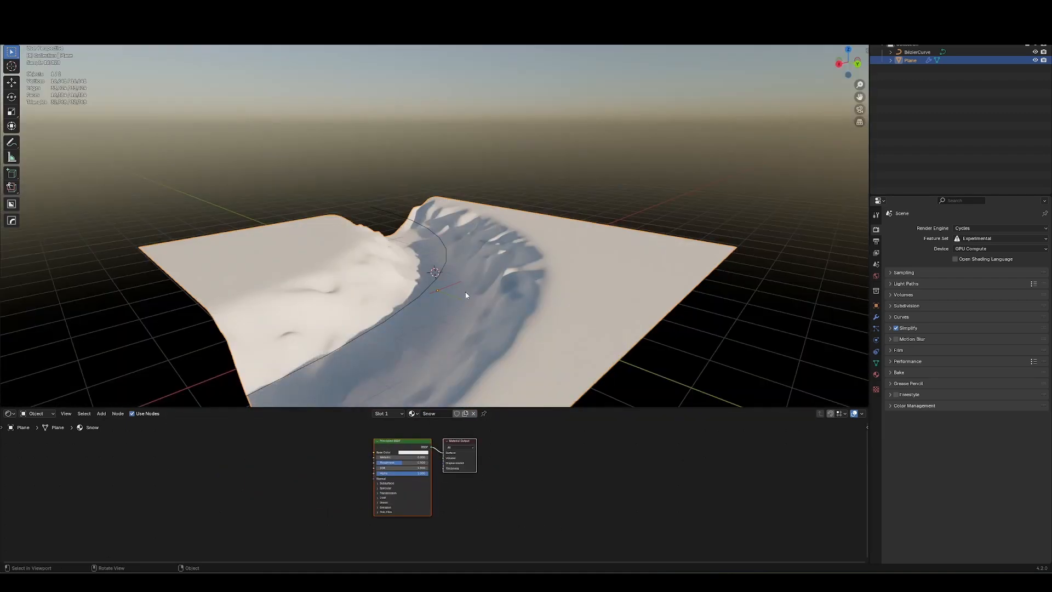
{"action": "middle_click_drag", "start_coordinate": [466, 291], "coordinate": [586, 293]}
{"action": "middle_click_drag", "start_coordinate": [507, 298], "coordinate": [502, 327], "text": "ctrl"}
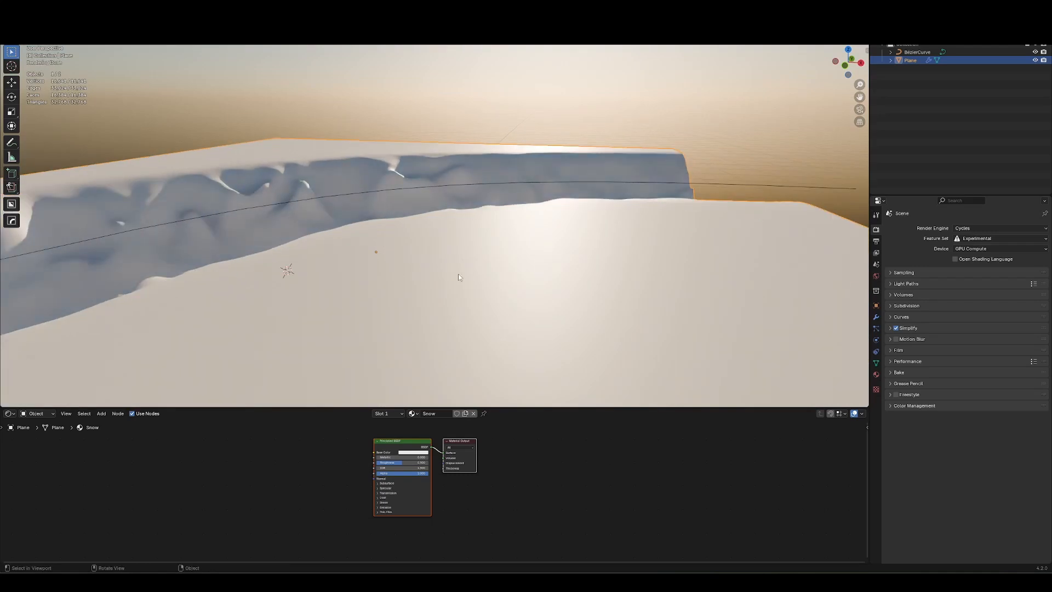
{"action": "middle_click_drag", "start_coordinate": [469, 325], "coordinate": [476, 298], "text": "shift"}
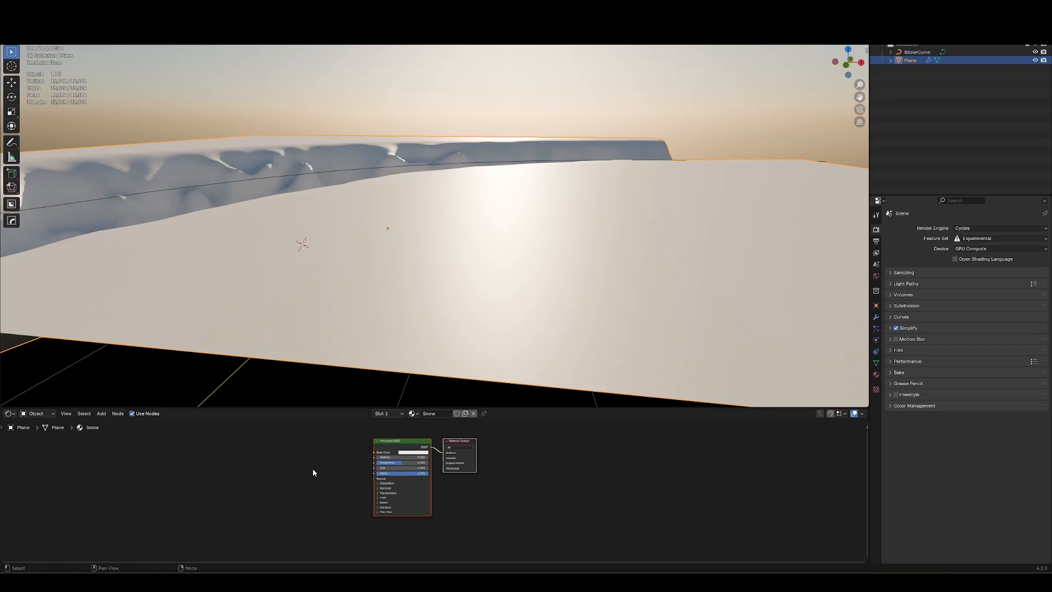
- Add a Voronoi Texture to the Snow material and link its Color to the Principled BSDF's Roughness
{"action": "key", "text": "shift+a"}
{"action": "type", "text": "voro"}
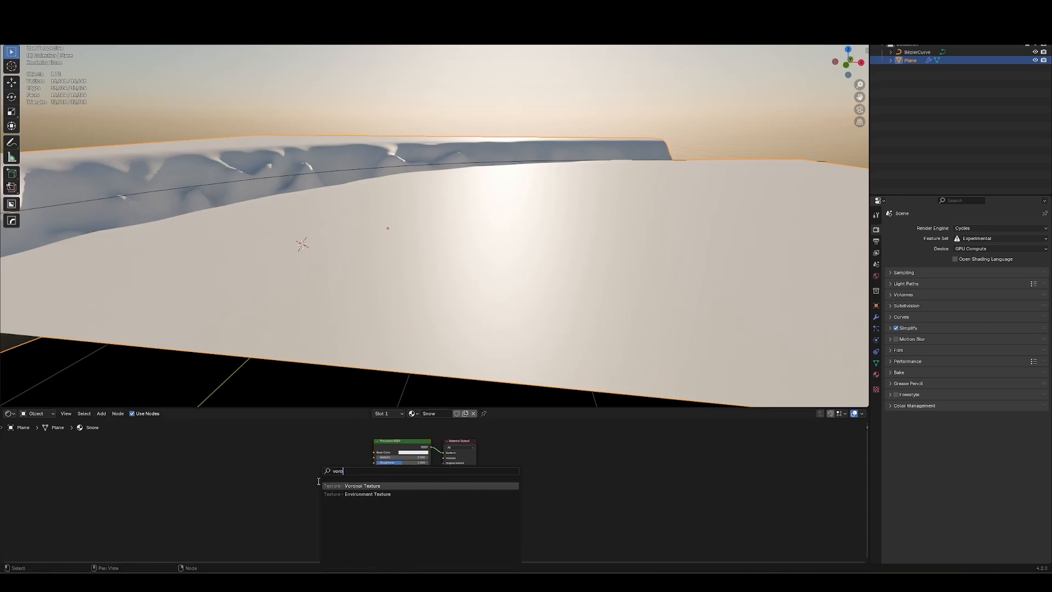
{"action": "key", "text": "Return"}
{"action": "left_click", "coordinate": [300, 456]}
{"action": "scroll", "coordinate": [299, 455], "scroll_direction": "up", "scroll_amount": 2}
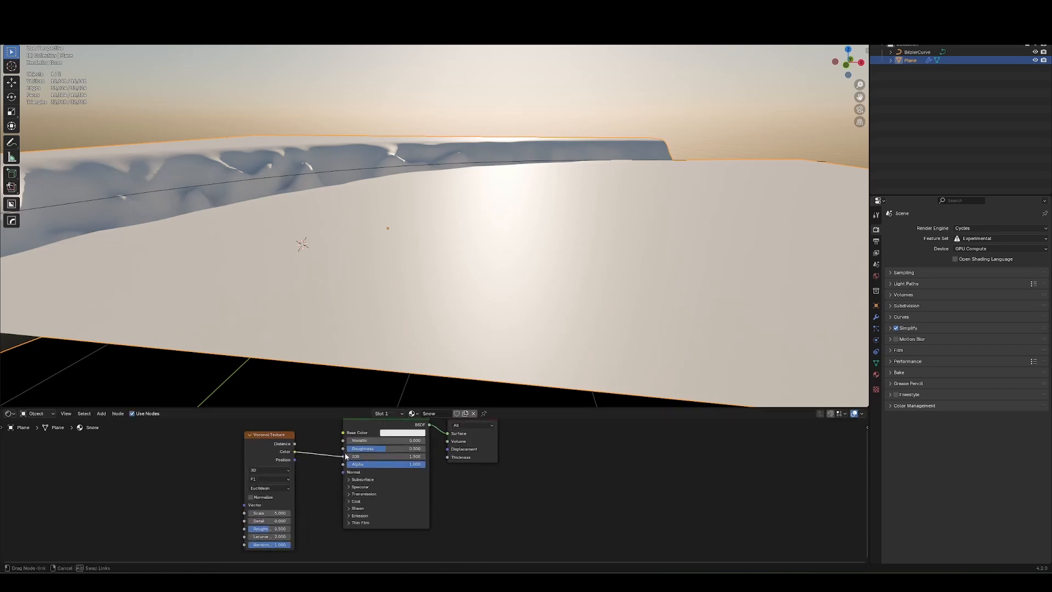
- Set the Snow material's Voronoi Texture to Smooth F1 with a scale of 500
{"action": "left_click_drag", "start_coordinate": [275, 513], "coordinate": [633, 514]}
{"action": "left_click", "coordinate": [261, 478]}
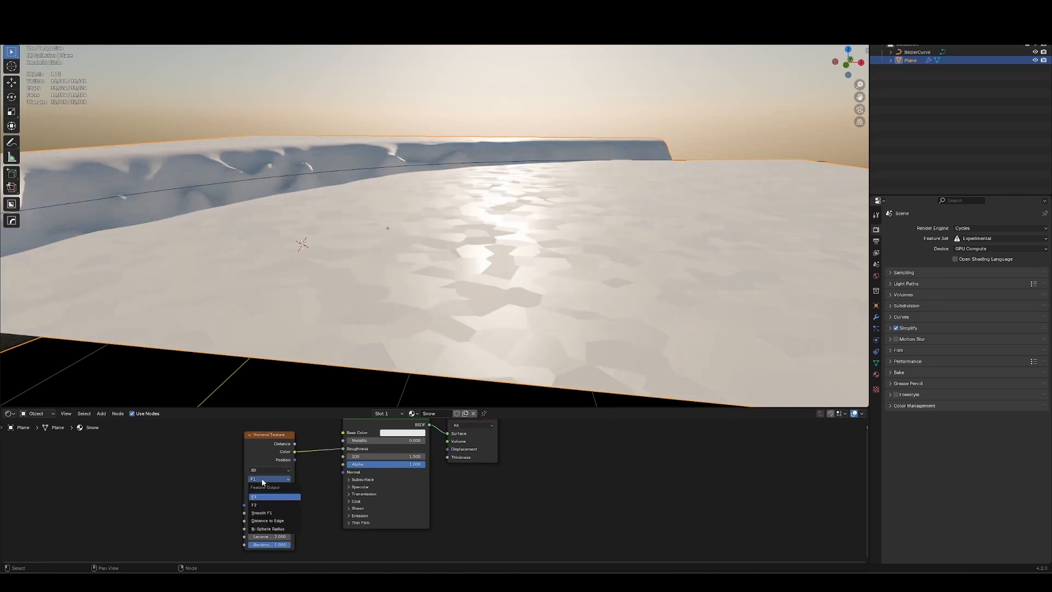
{"action": "left_click", "coordinate": [269, 514]}
{"action": "left_click", "coordinate": [269, 512]}
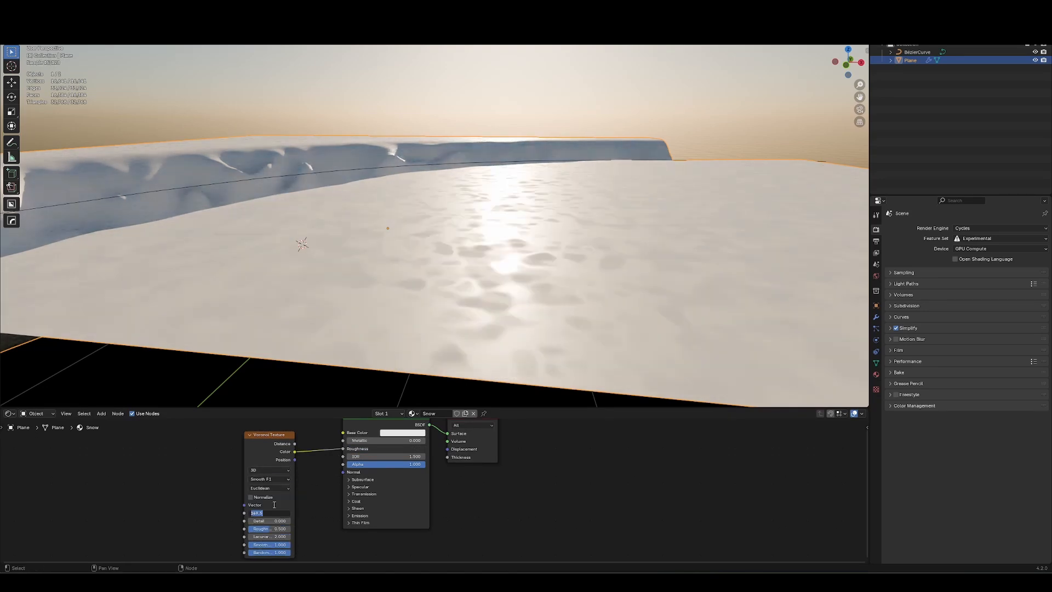
{"action": "type", "text": "500"}
{"action": "key", "text": "Return"}
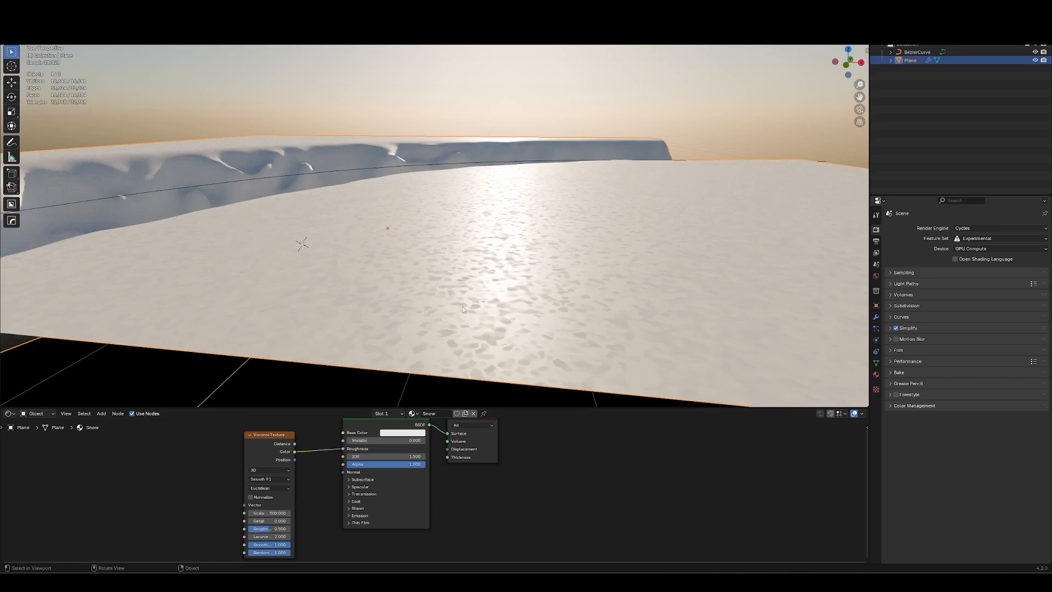
{"action": "scroll", "coordinate": [462, 306], "scroll_direction": "down", "scroll_amount": 3}
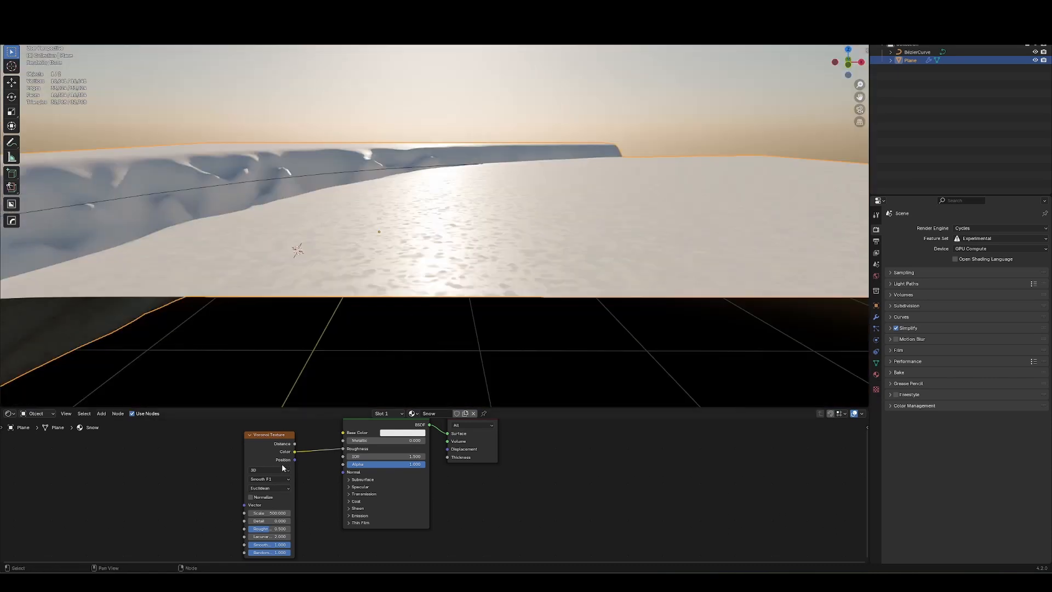
- Preview the Voronoi's Distance output directly on the surface and try scaling the terrain plane to test the texture
{"action": "middle_click_drag", "start_coordinate": [307, 466], "coordinate": [286, 509]}
{"action": "left_click_drag", "start_coordinate": [274, 488], "coordinate": [322, 485]}
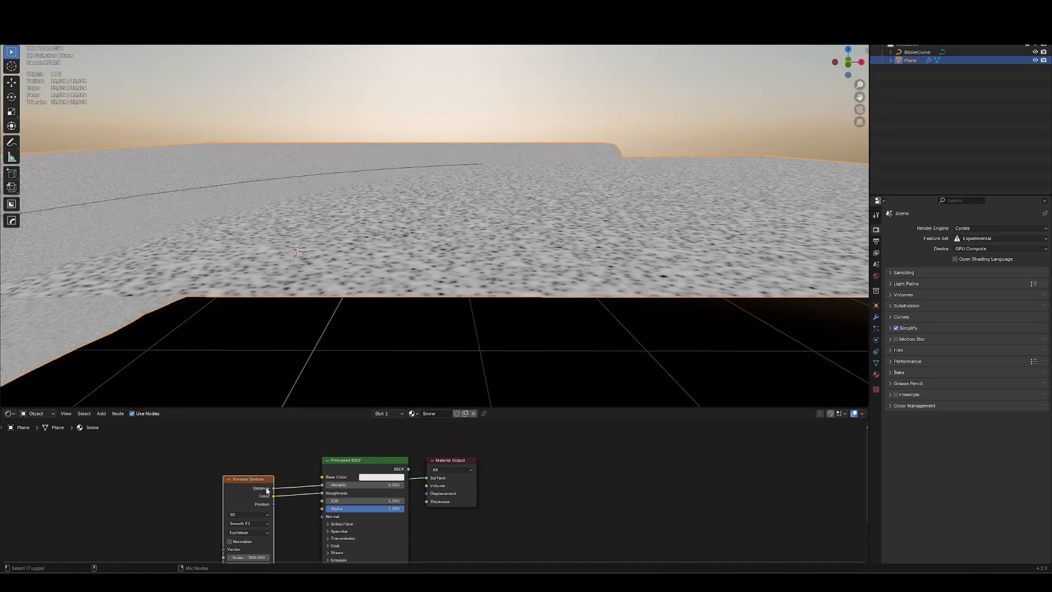
{"action": "mouse_move", "coordinate": [515, 271]}
{"action": "middle_mouse_down"}
{"action": "mouse_move", "coordinate": [508, 319]}
{"action": "mouse_move", "coordinate": [516, 274]}
{"action": "middle_mouse_up"}
{"action": "key", "text": "s"}
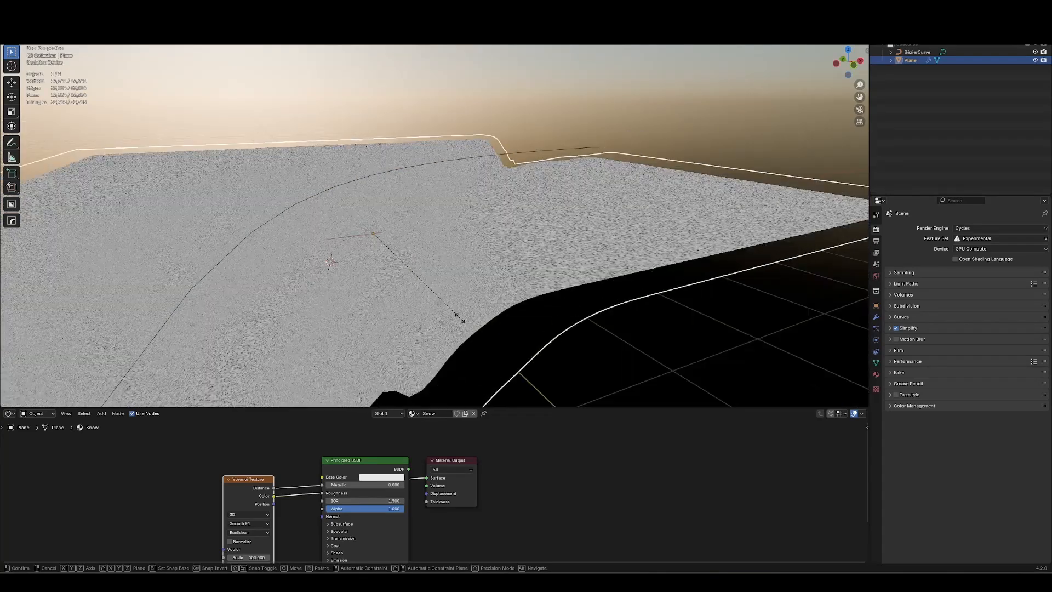
{"action": "left_click", "coordinate": [483, 296]}
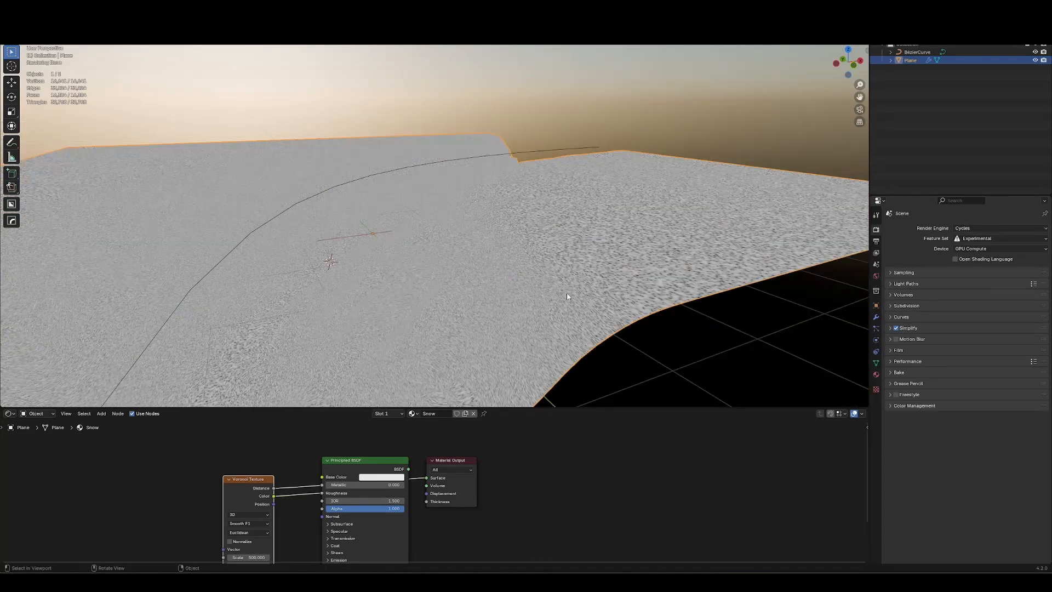
- Add Texture Coordinate and Mapping nodes to the Voronoi Texture and link the Object coordinates to the Mapping vector
{"action": "middle_click_drag", "start_coordinate": [274, 462], "coordinate": [364, 454]}
{"action": "key", "text": "g"}
{"action": "left_click", "coordinate": [312, 471]}
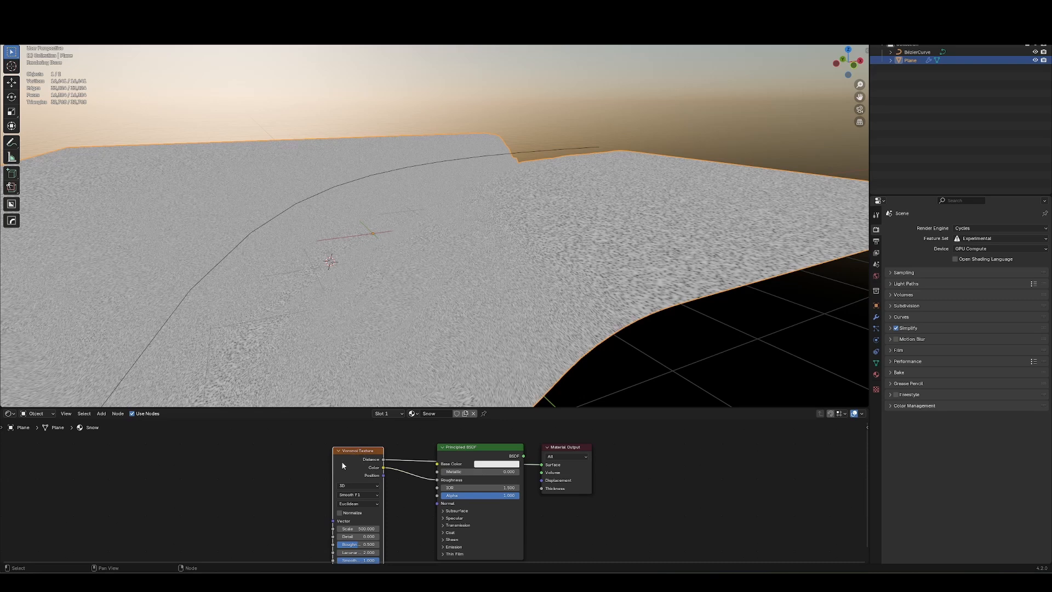
{"action": "key", "text": "ctrl+t"}
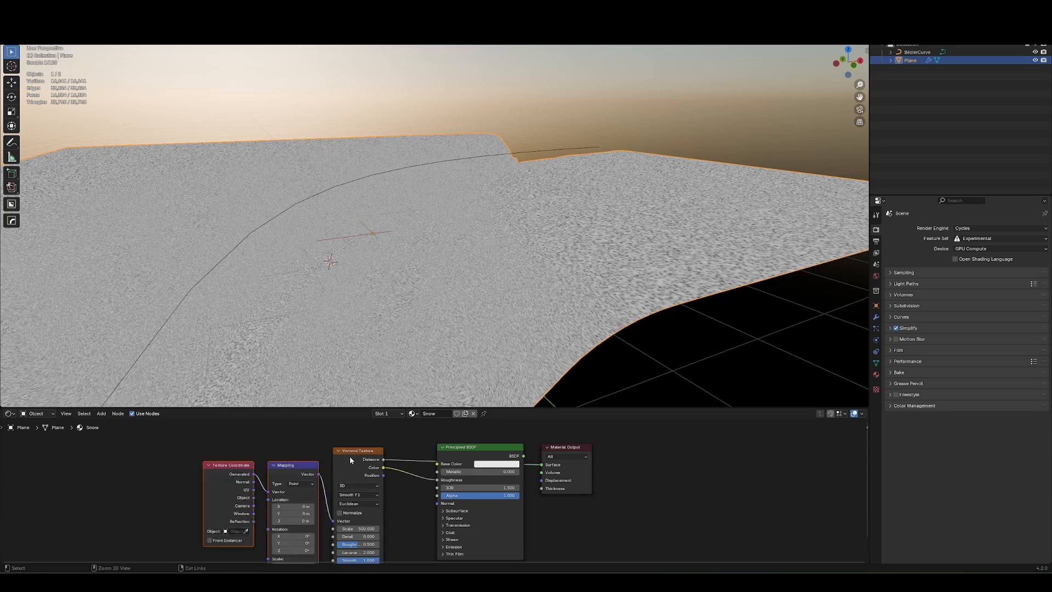
{"action": "middle_click_drag", "start_coordinate": [299, 482], "coordinate": [338, 477]}
{"action": "key", "text": "g"}
{"action": "left_click", "coordinate": [330, 477]}
{"action": "left_click_drag", "start_coordinate": [286, 493], "coordinate": [300, 494]}
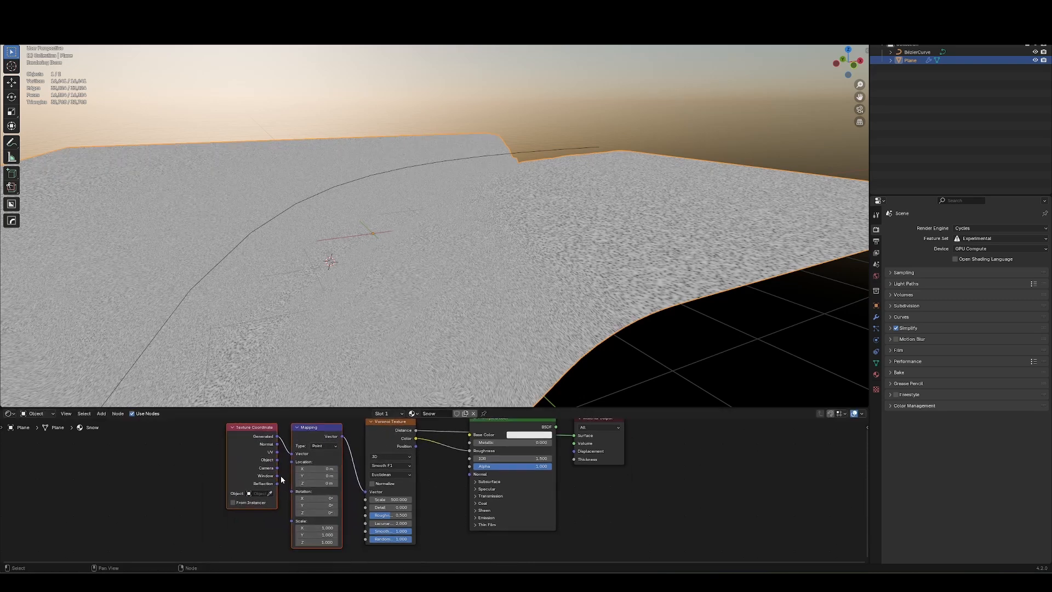
{"action": "middle_click_drag", "start_coordinate": [287, 500], "coordinate": [281, 475]}
{"action": "left_click_drag", "start_coordinate": [291, 461], "coordinate": [291, 453]}
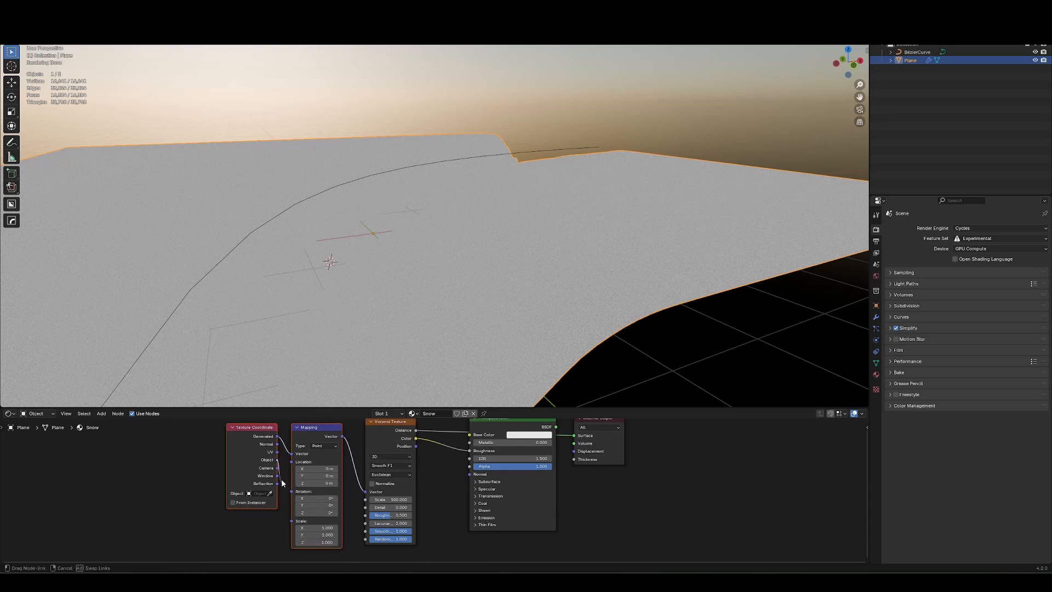
- Try scaling the terrain plane to check how the object-mapped texture responds
{"action": "middle_click_drag", "start_coordinate": [537, 248], "coordinate": [551, 277]}
{"action": "scroll", "coordinate": [552, 277], "scroll_direction": "up", "scroll_amount": 2}
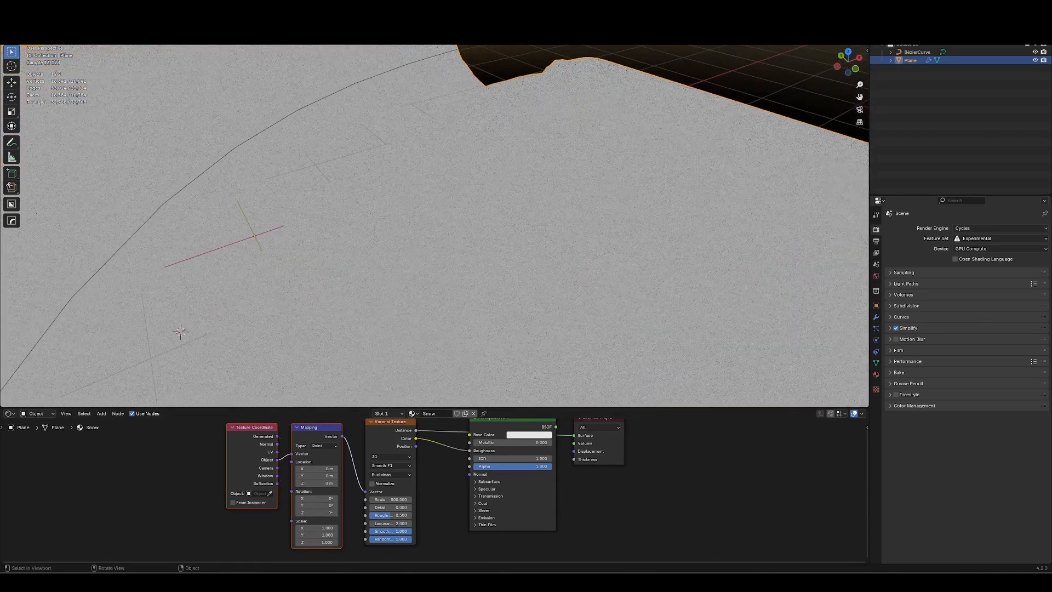
{"action": "key", "text": "s"}
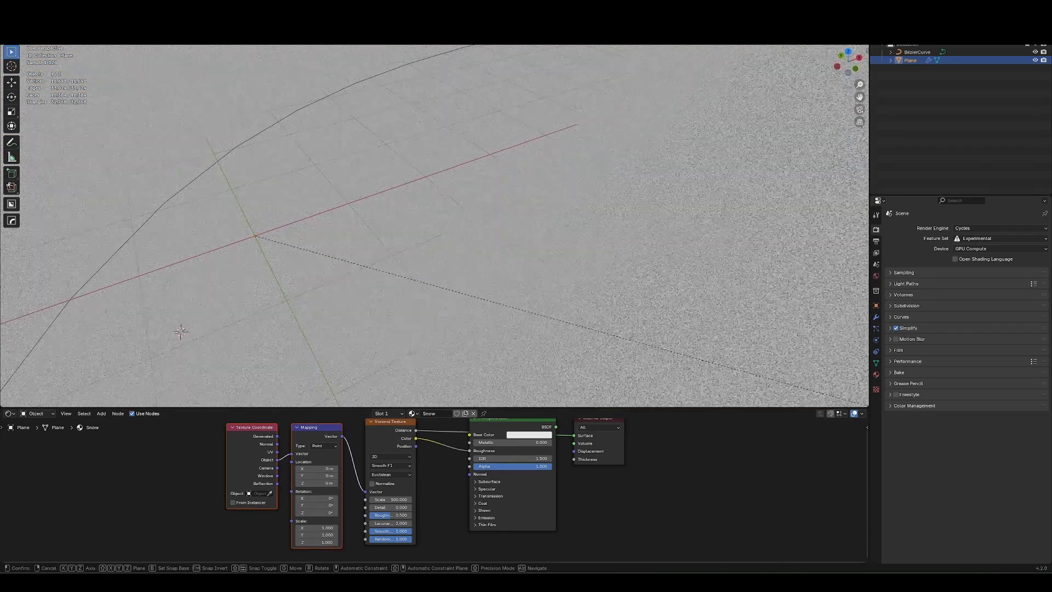
{"action": "left_click", "coordinate": [548, 307]}
{"action": "middle_click_drag", "start_coordinate": [553, 318], "coordinate": [548, 303]}
{"action": "scroll", "coordinate": [541, 323], "scroll_direction": "down", "scroll_amount": 1}
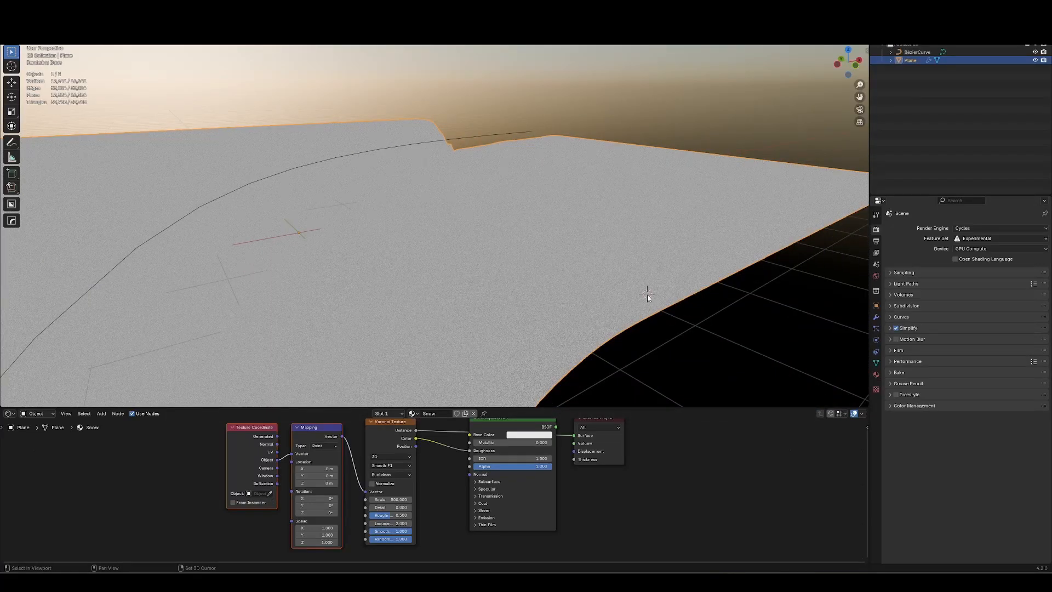
- Add a Plain Axes empty near the terrain's edge and pick it as the Texture Coordinate's object
{"action": "key", "text": "shift+a"}
{"action": "mouse_move", "coordinate": [641, 366]}
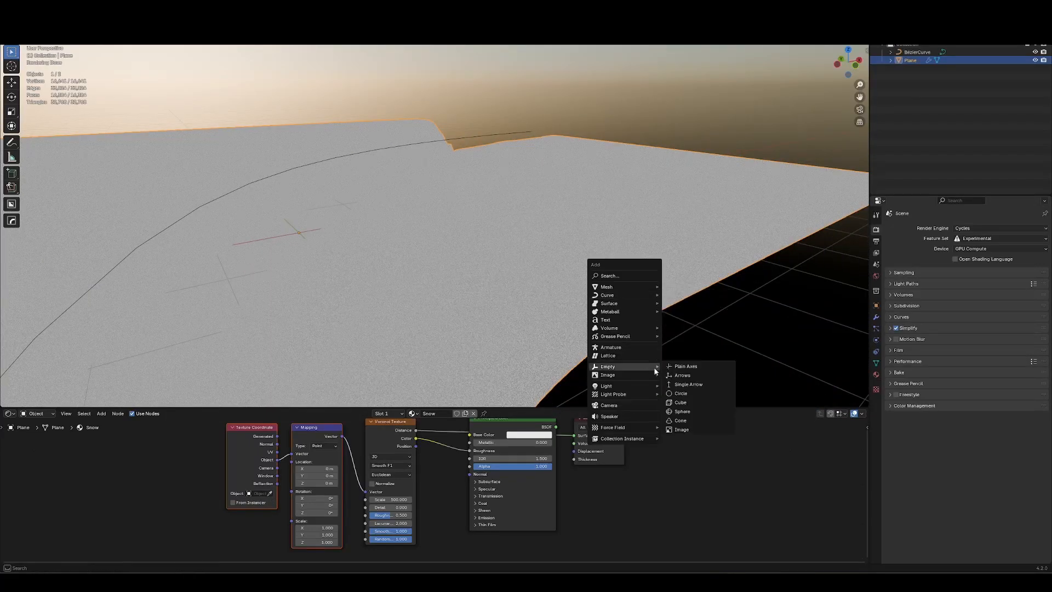
{"action": "left_click", "coordinate": [685, 368]}
{"action": "middle_click_drag", "start_coordinate": [647, 297], "coordinate": [610, 326]}
{"action": "left_click", "coordinate": [609, 326]}
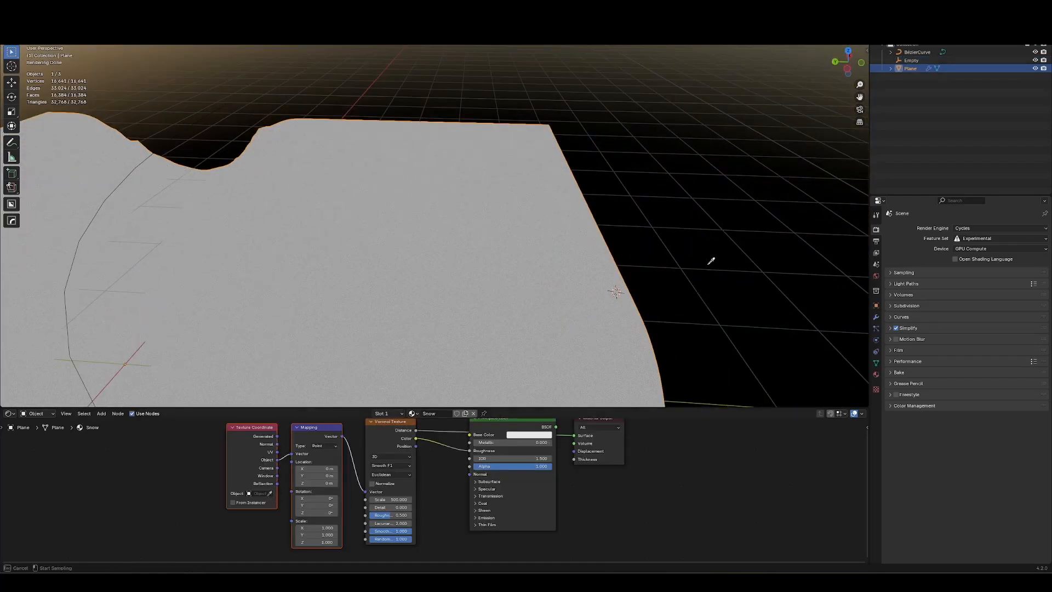
{"action": "left_click", "coordinate": [734, 236]}
- Rename the empty to "snow scale"
{"action": "key", "text": "F2"}
{"action": "type", "text": "snow scale"}
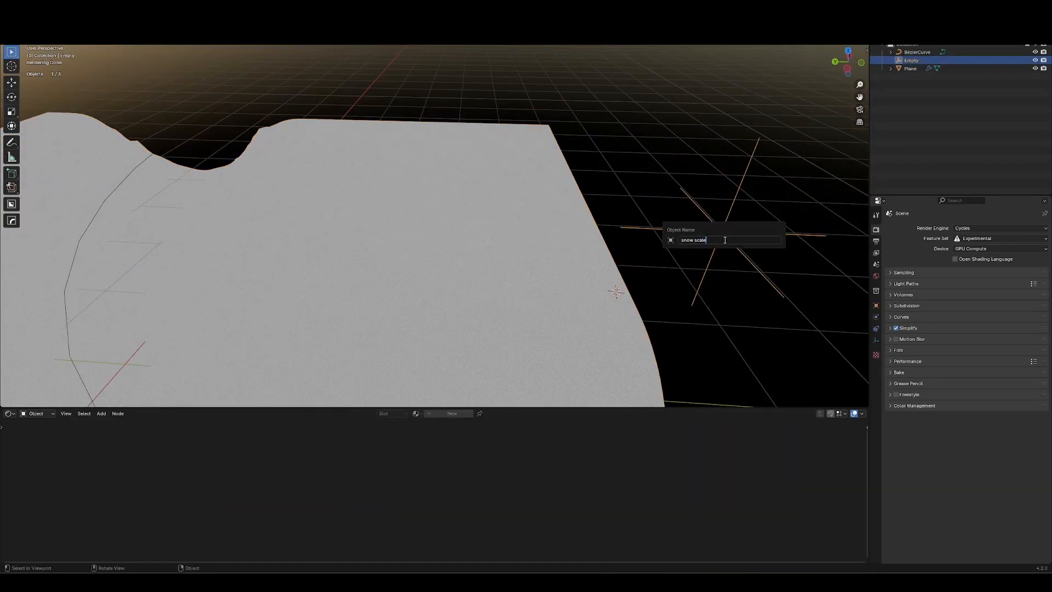
{"action": "key", "text": "Return"}
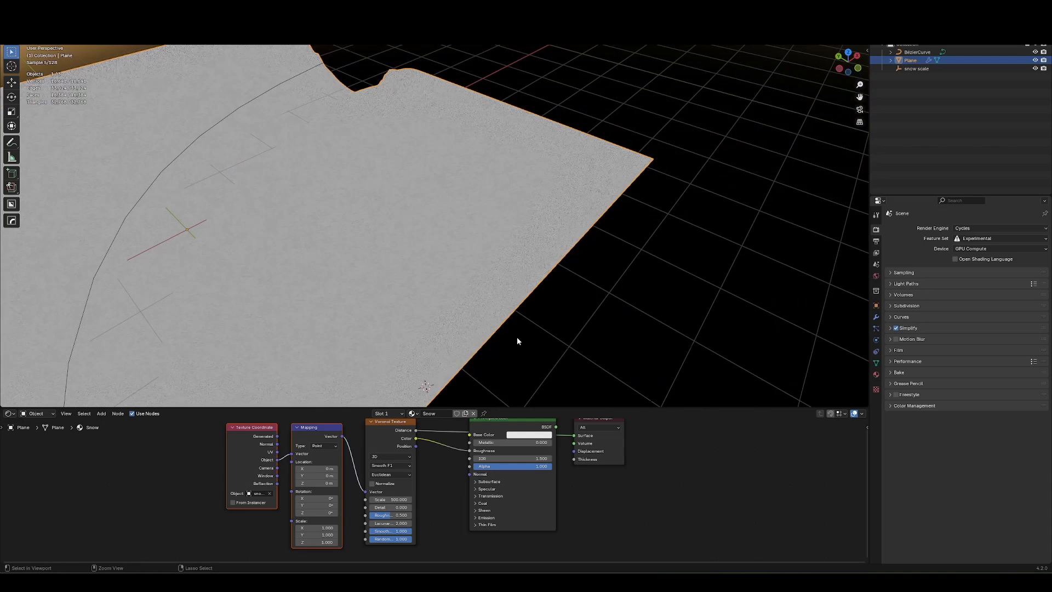
- Scale the terrain plane up while checking the size of the empty-driven snow texture, and deselect it
{"action": "scroll", "coordinate": [499, 306], "scroll_direction": "up", "scroll_amount": 3}
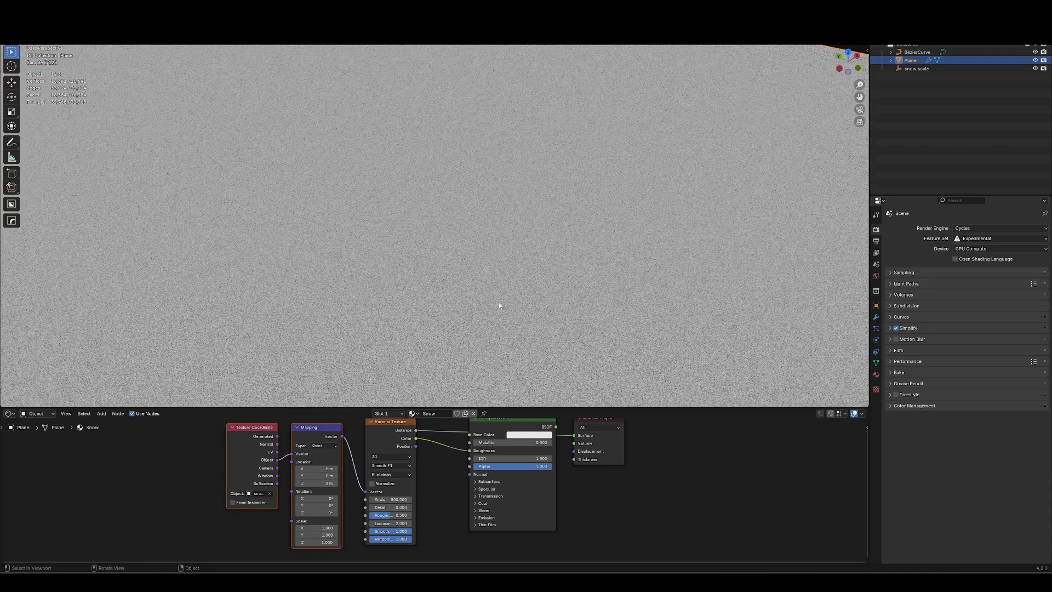
{"action": "key", "text": "s"}
{"action": "left_click", "coordinate": [541, 364]}
{"action": "key", "text": "ctrl+z"}
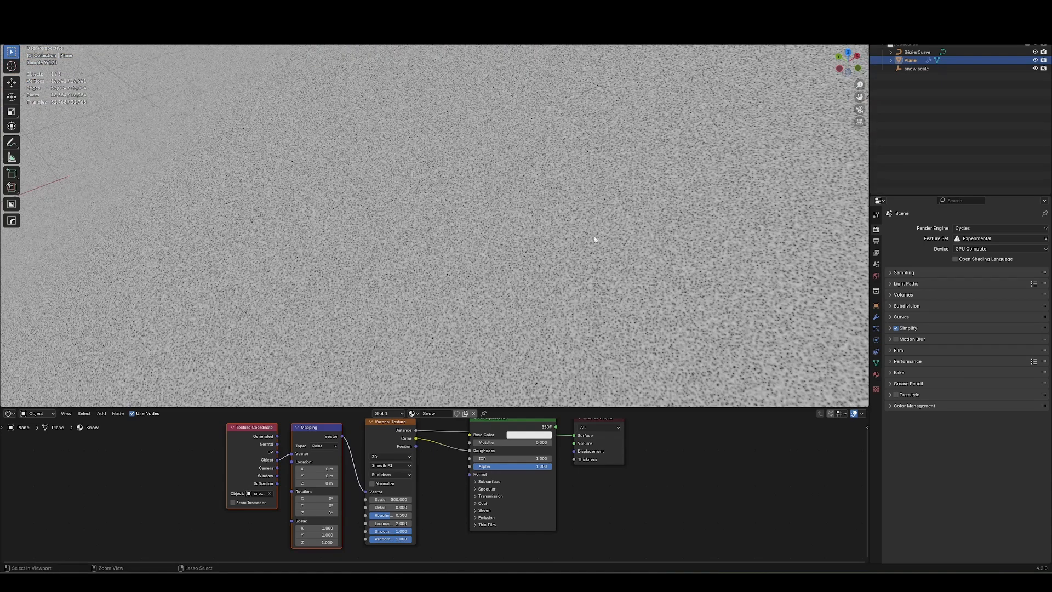
{"action": "scroll", "coordinate": [570, 270], "scroll_direction": "down", "scroll_amount": 8}
{"action": "middle_click_drag", "start_coordinate": [543, 328], "coordinate": [520, 288]}
{"action": "left_click", "coordinate": [662, 295]}
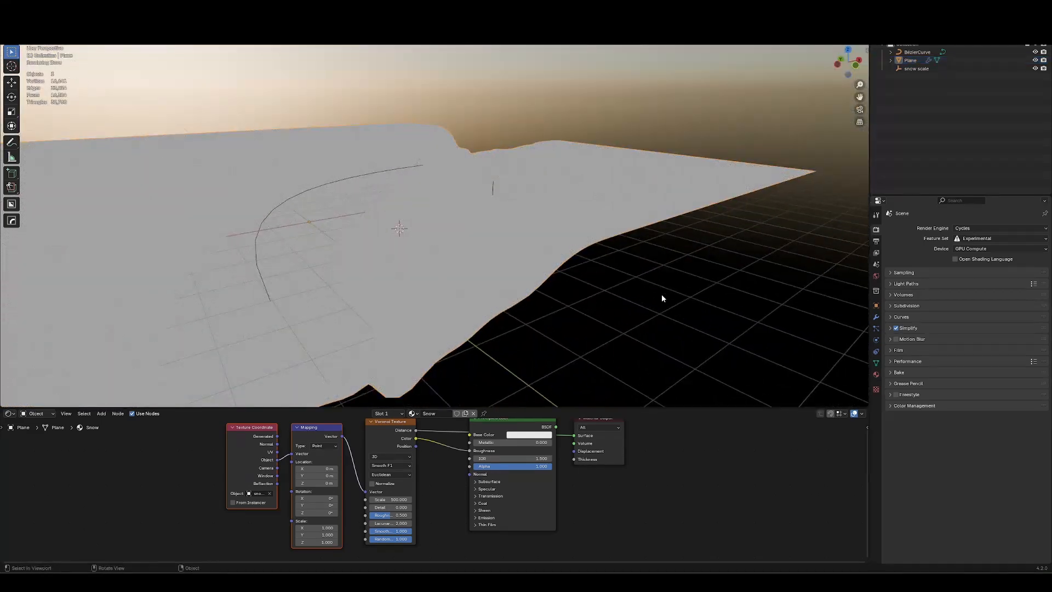
{"action": "middle_click_drag", "start_coordinate": [661, 294], "coordinate": [567, 278], "text": "shift"}
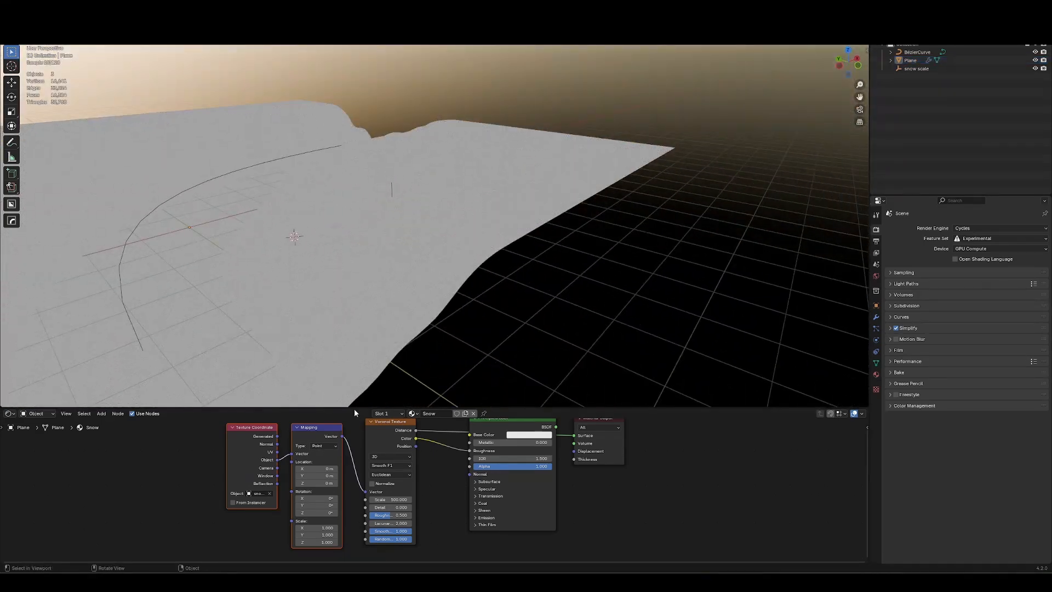
{"action": "left_click", "coordinate": [580, 254]}
{"action": "left_click", "coordinate": [923, 70]}
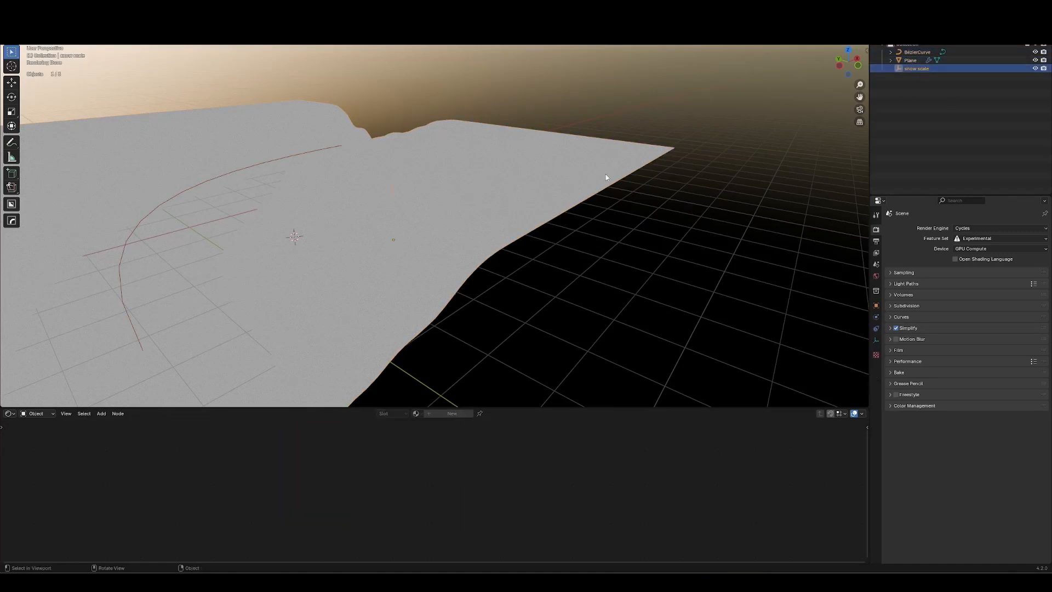
{"action": "middle_click_drag", "start_coordinate": [548, 241], "coordinate": [586, 270]}
{"action": "key", "text": "g"}
{"action": "right_click", "coordinate": [787, 280]}
- Select the terrain plane, try a Mapping scale of 0.01 on all three axes, and set the scale back to 1
{"action": "left_click", "coordinate": [592, 351]}
{"action": "left_click_drag", "start_coordinate": [317, 527], "coordinate": [317, 542]}
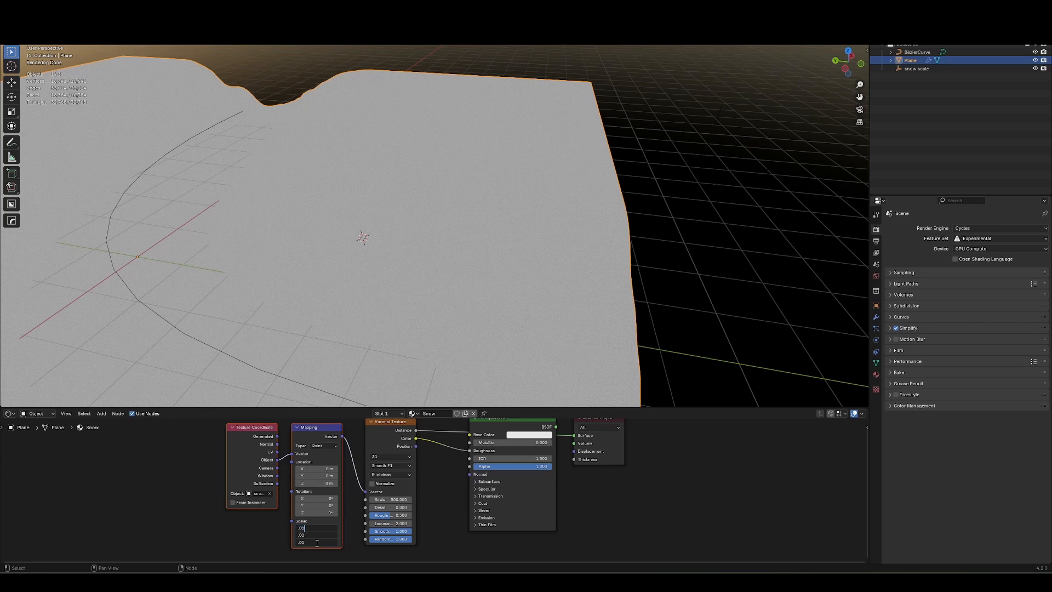
{"action": "key", "text": "Return"}
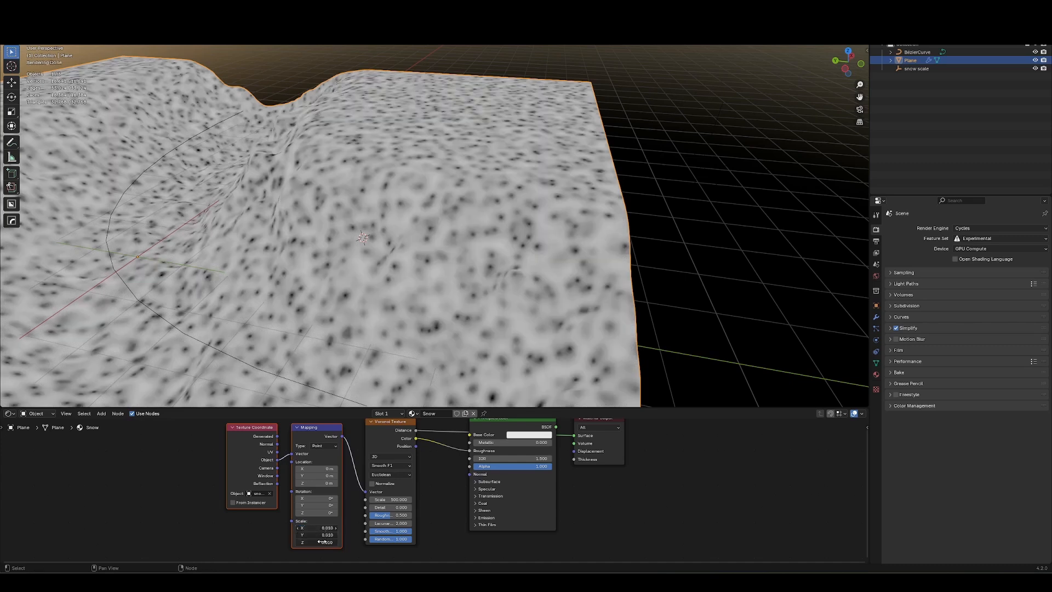
{"action": "key", "text": "ctrl+z"}
{"action": "left_click_drag", "start_coordinate": [316, 527], "coordinate": [313, 542]}
{"action": "type", "text": "1"}
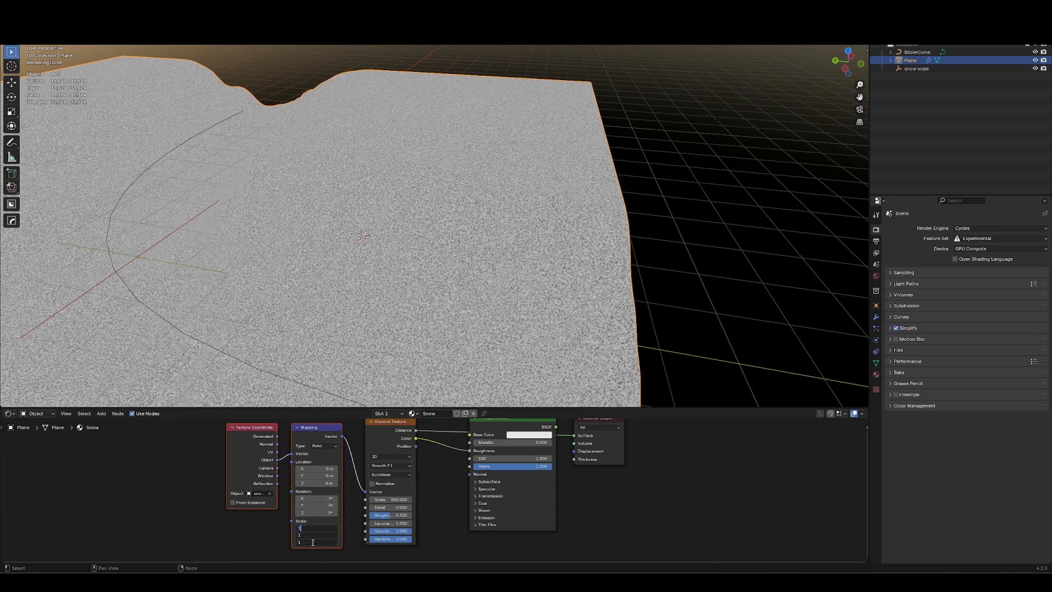
{"action": "key", "text": "Return"}
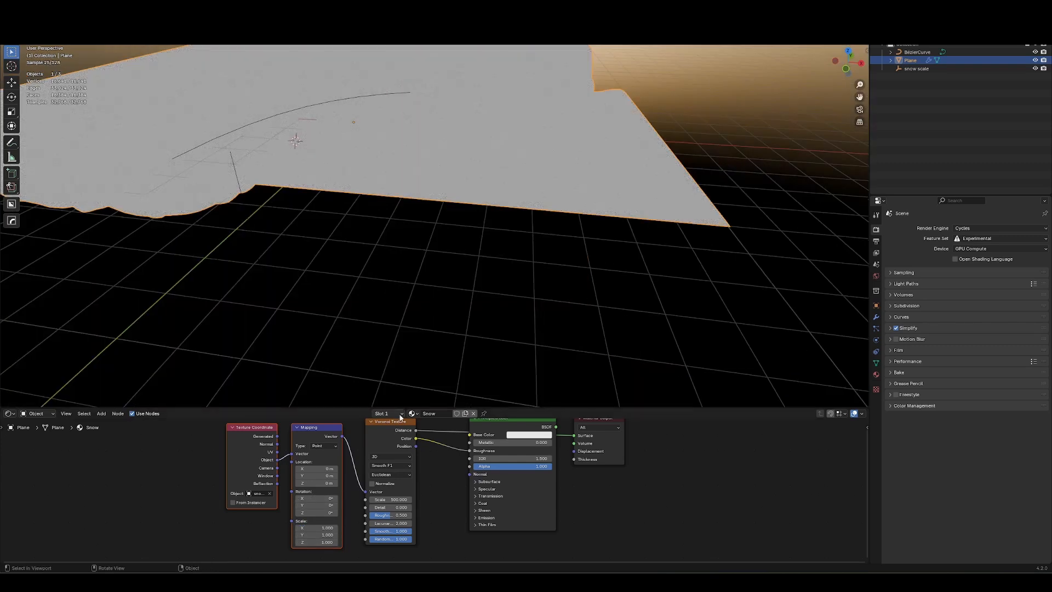
- Route the Principled BSDF to the Material Output's surface and move both nodes away from the Voronoi Texture
{"action": "middle_click_drag", "start_coordinate": [463, 446], "coordinate": [412, 480]}
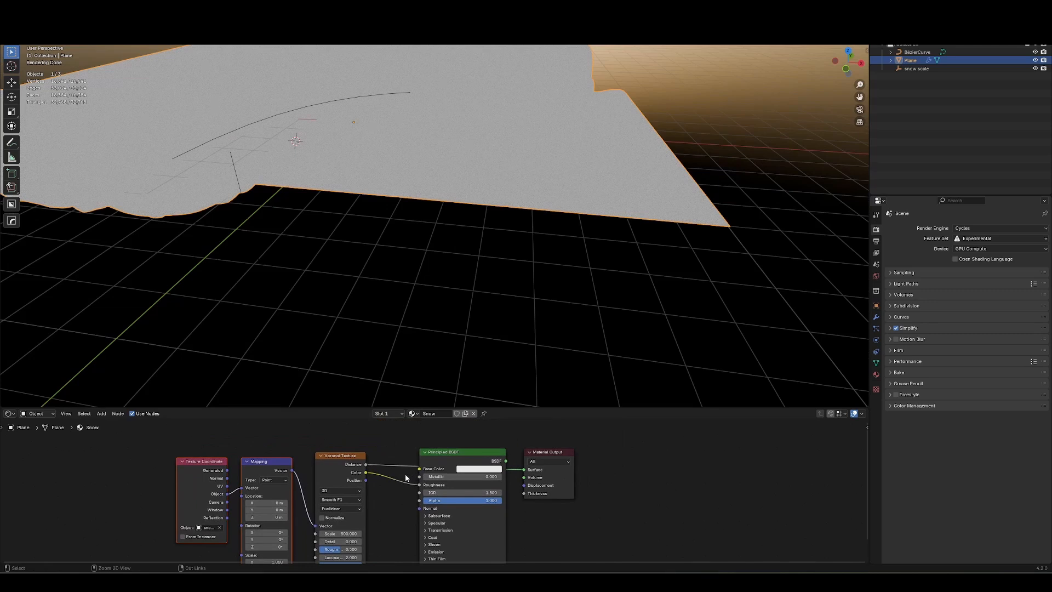
{"action": "left_click", "coordinate": [482, 463], "text": "ctrl+shift"}
{"action": "mouse_move", "coordinate": [533, 238]}
{"action": "middle_mouse_down"}
{"action": "mouse_move", "coordinate": [547, 218]}
{"action": "mouse_move", "coordinate": [531, 173]}
{"action": "mouse_move", "coordinate": [553, 226]}
{"action": "mouse_move", "coordinate": [549, 186]}
{"action": "middle_mouse_up"}
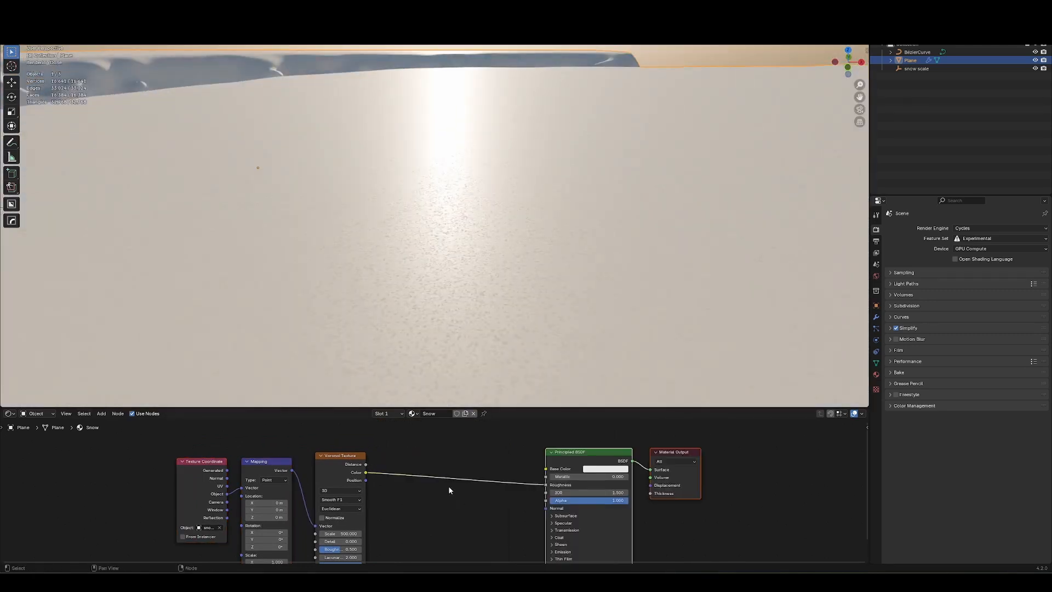
{"action": "left_click", "coordinate": [434, 499]}
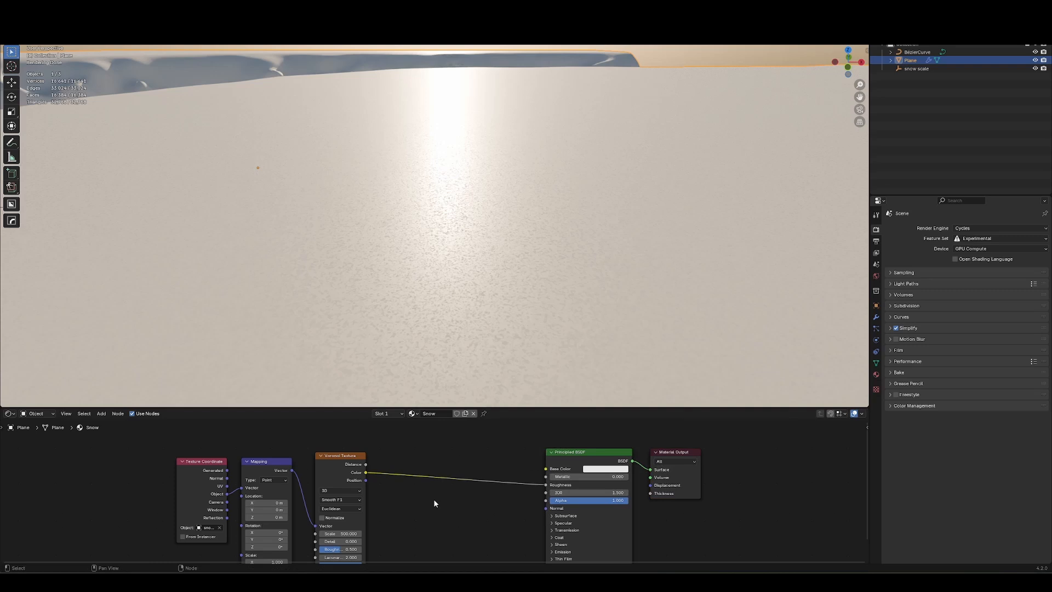
- Insert a Color Ramp between the Voronoi color and the Roughness input, and lighten its black stop to a value of about 0.27
{"action": "key", "text": "shift+a"}
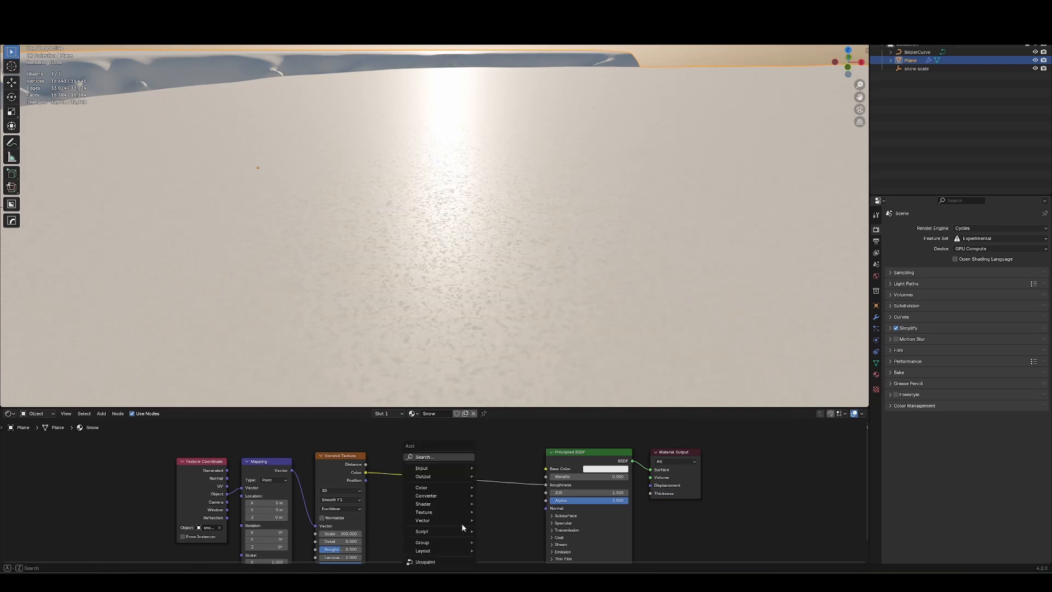
{"action": "type", "text": "ramp"}
{"action": "key", "text": "Return"}
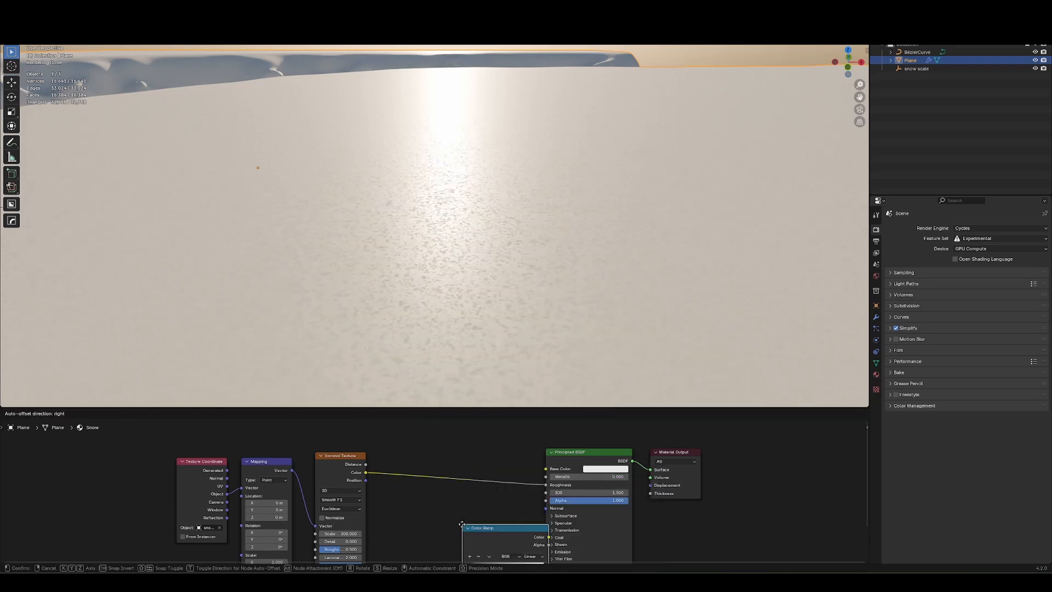
{"action": "left_click", "coordinate": [463, 498]}
{"action": "left_click", "coordinate": [464, 513]}
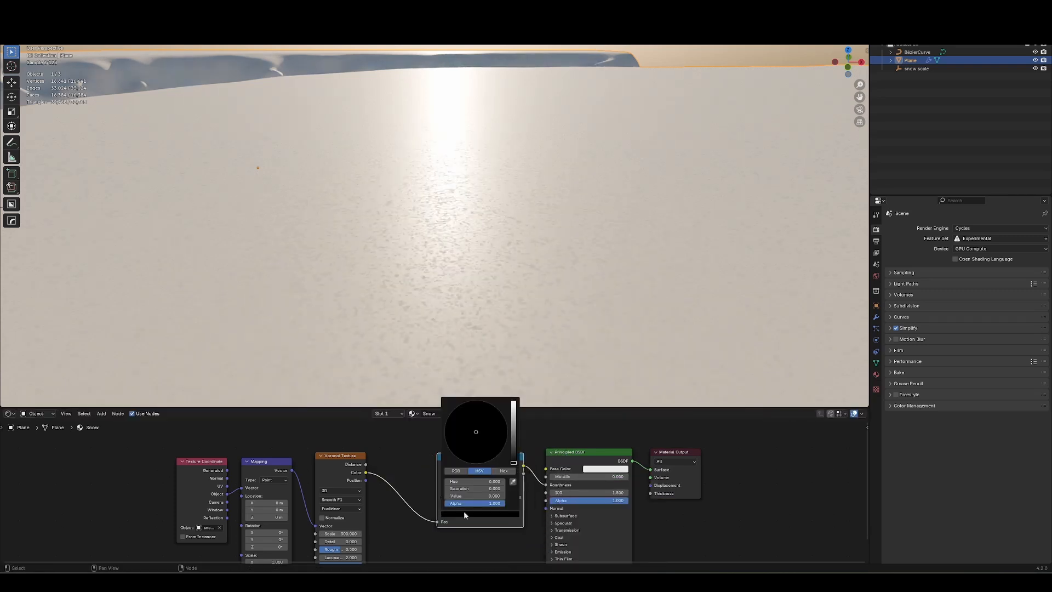
{"action": "mouse_move", "coordinate": [514, 445]}
{"action": "left_mouse_down"}
{"action": "mouse_move", "coordinate": [514, 419]}
{"action": "mouse_move", "coordinate": [514, 430]}
{"action": "left_mouse_up"}
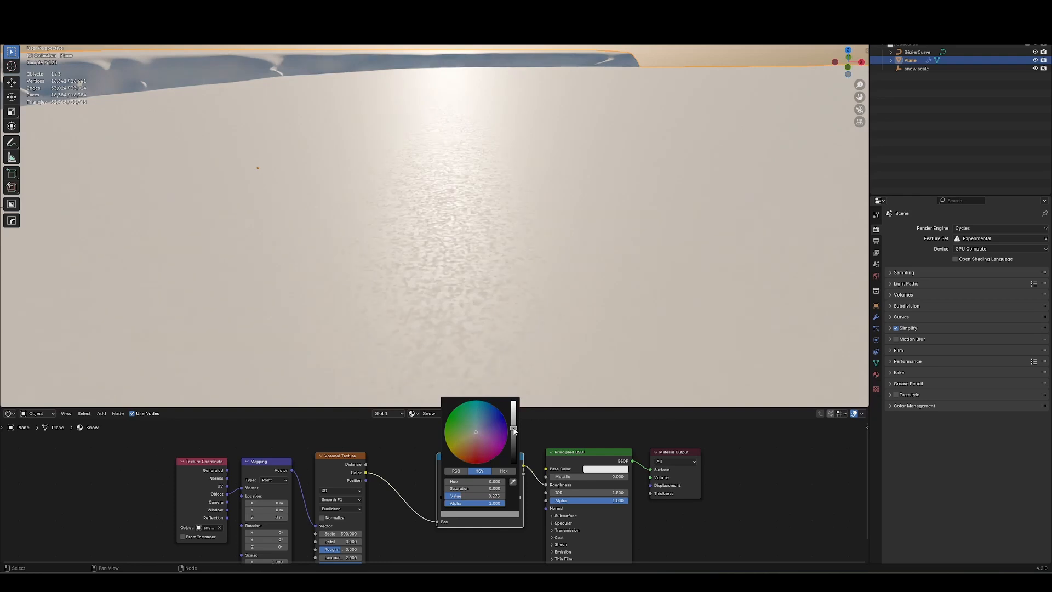
{"action": "middle_click_drag", "start_coordinate": [505, 275], "coordinate": [552, 305]}
{"action": "left_click", "coordinate": [517, 496]}
{"action": "middle_click_drag", "start_coordinate": [515, 504], "coordinate": [498, 507], "text": "ctrl"}
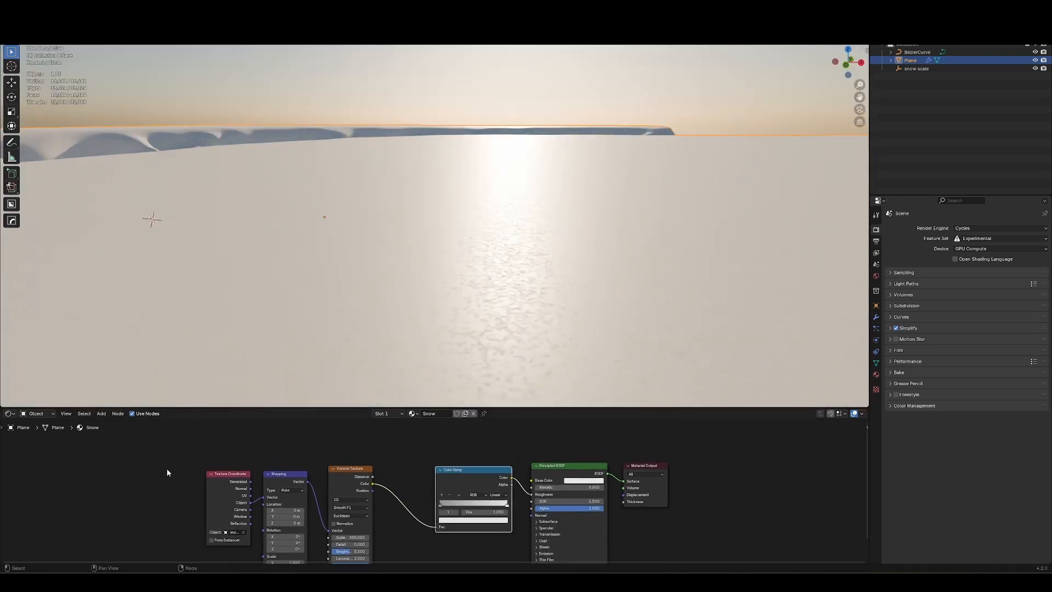
- Move the Texture Coordinate, Mapping and Voronoi nodes closer to the Color Ramp, and lower the whole roughness chain
{"action": "left_click_drag", "start_coordinate": [142, 469], "coordinate": [362, 509]}
{"action": "key", "text": "g"}
{"action": "left_click", "coordinate": [474, 488]}
{"action": "left_click_drag", "start_coordinate": [157, 504], "coordinate": [503, 450]}
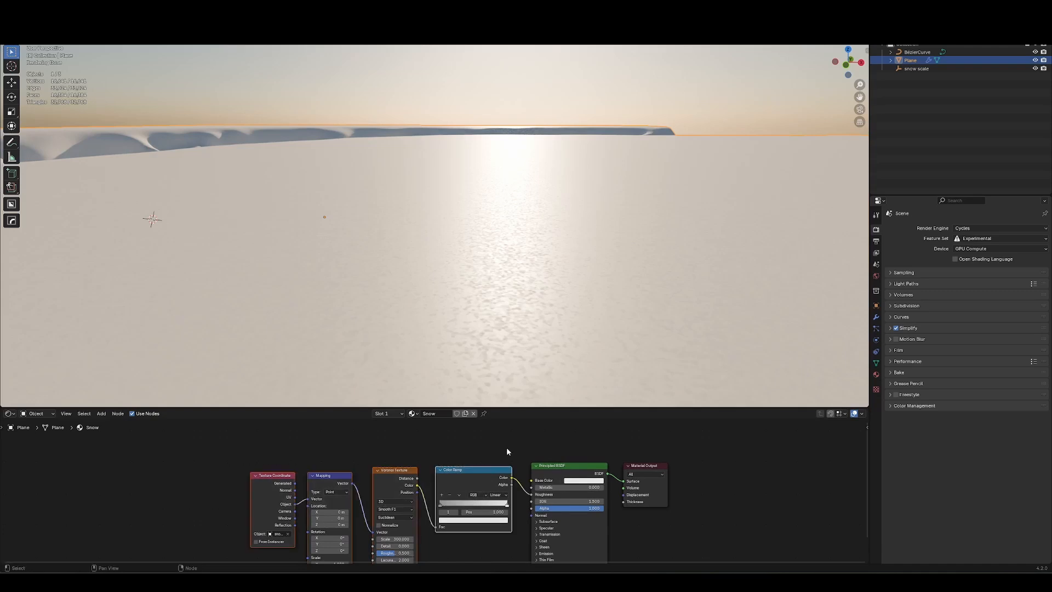
{"action": "key", "text": "g"}
{"action": "left_click", "coordinate": [501, 503]}
- Move the Principled BSDF and Material Output farther from the Color Ramp, and enlarge the shader editor
{"action": "left_click_drag", "start_coordinate": [505, 507], "coordinate": [726, 495]}
{"action": "key", "text": "g"}
{"action": "left_click", "coordinate": [722, 489]}
{"action": "left_click", "coordinate": [725, 489]}
{"action": "scroll", "coordinate": [438, 488], "scroll_direction": "down", "scroll_amount": 4}
{"action": "middle_click_drag", "start_coordinate": [450, 471], "coordinate": [394, 494]}
{"action": "scroll", "coordinate": [396, 480], "scroll_direction": "up", "scroll_amount": 3}
{"action": "left_click_drag", "start_coordinate": [543, 407], "coordinate": [531, 353]}
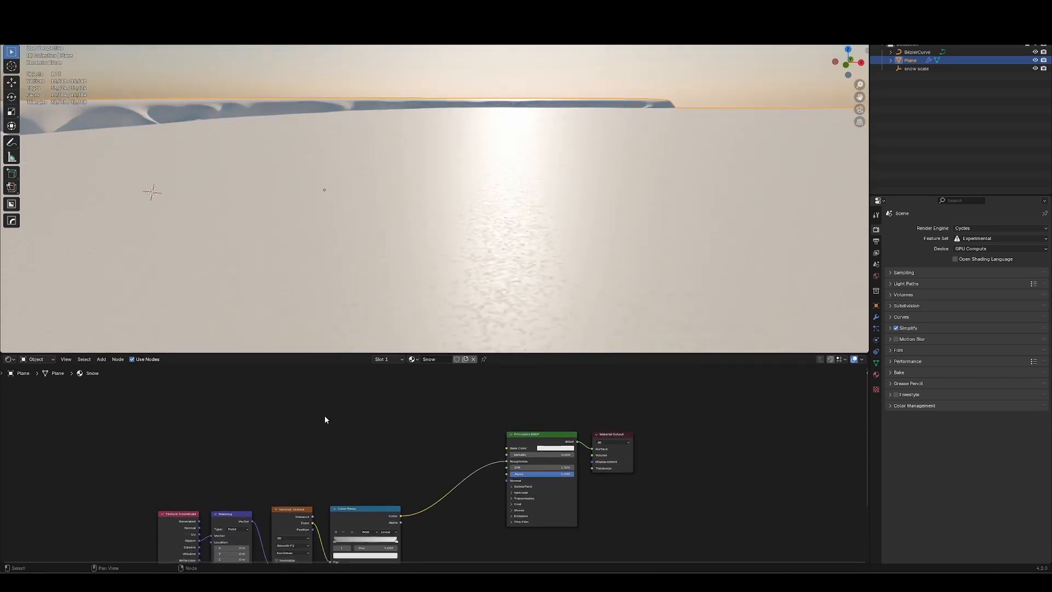
{"action": "key", "text": "shift+a"}
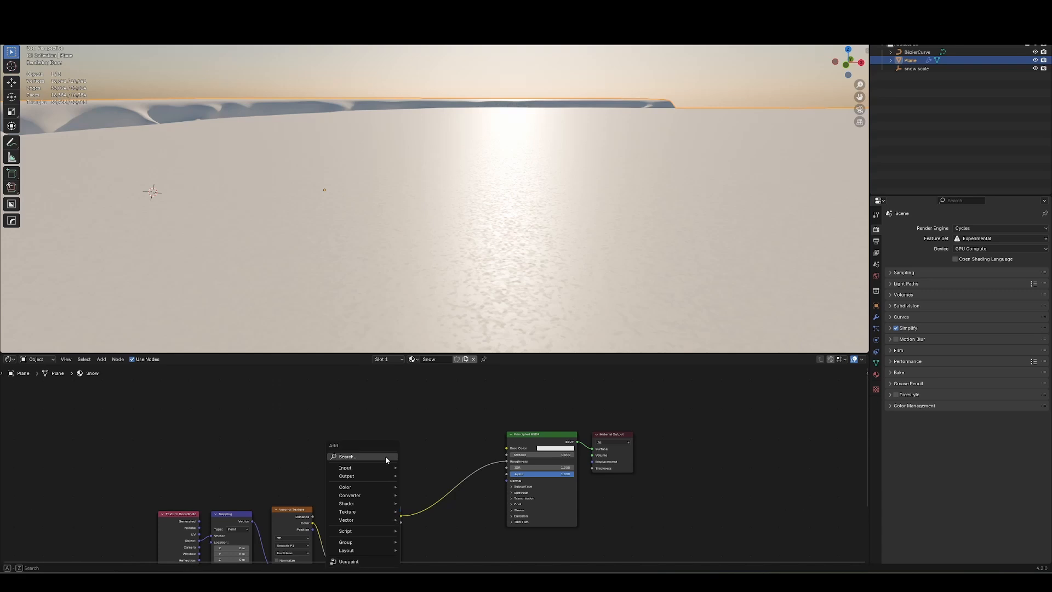
{"action": "type", "text": "mix"}
{"action": "key", "text": "Return"}
{"action": "left_click", "coordinate": [393, 458]}
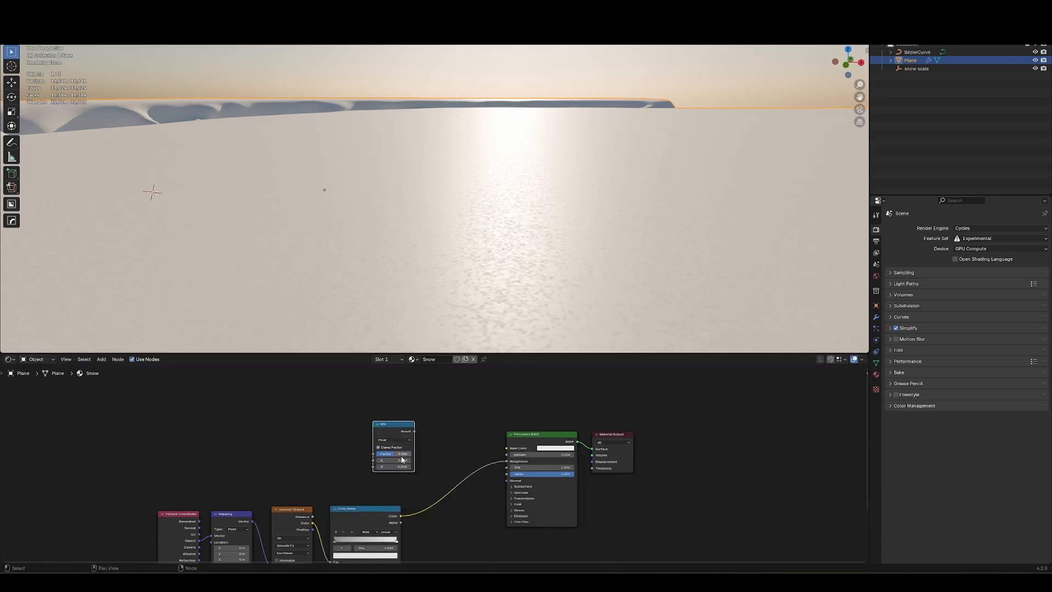
{"action": "key", "text": "x"}
- Add a Mix Color node above the Color Ramp and brighten its A color to near white
{"action": "key", "text": "shift+a"}
{"action": "type", "text": "mix"}
{"action": "key", "text": "Return"}
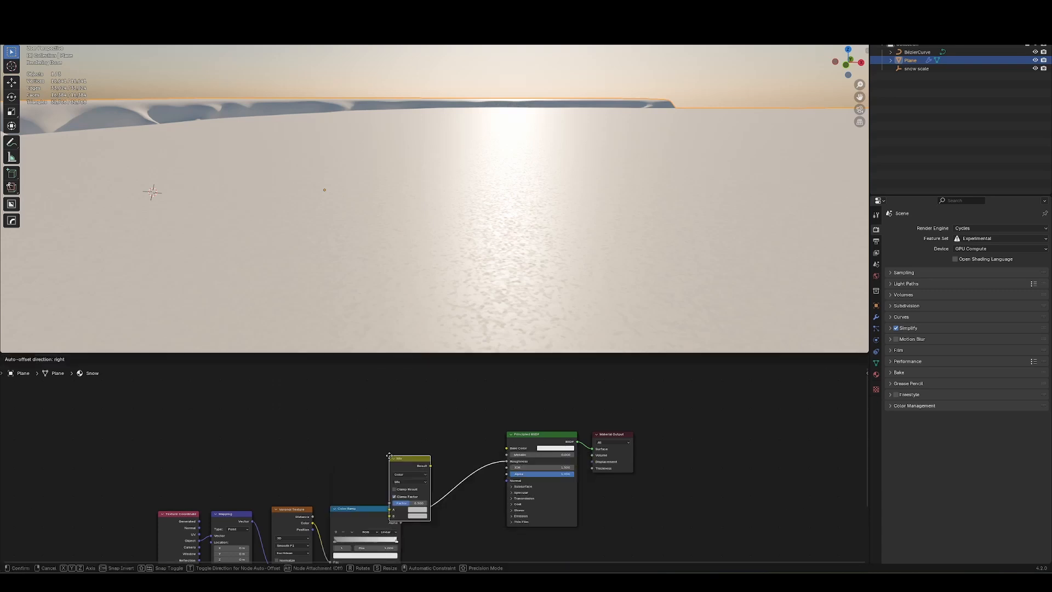
{"action": "left_click", "coordinate": [378, 392]}
{"action": "middle_click_drag", "start_coordinate": [444, 457], "coordinate": [410, 459]}
{"action": "left_click", "coordinate": [375, 455]}
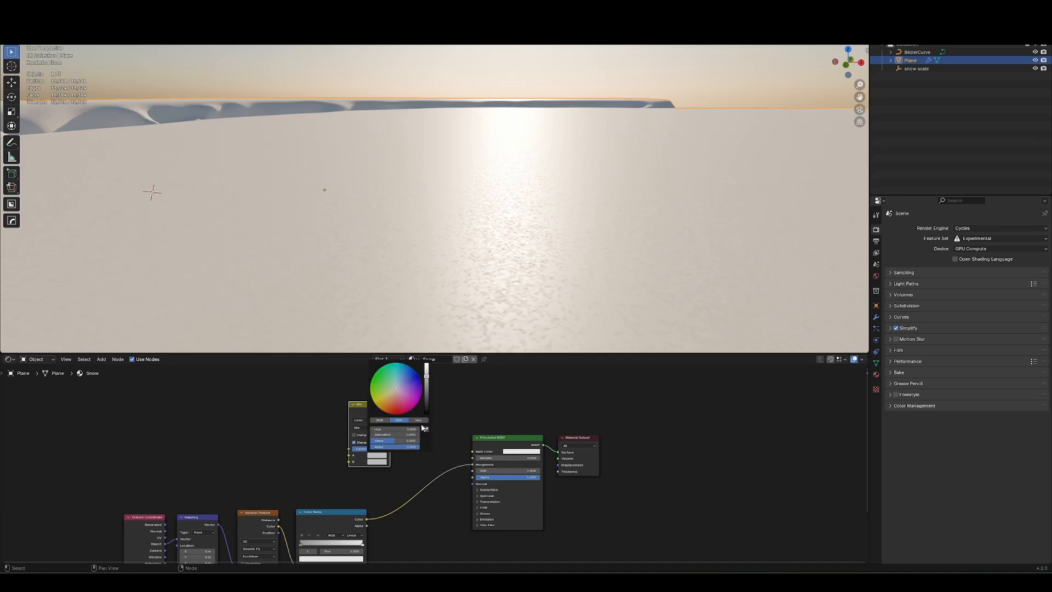
{"action": "left_click_drag", "start_coordinate": [428, 375], "coordinate": [428, 369]}
- Set the Mix node's B color to a light blue and connect its Result to the Principled BSDF's Base Color
{"action": "left_click", "coordinate": [376, 463]}
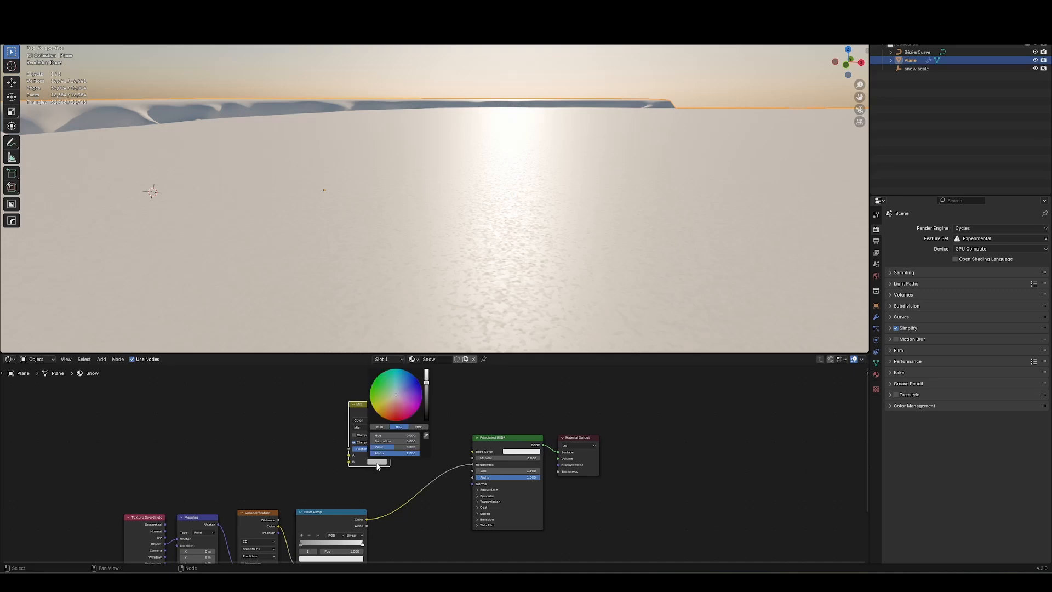
{"action": "left_click", "coordinate": [401, 398]}
{"action": "left_click_drag", "start_coordinate": [427, 382], "coordinate": [426, 371]}
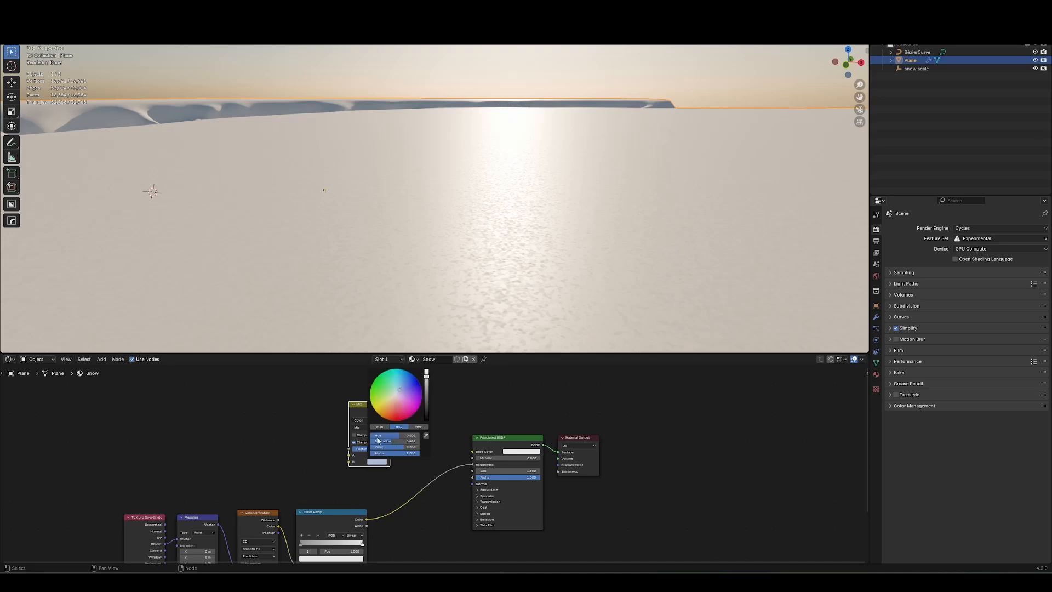
{"action": "left_click_drag", "start_coordinate": [389, 411], "coordinate": [476, 453]}
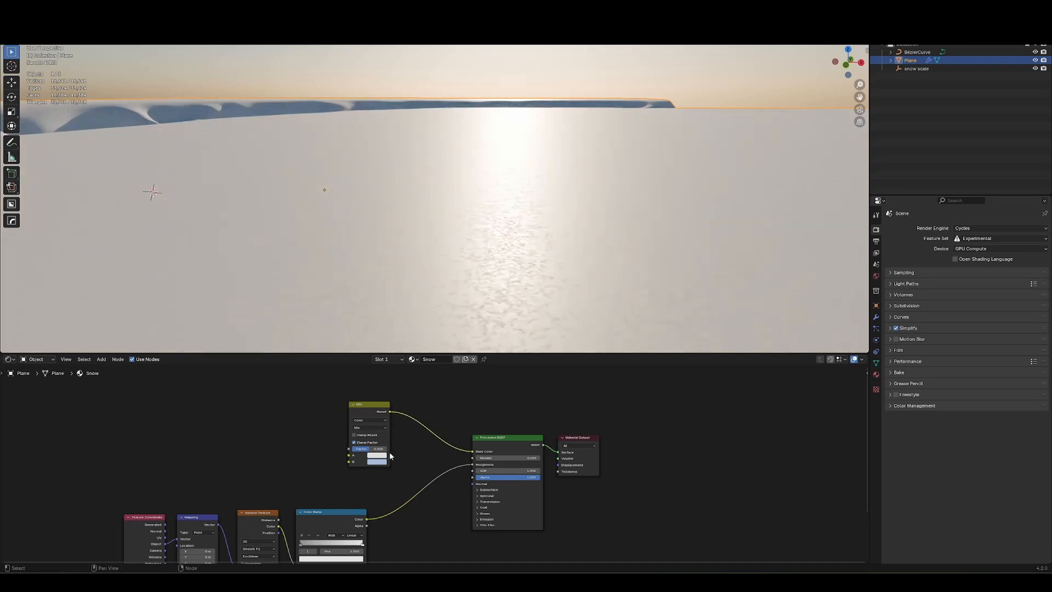
- Add a Layer Weight node and connect its Facing output to the Mix node's Factor
{"action": "middle_click_drag", "start_coordinate": [285, 423], "coordinate": [326, 446]}
{"action": "key", "text": "shift+a"}
{"action": "type", "text": "layer"}
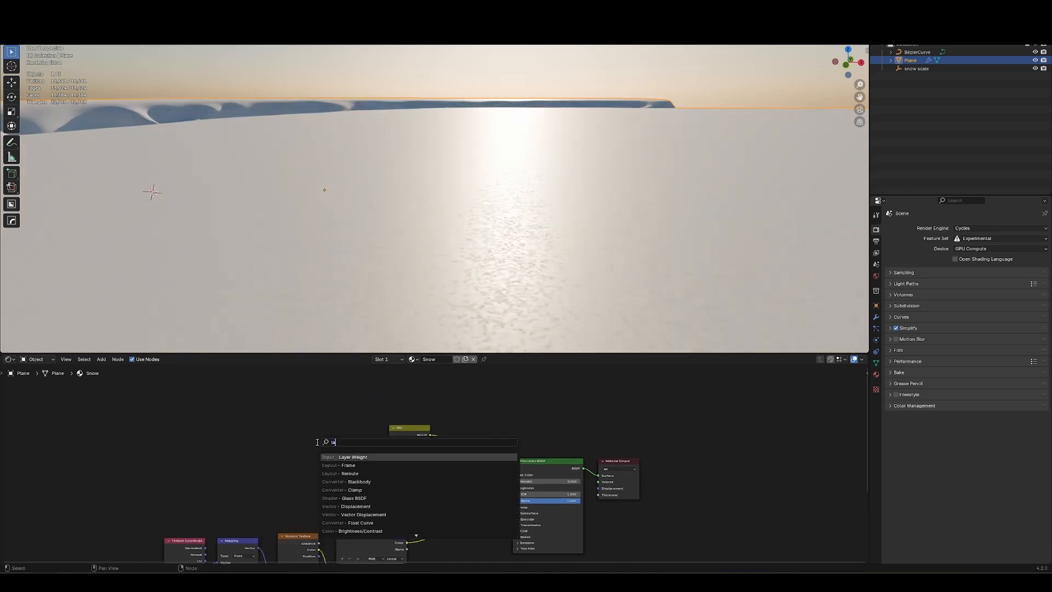
{"action": "key", "text": "Return"}
{"action": "left_click", "coordinate": [303, 431]}
{"action": "left_click_drag", "start_coordinate": [342, 445], "coordinate": [389, 472]}
- Add an Ico Sphere at the 3D cursor beside the terrain's edge as a material test object
{"action": "key", "text": "shift+a"}
{"action": "mouse_move", "coordinate": [471, 282]}
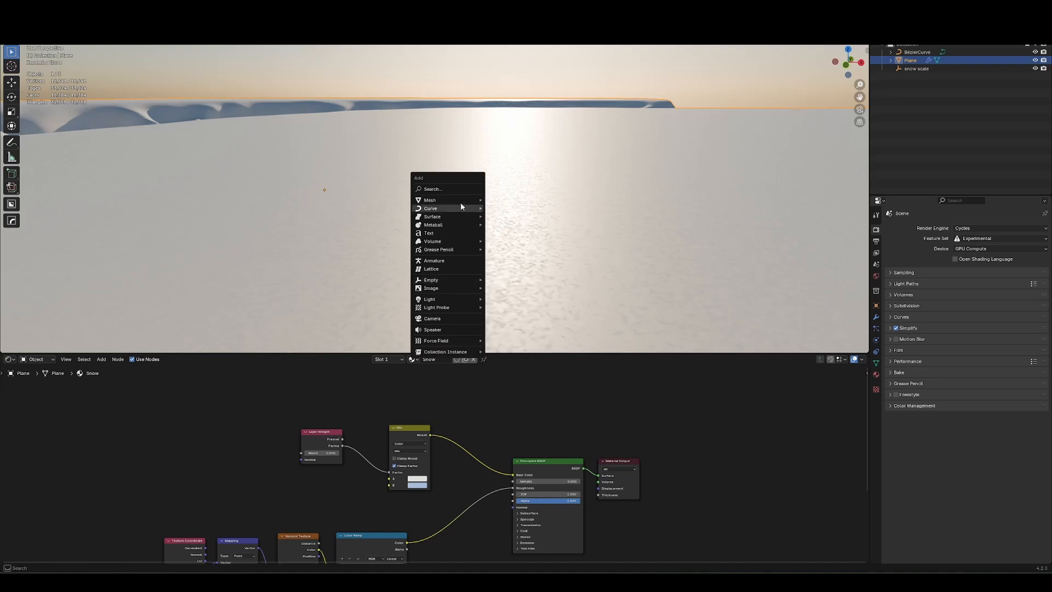
{"action": "mouse_move", "coordinate": [460, 203]}
{"action": "left_click", "coordinate": [521, 232]}
{"action": "middle_click_drag", "start_coordinate": [519, 248], "coordinate": [484, 155], "text": "shift"}
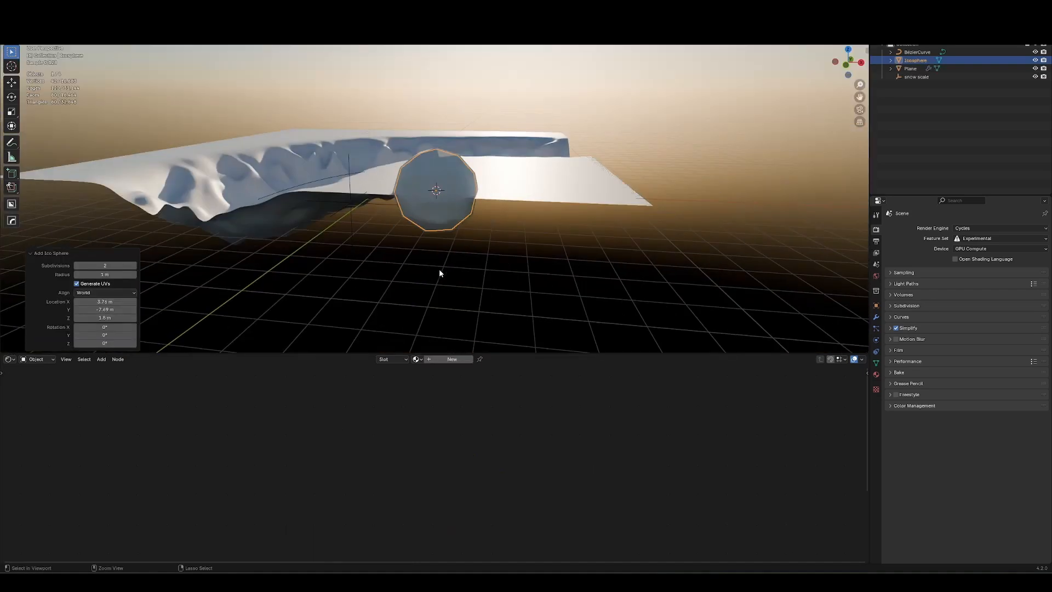
{"action": "middle_click_drag", "start_coordinate": [465, 208], "coordinate": [478, 241]}
{"action": "scroll", "coordinate": [482, 225], "scroll_direction": "up", "scroll_amount": 3}
{"action": "middle_click_drag", "start_coordinate": [486, 209], "coordinate": [499, 288], "text": "shift"}
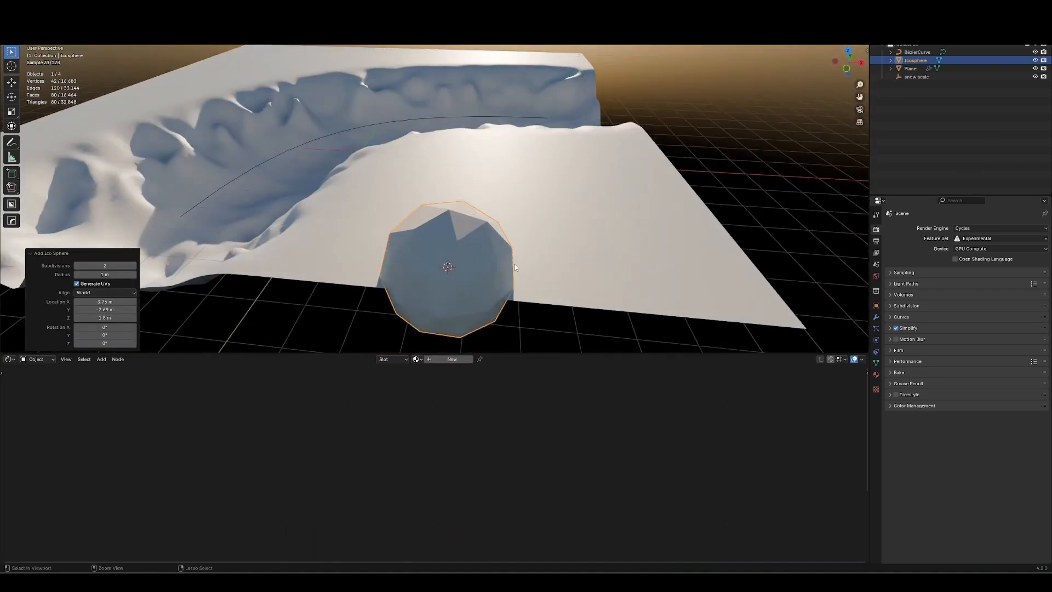
- Smooth the icosphere with a level 3 subdivision and smooth shading, and raise it above the snow surface
{"action": "key", "text": "ctrl+3"}
{"action": "key", "text": "g"}
{"action": "left_click", "coordinate": [539, 200]}
{"action": "right_click", "coordinate": [596, 180]}
{"action": "left_click", "coordinate": [596, 180]}
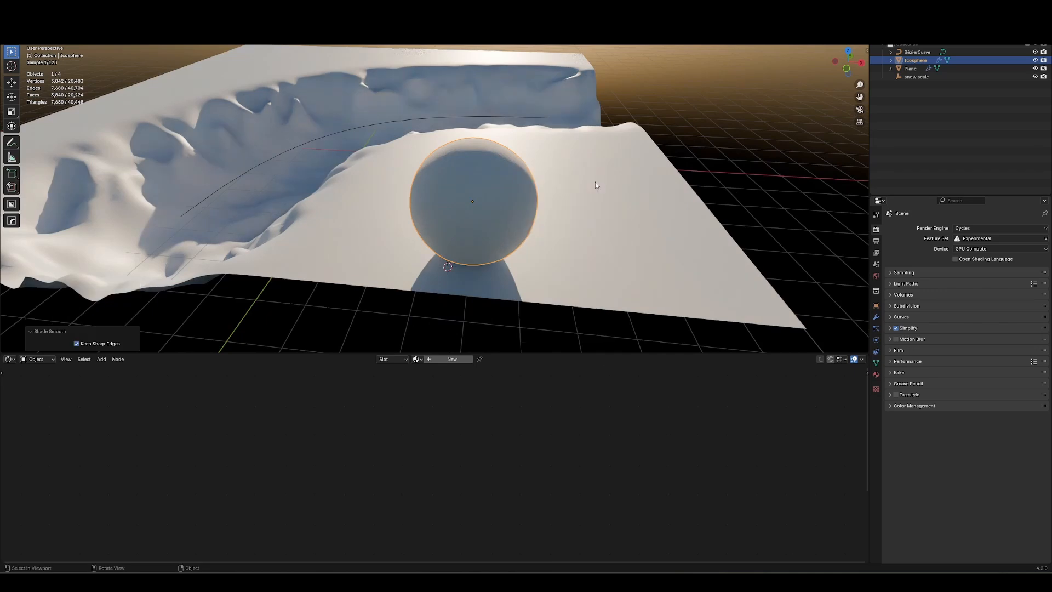
{"action": "scroll", "coordinate": [502, 198], "scroll_direction": "up", "scroll_amount": 2}
- Link the terrain plane's Snow material to the icosphere and reselect the sphere alone
{"action": "left_click", "coordinate": [506, 250], "text": "shift"}
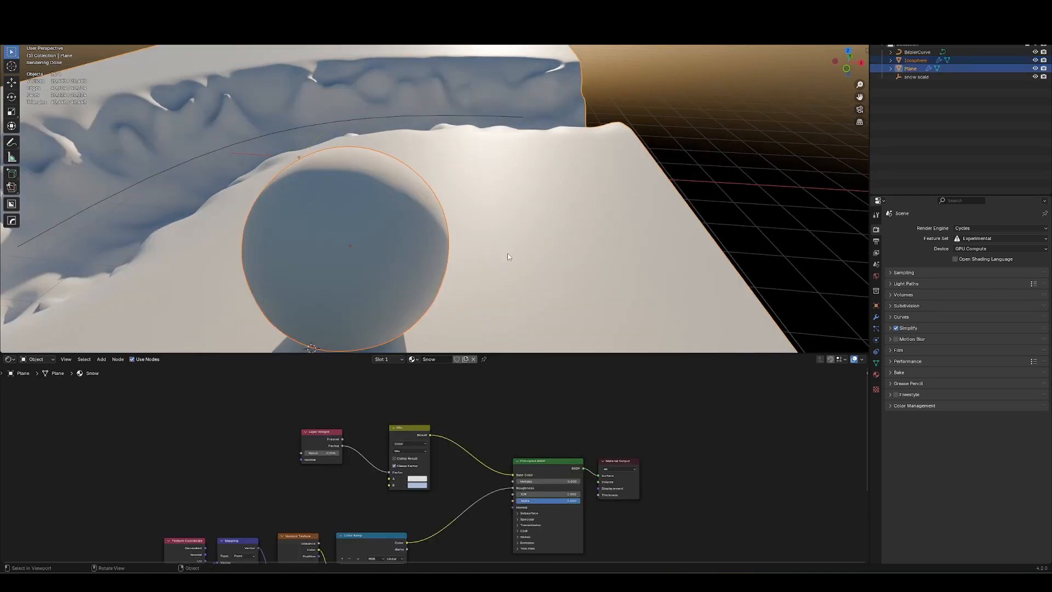
{"action": "key", "text": "ctrl+l"}
{"action": "left_click", "coordinate": [542, 248]}
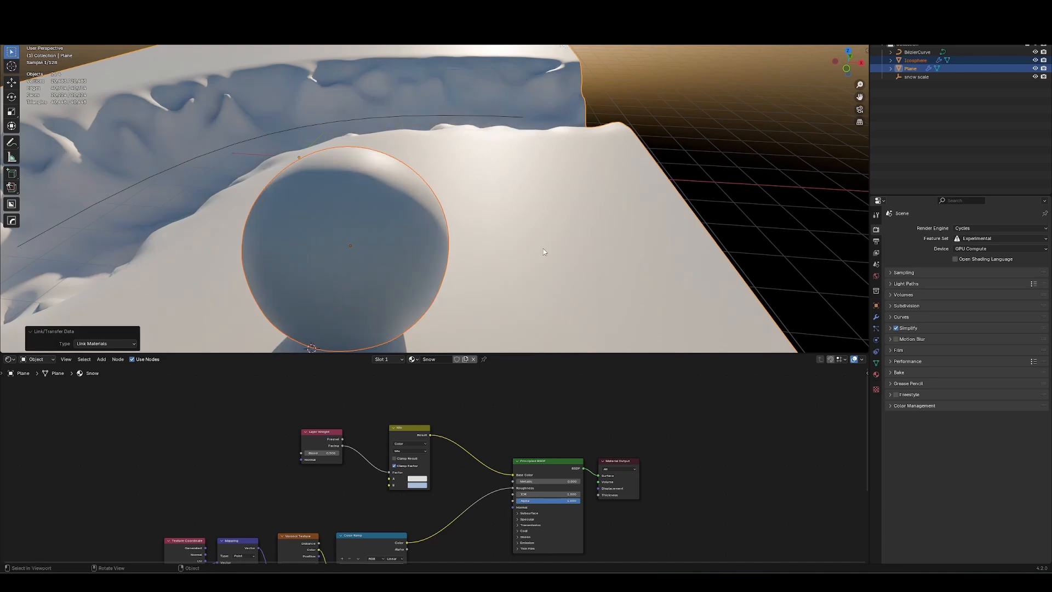
{"action": "left_click", "coordinate": [329, 252]}
- Try a Layer Weight Blend of 0.88 and check the tint on the sphere and the valley
{"action": "middle_click_drag", "start_coordinate": [341, 503], "coordinate": [378, 447]}
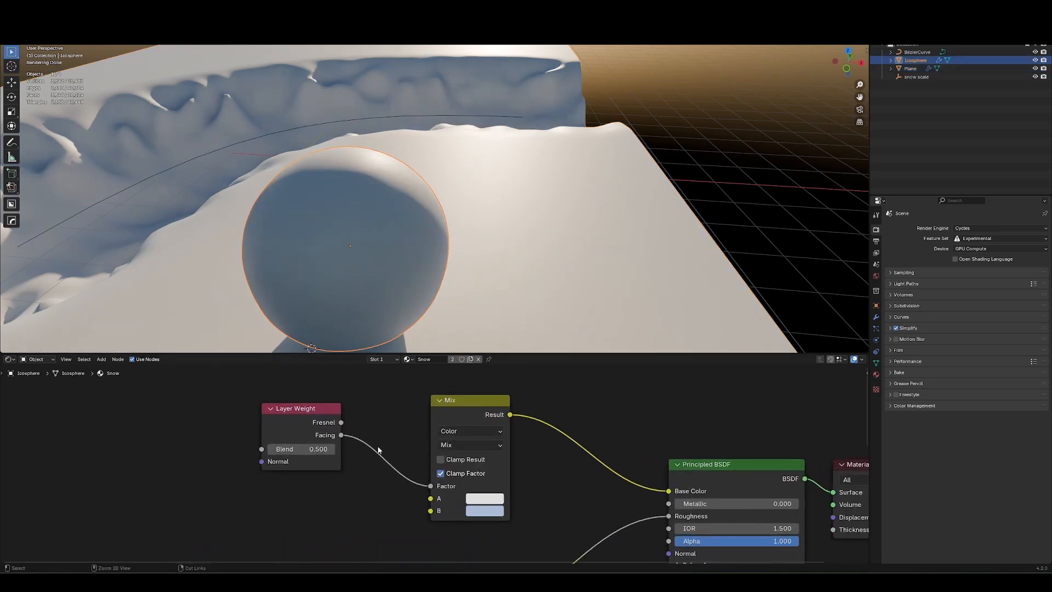
{"action": "left_click_drag", "start_coordinate": [302, 449], "coordinate": [323, 456]}
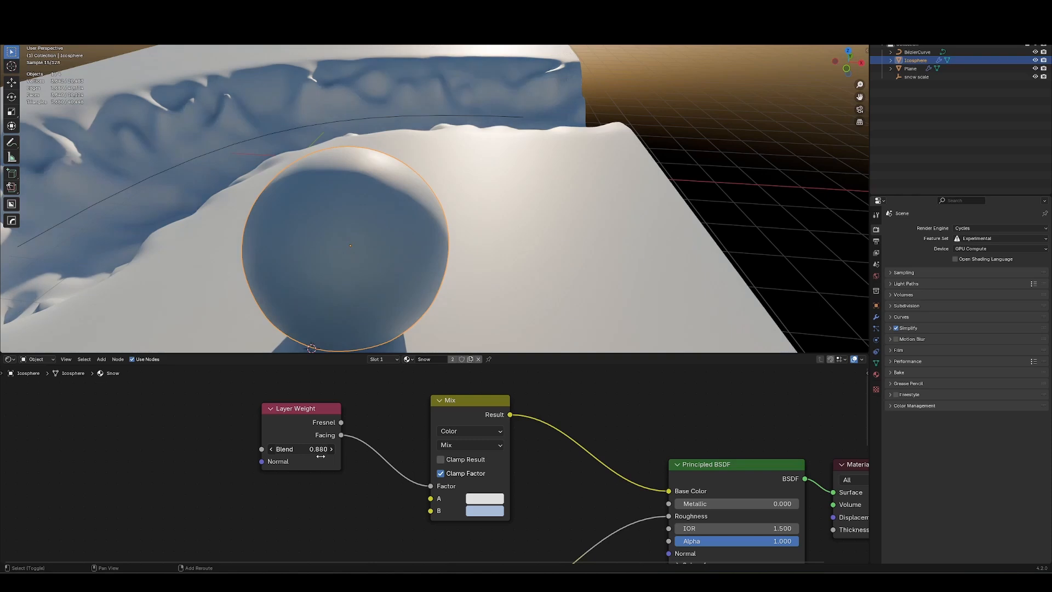
{"action": "middle_click_drag", "start_coordinate": [369, 444], "coordinate": [411, 459]}
{"action": "middle_click_drag", "start_coordinate": [391, 257], "coordinate": [727, 219]}
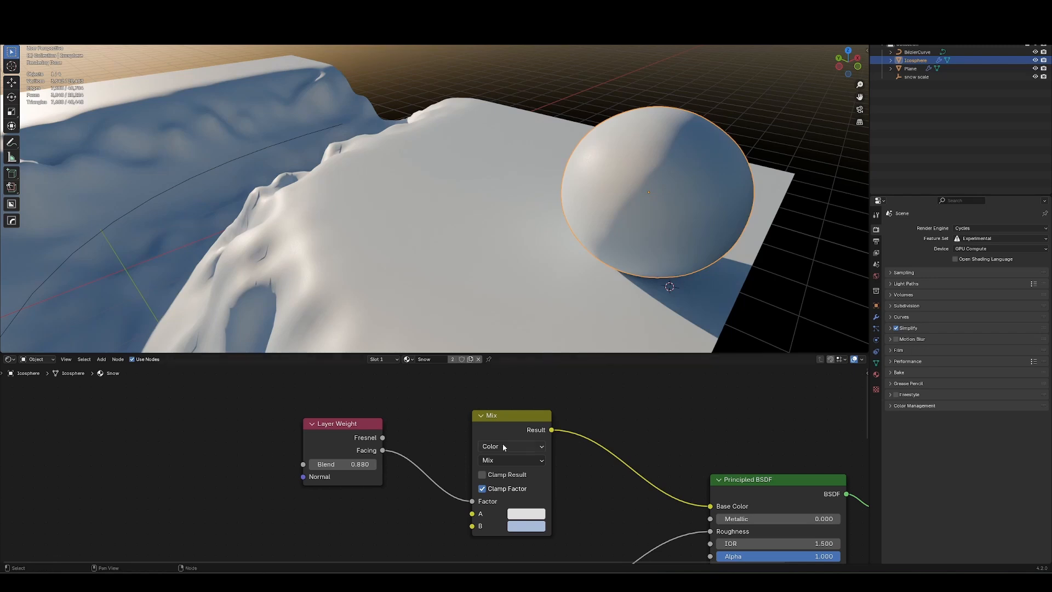
- Try 0.4 for the Layer Weight's Blend and settle on 0.3
{"action": "left_click", "coordinate": [361, 469]}
{"action": "type", "text": "0.4"}
{"action": "key", "text": "Return"}
{"action": "left_click", "coordinate": [360, 471]}
{"action": "type", "text": "0.3"}
{"action": "key", "text": "Return"}
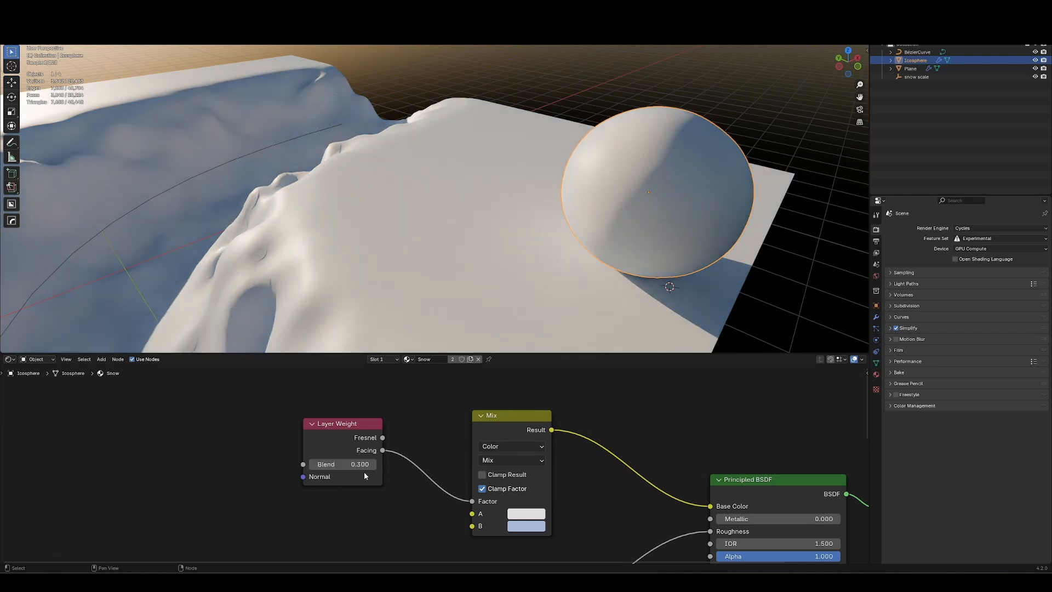
- Delete the test icosphere and select the terrain plane again
{"action": "middle_click_drag", "start_coordinate": [625, 209], "coordinate": [464, 184]}
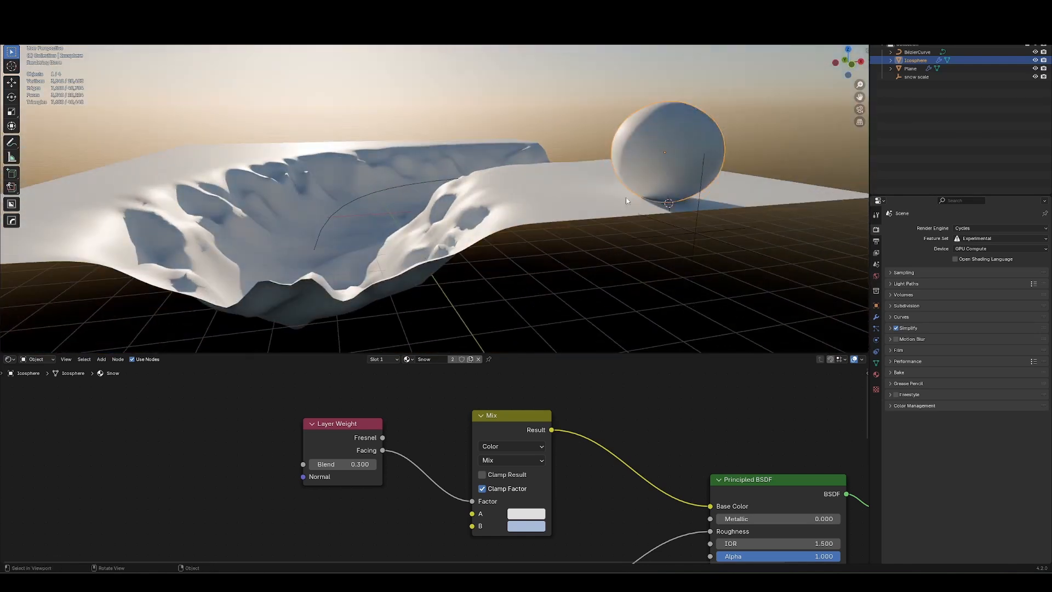
{"action": "key", "text": "Delete"}
{"action": "middle_click_drag", "start_coordinate": [627, 202], "coordinate": [504, 252]}
{"action": "left_click", "coordinate": [504, 252]}
- Combine all of the Snow material's nodes except the Material Output into a node group
{"action": "middle_click_drag", "start_coordinate": [500, 415], "coordinate": [547, 476], "text": "ctrl"}
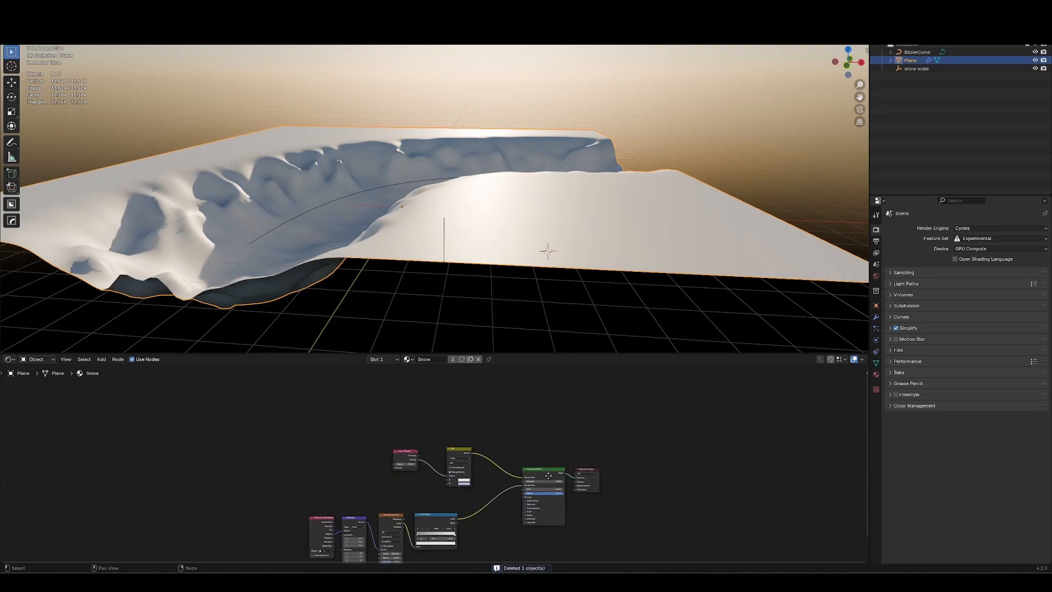
{"action": "left_click_drag", "start_coordinate": [265, 385], "coordinate": [546, 534]}
{"action": "key", "text": "ctrl+g"}
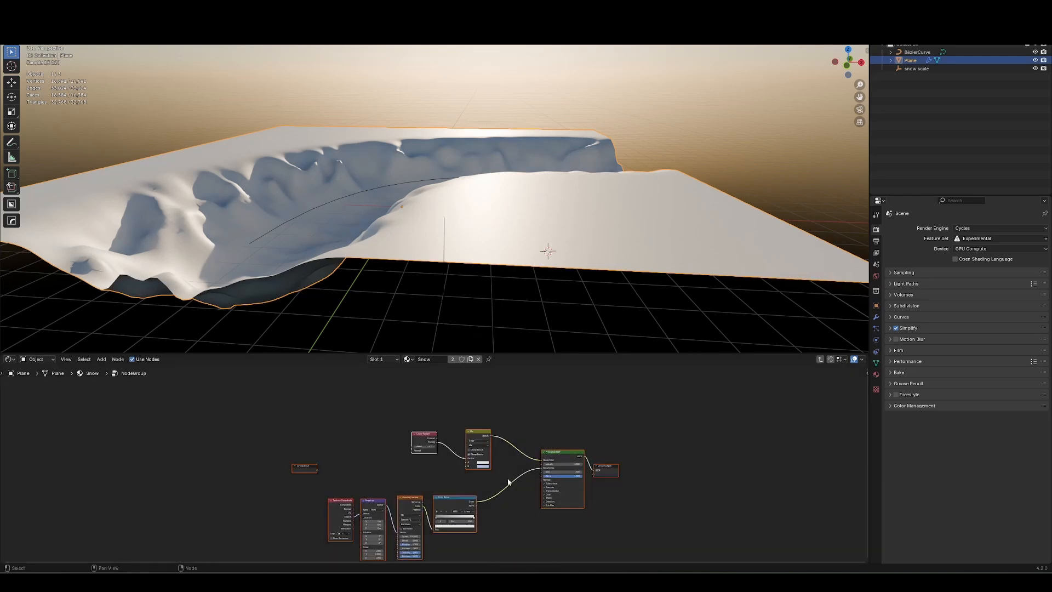
- Leave the node group and rename it Snow
{"action": "middle_click_drag", "start_coordinate": [508, 482], "coordinate": [517, 461]}
{"action": "key", "text": "Tab"}
{"action": "middle_click_drag", "start_coordinate": [465, 514], "coordinate": [474, 474], "text": "ctrl"}
{"action": "left_click", "coordinate": [428, 447]}
{"action": "type", "text": "S"}
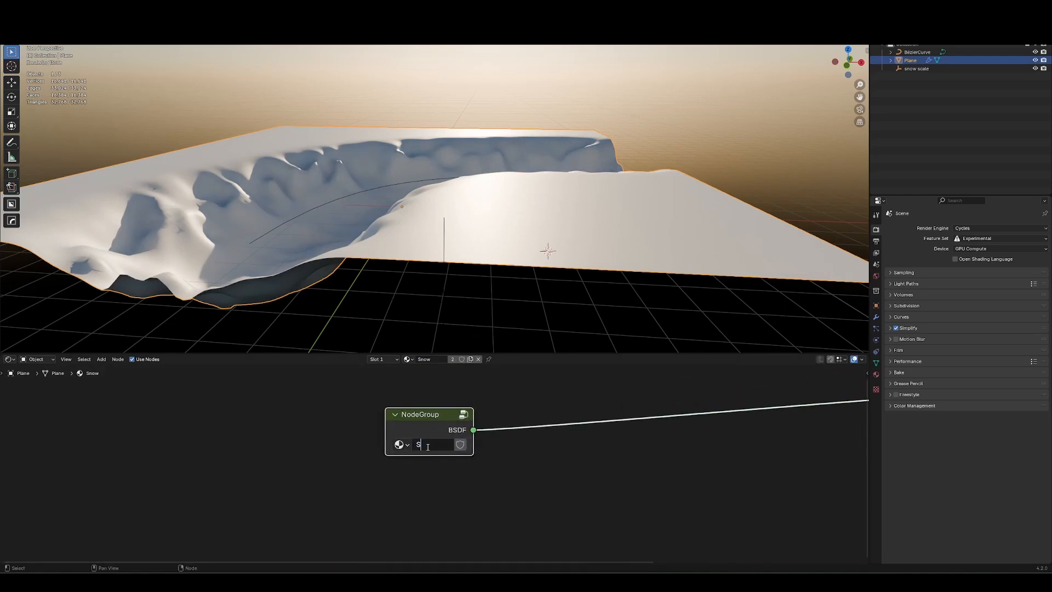
{"action": "type", "text": "now"}
{"action": "key", "text": "Return"}
- Add a Principled BSDF node below the Snow group and connect it to the Material Output's Surface
{"action": "scroll", "coordinate": [411, 520], "scroll_direction": "down", "scroll_amount": 3}
{"action": "middle_click_drag", "start_coordinate": [411, 522], "coordinate": [504, 445]}
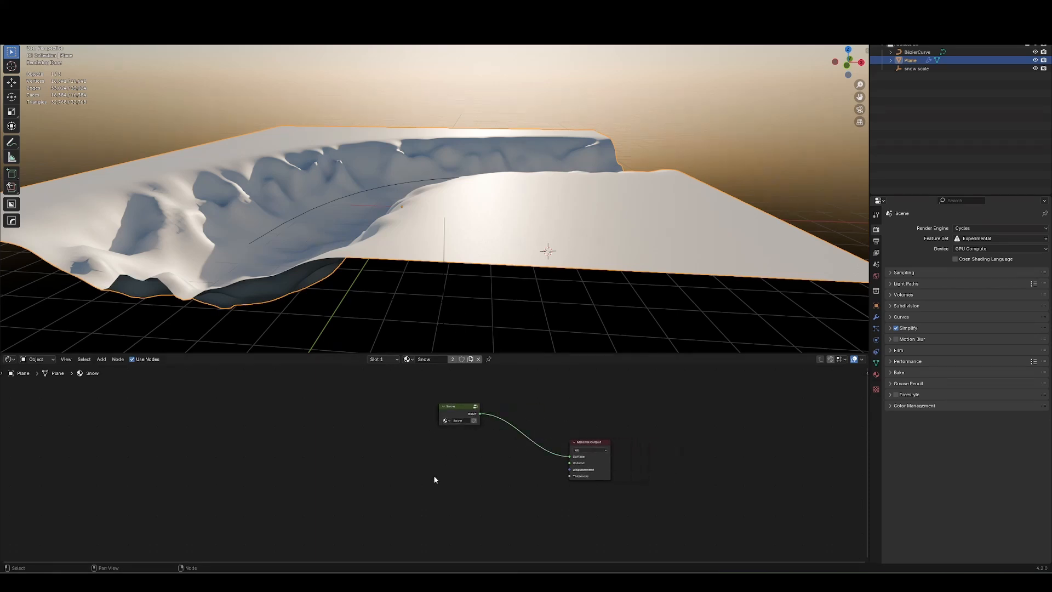
{"action": "key", "text": "shift+a"}
{"action": "type", "text": "prin"}
{"action": "key", "text": "Return"}
{"action": "left_click", "coordinate": [437, 458]}
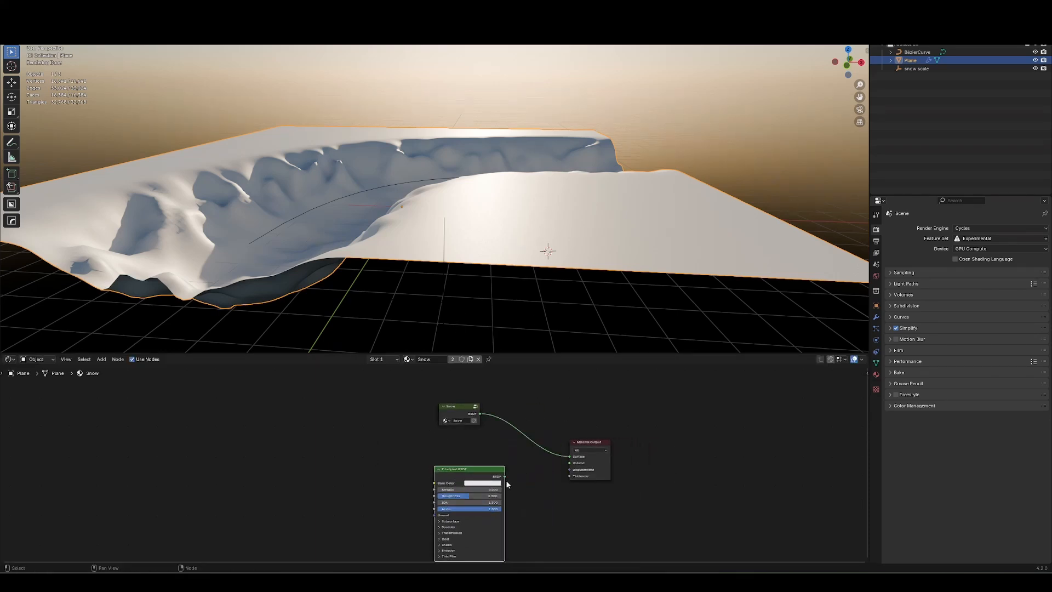
{"action": "left_click_drag", "start_coordinate": [507, 468], "coordinate": [570, 456]}
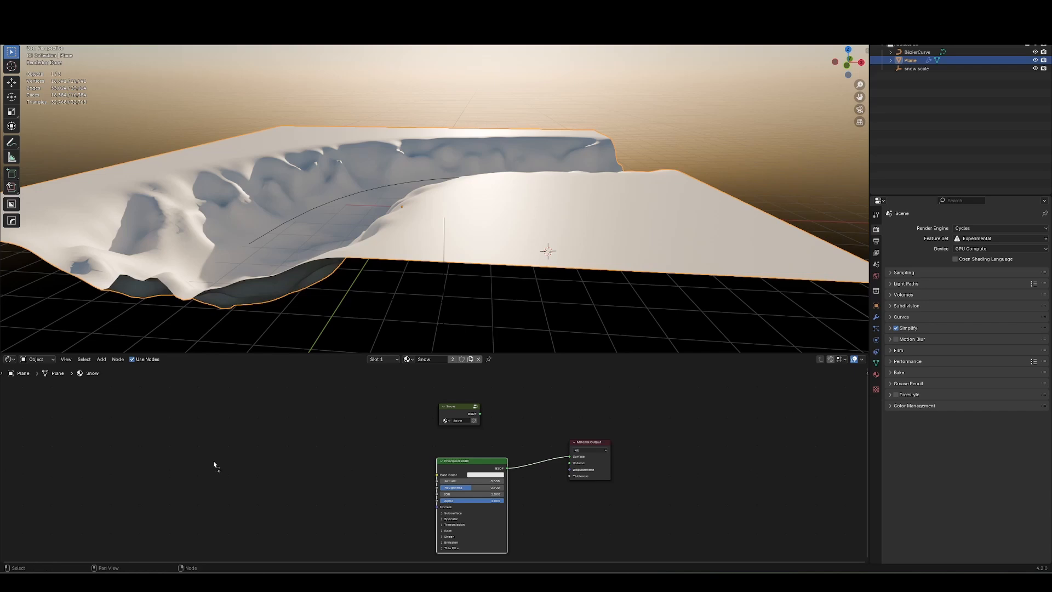
- Feed the Cliffs0204_28_S.jpg image texture into the Principled BSDF's Base Color and give the image Texture Coordinate and Mapping nodes
{"action": "left_click_drag", "start_coordinate": [214, 465], "coordinate": [436, 475]}
{"action": "left_click_drag", "start_coordinate": [271, 462], "coordinate": [378, 461]}
{"action": "middle_click_drag", "start_coordinate": [332, 473], "coordinate": [340, 457]}
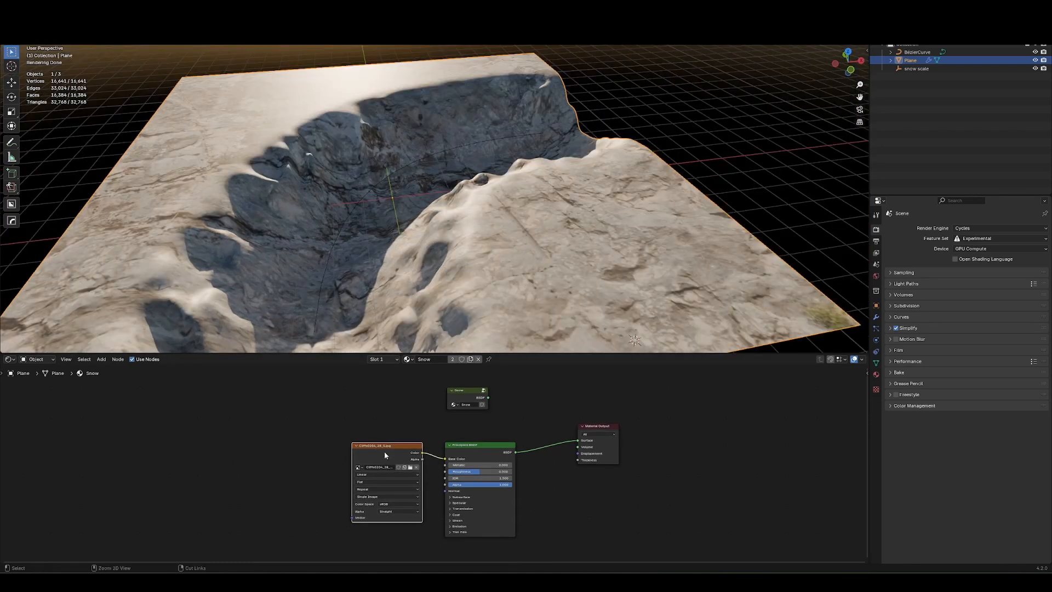
{"action": "key", "text": "ctrl+t"}
{"action": "left_click", "coordinate": [317, 474]}
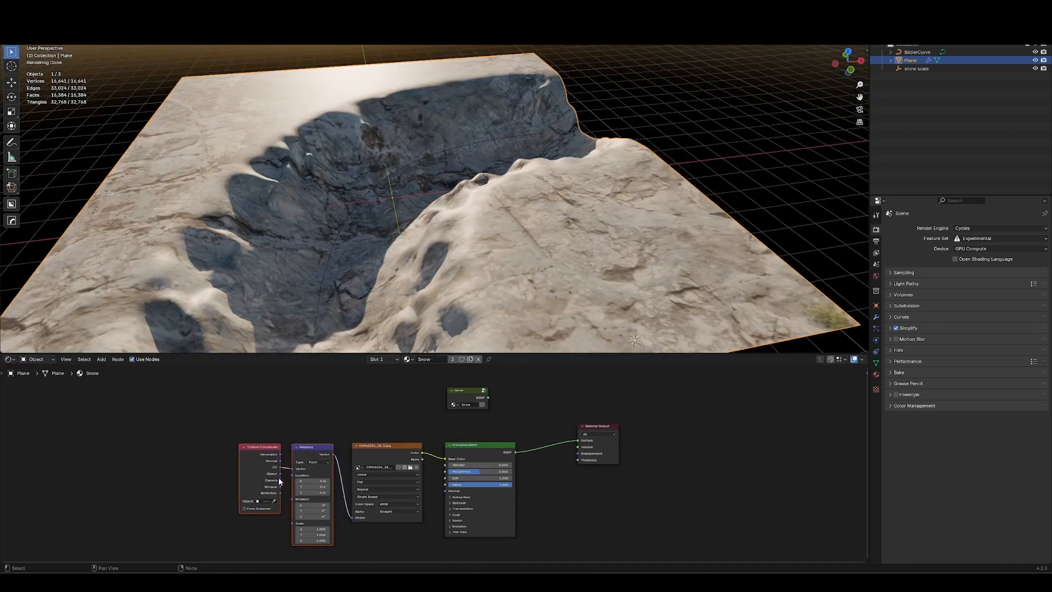
- Drive the Mapping node from the Texture Coordinate's Object output, with the snow scale empty as its reference object
{"action": "left_click_drag", "start_coordinate": [281, 472], "coordinate": [292, 469]}
{"action": "key", "text": "a"}
{"action": "mouse_move", "coordinate": [614, 249]}
{"action": "middle_mouse_down"}
{"action": "mouse_move", "coordinate": [668, 225]}
{"action": "mouse_move", "coordinate": [613, 235]}
{"action": "middle_mouse_up"}
{"action": "left_click", "coordinate": [614, 192]}
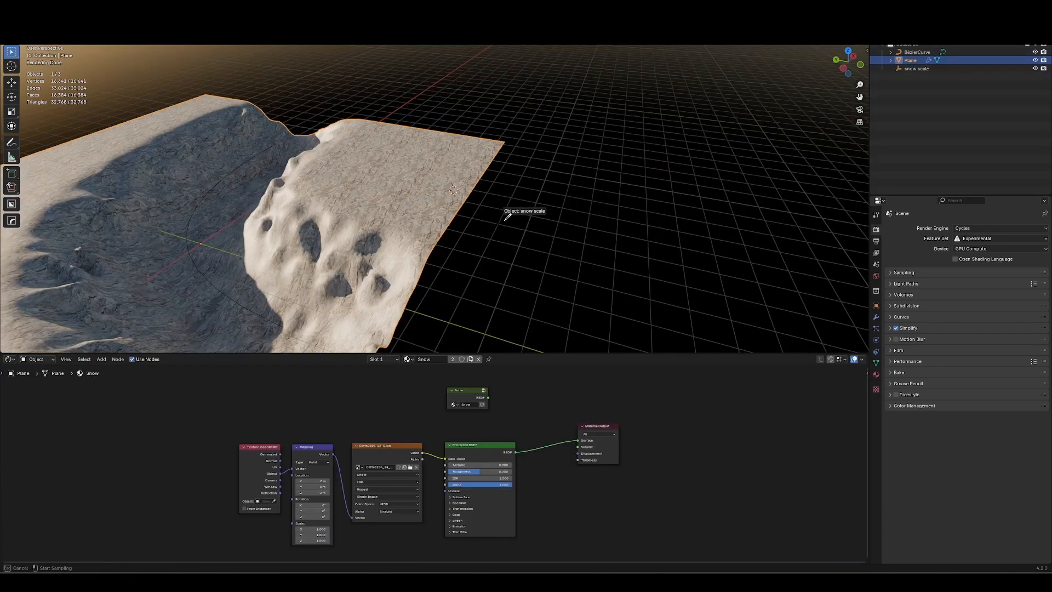
{"action": "left_click", "coordinate": [505, 218]}
{"action": "left_click", "coordinate": [505, 218]}
{"action": "left_click", "coordinate": [426, 268]}
{"action": "scroll", "coordinate": [338, 527], "scroll_direction": "up", "scroll_amount": 3}
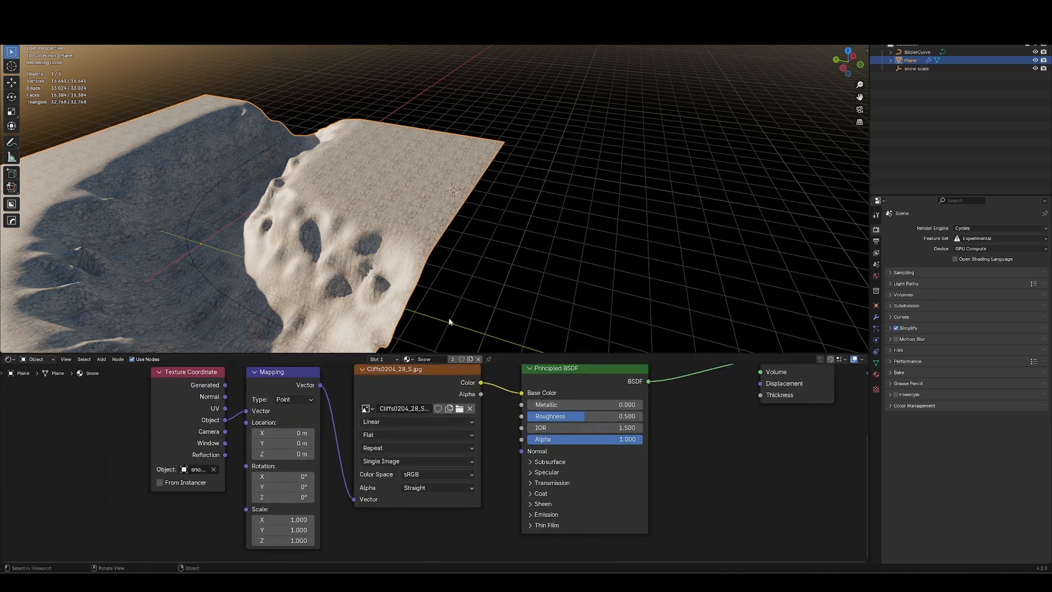
- Try scaling the terrain plane to check how the cliff texture follows it
{"action": "middle_click_drag", "start_coordinate": [424, 222], "coordinate": [423, 248]}
{"action": "key", "text": "s"}
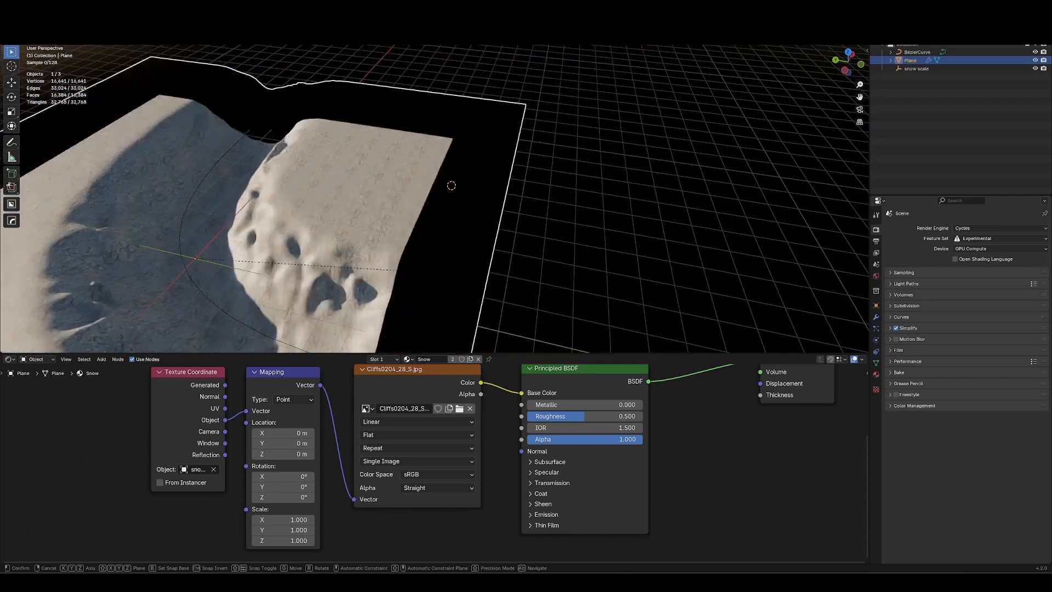
{"action": "left_click", "coordinate": [453, 281]}
{"action": "middle_click_drag", "start_coordinate": [433, 283], "coordinate": [453, 232]}
{"action": "left_click", "coordinate": [503, 220]}
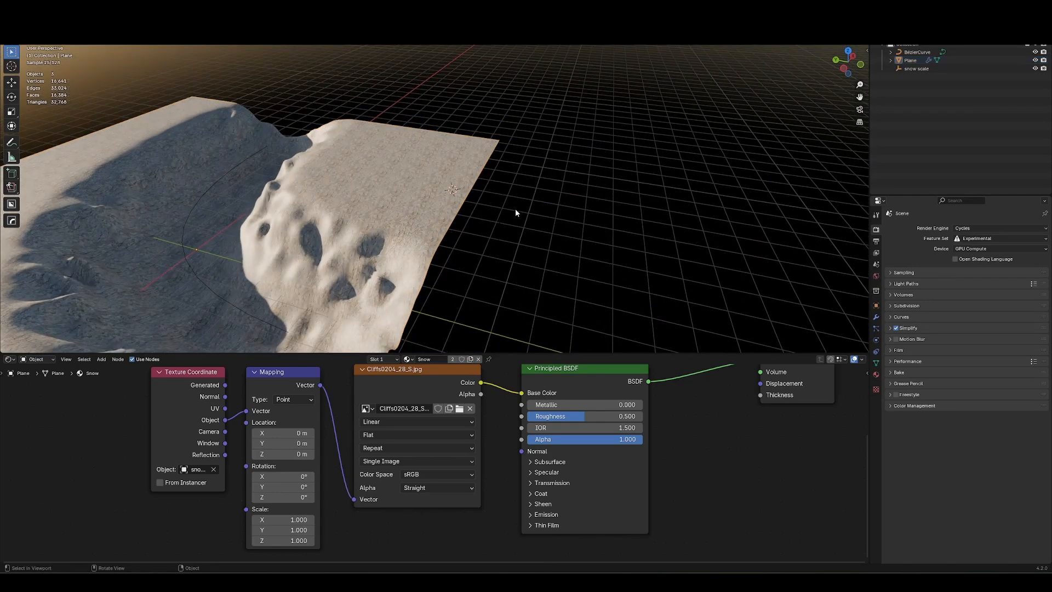
{"action": "left_click", "coordinate": [423, 296]}
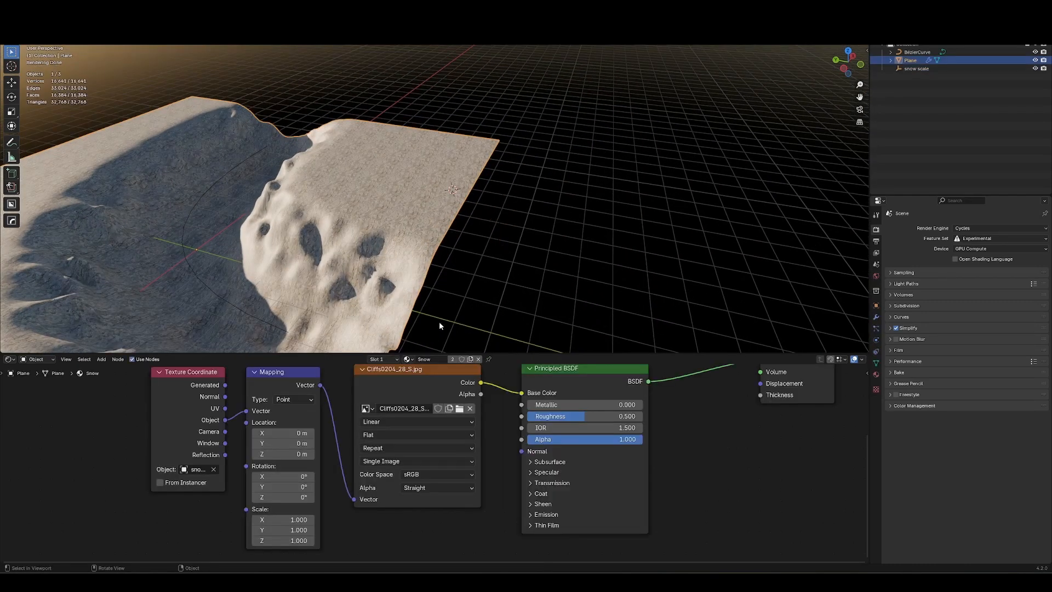
{"action": "left_click", "coordinate": [497, 224]}
{"action": "left_click", "coordinate": [423, 272]}
- Set the Mapping node's Scale to 0.2 on all three axes and inspect the texture tiling from above
{"action": "left_click_drag", "start_coordinate": [282, 520], "coordinate": [296, 542]}
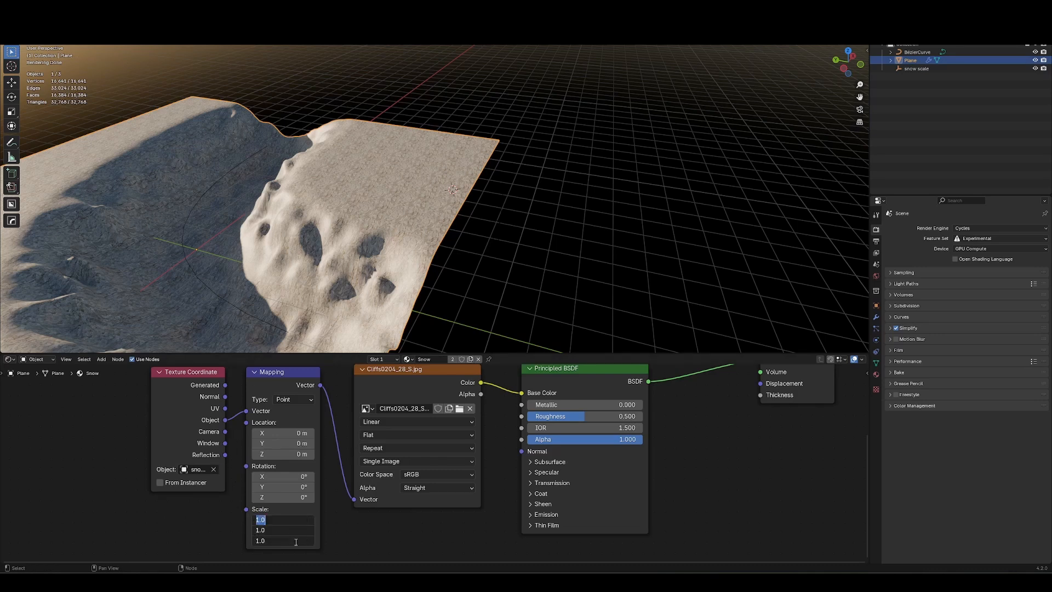
{"action": "type", "text": "0.1"}
{"action": "key", "text": "Return"}
{"action": "middle_click_drag", "start_coordinate": [350, 274], "coordinate": [379, 258]}
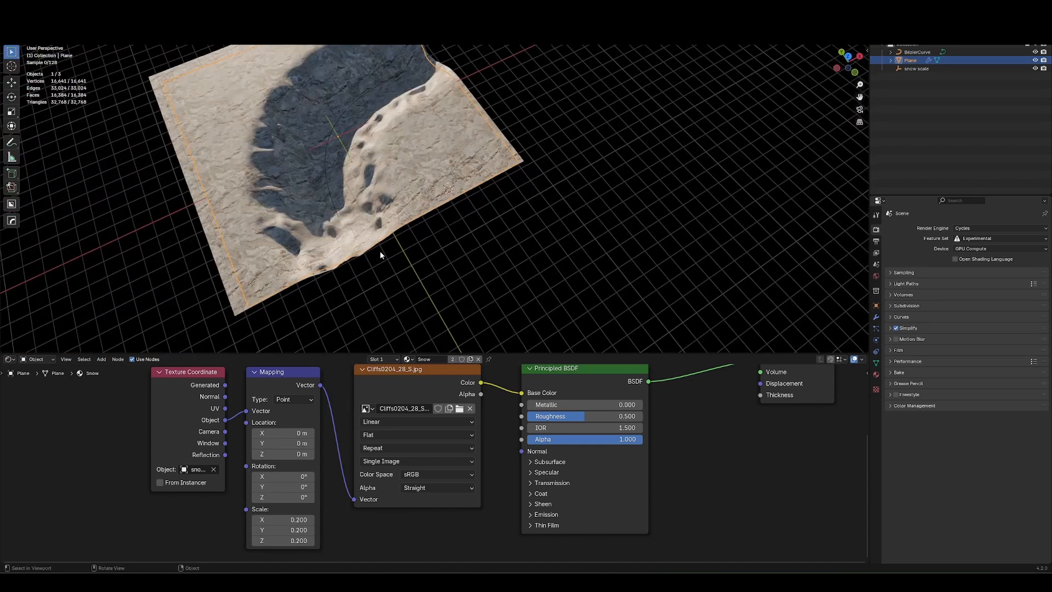
{"action": "key", "text": "KP_7"}
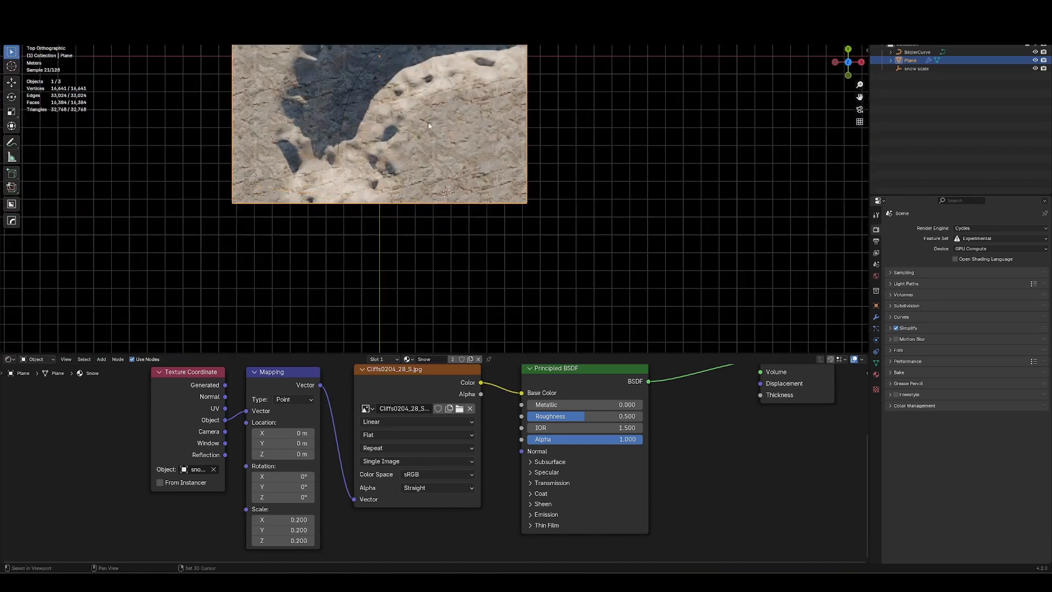
{"action": "middle_click_drag", "start_coordinate": [440, 132], "coordinate": [425, 239], "text": "shift"}
{"action": "key", "text": "ctrl+space"}
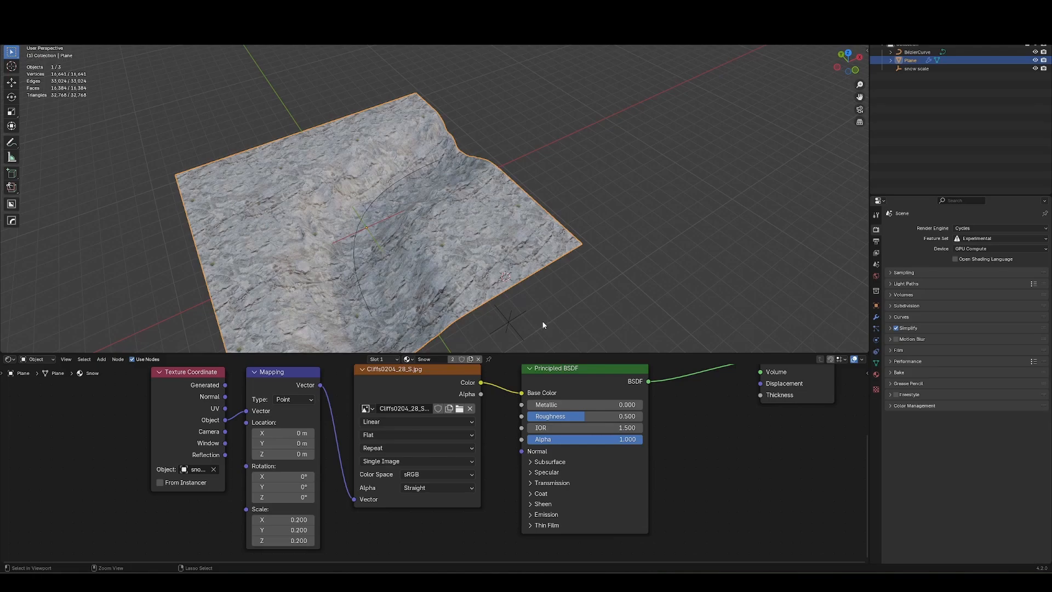
- Move the Texture Coordinate node away from the Mapping node to make room between them
{"action": "middle_click_drag", "start_coordinate": [372, 465], "coordinate": [456, 447]}
{"action": "scroll", "coordinate": [455, 466], "scroll_direction": "down", "scroll_amount": 2}
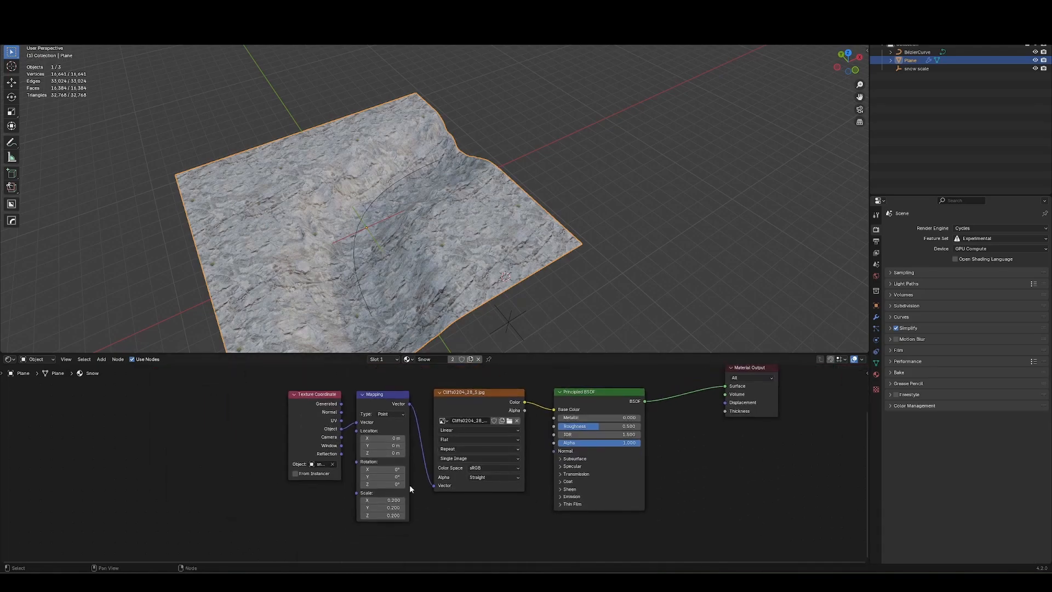
{"action": "key", "text": "g"}
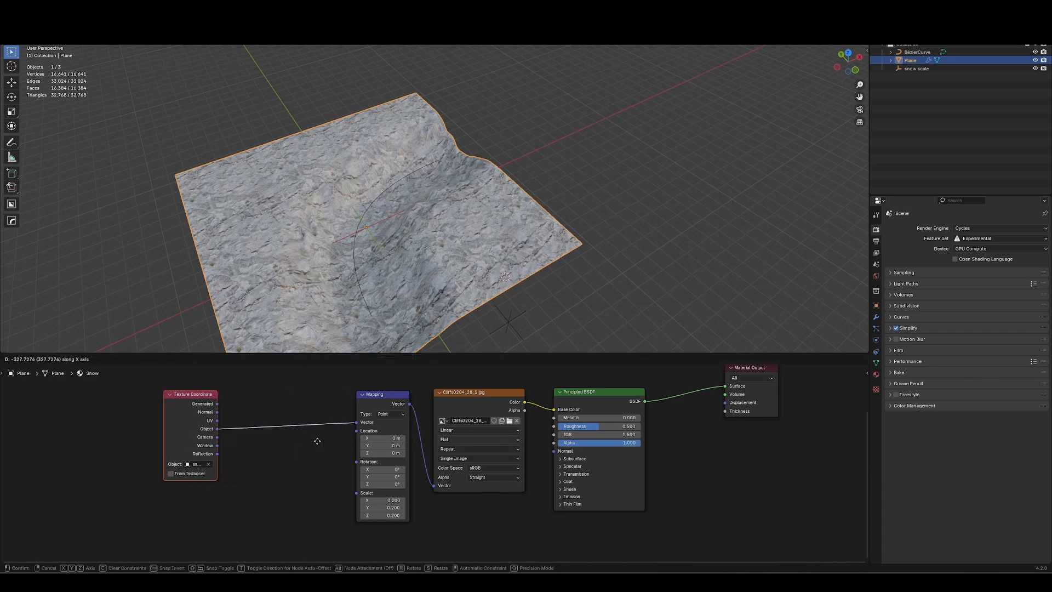
{"action": "left_click", "coordinate": [219, 459]}
{"action": "middle_click_drag", "start_coordinate": [327, 487], "coordinate": [502, 475]}
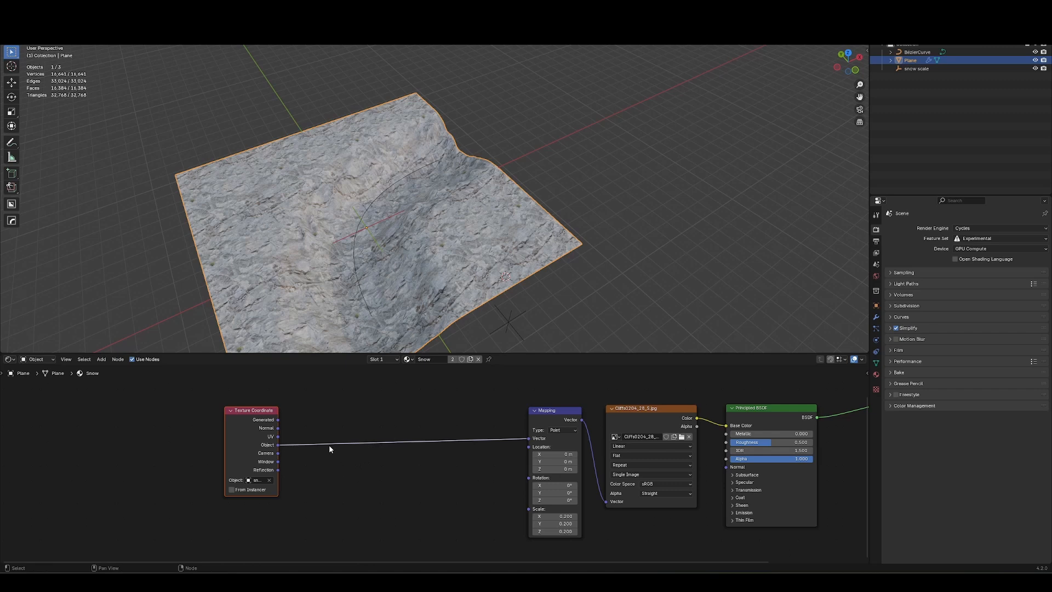
{"action": "middle_click_drag", "start_coordinate": [390, 465], "coordinate": [307, 461]}
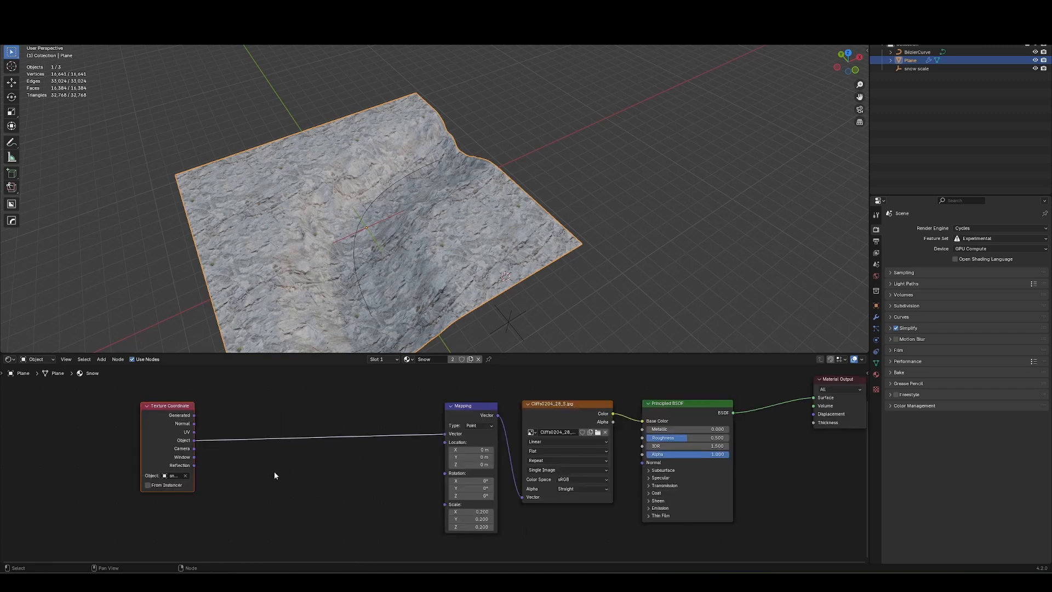
- Add a Voronoi Texture node between the Texture Coordinate and Mapping nodes
{"action": "left_click", "coordinate": [276, 469]}
{"action": "key", "text": "shift+a"}
{"action": "type", "text": "voronoi"}
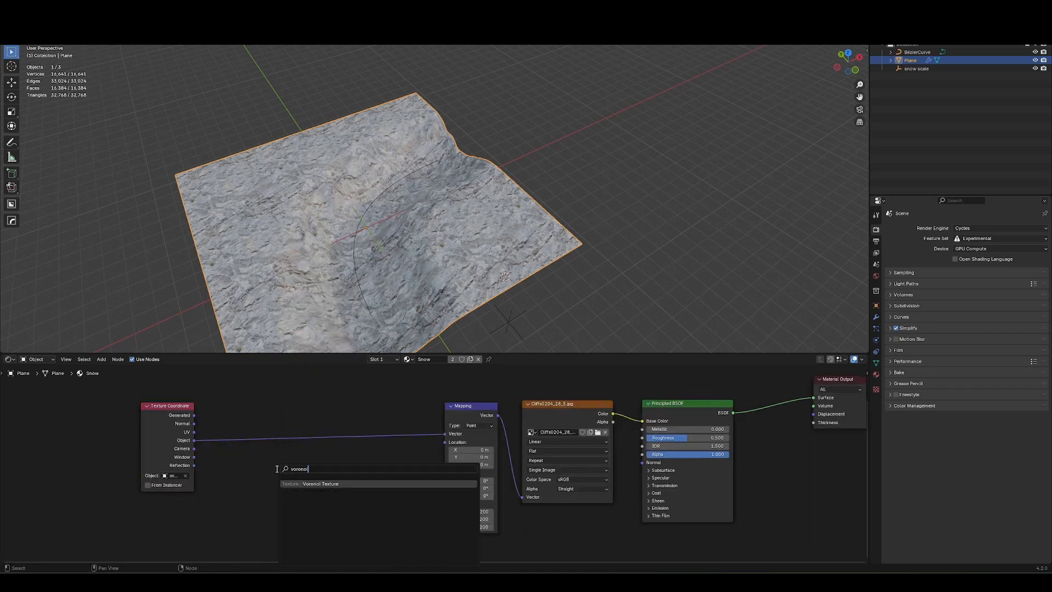
{"action": "key", "text": "Return"}
{"action": "left_click", "coordinate": [305, 472]}
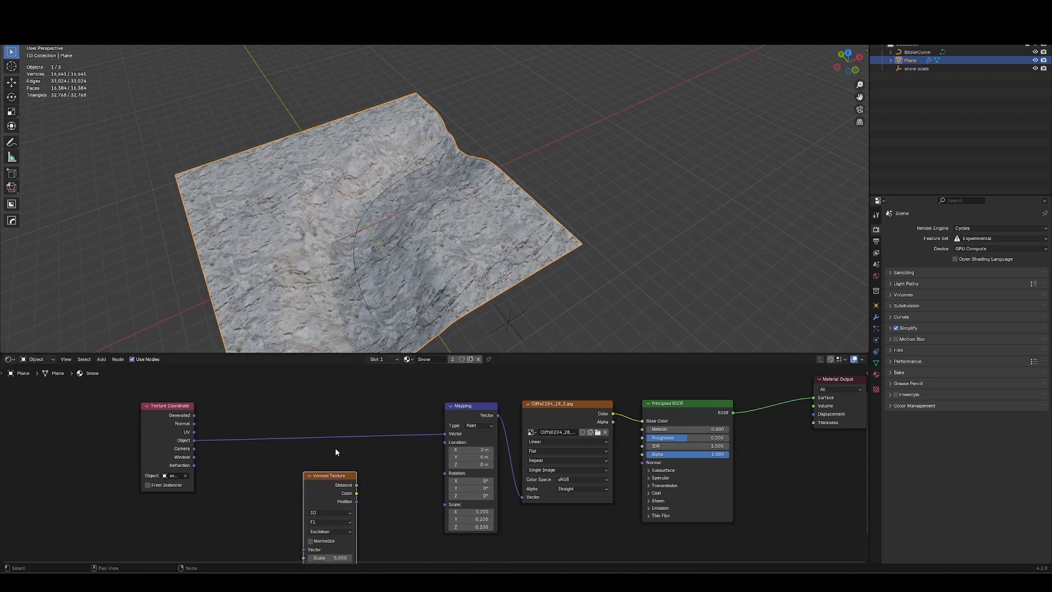
- Tidy the Voronoi Texture and Texture Coordinate nodes and connect the Voronoi's Color output to the Mapping node's Rotation
{"action": "middle_click_drag", "start_coordinate": [384, 263], "coordinate": [391, 217]}
{"action": "scroll", "coordinate": [431, 213], "scroll_direction": "up", "scroll_amount": 5}
{"action": "scroll", "coordinate": [444, 217], "scroll_direction": "down", "scroll_amount": 3}
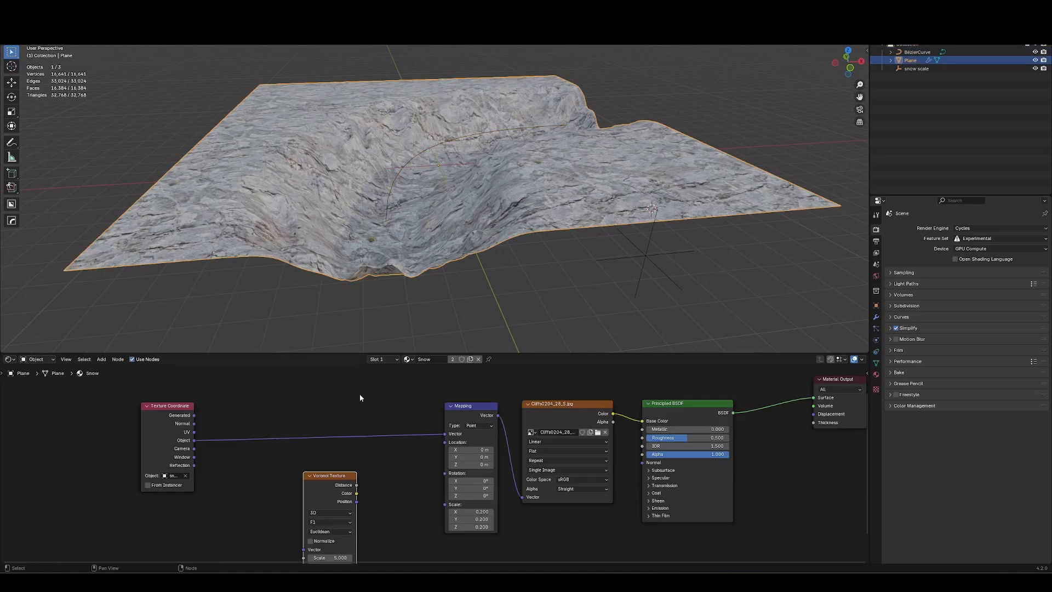
{"action": "left_click_drag", "start_coordinate": [332, 484], "coordinate": [328, 467]}
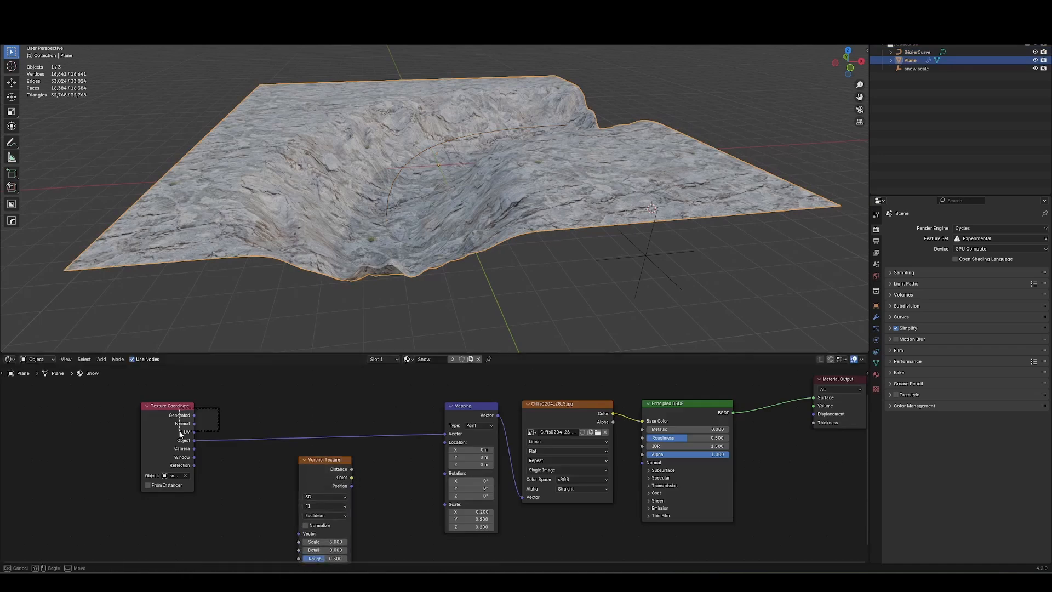
{"action": "left_click_drag", "start_coordinate": [183, 435], "coordinate": [195, 428]}
{"action": "middle_click_drag", "start_coordinate": [263, 485], "coordinate": [229, 455]}
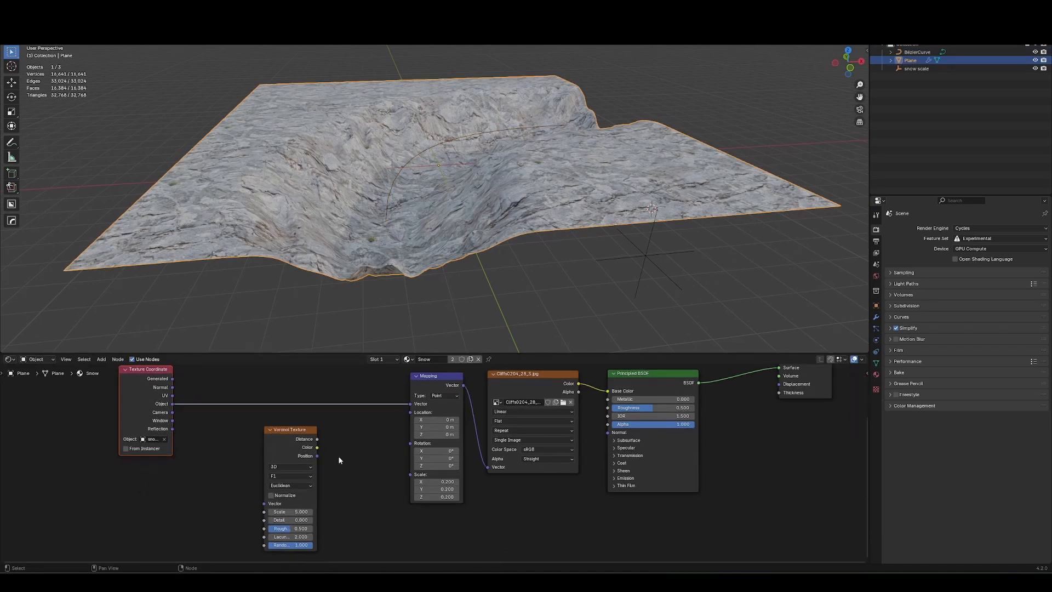
{"action": "mouse_move", "coordinate": [432, 450]}
{"action": "left_mouse_down"}
{"action": "mouse_move", "coordinate": [433, 465]}
{"action": "mouse_move", "coordinate": [706, 470]}
{"action": "mouse_move", "coordinate": [548, 470]}
{"action": "mouse_move", "coordinate": [436, 450]}
{"action": "left_mouse_up"}
{"action": "key", "text": "ctrl+z"}
{"action": "left_click_drag", "start_coordinate": [317, 447], "coordinate": [410, 443]}
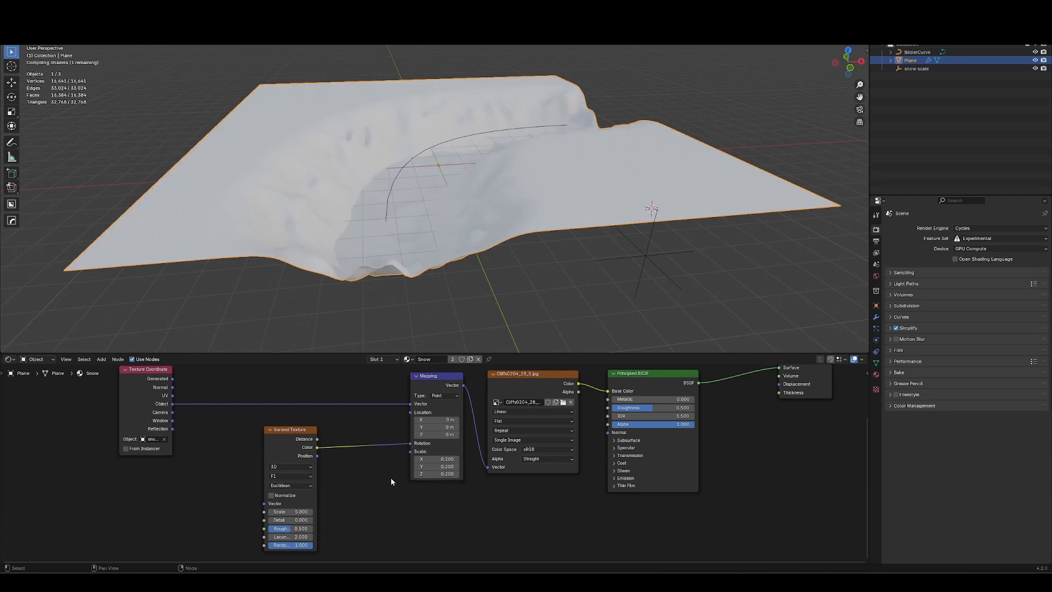
- Adjust the Voronoi Texture's Scale and preview its Color output directly on the terrain
{"action": "middle_click_drag", "start_coordinate": [454, 233], "coordinate": [442, 276]}
{"action": "mouse_move", "coordinate": [299, 514]}
{"action": "left_mouse_down"}
{"action": "mouse_move", "coordinate": [308, 514]}
{"action": "mouse_move", "coordinate": [293, 514]}
{"action": "left_mouse_up"}
{"action": "left_click", "coordinate": [302, 435], "text": "ctrl+shift"}
{"action": "left_click", "coordinate": [303, 434], "text": "ctrl+shift"}
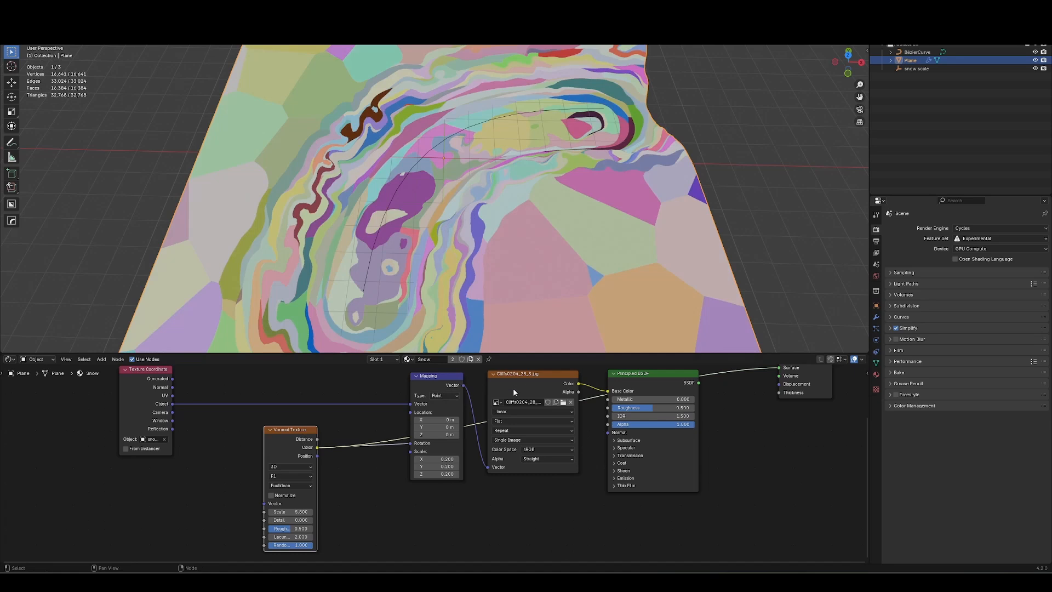
{"action": "middle_click_drag", "start_coordinate": [526, 263], "coordinate": [551, 204]}
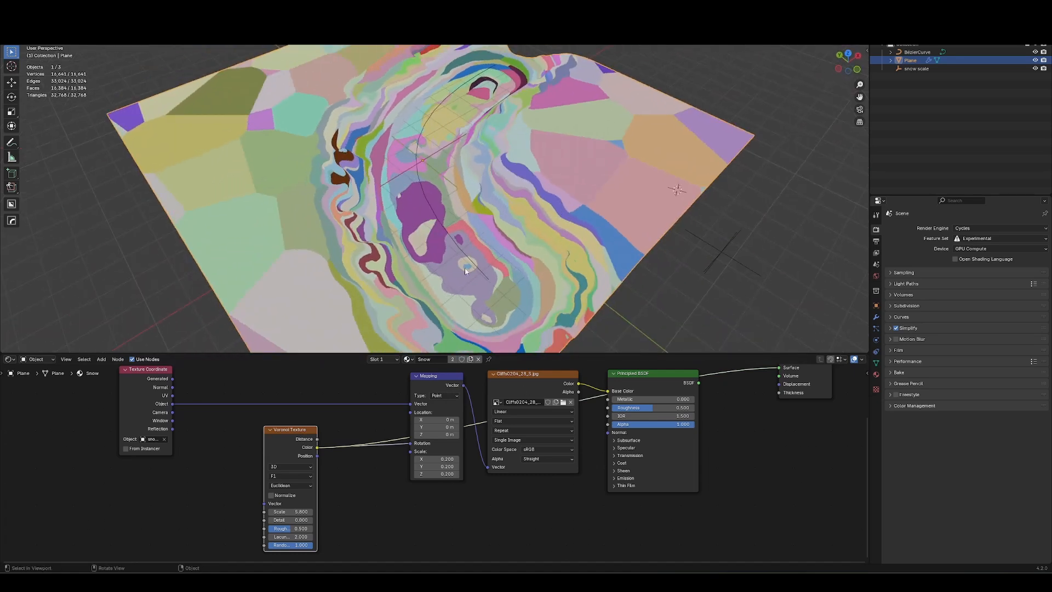
- Preview the outputs of the cliff image texture and the Mapping node on the terrain
{"action": "middle_click_drag", "start_coordinate": [436, 459], "coordinate": [387, 463]}
{"action": "left_click", "coordinate": [581, 385], "text": "ctrl+shift"}
{"action": "left_click", "coordinate": [406, 386], "text": "ctrl+shift"}
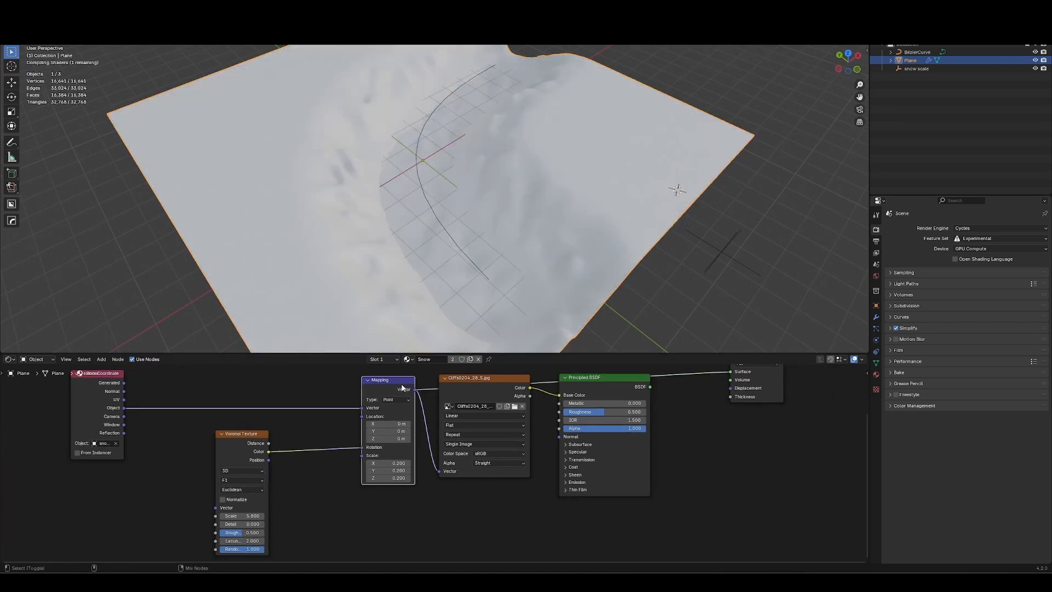
{"action": "left_click", "coordinate": [483, 382], "text": "ctrl+shift"}
- Preview the Voronoi Texture again and connect the Texture Coordinate's Object output to its Vector input
{"action": "left_click", "coordinate": [264, 439], "text": "ctrl+shift"}
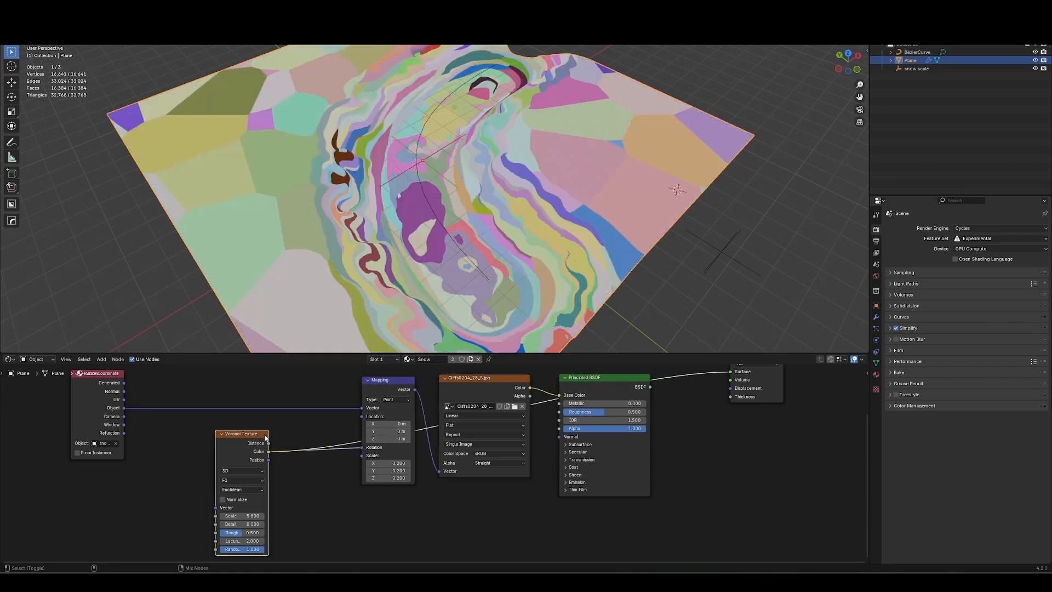
{"action": "middle_click_drag", "start_coordinate": [129, 432], "coordinate": [167, 430]}
{"action": "left_click_drag", "start_coordinate": [162, 405], "coordinate": [247, 506]}
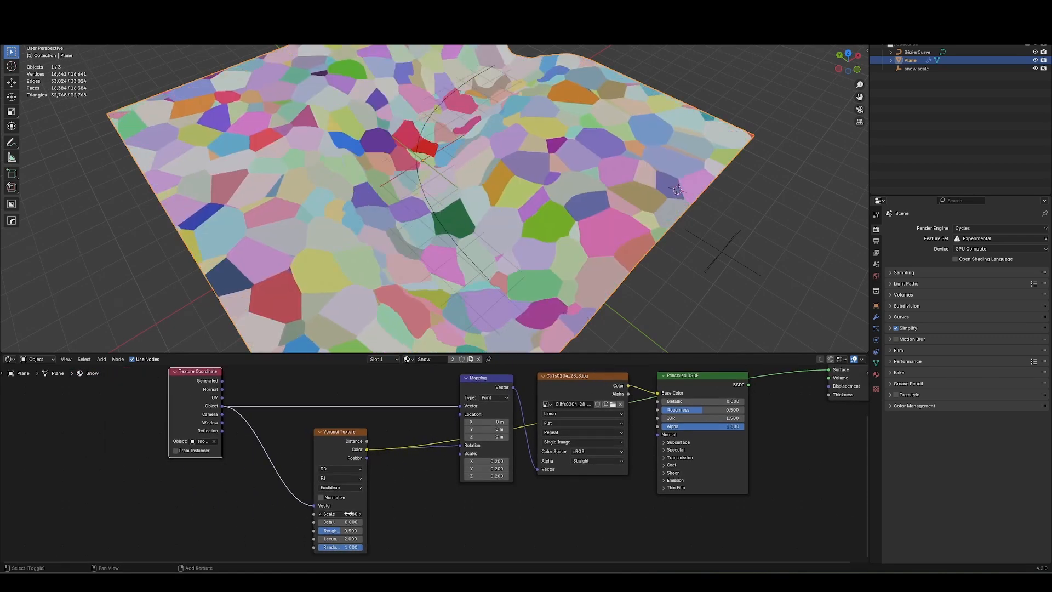
- Try scaling the snow scale empty and the terrain plane to check how the Voronoi cells respond
{"action": "left_click", "coordinate": [701, 278]}
{"action": "left_click", "coordinate": [702, 278]}
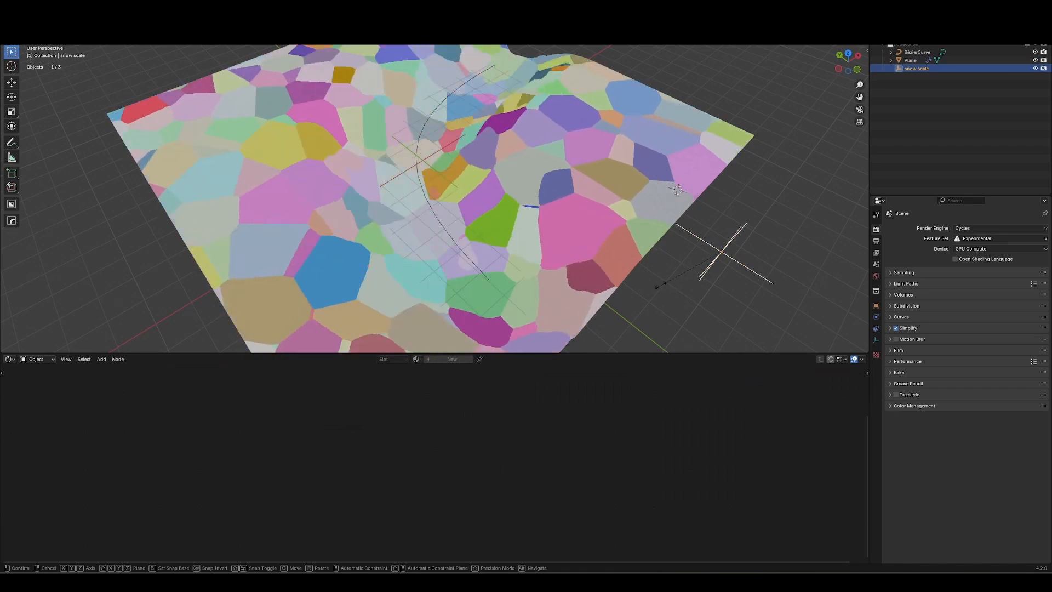
{"action": "left_click", "coordinate": [544, 279]}
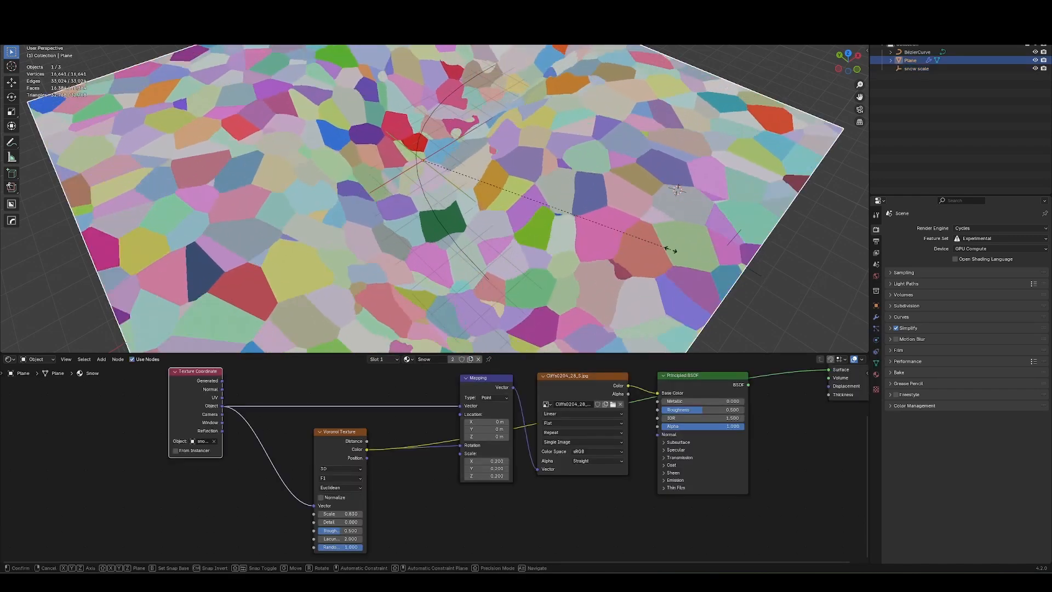
- Move the Voronoi Texture node to make room between it and the Texture Coordinate node
{"action": "scroll", "coordinate": [356, 451], "scroll_direction": "up", "scroll_amount": 2}
{"action": "middle_click_drag", "start_coordinate": [357, 451], "coordinate": [367, 474]}
{"action": "left_click_drag", "start_coordinate": [375, 459], "coordinate": [413, 460]}
{"action": "middle_click_drag", "start_coordinate": [304, 480], "coordinate": [355, 457]}
{"action": "key", "text": "shift+a"}
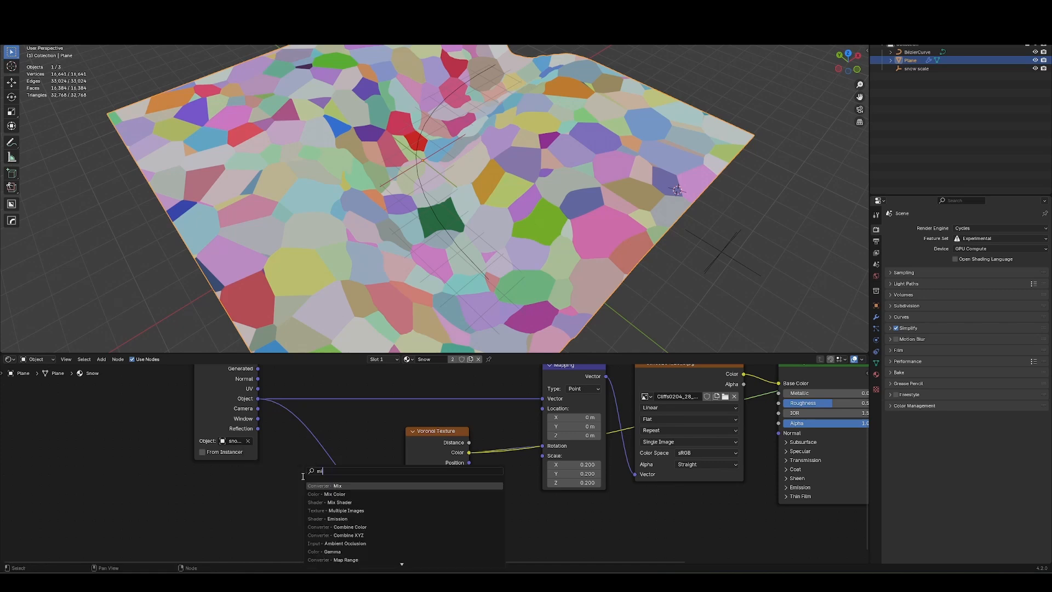
{"action": "type", "text": "mix"}
{"action": "key", "text": "Return"}
{"action": "left_click", "coordinate": [253, 485]}
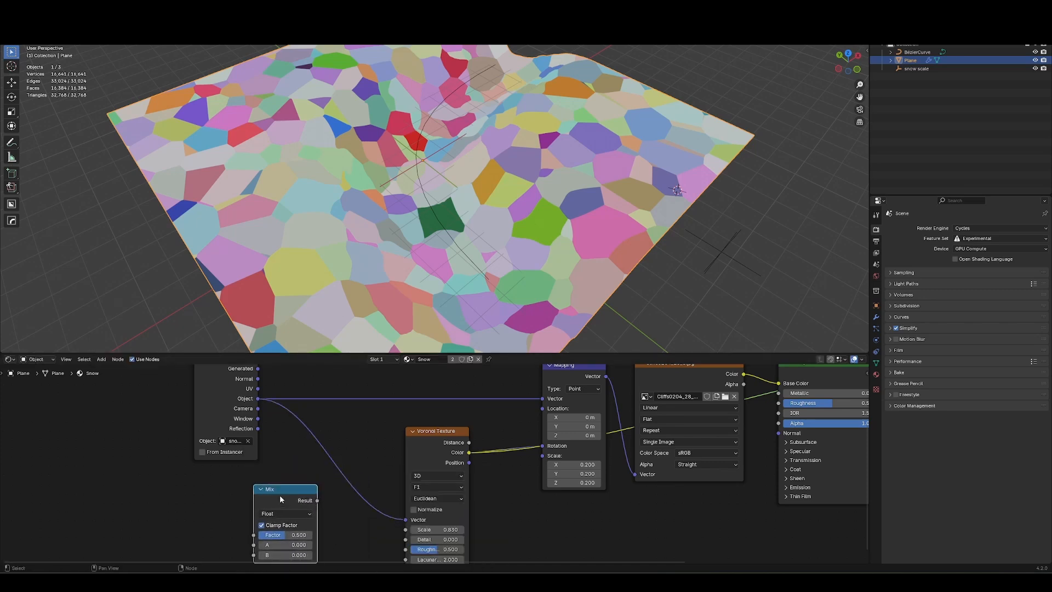
{"action": "key", "text": "x"}
- Insert a Mix Color node between the Texture Coordinate's Object output and the Voronoi Texture's Vector input
{"action": "key", "text": "shift+a"}
{"action": "type", "text": "mxi"}
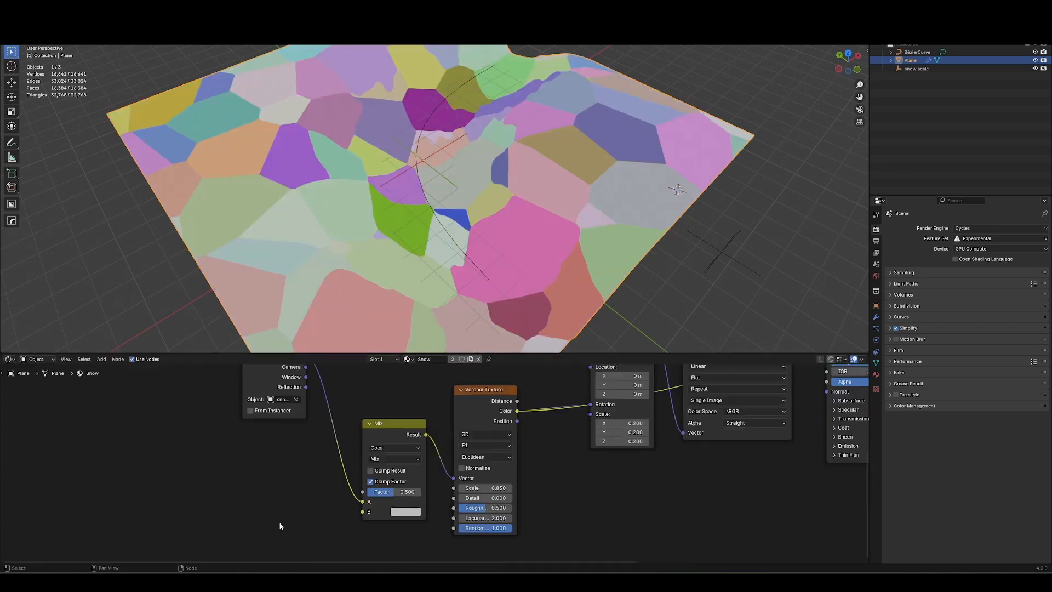
- Add a White Noise Texture driven by the Texture Coordinate's Object output and connect its Color to the Mix node's B input
{"action": "key", "text": "shift+a"}
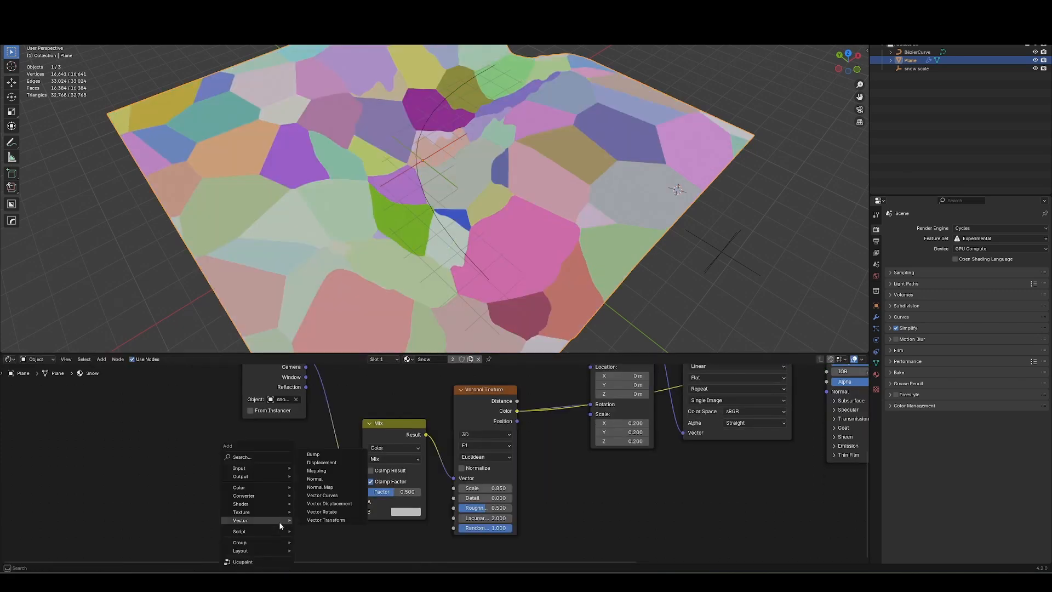
{"action": "type", "text": "white"}
{"action": "key", "text": "Return"}
{"action": "left_click", "coordinate": [267, 479]}
{"action": "scroll", "coordinate": [268, 479], "scroll_direction": "down", "scroll_amount": 4}
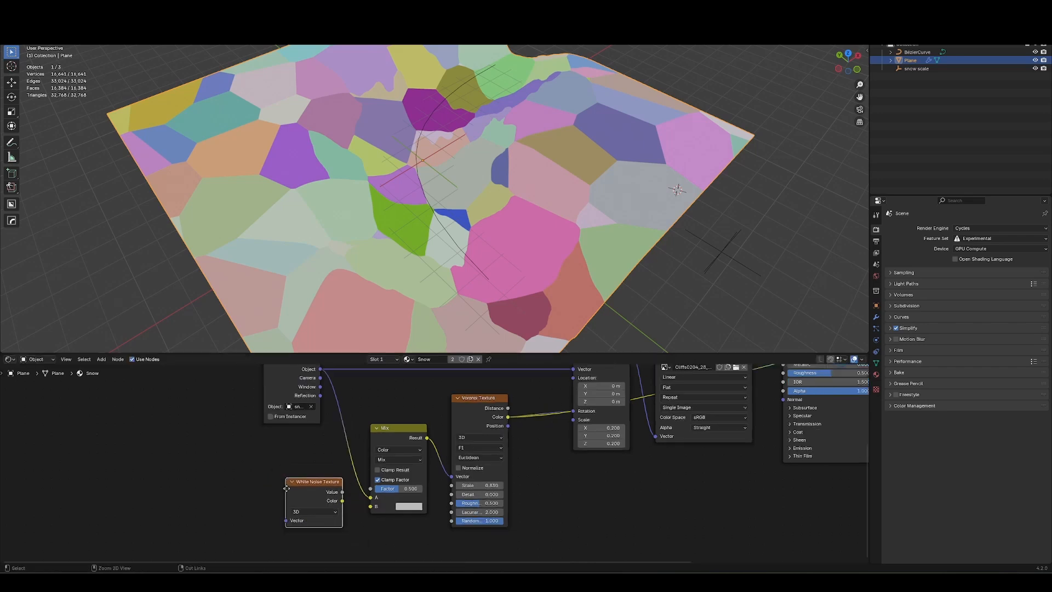
{"action": "left_click_drag", "start_coordinate": [286, 385], "coordinate": [310, 515]}
{"action": "mouse_move", "coordinate": [344, 481]}
{"action": "left_mouse_down"}
{"action": "mouse_move", "coordinate": [339, 497]}
{"action": "mouse_move", "coordinate": [381, 499]}
{"action": "left_mouse_up"}
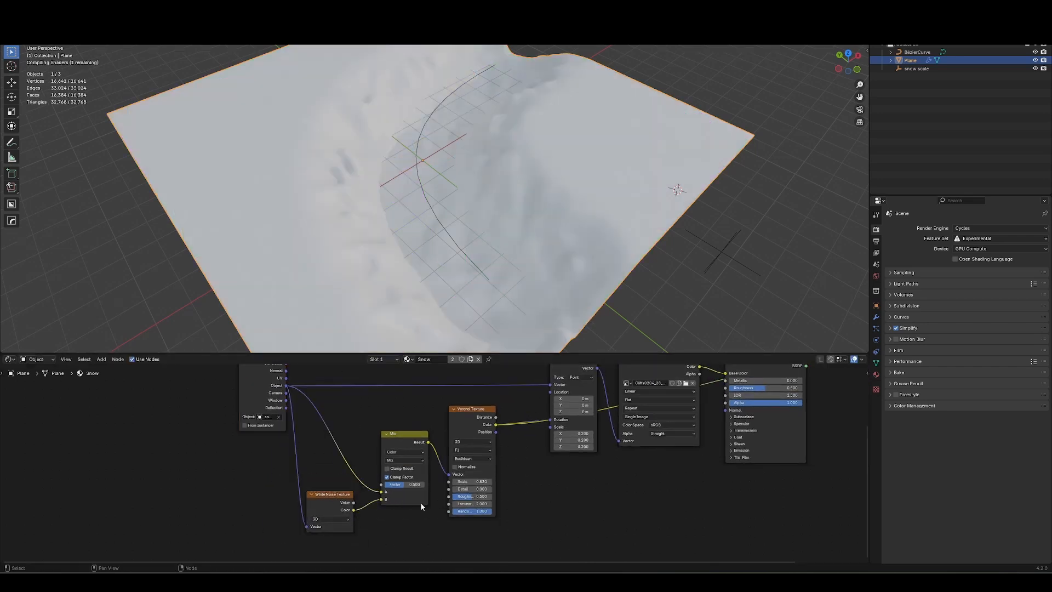
- Set the Mix node's Factor to about 0.025 so the noise only softens the edges of the Voronoi cells
{"action": "middle_click_drag", "start_coordinate": [510, 336], "coordinate": [495, 275]}
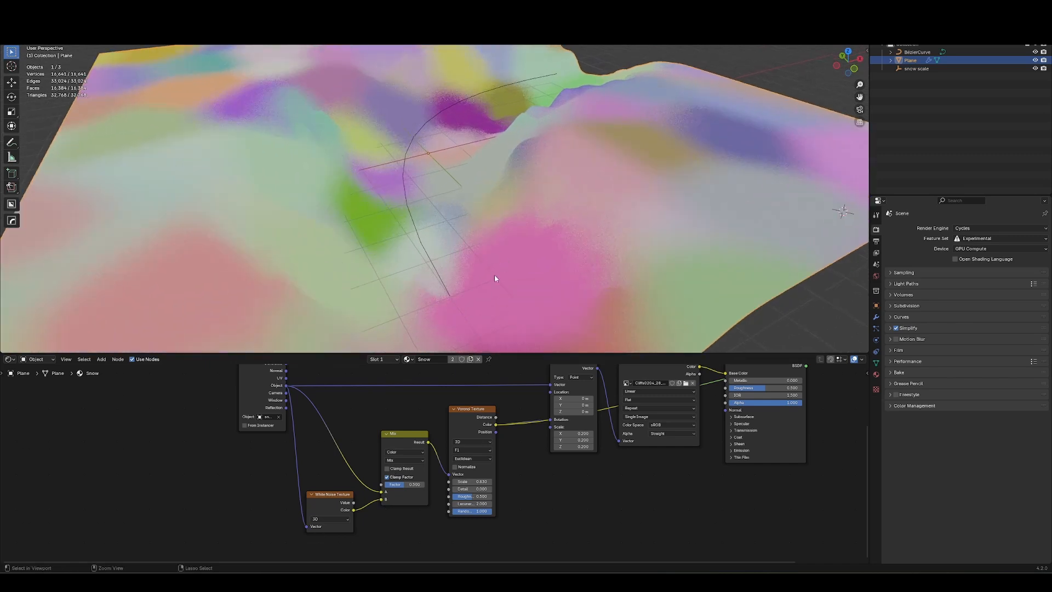
{"action": "left_click_drag", "start_coordinate": [408, 485], "coordinate": [398, 485]}
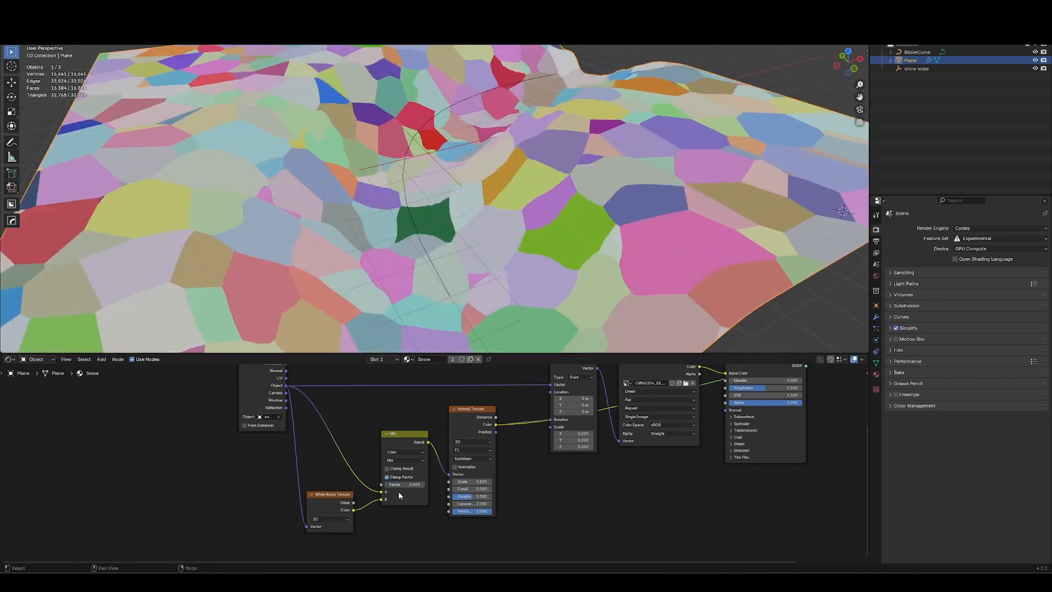
{"action": "middle_click_drag", "start_coordinate": [578, 299], "coordinate": [542, 192], "text": "shift"}
{"action": "left_click_drag", "start_coordinate": [400, 484], "coordinate": [425, 486], "text": "shift"}
{"action": "scroll", "coordinate": [647, 233], "scroll_direction": "down", "scroll_amount": 2}
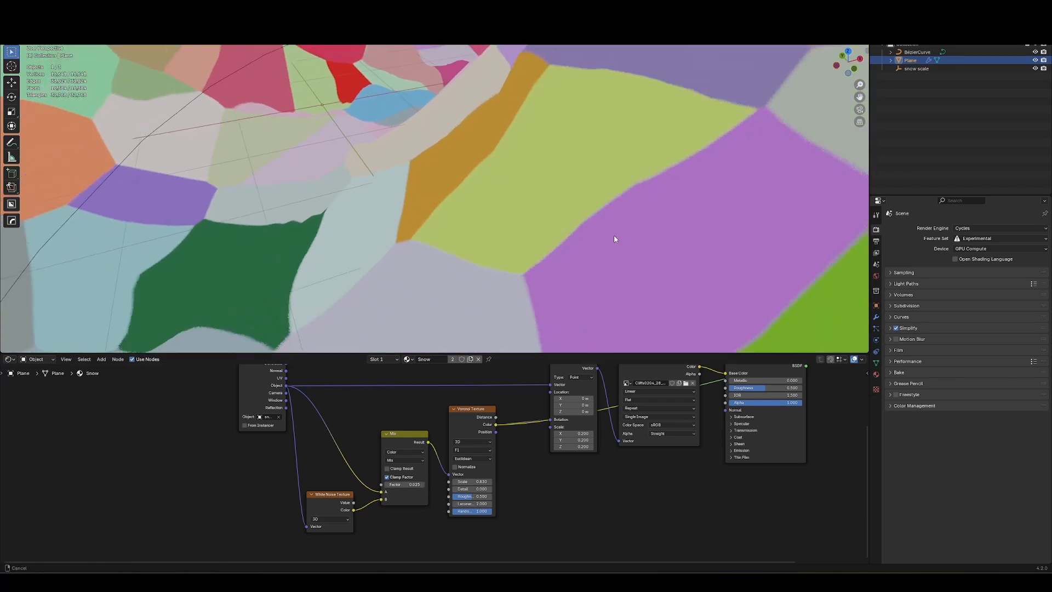
- Preview the cliff image texture on the terrain and examine how its rotated patches blend
{"action": "middle_click_drag", "start_coordinate": [530, 472], "coordinate": [374, 523]}
{"action": "left_click", "coordinate": [522, 409], "text": "ctrl+shift"}
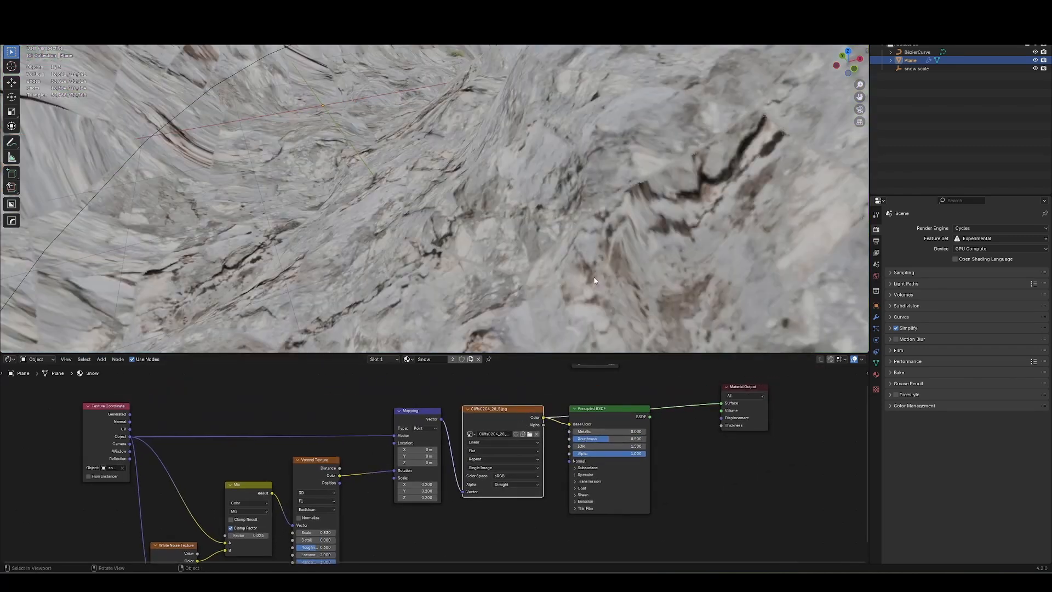
{"action": "middle_click_drag", "start_coordinate": [594, 282], "coordinate": [644, 286]}
- Try connecting the Object output directly to the Voronoi Texture's Vector input and compare the tiling across the terrain, including from above
{"action": "left_click_drag", "start_coordinate": [132, 404], "coordinate": [295, 498]}
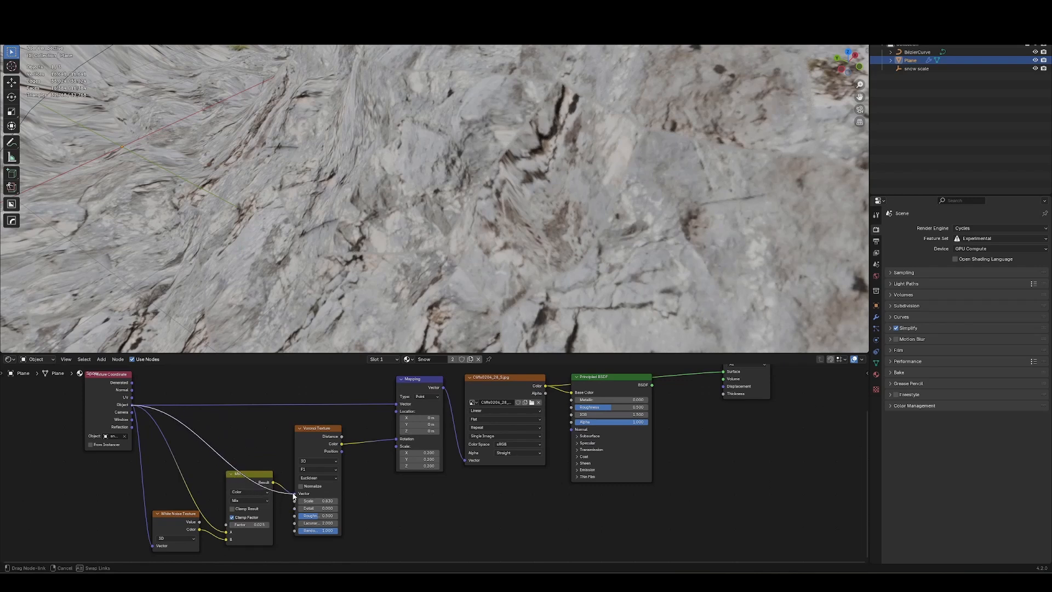
{"action": "scroll", "coordinate": [565, 226], "scroll_direction": "down", "scroll_amount": 10}
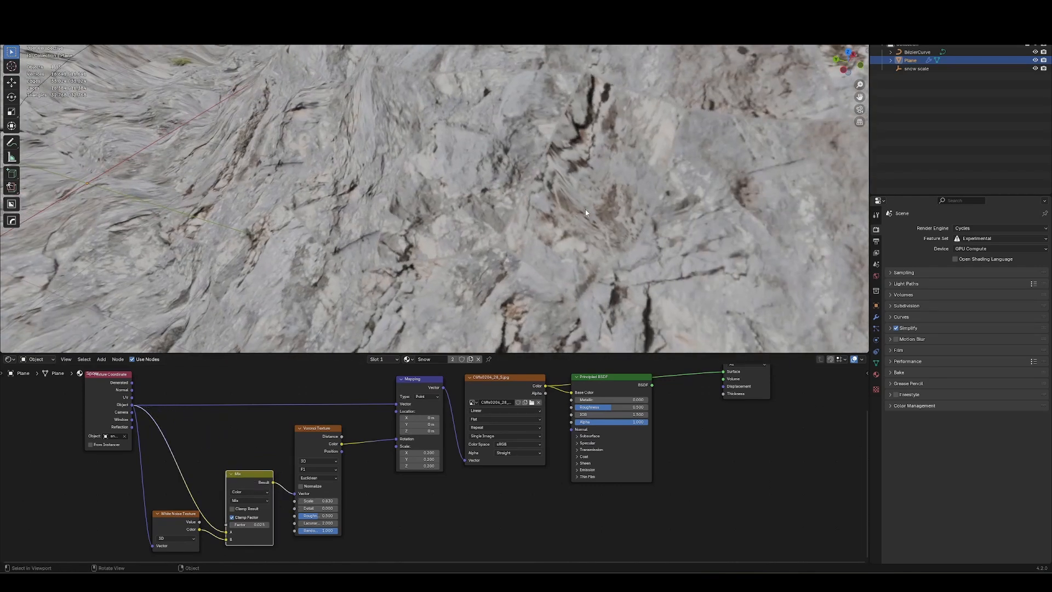
{"action": "middle_click_drag", "start_coordinate": [470, 225], "coordinate": [482, 285]}
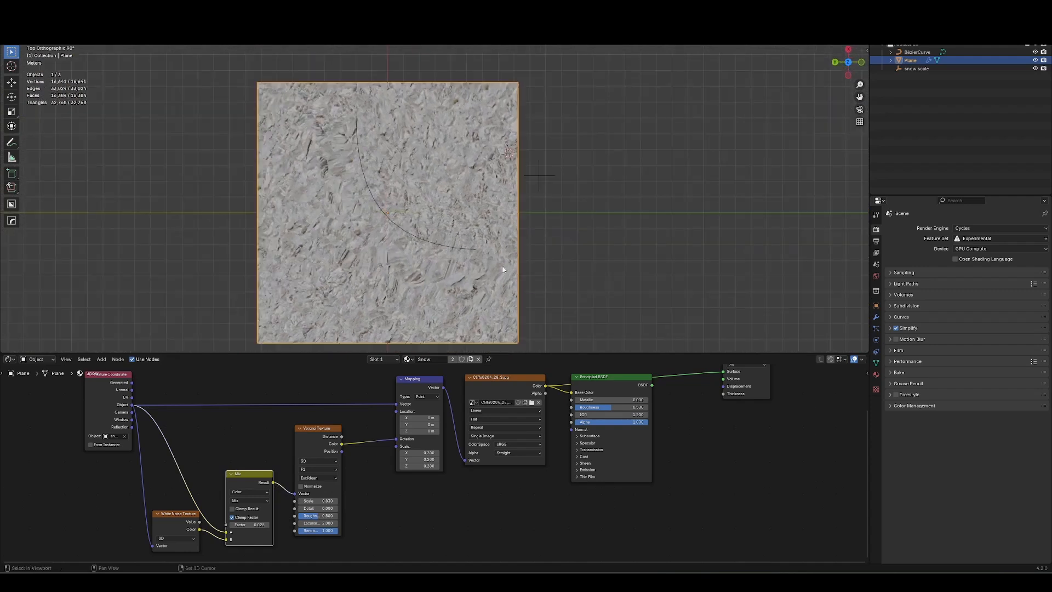
{"action": "scroll", "coordinate": [469, 313], "scroll_direction": "down", "scroll_amount": 2}
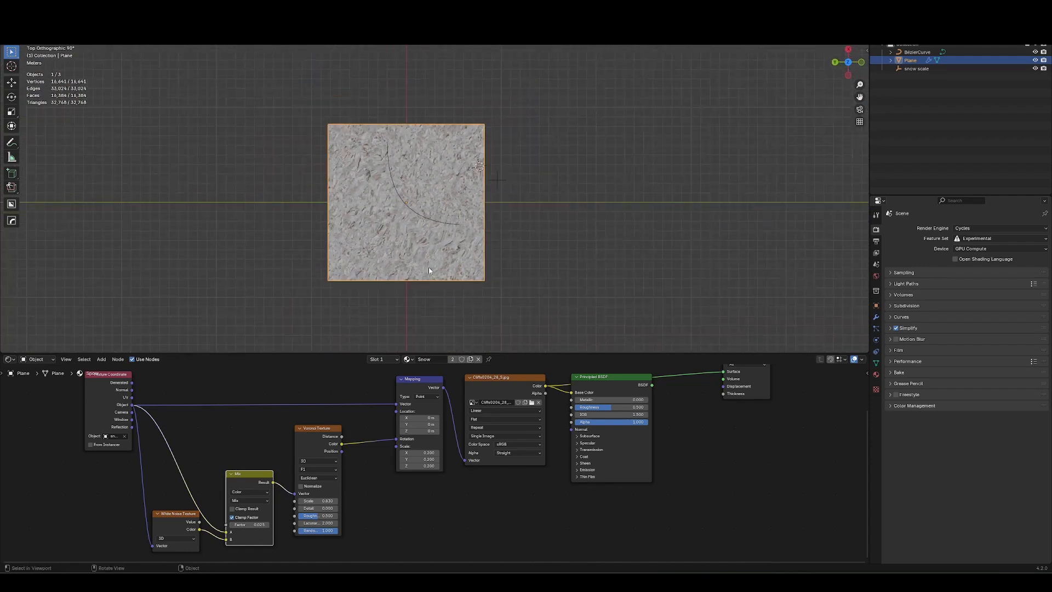
{"action": "scroll", "coordinate": [431, 258], "scroll_direction": "up", "scroll_amount": 4}
- Lower the Voronoi Texture's Scale and check the terrain from an angled view
{"action": "left_click_drag", "start_coordinate": [326, 501], "coordinate": [310, 506]}
{"action": "middle_click_drag", "start_coordinate": [449, 285], "coordinate": [388, 197]}
{"action": "middle_click_drag", "start_coordinate": [687, 444], "coordinate": [580, 491]}
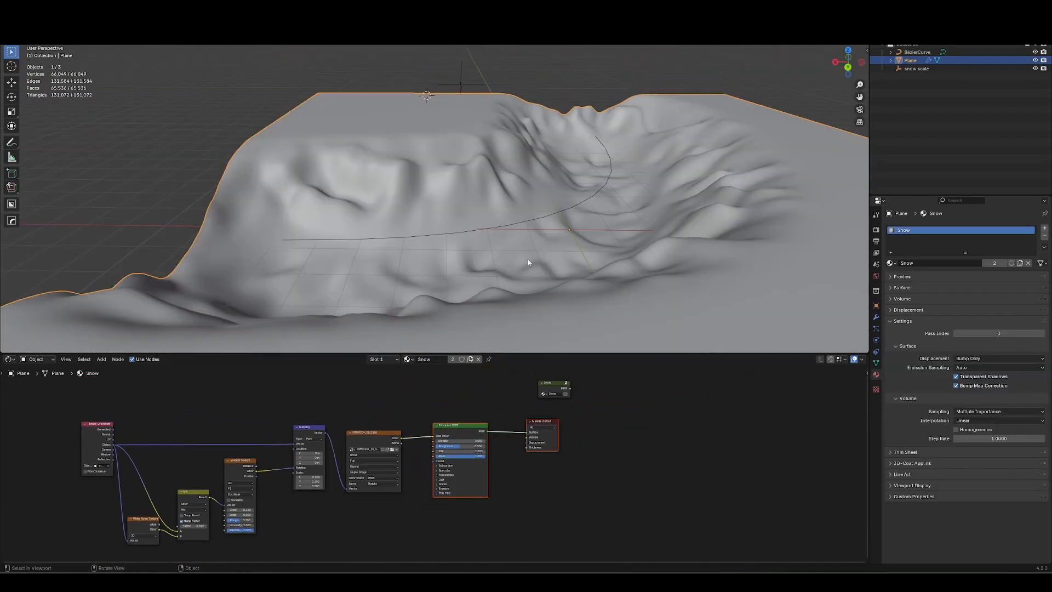
- Move the Principled BSDF and Material Output nodes farther from the cliff image texture to make room
{"action": "middle_click_drag", "start_coordinate": [493, 340], "coordinate": [503, 306]}
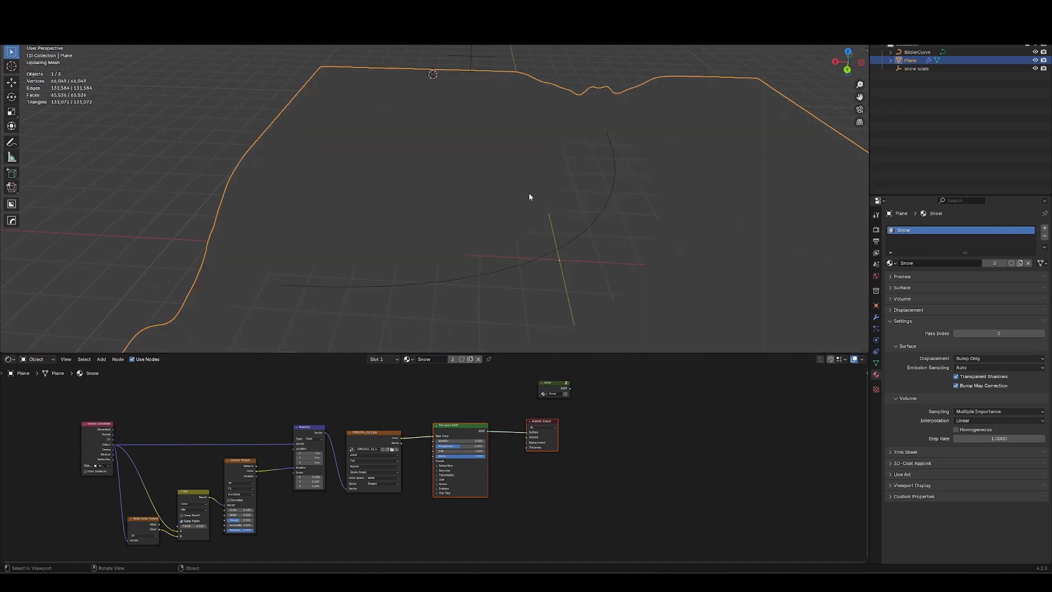
{"action": "middle_click_drag", "start_coordinate": [513, 260], "coordinate": [538, 282]}
{"action": "middle_click_drag", "start_coordinate": [567, 473], "coordinate": [506, 465]}
{"action": "left_click_drag", "start_coordinate": [516, 466], "coordinate": [430, 436]}
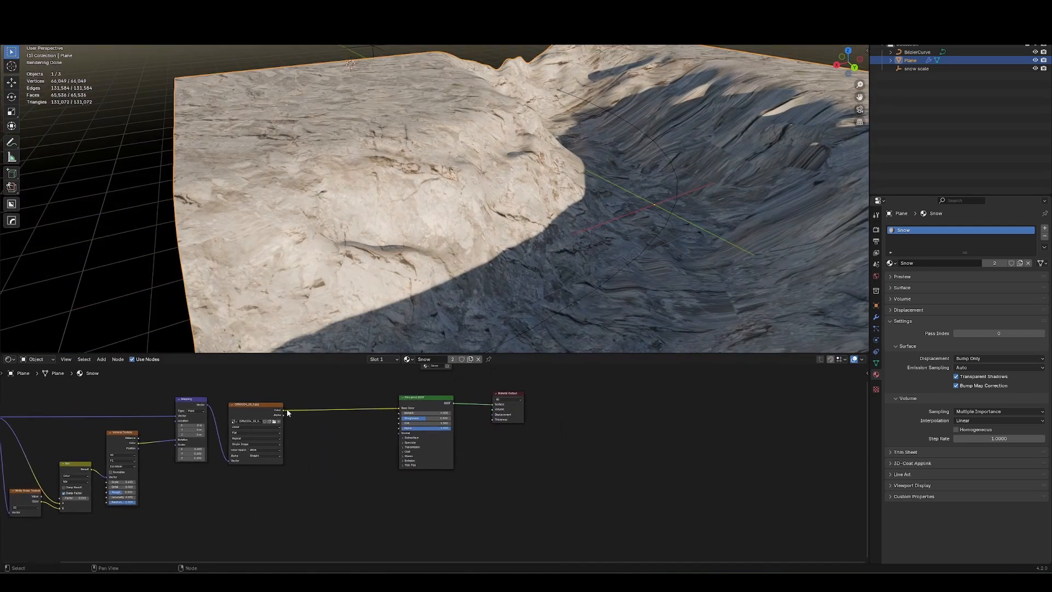
- Add a Displacement node with the cliff image's Color as its Height and connect it to the Material Output's Displacement input
{"action": "left_click_drag", "start_coordinate": [285, 411], "coordinate": [405, 470]}
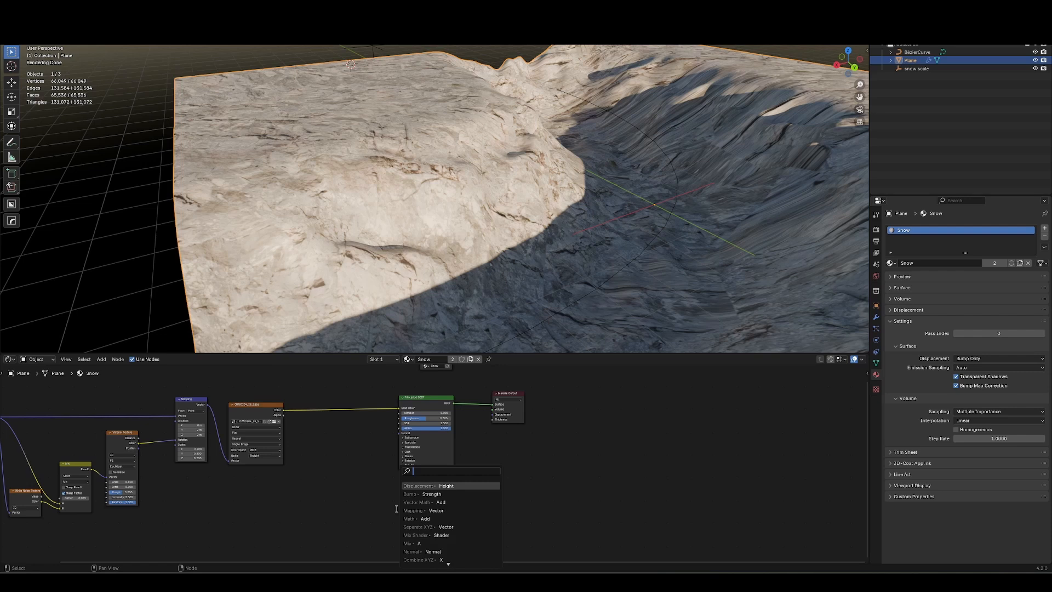
{"action": "key", "text": "Return"}
{"action": "left_click", "coordinate": [422, 488]}
{"action": "middle_click_drag", "start_coordinate": [422, 505], "coordinate": [409, 524]}
{"action": "scroll", "coordinate": [408, 523], "scroll_direction": "up", "scroll_amount": 2}
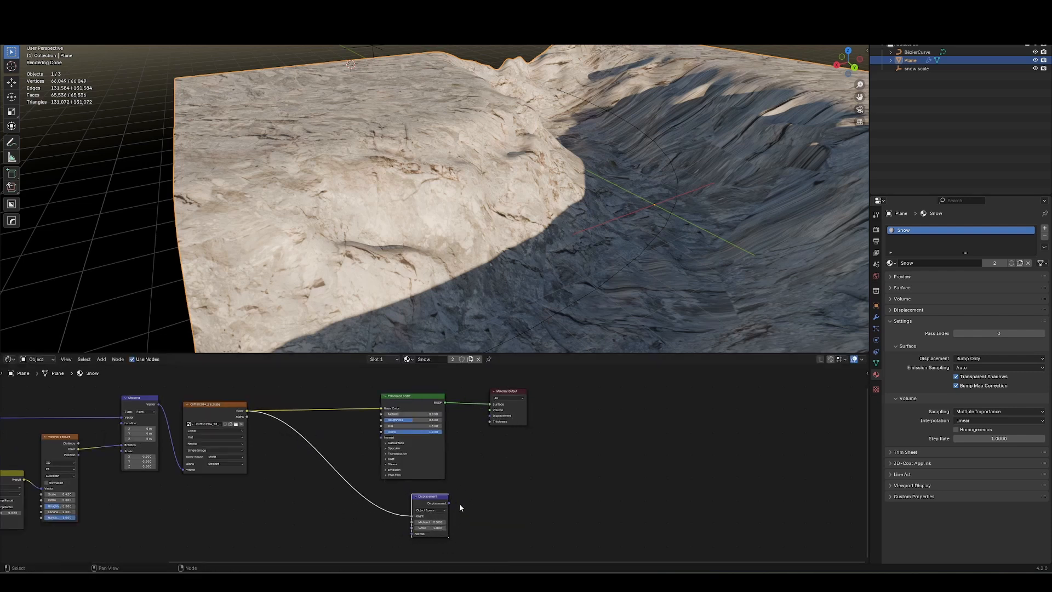
{"action": "left_click_drag", "start_coordinate": [449, 503], "coordinate": [489, 415]}
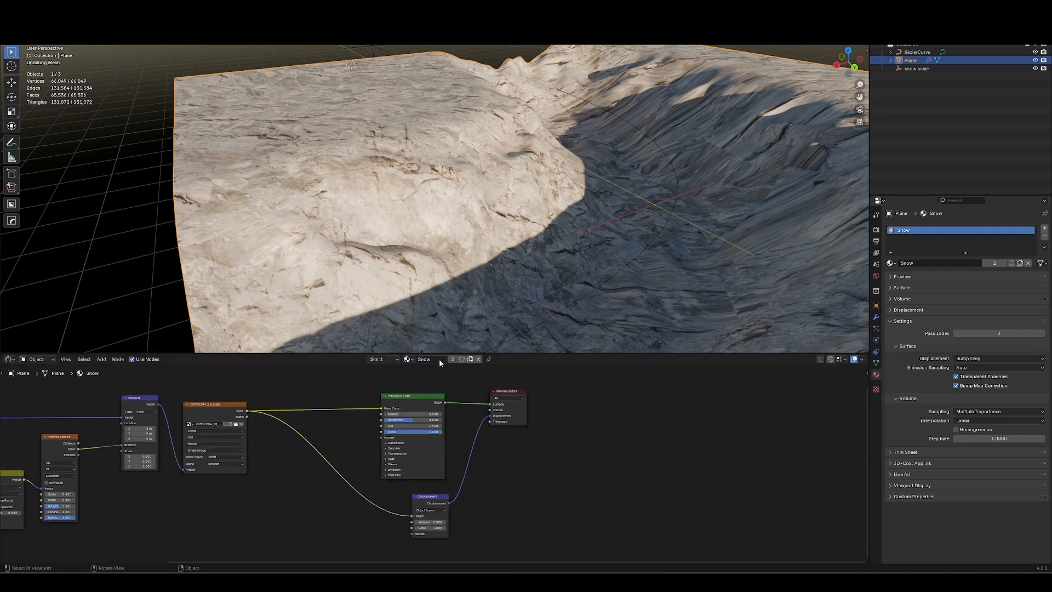
- Switch the material's displacement method to Displacement and Bump
{"action": "left_click", "coordinate": [904, 321]}
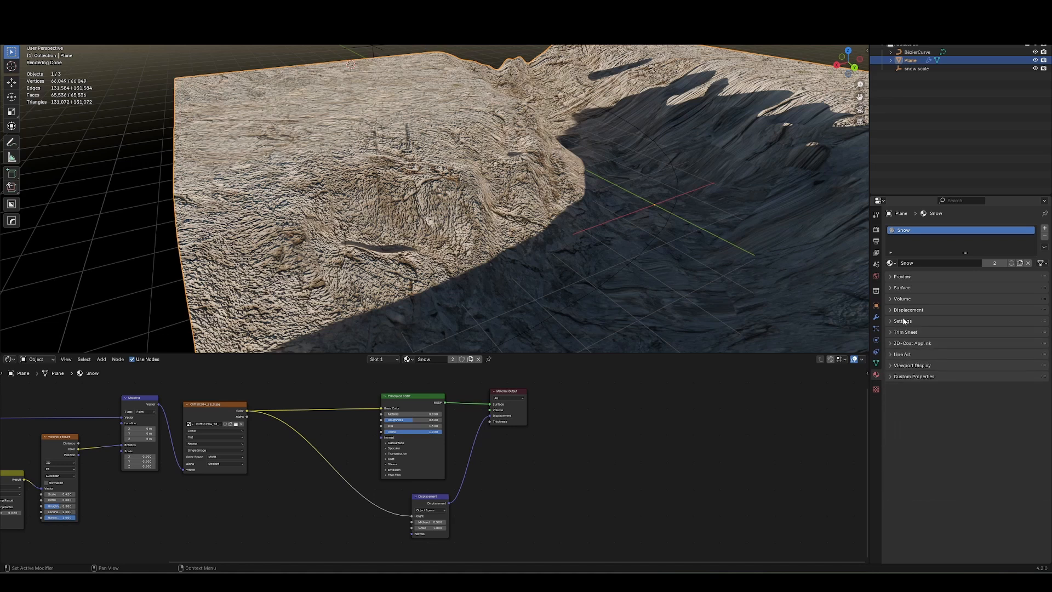
{"action": "left_click", "coordinate": [905, 321]}
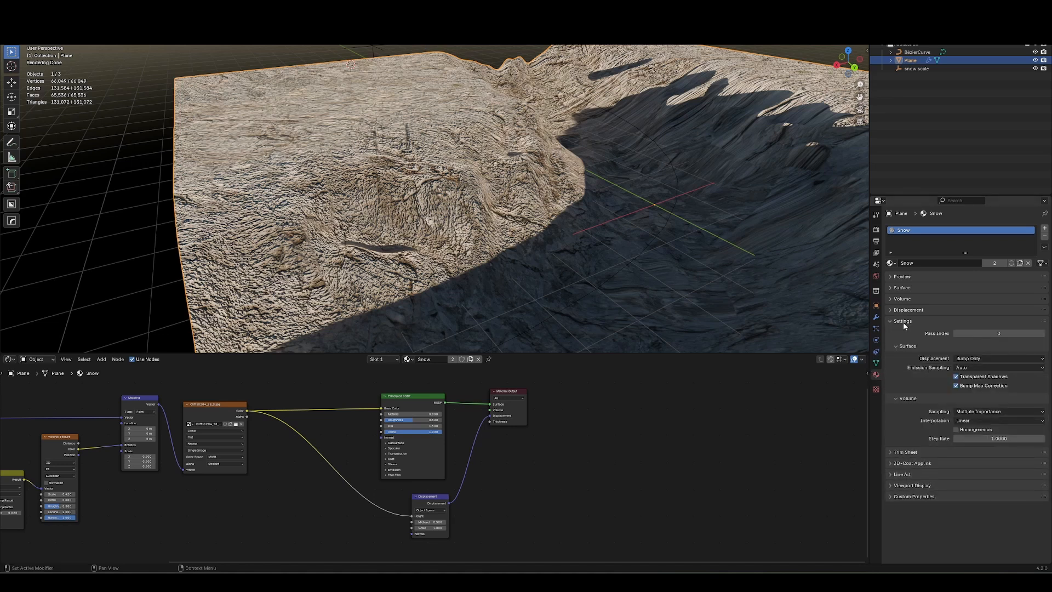
{"action": "left_click", "coordinate": [995, 359]}
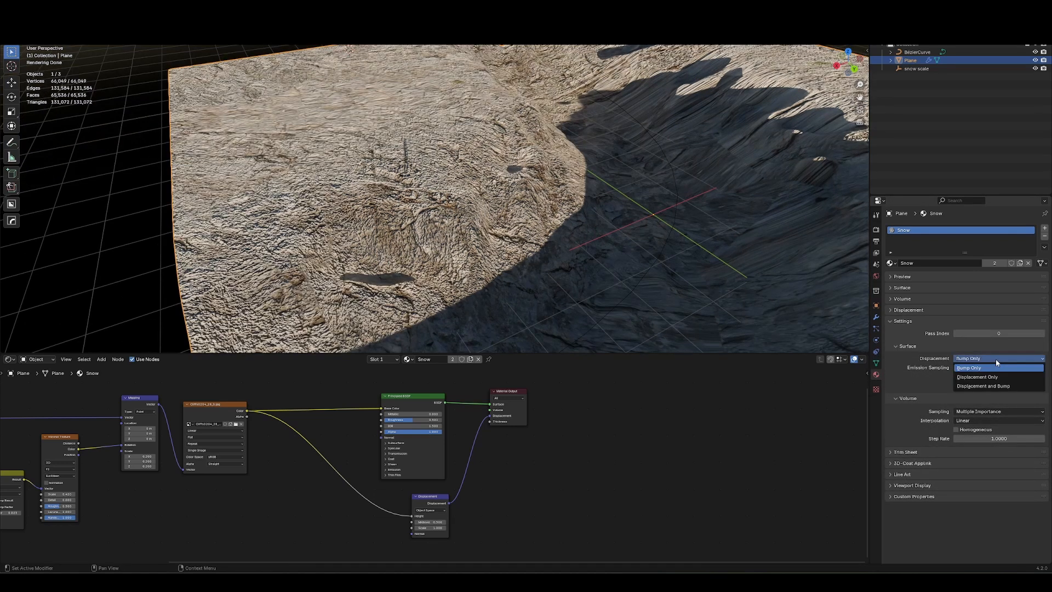
{"action": "left_click", "coordinate": [986, 386]}
- Apply subdivision level 1 to the terrain and toggle the Subdivision modifier's Adaptive Subdivision off and on again
{"action": "left_click", "coordinate": [876, 316]}
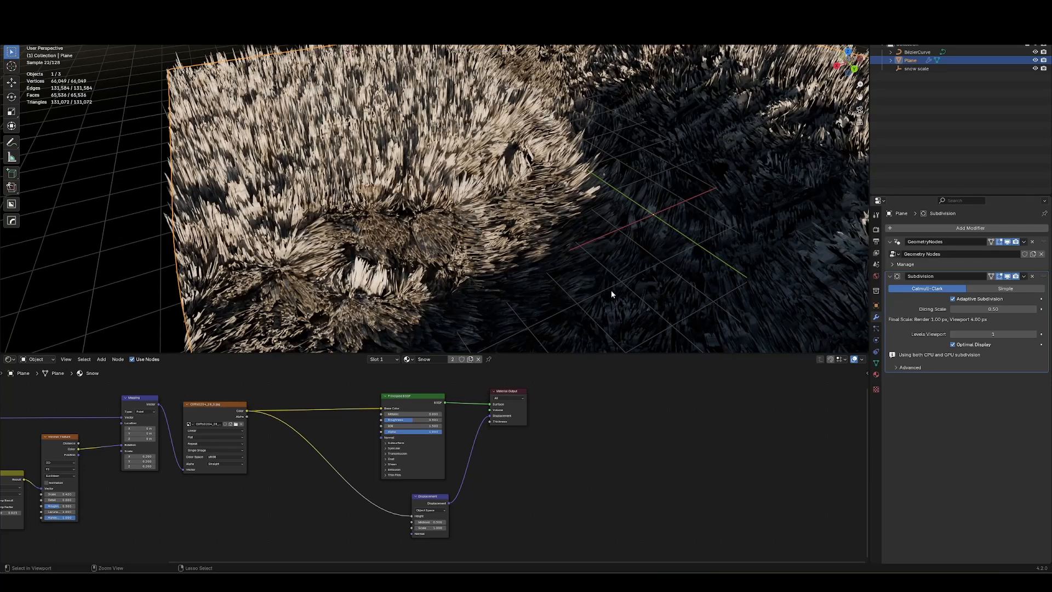
{"action": "key", "text": "ctrl+1"}
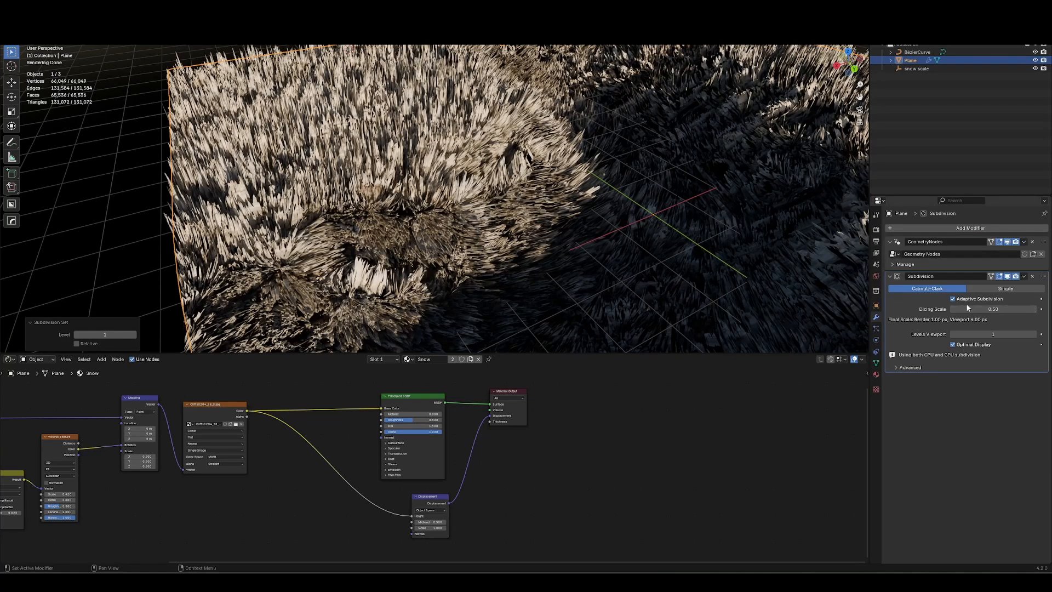
{"action": "left_click", "coordinate": [952, 299]}
{"action": "left_click", "coordinate": [953, 299]}
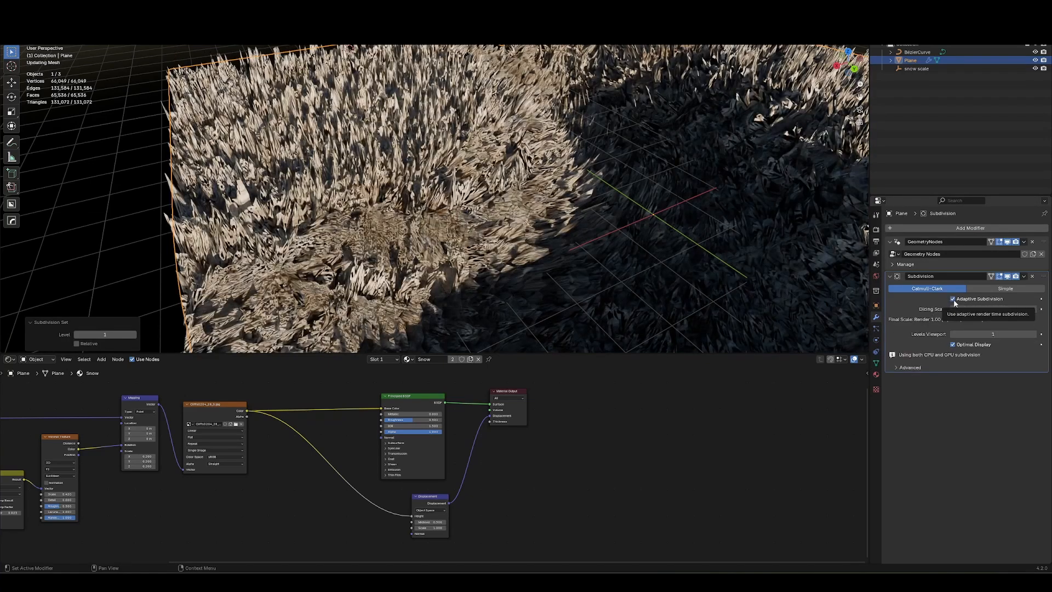
- Set the Displacement node's Scale to 0.02
{"action": "middle_click_drag", "start_coordinate": [488, 499], "coordinate": [477, 414]}
{"action": "scroll", "coordinate": [442, 432], "scroll_direction": "up", "scroll_amount": 8}
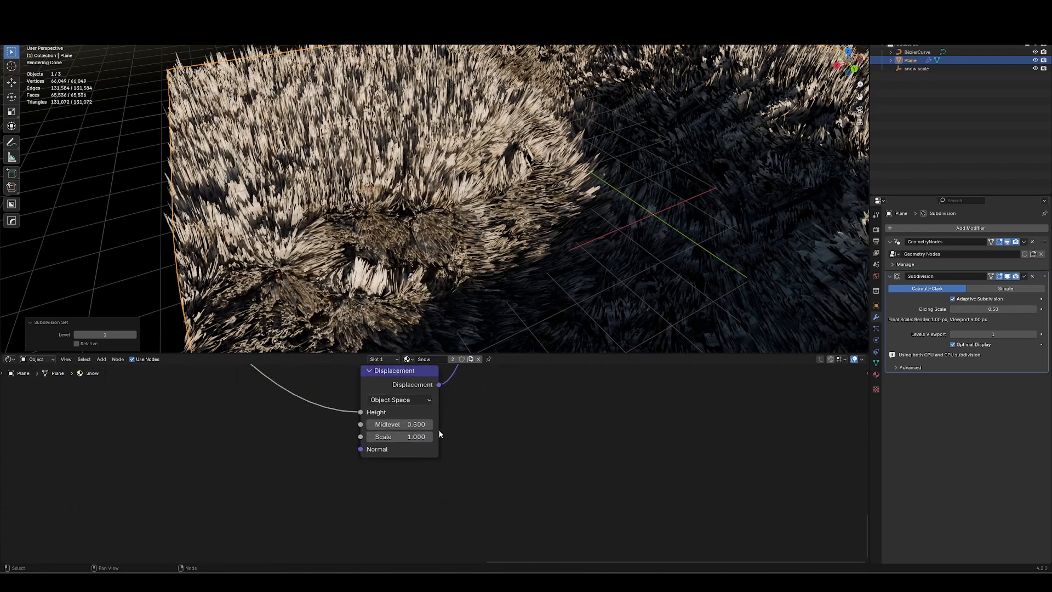
{"action": "left_click", "coordinate": [408, 433]}
{"action": "type", "text": ".02"}
{"action": "key", "text": "Return"}
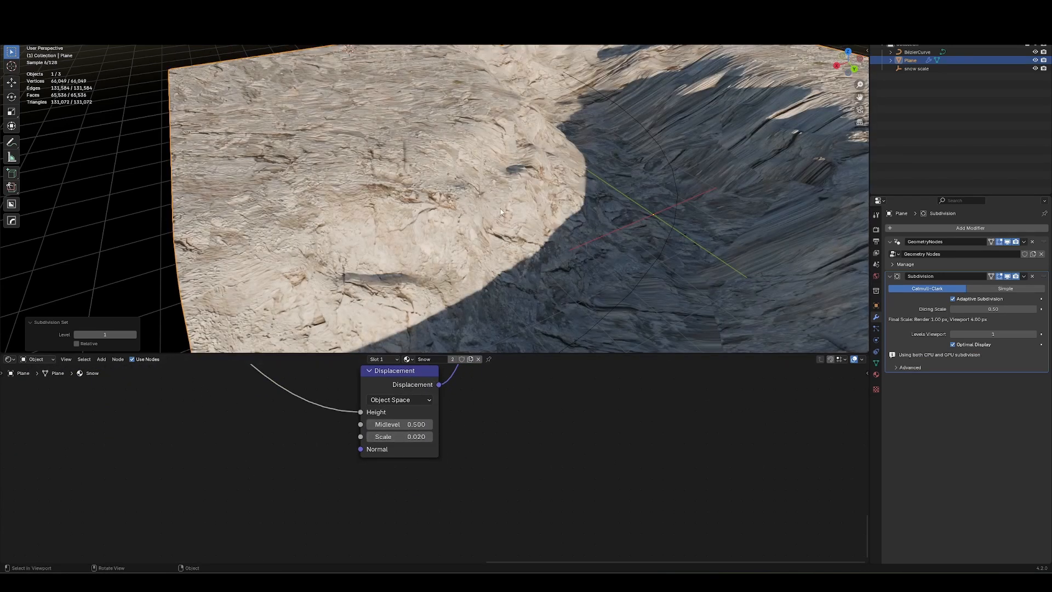
- Try cutting the cliff image's link to the Principled BSDF's Base Color to inspect the displacement without the texture
{"action": "scroll", "coordinate": [475, 390], "scroll_direction": "down", "scroll_amount": 4}
{"action": "middle_click_drag", "start_coordinate": [475, 383], "coordinate": [466, 534]}
{"action": "right_click_drag", "start_coordinate": [316, 481], "coordinate": [323, 438], "text": "ctrl"}
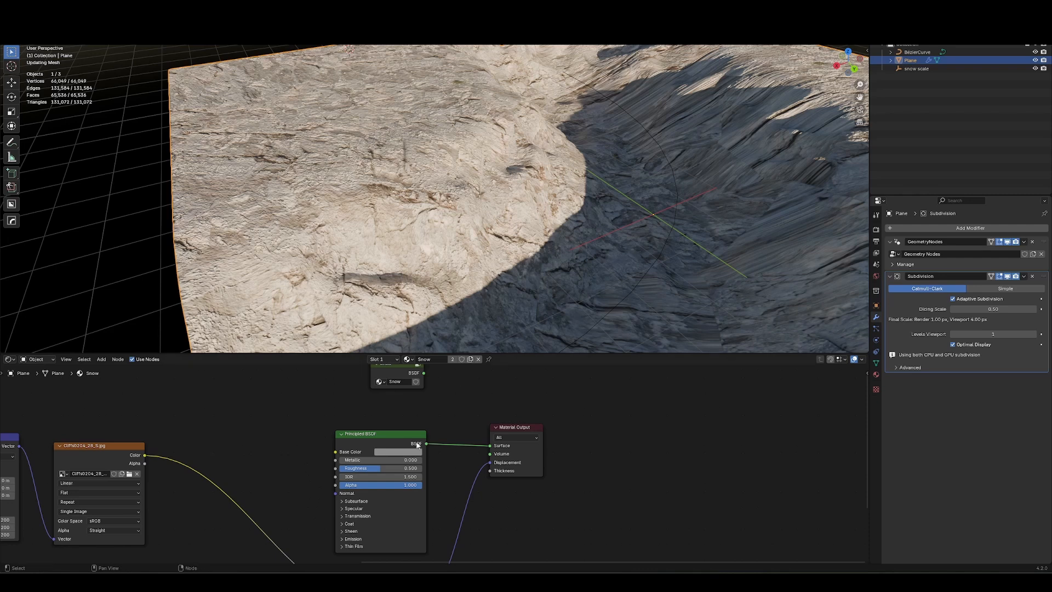
{"action": "middle_click_drag", "start_coordinate": [488, 296], "coordinate": [607, 239]}
{"action": "middle_click_drag", "start_coordinate": [605, 279], "coordinate": [562, 323]}
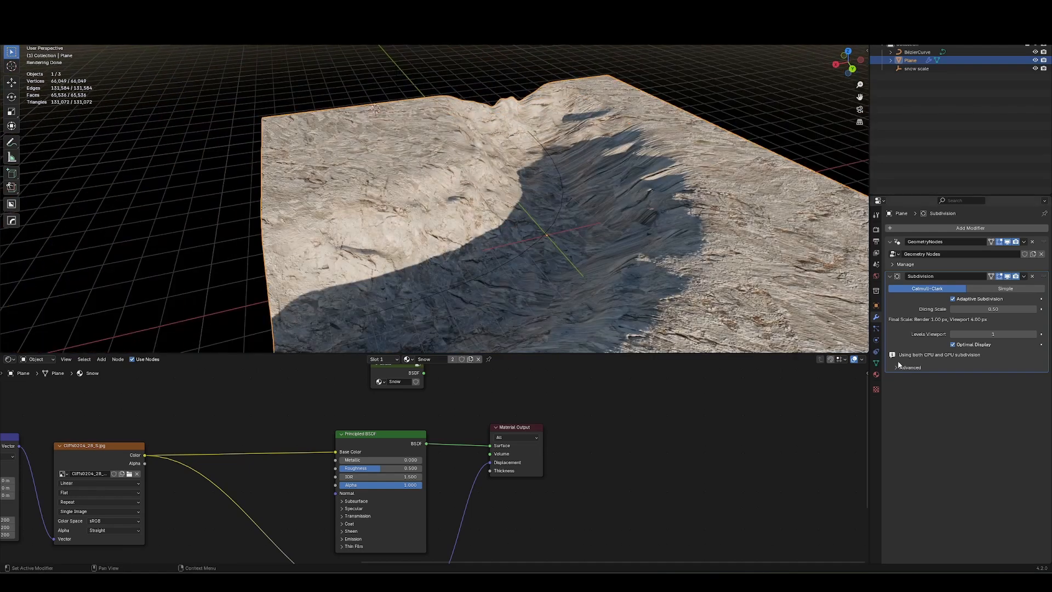
- Set the material's displacement method to Bump Only and inspect the rendered cliff surface
{"action": "left_click", "coordinate": [876, 375]}
{"action": "left_click", "coordinate": [997, 358]}
{"action": "left_click", "coordinate": [982, 368]}
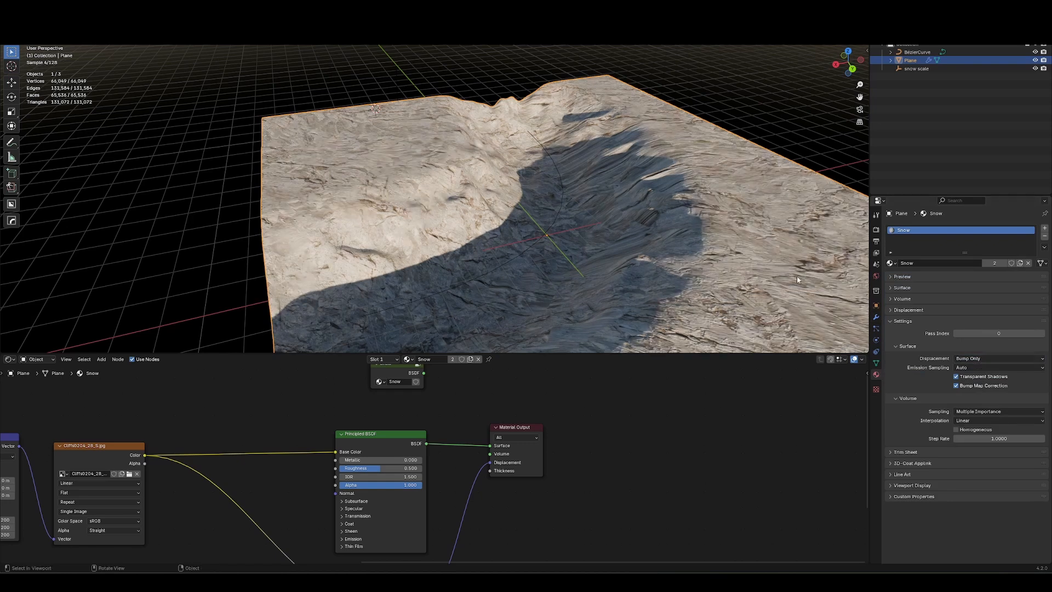
{"action": "middle_click_drag", "start_coordinate": [660, 247], "coordinate": [692, 236]}
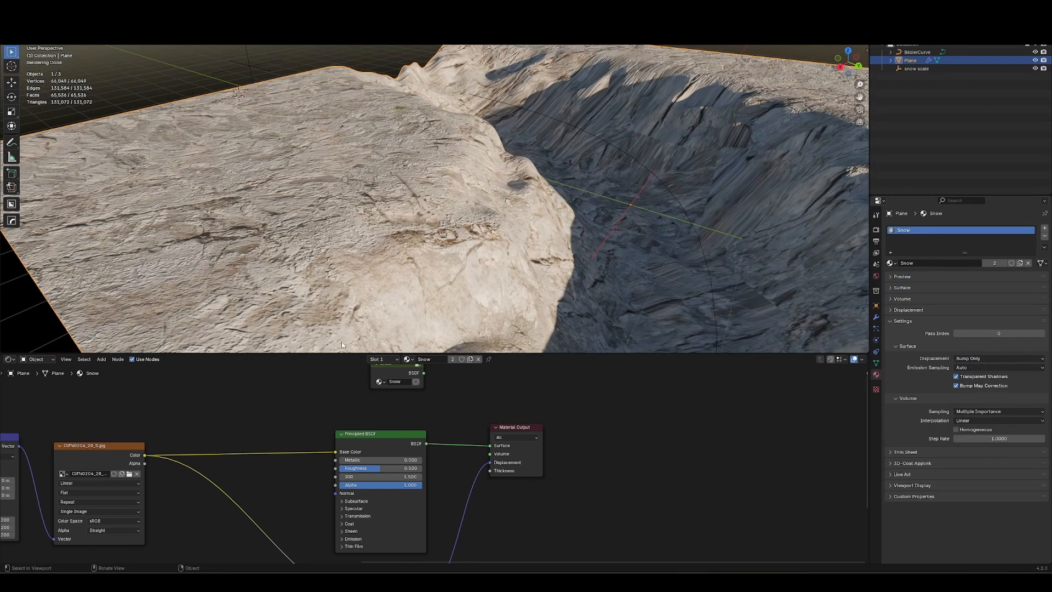
{"action": "middle_click_drag", "start_coordinate": [505, 250], "coordinate": [543, 265]}
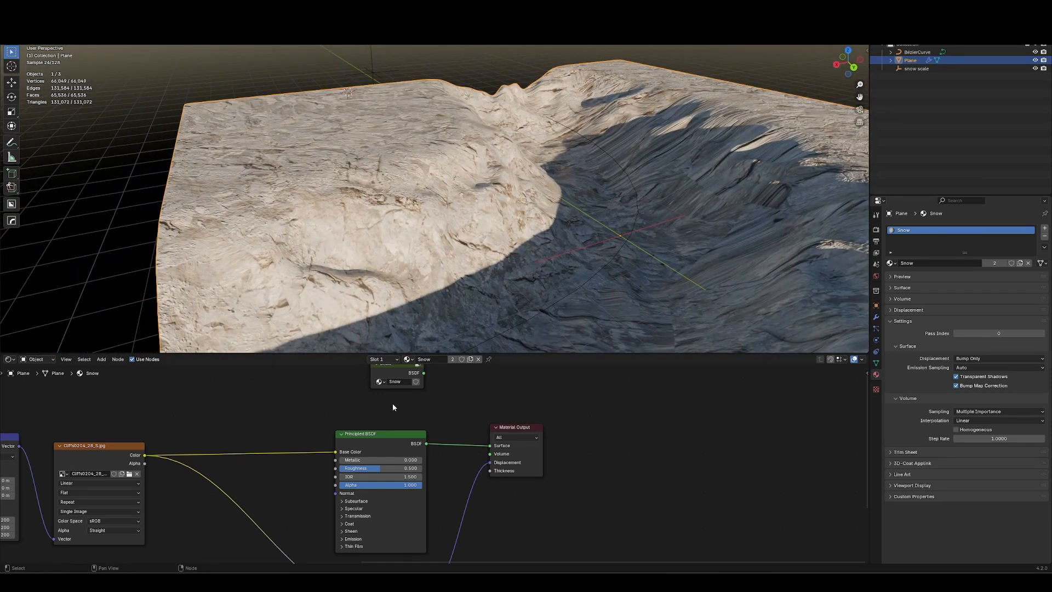
- Spread the cliff image, Principled BSDF and Material Output nodes apart and insert a Color Ramp between the image and Base Color
{"action": "left_click_drag", "start_coordinate": [393, 403], "coordinate": [609, 470]}
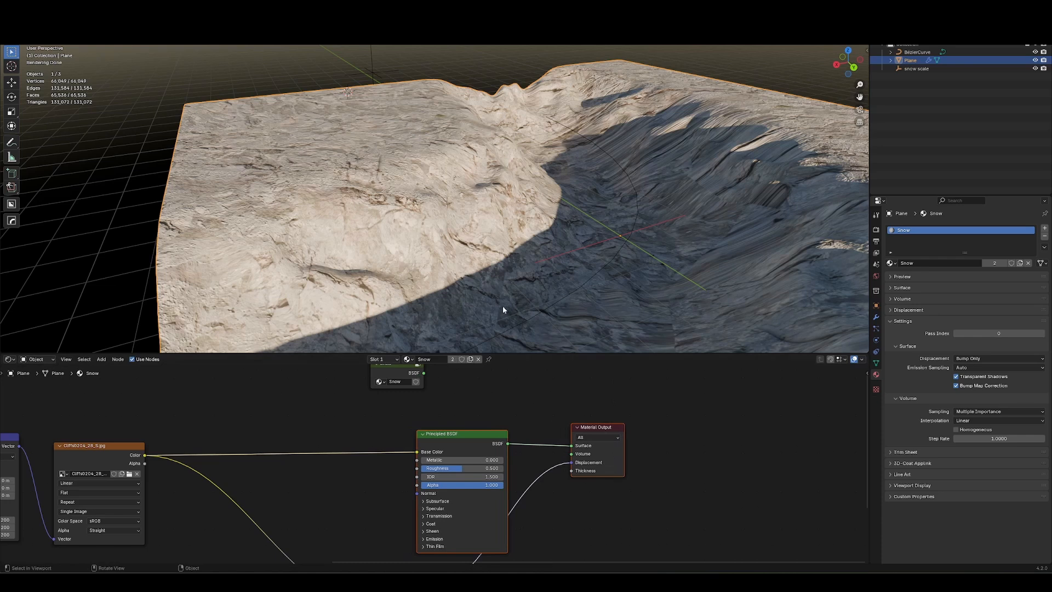
{"action": "middle_click_drag", "start_coordinate": [551, 200], "coordinate": [561, 215]}
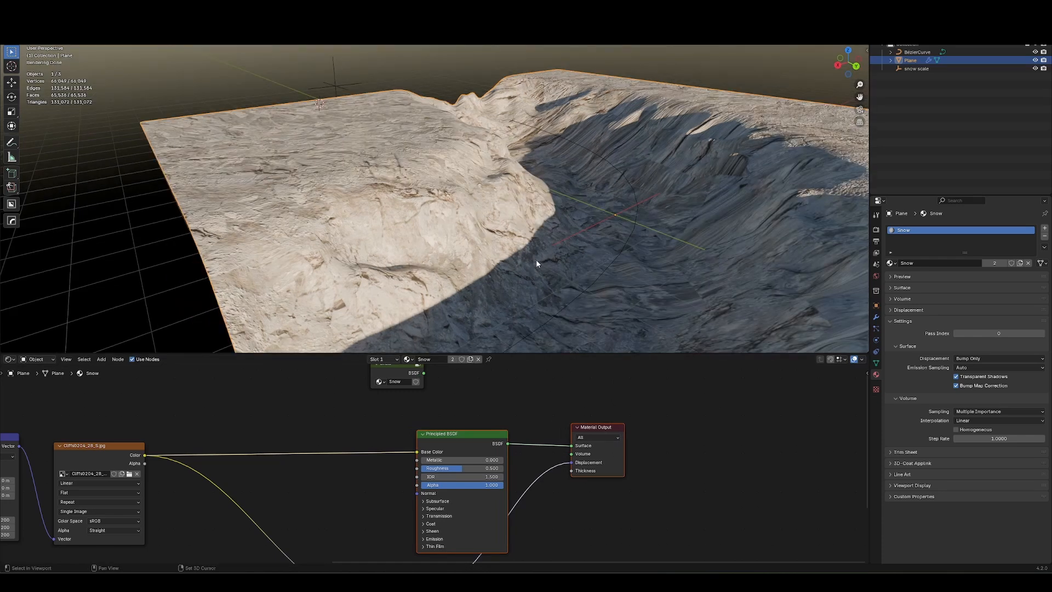
{"action": "middle_click_drag", "start_coordinate": [541, 261], "coordinate": [566, 264]}
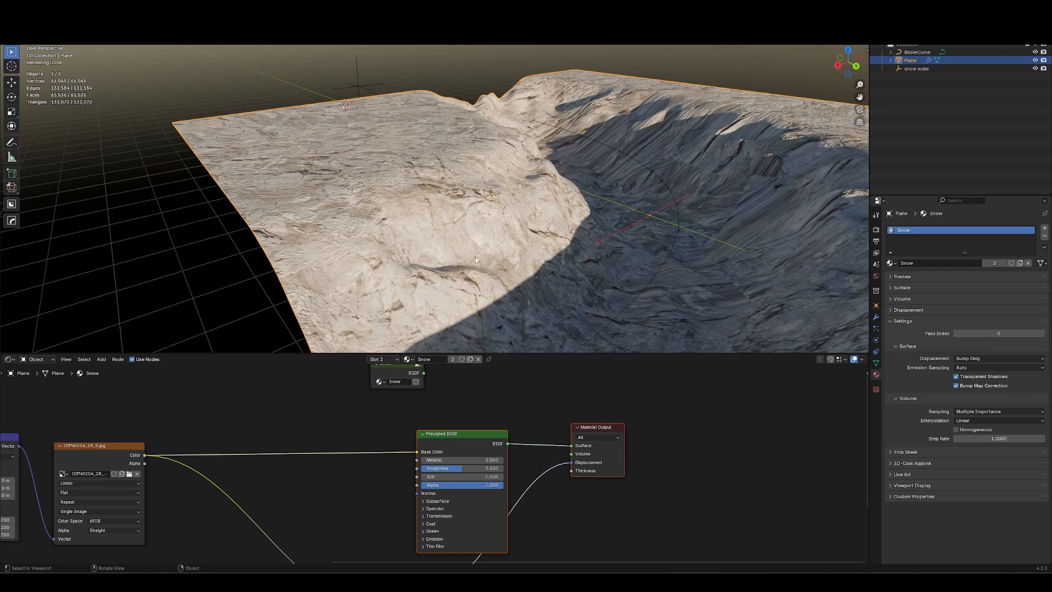
{"action": "left_click_drag", "start_coordinate": [114, 442], "coordinate": [99, 435]}
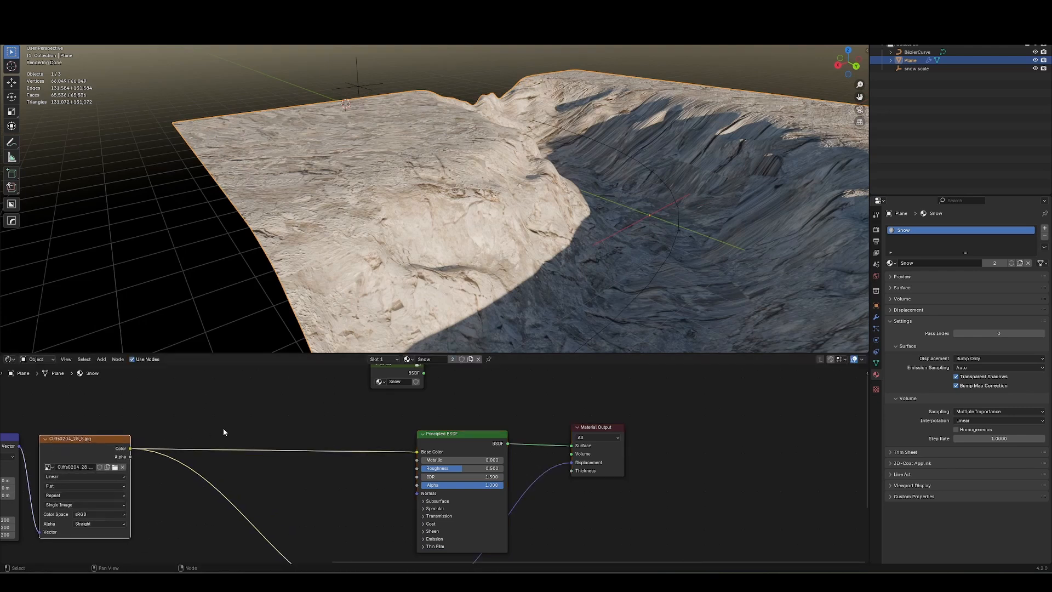
{"action": "middle_click_drag", "start_coordinate": [464, 280], "coordinate": [438, 307]}
{"action": "key", "text": "shift+a"}
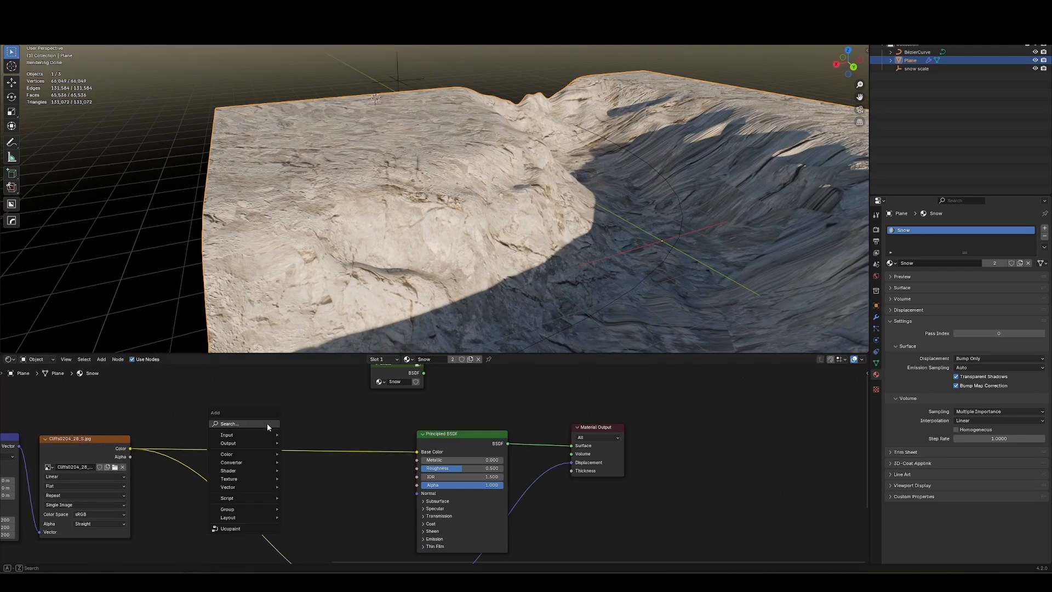
{"action": "type", "text": "ramp"}
{"action": "key", "text": "Return"}
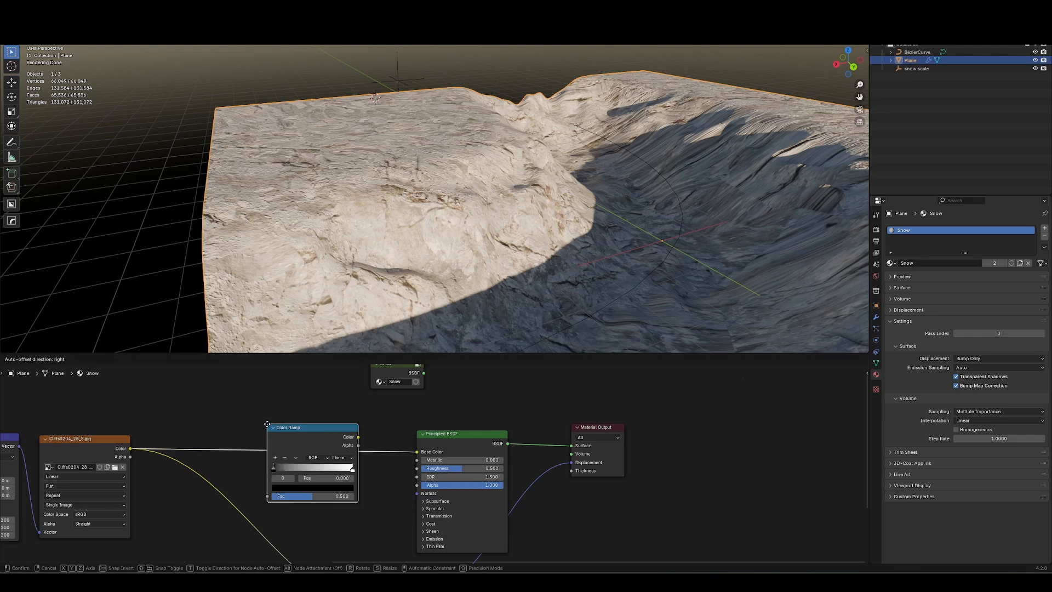
{"action": "left_click", "coordinate": [267, 428]}
- Darken the Color Ramp's white stop to a dark grey and move its black stop to about 0.14
{"action": "left_click", "coordinate": [294, 490]}
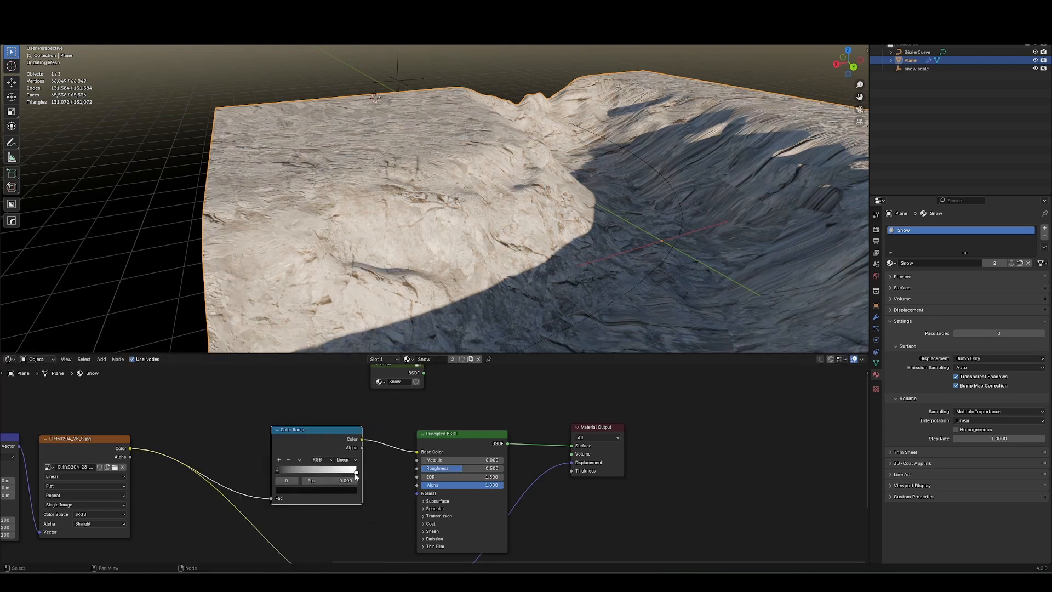
{"action": "left_click", "coordinate": [356, 472]}
{"action": "left_click", "coordinate": [351, 491]}
{"action": "left_click_drag", "start_coordinate": [353, 393], "coordinate": [352, 418]}
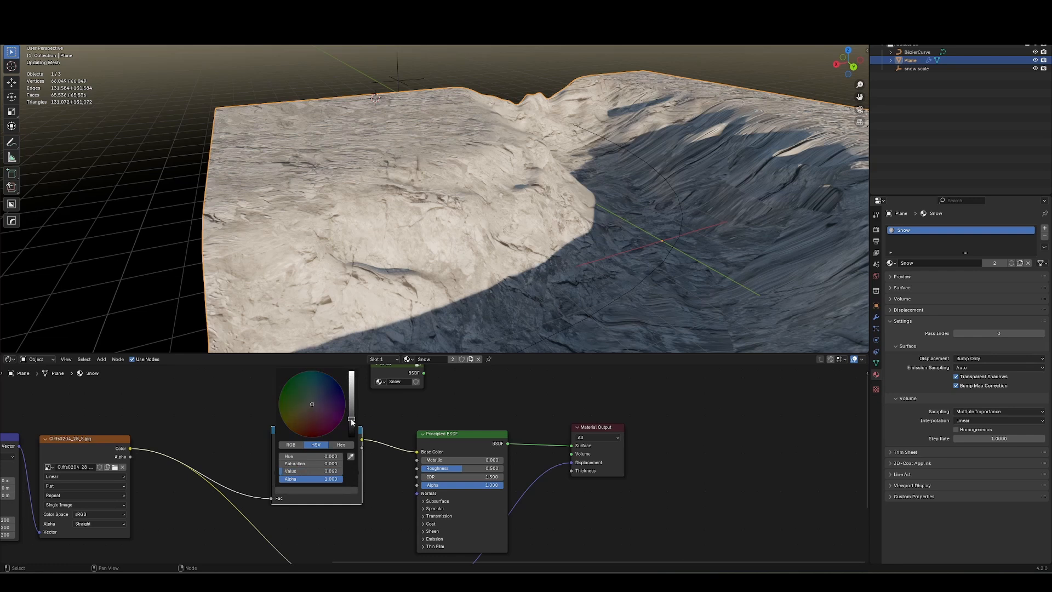
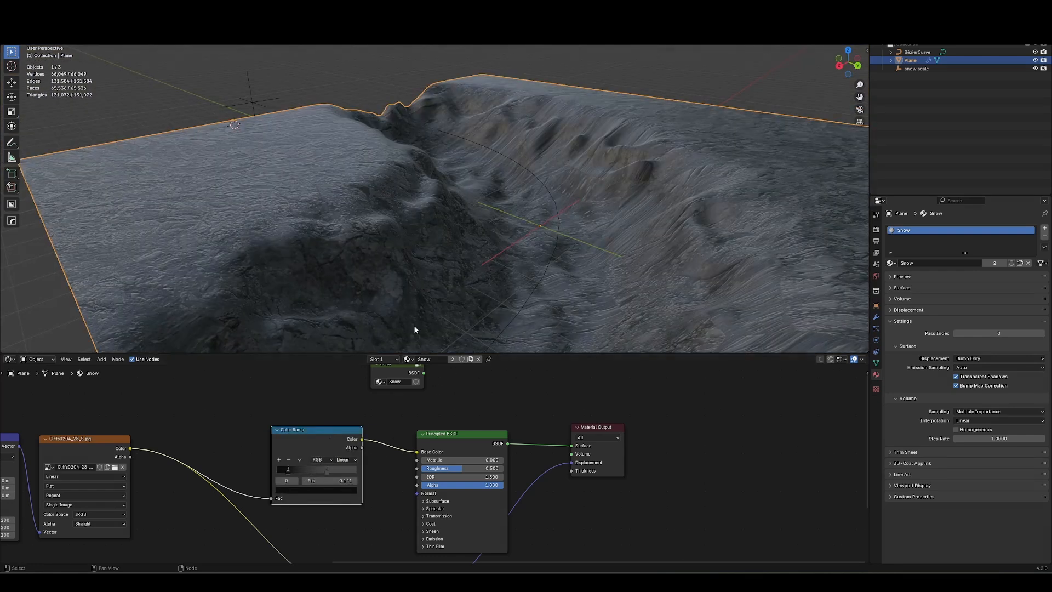
{"action": "middle_click_drag", "start_coordinate": [530, 247], "coordinate": [618, 252]}
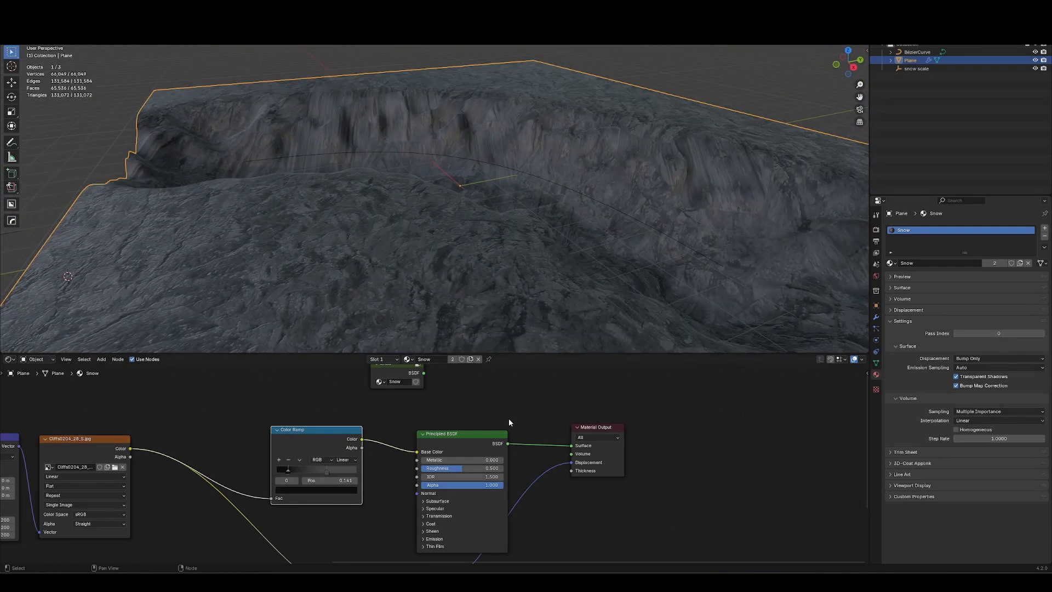
- Group all cliff material nodes except the Material Output and name the node group Rock
{"action": "scroll", "coordinate": [508, 419], "scroll_direction": "down", "scroll_amount": 5}
{"action": "left_click_drag", "start_coordinate": [100, 469], "coordinate": [444, 536]}
{"action": "key", "text": "ctrl+g"}
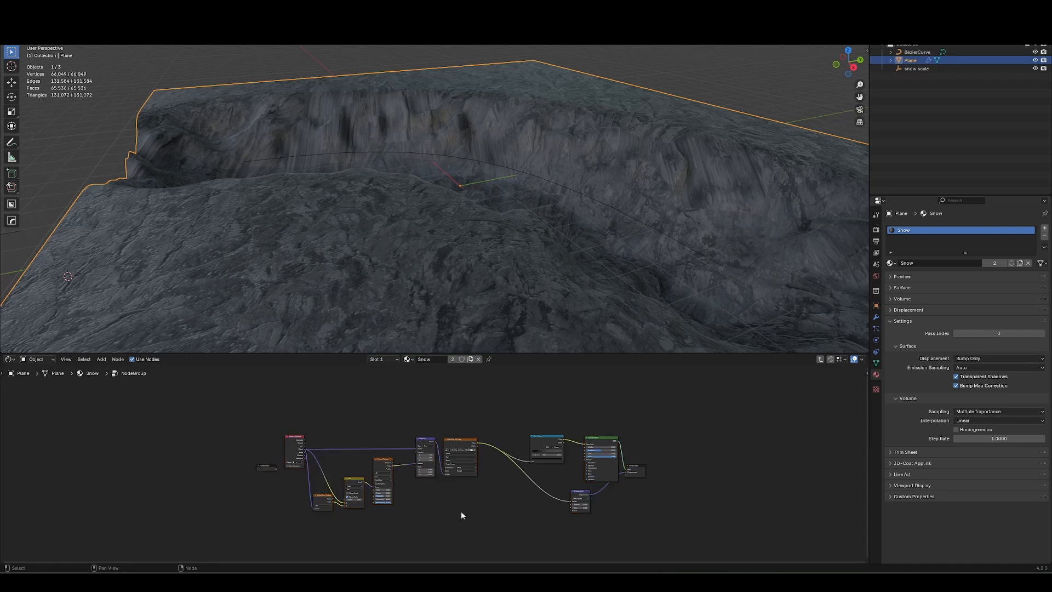
{"action": "key", "text": "Tab"}
{"action": "scroll", "coordinate": [364, 499], "scroll_direction": "up", "scroll_amount": 4}
{"action": "double_click", "coordinate": [162, 531]}
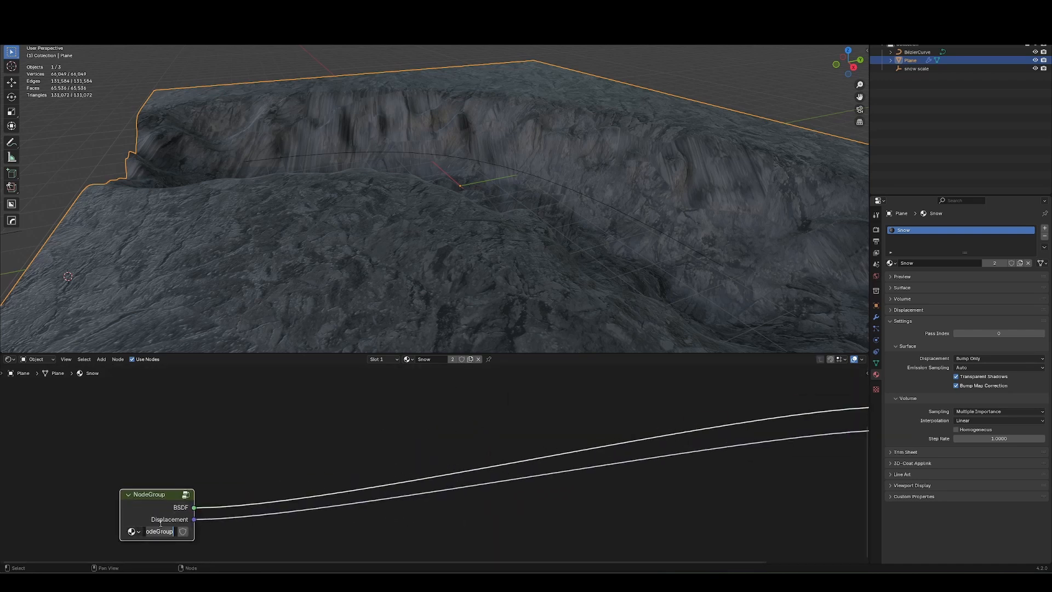
{"action": "type", "text": "Rock"}
{"action": "key", "text": "Return"}
- Bring the Rock group and Material Output together beside the Snow group and save the file
{"action": "scroll", "coordinate": [274, 441], "scroll_direction": "down", "scroll_amount": 5}
{"action": "key", "text": "g"}
{"action": "left_click", "coordinate": [592, 464]}
{"action": "middle_click_drag", "start_coordinate": [591, 465], "coordinate": [451, 502]}
{"action": "left_click", "coordinate": [451, 500]}
{"action": "scroll", "coordinate": [454, 483], "scroll_direction": "up", "scroll_amount": 3}
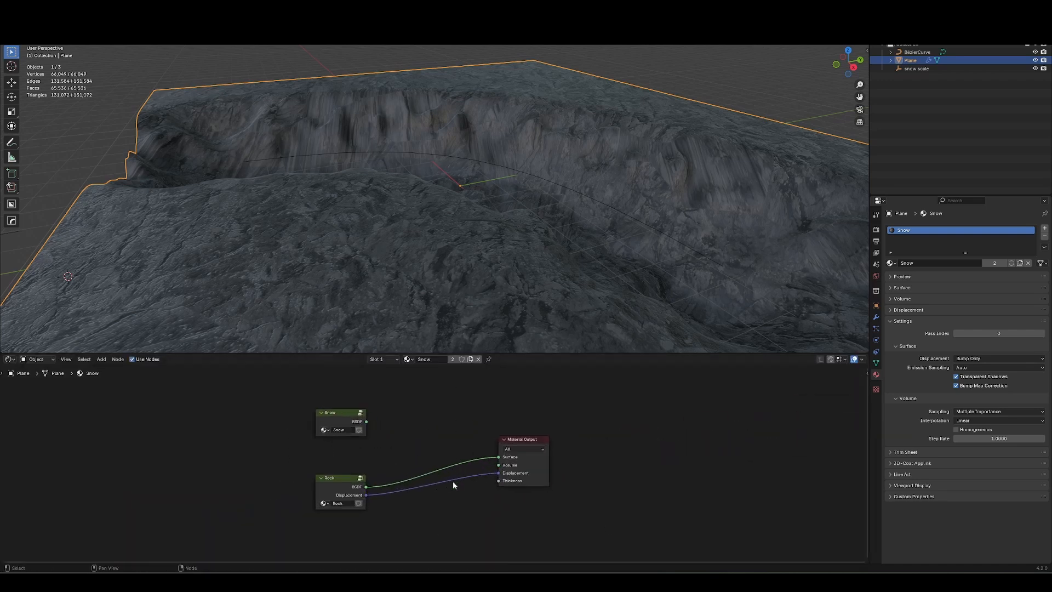
{"action": "middle_click_drag", "start_coordinate": [493, 329], "coordinate": [459, 244]}
{"action": "key", "text": "ctrl+s"}
{"action": "middle_click_drag", "start_coordinate": [372, 449], "coordinate": [311, 468]}
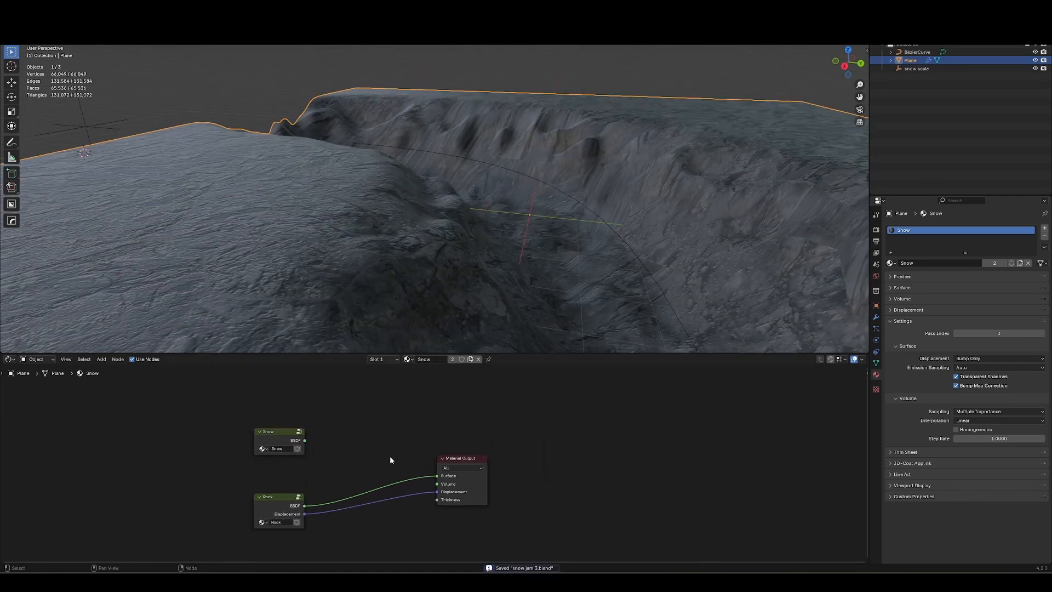
{"action": "mouse_move", "coordinate": [422, 274]}
{"action": "middle_mouse_down"}
{"action": "mouse_move", "coordinate": [406, 274]}
{"action": "mouse_move", "coordinate": [465, 258]}
{"action": "mouse_move", "coordinate": [438, 285]}
{"action": "middle_mouse_up"}
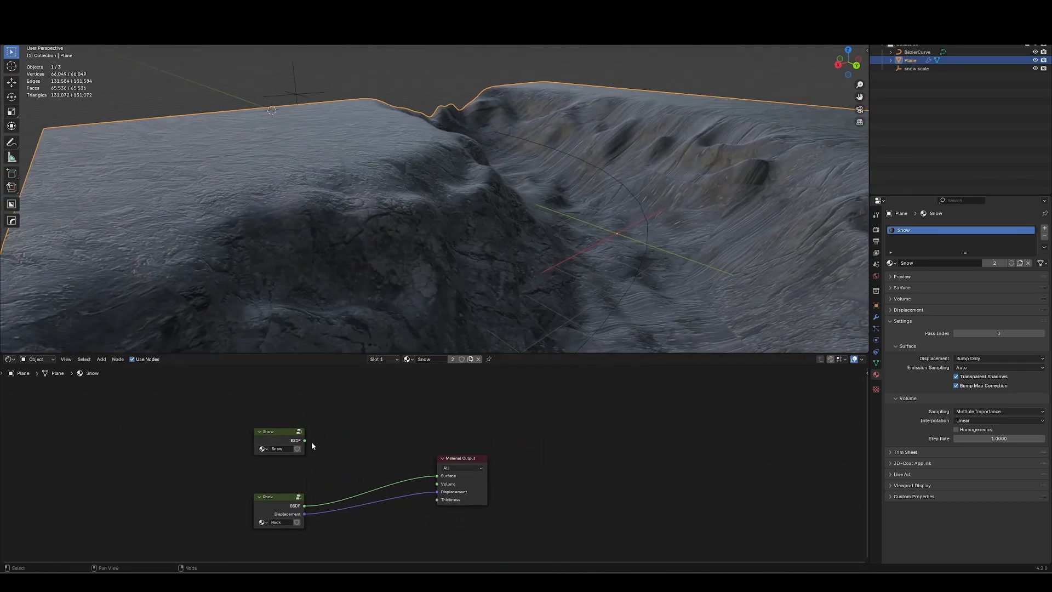
{"action": "left_click", "coordinate": [302, 441]}
{"action": "left_click", "coordinate": [352, 430]}
{"action": "key", "text": "shift+a"}
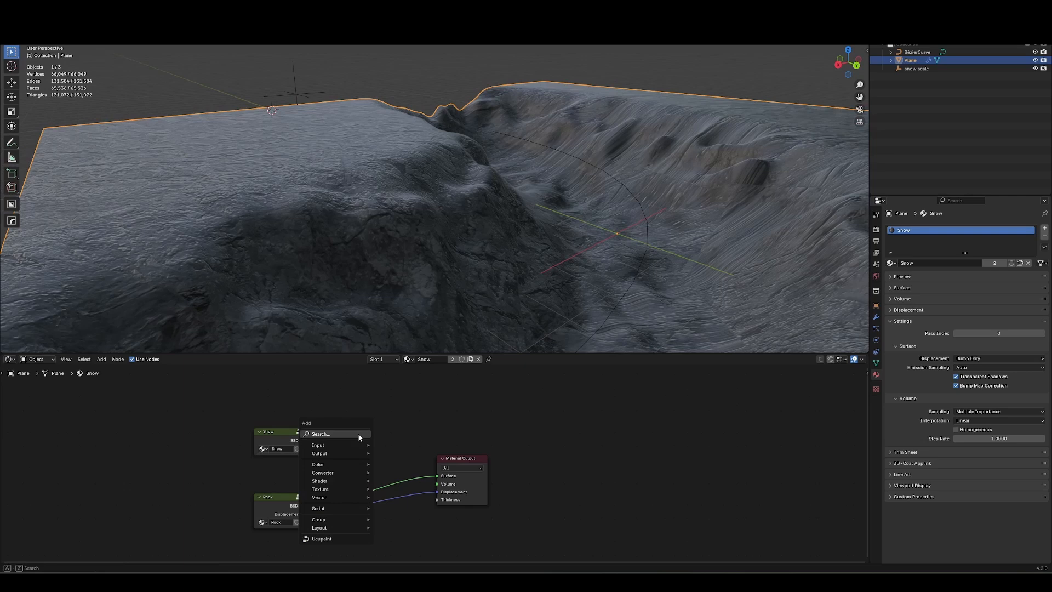
{"action": "key", "text": "Escape"}
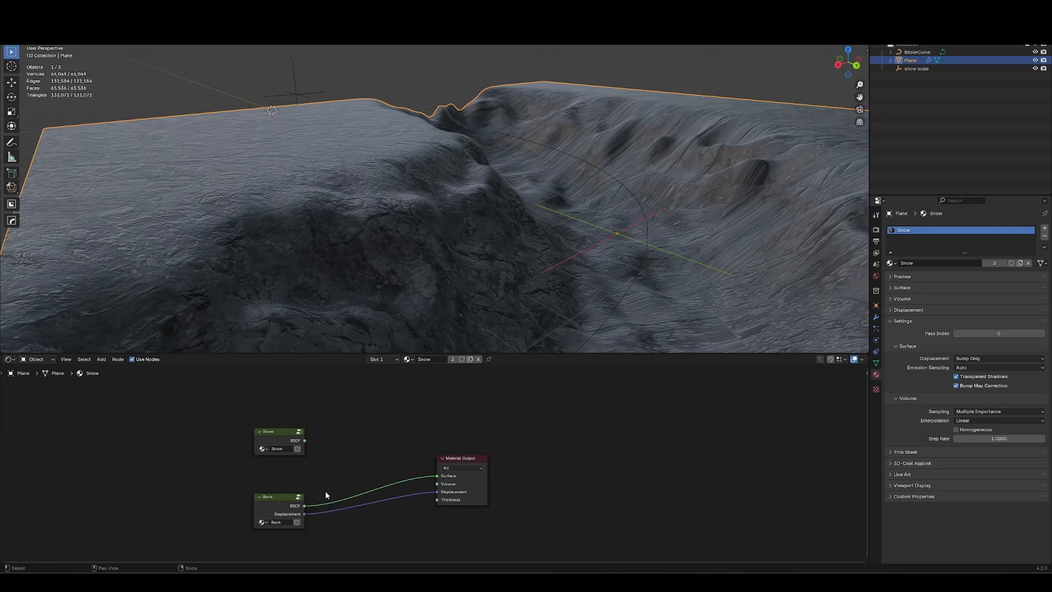
- Combine the Snow and Rock groups with a Mix Shader feeding the Material Output's Surface, and space out the nodes
{"action": "right_click_drag", "start_coordinate": [274, 437], "coordinate": [276, 521], "text": "ctrl+shift"}
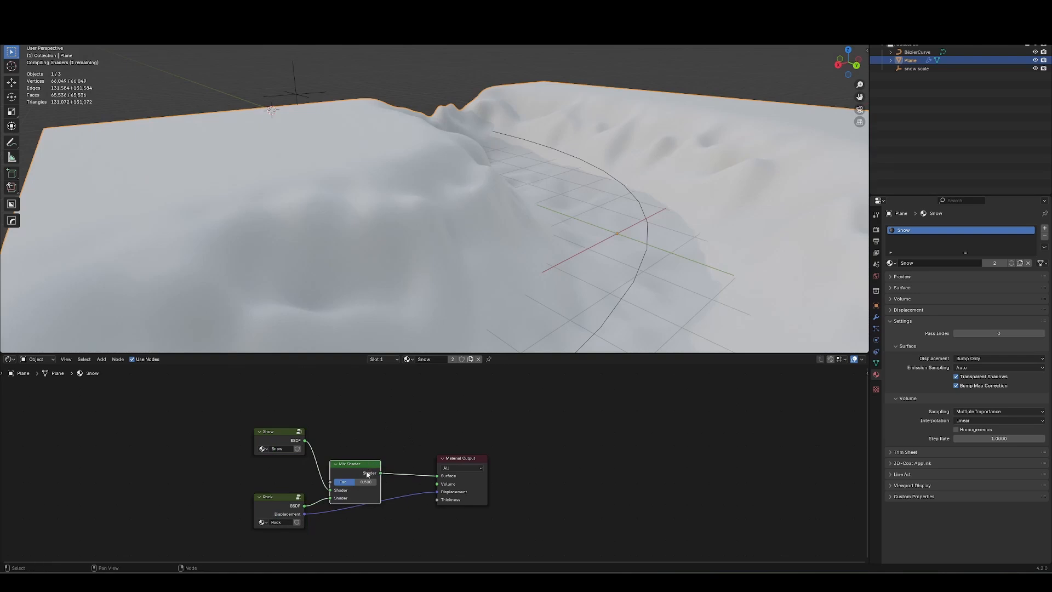
{"action": "left_click_drag", "start_coordinate": [368, 474], "coordinate": [398, 452]}
{"action": "left_click", "coordinate": [464, 459]}
{"action": "key", "text": "g"}
{"action": "left_click", "coordinate": [484, 439]}
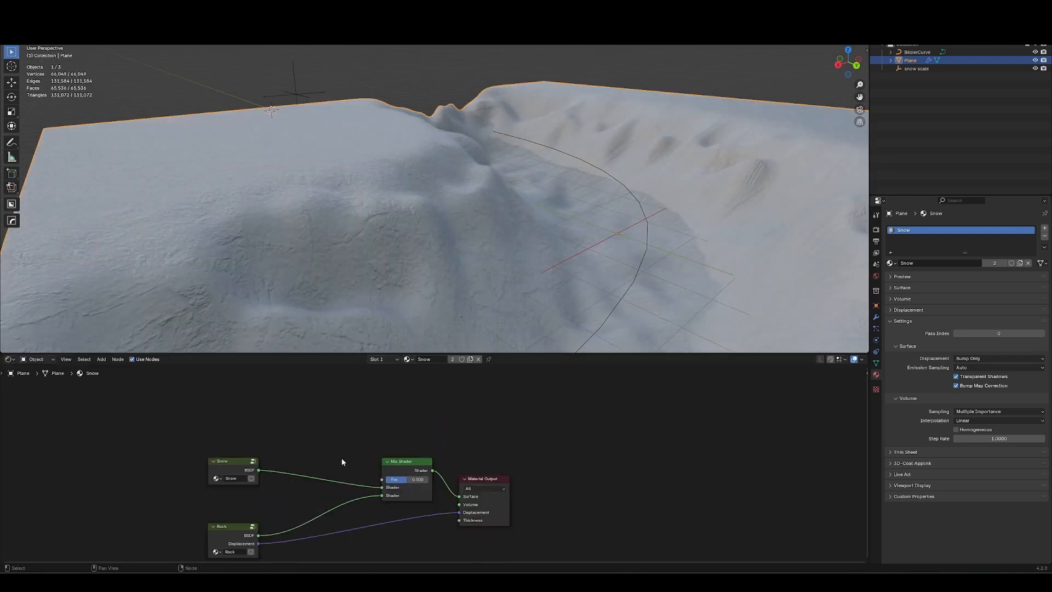
- Add a Geometry node above the Snow group and connect its Normal output to the Mix Shader's Fac
{"action": "middle_click_drag", "start_coordinate": [323, 433], "coordinate": [344, 466]}
{"action": "key", "text": "shift+a"}
{"action": "mouse_move", "coordinate": [344, 469]}
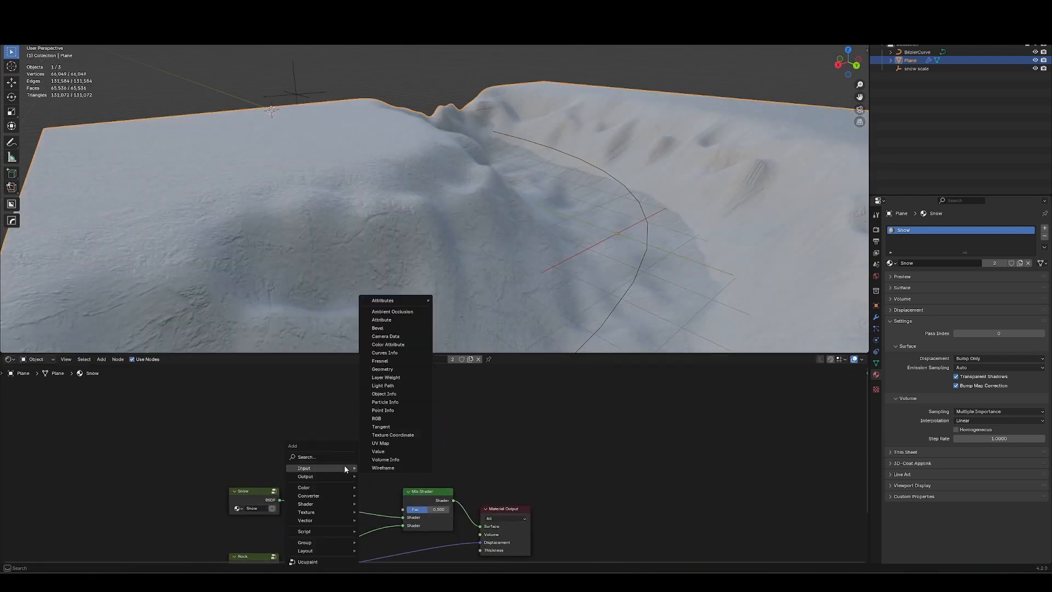
{"action": "type", "text": "geom"}
{"action": "key", "text": "Return"}
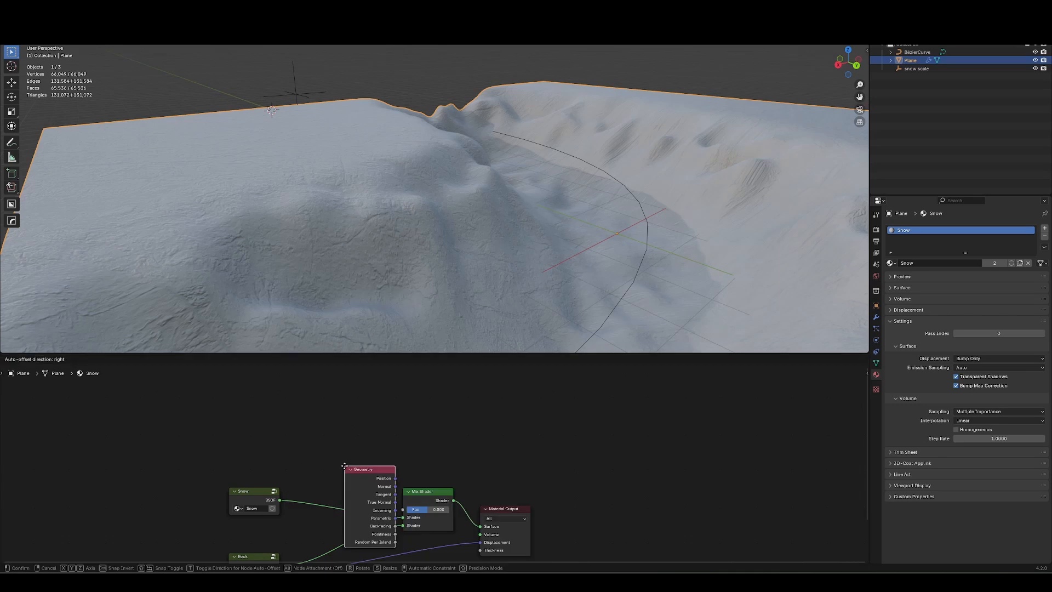
{"action": "left_click", "coordinate": [310, 432]}
{"action": "middle_click_drag", "start_coordinate": [283, 412], "coordinate": [258, 410]}
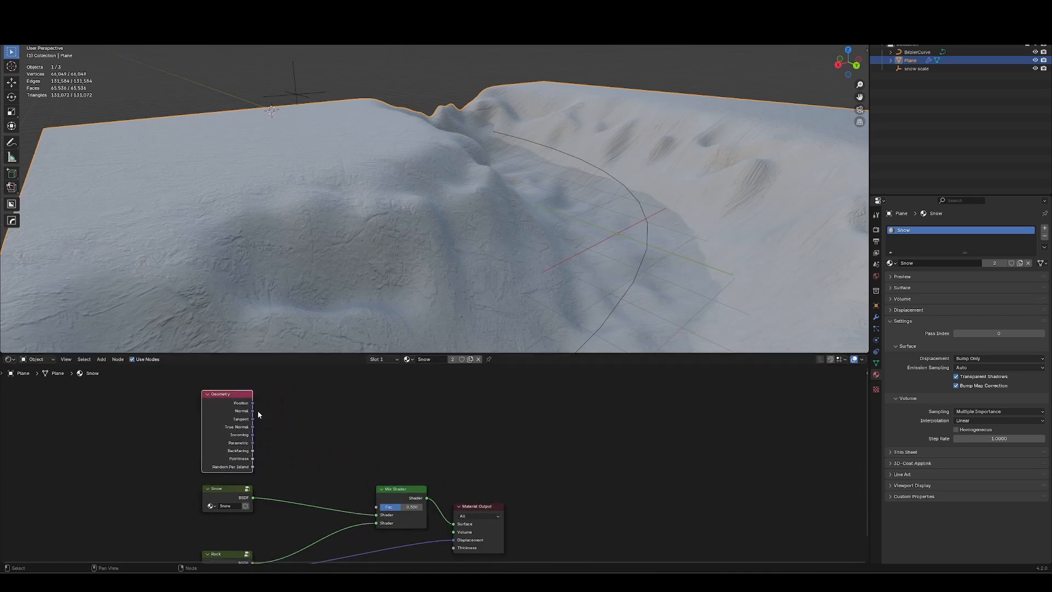
{"action": "mouse_move", "coordinate": [253, 411]}
{"action": "left_mouse_down"}
{"action": "mouse_move", "coordinate": [325, 409]}
{"action": "mouse_move", "coordinate": [376, 507]}
{"action": "left_mouse_up"}
- Insert a Separate XYZ node after the Geometry Normal and connect its Z output to the Mix Shader's Fac
{"action": "key", "text": "shift+a"}
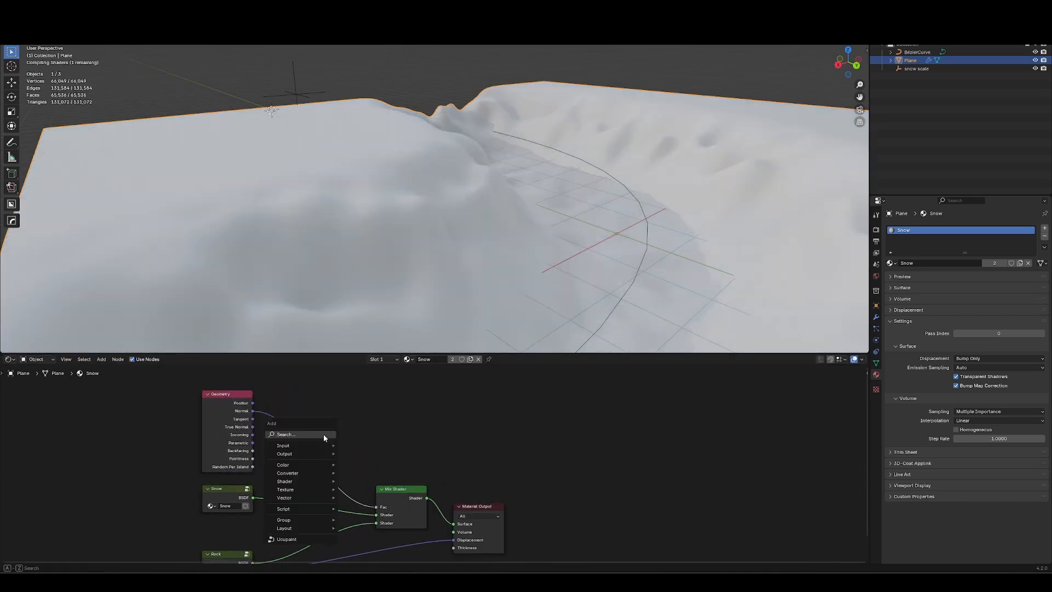
{"action": "type", "text": "separate"}
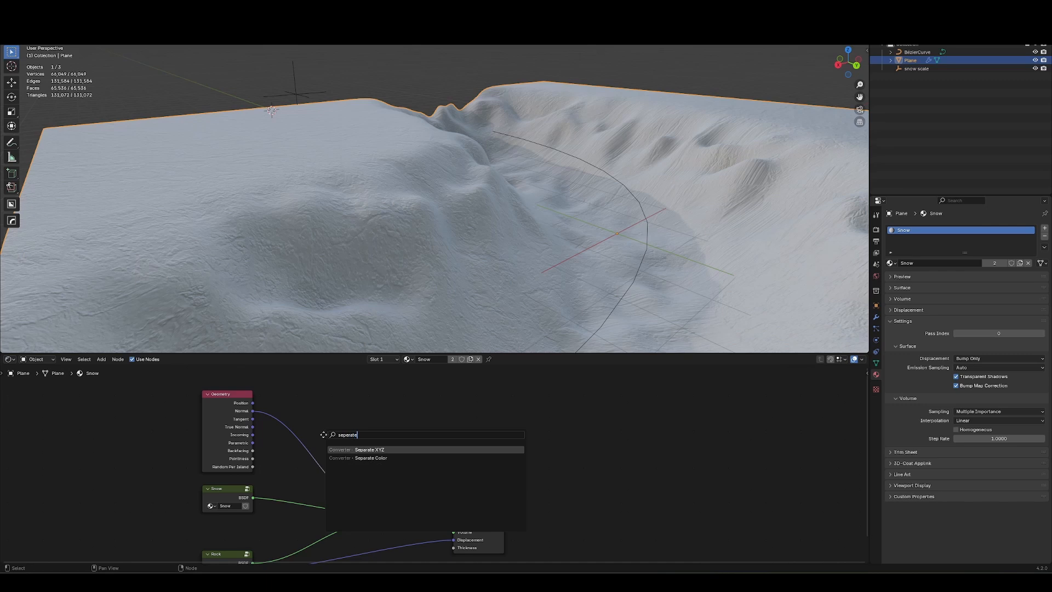
{"action": "key", "text": "Return"}
{"action": "left_click", "coordinate": [305, 411]}
{"action": "mouse_move", "coordinate": [356, 439]}
{"action": "left_mouse_down"}
{"action": "mouse_move", "coordinate": [416, 416]}
{"action": "mouse_move", "coordinate": [382, 507]}
{"action": "left_mouse_up"}
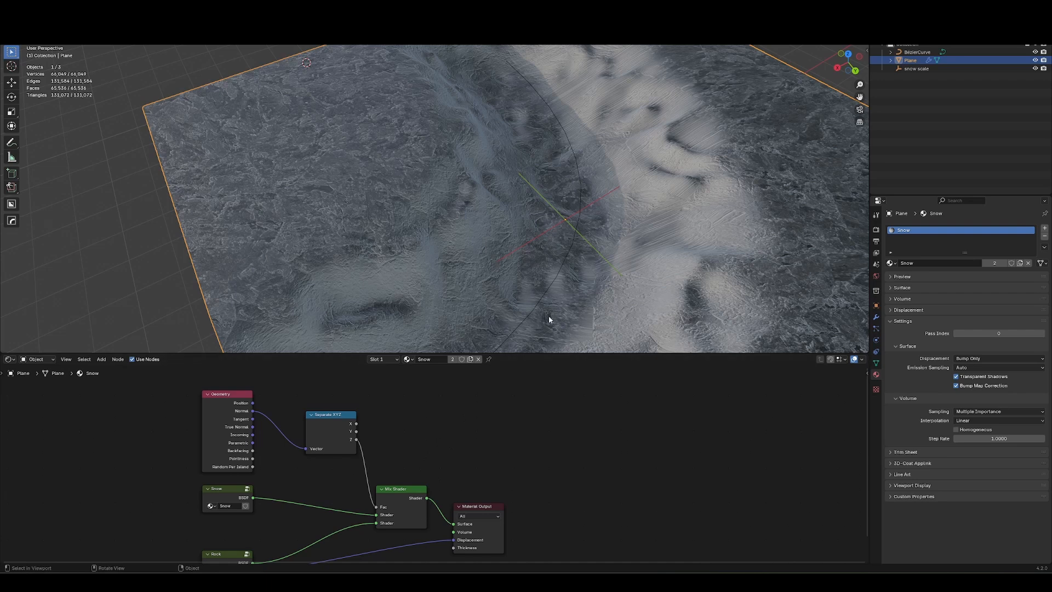
- Insert a Map Range node between the Separate XYZ node's Z output and the Mix Shader's Fac
{"action": "key", "text": "shift+a"}
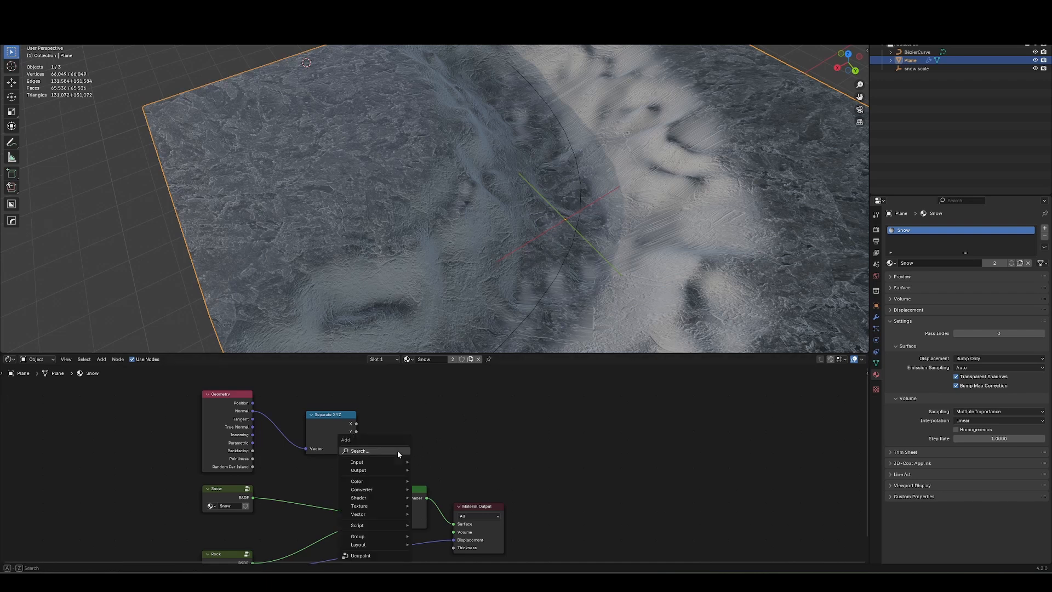
{"action": "type", "text": "map range"}
{"action": "key", "text": "Return"}
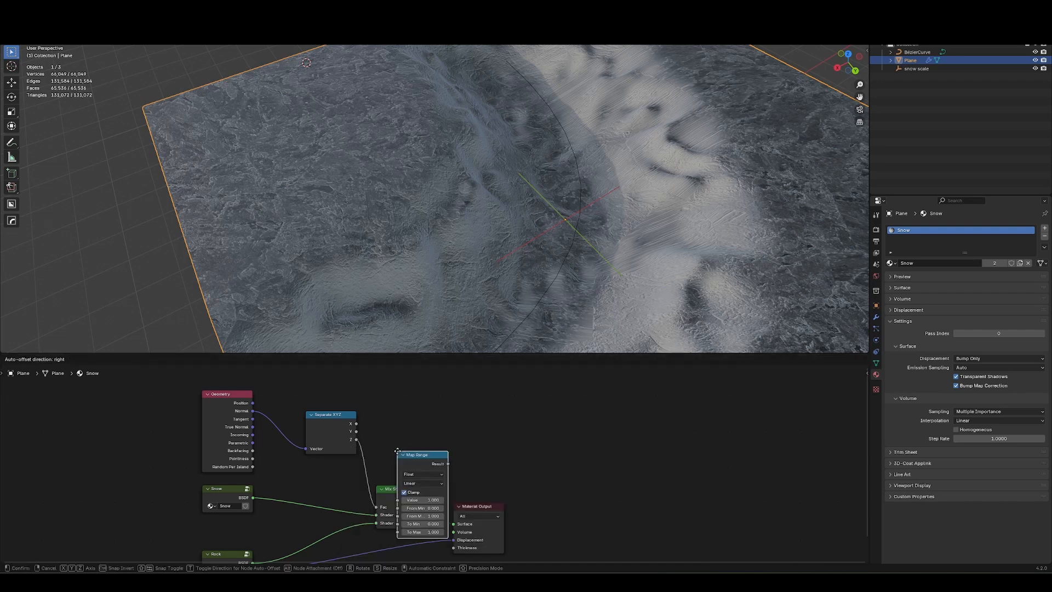
{"action": "left_click", "coordinate": [366, 410]}
{"action": "middle_click_drag", "start_coordinate": [461, 473], "coordinate": [363, 474]}
- Set the Map Range node's From Min to 1 and From Max to 0 to reverse the snow and rock blend
{"action": "scroll", "coordinate": [364, 475], "scroll_direction": "up", "scroll_amount": 2}
{"action": "middle_click_drag", "start_coordinate": [557, 252], "coordinate": [553, 217]}
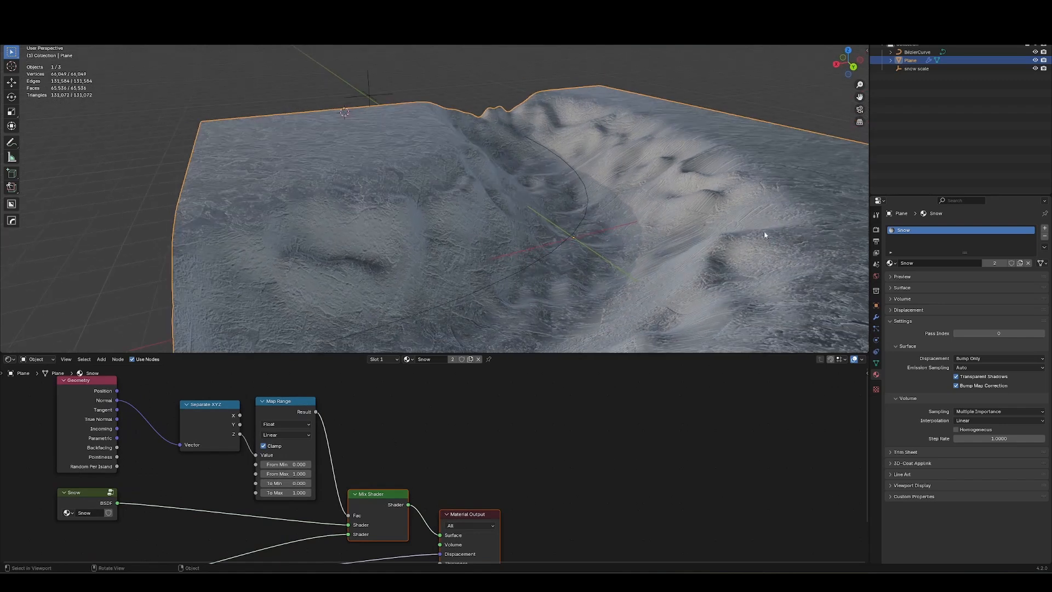
{"action": "middle_click_drag", "start_coordinate": [763, 232], "coordinate": [797, 247]}
{"action": "left_click", "coordinate": [294, 463]}
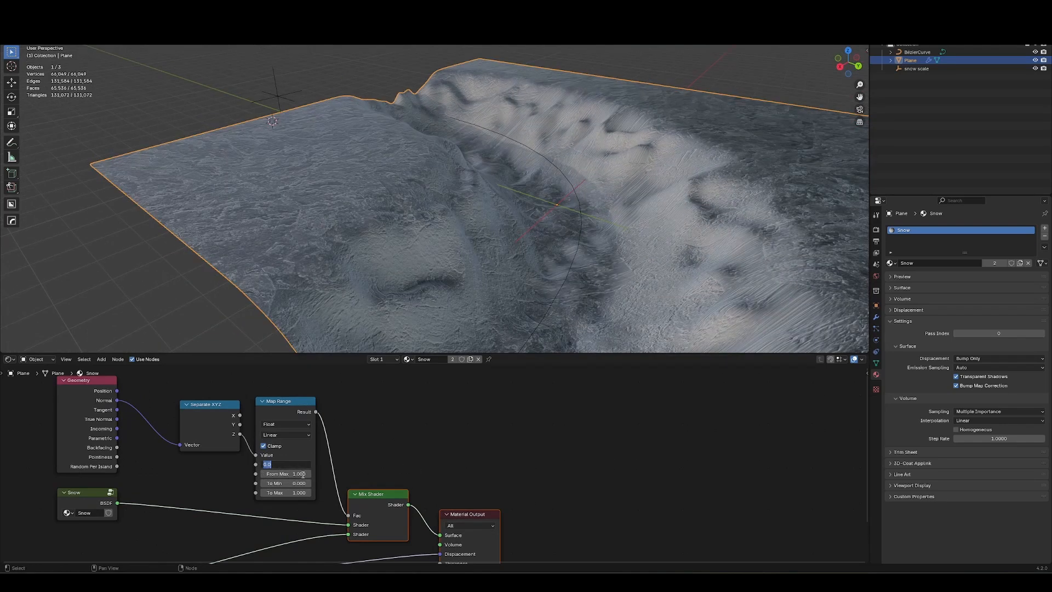
{"action": "type", "text": "1"}
{"action": "key", "text": "Tab"}
{"action": "type", "text": "0"}
{"action": "key", "text": "Return"}
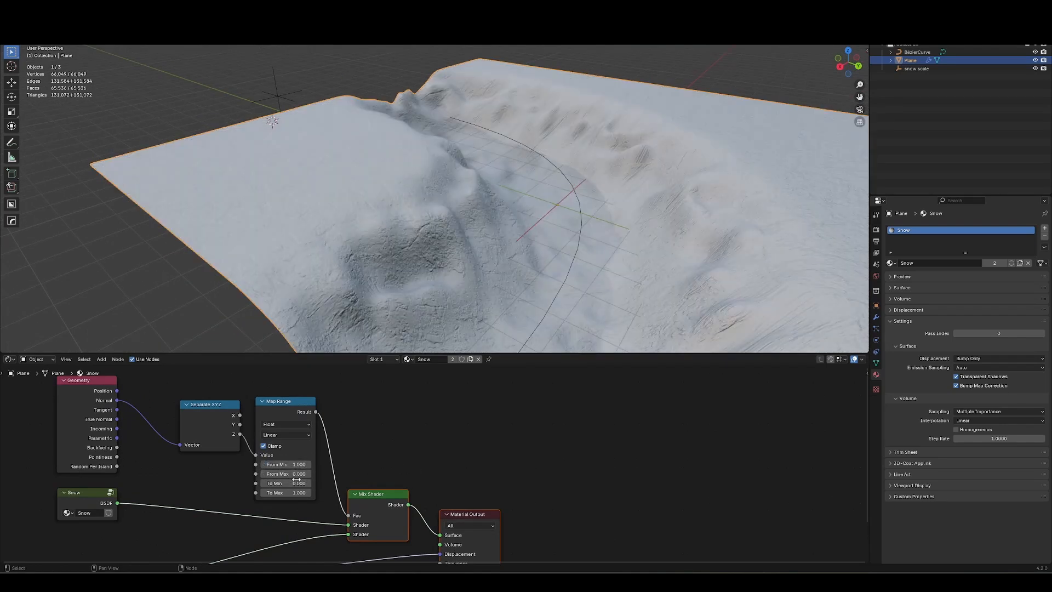
- Narrow the Map Range node's From Min to From Max interval to sharpen the transition between snow and rock
{"action": "middle_click_drag", "start_coordinate": [551, 272], "coordinate": [410, 400]}
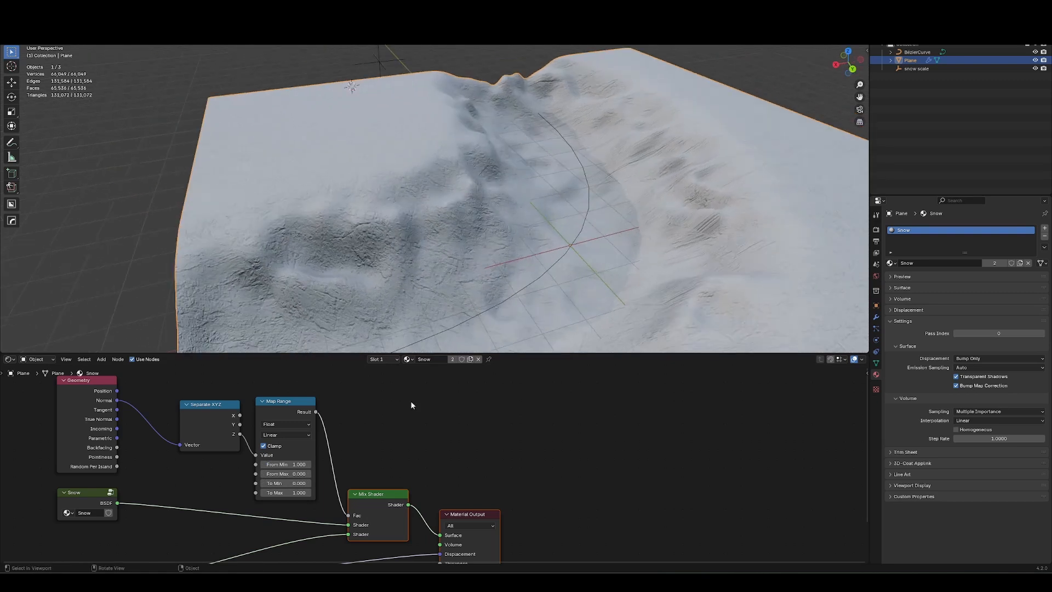
{"action": "scroll", "coordinate": [433, 460], "scroll_direction": "up", "scroll_amount": 2}
{"action": "mouse_move", "coordinate": [222, 478]}
{"action": "left_mouse_down"}
{"action": "mouse_move", "coordinate": [198, 479]}
{"action": "mouse_move", "coordinate": [255, 489]}
{"action": "left_mouse_up"}
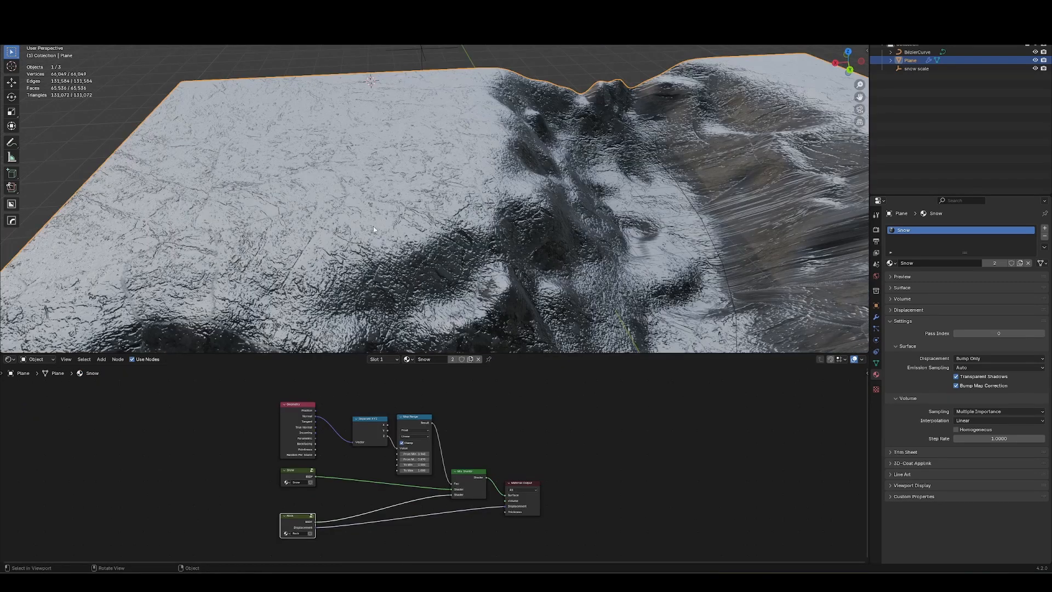
- Group the Geometry, Separate XYZ and Map Range nodes as Snow Mask and move the three node groups closer to the Mix Shader
{"action": "middle_click_drag", "start_coordinate": [353, 206], "coordinate": [354, 356]}
{"action": "middle_click_drag", "start_coordinate": [340, 395], "coordinate": [308, 400]}
{"action": "left_click_drag", "start_coordinate": [215, 401], "coordinate": [402, 462]}
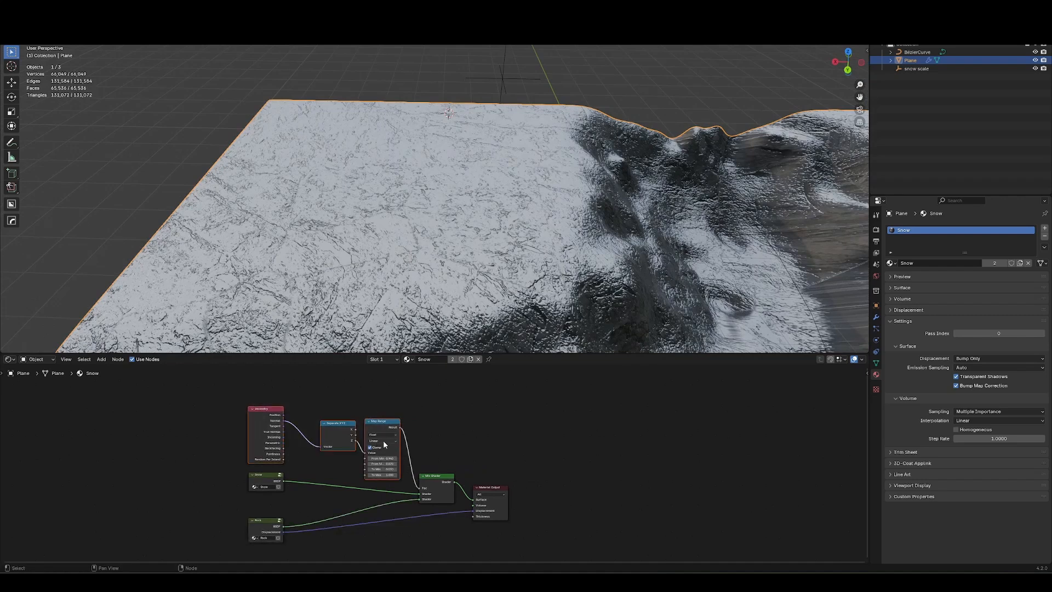
{"action": "key", "text": "ctrl+g"}
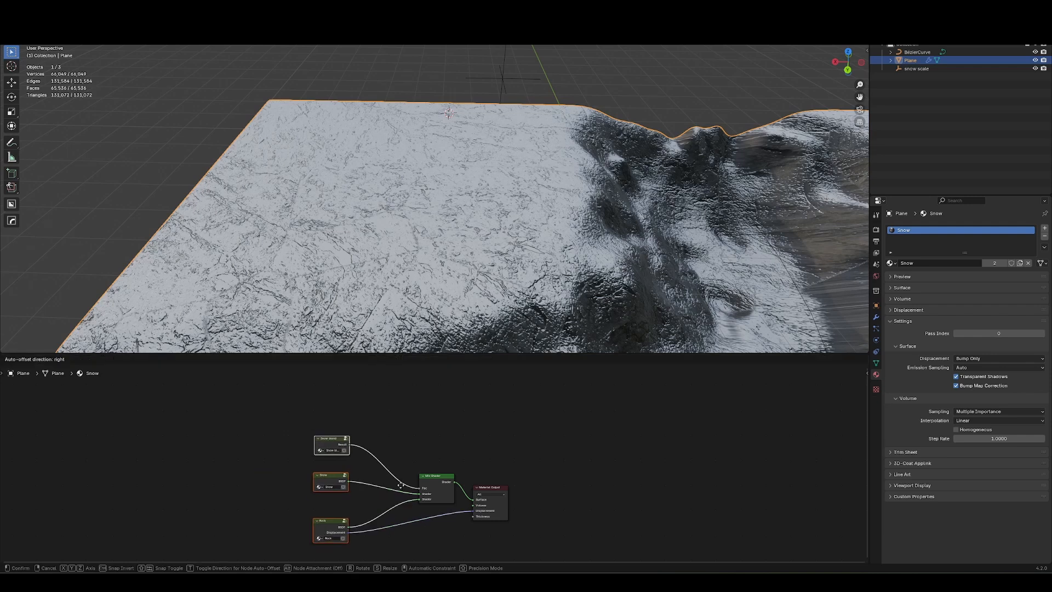
{"action": "left_click", "coordinate": [357, 515]}
- Open the Rock group and add an instance of the Snow blend node group near its Displacement node
{"action": "middle_click_drag", "start_coordinate": [334, 517], "coordinate": [337, 482]}
{"action": "left_click", "coordinate": [334, 492]}
{"action": "key", "text": "Tab"}
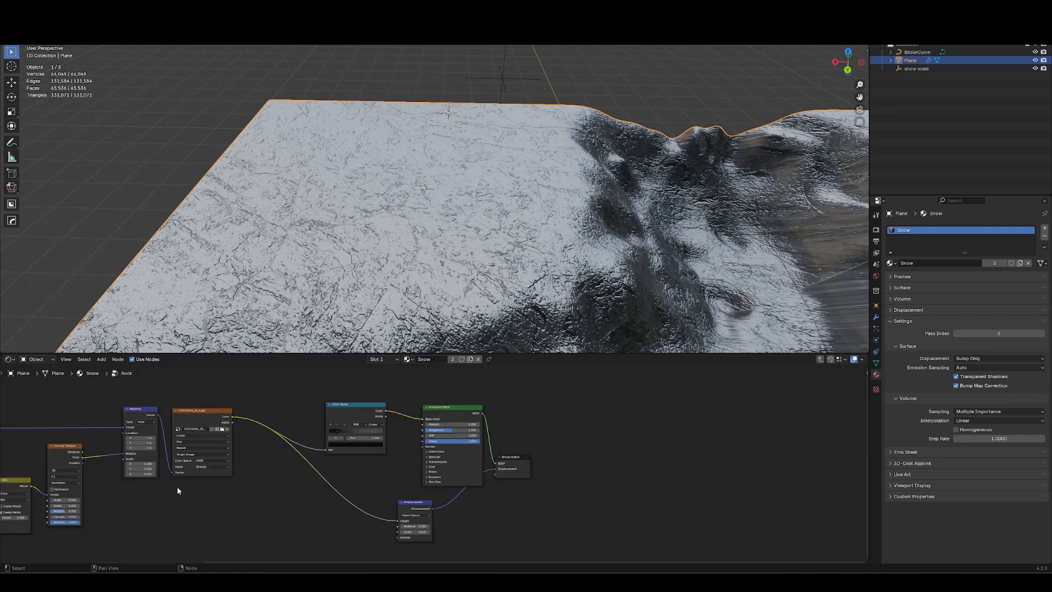
{"action": "key", "text": "Home"}
{"action": "key", "text": "shift+a"}
{"action": "type", "text": "snow"}
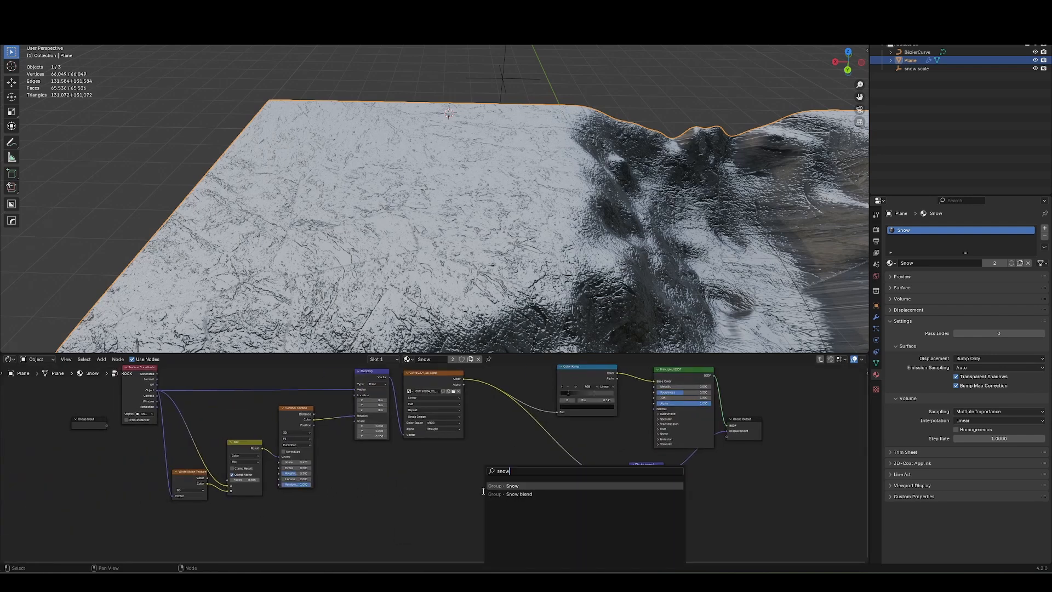
{"action": "key", "text": "Down"}
{"action": "key", "text": "Return"}
{"action": "left_click", "coordinate": [546, 492]}
{"action": "middle_click_drag", "start_coordinate": [594, 497], "coordinate": [412, 492]}
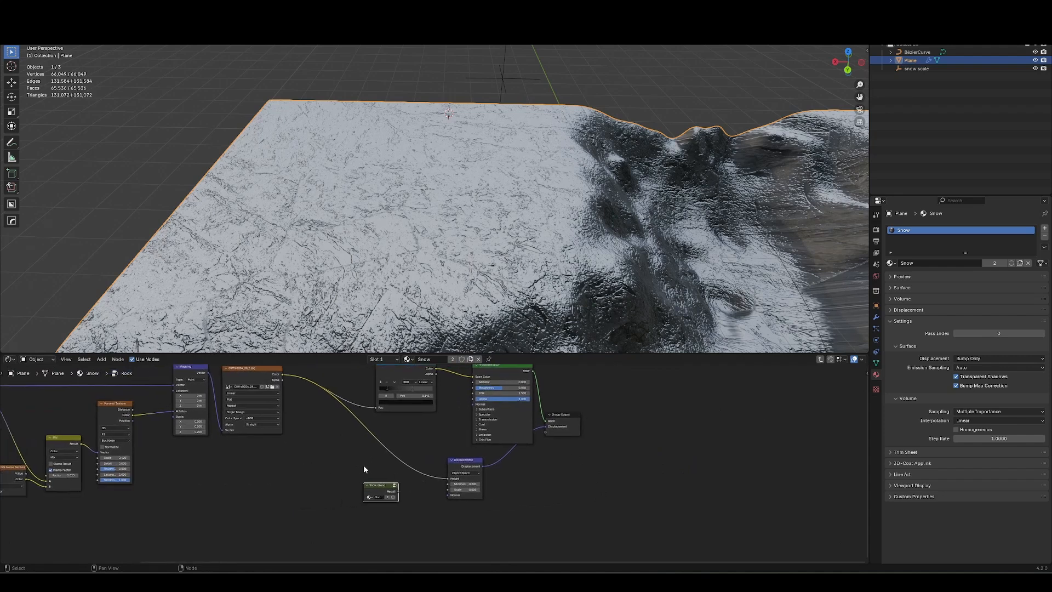
{"action": "key", "text": "shift+a"}
{"action": "type", "text": "mix"}
{"action": "key", "text": "Return"}
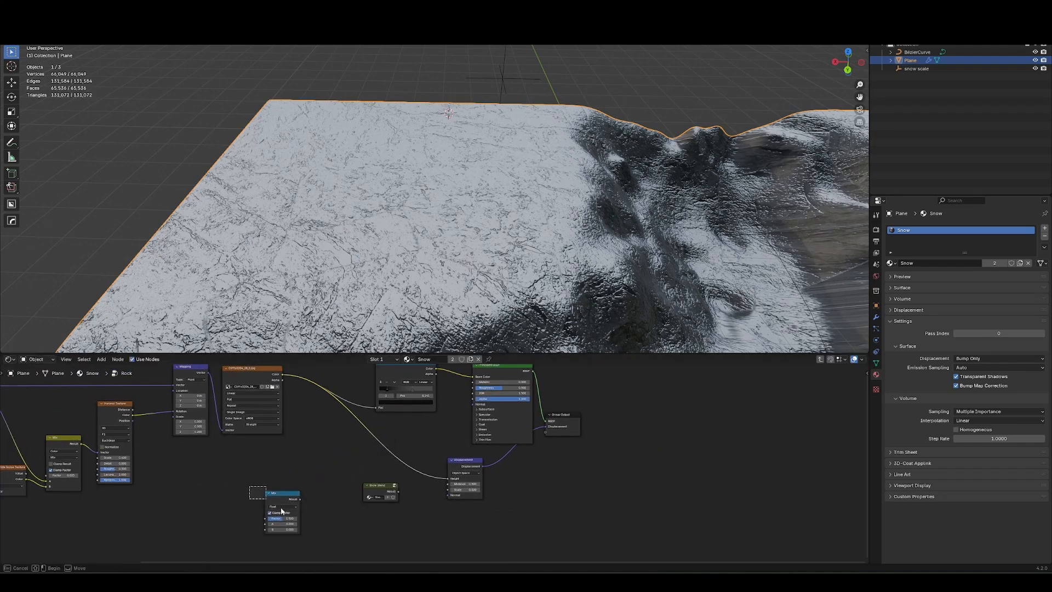
{"action": "key", "text": "Escape"}
- Insert a Mix Color node before the Displacement node's Height, with Snow blend connected to B and the Factor at 1
{"action": "key", "text": "shift+a"}
{"action": "type", "text": "mix col"}
{"action": "key", "text": "Return"}
{"action": "left_click", "coordinate": [399, 523]}
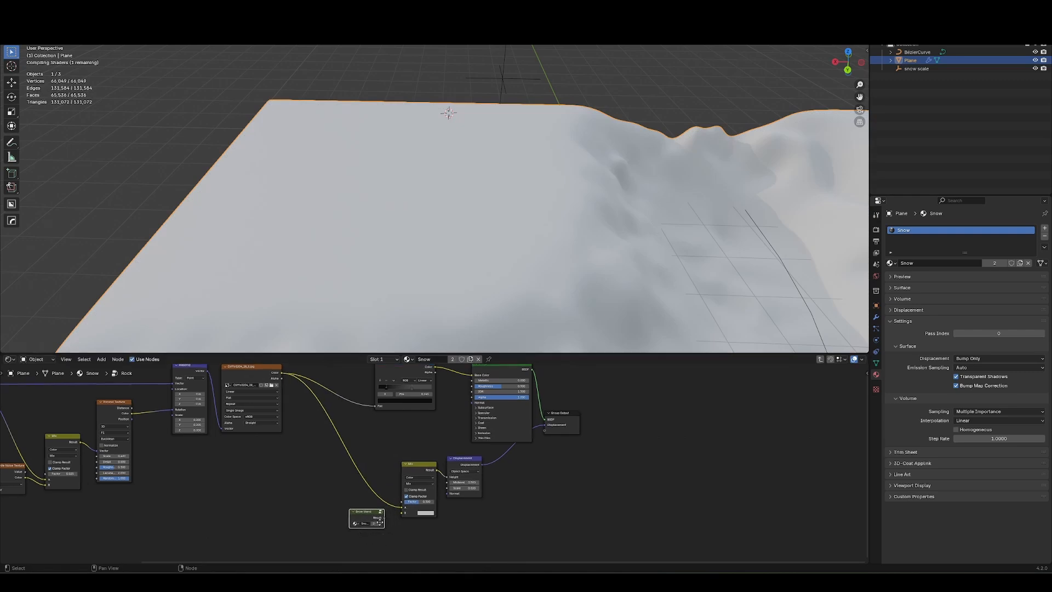
{"action": "scroll", "coordinate": [384, 496], "scroll_direction": "up", "scroll_amount": 5}
{"action": "left_click_drag", "start_coordinate": [403, 482], "coordinate": [446, 482]}
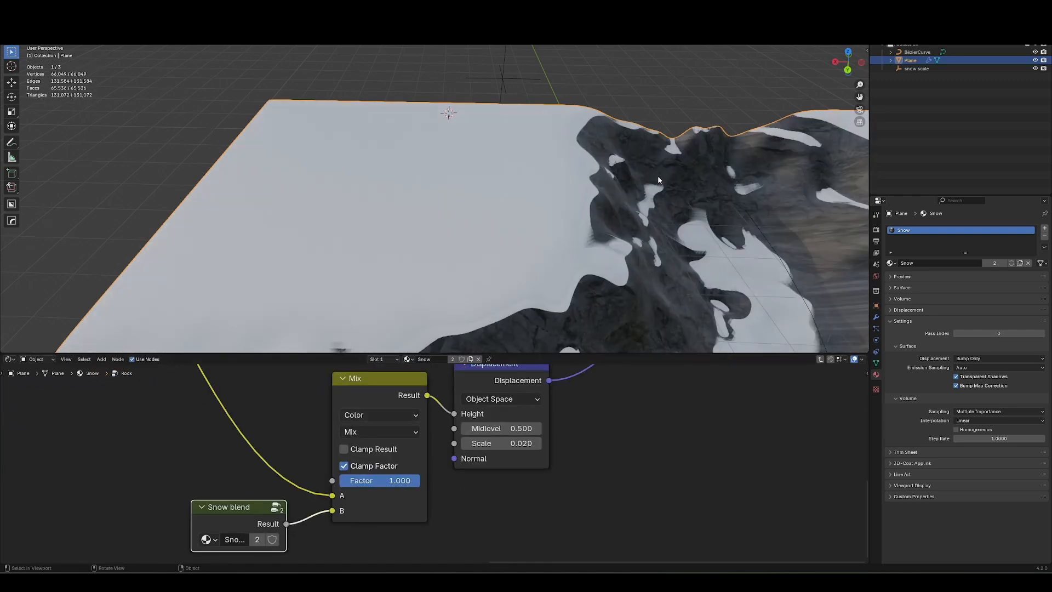
- Try the Screen blending mode on the Mix node feeding the Rock displacement
{"action": "middle_click_drag", "start_coordinate": [622, 272], "coordinate": [588, 278]}
{"action": "middle_click_drag", "start_coordinate": [497, 341], "coordinate": [514, 285], "text": "shift"}
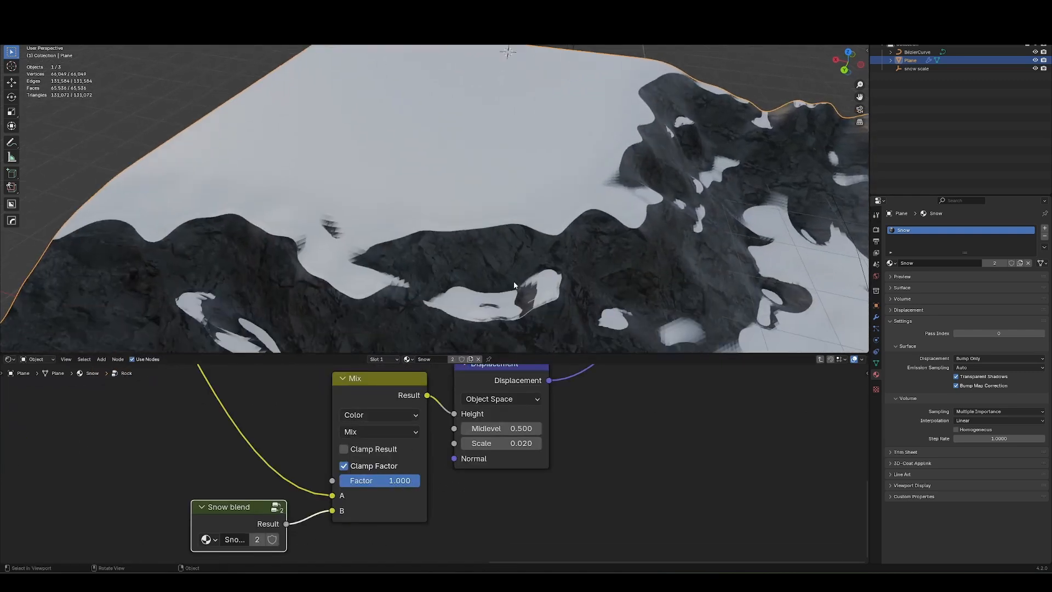
{"action": "left_click", "coordinate": [387, 433]}
{"action": "left_click", "coordinate": [358, 356]}
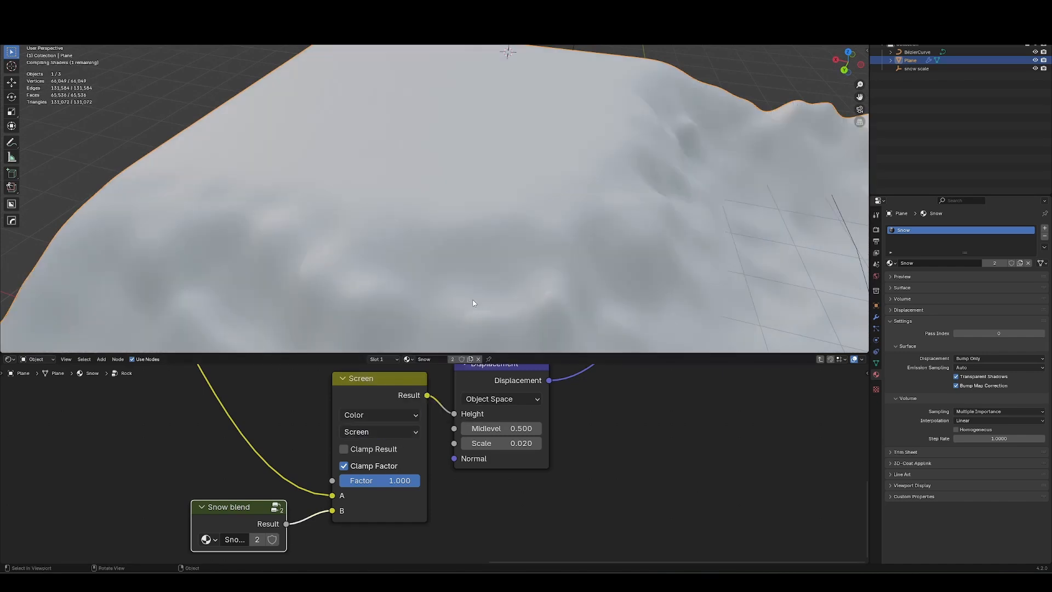
- Swap the blend node's A and B inputs, set its blending mode to Multiply and check the terrain's displacement
{"action": "scroll", "coordinate": [433, 460], "scroll_direction": "down", "scroll_amount": 2}
{"action": "left_click", "coordinate": [396, 445]}
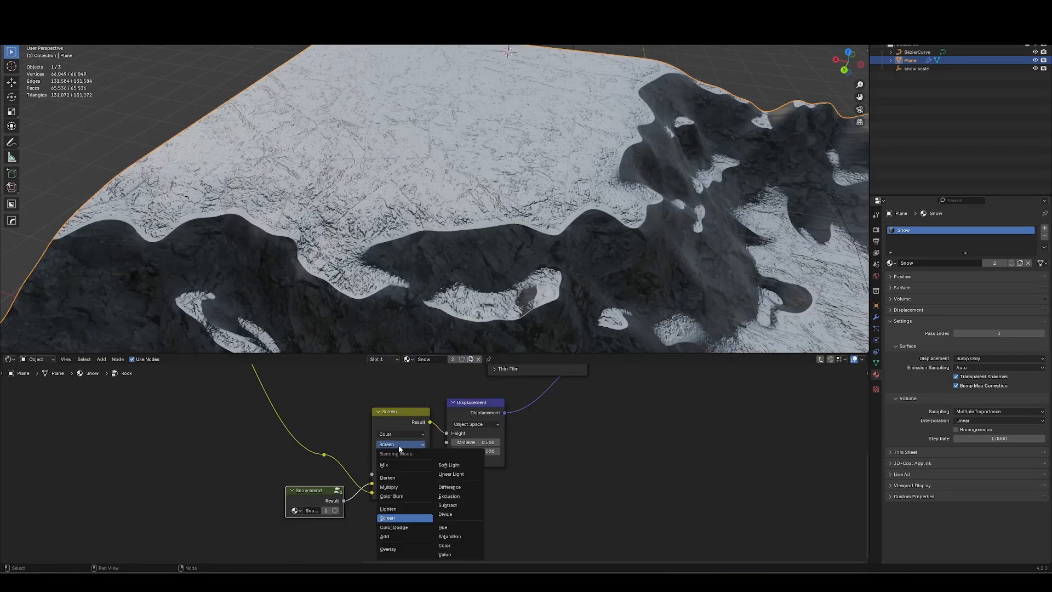
{"action": "left_click", "coordinate": [398, 488]}
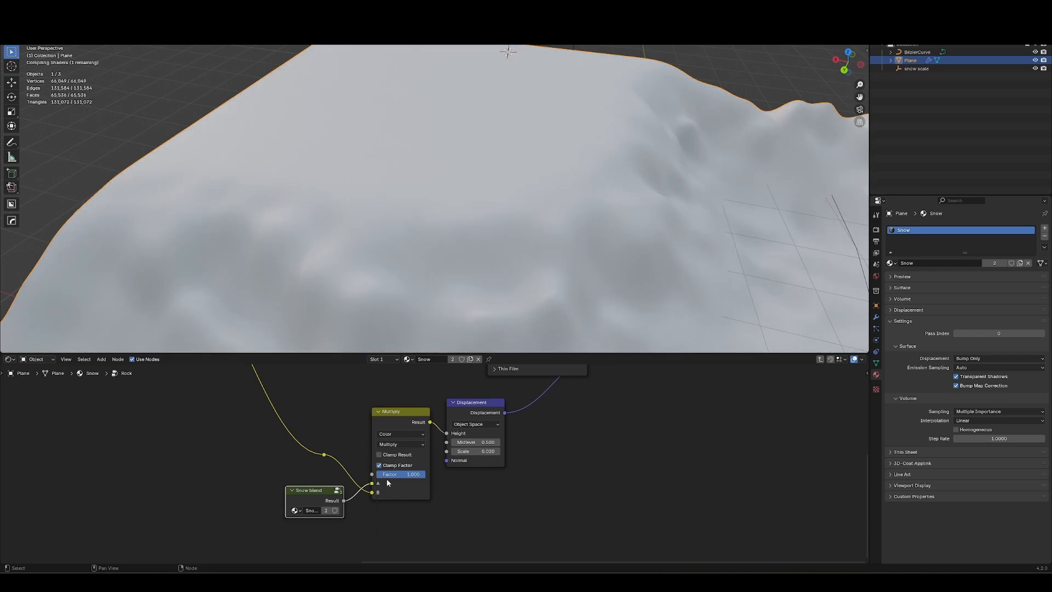
{"action": "left_click", "coordinate": [323, 454]}
{"action": "middle_click_drag", "start_coordinate": [444, 302], "coordinate": [544, 268]}
{"action": "middle_click_drag", "start_coordinate": [639, 272], "coordinate": [662, 317]}
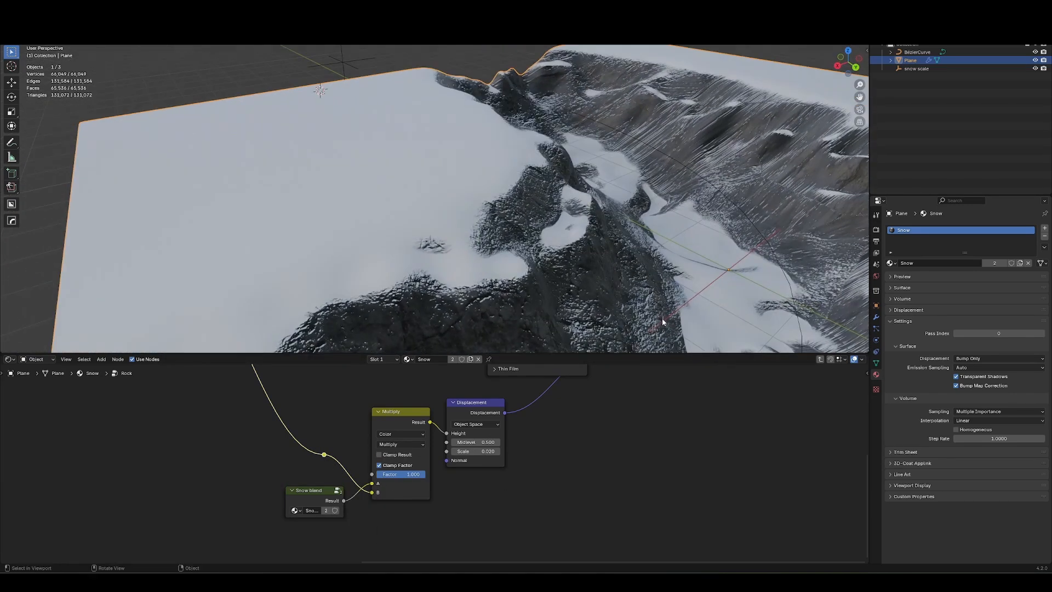
- Inspect the nodes inside the Snow blend group and return to the top level of the Snow material
{"action": "scroll", "coordinate": [281, 505], "scroll_direction": "down", "scroll_amount": 10}
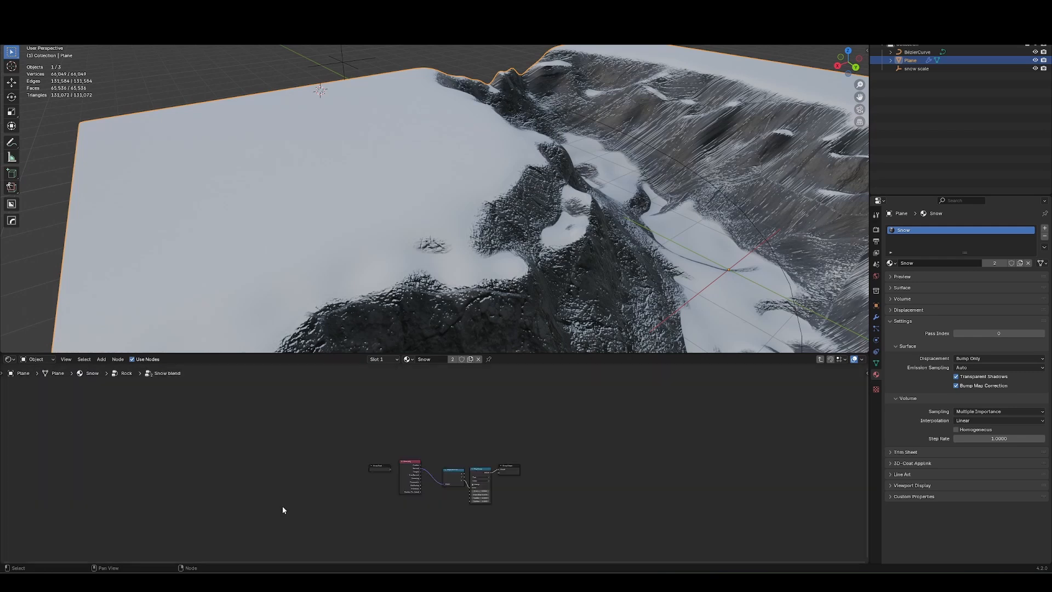
{"action": "scroll", "coordinate": [281, 508], "scroll_direction": "up", "scroll_amount": 5}
{"action": "key", "text": "Home"}
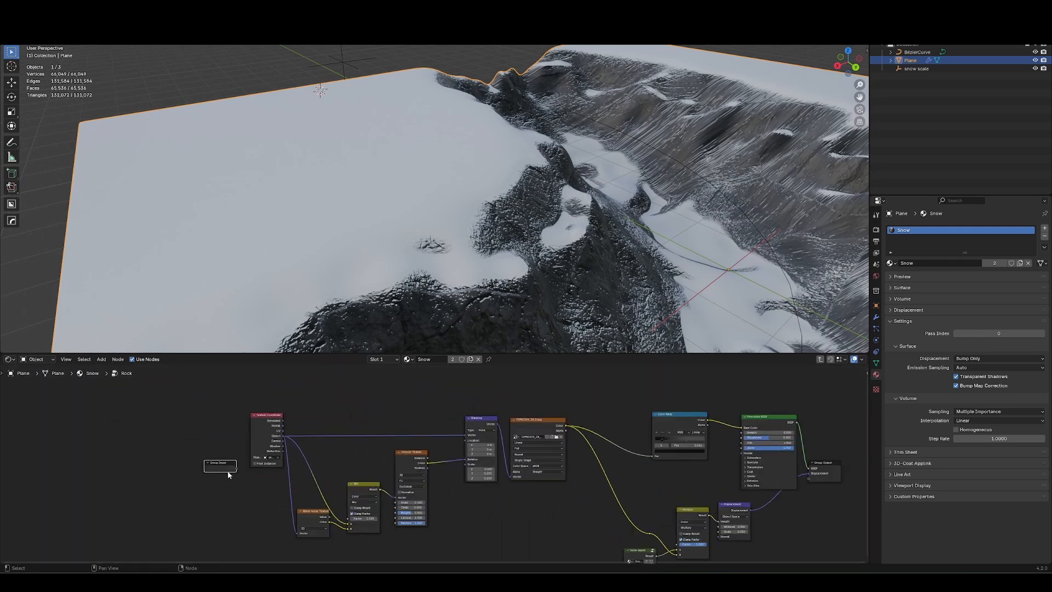
{"action": "key", "text": "Tab"}
{"action": "scroll", "coordinate": [458, 504], "scroll_direction": "up", "scroll_amount": 3}
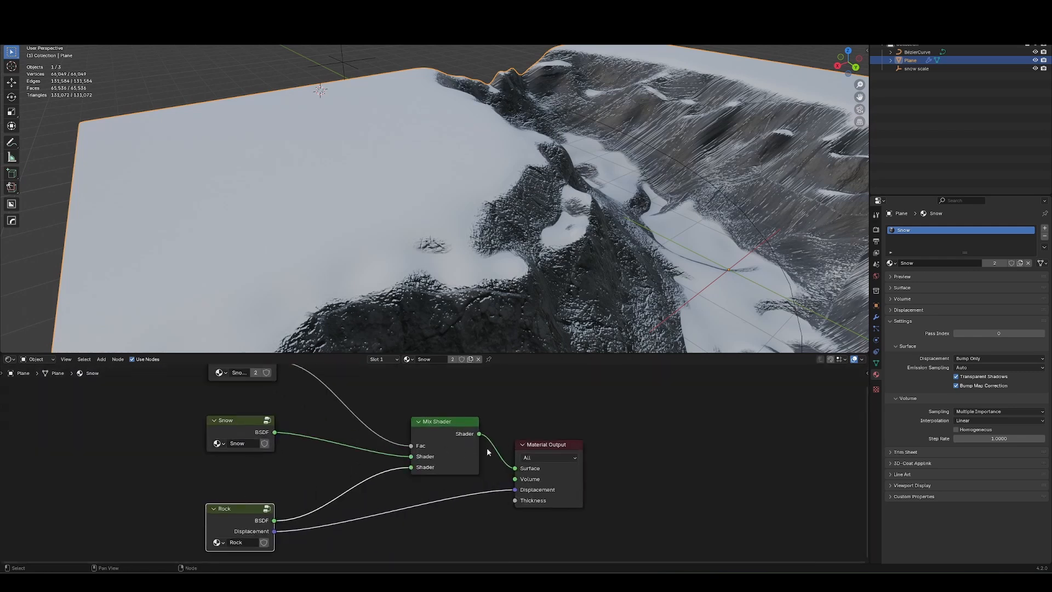
{"action": "middle_click_drag", "start_coordinate": [526, 307], "coordinate": [529, 220]}
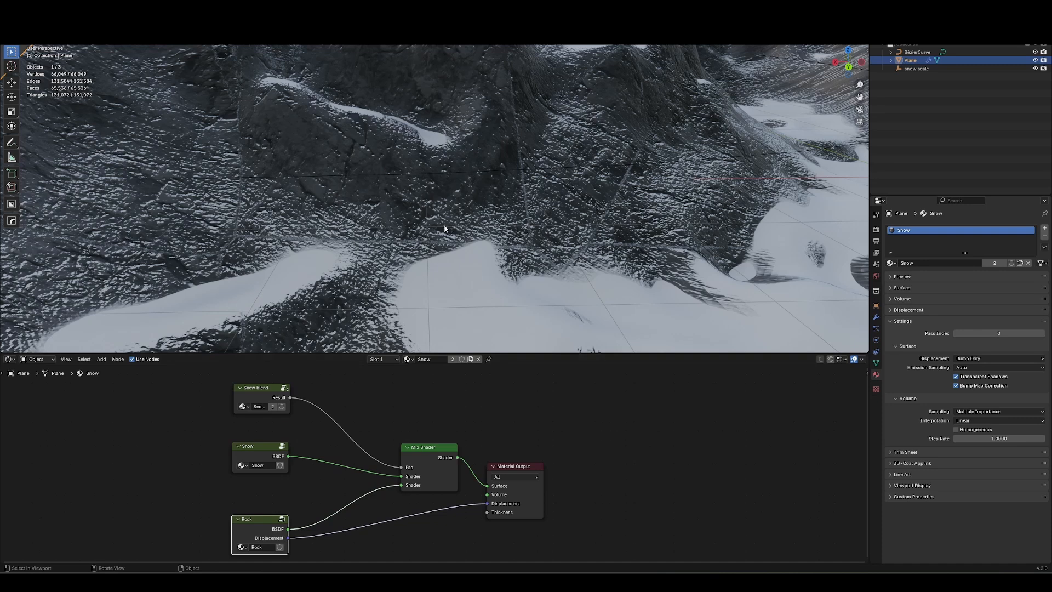
- Make room before the Mix Shader and insert a Mix Color node between Snow blend and the Mix Shader's Fac
{"action": "left_click_drag", "start_coordinate": [418, 434], "coordinate": [507, 488]}
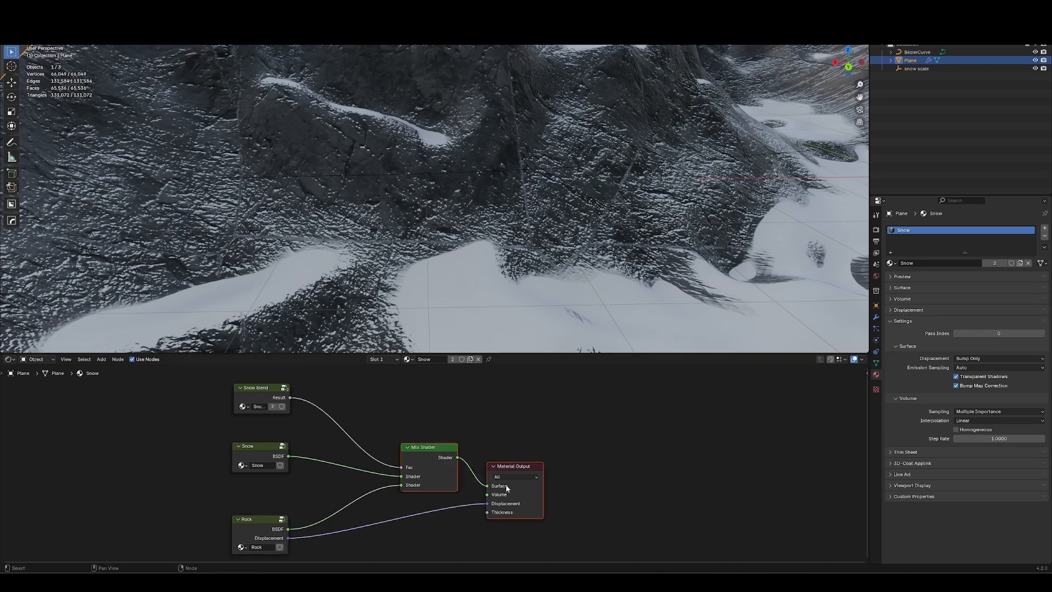
{"action": "key", "text": "g"}
{"action": "key", "text": "x"}
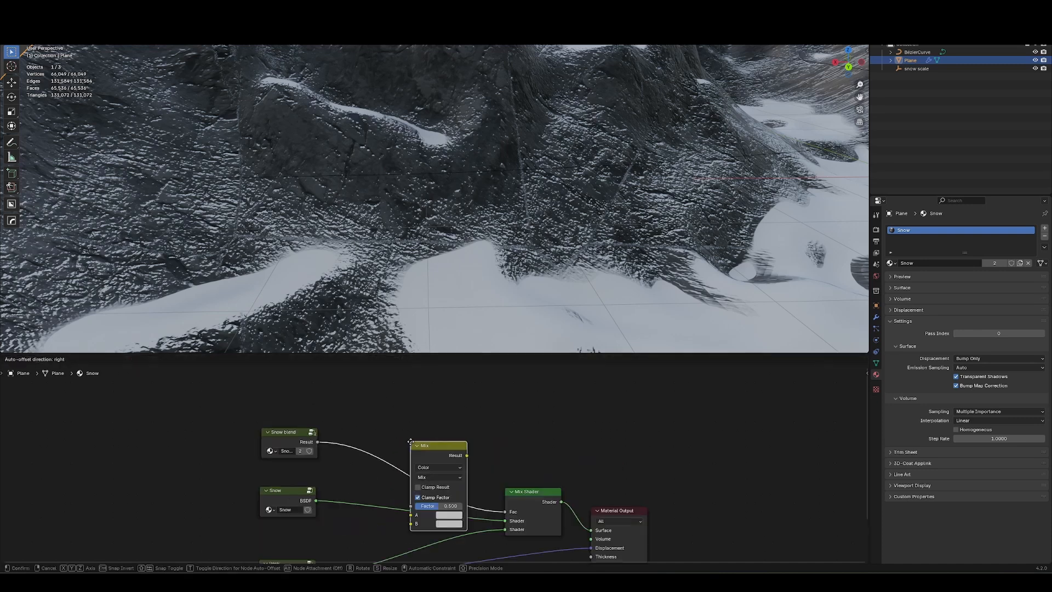
{"action": "left_click", "coordinate": [399, 415]}
{"action": "middle_click_drag", "start_coordinate": [429, 416], "coordinate": [428, 430]}
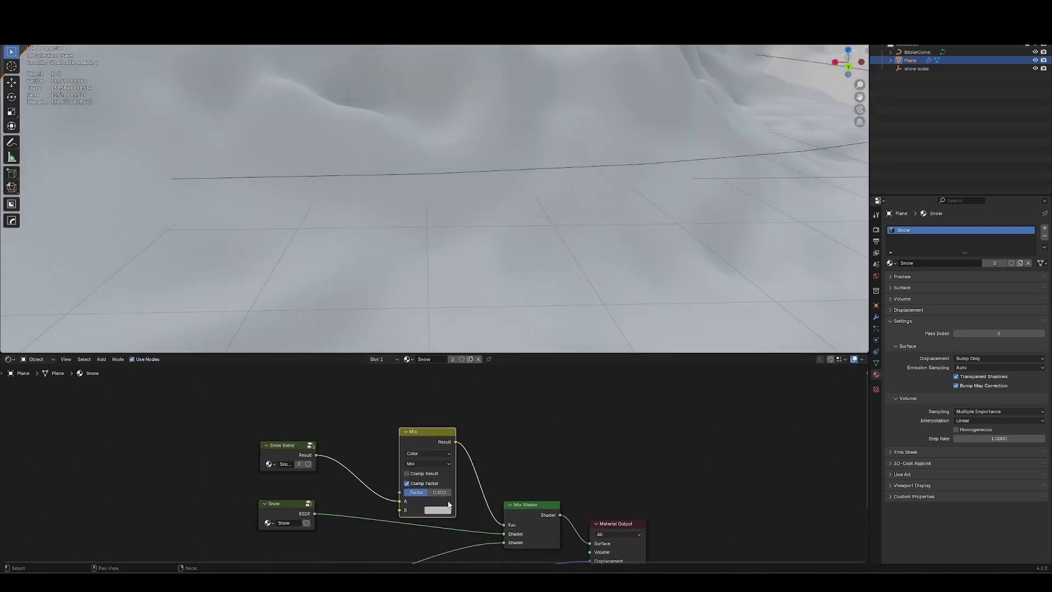
{"action": "left_click_drag", "start_coordinate": [427, 430], "coordinate": [435, 389]}
- Connect a Noise Texture with scale 9.5 to the Mix node's B and set that node to Multiply with Factor 1
{"action": "left_click_drag", "start_coordinate": [405, 466], "coordinate": [346, 406]}
{"action": "type", "text": "noise"}
{"action": "key", "text": "Return"}
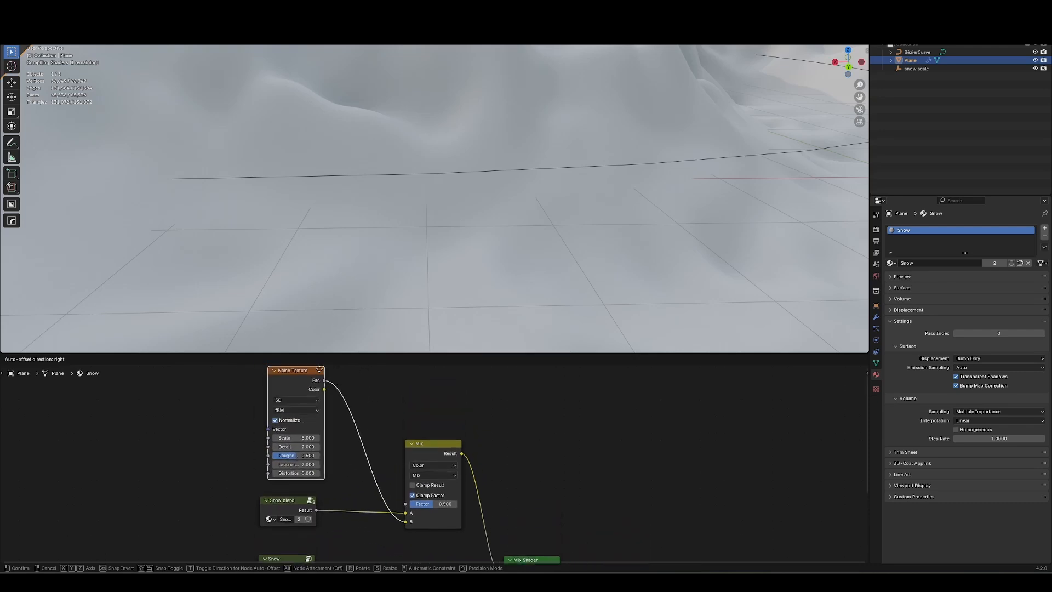
{"action": "left_click", "coordinate": [314, 422]}
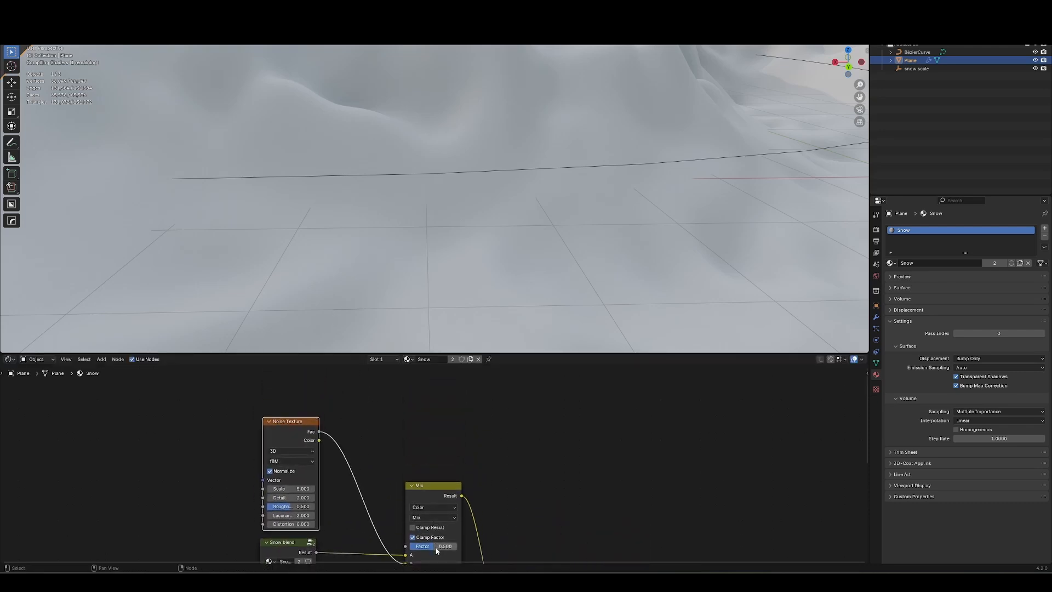
{"action": "left_click", "coordinate": [432, 517]}
{"action": "left_click", "coordinate": [433, 517]}
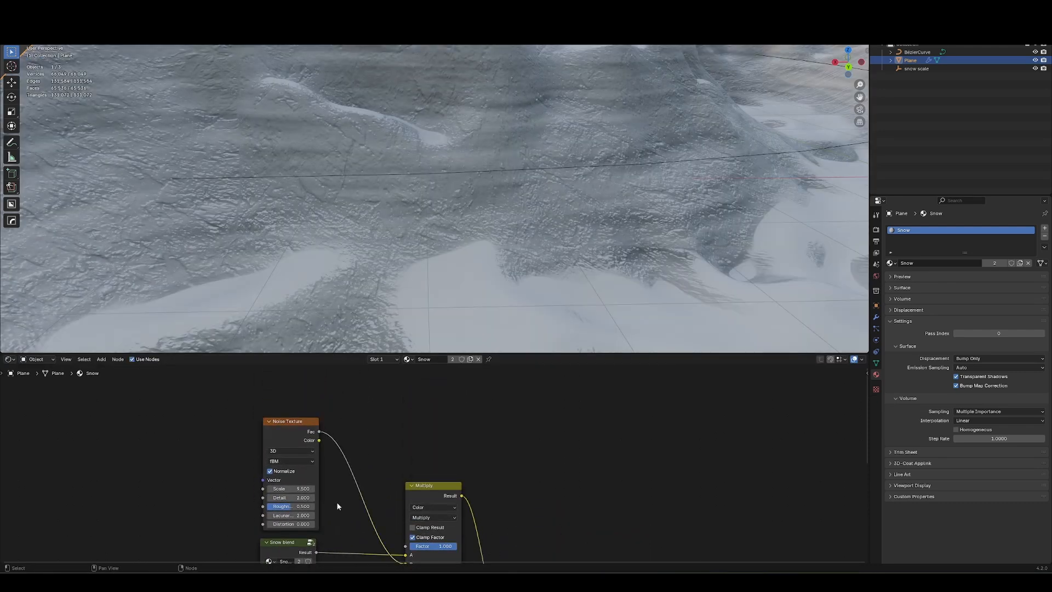
- Insert a Map Range node between the Noise Texture and Multiply, setting From Min to -7.58 and lowering From Max
{"action": "key", "text": "shift+a"}
{"action": "type", "text": "map range"}
{"action": "key", "text": "Return"}
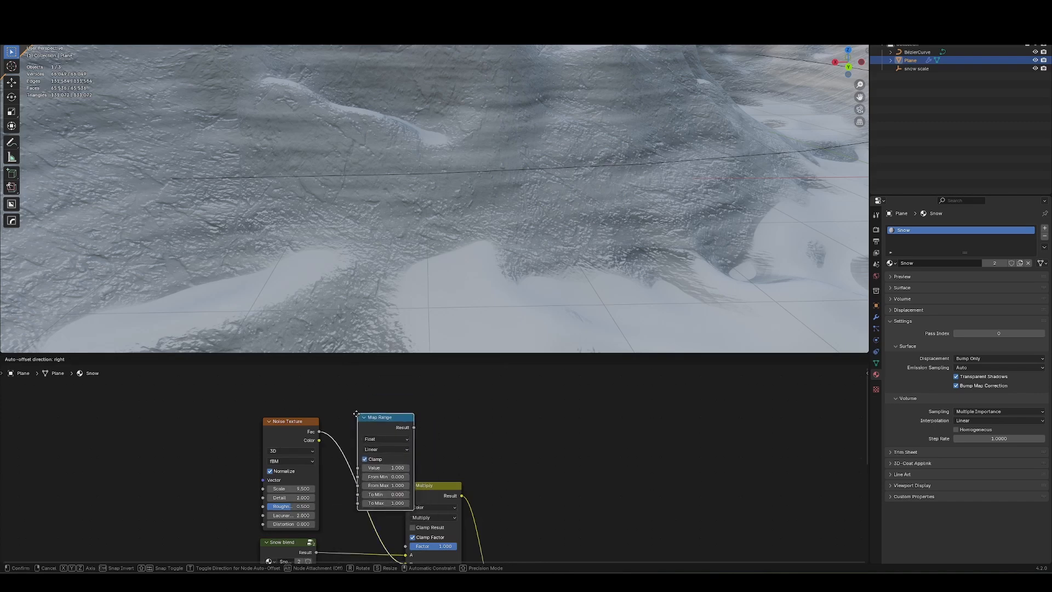
{"action": "left_click", "coordinate": [359, 430]}
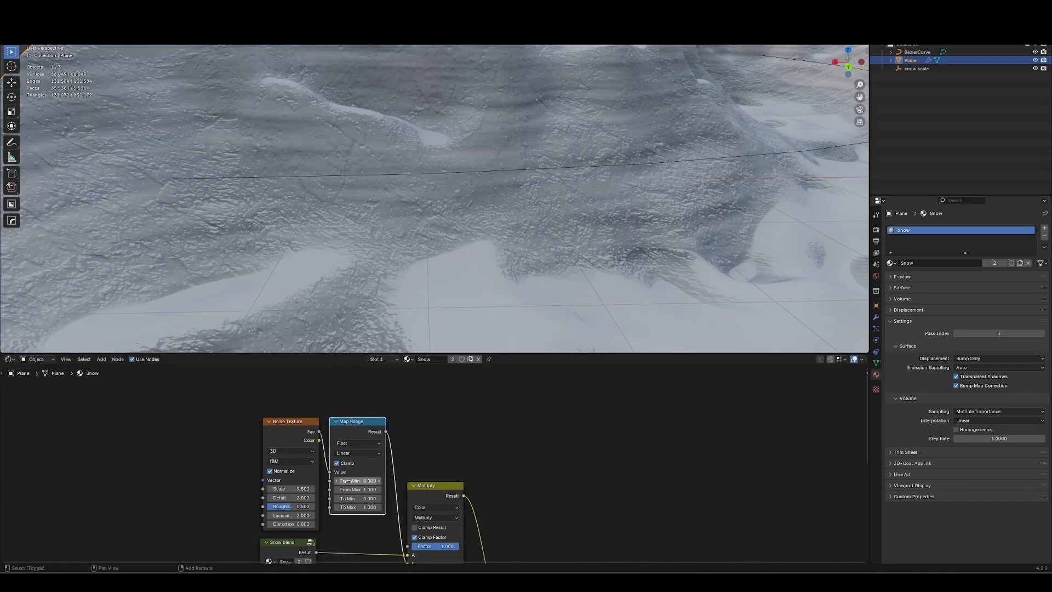
{"action": "left_click_drag", "start_coordinate": [348, 481], "coordinate": [360, 483]}
{"action": "left_click_drag", "start_coordinate": [354, 489], "coordinate": [303, 504]}
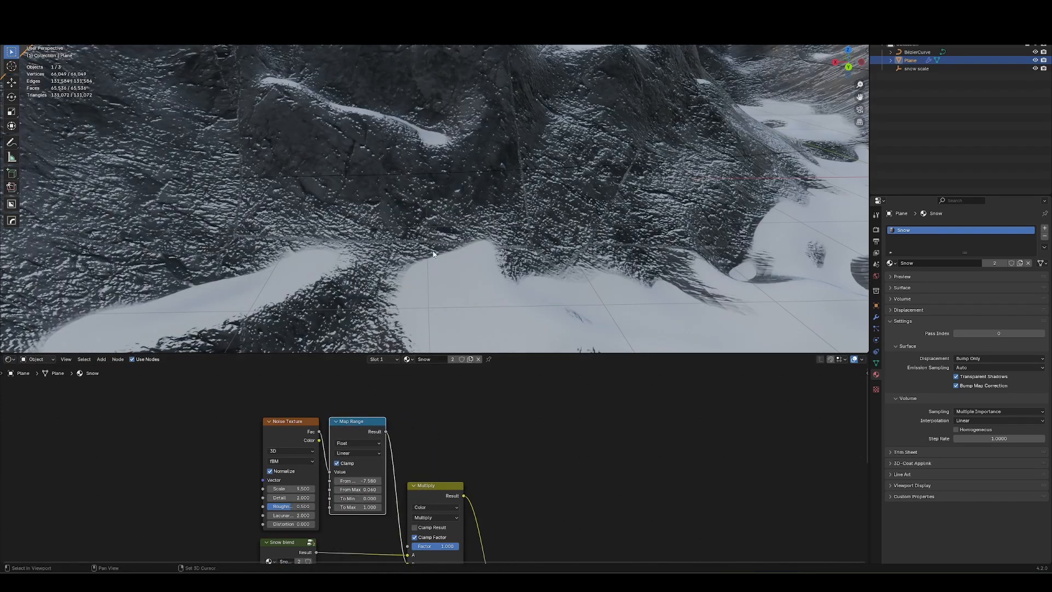
{"action": "middle_click_drag", "start_coordinate": [474, 257], "coordinate": [524, 241]}
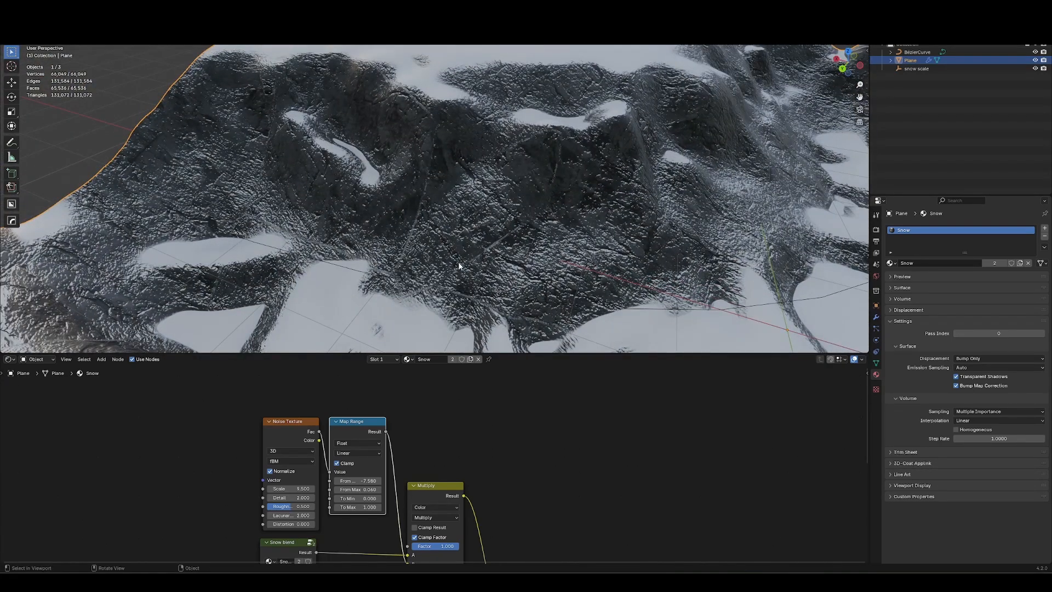
- Remove the Noise Texture, Map Range and Multiply nodes while keeping Snow blend linked to the Mix Shader's Fac
{"action": "left_click_drag", "start_coordinate": [222, 446], "coordinate": [460, 496]}
{"action": "middle_click_drag", "start_coordinate": [442, 501], "coordinate": [439, 445]}
{"action": "key", "text": "ctrl+x"}
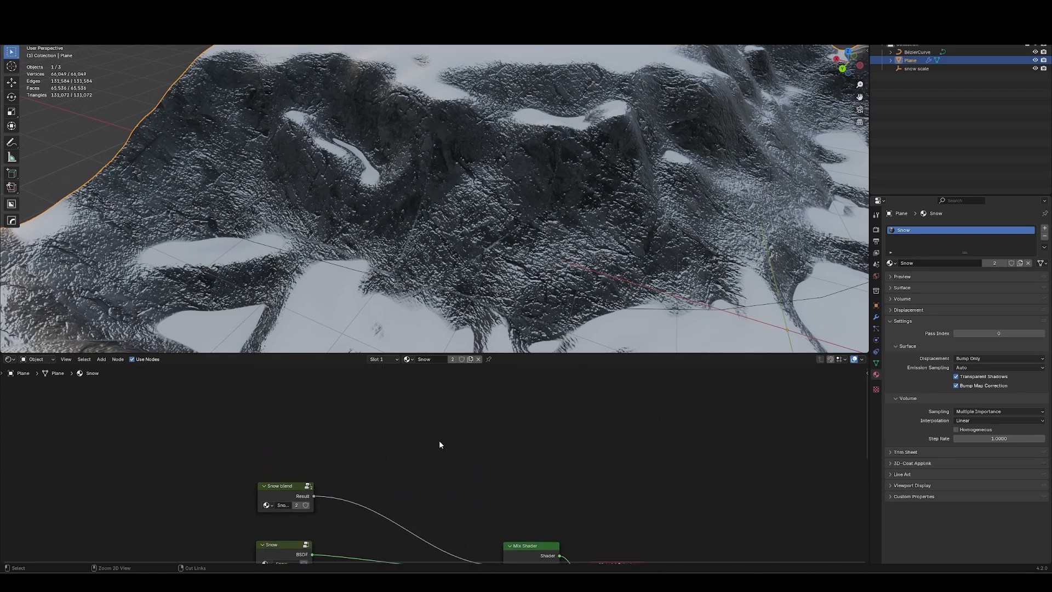
- Open the Rock group and move its end nodes farther along to make room around the Displacement node
{"action": "scroll", "coordinate": [431, 469], "scroll_direction": "down", "scroll_amount": 8}
{"action": "middle_click_drag", "start_coordinate": [419, 495], "coordinate": [416, 462]}
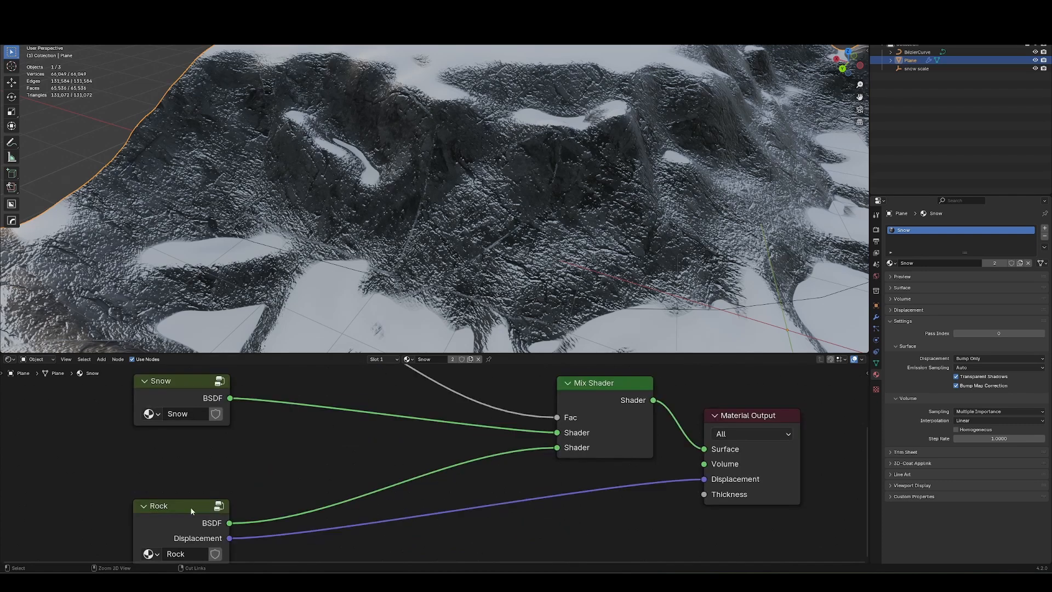
{"action": "left_click", "coordinate": [192, 512]}
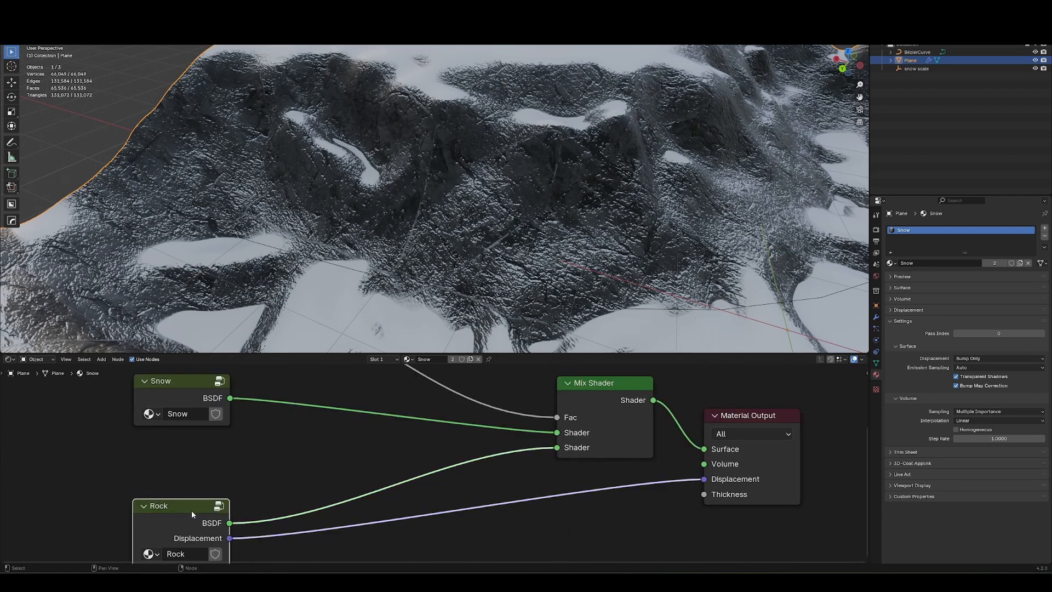
{"action": "key", "text": "Tab"}
{"action": "scroll", "coordinate": [230, 480], "scroll_direction": "down", "scroll_amount": 6}
{"action": "middle_click_drag", "start_coordinate": [795, 531], "coordinate": [490, 491]}
{"action": "left_click_drag", "start_coordinate": [528, 485], "coordinate": [565, 407]}
{"action": "key", "text": "g"}
{"action": "left_click", "coordinate": [661, 409]}
{"action": "middle_click_drag", "start_coordinate": [475, 517], "coordinate": [454, 495]}
{"action": "scroll", "coordinate": [440, 471], "scroll_direction": "up", "scroll_amount": 7}
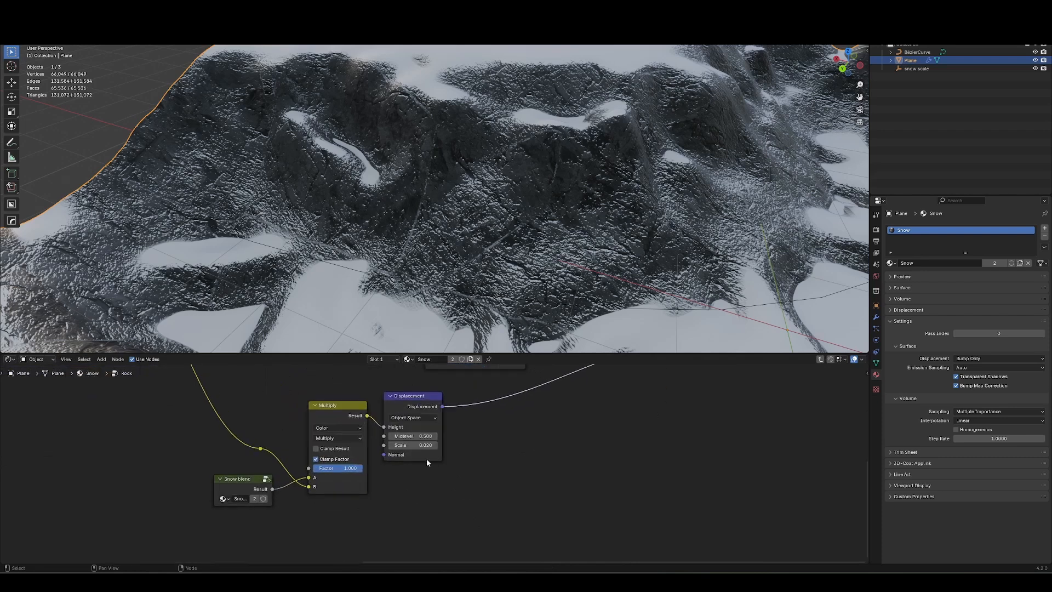
- Duplicate the Multiply node and insert the copy between the original and the Displacement node's Height
{"action": "mouse_move", "coordinate": [427, 462]}
{"action": "middle_mouse_down"}
{"action": "mouse_move", "coordinate": [310, 511]}
{"action": "mouse_move", "coordinate": [423, 464]}
{"action": "middle_mouse_up"}
{"action": "left_click", "coordinate": [295, 423]}
{"action": "key", "text": "shift+d"}
{"action": "left_click", "coordinate": [295, 426]}
- Connect a Noise Texture with scale 5.1 to the second Multiply node's B input
{"action": "left_click_drag", "start_coordinate": [408, 474], "coordinate": [312, 471]}
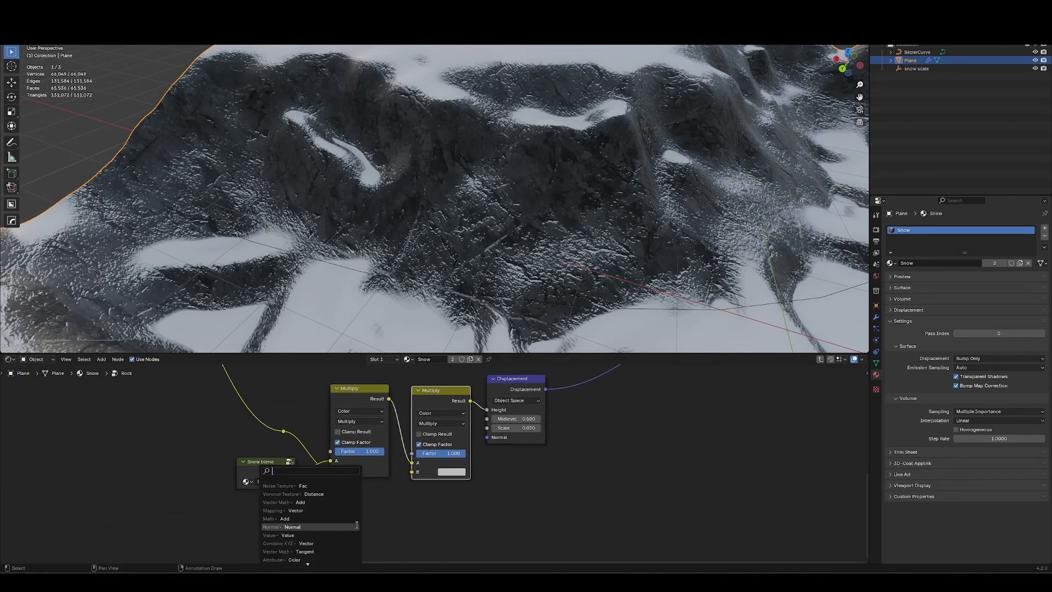
{"action": "type", "text": "noise"}
{"action": "key", "text": "Return"}
{"action": "left_click", "coordinate": [403, 521]}
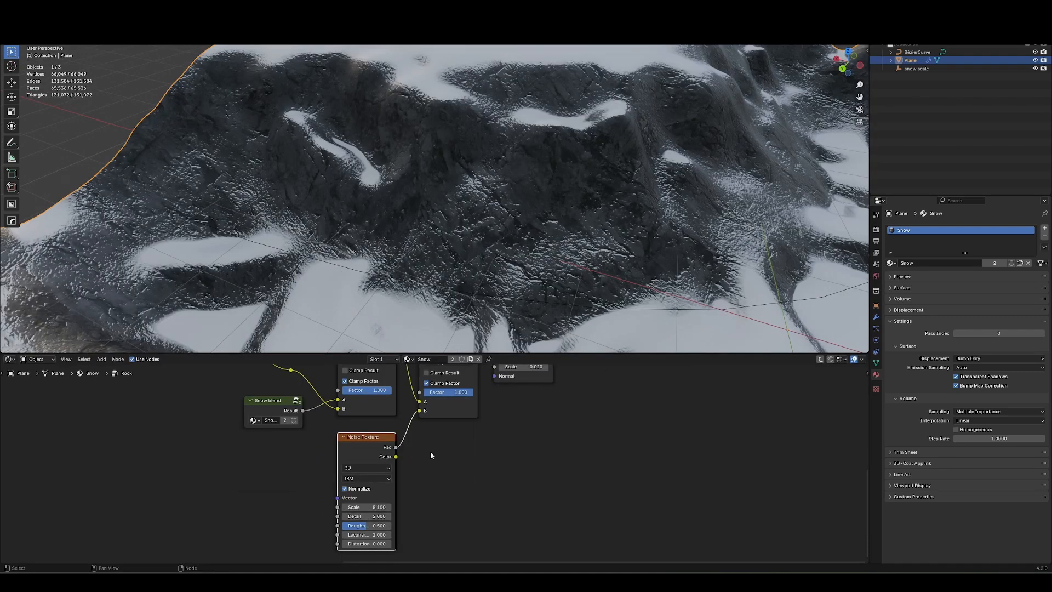
{"action": "middle_click_drag", "start_coordinate": [452, 445], "coordinate": [427, 450]}
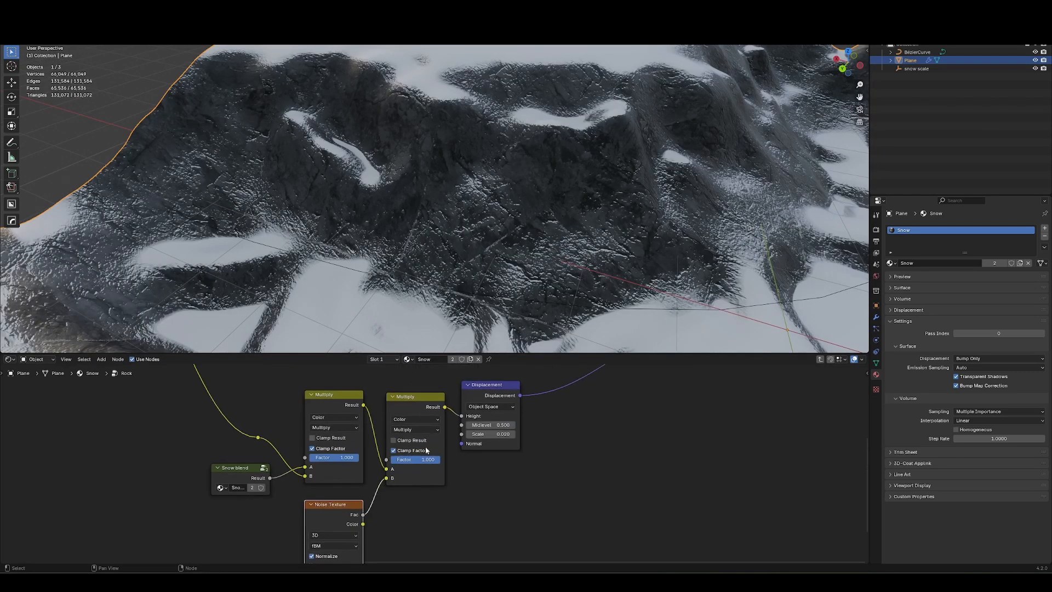
- Insert a Map Range node between the Noise Texture and the second Multiply node, and set its From Min to 0.36
{"action": "left_click", "coordinate": [394, 496]}
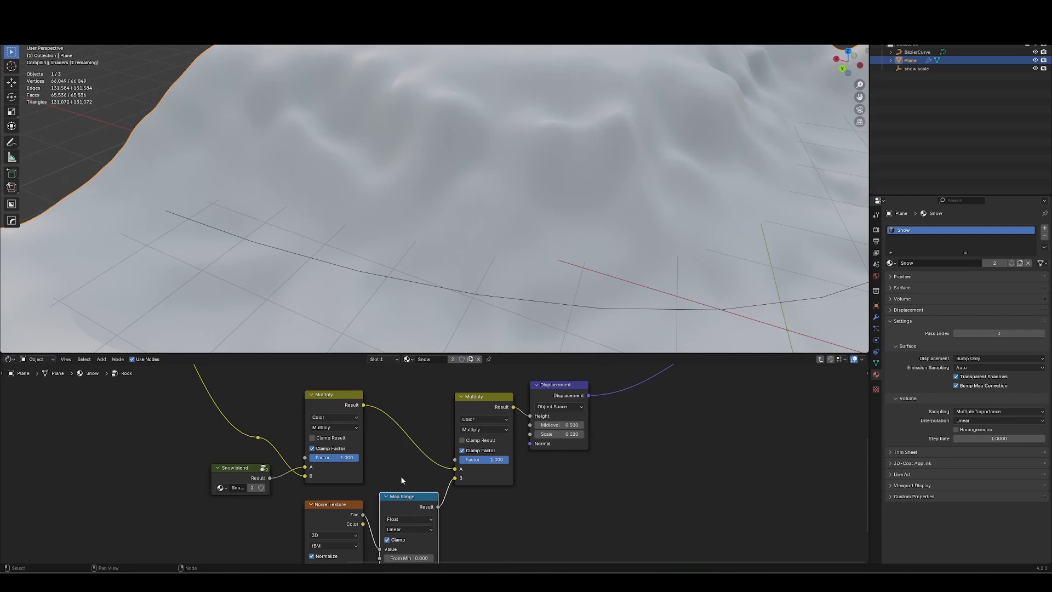
{"action": "middle_click_drag", "start_coordinate": [418, 552], "coordinate": [414, 502]}
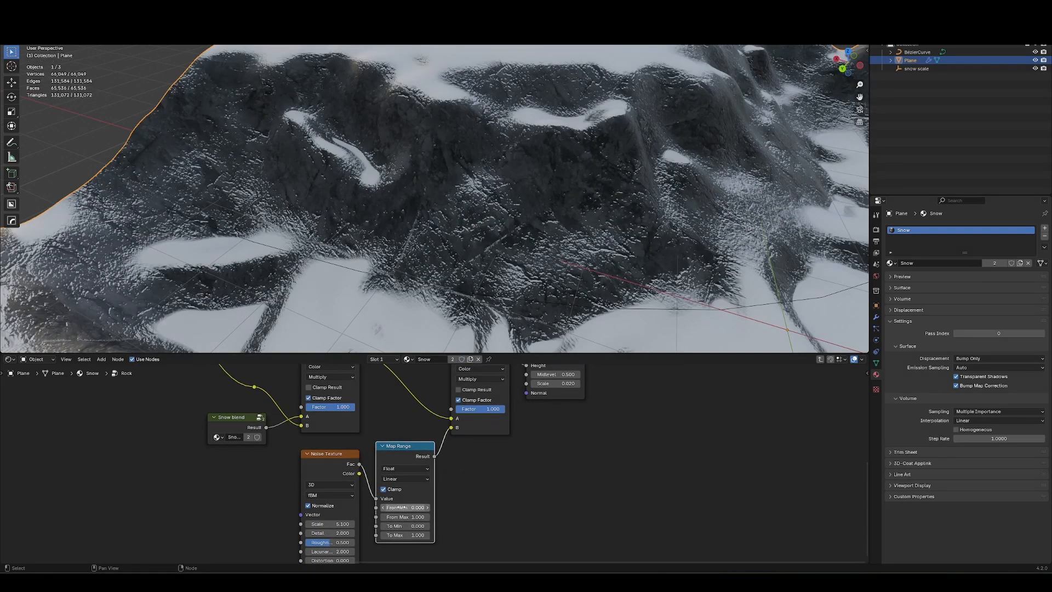
{"action": "left_click_drag", "start_coordinate": [412, 506], "coordinate": [432, 506]}
{"action": "middle_click_drag", "start_coordinate": [472, 288], "coordinate": [429, 299]}
{"action": "middle_click_drag", "start_coordinate": [445, 257], "coordinate": [482, 329]}
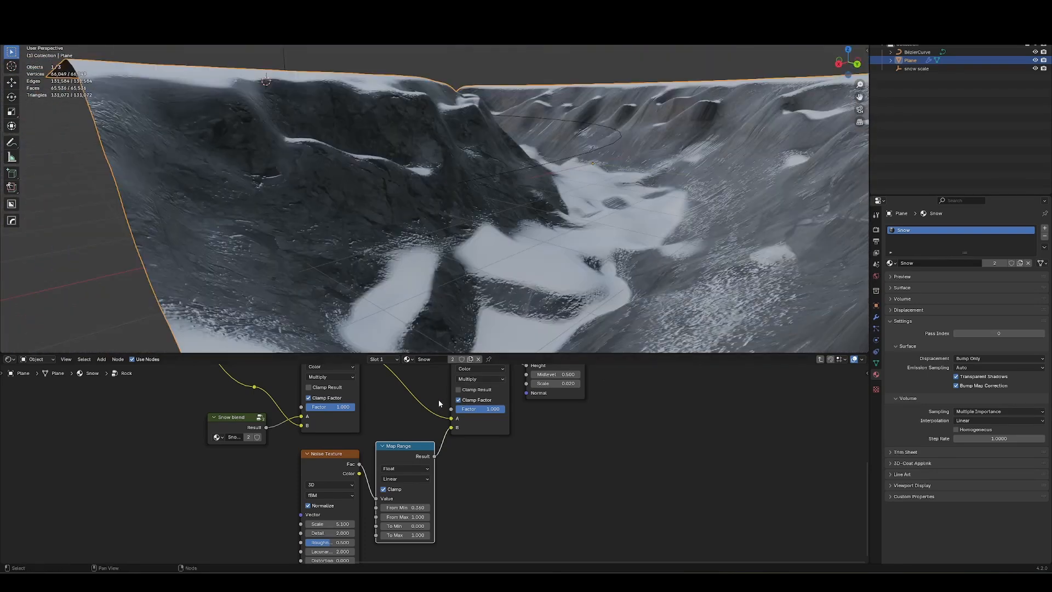
- Insert a Bump node between the rock Color Ramp's Color output and the Principled BSDF's Normal, feeding its Height
{"action": "middle_click_drag", "start_coordinate": [462, 392], "coordinate": [443, 584]}
{"action": "left_click_drag", "start_coordinate": [340, 376], "coordinate": [400, 435]}
{"action": "key", "text": "shift+a"}
{"action": "left_click", "coordinate": [349, 454]}
{"action": "type", "text": "bump"}
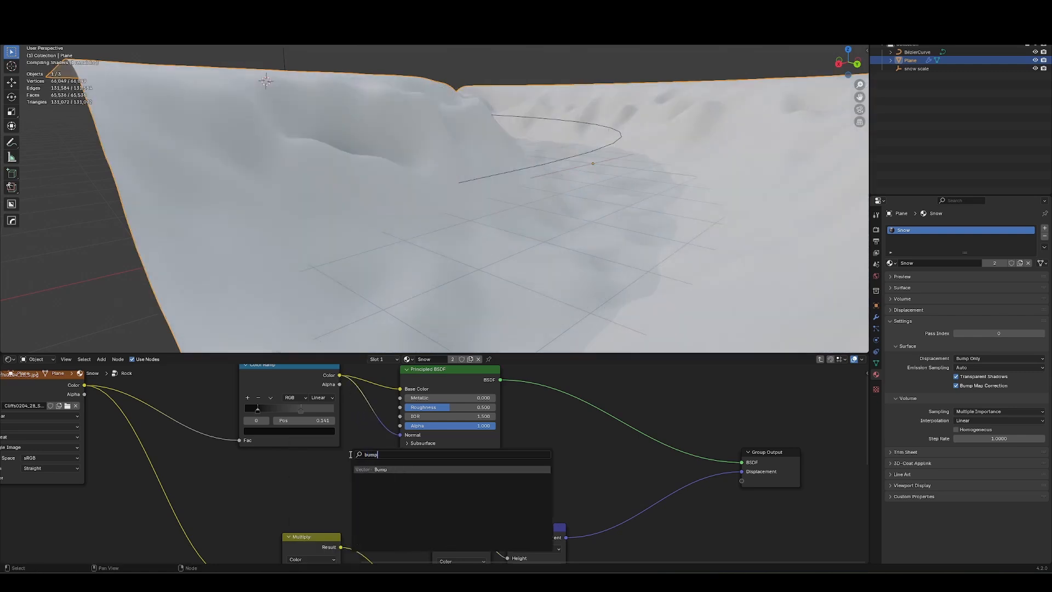
{"action": "key", "text": "Return"}
{"action": "left_click", "coordinate": [396, 419]}
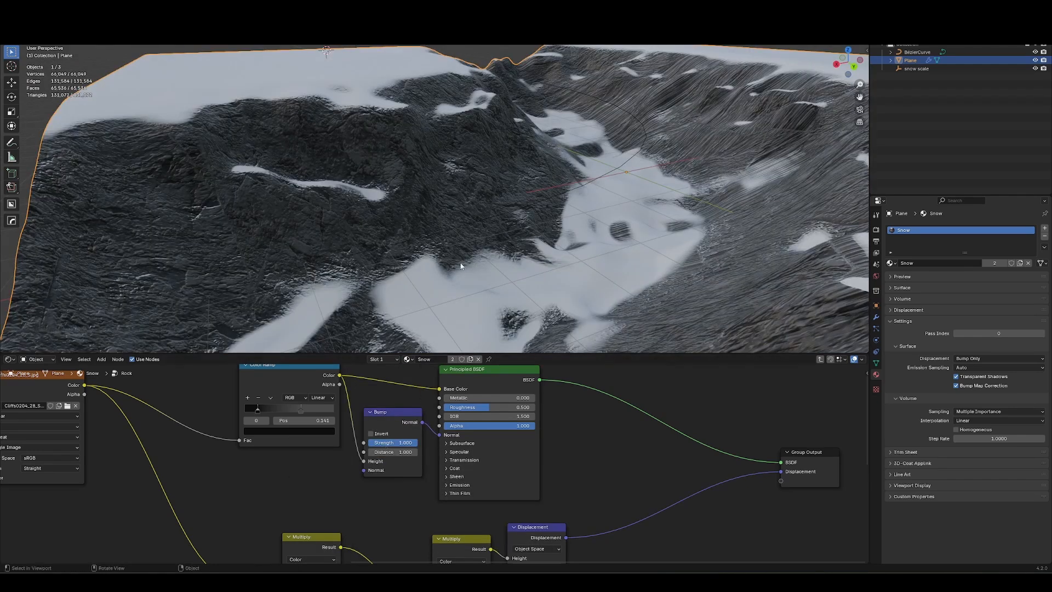
{"action": "middle_click_drag", "start_coordinate": [471, 273], "coordinate": [480, 339]}
{"action": "scroll", "coordinate": [485, 288], "scroll_direction": "up", "scroll_amount": 3}
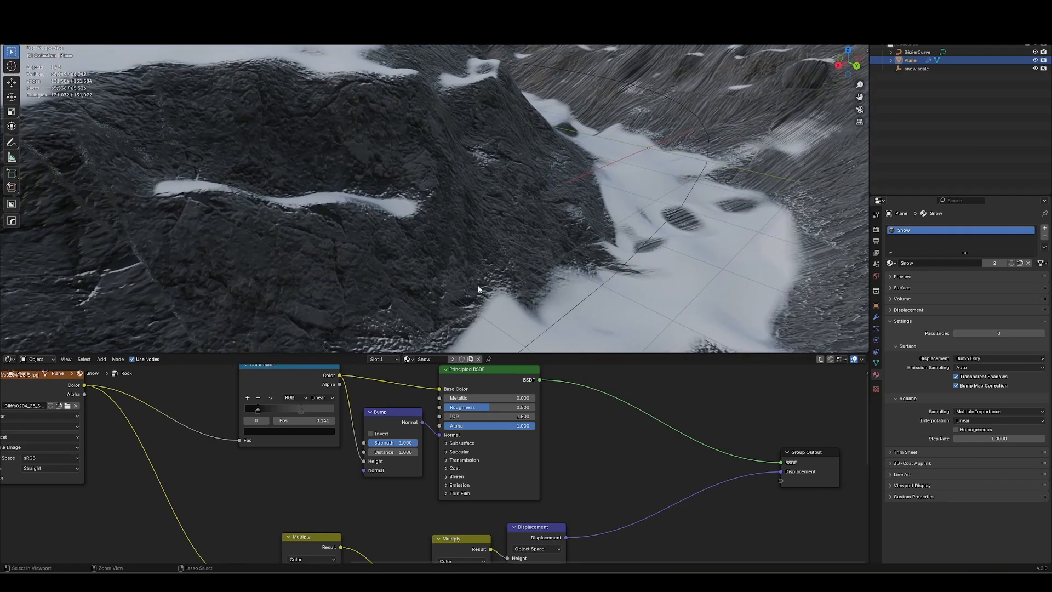
{"action": "middle_click_drag", "start_coordinate": [486, 267], "coordinate": [461, 270]}
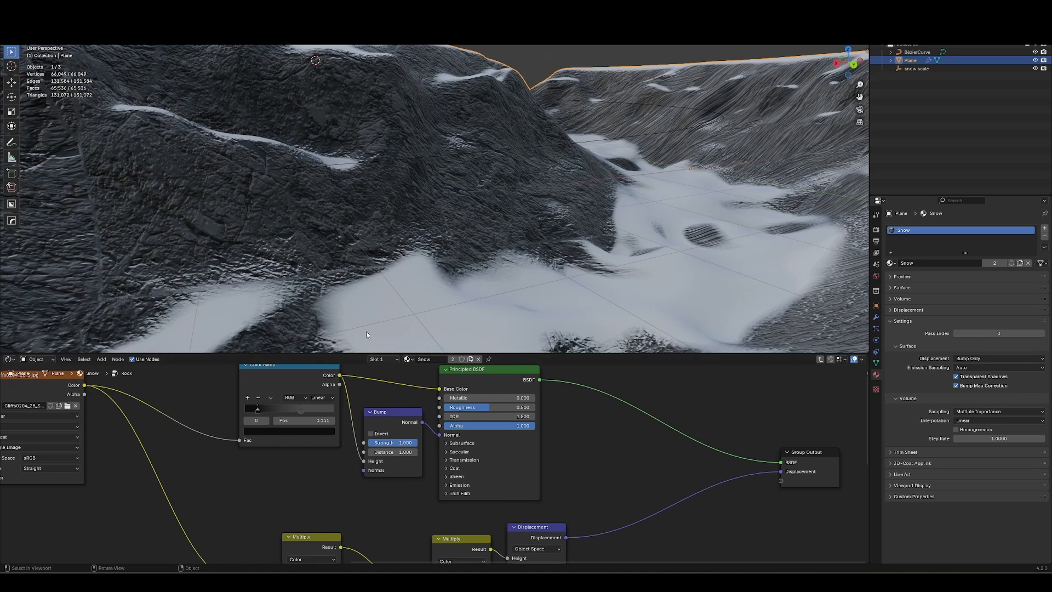
- Set the displacement Noise Texture's scale to 3.9 and the Map Range's From Min to -0.06 and From Max to 1.54
{"action": "middle_click_drag", "start_coordinate": [565, 526], "coordinate": [505, 430]}
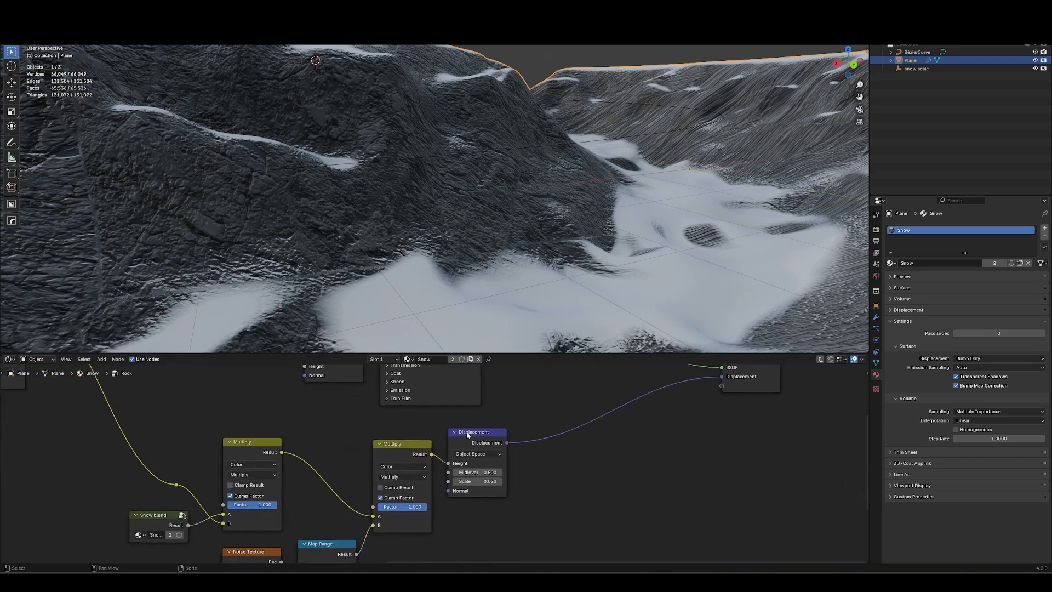
{"action": "left_click_drag", "start_coordinate": [704, 404], "coordinate": [703, 404]}
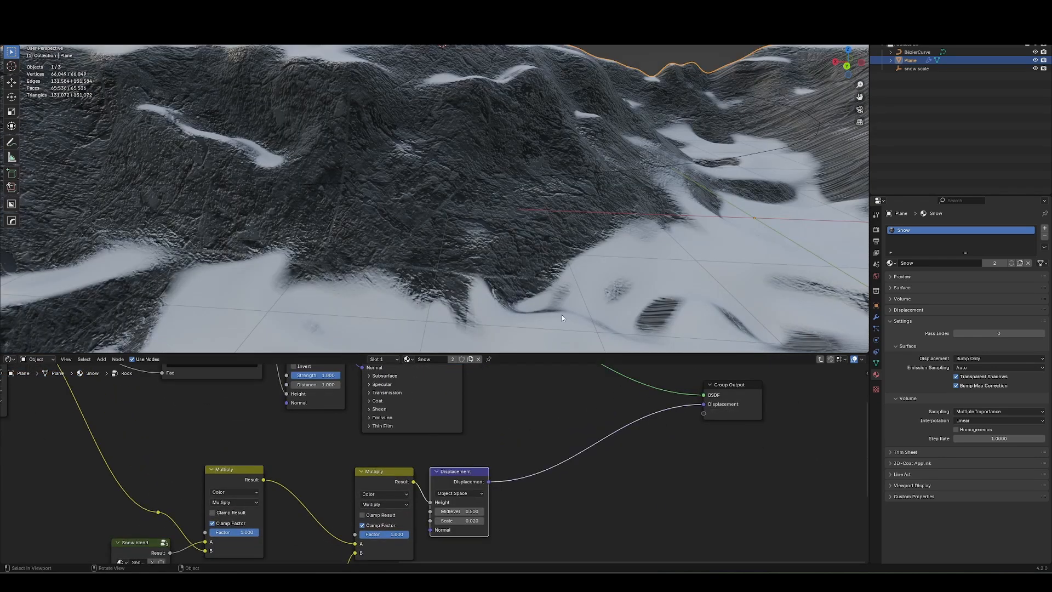
{"action": "middle_click_drag", "start_coordinate": [484, 276], "coordinate": [351, 277]}
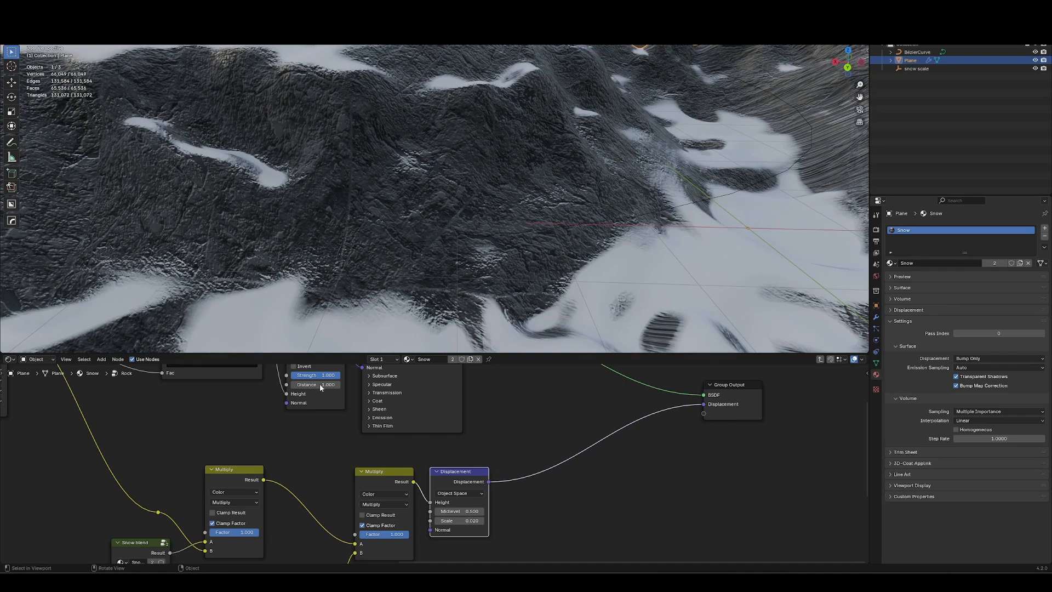
{"action": "middle_click_drag", "start_coordinate": [278, 498], "coordinate": [380, 494]}
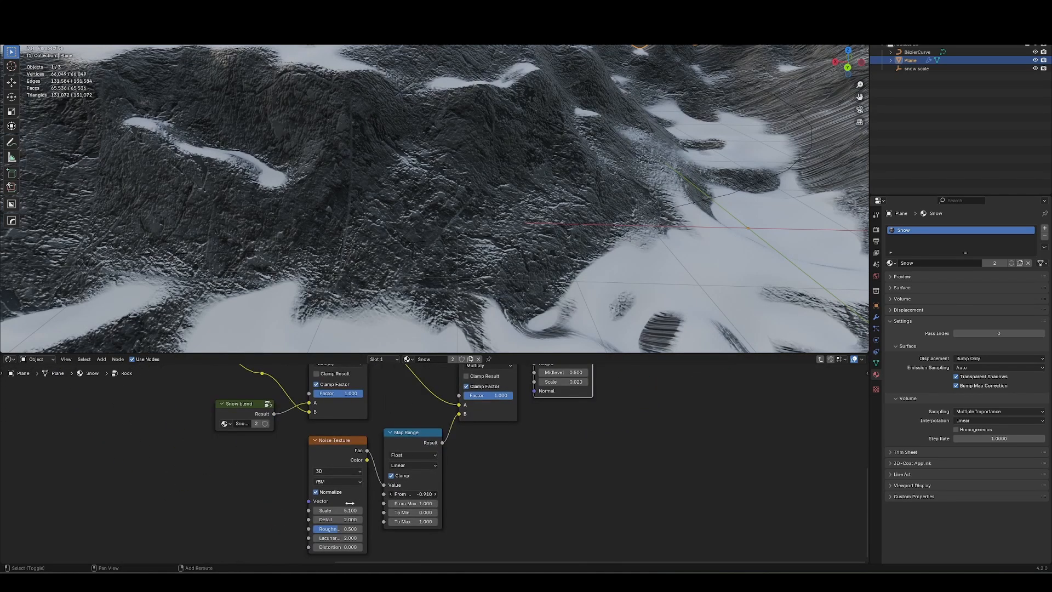
{"action": "left_click_drag", "start_coordinate": [386, 507], "coordinate": [321, 510]}
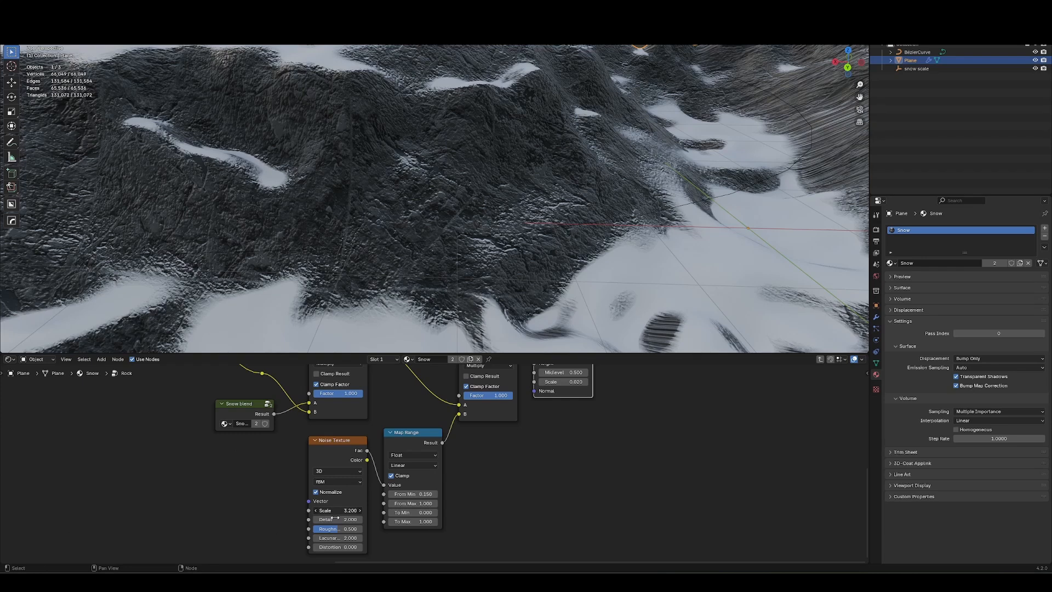
{"action": "left_click_drag", "start_coordinate": [419, 494], "coordinate": [409, 495]}
{"action": "left_click_drag", "start_coordinate": [415, 503], "coordinate": [436, 504]}
- Try feeding the first Multiply's Result straight into the Displacement's Height, bypassing the noise-driven Multiply
{"action": "scroll", "coordinate": [474, 448], "scroll_direction": "down", "scroll_amount": 2}
{"action": "middle_click_drag", "start_coordinate": [379, 418], "coordinate": [350, 466]}
{"action": "left_click_drag", "start_coordinate": [349, 465], "coordinate": [458, 479]}
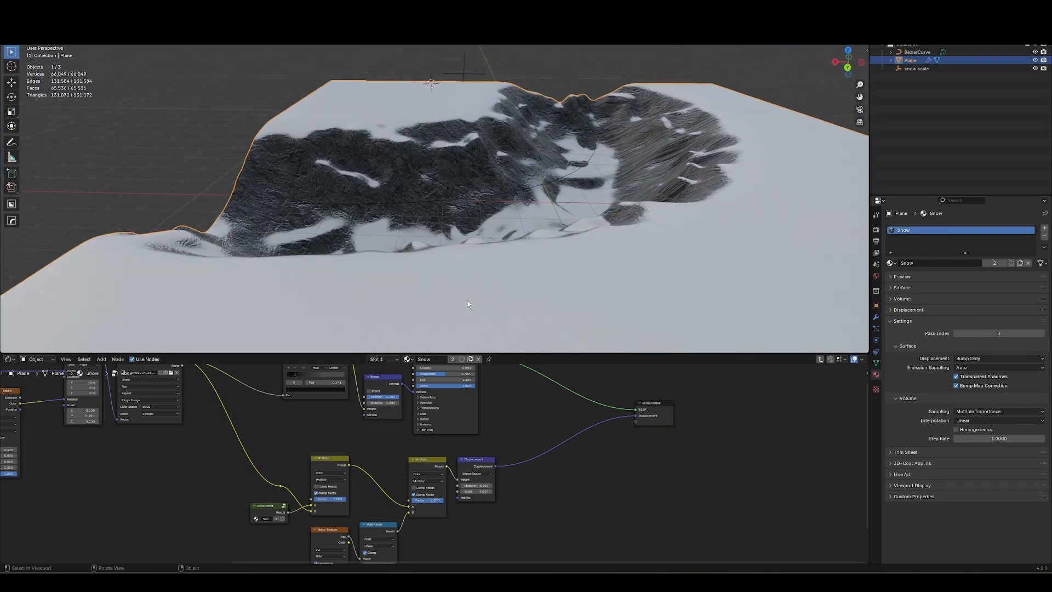
{"action": "middle_click_drag", "start_coordinate": [524, 222], "coordinate": [573, 253]}
- Duplicate the Texture Coordinate node next to the Noise Texture and connect its Object output to the noise's Vector
{"action": "middle_click_drag", "start_coordinate": [195, 436], "coordinate": [433, 460]}
{"action": "scroll", "coordinate": [392, 485], "scroll_direction": "down", "scroll_amount": 2}
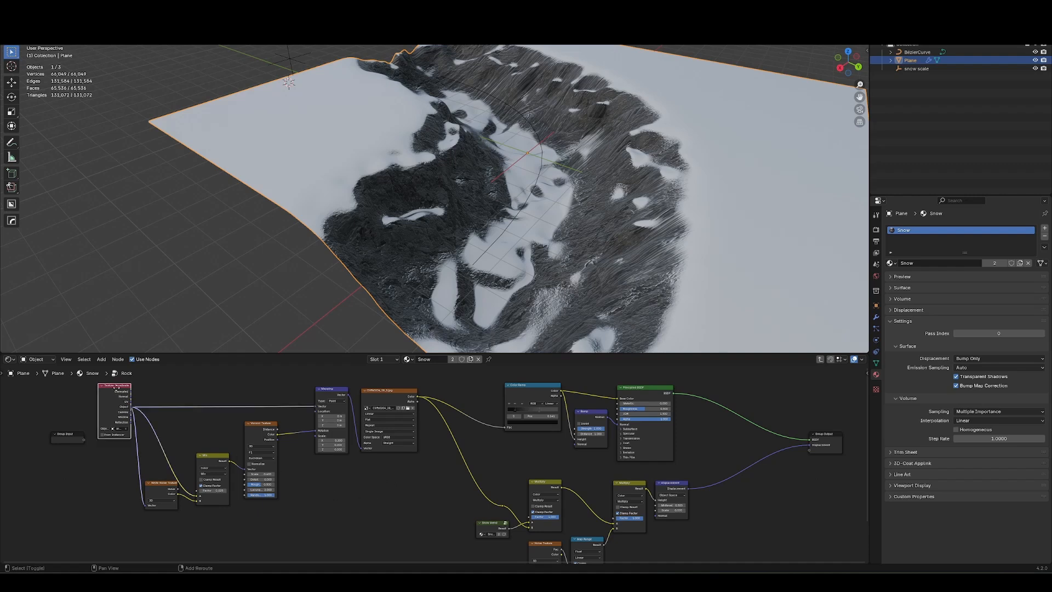
{"action": "left_click_drag", "start_coordinate": [119, 391], "coordinate": [384, 487]}
{"action": "scroll", "coordinate": [384, 487], "scroll_direction": "up", "scroll_amount": 3}
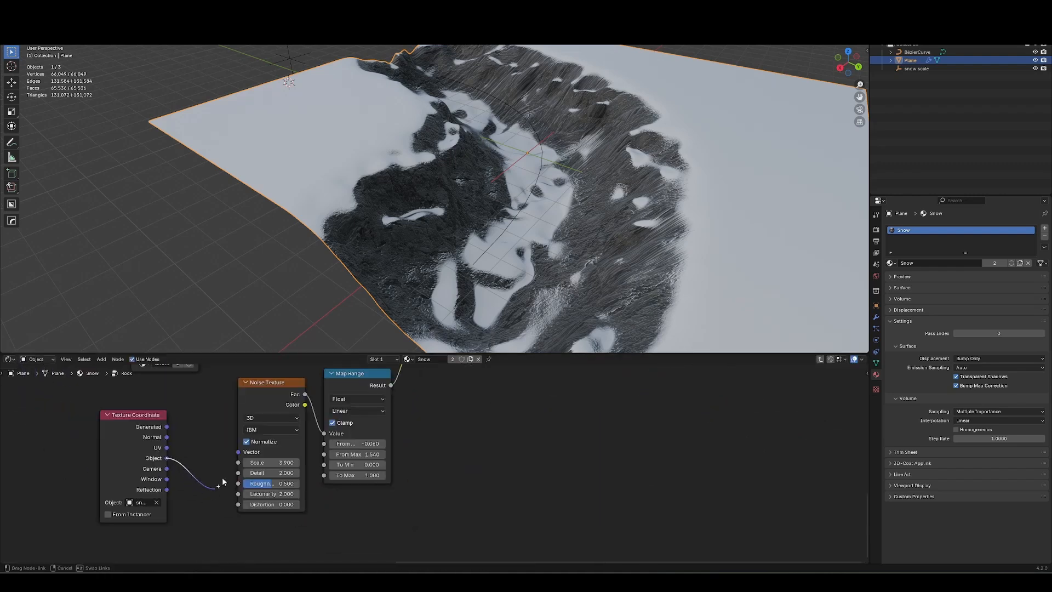
{"action": "left_click_drag", "start_coordinate": [167, 458], "coordinate": [238, 451]}
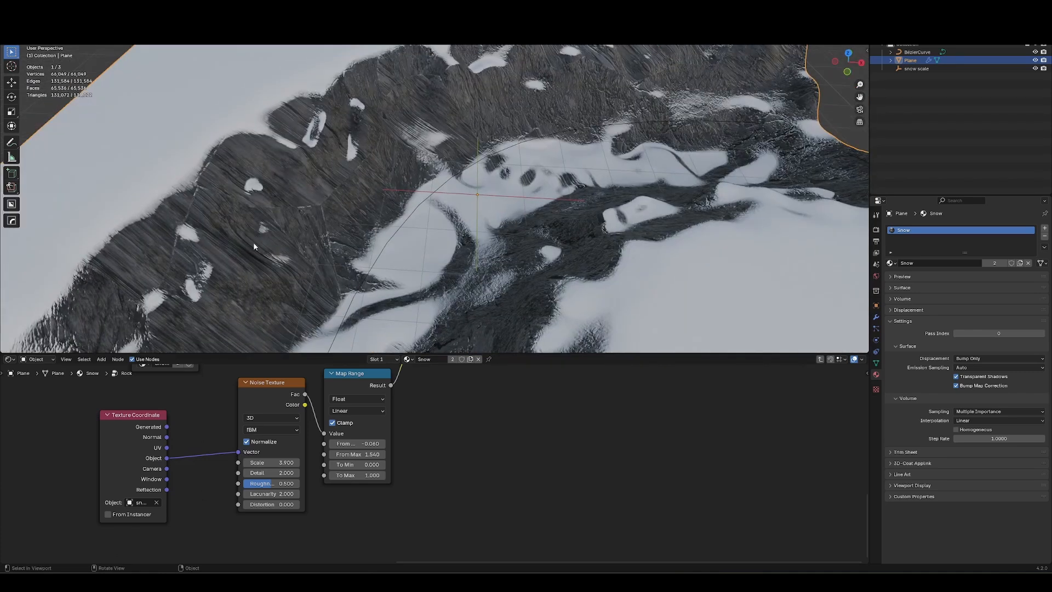
- Rotate the snow scale empty 45° about the global Y axis
{"action": "middle_click_drag", "start_coordinate": [254, 246], "coordinate": [349, 185]}
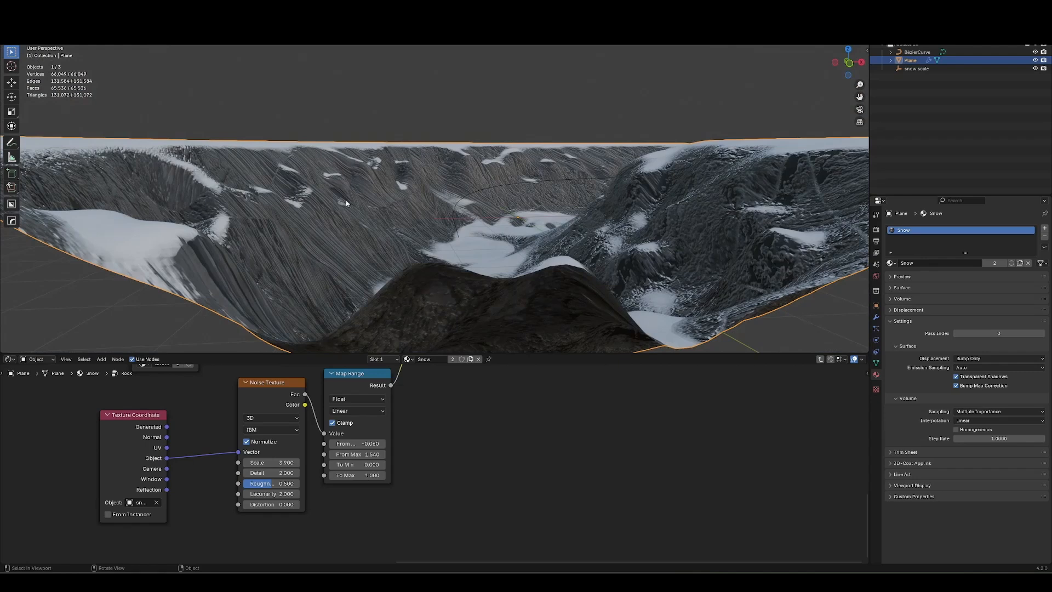
{"action": "key", "text": "Home"}
{"action": "scroll", "coordinate": [310, 498], "scroll_direction": "up", "scroll_amount": 3}
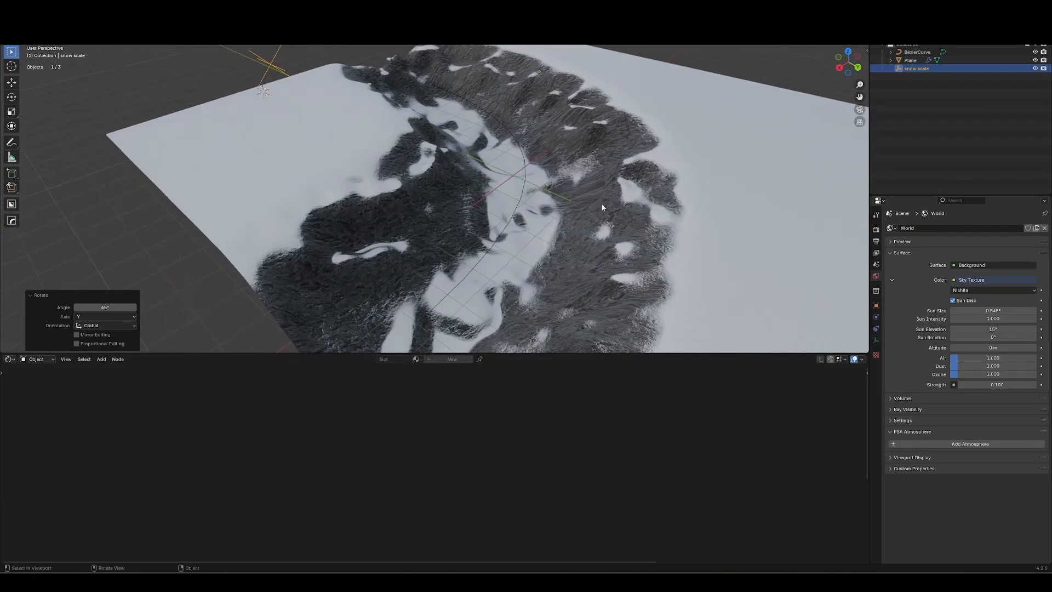
{"action": "middle_click_drag", "start_coordinate": [602, 208], "coordinate": [659, 213]}
{"action": "middle_click_drag", "start_coordinate": [659, 213], "coordinate": [483, 429], "text": "shift"}
- Reselect the terrain plane, open its Rock group and set the Cliffs image texture to Box projection with blend 0.5
{"action": "left_click", "coordinate": [555, 214]}
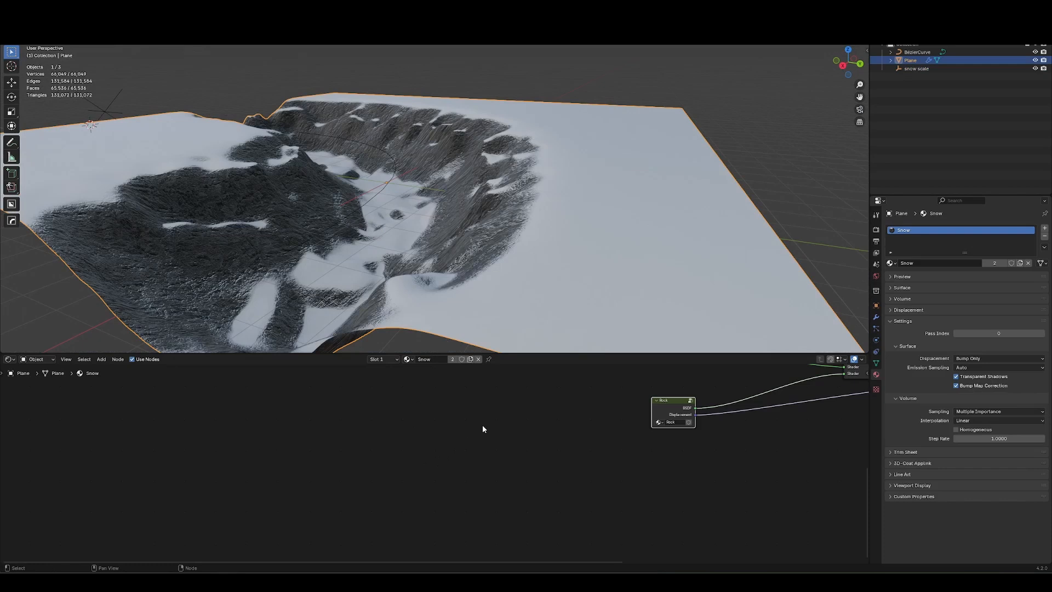
{"action": "left_click", "coordinate": [11, 360]}
{"action": "key", "text": "Tab"}
{"action": "middle_click_drag", "start_coordinate": [603, 465], "coordinate": [468, 470]}
{"action": "middle_click_drag", "start_coordinate": [468, 470], "coordinate": [427, 416], "text": "ctrl"}
{"action": "key", "text": "Down"}
{"action": "key", "text": "Return"}
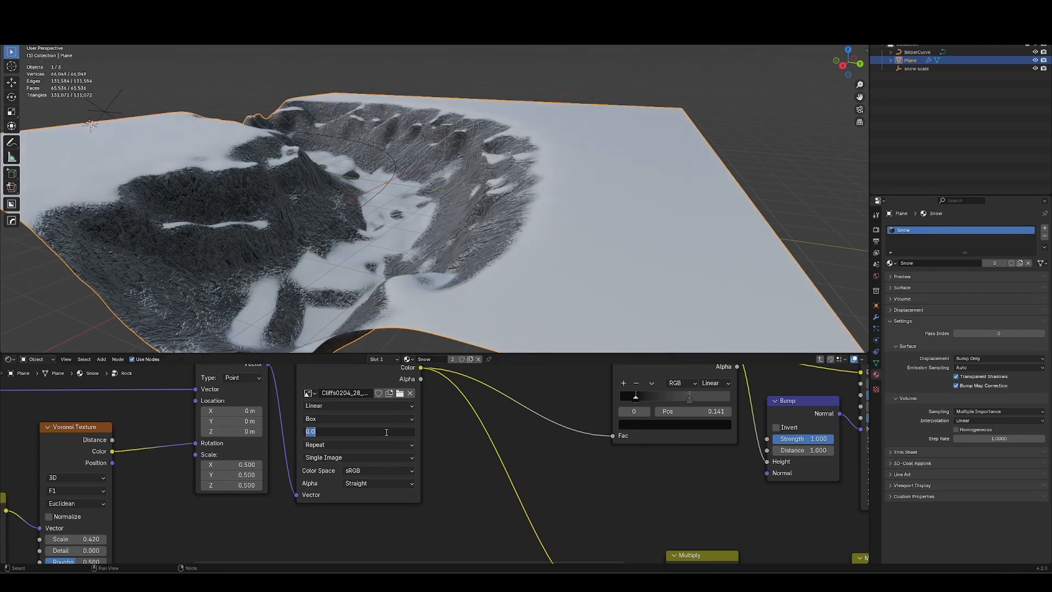
{"action": "key", "text": "Escape"}
{"action": "middle_click_drag", "start_coordinate": [471, 307], "coordinate": [541, 263]}
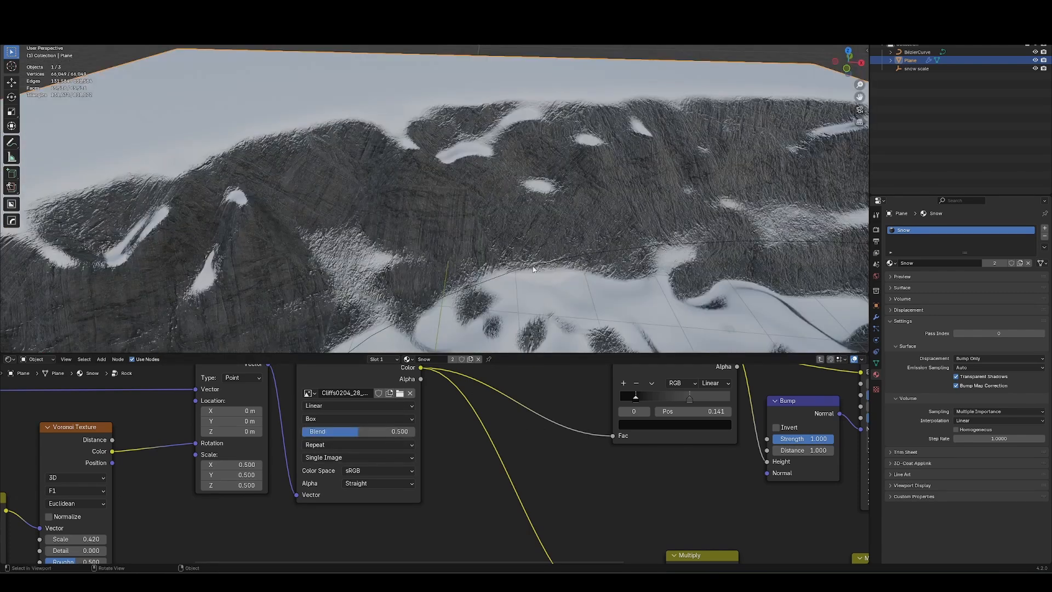
{"action": "middle_click_drag", "start_coordinate": [470, 284], "coordinate": [324, 252]}
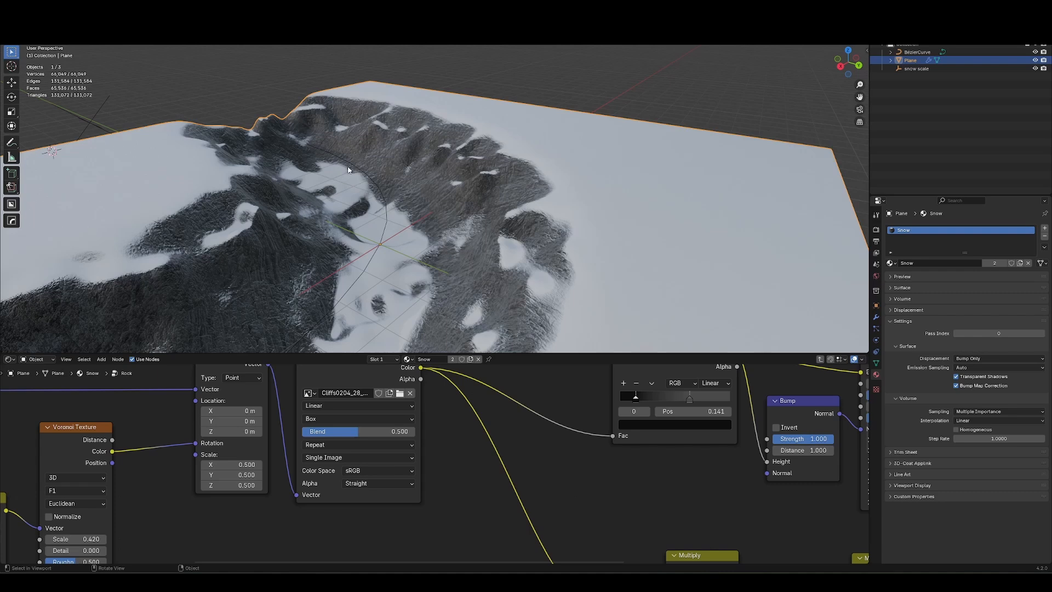
- Try clearing the snow scale empty's rotation
{"action": "left_click", "coordinate": [103, 117]}
{"action": "key", "text": "alt+r"}
{"action": "middle_click_drag", "start_coordinate": [109, 132], "coordinate": [459, 134]}
{"action": "left_click", "coordinate": [497, 198]}
{"action": "left_click", "coordinate": [460, 134]}
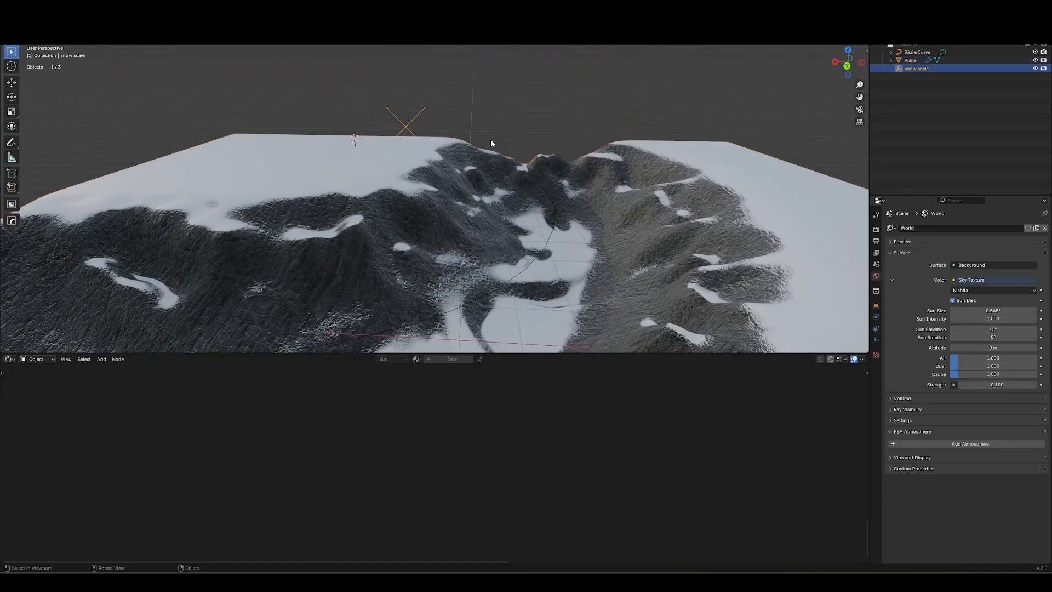
- Rotate the snow scale empty 45° about the global X axis
{"action": "key", "text": "r"}
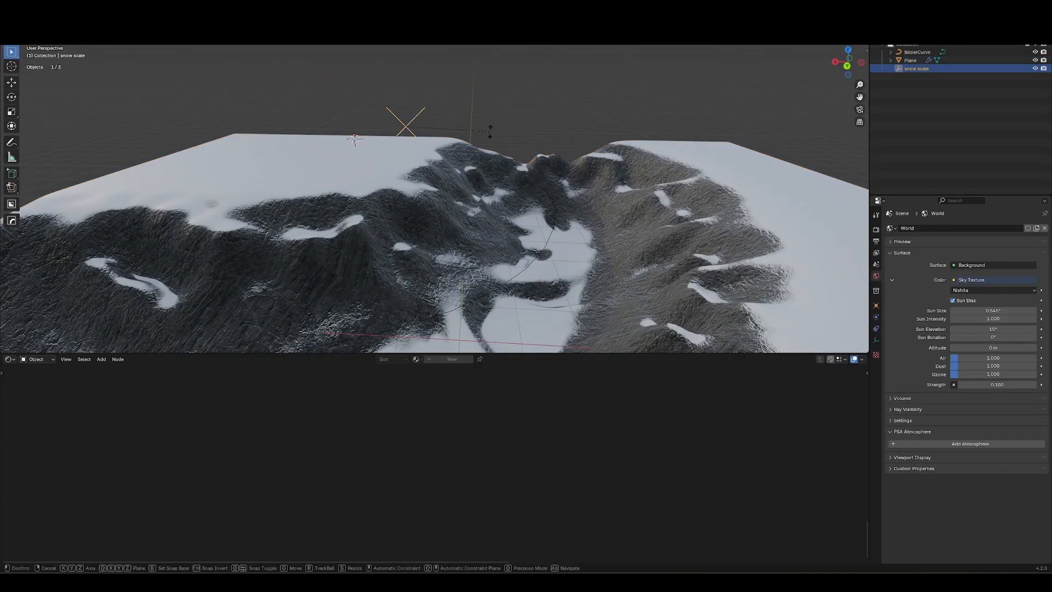
{"action": "key", "text": "x"}
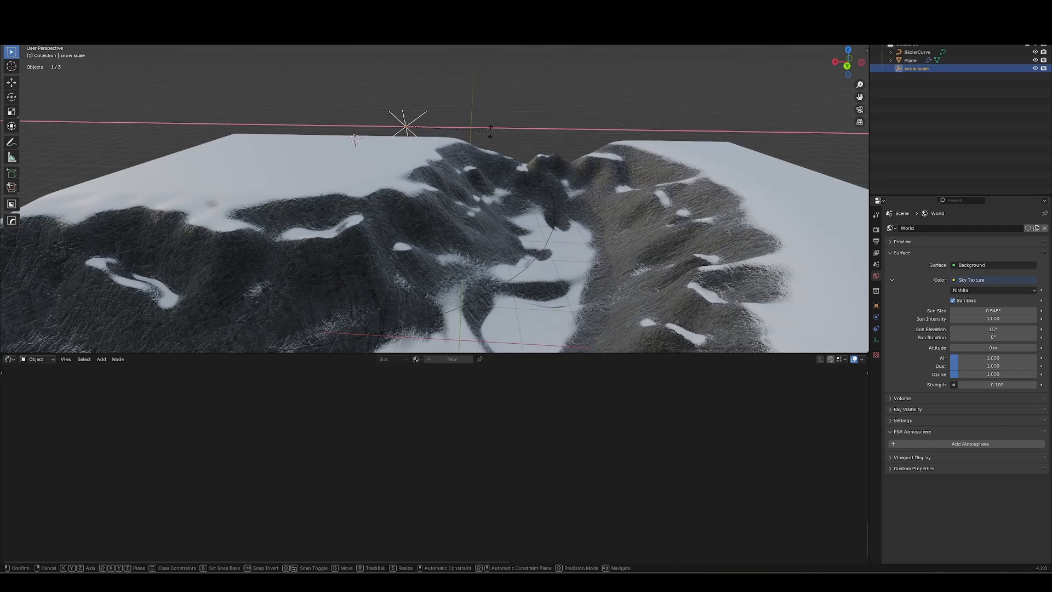
{"action": "left_click", "coordinate": [491, 131]}
{"action": "middle_click_drag", "start_coordinate": [490, 131], "coordinate": [351, 196]}
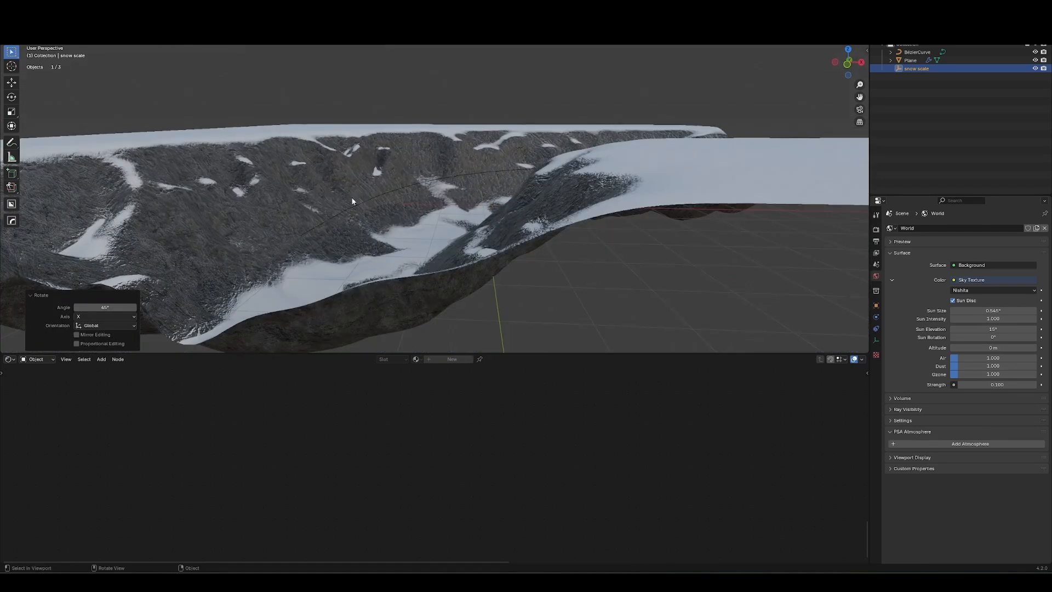
- Reselect the terrain plane and set the rock Mapping node's scale to 0.2 on X, Y and Z
{"action": "middle_click_drag", "start_coordinate": [460, 156], "coordinate": [468, 264]}
{"action": "scroll", "coordinate": [458, 167], "scroll_direction": "up", "scroll_amount": 2}
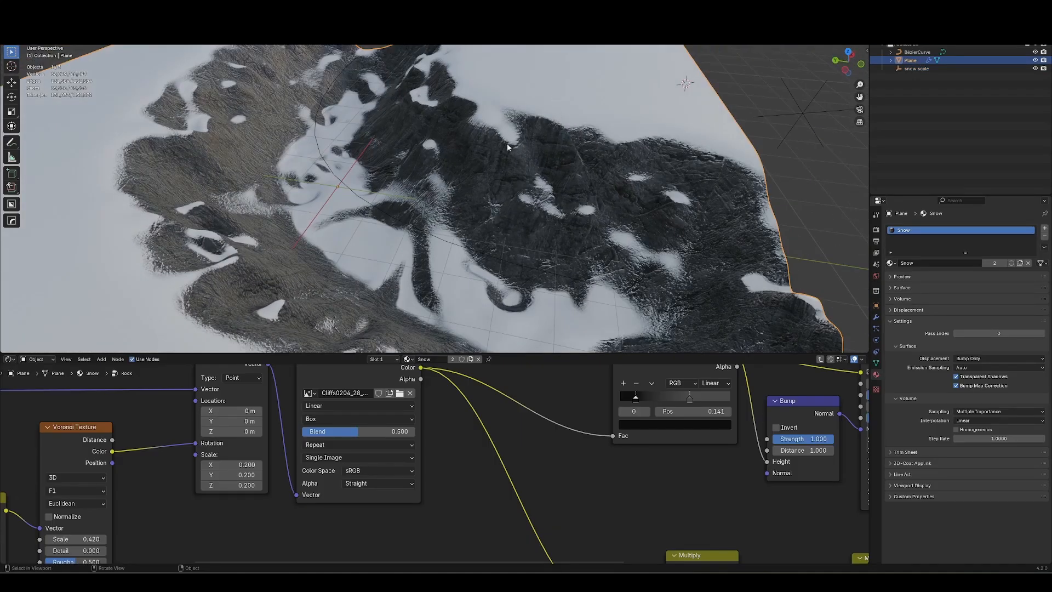
{"action": "middle_click_drag", "start_coordinate": [461, 182], "coordinate": [533, 180]}
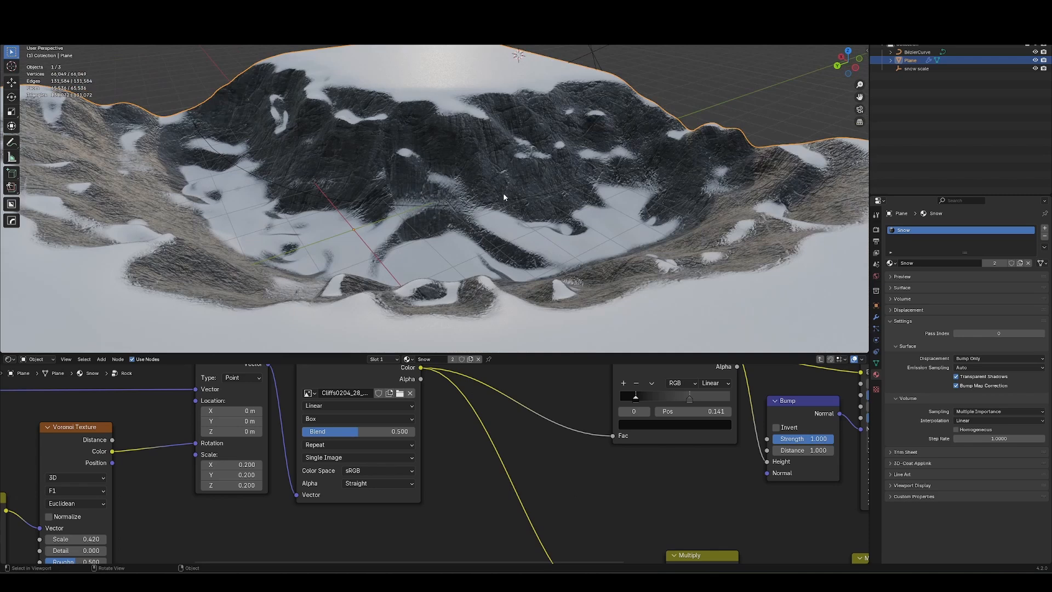
- Leave the Rock group and open the Snow blend group
{"action": "middle_click_drag", "start_coordinate": [470, 445], "coordinate": [441, 487]}
{"action": "key", "text": "Tab"}
{"action": "middle_click_drag", "start_coordinate": [420, 450], "coordinate": [334, 439]}
{"action": "left_click", "coordinate": [301, 392]}
{"action": "key", "text": "Tab"}
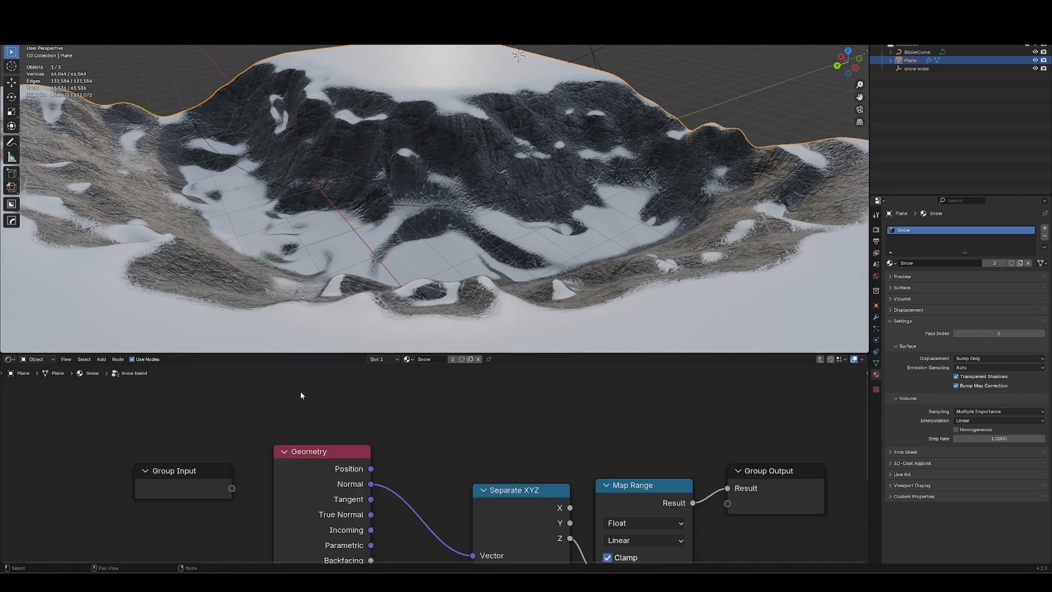
{"action": "middle_click_drag", "start_coordinate": [301, 391], "coordinate": [298, 452], "text": "ctrl"}
{"action": "middle_click_drag", "start_coordinate": [606, 446], "coordinate": [461, 390]}
- Move the Group Output and Map Range nodes farther along to make room after the Separate XYZ node
{"action": "left_click_drag", "start_coordinate": [485, 412], "coordinate": [624, 412]}
{"action": "middle_click_drag", "start_coordinate": [491, 501], "coordinate": [481, 432], "text": "ctrl"}
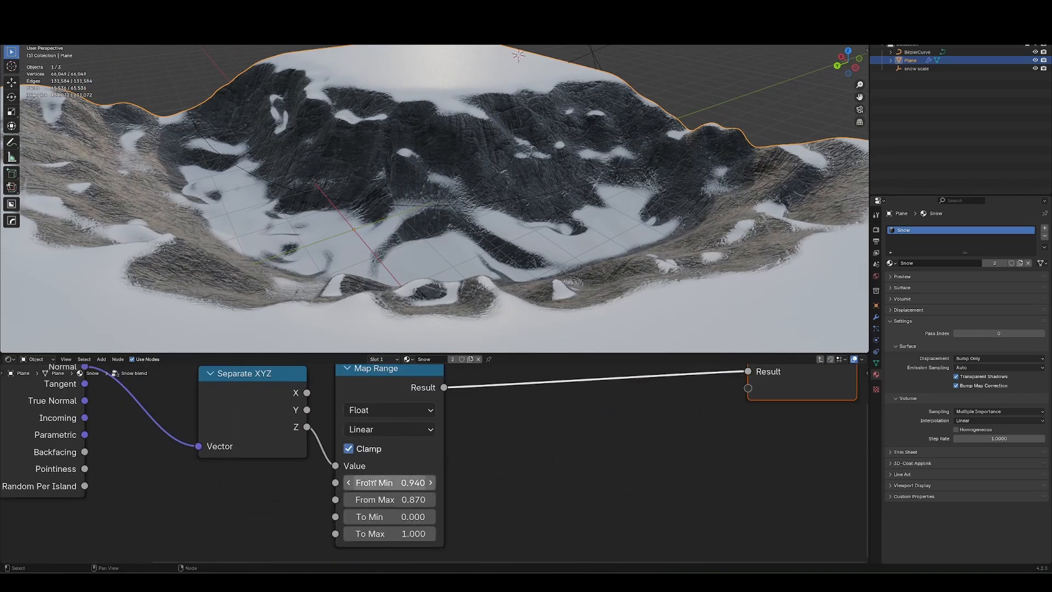
{"action": "mouse_move", "coordinate": [374, 485]}
{"action": "left_mouse_down", "text": "shift"}
{"action": "mouse_move", "coordinate": [406, 484]}
{"action": "mouse_move", "coordinate": [370, 485]}
{"action": "left_mouse_up", "text": "shift"}
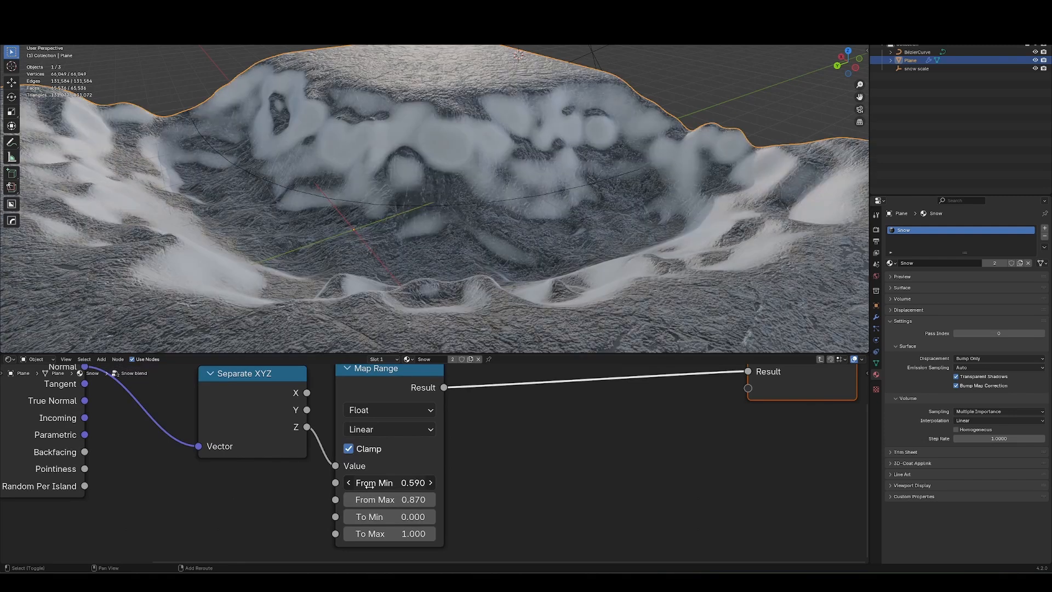
{"action": "right_click", "coordinate": [374, 484]}
{"action": "left_click_drag", "start_coordinate": [446, 451], "coordinate": [706, 458]}
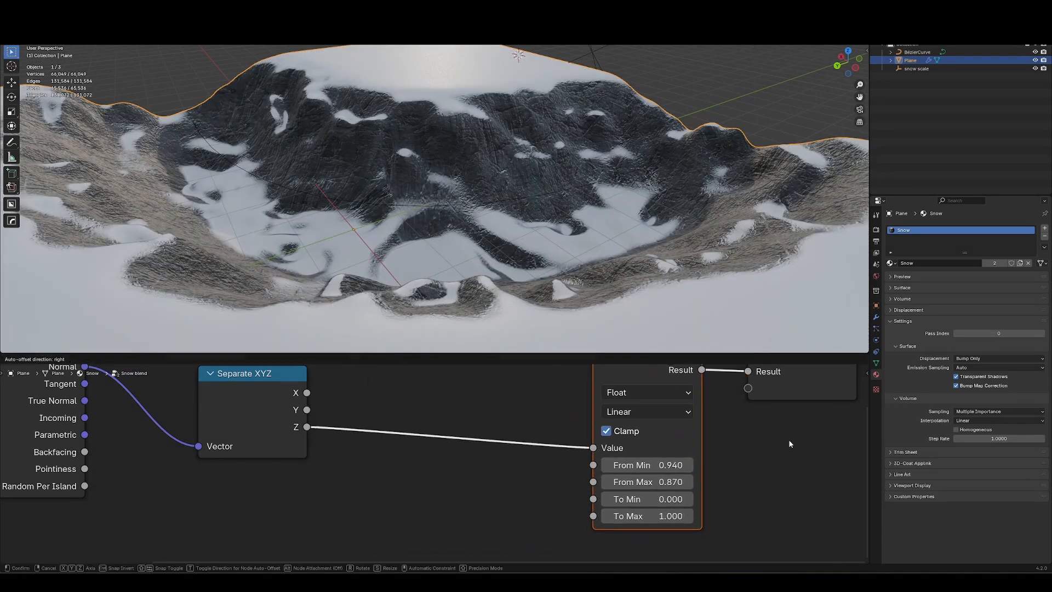
- Add a Value node between Separate XYZ and Map Range and set it to 0.94
{"action": "scroll", "coordinate": [720, 458], "scroll_direction": "down", "scroll_amount": 2}
{"action": "middle_click_drag", "start_coordinate": [720, 456], "coordinate": [705, 458]}
{"action": "key", "text": "shift+a"}
{"action": "type", "text": "valu"}
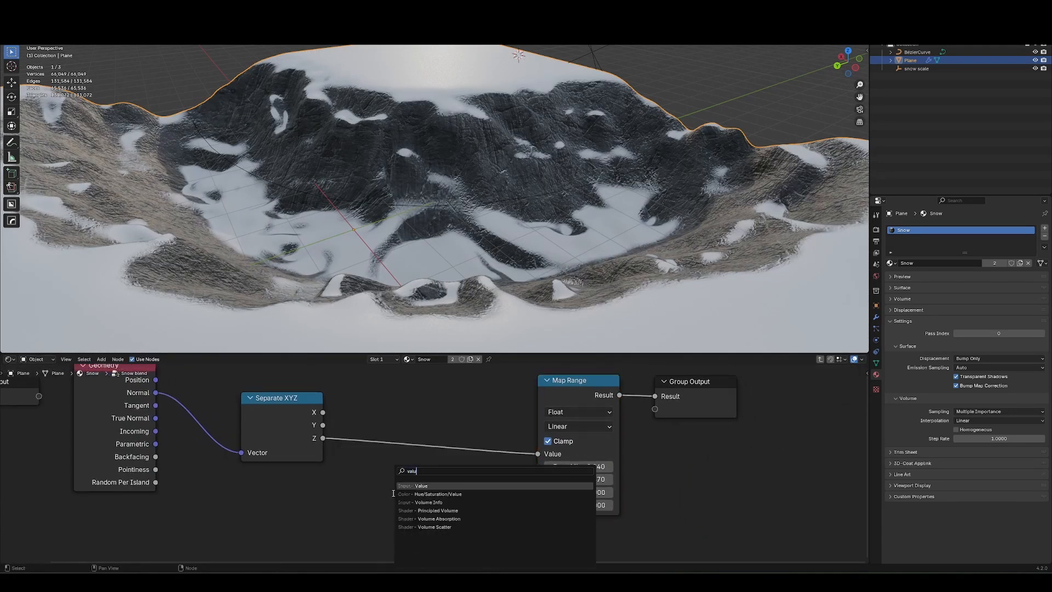
{"action": "key", "text": "Return"}
{"action": "left_click", "coordinate": [387, 491]}
{"action": "left_click_drag", "start_coordinate": [452, 499], "coordinate": [453, 476]}
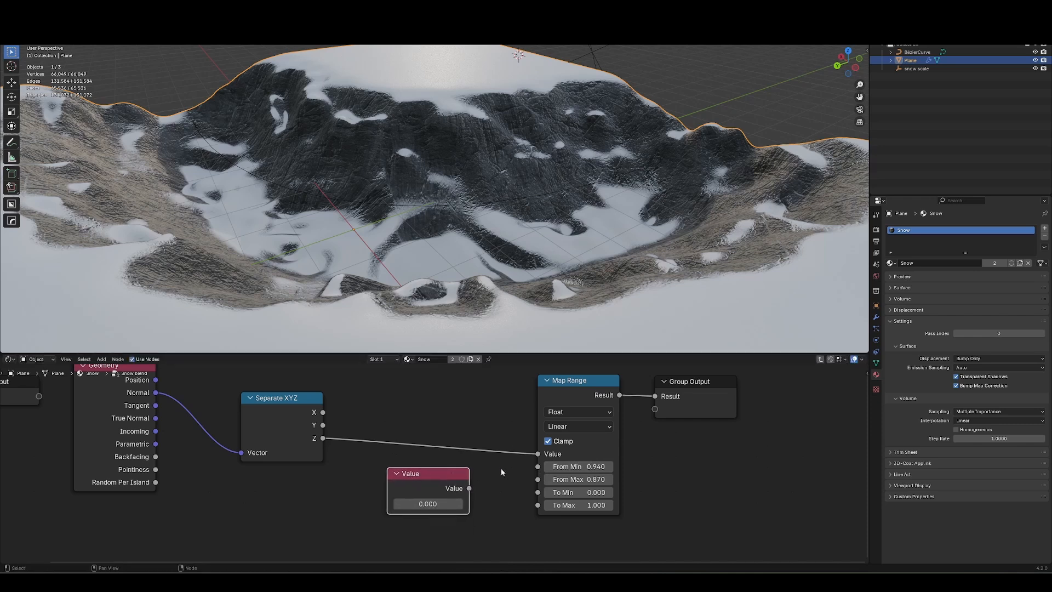
{"action": "middle_click_drag", "start_coordinate": [483, 517], "coordinate": [487, 494]}
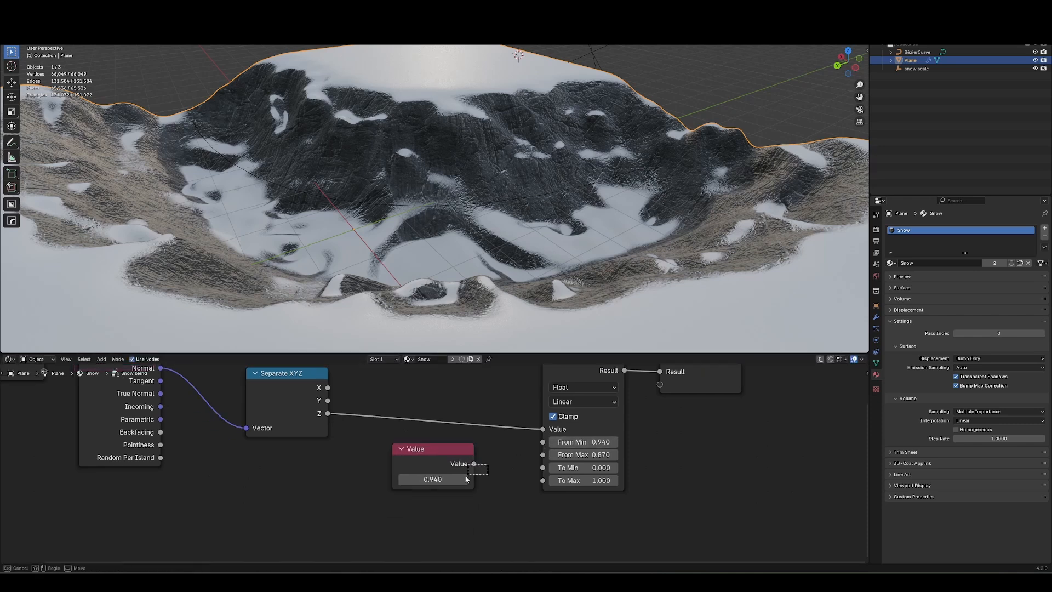
- Connect the Value node to the Map Range's From Min and move the node back to free space beside it
{"action": "left_click_drag", "start_coordinate": [474, 464], "coordinate": [537, 446]}
{"action": "key", "text": "g"}
{"action": "left_click", "coordinate": [381, 503]}
- Add a Math Add node fed by the Value node, set its second value to -0.07, and connect it to From Max
{"action": "left_click_drag", "start_coordinate": [368, 477], "coordinate": [380, 492]}
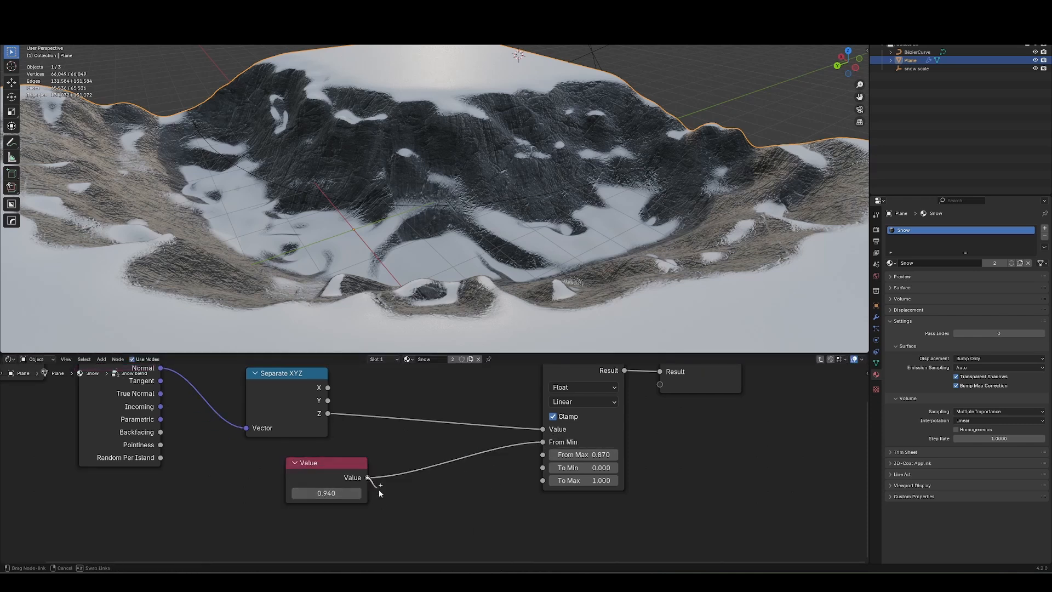
{"action": "left_click_drag", "start_coordinate": [444, 502], "coordinate": [457, 480]}
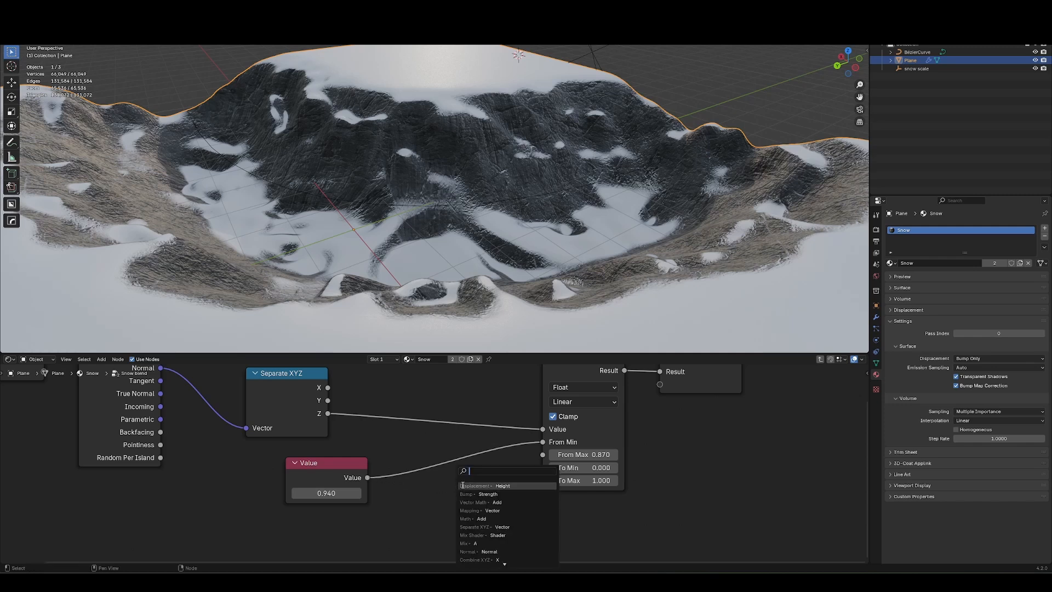
{"action": "type", "text": "math"}
{"action": "key", "text": "Return"}
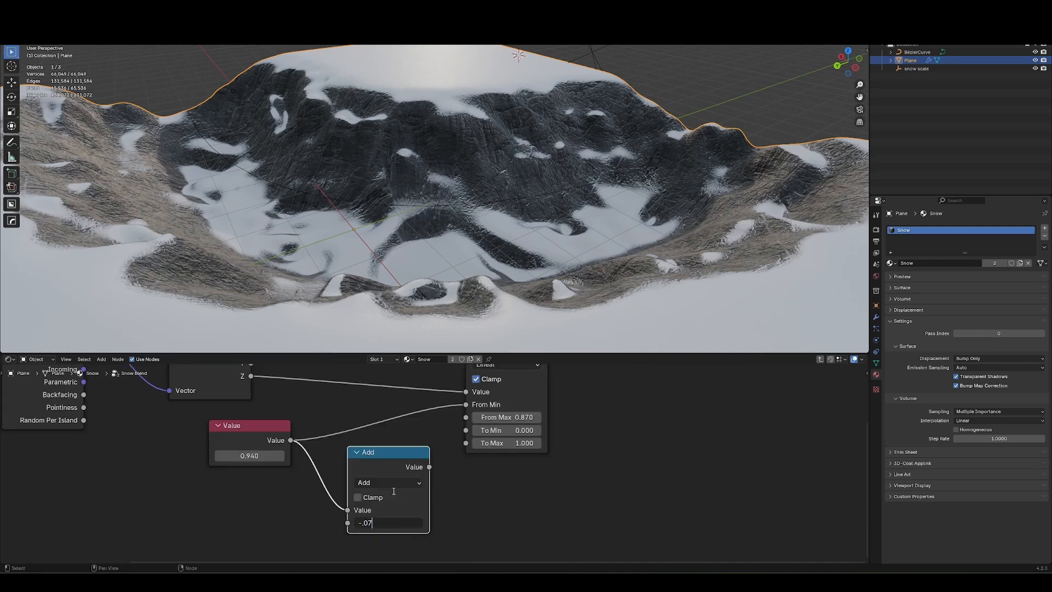
{"action": "key", "text": "Return"}
{"action": "left_click_drag", "start_coordinate": [430, 467], "coordinate": [466, 417]}
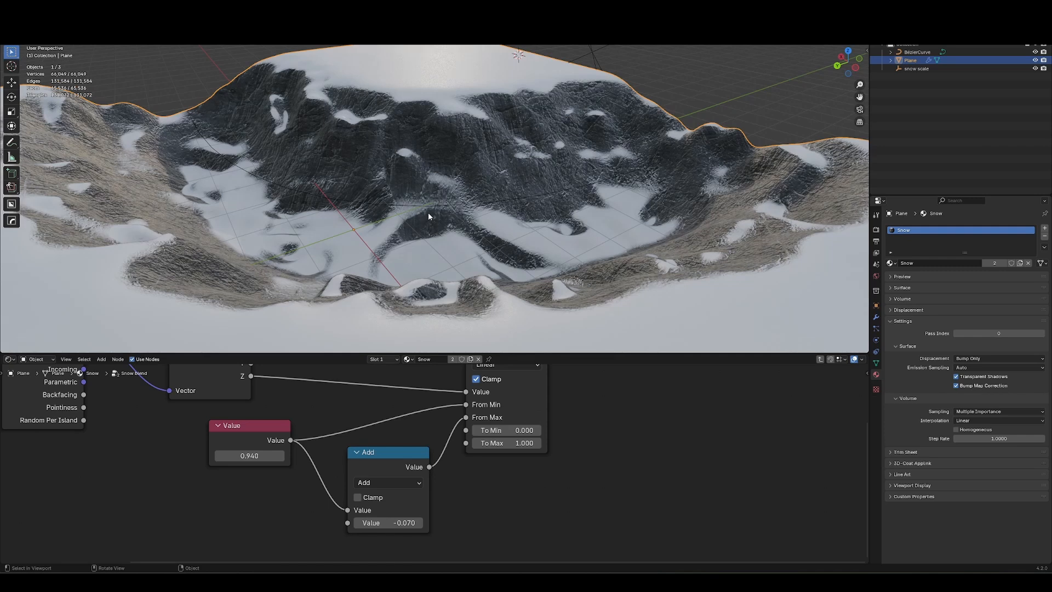
- Set the Value node to 0.86 and the Add node's offset to -0.03 to sharpen the snow edge
{"action": "left_click", "coordinate": [267, 433]}
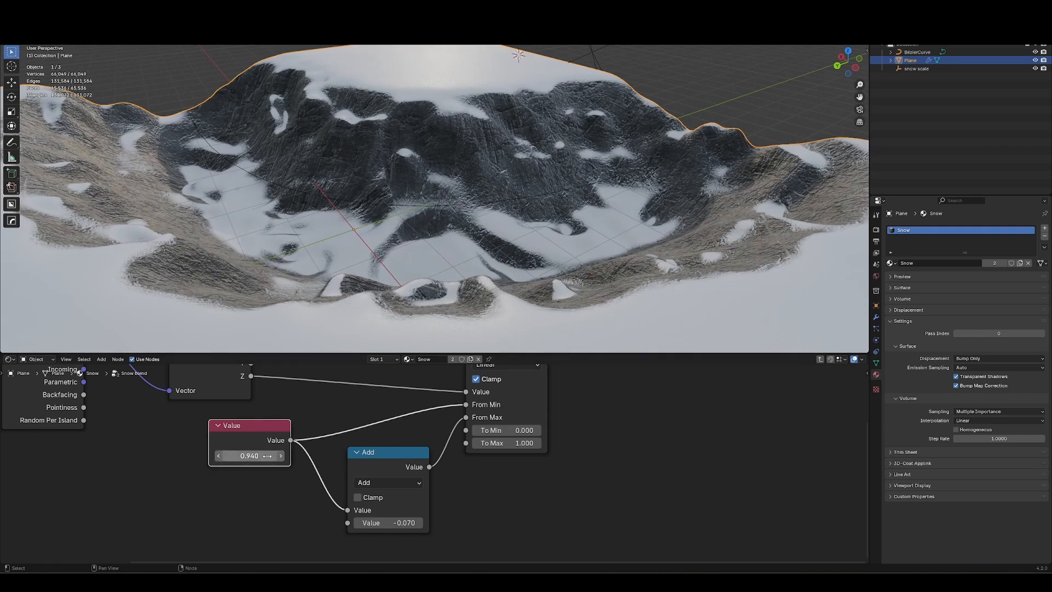
{"action": "middle_click_drag", "start_coordinate": [463, 268], "coordinate": [486, 285]}
{"action": "left_click_drag", "start_coordinate": [248, 455], "coordinate": [260, 458]}
{"action": "left_click_drag", "start_coordinate": [385, 523], "coordinate": [392, 523]}
{"action": "left_click_drag", "start_coordinate": [251, 455], "coordinate": [248, 456]}
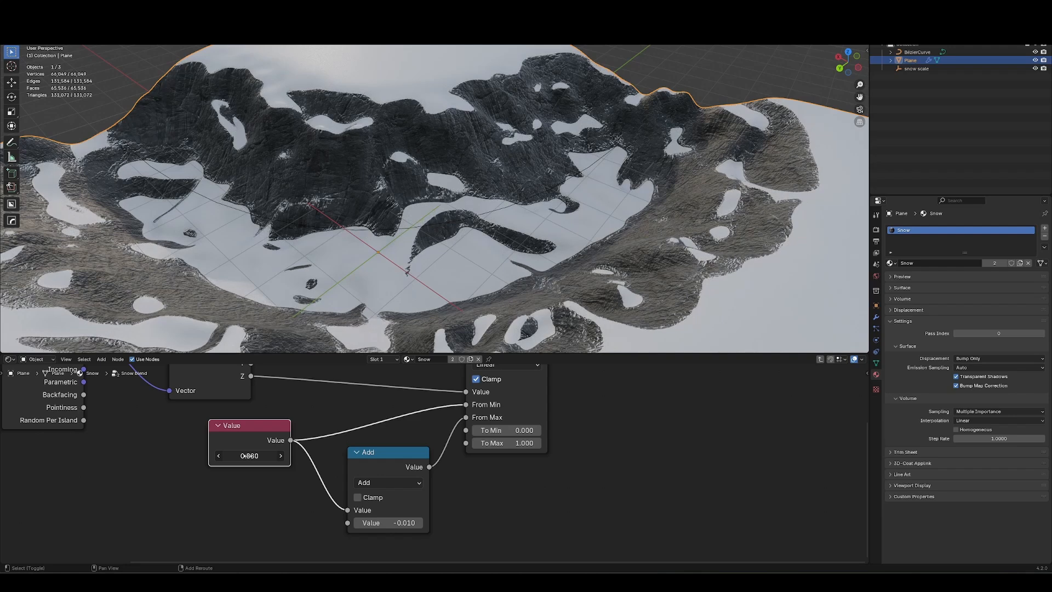
{"action": "left_click_drag", "start_coordinate": [389, 523], "coordinate": [386, 522], "text": "shift"}
{"action": "middle_click_drag", "start_coordinate": [437, 268], "coordinate": [520, 250]}
{"action": "scroll", "coordinate": [590, 267], "scroll_direction": "down", "scroll_amount": 3}
{"action": "scroll", "coordinate": [637, 178], "scroll_direction": "up", "scroll_amount": 1}
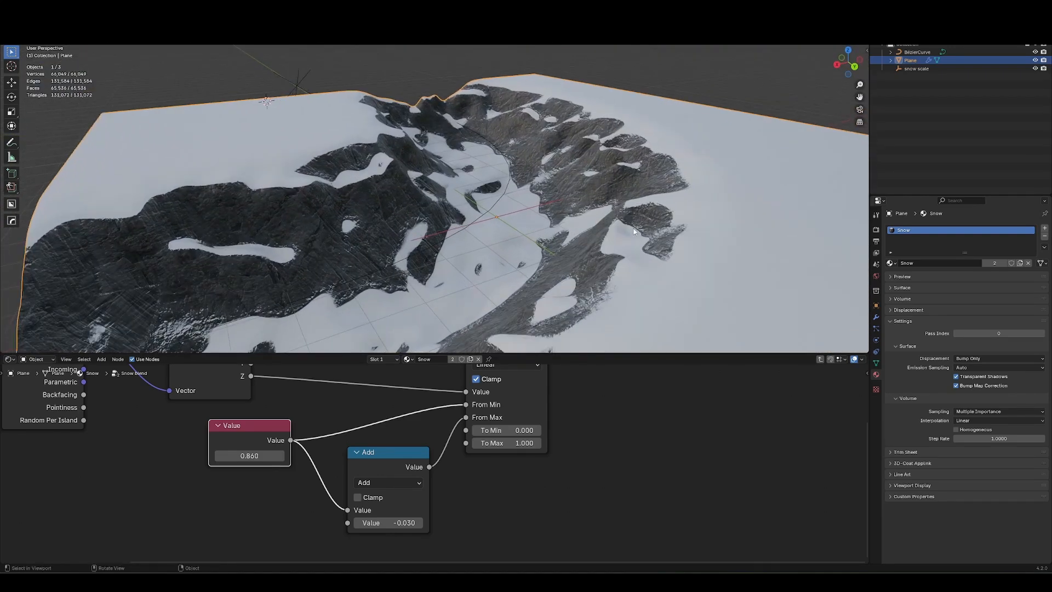
- Move Separate XYZ directly above the Value node and shift Group Input and Geometry back to free space between them
{"action": "scroll", "coordinate": [406, 472], "scroll_direction": "down", "scroll_amount": 2}
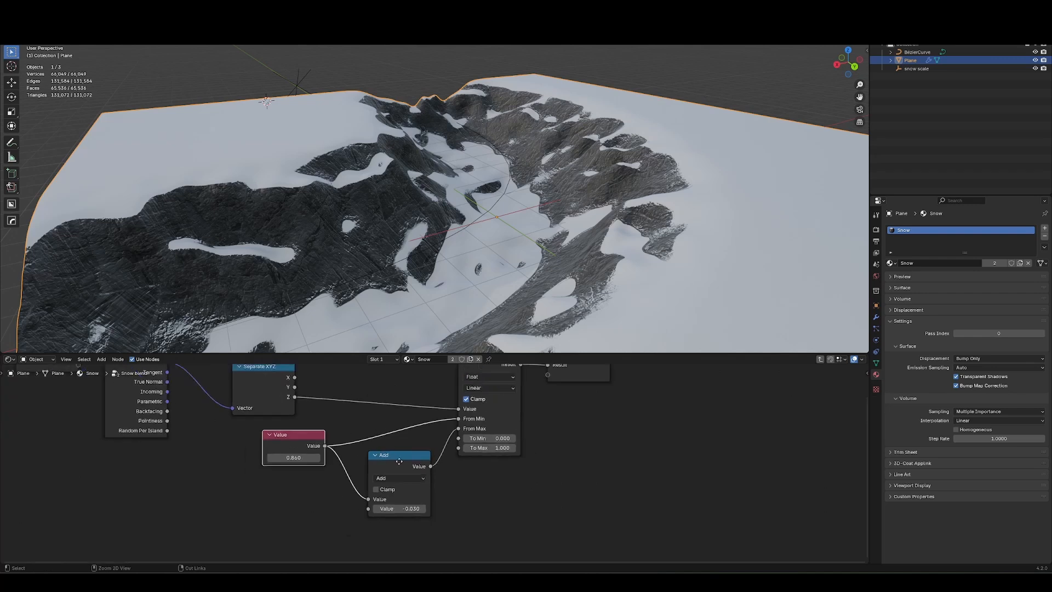
{"action": "middle_click_drag", "start_coordinate": [272, 408], "coordinate": [406, 474]}
{"action": "left_click_drag", "start_coordinate": [404, 409], "coordinate": [411, 470]}
{"action": "key", "text": "g"}
{"action": "left_click", "coordinate": [439, 481]}
{"action": "left_click_drag", "start_coordinate": [373, 396], "coordinate": [212, 433]}
{"action": "key", "text": "g"}
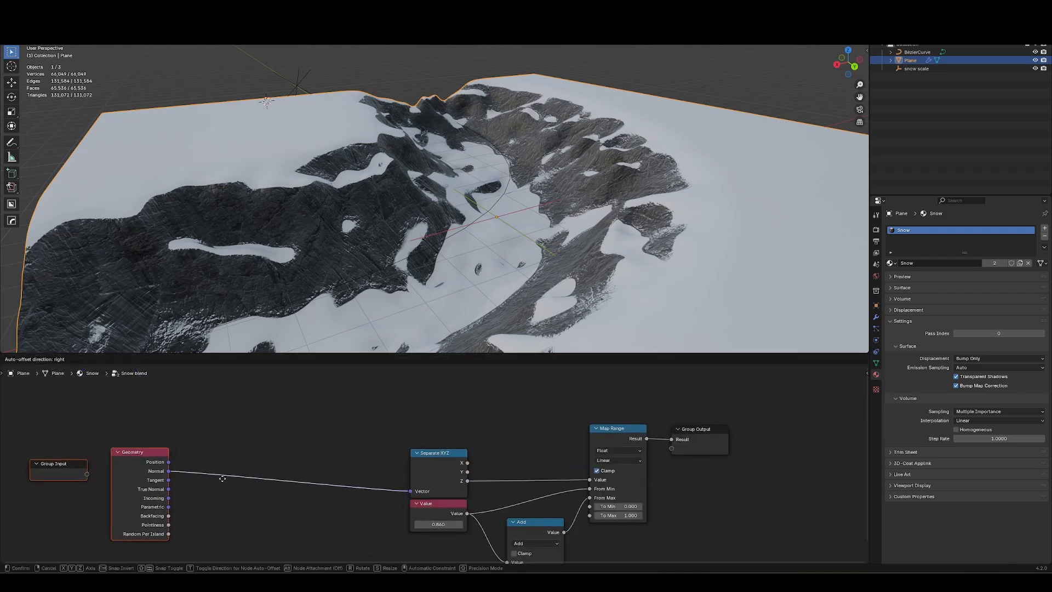
{"action": "left_click", "coordinate": [222, 494]}
- Insert a Mix Color node into the link between the Geometry Normal output and Separate XYZ
{"action": "middle_click_drag", "start_coordinate": [269, 548], "coordinate": [357, 498]}
{"action": "left_click", "coordinate": [358, 500]}
{"action": "key", "text": "shift+a"}
{"action": "type", "text": "mix"}
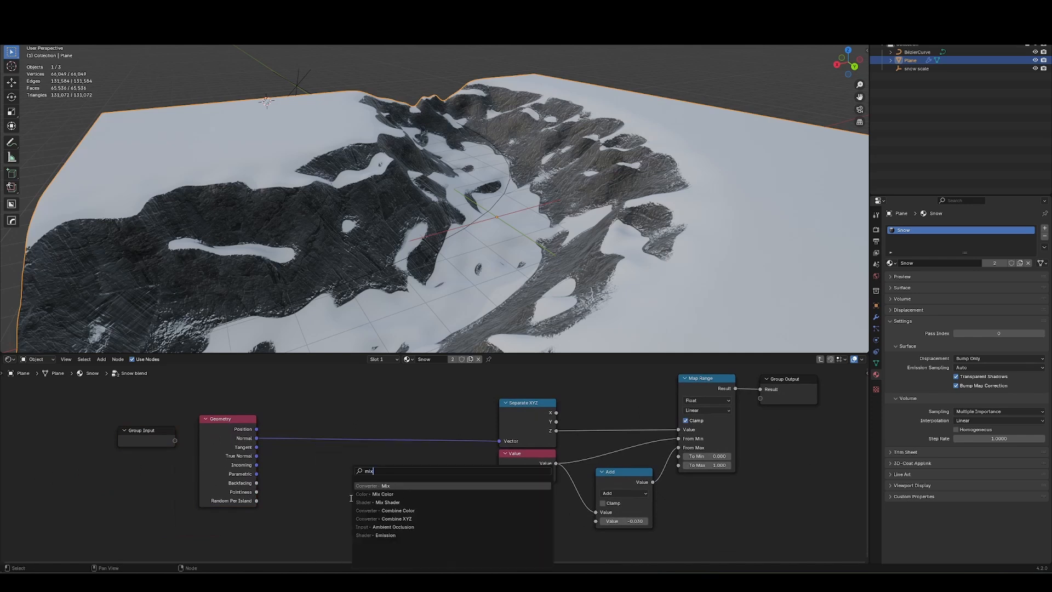
{"action": "key", "text": "Return"}
{"action": "left_click", "coordinate": [433, 425]}
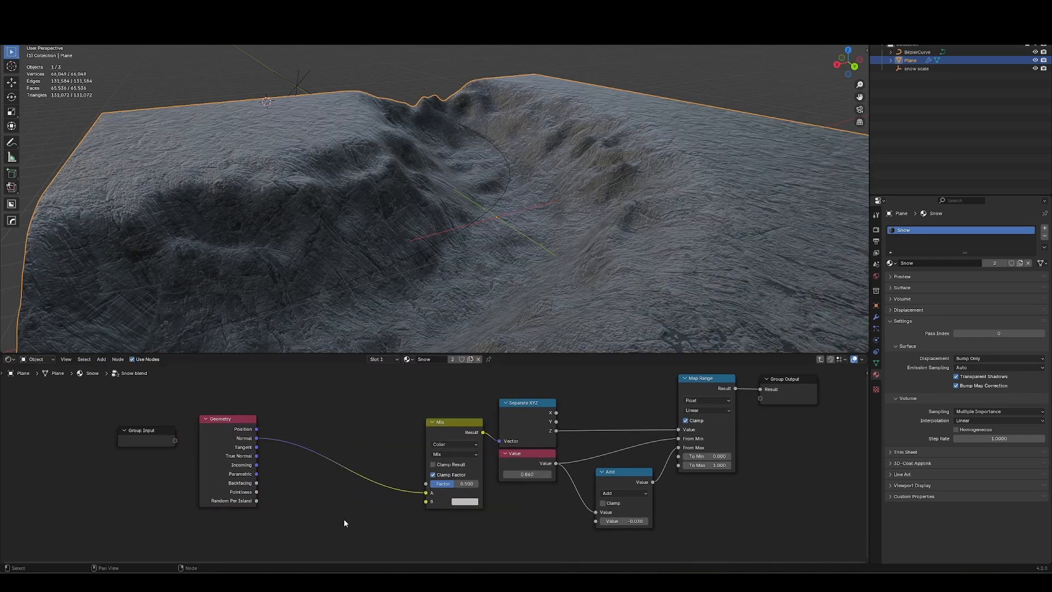
- Add a Noise Texture with scale 12.1, feed its Color into the Mix node's B input, and set the mix factor to 0.201
{"action": "key", "text": "shift+a"}
{"action": "mouse_move", "coordinate": [343, 520]}
{"action": "mouse_move", "coordinate": [304, 512]}
{"action": "left_click", "coordinate": [370, 516]}
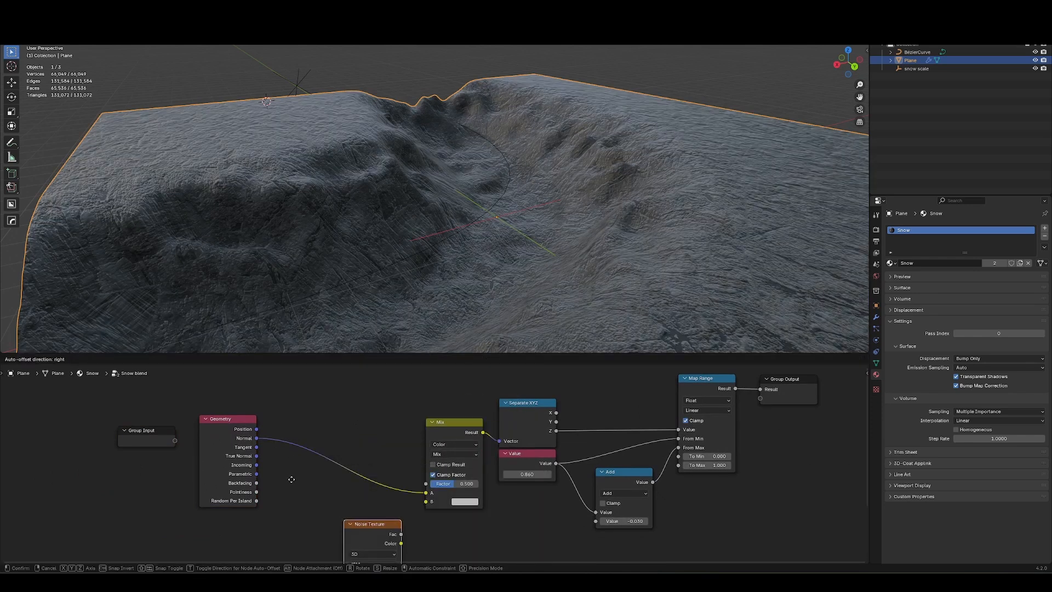
{"action": "left_click", "coordinate": [317, 503]}
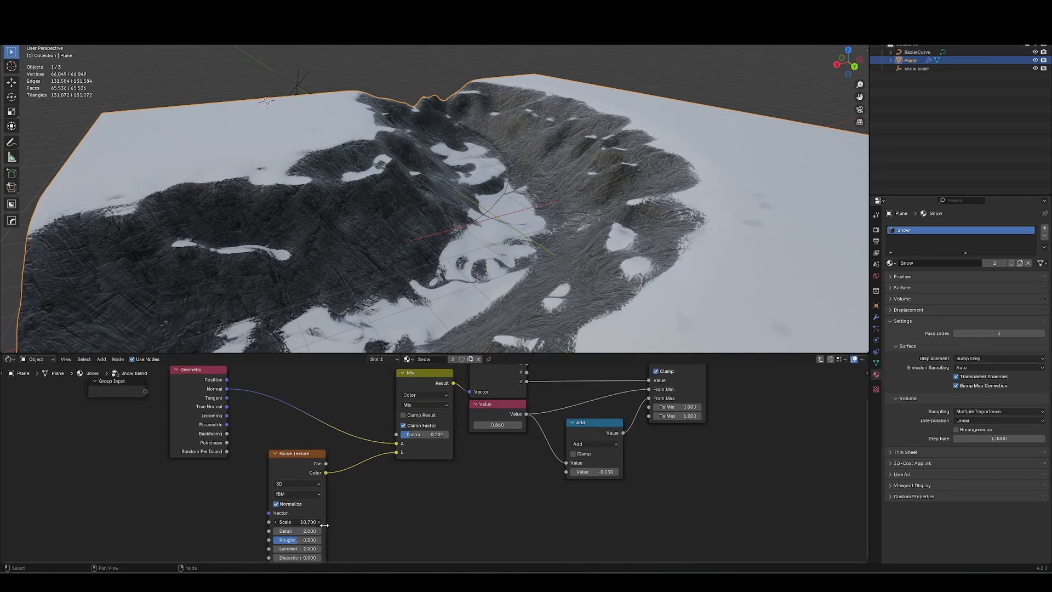
{"action": "left_click_drag", "start_coordinate": [325, 525], "coordinate": [331, 525]}
- Add Texture Coordinate and Mapping nodes to the Noise Texture and set the snow scale empty as the coordinate object
{"action": "left_click", "coordinate": [291, 476]}
{"action": "middle_click_drag", "start_coordinate": [454, 252], "coordinate": [469, 269]}
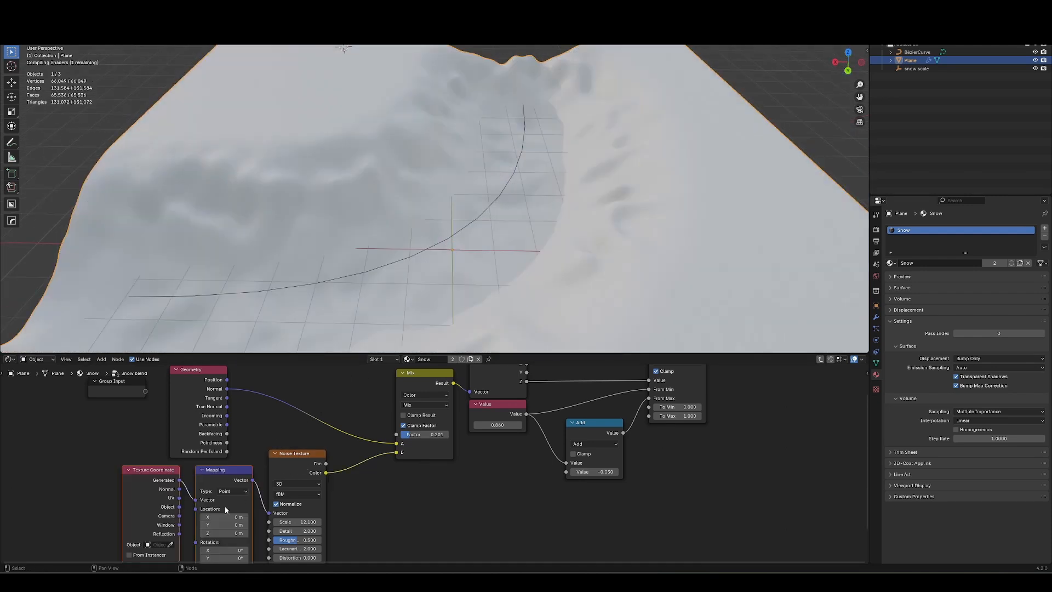
{"action": "middle_click_drag", "start_coordinate": [408, 177], "coordinate": [391, 189]}
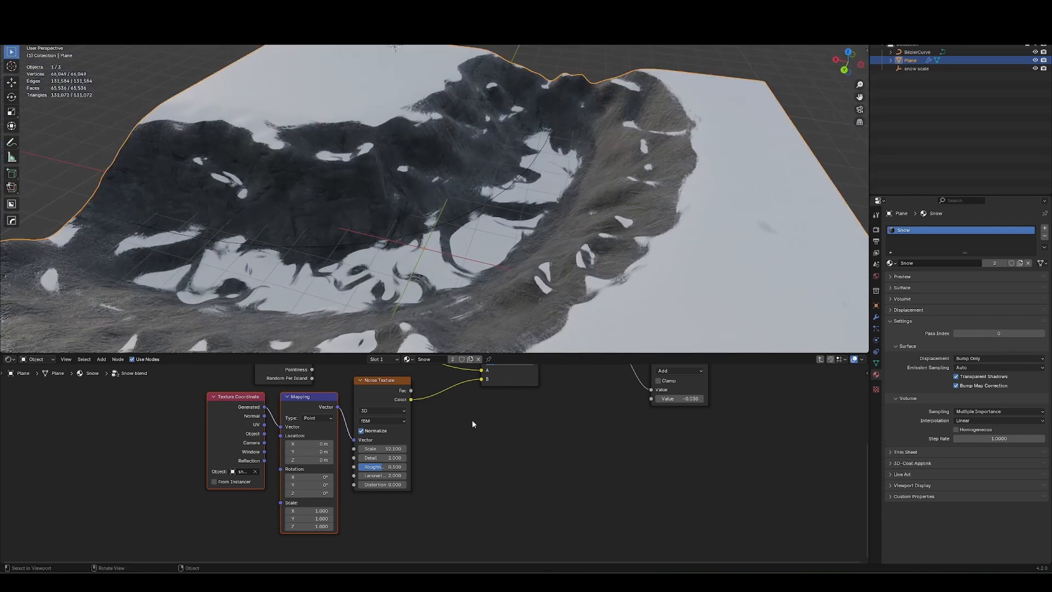
{"action": "scroll", "coordinate": [473, 423], "scroll_direction": "up", "scroll_amount": 2}
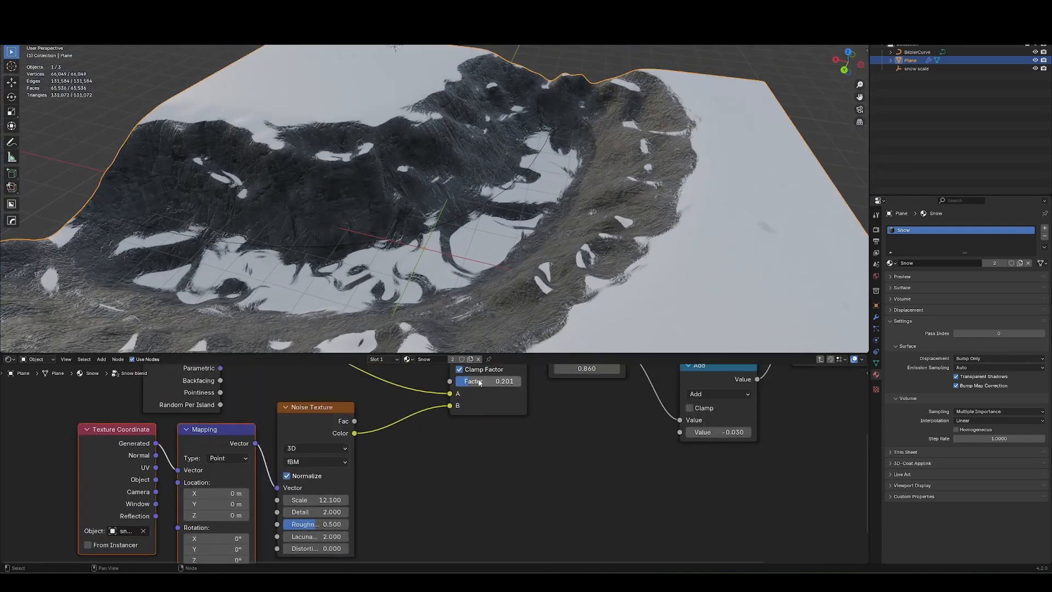
- Set the Noise Texture's scale to 11.7 and its distortion to 0.2
{"action": "left_click_drag", "start_coordinate": [489, 382], "coordinate": [490, 382]}
{"action": "left_click_drag", "start_coordinate": [313, 500], "coordinate": [306, 501]}
{"action": "left_click_drag", "start_coordinate": [303, 548], "coordinate": [303, 549]}
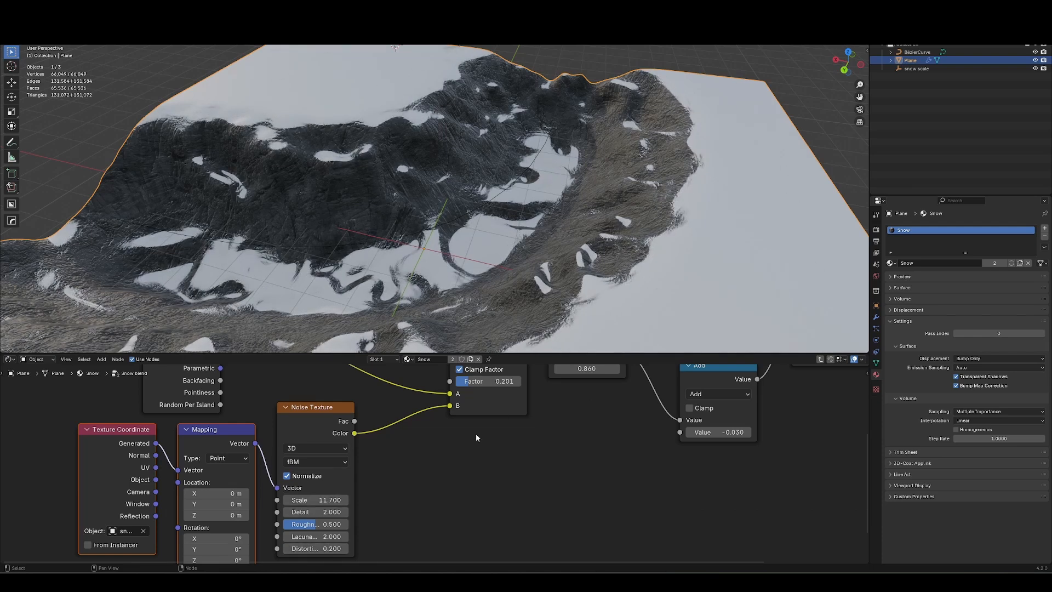
- Set the Mix node's factor to 0.293 and the Value node to 0.76
{"action": "middle_click_drag", "start_coordinate": [513, 354], "coordinate": [447, 445]}
{"action": "left_click_drag", "start_coordinate": [390, 466], "coordinate": [377, 465], "text": "shift"}
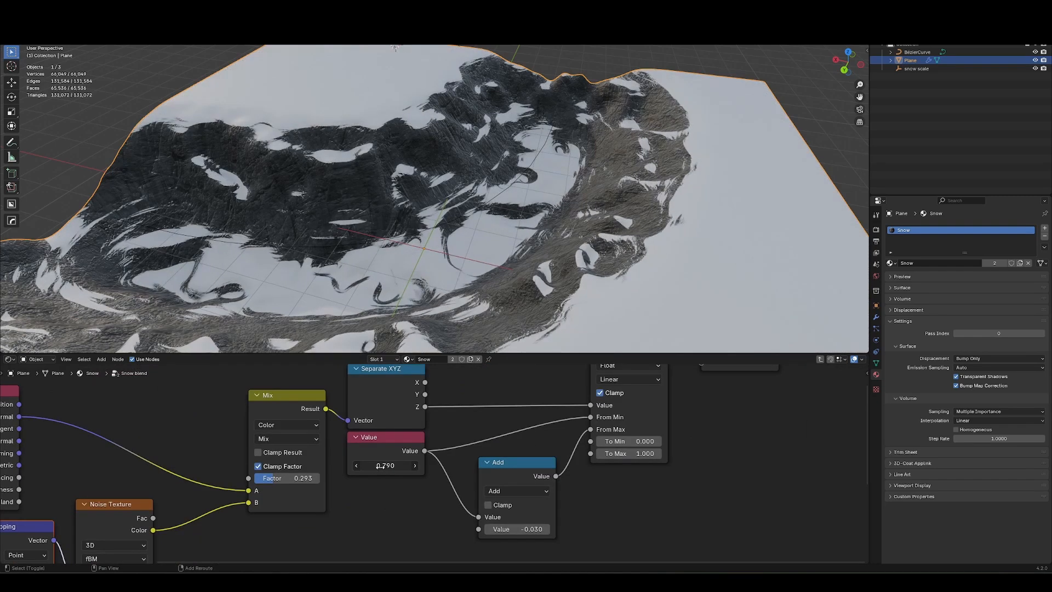
{"action": "middle_click_drag", "start_coordinate": [471, 323], "coordinate": [551, 291]}
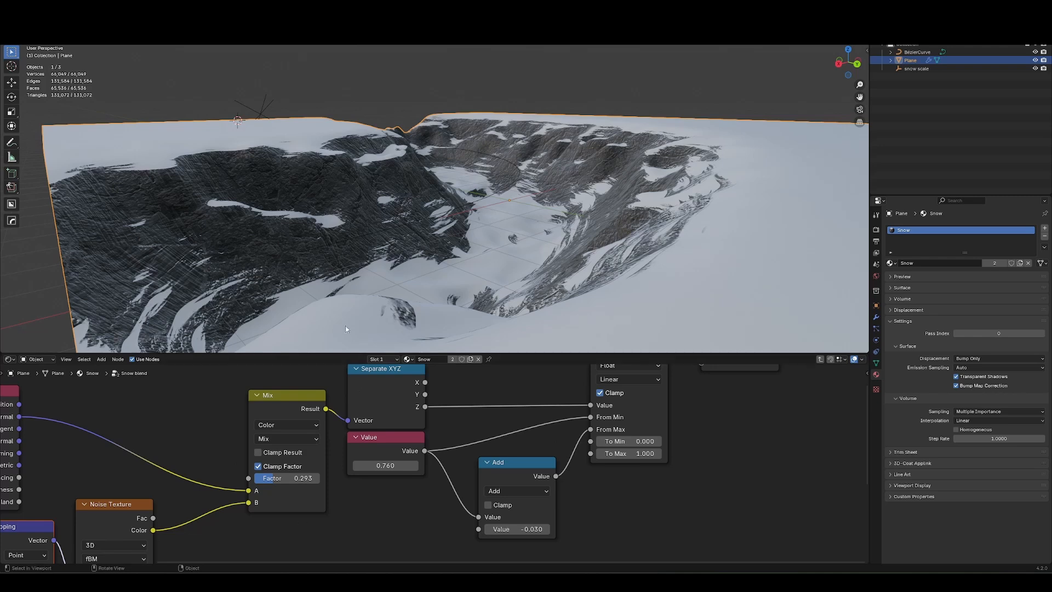
- Set the noise Mapping node's Z scale to 0.3
{"action": "middle_click_drag", "start_coordinate": [271, 483], "coordinate": [523, 310]}
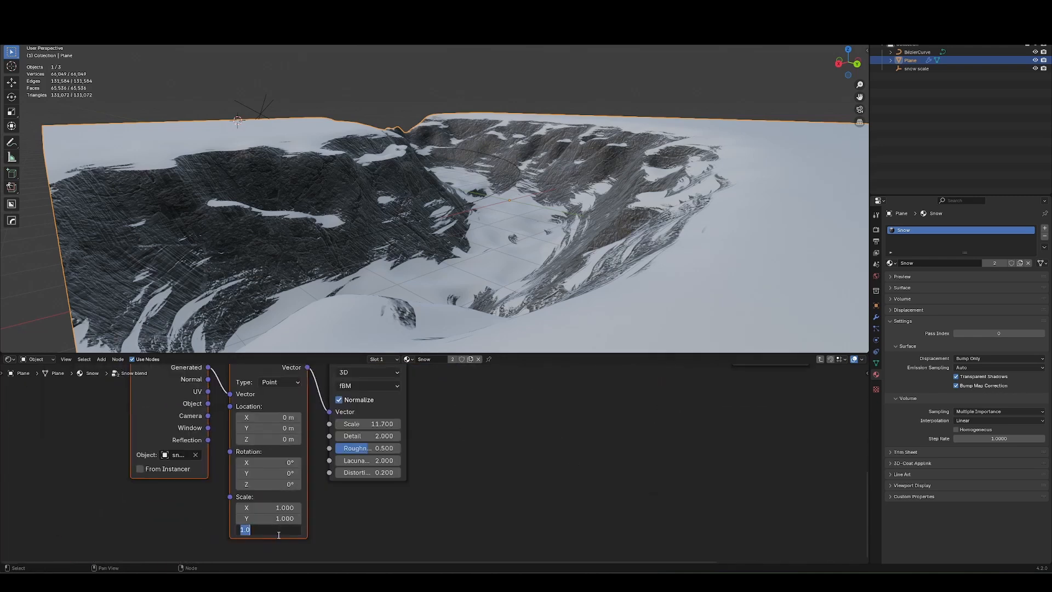
{"action": "key", "text": "Return"}
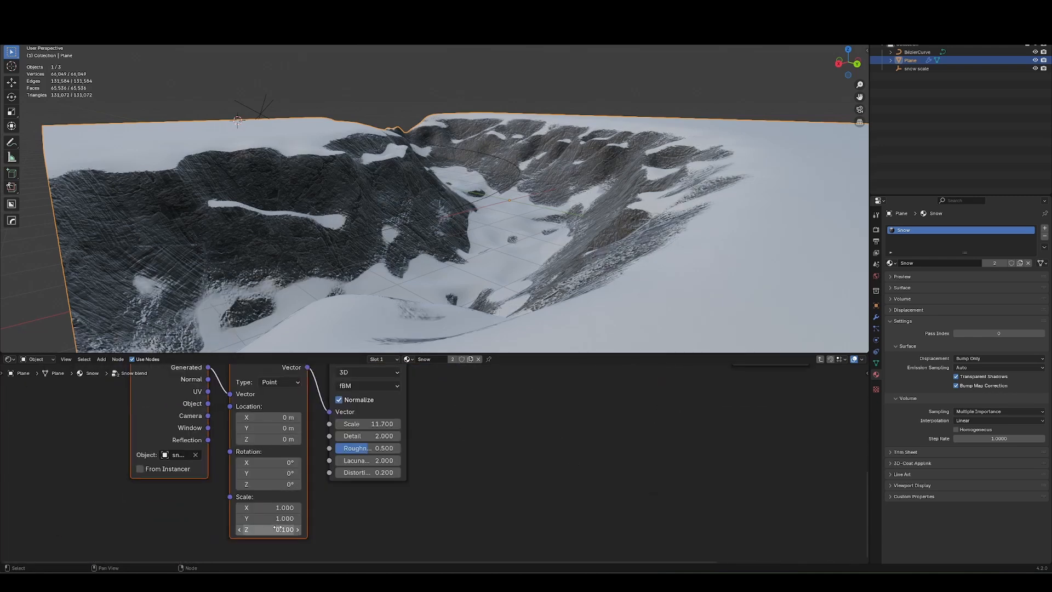
{"action": "middle_click_drag", "start_coordinate": [438, 293], "coordinate": [463, 323]}
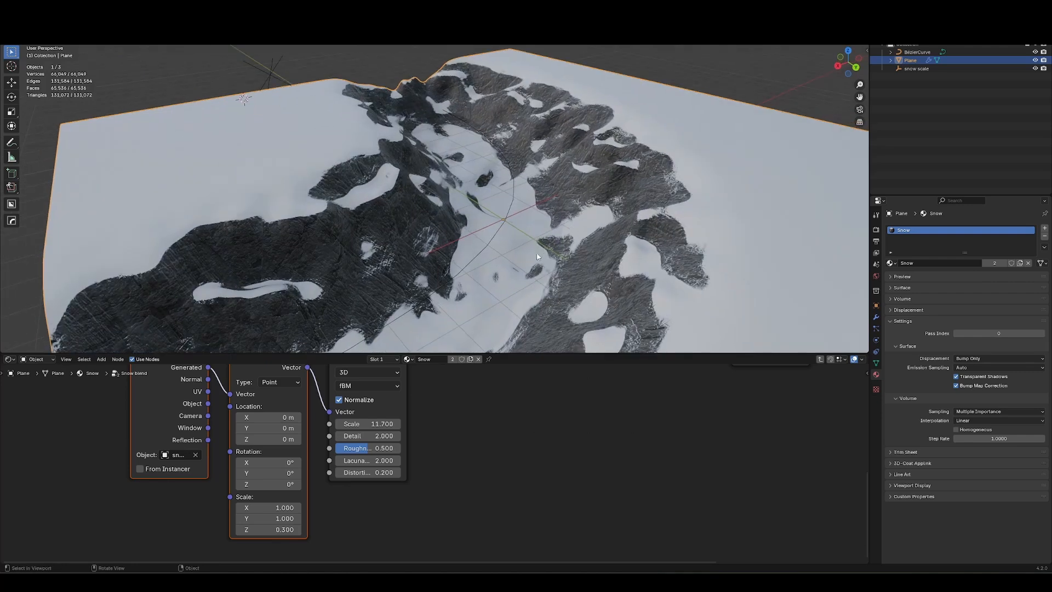
- Set the Mix node's factor to 0.426 and the Value node to 0.66 for more broken snow cover
{"action": "middle_click_drag", "start_coordinate": [550, 383], "coordinate": [387, 518]}
{"action": "left_click_drag", "start_coordinate": [399, 442], "coordinate": [391, 441]}
{"action": "left_click_drag", "start_coordinate": [420, 460], "coordinate": [414, 464], "text": "shift"}
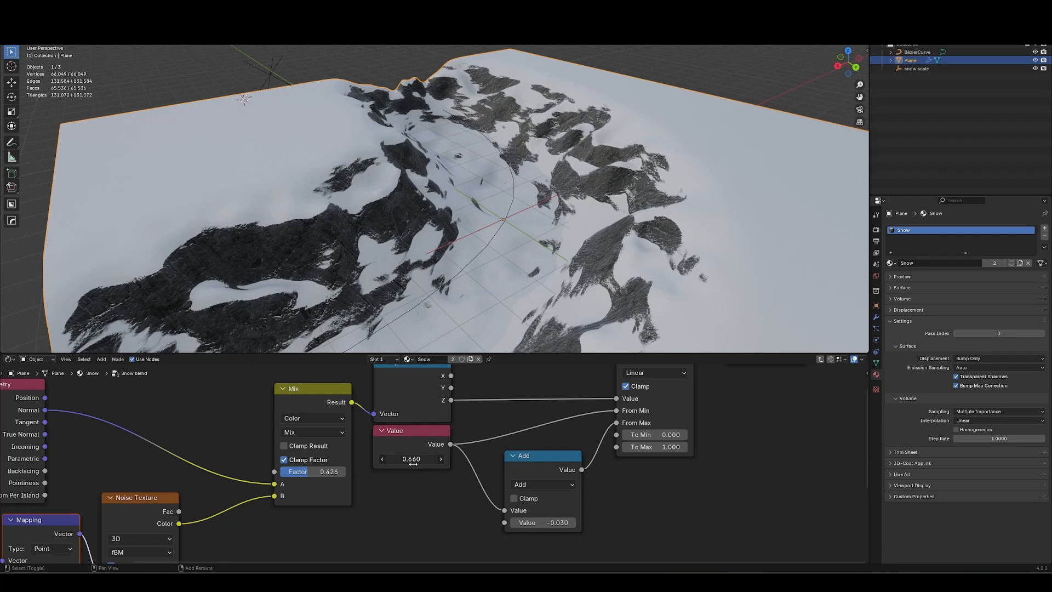
- Open the Bézier curve for editing and move its points within the horizontal plane
{"action": "middle_click_drag", "start_coordinate": [529, 211], "coordinate": [503, 202]}
{"action": "left_click", "coordinate": [480, 201]}
{"action": "scroll", "coordinate": [480, 203], "scroll_direction": "down", "scroll_amount": 5}
{"action": "key", "text": "Tab"}
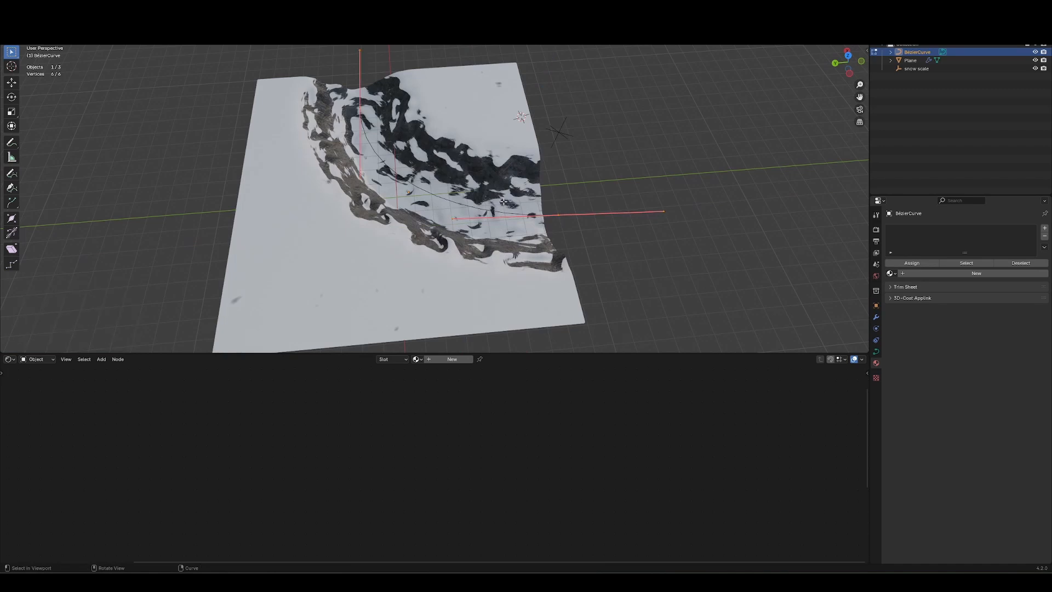
{"action": "key", "text": "g"}
{"action": "key", "text": "shift+z"}
{"action": "right_click", "coordinate": [335, 74]}
- Scale the handles at both end points of the valley curve and return to Object Mode
{"action": "middle_click_drag", "start_coordinate": [395, 75], "coordinate": [465, 88]}
{"action": "left_click", "coordinate": [282, 151]}
{"action": "key", "text": "s"}
{"action": "left_click", "coordinate": [298, 165]}
{"action": "left_click", "coordinate": [552, 154]}
{"action": "key", "text": "s"}
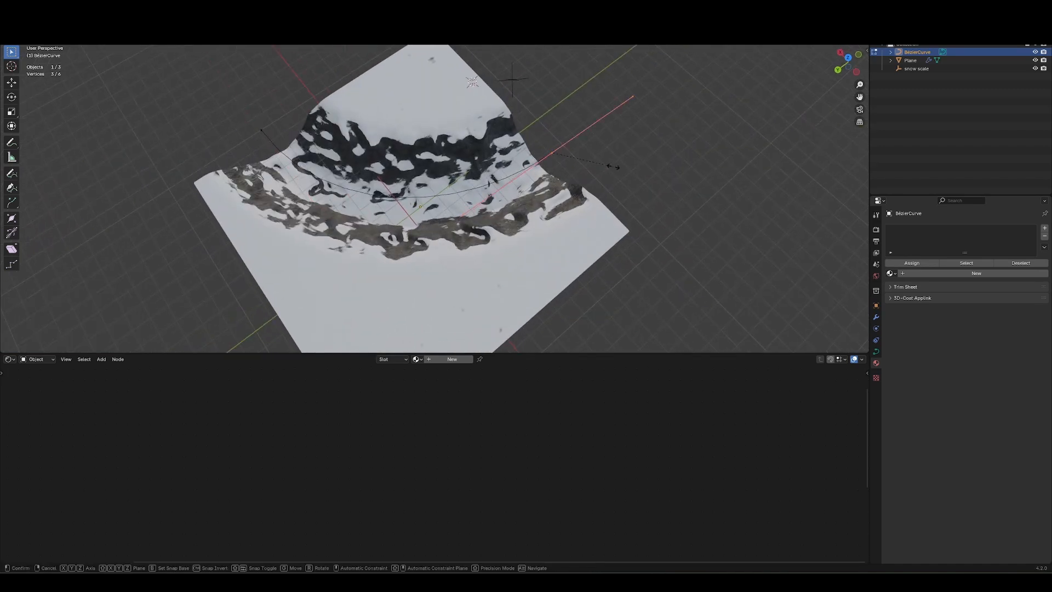
{"action": "left_click", "coordinate": [612, 167]}
{"action": "middle_click_drag", "start_coordinate": [357, 182], "coordinate": [408, 114]}
{"action": "key", "text": "Tab"}
{"action": "middle_click_drag", "start_coordinate": [327, 231], "coordinate": [455, 233]}
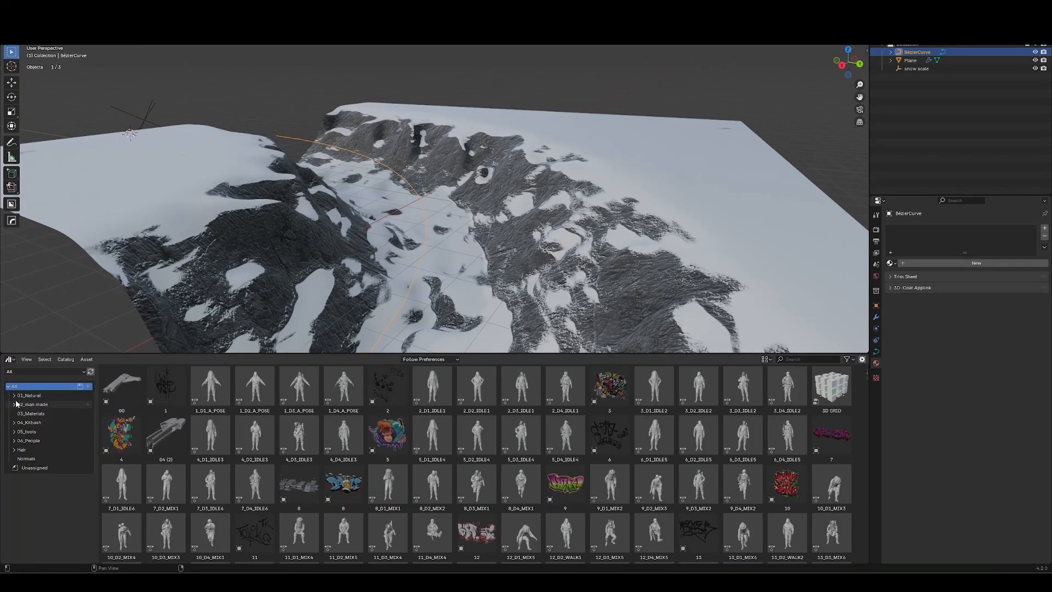
- Place the rockslide_aug324_1_C4 asset from the Rocks catalog under 01_Natural onto the terrain
{"action": "left_click", "coordinate": [14, 396]}
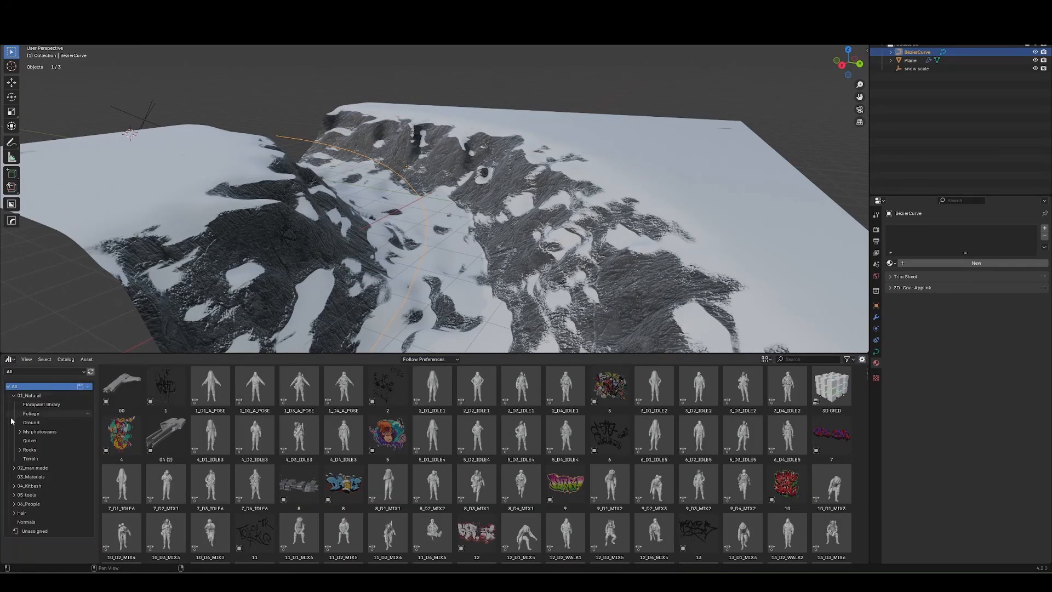
{"action": "left_click", "coordinate": [30, 450]}
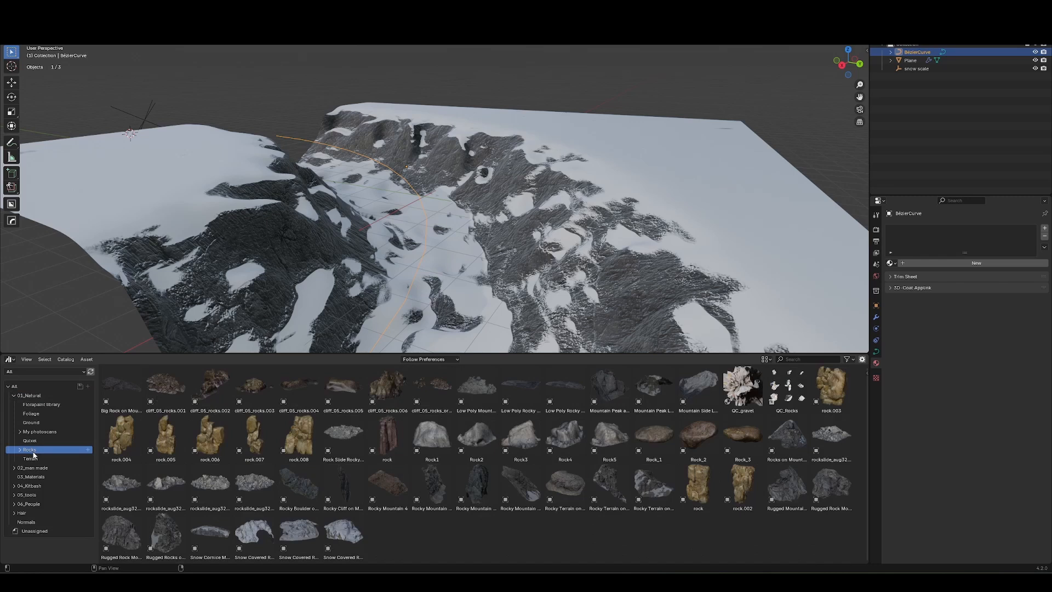
{"action": "left_click_drag", "start_coordinate": [210, 484], "coordinate": [615, 237]}
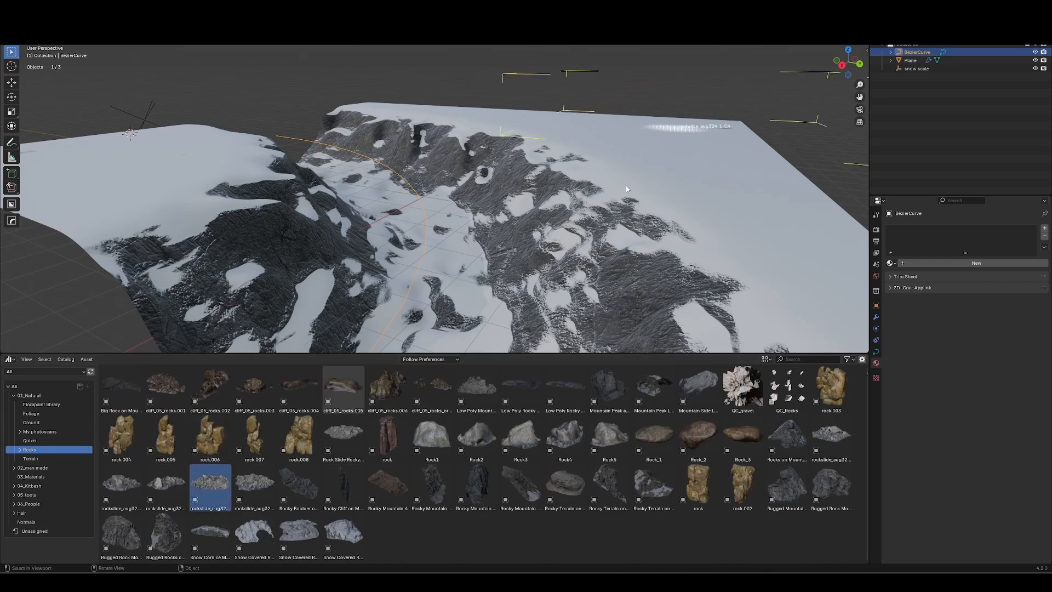
{"action": "middle_click_drag", "start_coordinate": [767, 104], "coordinate": [631, 173], "text": "shift"}
- Rotate the rockslide about -50° around Z and move it horizontally onto the snowy plateau above the cliffs
{"action": "key", "text": "r"}
{"action": "key", "text": "z"}
{"action": "left_click", "coordinate": [528, 252]}
{"action": "key", "text": "g"}
{"action": "key", "text": "shift+z"}
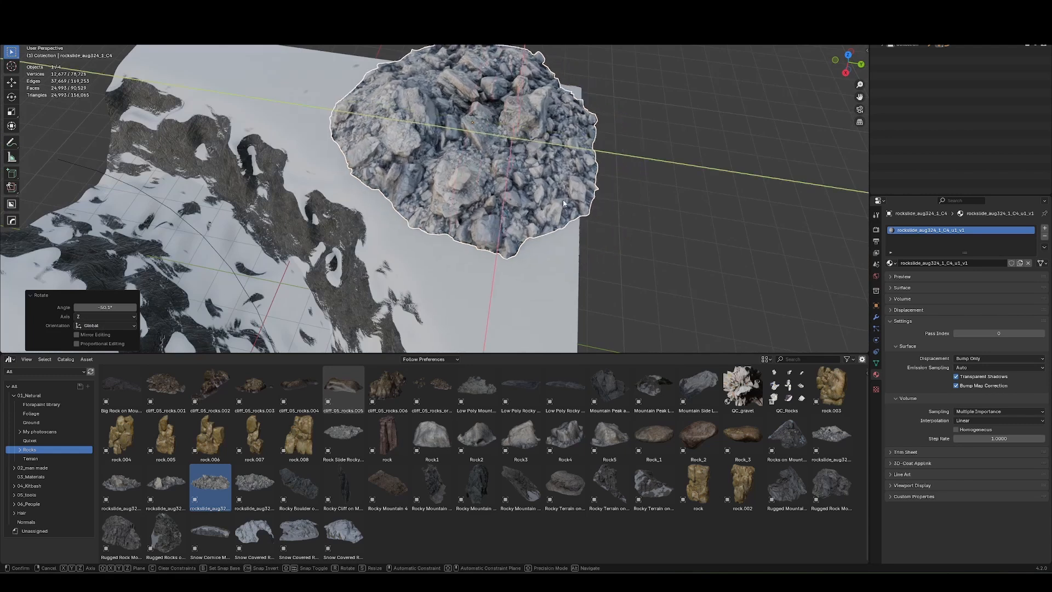
{"action": "left_click", "coordinate": [488, 255]}
{"action": "middle_click_drag", "start_coordinate": [488, 257], "coordinate": [375, 300]}
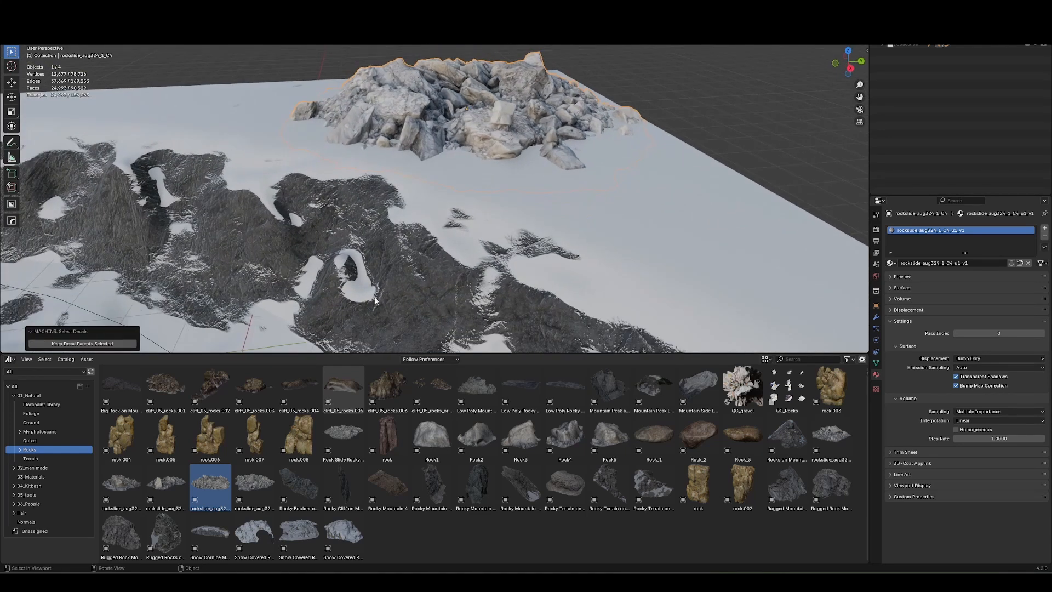
- Open the terrain's Rock shader group at its Color Ramp, and select the rockslide to show its material nodes
{"action": "left_click", "coordinate": [427, 310]}
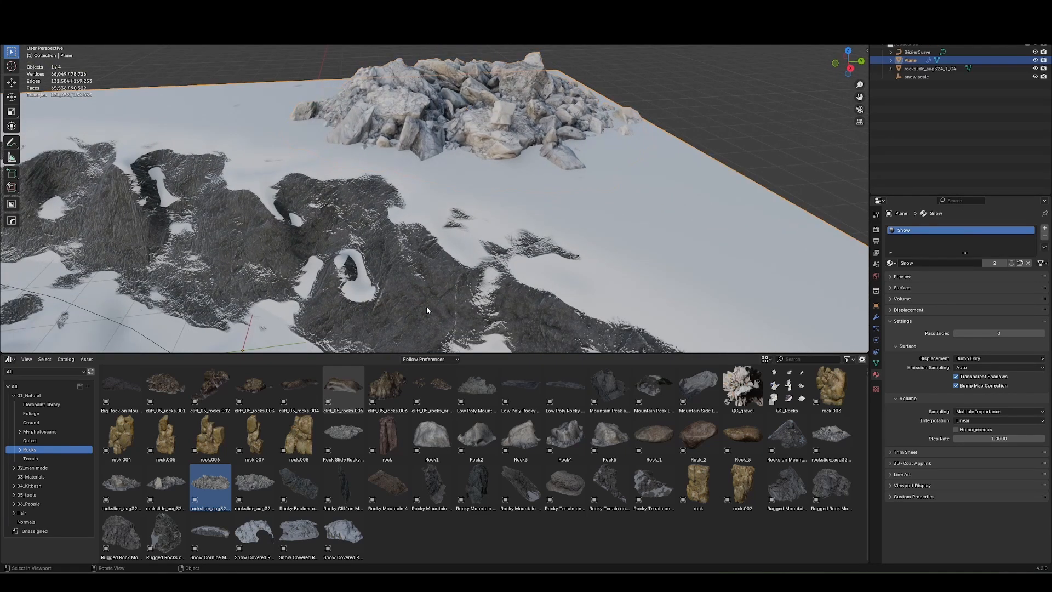
{"action": "left_click", "coordinate": [9, 359]}
{"action": "left_click", "coordinate": [36, 431]}
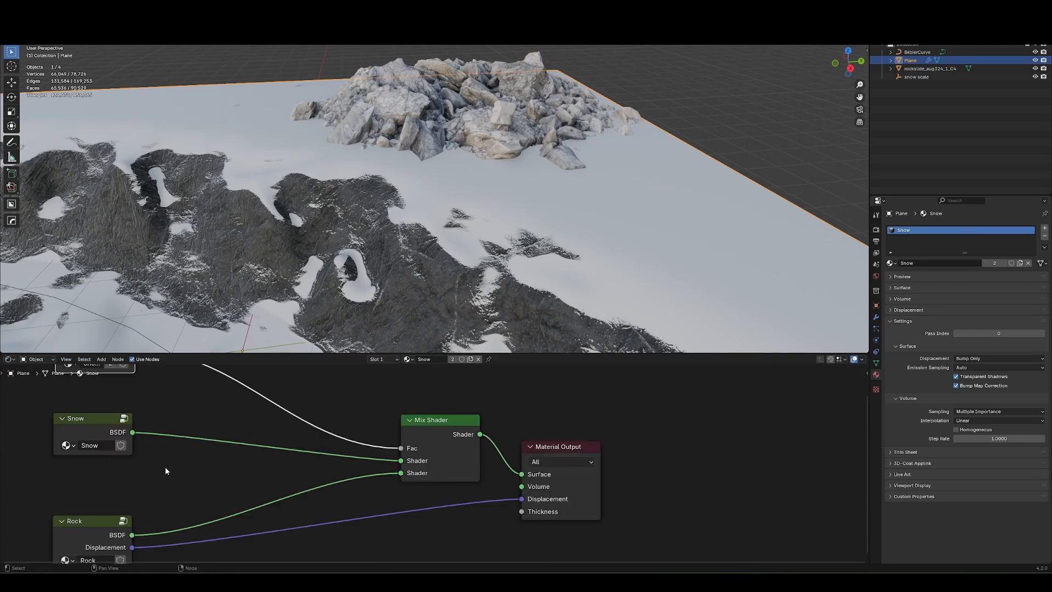
{"action": "key", "text": "Tab"}
{"action": "middle_click_drag", "start_coordinate": [594, 476], "coordinate": [487, 433]}
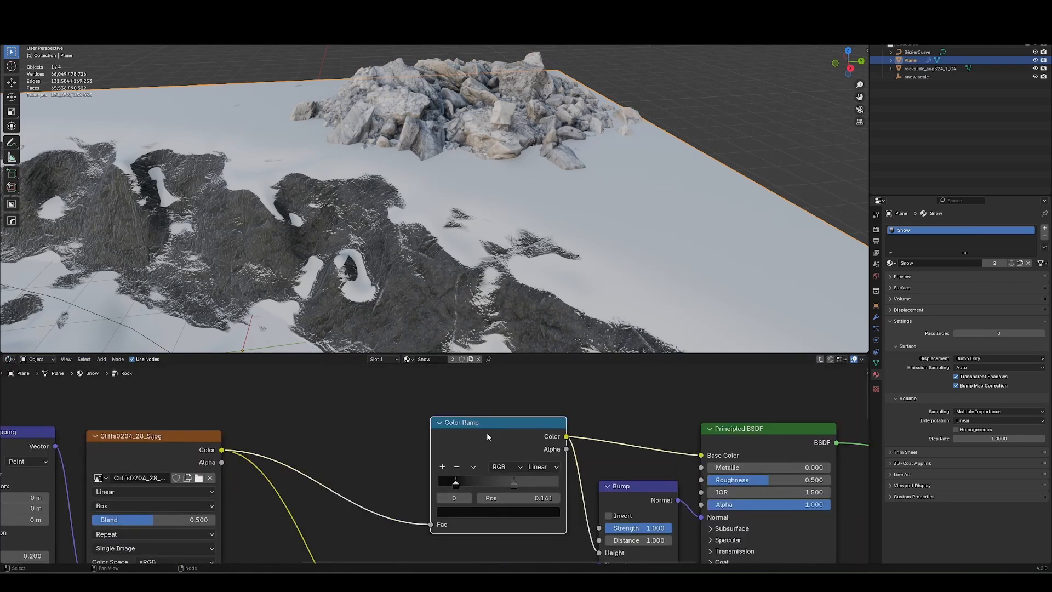
{"action": "left_click", "coordinate": [531, 115]}
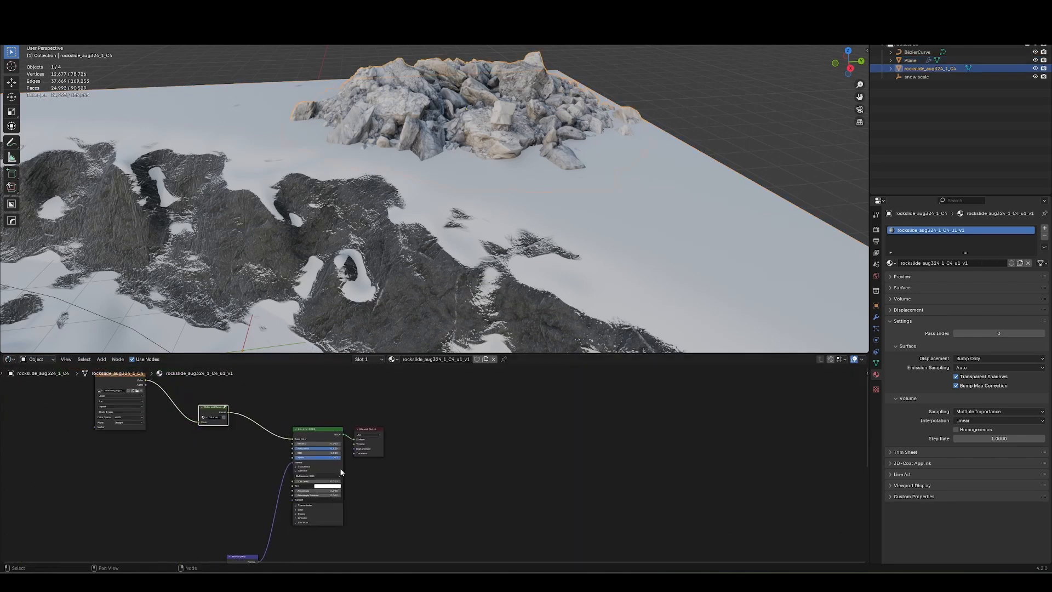
- Paste the copied Color Ramp between the rockslide's color and curve group and the Principled BSDF's Base Color
{"action": "key", "text": "ctrl+v"}
{"action": "key", "text": "g"}
{"action": "left_click", "coordinate": [351, 427]}
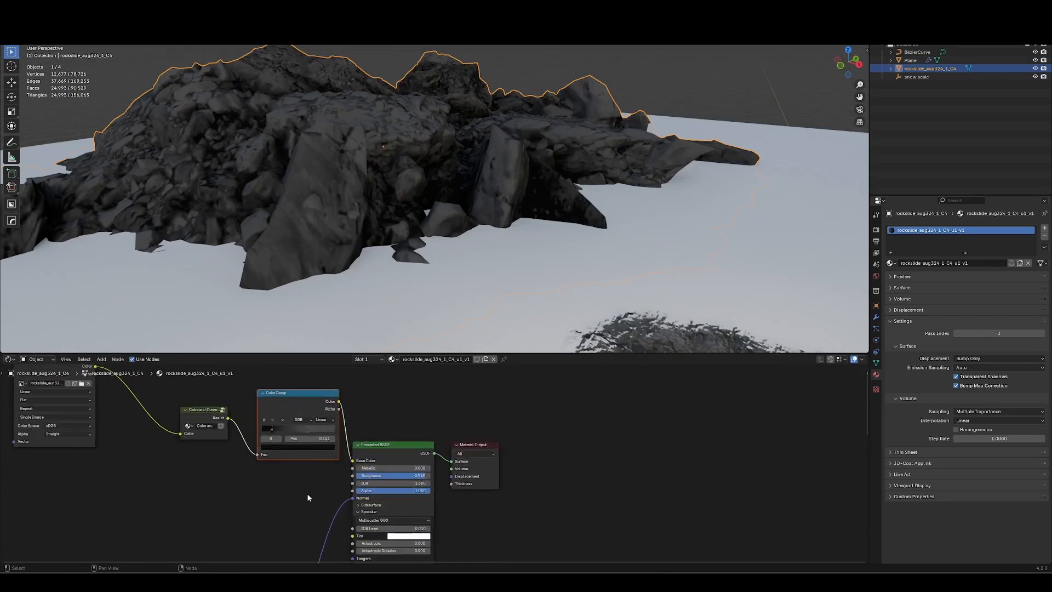
{"action": "left_click", "coordinate": [280, 446]}
{"action": "left_click_drag", "start_coordinate": [331, 399], "coordinate": [331, 395]}
{"action": "scroll", "coordinate": [576, 264], "scroll_direction": "down", "scroll_amount": 4}
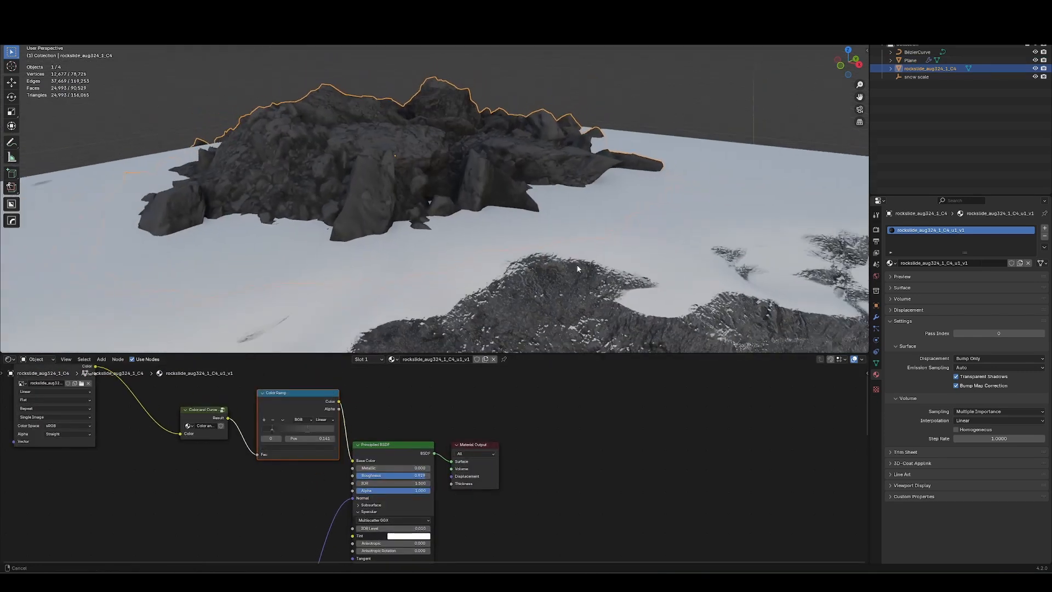
{"action": "middle_click_drag", "start_coordinate": [577, 224], "coordinate": [465, 341]}
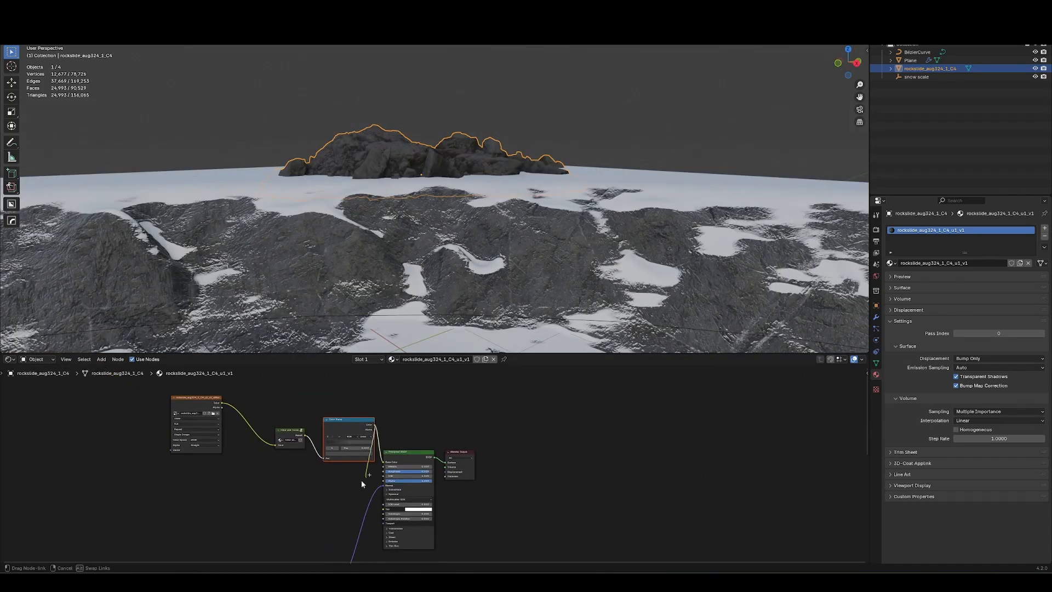
- Add a Bump node fed by the Color Ramp and connect its Normal output to the Principled BSDF's Normal input
{"action": "key", "text": "shift+a"}
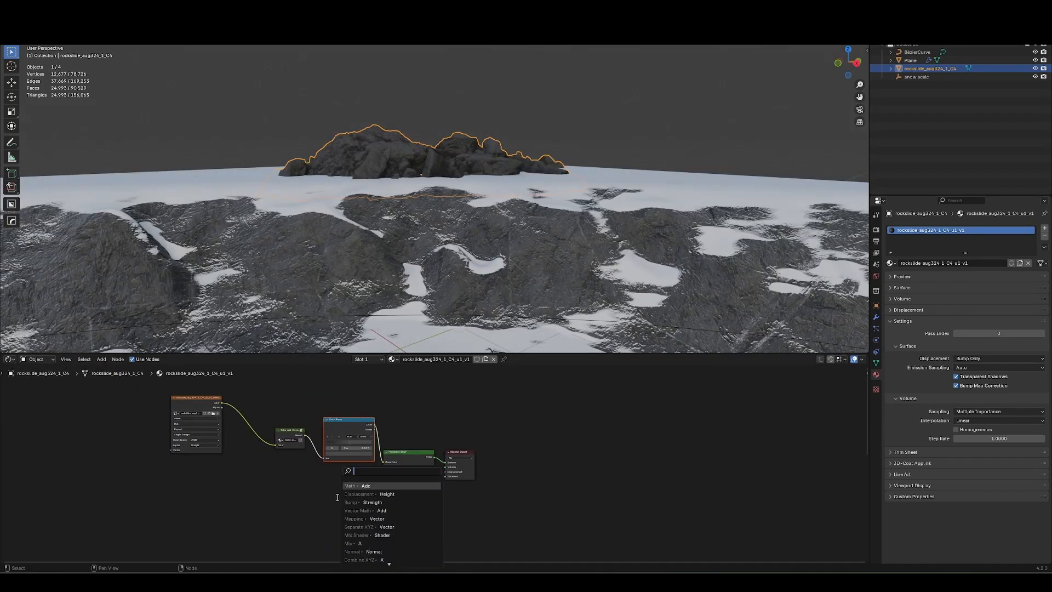
{"action": "left_click", "coordinate": [361, 502]}
{"action": "left_click", "coordinate": [305, 503]}
{"action": "scroll", "coordinate": [305, 502], "scroll_direction": "up", "scroll_amount": 2}
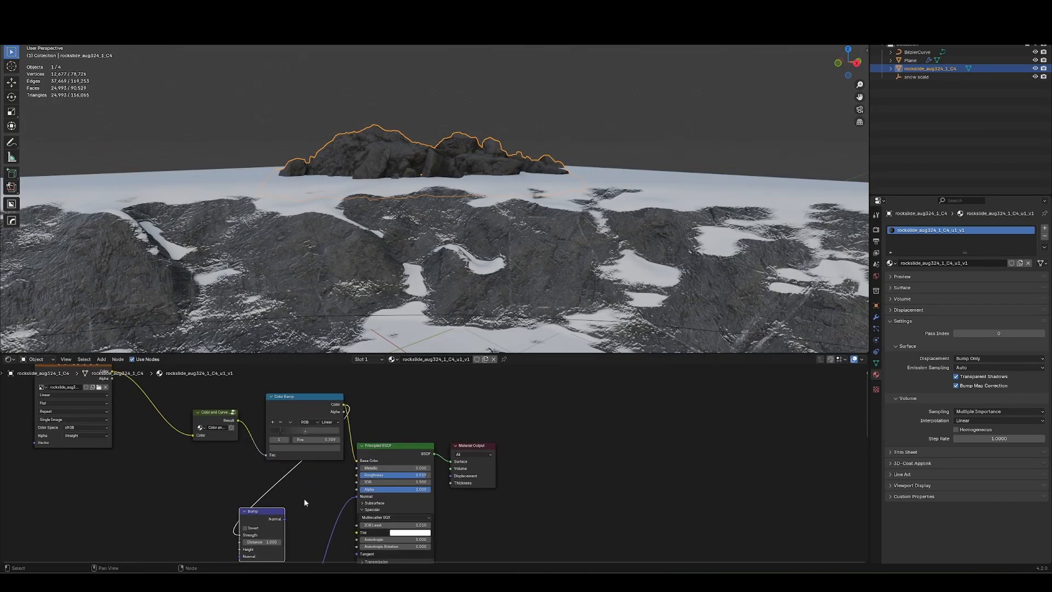
{"action": "middle_click_drag", "start_coordinate": [304, 499], "coordinate": [337, 463]}
{"action": "left_click_drag", "start_coordinate": [392, 467], "coordinate": [389, 460]}
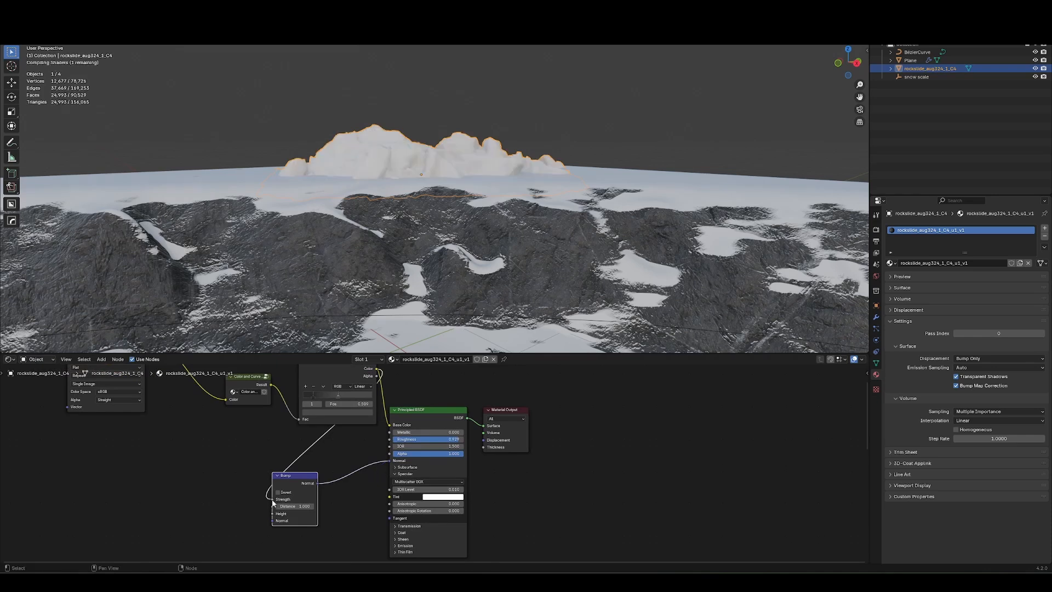
- Feed the Color Ramp link into the Bump node's Height input and set the Bump distance to 0.1
{"action": "left_click", "coordinate": [296, 506]}
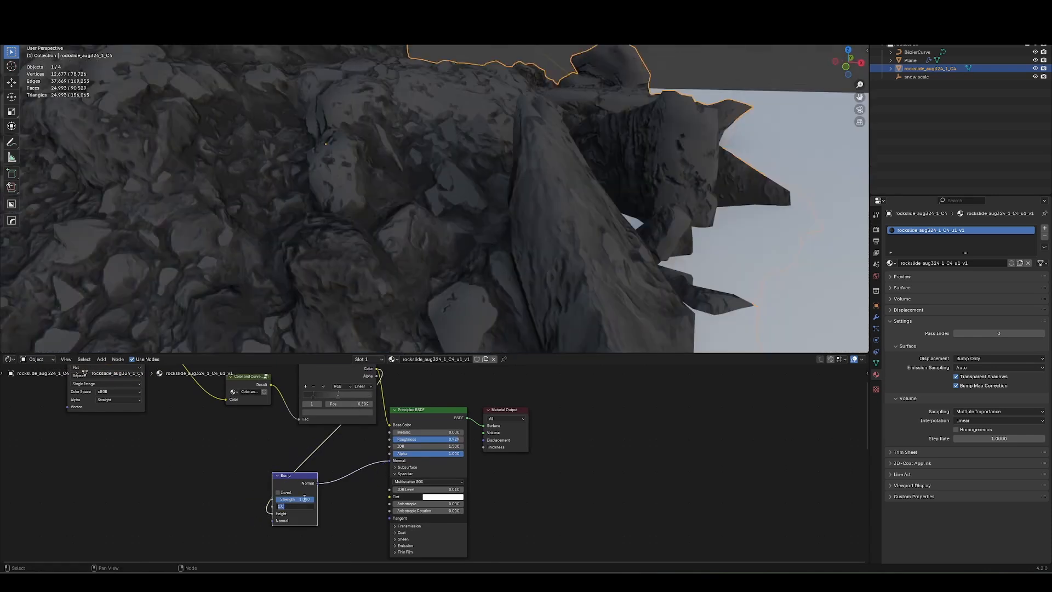
{"action": "type", "text": "0.1"}
{"action": "key", "text": "Return"}
{"action": "scroll", "coordinate": [475, 235], "scroll_direction": "down", "scroll_amount": 7}
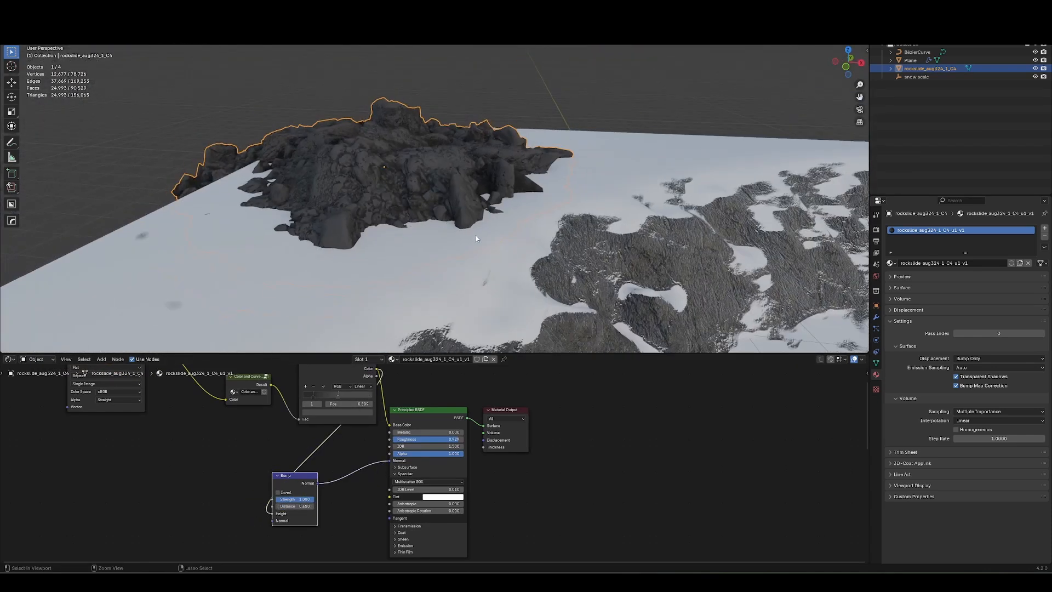
{"action": "middle_click_drag", "start_coordinate": [476, 235], "coordinate": [504, 245]}
{"action": "scroll", "coordinate": [257, 400], "scroll_direction": "down", "scroll_amount": 6}
- Select the snow plane and examine how its Snow blend, Snow and Rock groups feed the Mix Shader
{"action": "left_click_drag", "start_coordinate": [196, 399], "coordinate": [372, 435]}
{"action": "left_click_drag", "start_coordinate": [372, 435], "coordinate": [270, 447]}
{"action": "left_click", "coordinate": [561, 281]}
{"action": "middle_click_drag", "start_coordinate": [572, 459], "coordinate": [418, 475]}
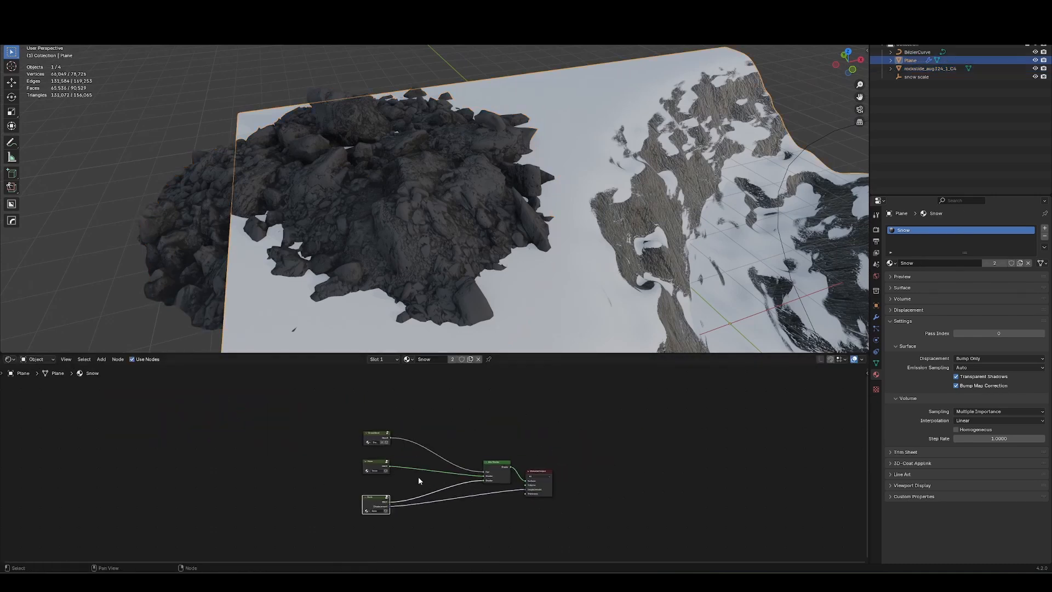
{"action": "scroll", "coordinate": [418, 433], "scroll_direction": "up", "scroll_amount": 4}
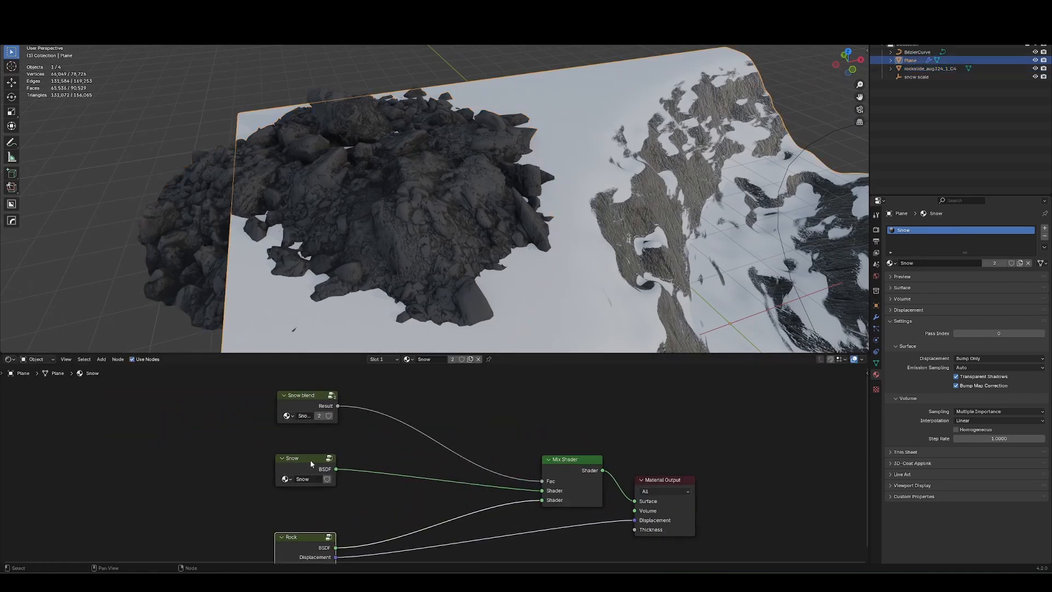
{"action": "left_click", "coordinate": [469, 433]}
- In the rockslide's material, move the Material Output away from the Principled BSDF and add the Snow node group above the shader
{"action": "left_click", "coordinate": [422, 300]}
{"action": "middle_click_drag", "start_coordinate": [465, 460], "coordinate": [657, 422]}
{"action": "key", "text": "g"}
{"action": "left_click", "coordinate": [605, 448]}
{"action": "middle_click_drag", "start_coordinate": [419, 414], "coordinate": [406, 440]}
{"action": "key", "text": "shift+a"}
{"action": "type", "text": "snow"}
{"action": "key", "text": "Return"}
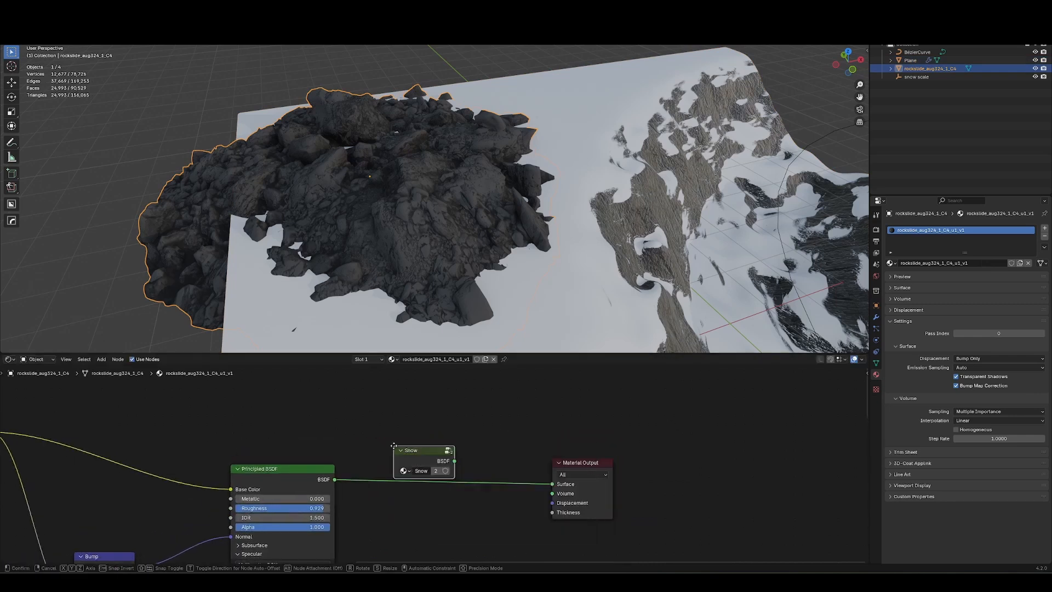
{"action": "left_click", "coordinate": [257, 413]}
- Add the Snow blend node group above the Snow group in the rockslide's material
{"action": "key", "text": "shift+a"}
{"action": "type", "text": "snow"}
{"action": "left_click", "coordinate": [432, 442]}
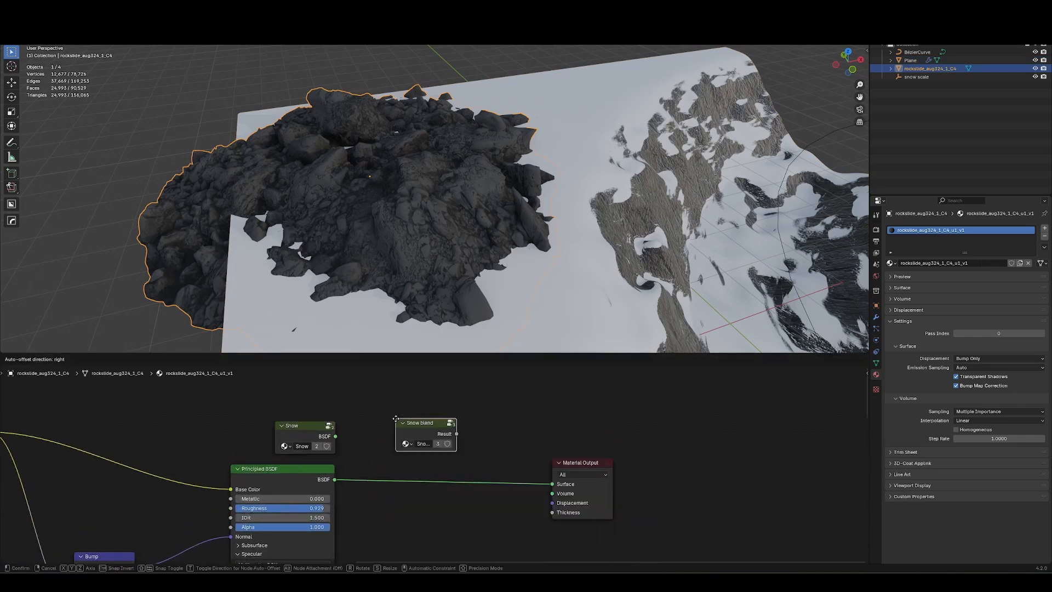
{"action": "left_click", "coordinate": [310, 411]}
- Combine the Snow group and Principled BSDF with a Mix Shader, using the Snow blend result as its Fac
{"action": "middle_click_drag", "start_coordinate": [296, 456], "coordinate": [274, 445]}
{"action": "right_click_drag", "start_coordinate": [291, 434], "coordinate": [261, 471], "text": "ctrl+shift"}
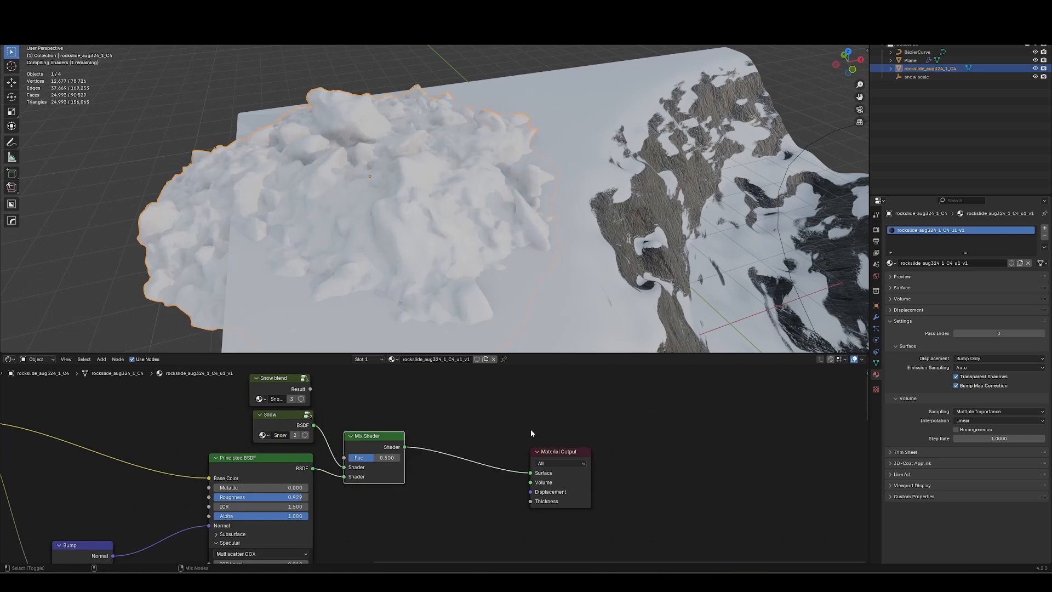
{"action": "left_click_drag", "start_coordinate": [310, 389], "coordinate": [345, 458]}
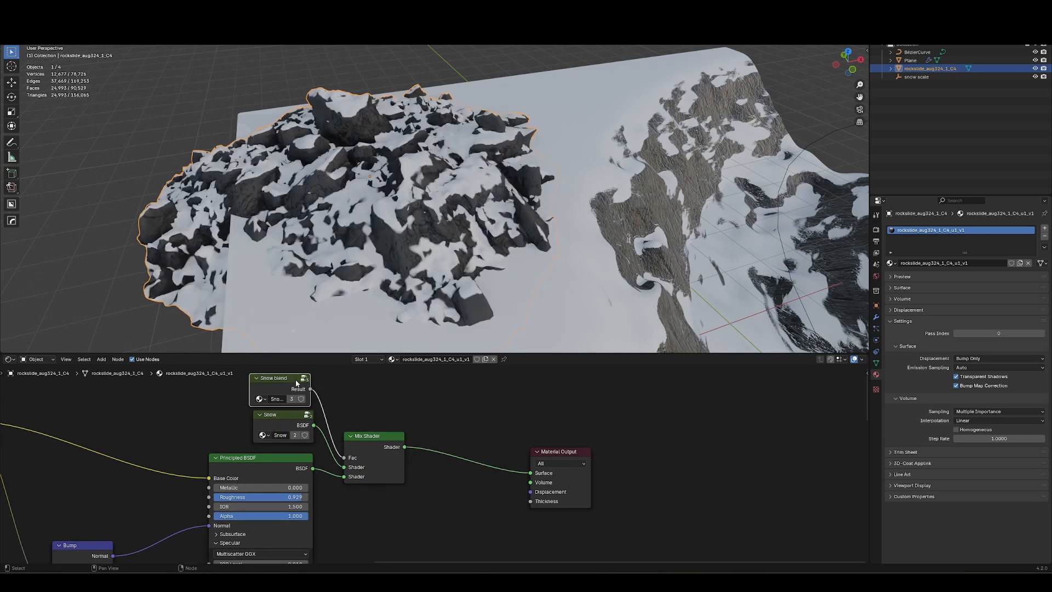
{"action": "left_click_drag", "start_coordinate": [287, 387], "coordinate": [291, 385]}
- Rotate the rockslide freely with trackball rotation so that it stands upright at the edge of the snow plane
{"action": "middle_click_drag", "start_coordinate": [387, 300], "coordinate": [442, 274]}
{"action": "middle_click_drag", "start_coordinate": [442, 274], "coordinate": [471, 258]}
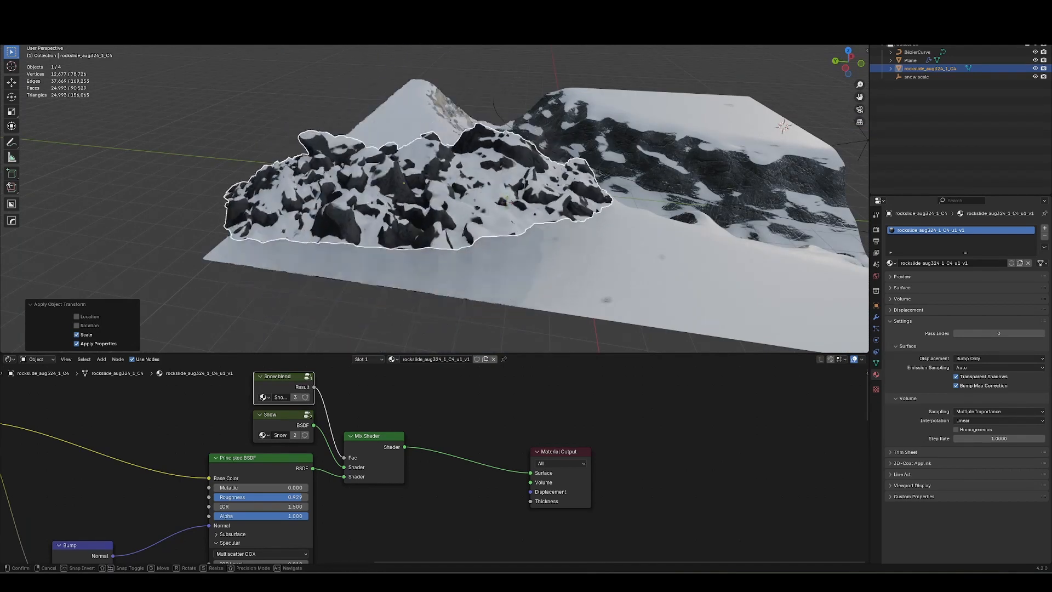
{"action": "left_click", "coordinate": [563, 197]}
{"action": "middle_click_drag", "start_coordinate": [563, 197], "coordinate": [507, 246]}
{"action": "key", "text": "r"}
{"action": "key", "text": "r"}
{"action": "left_click", "coordinate": [495, 245]}
{"action": "key", "text": "s"}
{"action": "right_click", "coordinate": [532, 217]}
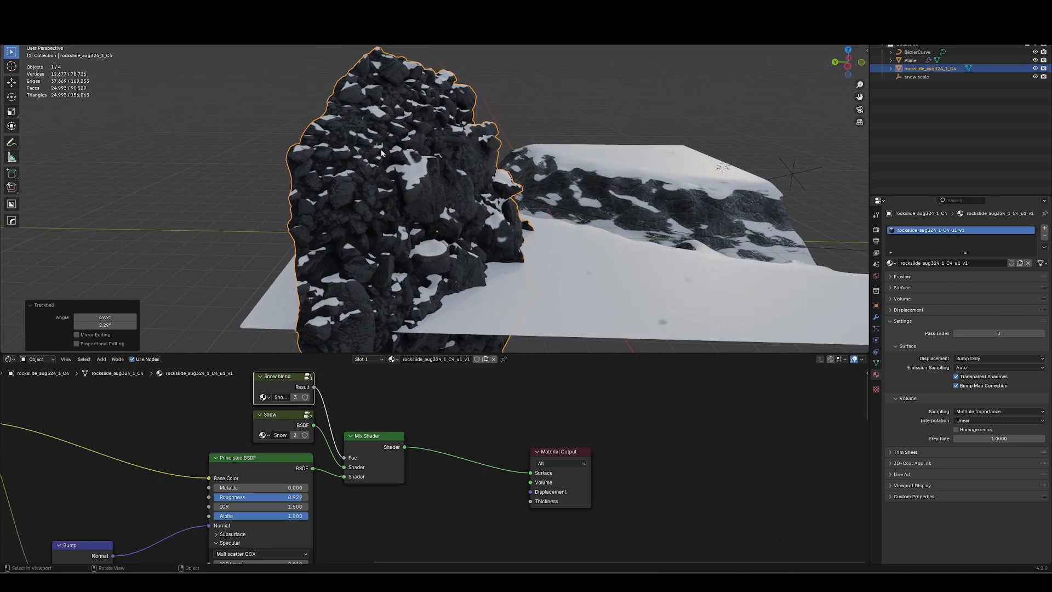
- Open the Snow blend group, insert a reroute on the Value node's output links, and move the Value node below them
{"action": "middle_click_drag", "start_coordinate": [279, 383], "coordinate": [354, 419]}
{"action": "key", "text": "Tab"}
{"action": "middle_click_drag", "start_coordinate": [230, 441], "coordinate": [412, 431]}
{"action": "scroll", "coordinate": [406, 435], "scroll_direction": "down", "scroll_amount": 3}
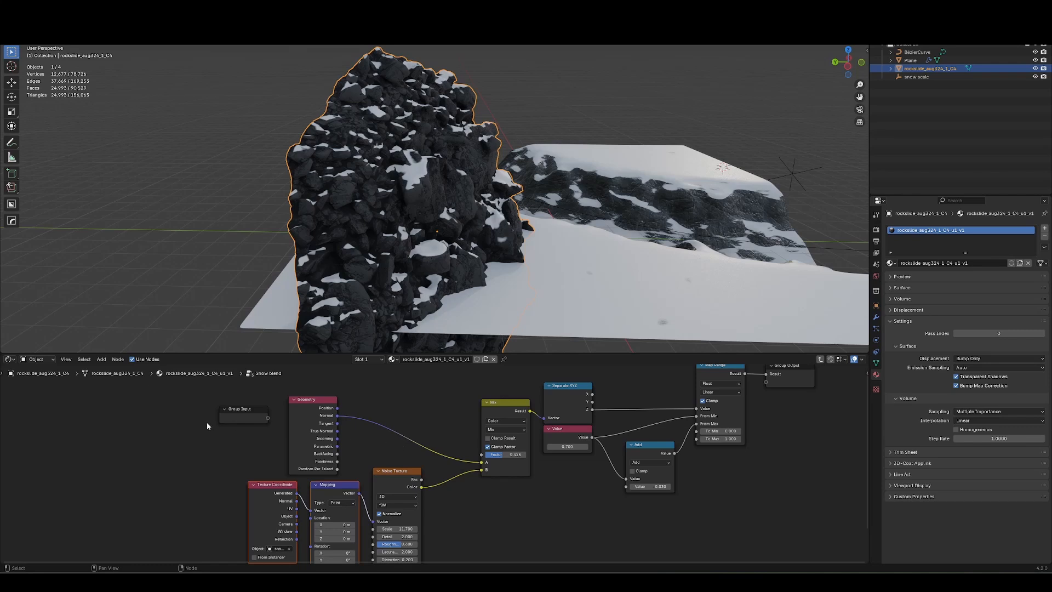
{"action": "middle_click_drag", "start_coordinate": [576, 480], "coordinate": [508, 460]}
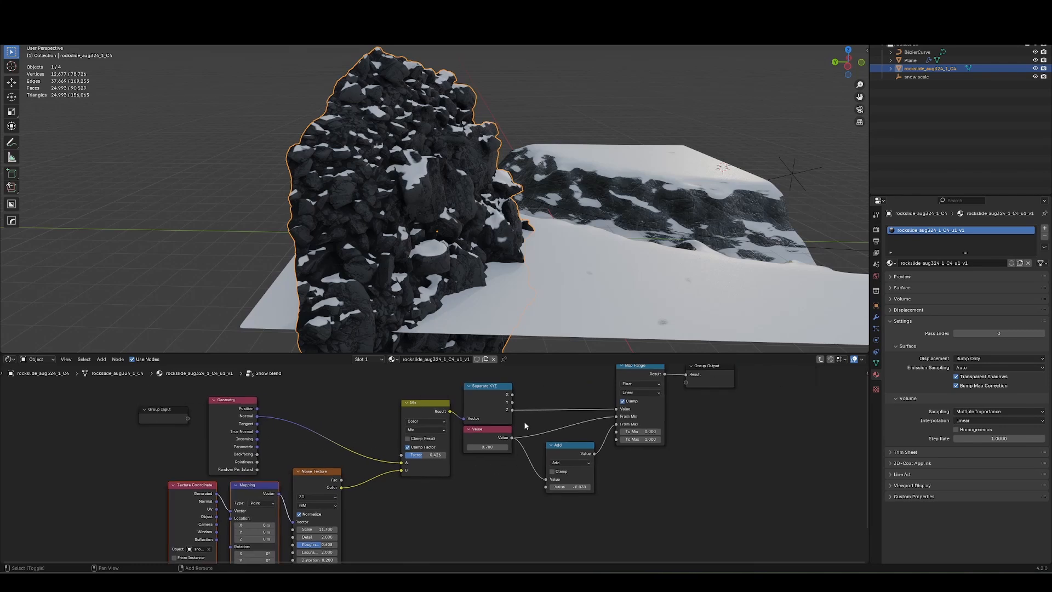
{"action": "right_click_drag", "start_coordinate": [524, 421], "coordinate": [510, 479], "text": "shift"}
{"action": "left_click_drag", "start_coordinate": [488, 429], "coordinate": [475, 486]}
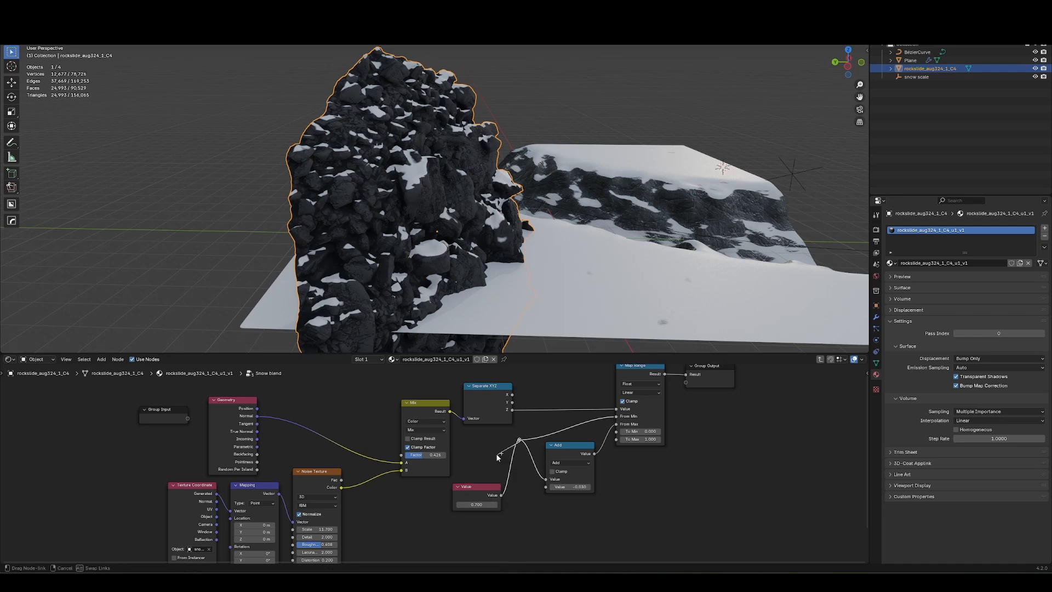
- Add an input socket to the Snow blend group and connect it to the reroute in place of the Value node
{"action": "left_click_drag", "start_coordinate": [519, 439], "coordinate": [188, 422]}
{"action": "left_click", "coordinate": [176, 419]}
{"action": "key", "text": "n"}
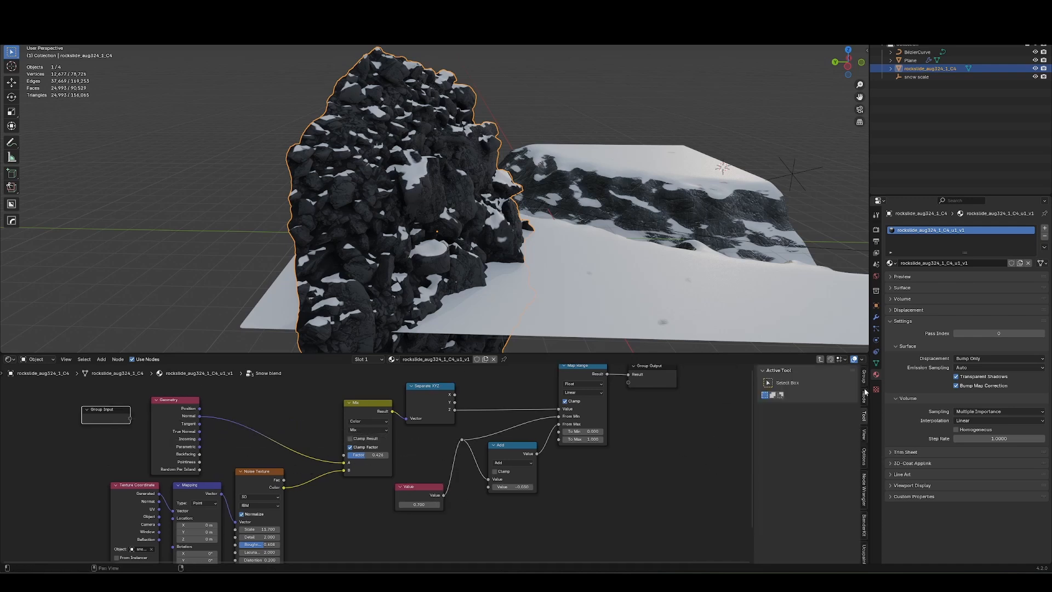
{"action": "left_click", "coordinate": [865, 381]}
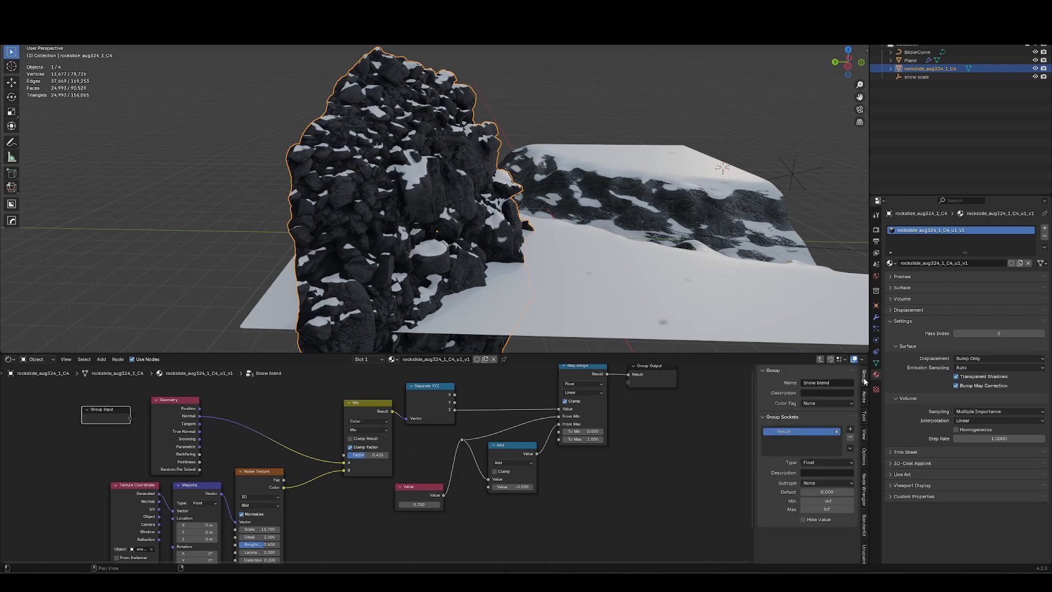
{"action": "left_click", "coordinate": [850, 429]}
{"action": "left_click_drag", "start_coordinate": [130, 418], "coordinate": [462, 438]}
- Set the new socket's default to 0.7 and bring up the snow plane's material nodes
{"action": "left_click", "coordinate": [832, 493]}
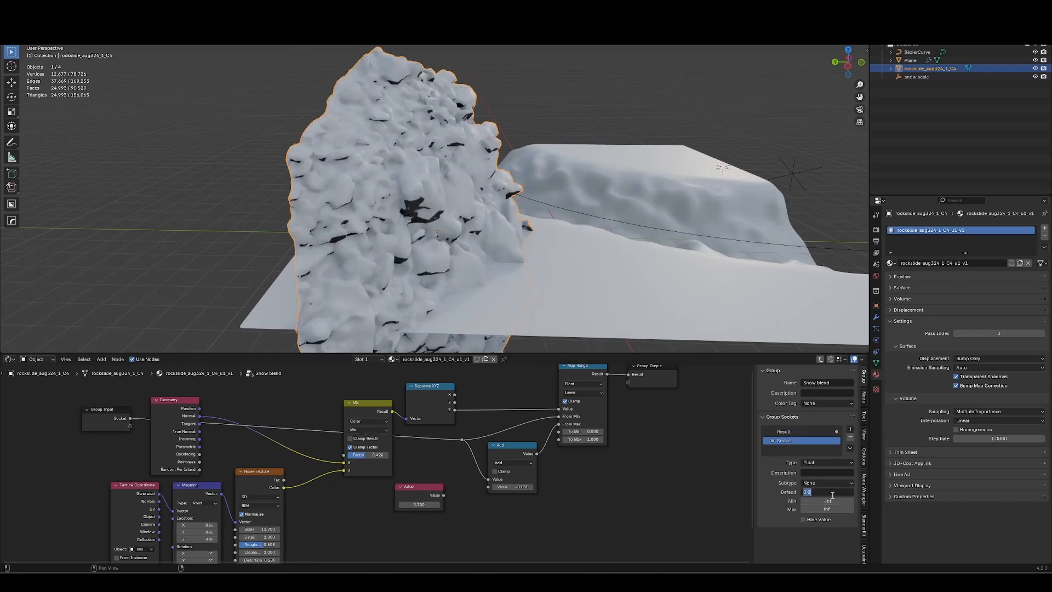
{"action": "key", "text": "Return"}
{"action": "left_click", "coordinate": [772, 313]}
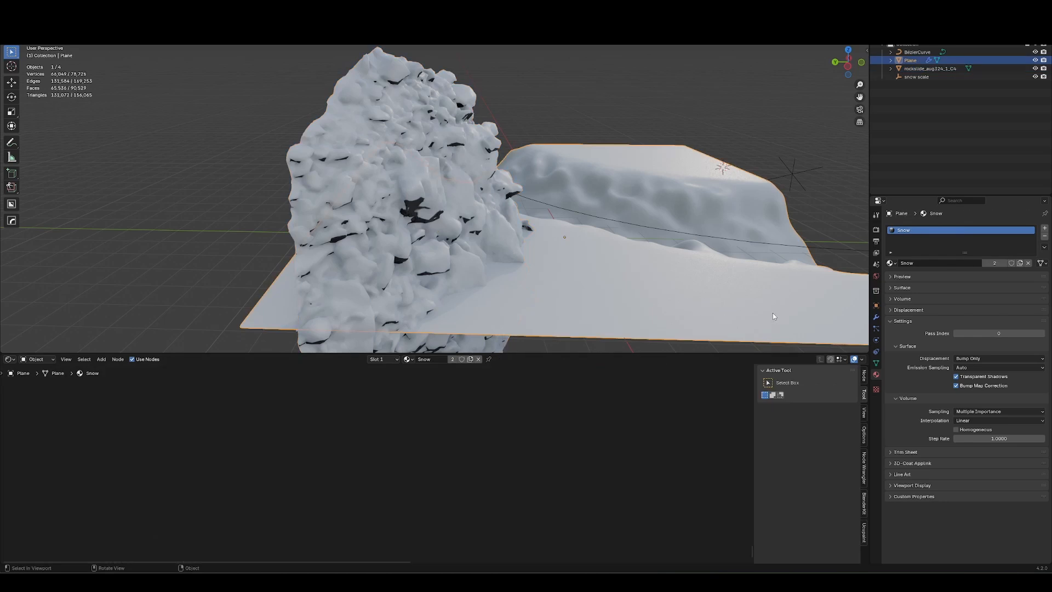
{"action": "key", "text": "Home"}
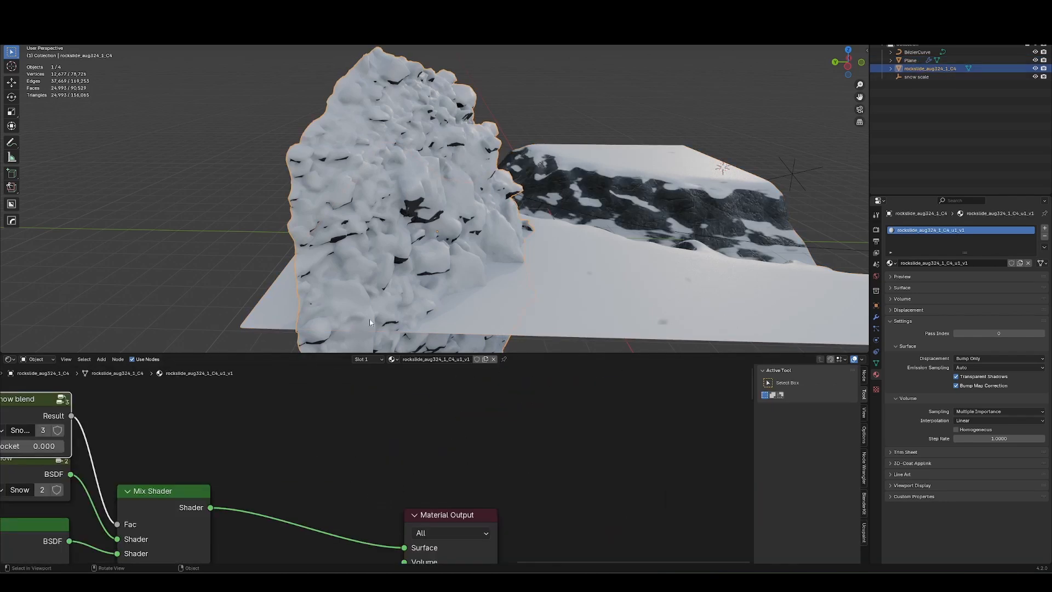
- Set the Socket value of the rockslide's Snow blend group to 0.33
{"action": "middle_click_drag", "start_coordinate": [46, 413], "coordinate": [350, 474]}
{"action": "key", "text": "g"}
{"action": "left_click", "coordinate": [344, 460]}
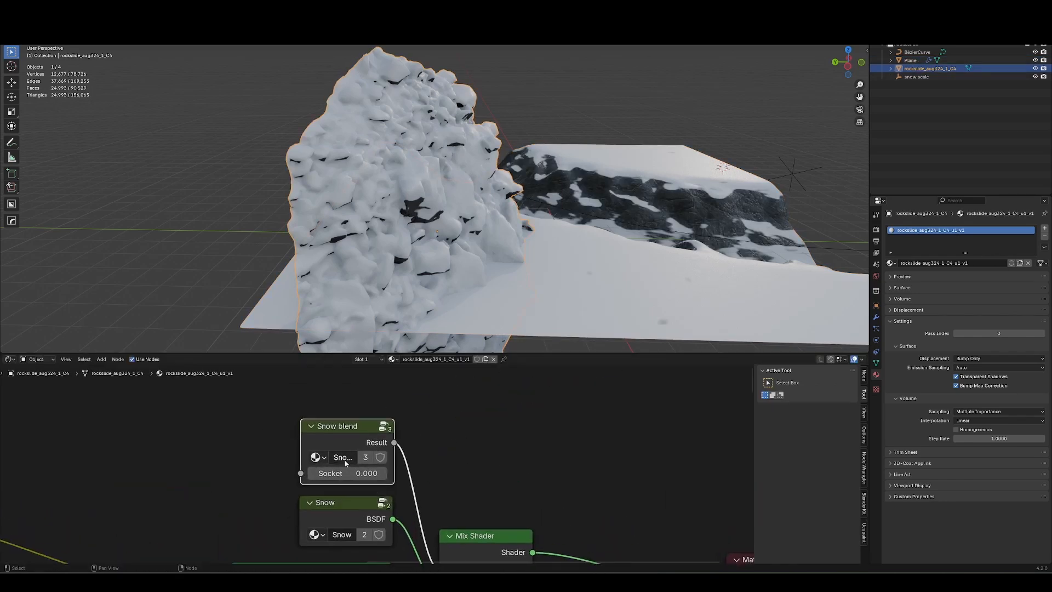
{"action": "left_click_drag", "start_coordinate": [345, 477], "coordinate": [371, 479]}
{"action": "key", "text": "r"}
{"action": "right_click", "coordinate": [501, 263]}
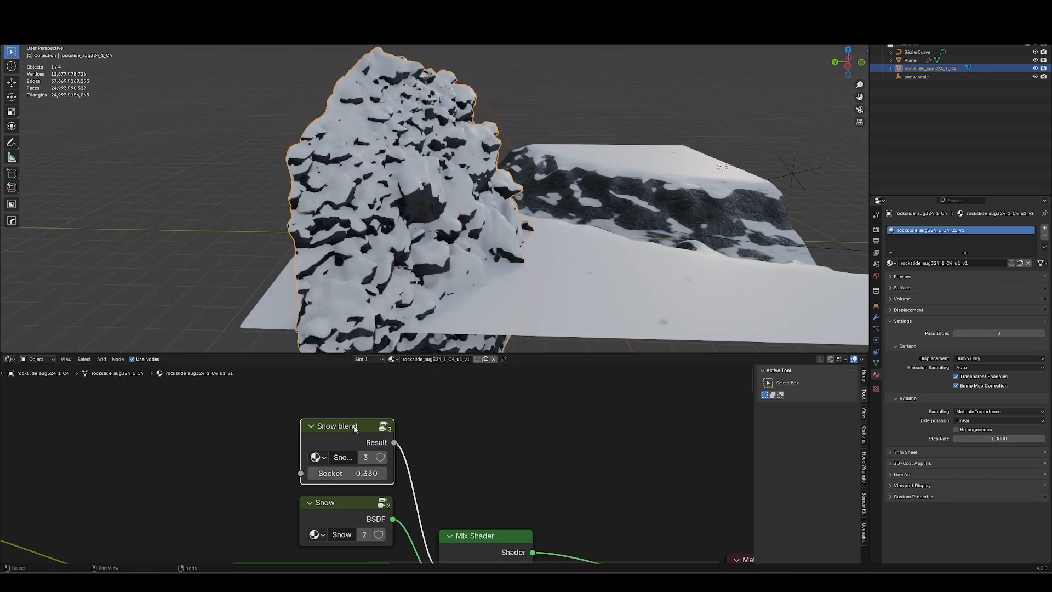
- Add a second input socket inside the Snow blend group and name the two inputs "coverage" and "transition"
{"action": "key", "text": "Tab"}
{"action": "middle_click_drag", "start_coordinate": [353, 432], "coordinate": [396, 458]}
{"action": "middle_click_drag", "start_coordinate": [396, 458], "coordinate": [591, 506], "text": "ctrl"}
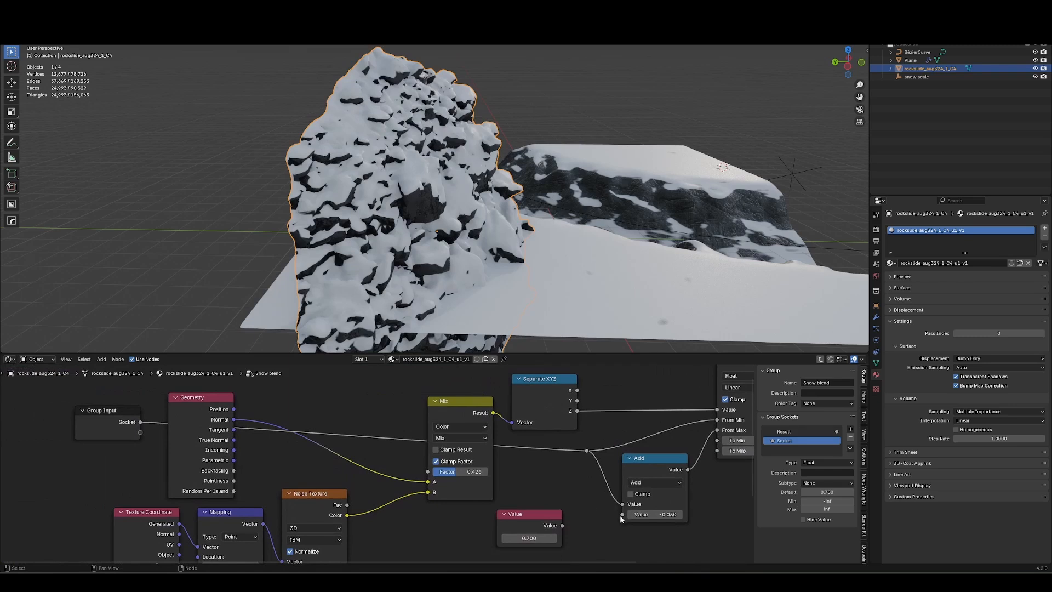
{"action": "left_click", "coordinate": [120, 415]}
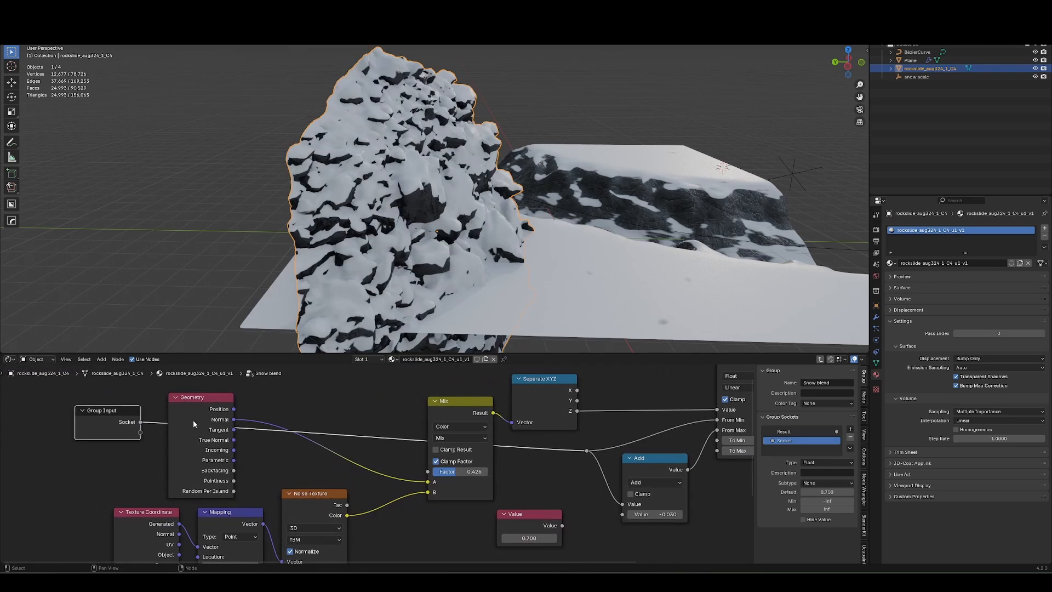
{"action": "left_click", "coordinate": [851, 431]}
{"action": "double_click", "coordinate": [792, 440]}
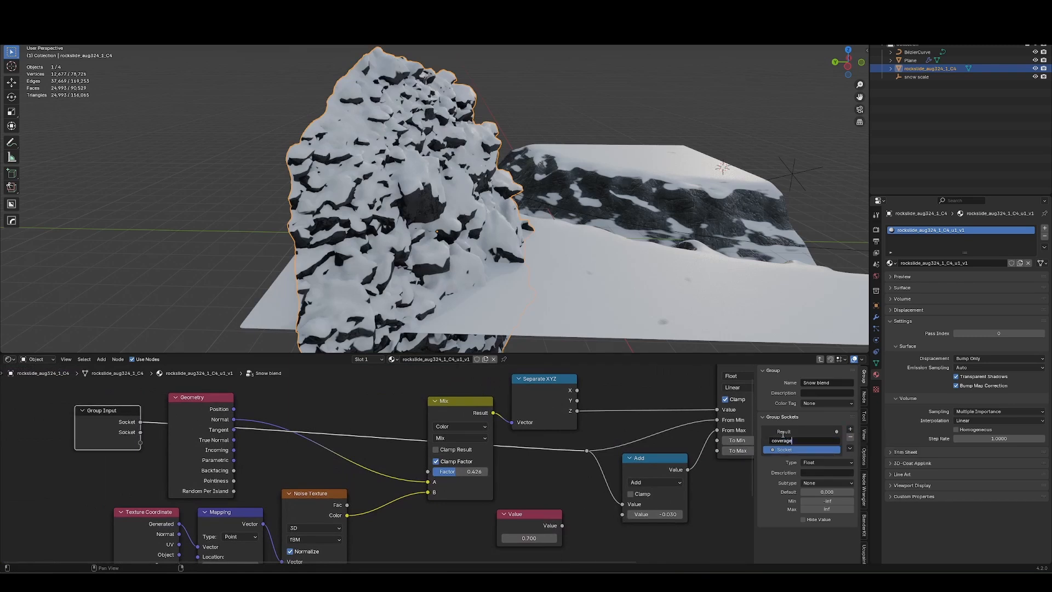
{"action": "double_click", "coordinate": [780, 447]}
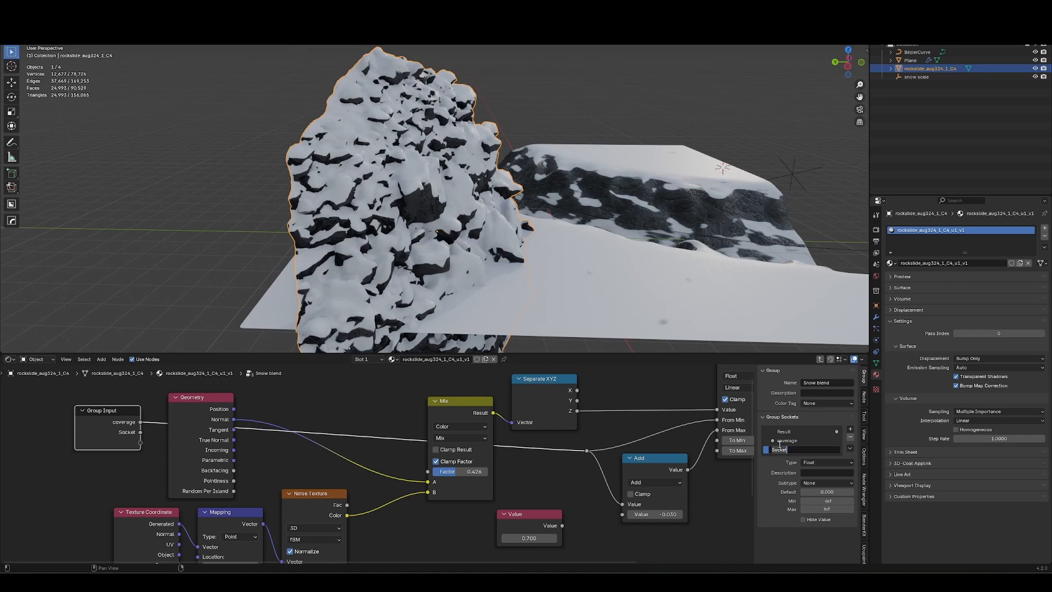
{"action": "type", "text": "transition"}
{"action": "key", "text": "Return"}
- Connect the transition input to the Add node's second value and set its default to -0.03
{"action": "mouse_move", "coordinate": [140, 432]}
{"action": "left_mouse_down"}
{"action": "mouse_move", "coordinate": [586, 542]}
{"action": "mouse_move", "coordinate": [619, 521]}
{"action": "left_mouse_up"}
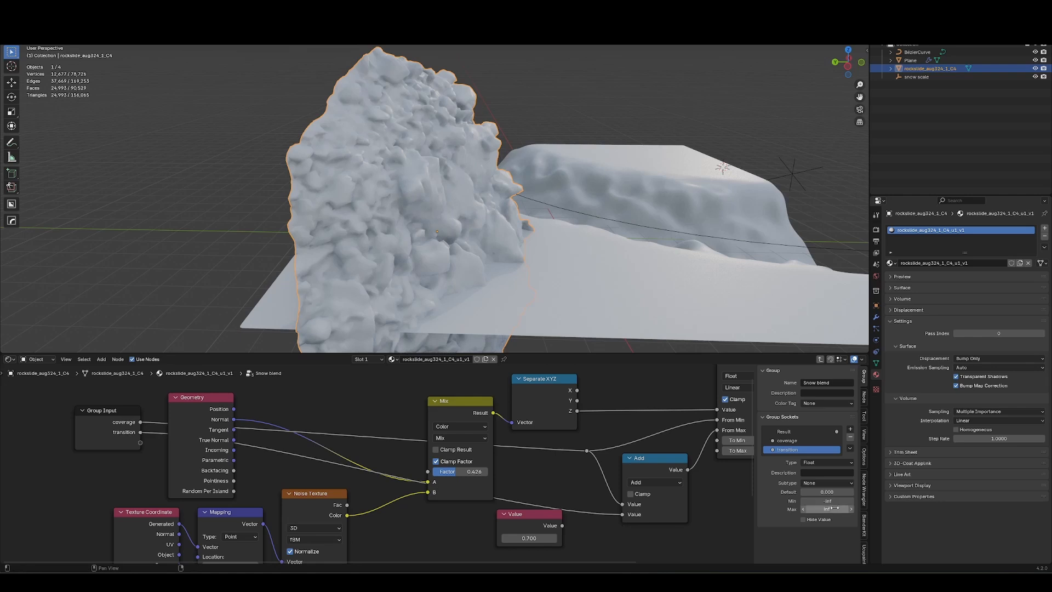
{"action": "left_click", "coordinate": [827, 492]}
{"action": "type", "text": "-0.03"}
{"action": "key", "text": "Return"}
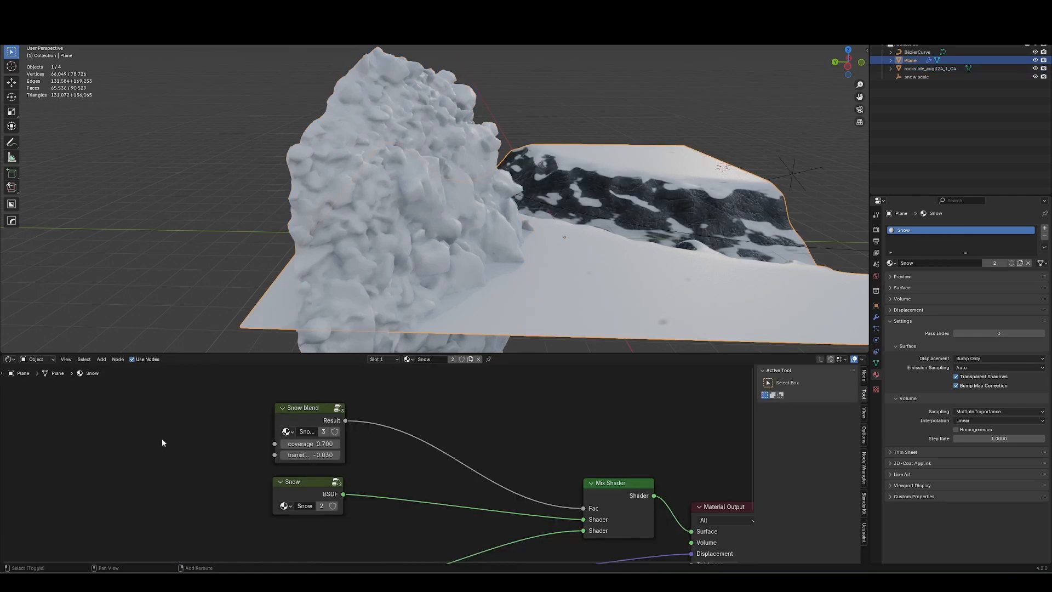
- Add another Snow blend group to the snow plane's material to check its default values, and delete it again
{"action": "key", "text": "shift+a"}
{"action": "type", "text": "snow"}
{"action": "key", "text": "Down"}
{"action": "key", "text": "Return"}
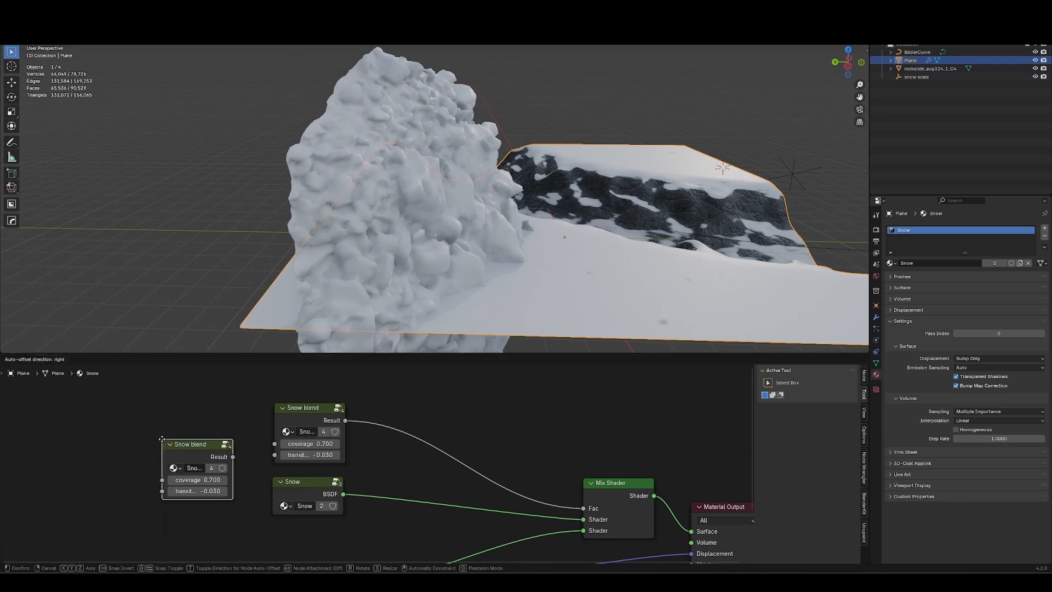
{"action": "left_click", "coordinate": [77, 450]}
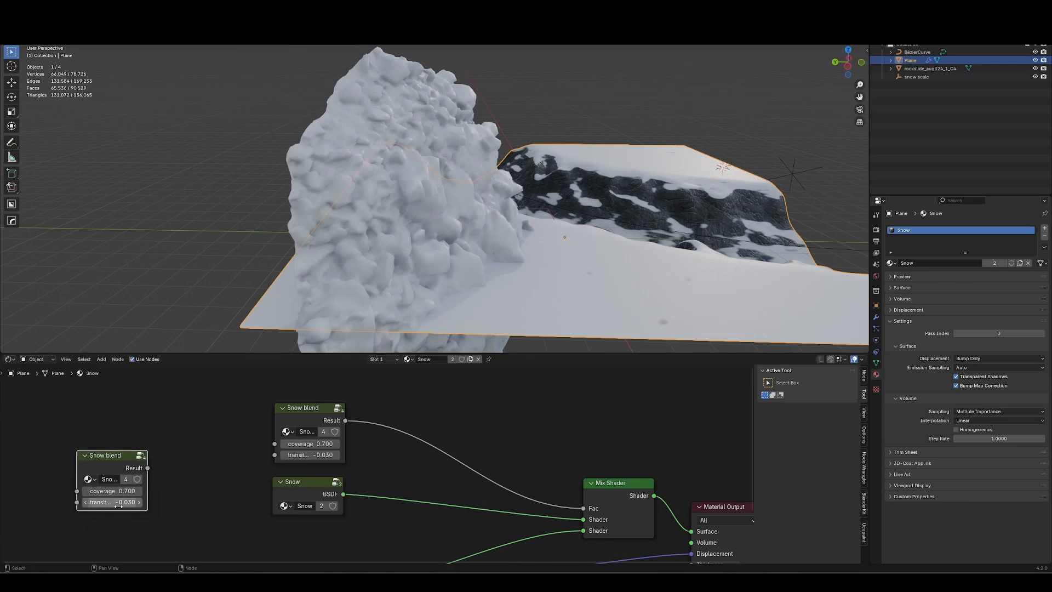
{"action": "key", "text": "x"}
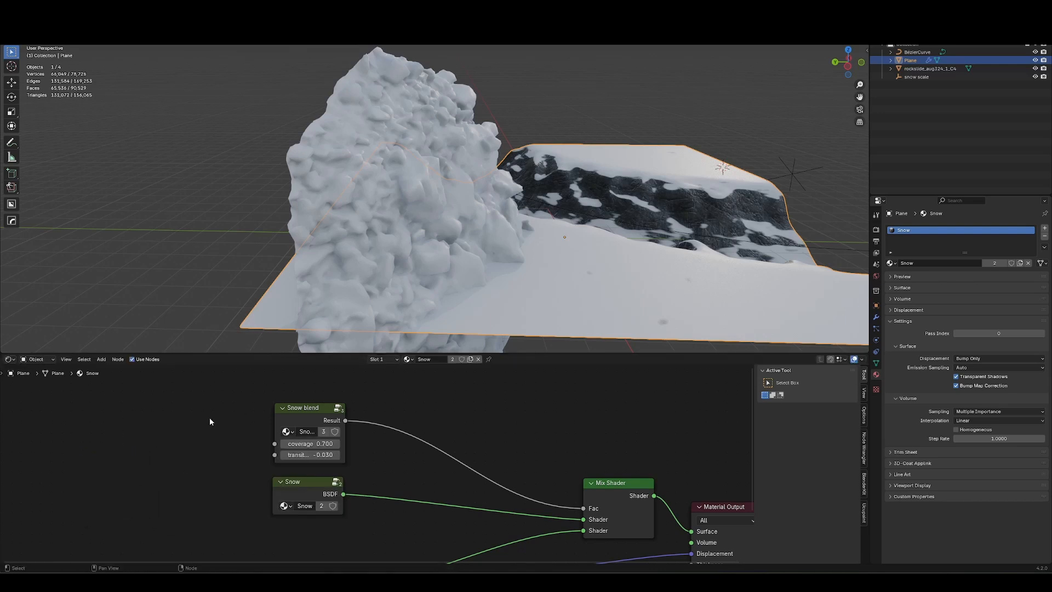
- Set the transition value of the rockslide's Snow blend group to -0.05
{"action": "left_click", "coordinate": [441, 280]}
{"action": "double_click", "coordinate": [222, 470]}
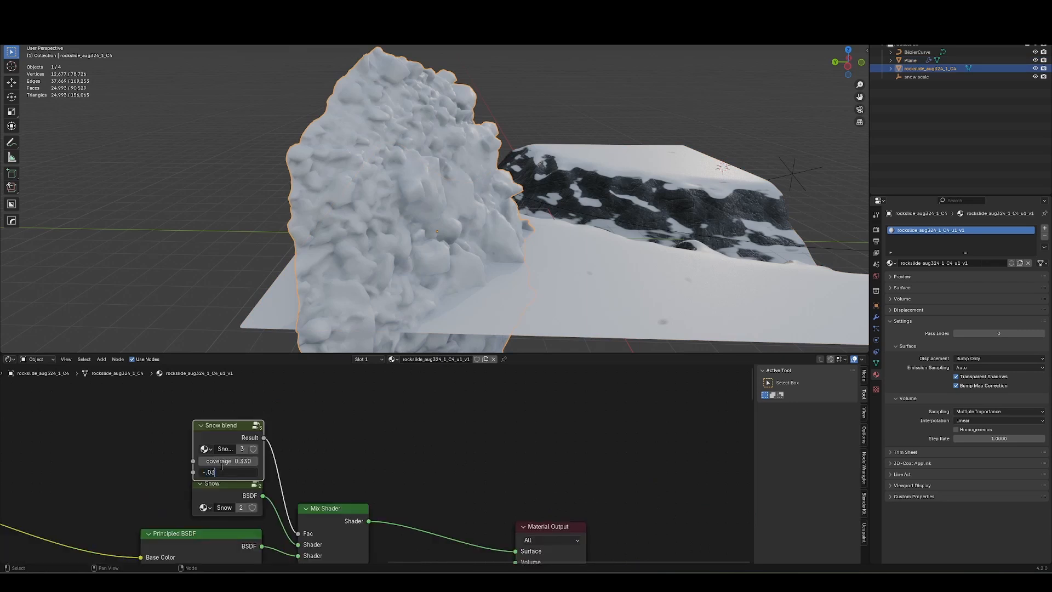
{"action": "key", "text": "Return"}
{"action": "scroll", "coordinate": [222, 467], "scroll_direction": "up", "scroll_amount": 3}
{"action": "mouse_move", "coordinate": [275, 440]}
{"action": "left_mouse_down"}
{"action": "mouse_move", "coordinate": [257, 440]}
{"action": "mouse_move", "coordinate": [284, 446]}
{"action": "left_mouse_up"}
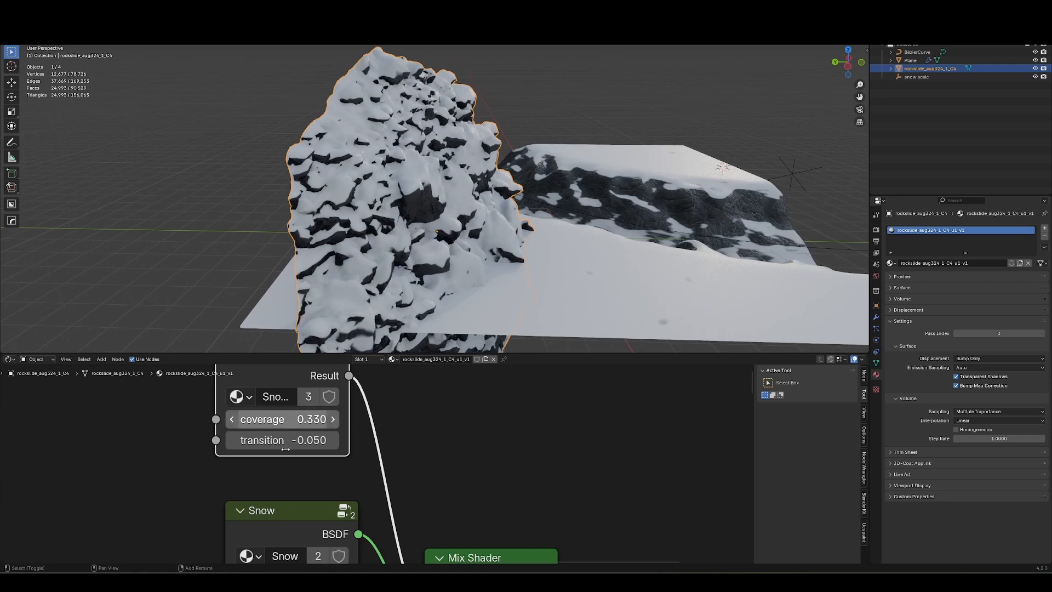
- Make room inside the Snow blend group and insert a Math node between the transition input and the Add node
{"action": "middle_click_drag", "start_coordinate": [291, 421], "coordinate": [296, 462], "text": "ctrl"}
{"action": "key", "text": "Tab"}
{"action": "middle_click_drag", "start_coordinate": [395, 466], "coordinate": [406, 508], "text": "ctrl"}
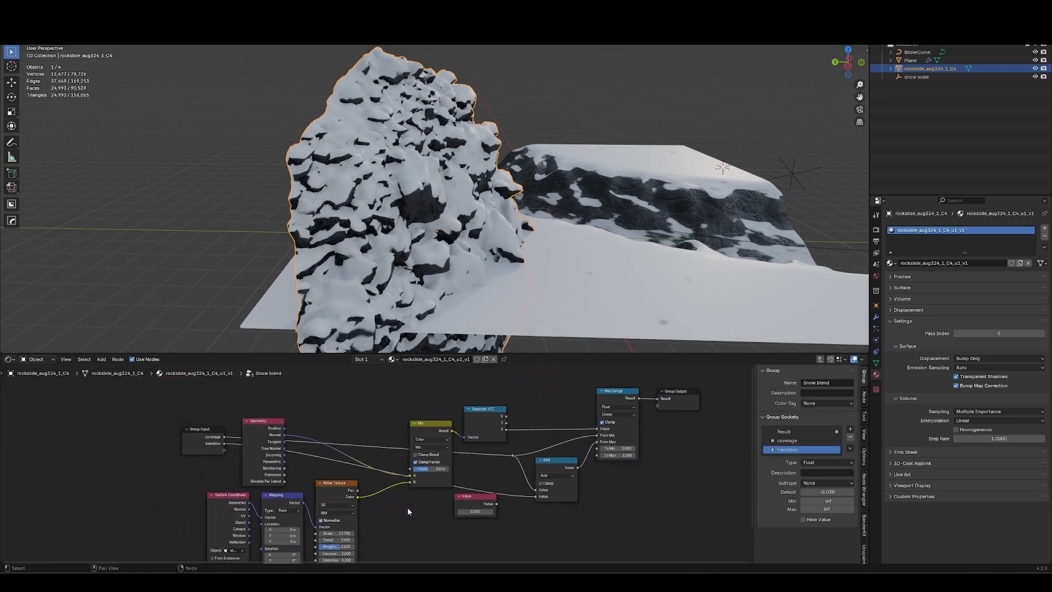
{"action": "middle_click_drag", "start_coordinate": [581, 493], "coordinate": [370, 493]}
{"action": "left_click_drag", "start_coordinate": [571, 390], "coordinate": [479, 498]}
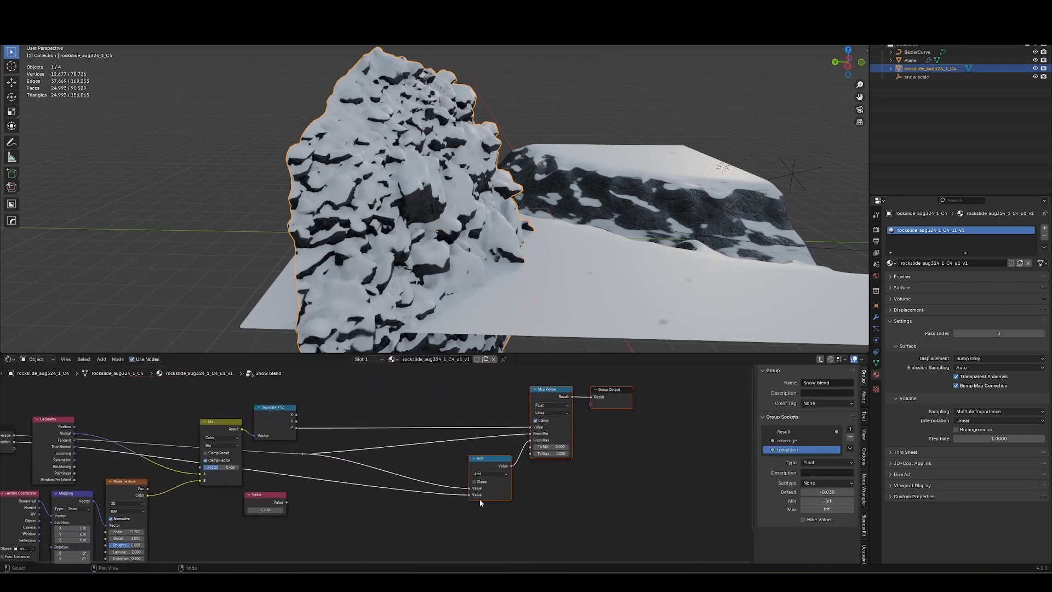
{"action": "scroll", "coordinate": [478, 498], "scroll_direction": "up", "scroll_amount": 3}
{"action": "key", "text": "shift+a"}
{"action": "type", "text": "mat"}
{"action": "key", "text": "Return"}
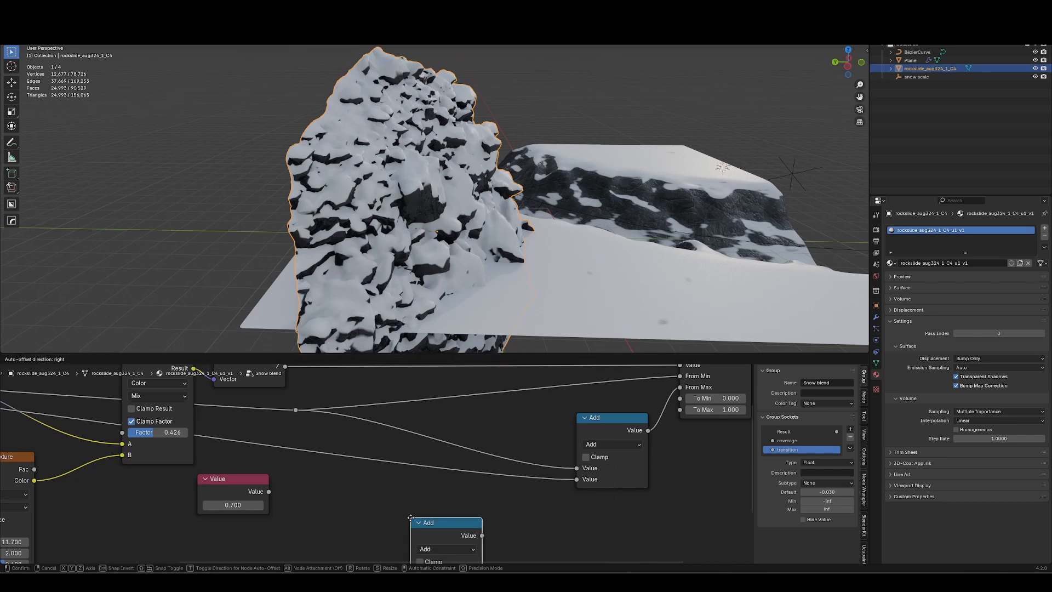
{"action": "left_click", "coordinate": [454, 500]}
- Make the new Math node divide the transition input by 10, and leave the group
{"action": "key", "text": "ctrl+slash"}
{"action": "left_click", "coordinate": [453, 523]}
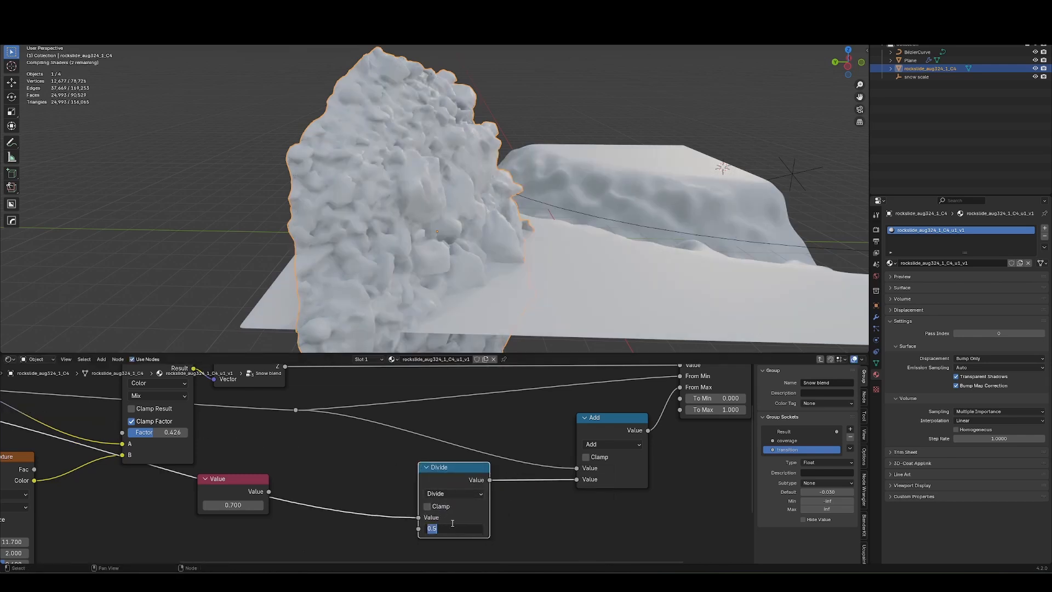
{"action": "type", "text": "10"}
{"action": "key", "text": "Return"}
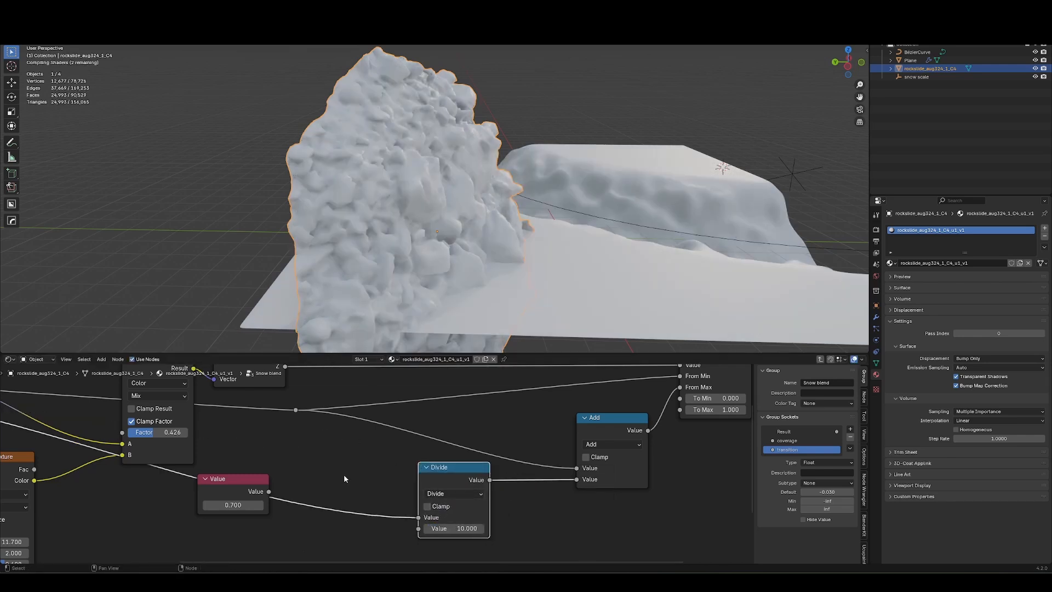
{"action": "key", "text": "Tab"}
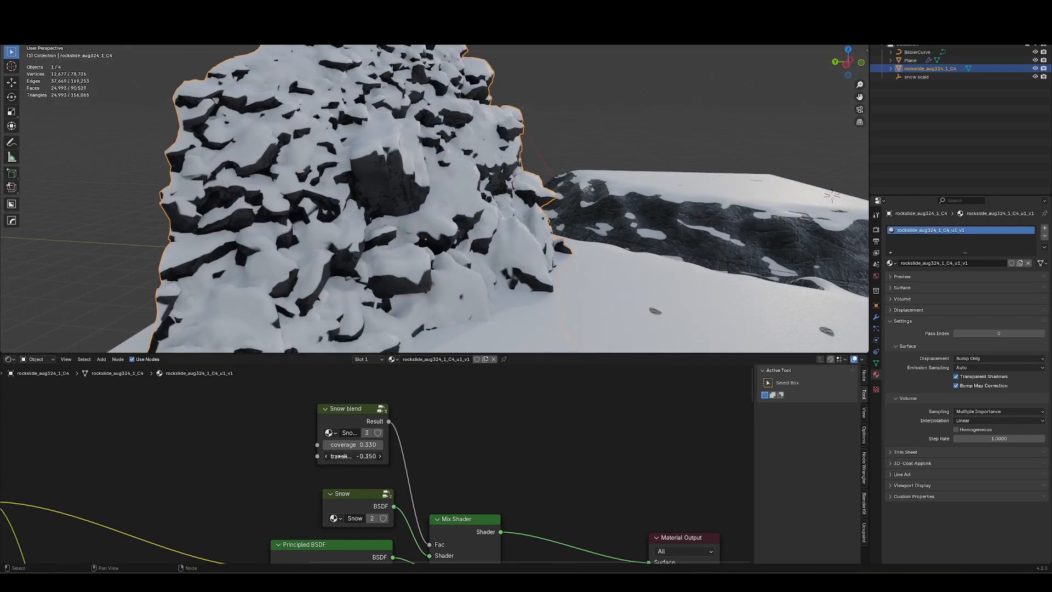
- Check the divisor inside the Snow blend group and lower the rockslide's transition value to -18.54
{"action": "left_click_drag", "start_coordinate": [348, 459], "coordinate": [335, 464]}
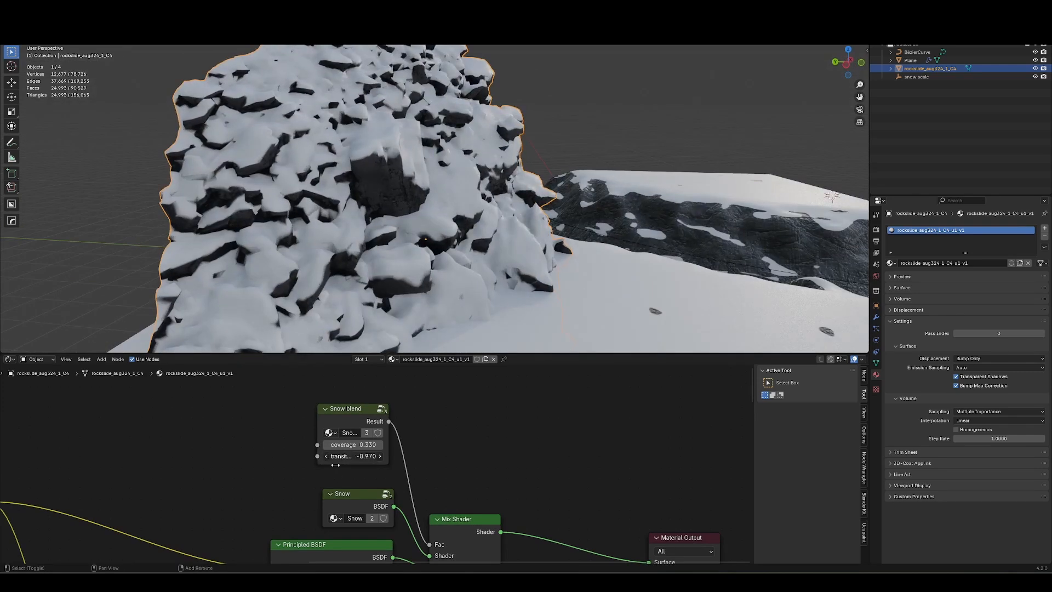
{"action": "key", "text": "Tab"}
{"action": "left_click", "coordinate": [463, 528]}
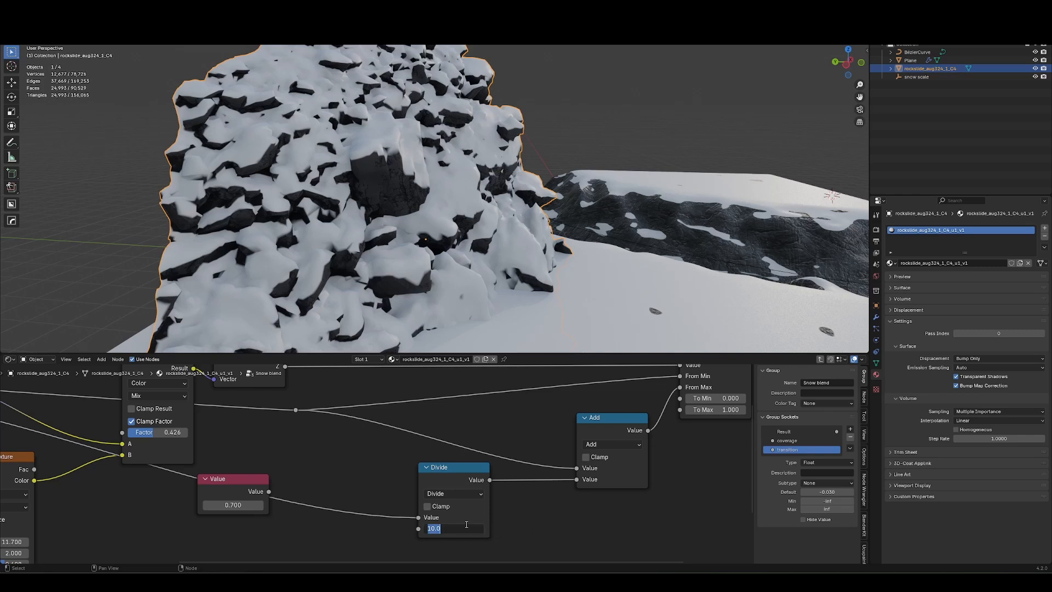
{"action": "key", "text": "Return"}
{"action": "key", "text": "Tab"}
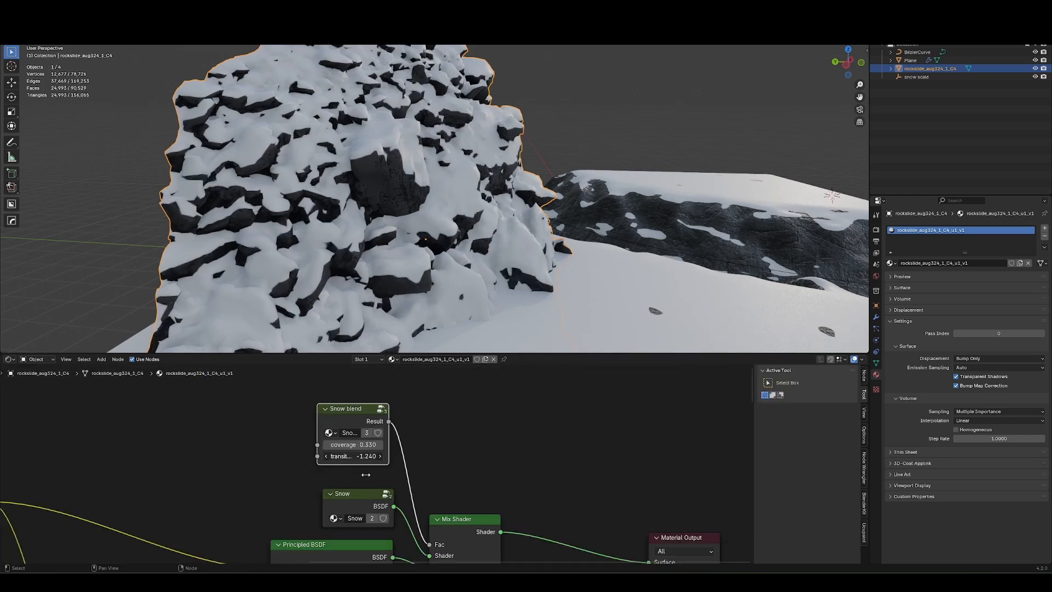
{"action": "left_click_drag", "start_coordinate": [349, 456], "coordinate": [329, 456]}
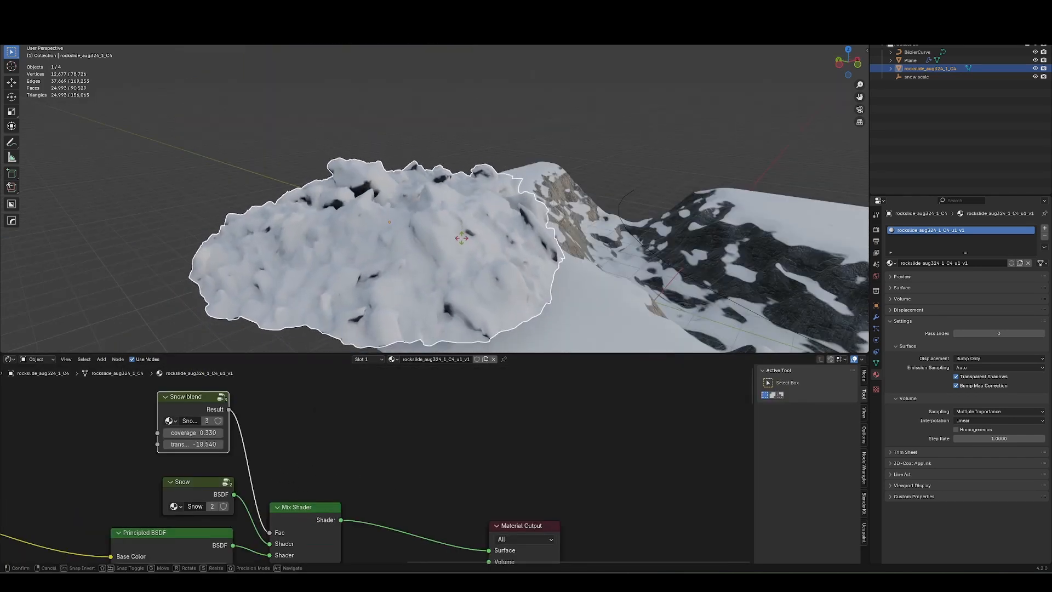
- Set the rockslide's snow coverage to about 0.73 and move the rockslide down into the valley between the two slopes
{"action": "middle_click_drag", "start_coordinate": [460, 208], "coordinate": [478, 231]}
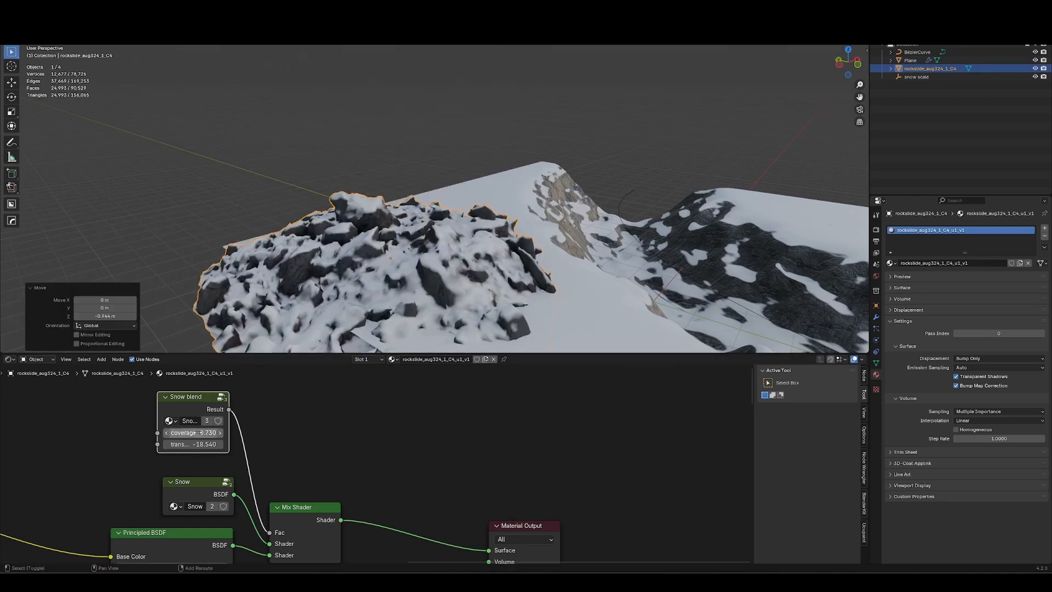
{"action": "left_click_drag", "start_coordinate": [191, 432], "coordinate": [196, 433]}
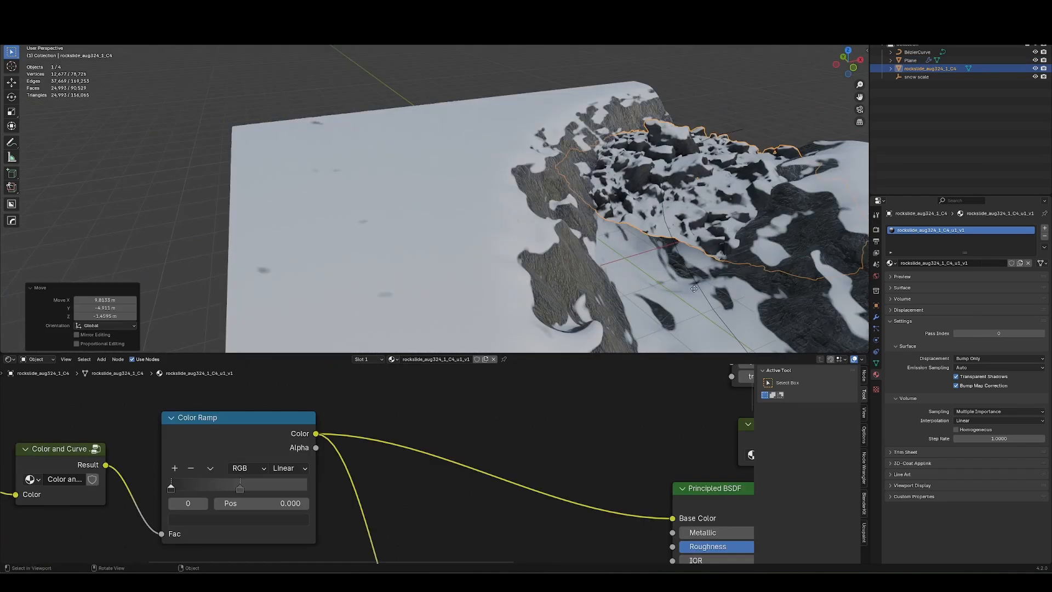
{"action": "key", "text": "g"}
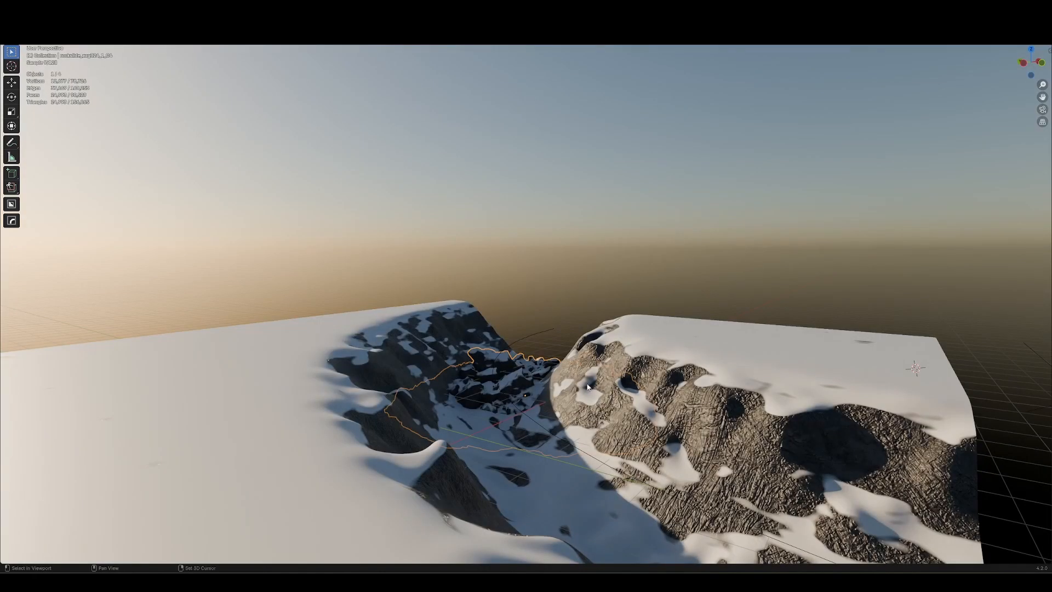
- Duplicate the rockslide onto the flat snowy plateau to inspect its snow blending in the rendered view, and delete the copy
{"action": "key", "text": "shift+d"}
{"action": "left_click", "coordinate": [811, 311]}
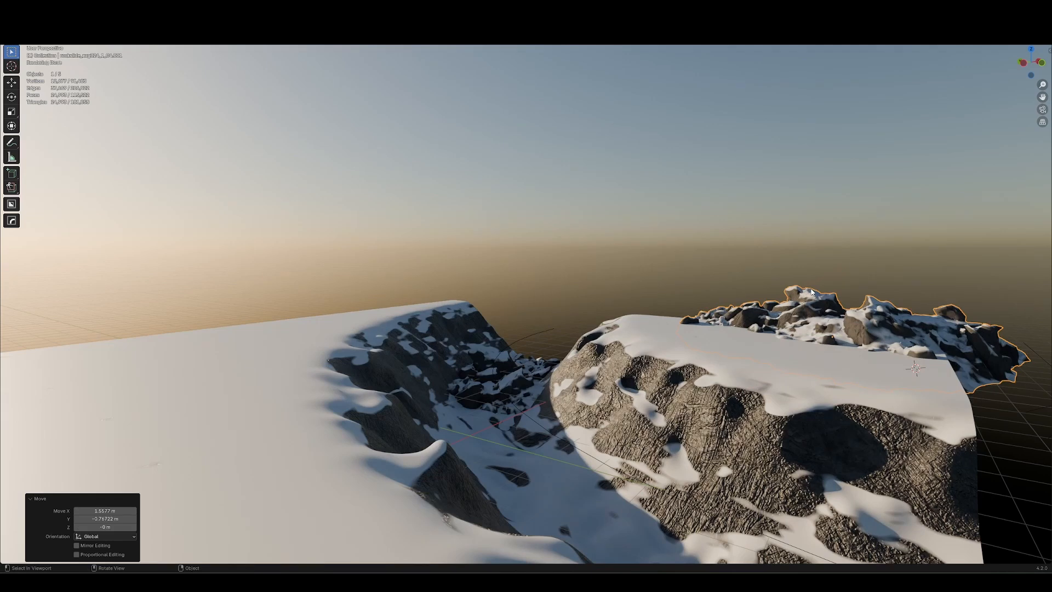
{"action": "middle_click_drag", "start_coordinate": [798, 316], "coordinate": [689, 202], "text": "shift"}
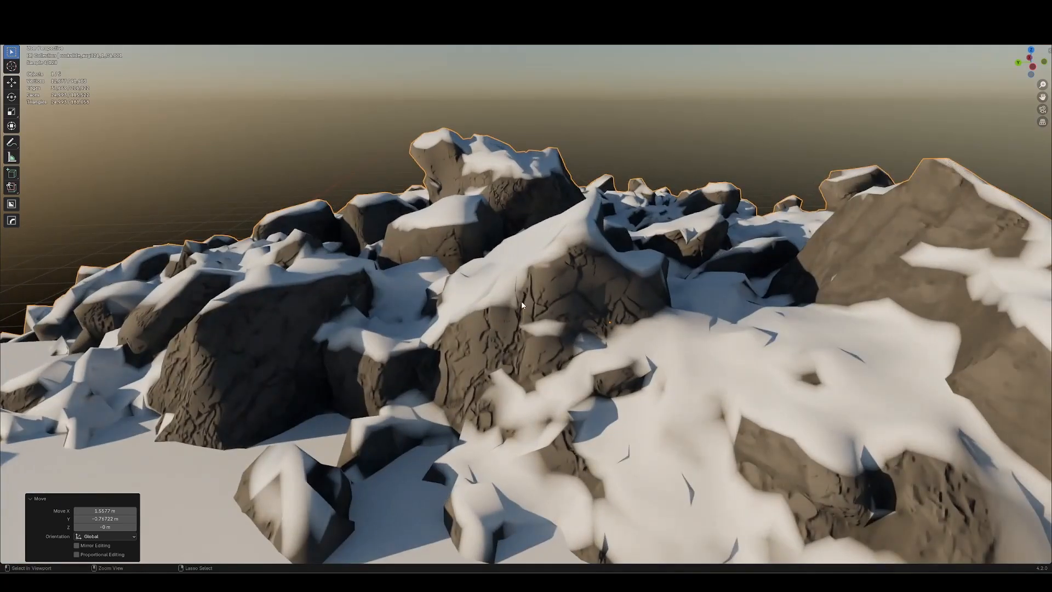
{"action": "middle_click_drag", "start_coordinate": [515, 307], "coordinate": [650, 351]}
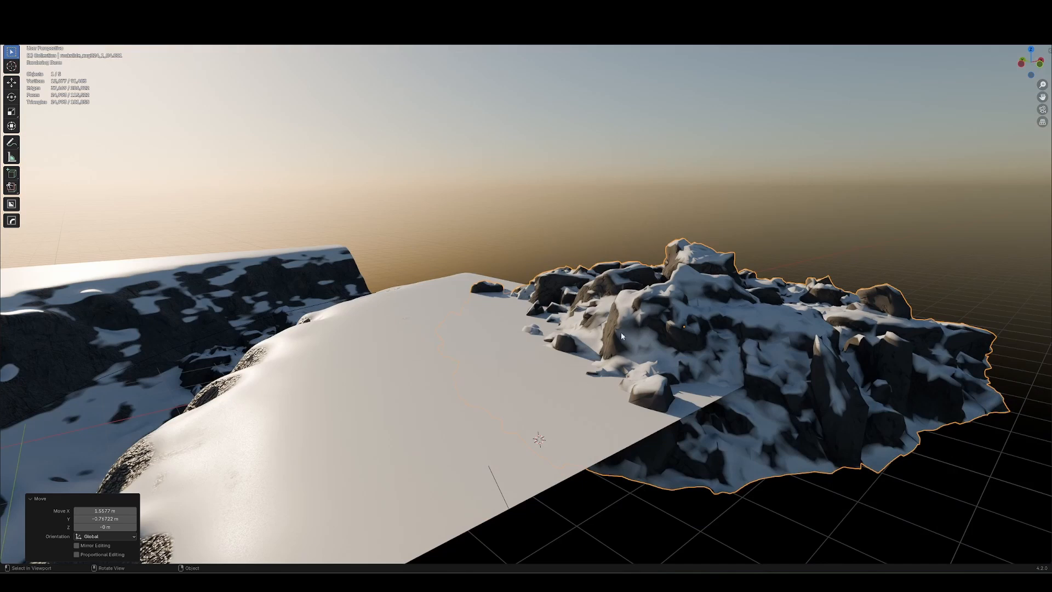
{"action": "left_click", "coordinate": [659, 290]}
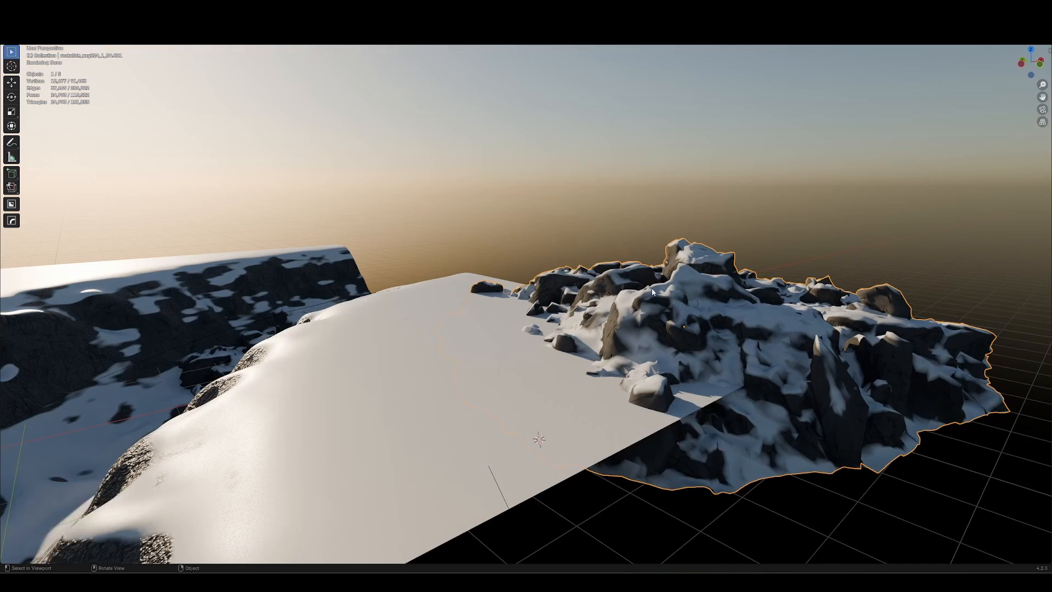
{"action": "middle_click_drag", "start_coordinate": [646, 294], "coordinate": [678, 311]}
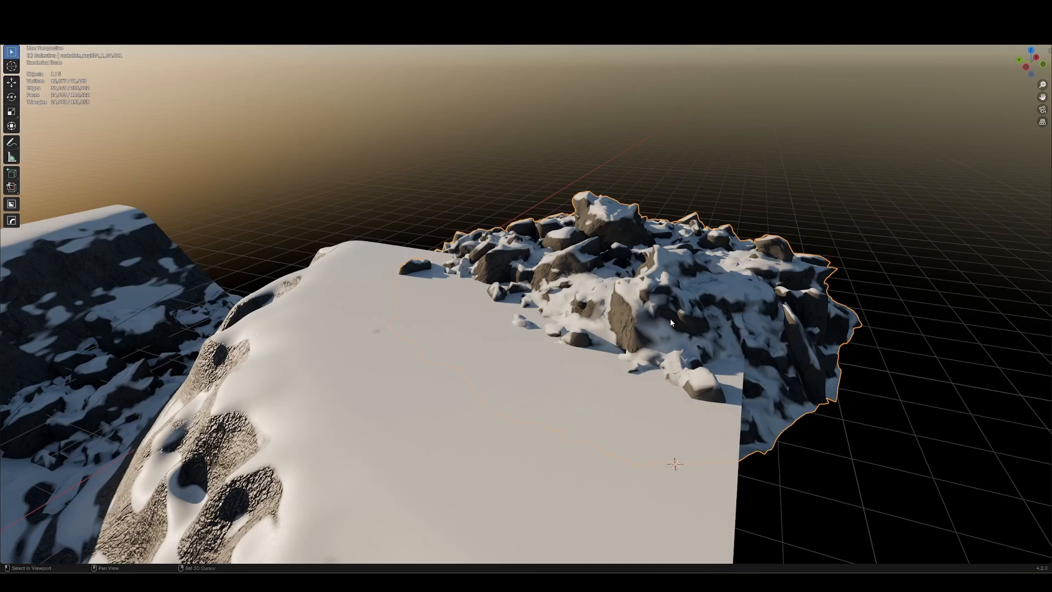
{"action": "key", "text": "Delete"}
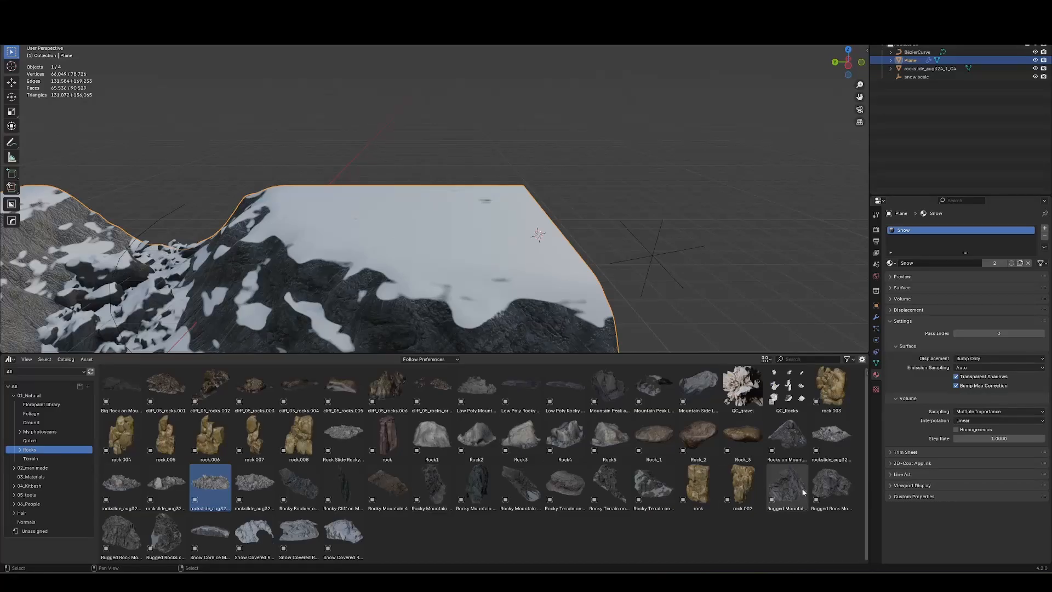
- Place the Rugged Rock Mountain Photoscan asset on the snow plane and move it vertically so it rises from the snow
{"action": "left_click_drag", "start_coordinate": [831, 484], "coordinate": [376, 234]}
{"action": "key", "text": "g"}
{"action": "key", "text": "z"}
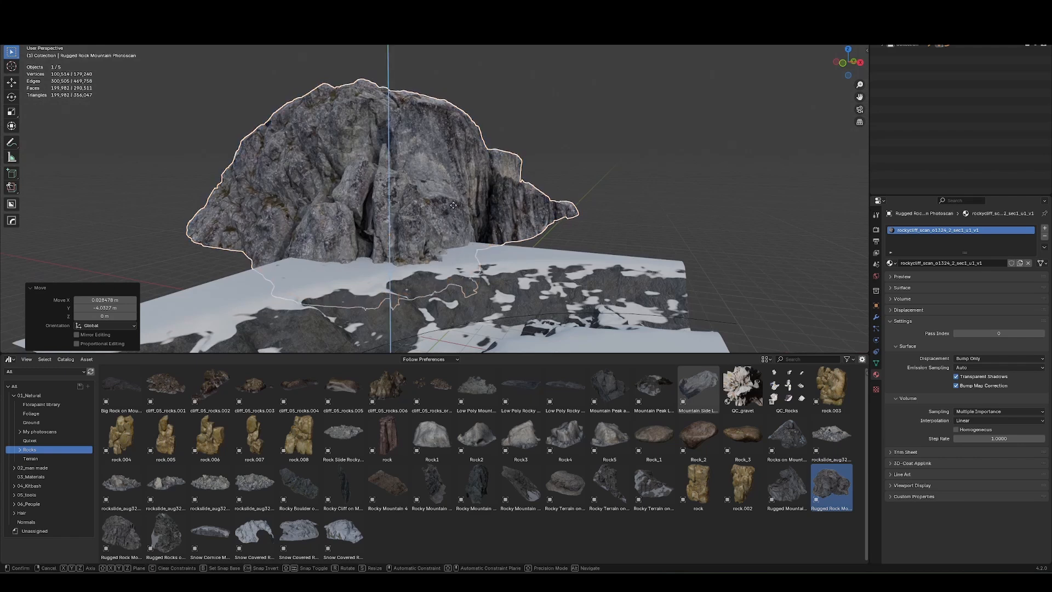
{"action": "left_click", "coordinate": [449, 211]}
{"action": "scroll", "coordinate": [449, 212], "scroll_direction": "up", "scroll_amount": 2}
{"action": "middle_click_drag", "start_coordinate": [470, 215], "coordinate": [444, 227]}
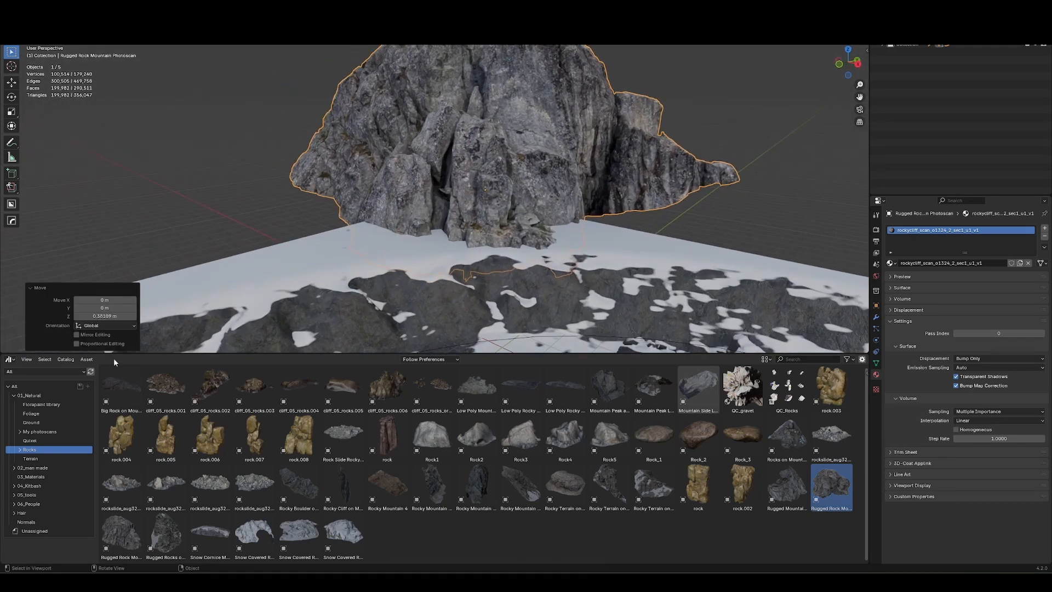
- Open the rock mountain's material nodes and insert a Color Ramp between the diffuse texture and the Principled BSDF's Base Color
{"action": "key", "text": "shift+F3"}
{"action": "left_click", "coordinate": [518, 334]}
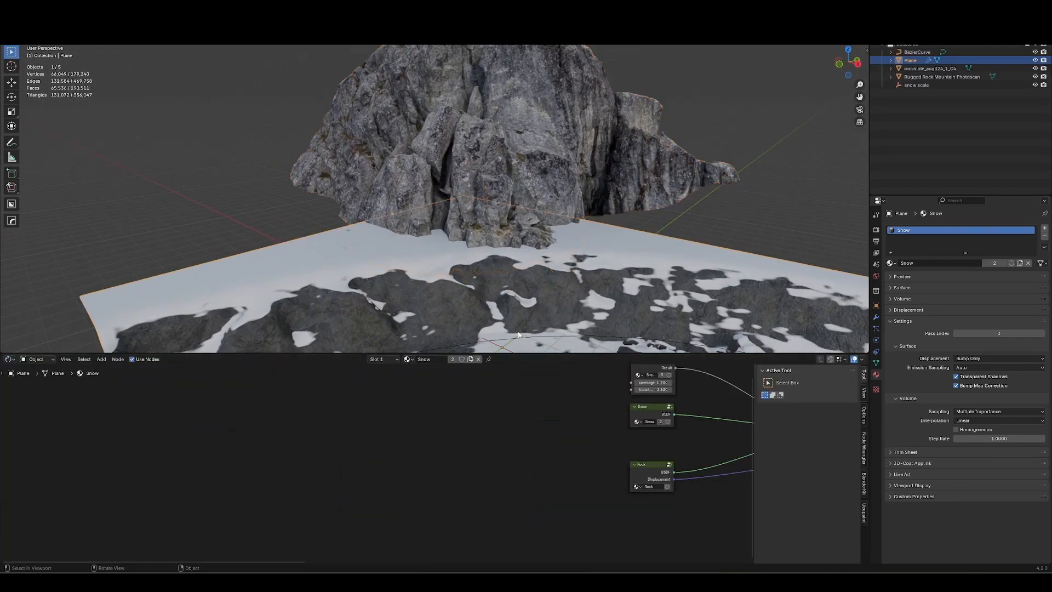
{"action": "middle_click_drag", "start_coordinate": [518, 419], "coordinate": [270, 501]}
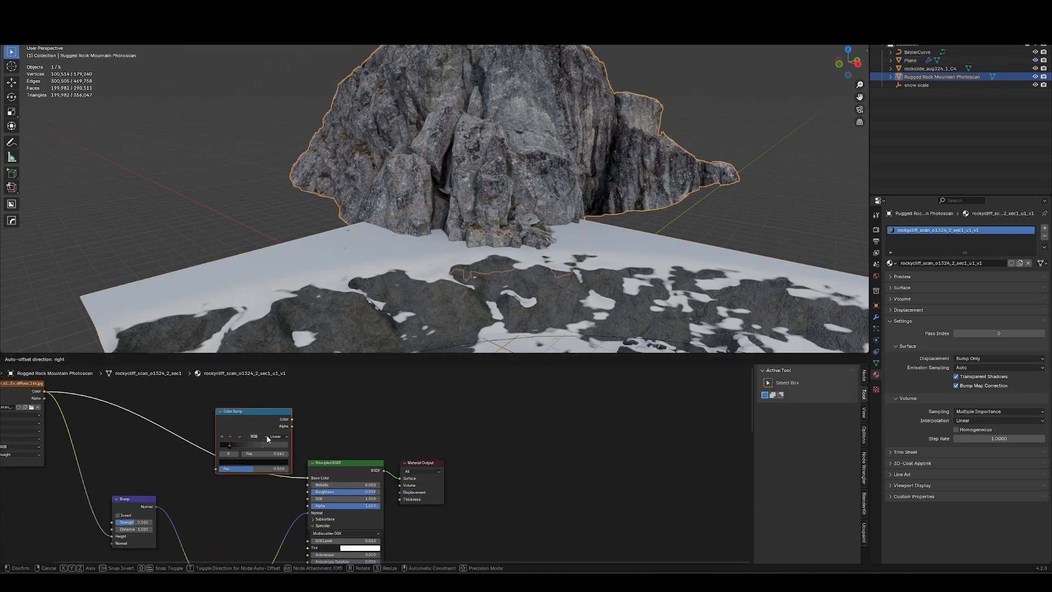
{"action": "left_click", "coordinate": [268, 439]}
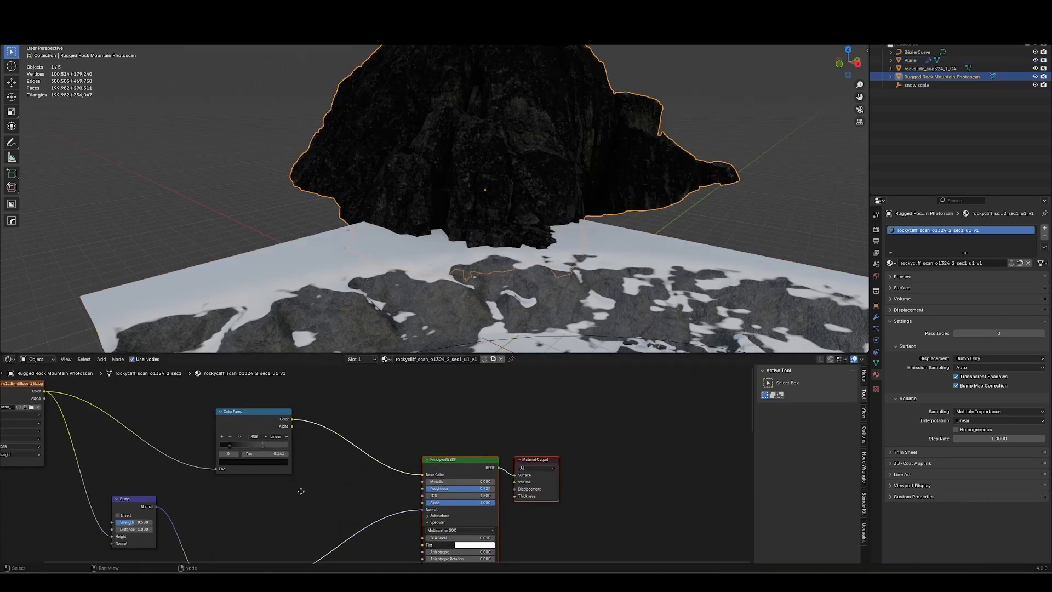
- Move the Color Ramp's dark stop to the start and its second stop to position 0.245
{"action": "scroll", "coordinate": [301, 491], "scroll_direction": "up", "scroll_amount": 3}
{"action": "left_click_drag", "start_coordinate": [329, 422], "coordinate": [316, 423]}
{"action": "left_click_drag", "start_coordinate": [391, 422], "coordinate": [368, 427]}
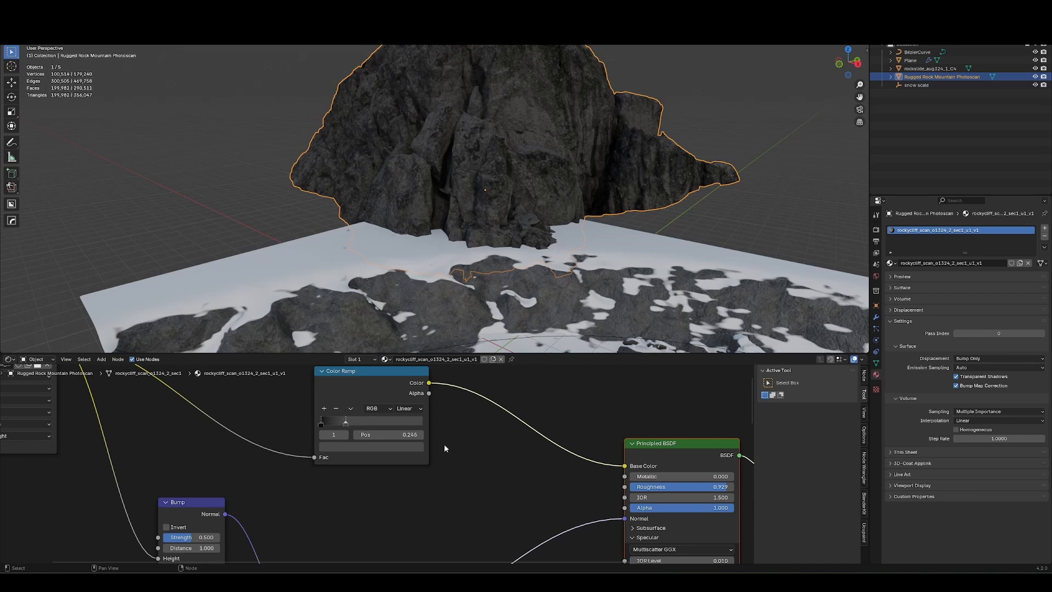
{"action": "scroll", "coordinate": [444, 448], "scroll_direction": "down", "scroll_amount": 2}
{"action": "middle_click_drag", "start_coordinate": [445, 448], "coordinate": [433, 466]}
{"action": "key", "text": "shift+a"}
{"action": "type", "text": "mix"}
{"action": "key", "text": "Return"}
{"action": "right_click", "coordinate": [436, 456]}
- Add a color Mix node before Base Color, with the Color Ramp feeding A and the diffuse texture feeding B
{"action": "left_click_drag", "start_coordinate": [410, 424], "coordinate": [450, 412]}
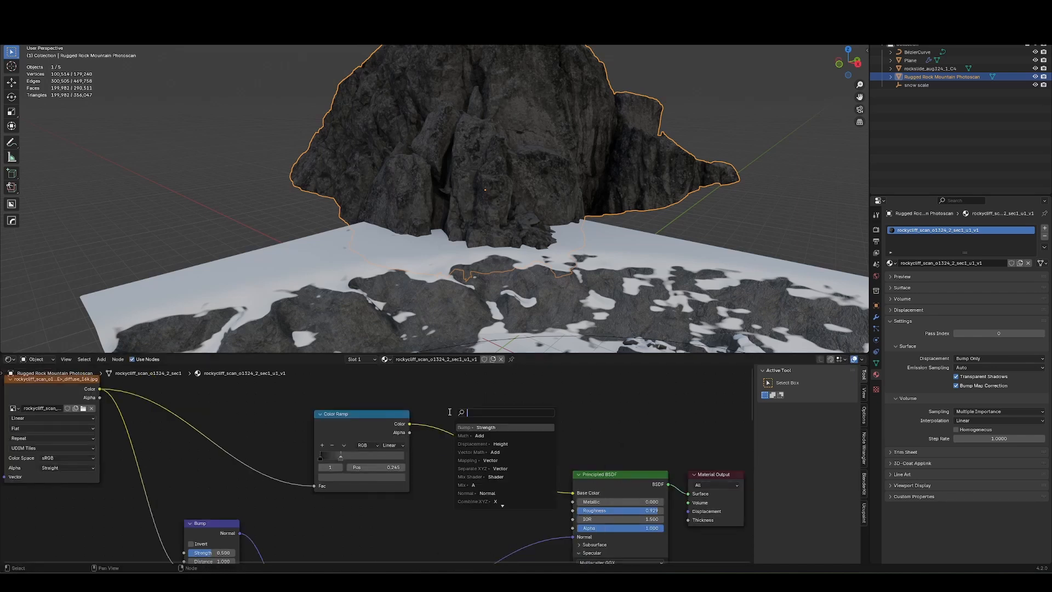
{"action": "type", "text": "mix"}
{"action": "key", "text": "Return"}
{"action": "left_click", "coordinate": [489, 371]}
{"action": "left_click_drag", "start_coordinate": [100, 406], "coordinate": [496, 443]}
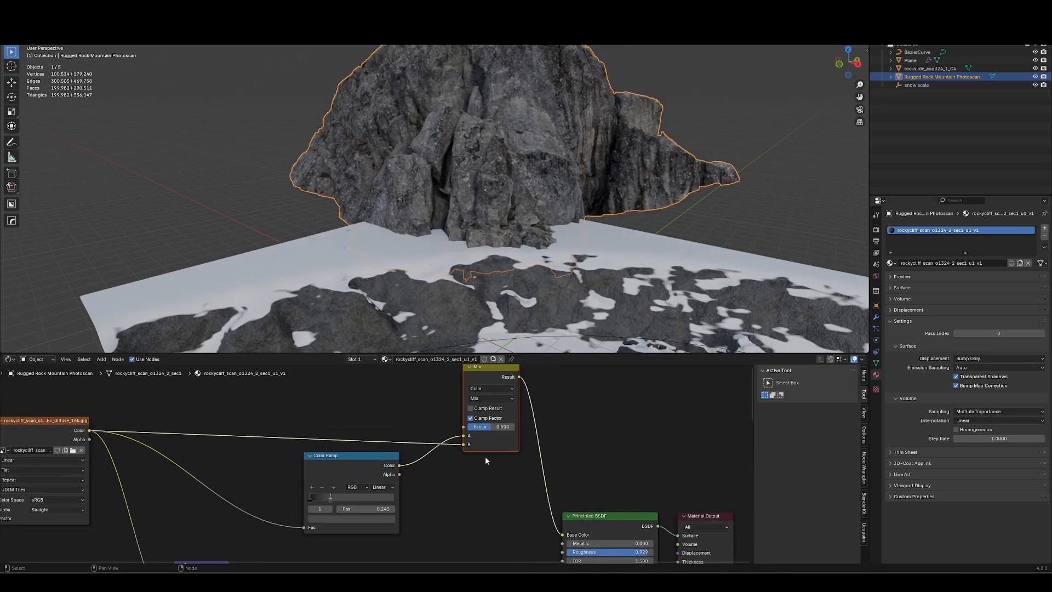
- Set the Mix node's factor to 0.258
{"action": "middle_click_drag", "start_coordinate": [485, 460], "coordinate": [413, 492]}
{"action": "scroll", "coordinate": [425, 509], "scroll_direction": "up", "scroll_amount": 3}
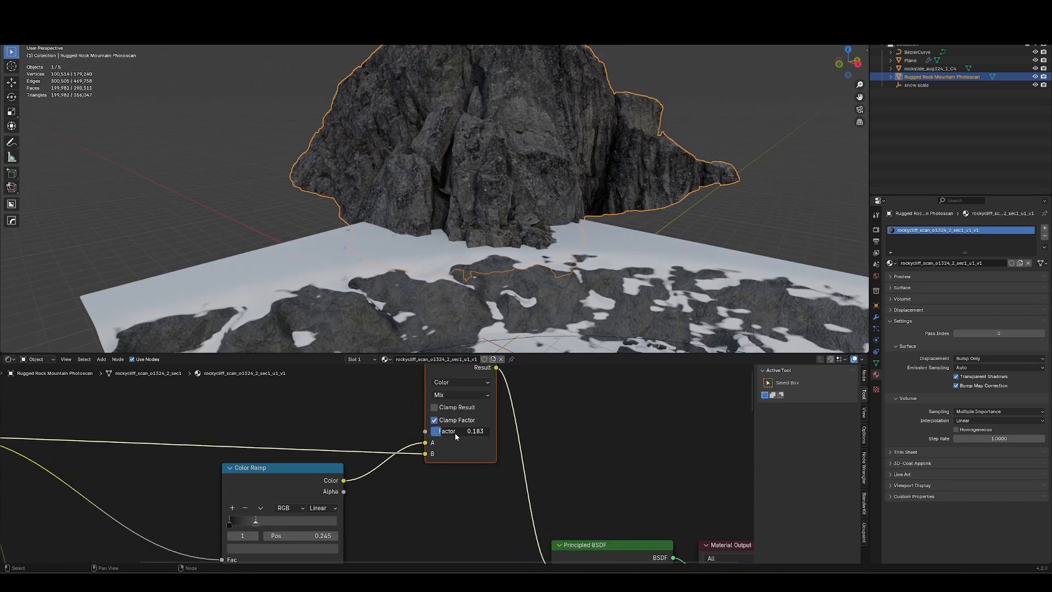
{"action": "left_click_drag", "start_coordinate": [456, 430], "coordinate": [472, 435]}
- Examine the rock mountain's actual geometry from several sides in solid shading
{"action": "middle_click_drag", "start_coordinate": [487, 279], "coordinate": [567, 260]}
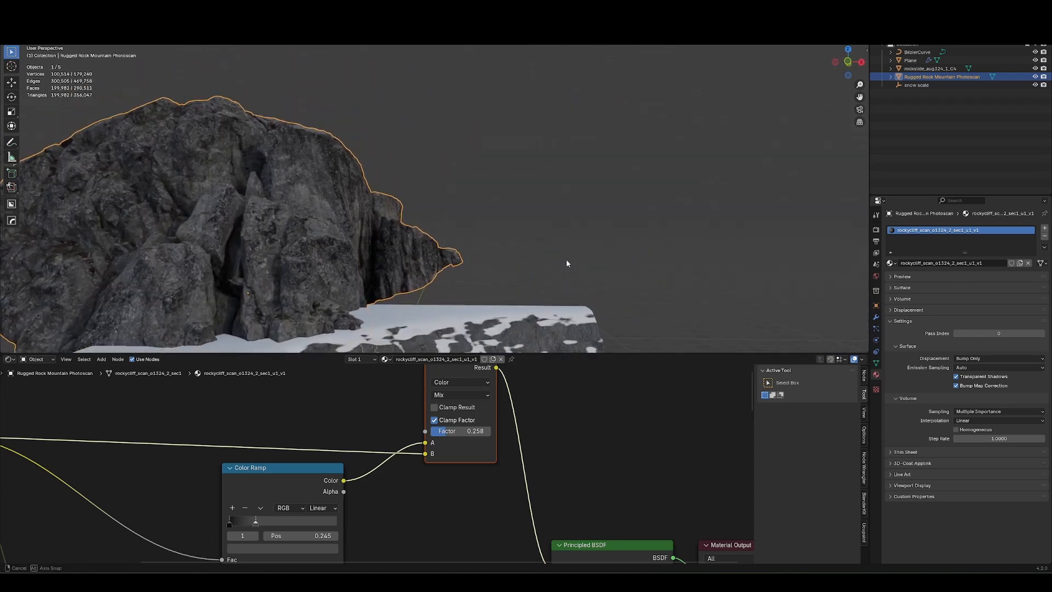
{"action": "mouse_move", "coordinate": [404, 233]}
{"action": "middle_mouse_down", "text": "shift"}
{"action": "mouse_move", "coordinate": [403, 252]}
{"action": "mouse_move", "coordinate": [731, 133]}
{"action": "middle_mouse_up", "text": "shift"}
{"action": "middle_click_drag", "start_coordinate": [498, 259], "coordinate": [696, 150], "text": "shift"}
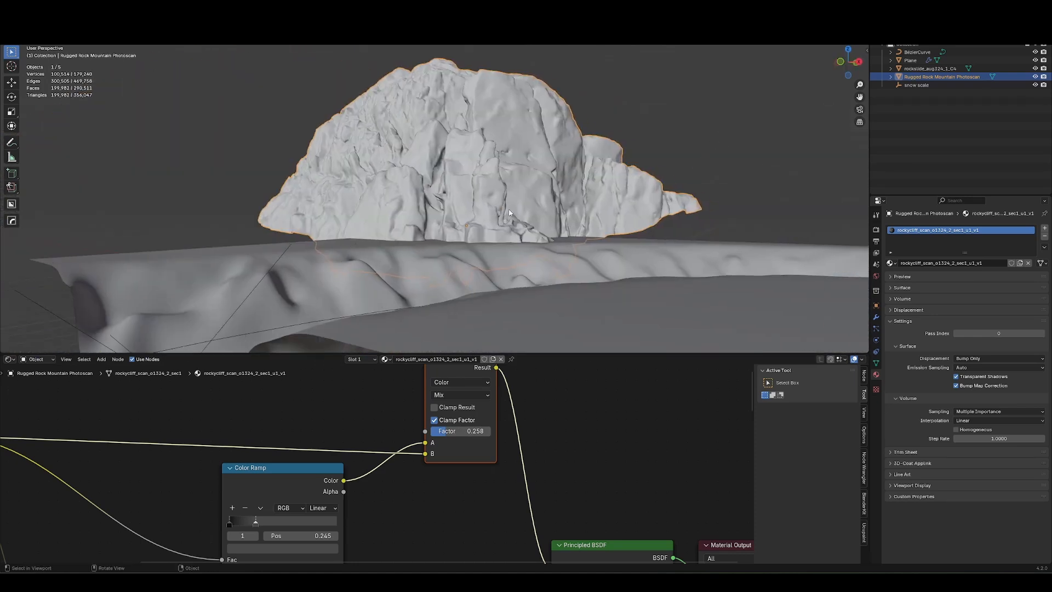
{"action": "mouse_move", "coordinate": [510, 118]}
{"action": "middle_mouse_down"}
{"action": "mouse_move", "coordinate": [529, 163]}
{"action": "mouse_move", "coordinate": [483, 192]}
{"action": "middle_mouse_up"}
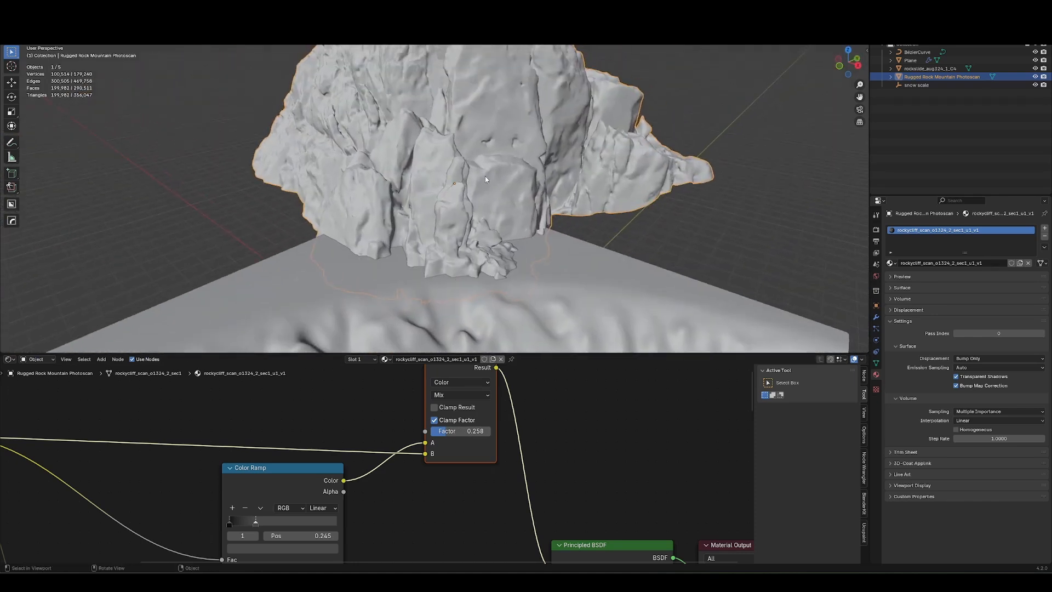
{"action": "middle_click_drag", "start_coordinate": [636, 260], "coordinate": [433, 239], "text": "shift"}
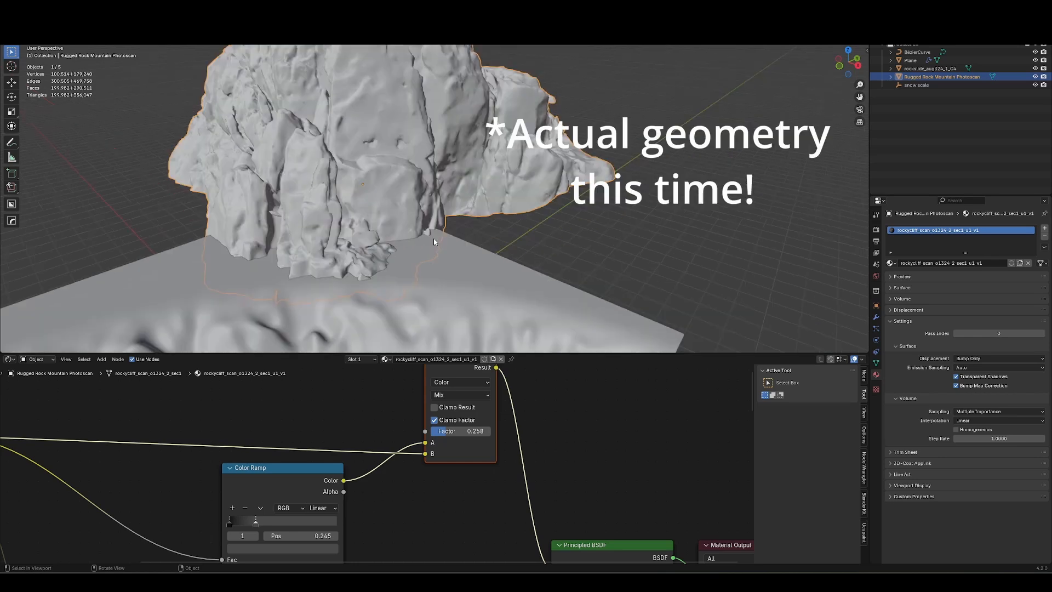
{"action": "scroll", "coordinate": [445, 163], "scroll_direction": "down", "scroll_amount": 1}
{"action": "middle_click_drag", "start_coordinate": [445, 163], "coordinate": [464, 200], "text": "shift"}
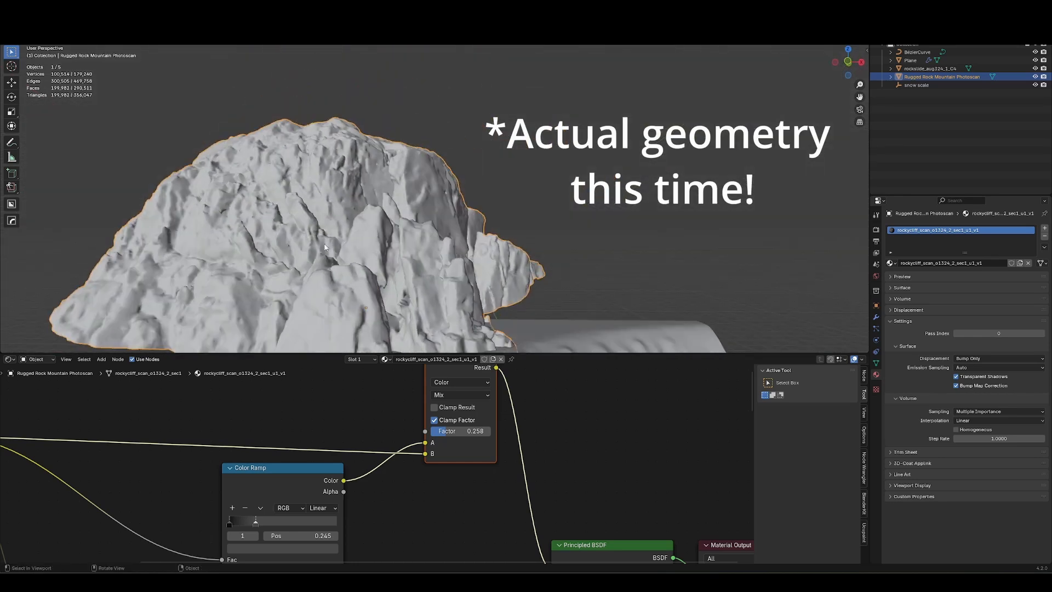
- Add a plane, move it horizontally clear of the rock mountain, and scale it up
{"action": "scroll", "coordinate": [324, 247], "scroll_direction": "down", "scroll_amount": 2}
{"action": "middle_click_drag", "start_coordinate": [379, 187], "coordinate": [462, 187]}
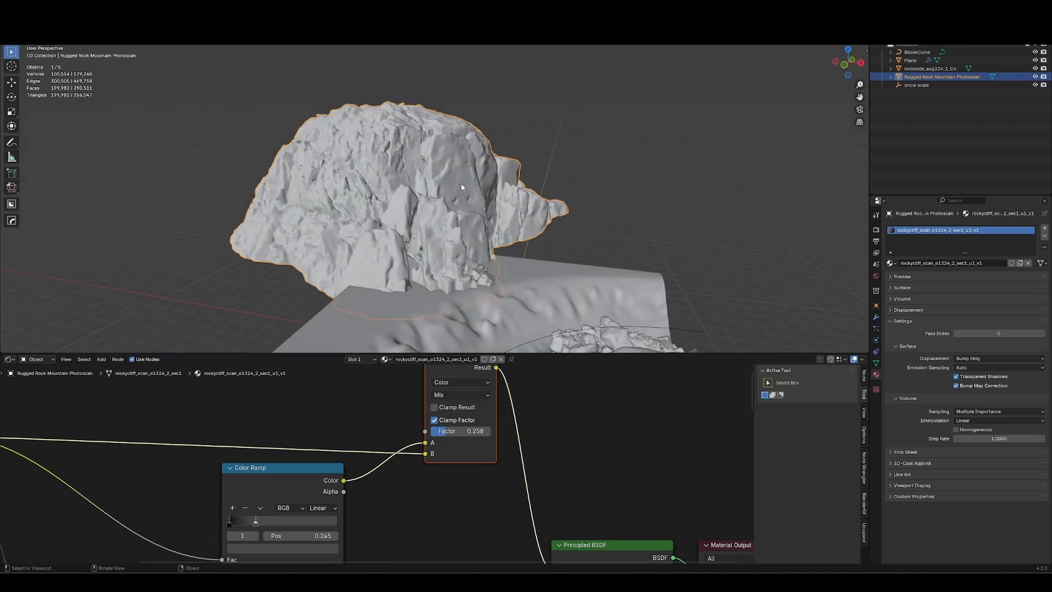
{"action": "key", "text": "shift+a"}
{"action": "mouse_move", "coordinate": [461, 208]}
{"action": "left_click", "coordinate": [510, 208]}
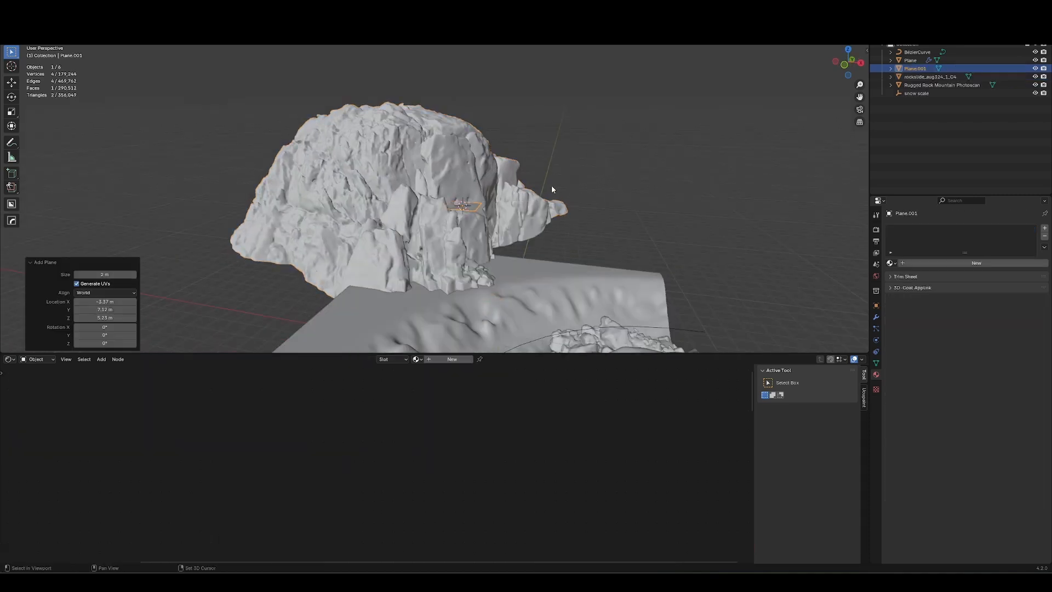
{"action": "middle_click_drag", "start_coordinate": [552, 189], "coordinate": [521, 218], "text": "shift"}
{"action": "key", "text": "g"}
{"action": "key", "text": "shift+z"}
{"action": "left_click", "coordinate": [641, 207]}
{"action": "key", "text": "s"}
{"action": "left_click", "coordinate": [634, 210]}
{"action": "middle_click_drag", "start_coordinate": [634, 210], "coordinate": [493, 181], "text": "shift"}
- Subdivide the new plane three times and raise its central faces into a block
{"action": "key", "text": "Tab"}
{"action": "right_click", "coordinate": [613, 220]}
{"action": "left_click", "coordinate": [614, 220]}
{"action": "key", "text": "shift+r"}
{"action": "key", "text": "shift+r"}
{"action": "key", "text": "Tab"}
{"action": "key", "text": "s"}
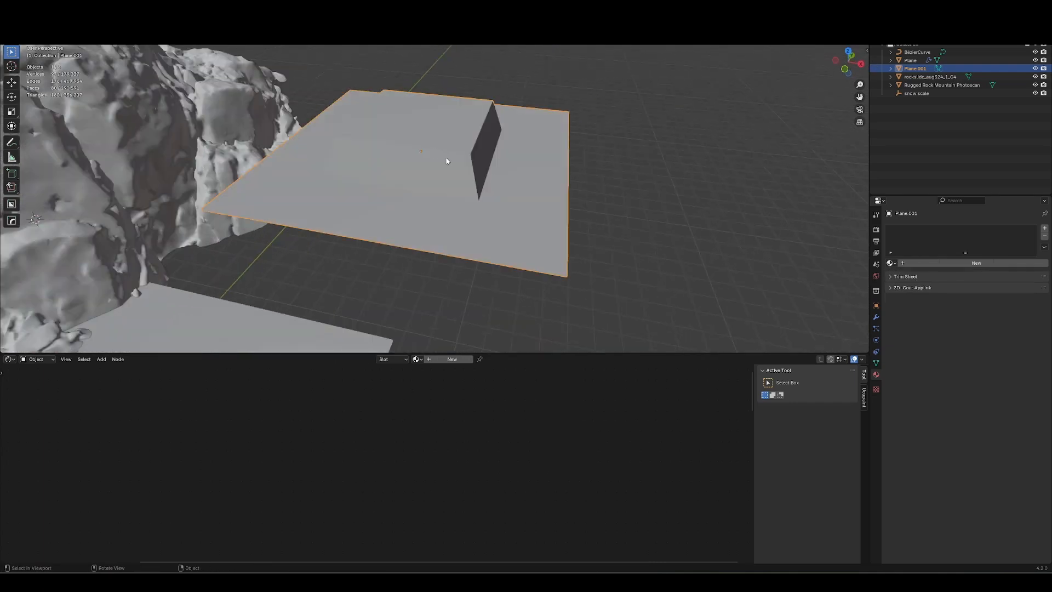
{"action": "left_click", "coordinate": [511, 145]}
- Add a level 1 Subdivision Surface modifier to the plane and shade it smooth
{"action": "key", "text": "ctrl+1"}
{"action": "right_click", "coordinate": [506, 152]}
{"action": "left_click", "coordinate": [518, 160]}
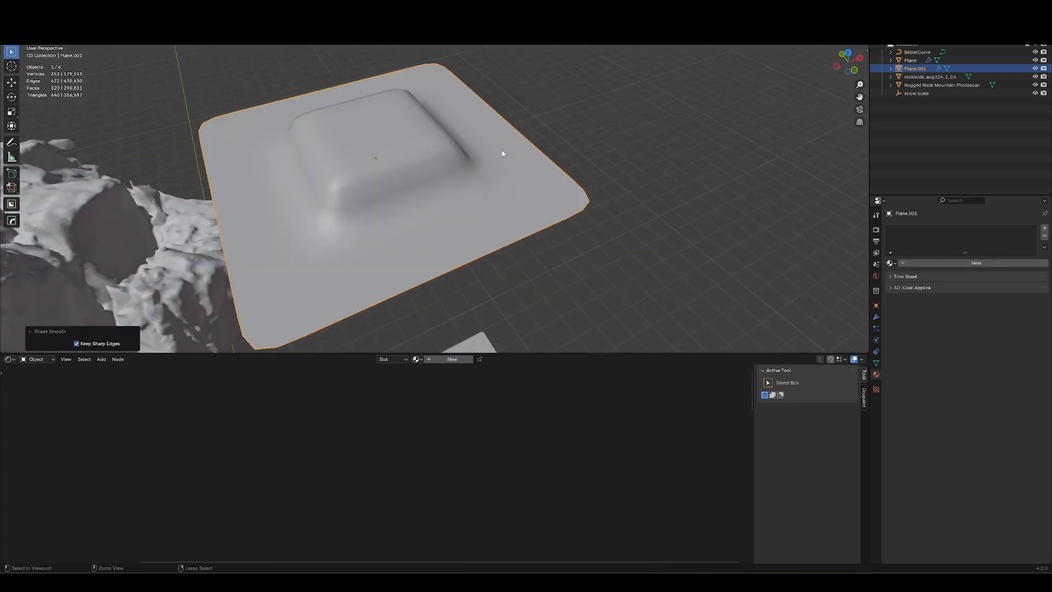
{"action": "mouse_move", "coordinate": [521, 162]}
{"action": "middle_mouse_down"}
{"action": "mouse_move", "coordinate": [448, 191]}
{"action": "mouse_move", "coordinate": [482, 124]}
{"action": "mouse_move", "coordinate": [472, 167]}
{"action": "middle_mouse_up"}
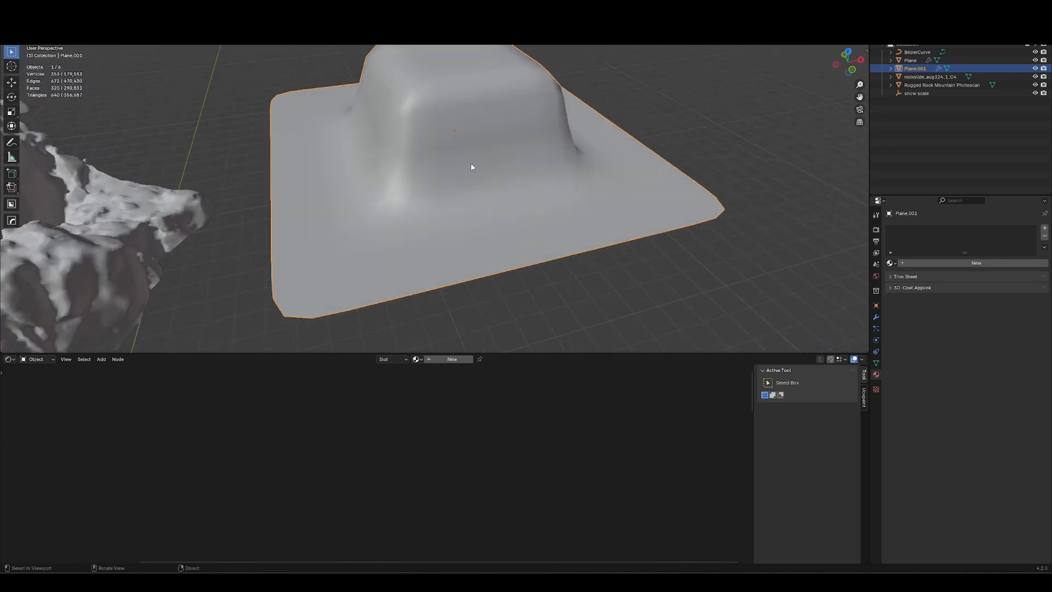
- Add a trial cube, move it over the plane's raised block, and delete it
{"action": "right_click", "coordinate": [324, 226], "text": "shift"}
{"action": "key", "text": "shift+a"}
{"action": "left_click", "coordinate": [364, 236]}
{"action": "key", "text": "g"}
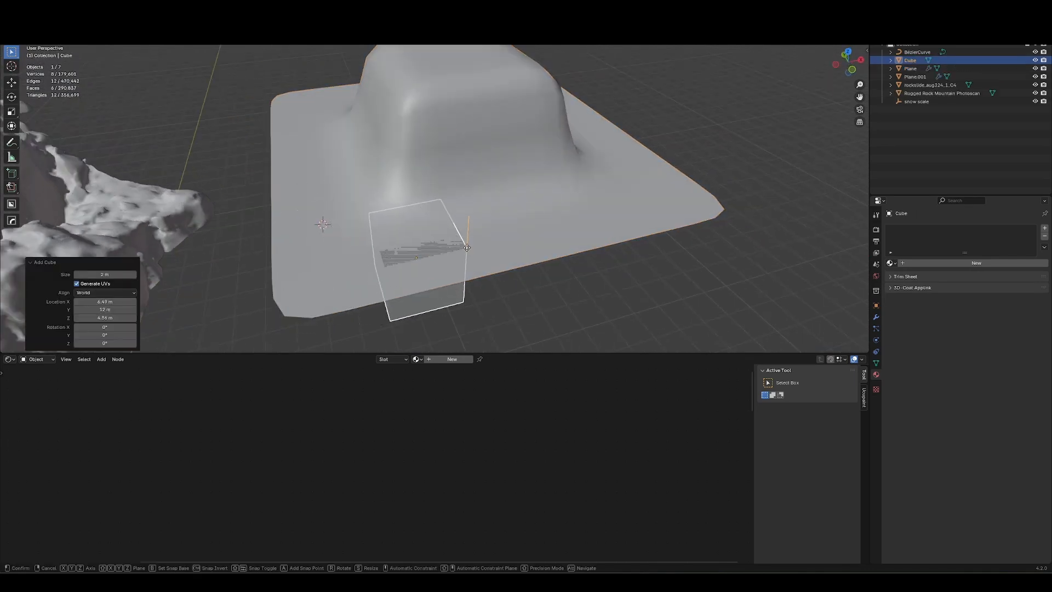
{"action": "left_click", "coordinate": [465, 56]}
{"action": "middle_click_drag", "start_coordinate": [465, 56], "coordinate": [475, 125], "text": "shift"}
{"action": "key", "text": "g"}
{"action": "key", "text": "z"}
{"action": "left_click", "coordinate": [474, 125]}
{"action": "key", "text": "g"}
{"action": "key", "text": "shift+z"}
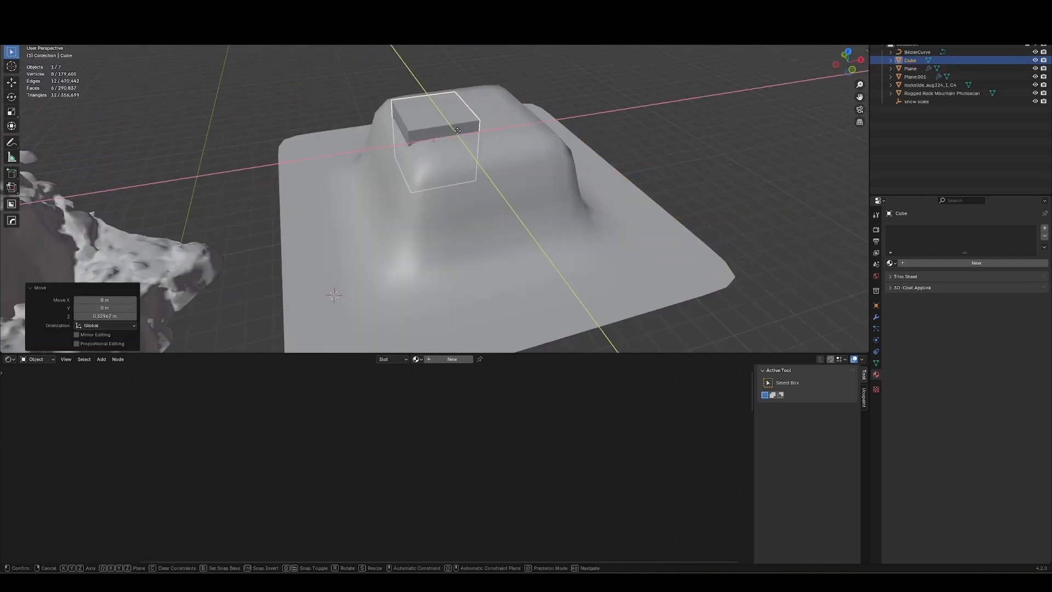
{"action": "left_click", "coordinate": [462, 142]}
{"action": "left_click", "coordinate": [461, 142]}
{"action": "left_click", "coordinate": [450, 273]}
{"action": "left_click", "coordinate": [450, 121]}
{"action": "key", "text": "Delete"}
- Give the raised plane a new geometry node tree named "Cover in snow"
{"action": "left_click", "coordinate": [416, 262]}
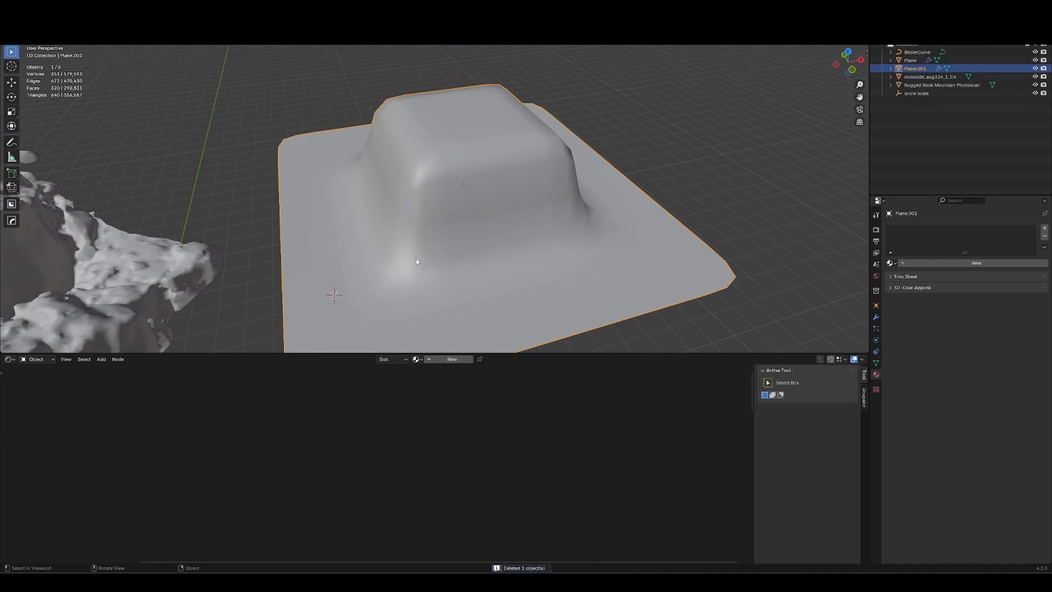
{"action": "left_click", "coordinate": [12, 359]}
{"action": "left_click", "coordinate": [33, 430]}
{"action": "left_click", "coordinate": [429, 360]}
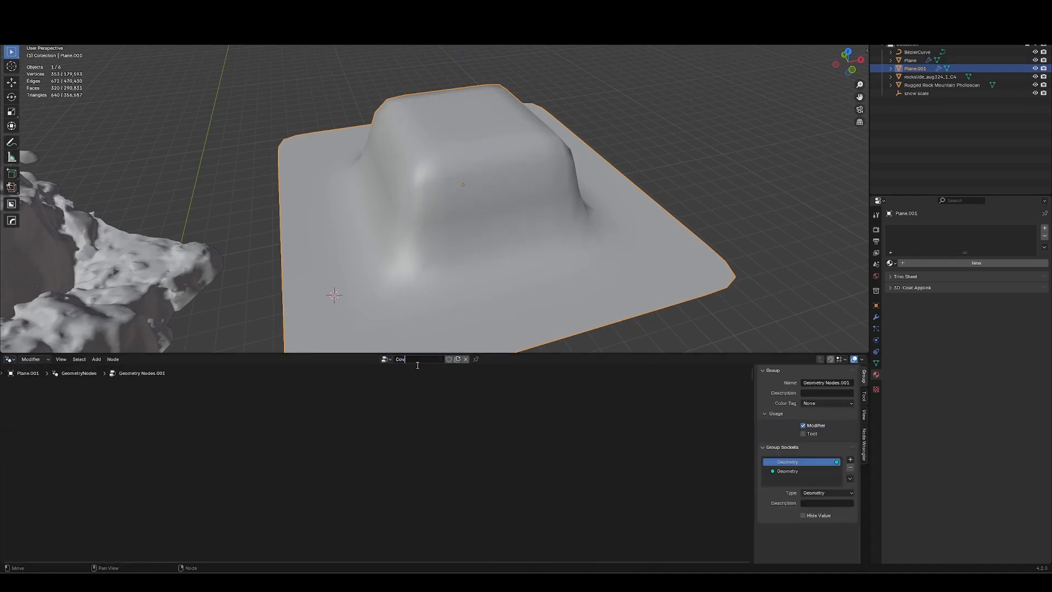
{"action": "key", "text": "Home"}
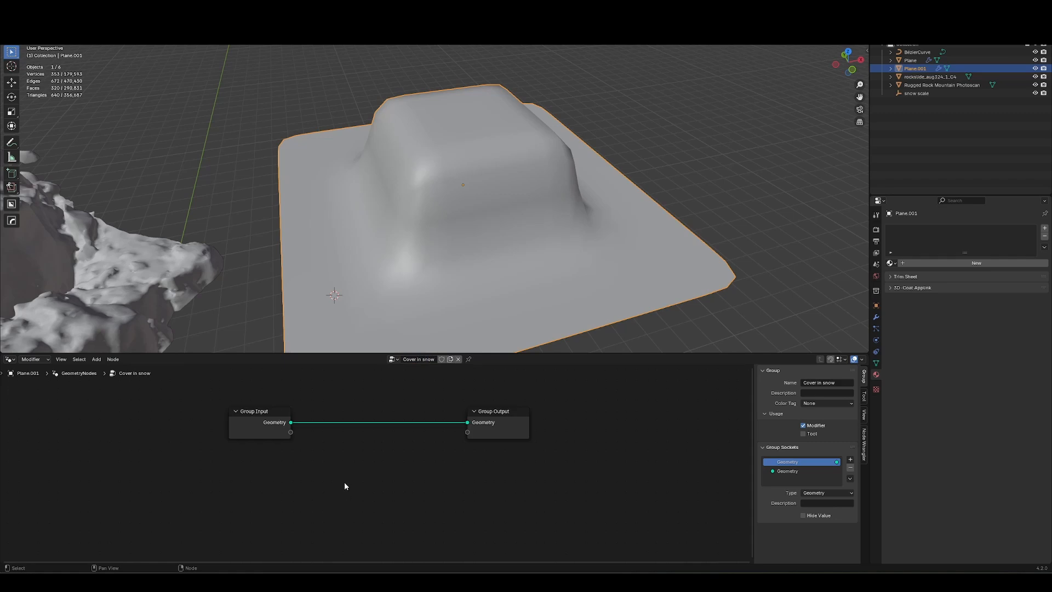
- Insert a Bounding Box node between Group Input and Group Output
{"action": "scroll", "coordinate": [344, 471], "scroll_direction": "down", "scroll_amount": 2}
{"action": "scroll", "coordinate": [453, 269], "scroll_direction": "down", "scroll_amount": 3}
{"action": "middle_click_drag", "start_coordinate": [467, 243], "coordinate": [393, 198]}
{"action": "middle_click_drag", "start_coordinate": [416, 265], "coordinate": [441, 180]}
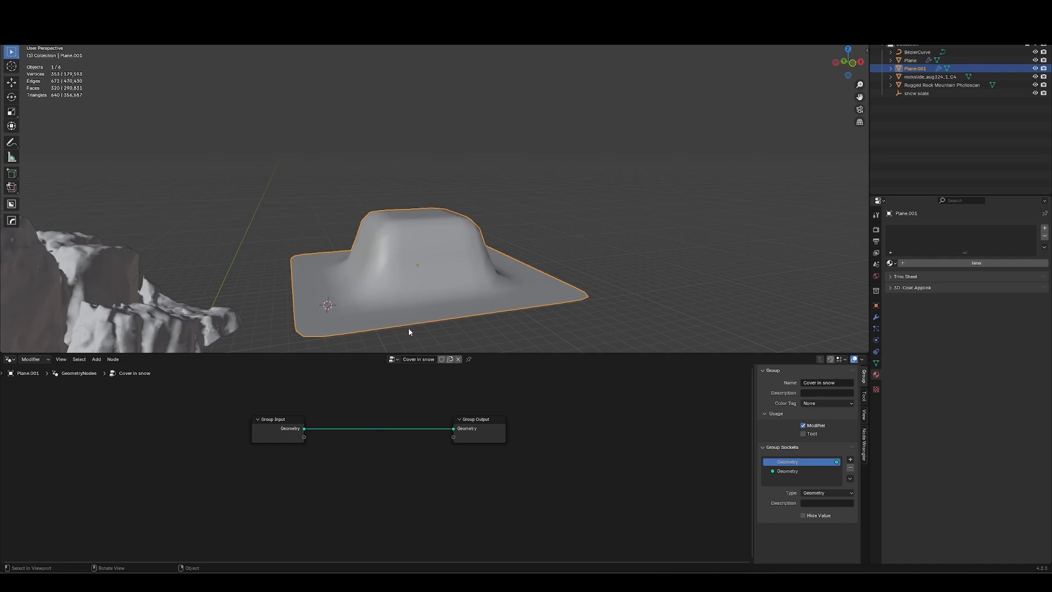
{"action": "middle_click_drag", "start_coordinate": [406, 329], "coordinate": [440, 294]}
{"action": "key", "text": "shift+a"}
{"action": "mouse_move", "coordinate": [348, 487]}
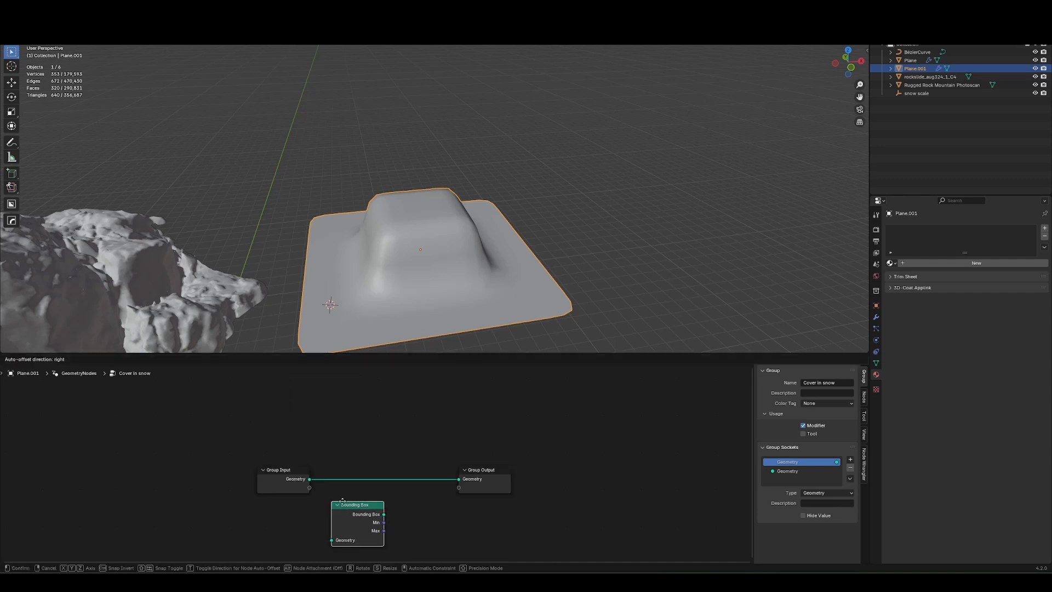
{"action": "left_click", "coordinate": [356, 471]}
{"action": "middle_click_drag", "start_coordinate": [423, 299], "coordinate": [408, 313]}
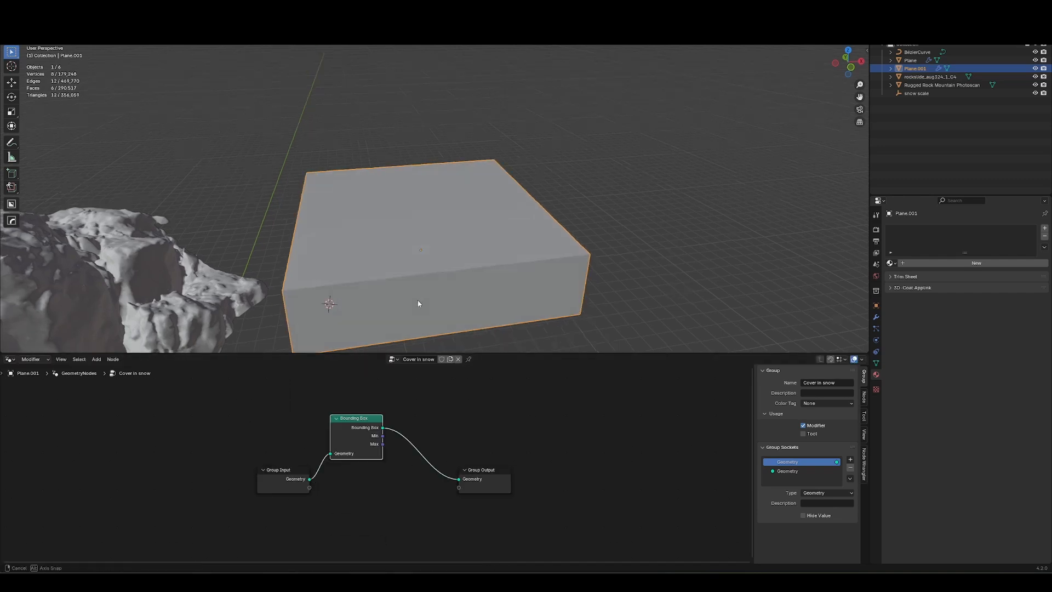
- Turn on X-ray and trial-scale the plane's mesh vertically and horizontally to compare it with its bounding box
{"action": "key", "text": "Tab"}
{"action": "middle_click_drag", "start_coordinate": [497, 221], "coordinate": [500, 235]}
{"action": "key", "text": "a"}
{"action": "key", "text": "alt+z"}
{"action": "key", "text": "s"}
{"action": "key", "text": "z"}
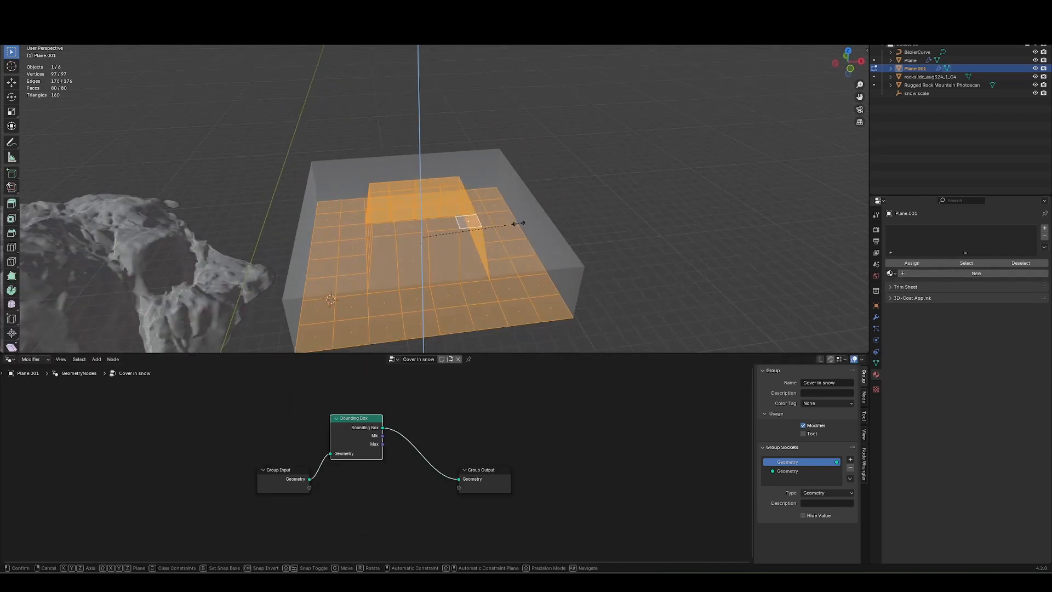
{"action": "right_click", "coordinate": [518, 226]}
{"action": "key", "text": "s"}
{"action": "key", "text": "shift+z"}
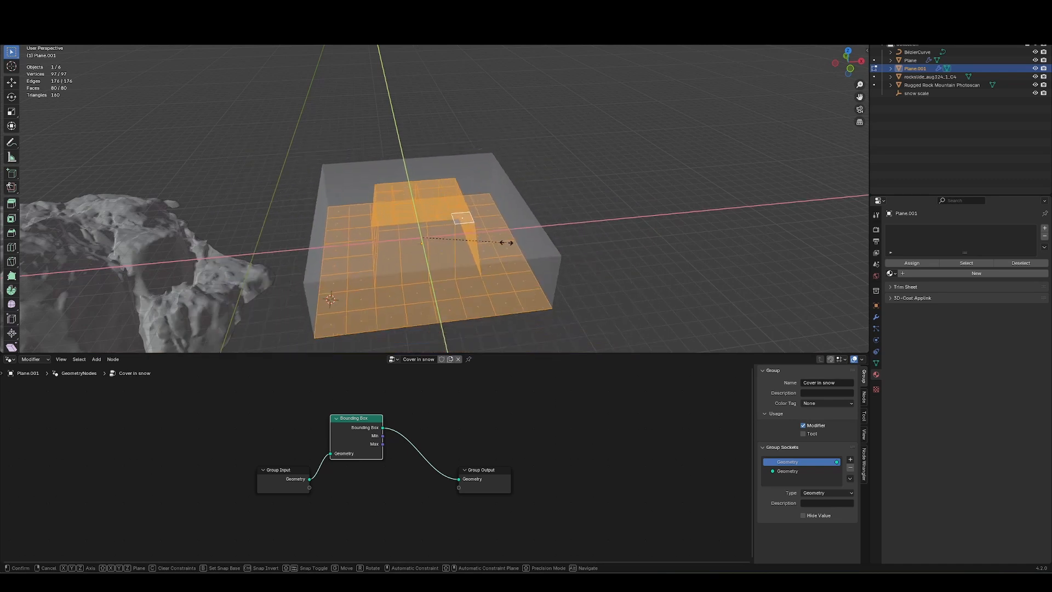
{"action": "right_click", "coordinate": [540, 238]}
{"action": "middle_click_drag", "start_coordinate": [540, 237], "coordinate": [566, 225]}
{"action": "key", "text": "Tab"}
- Insert a Transform Geometry node after Bounding Box and set its Z scale to 0
{"action": "left_click", "coordinate": [425, 424]}
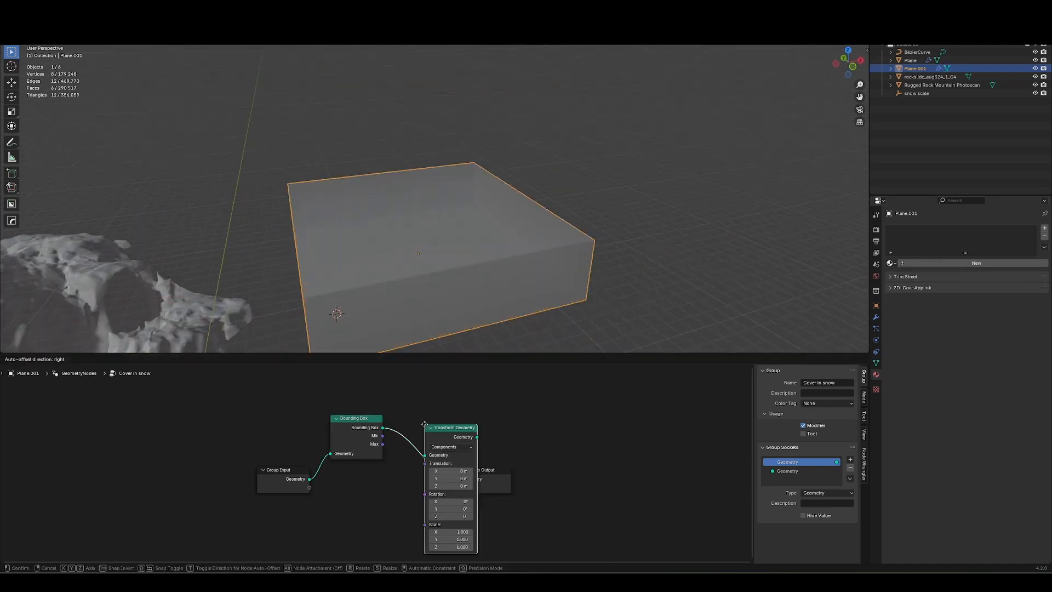
{"action": "left_click", "coordinate": [397, 412]}
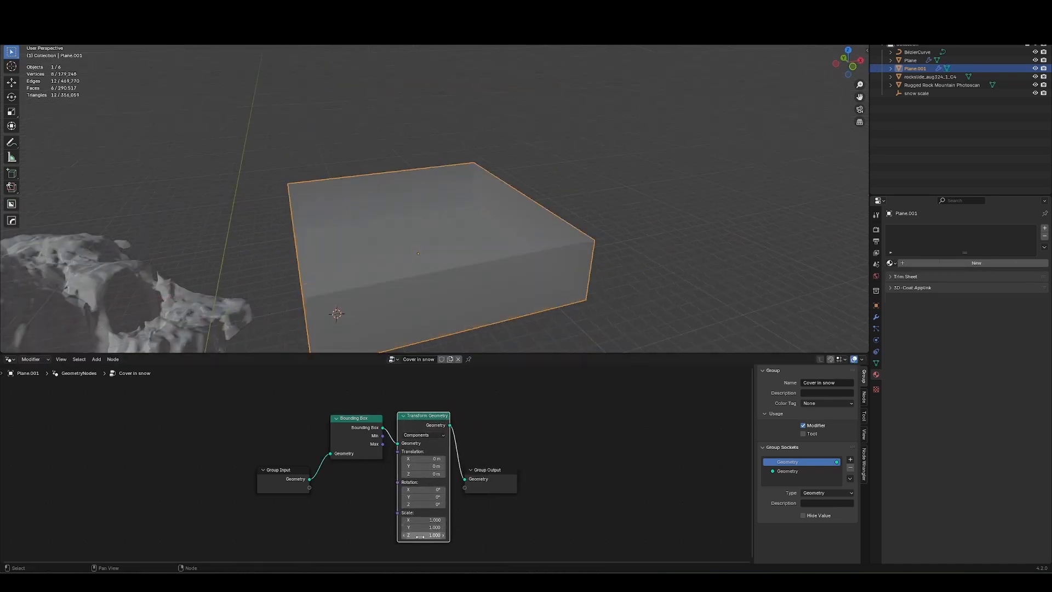
{"action": "left_click", "coordinate": [427, 532]}
{"action": "type", "text": "0"}
{"action": "key", "text": "Return"}
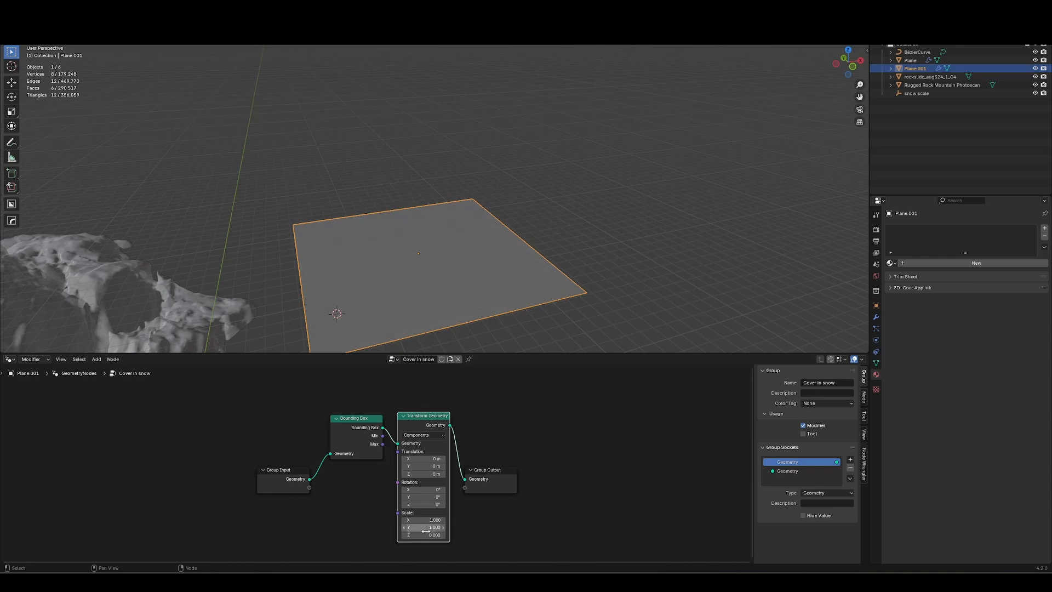
- Insert a Merge by Distance node between Transform Geometry and Group Output
{"action": "left_click_drag", "start_coordinate": [490, 474], "coordinate": [558, 464]}
{"action": "key", "text": "shift+a"}
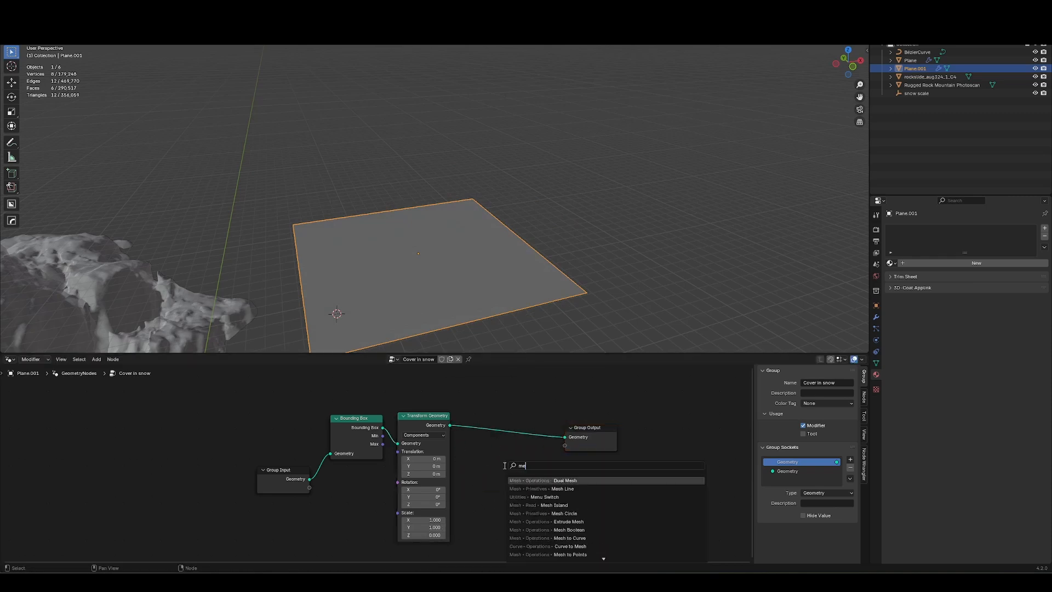
{"action": "type", "text": "merge"}
{"action": "key", "text": "Return"}
{"action": "left_click", "coordinate": [477, 462]}
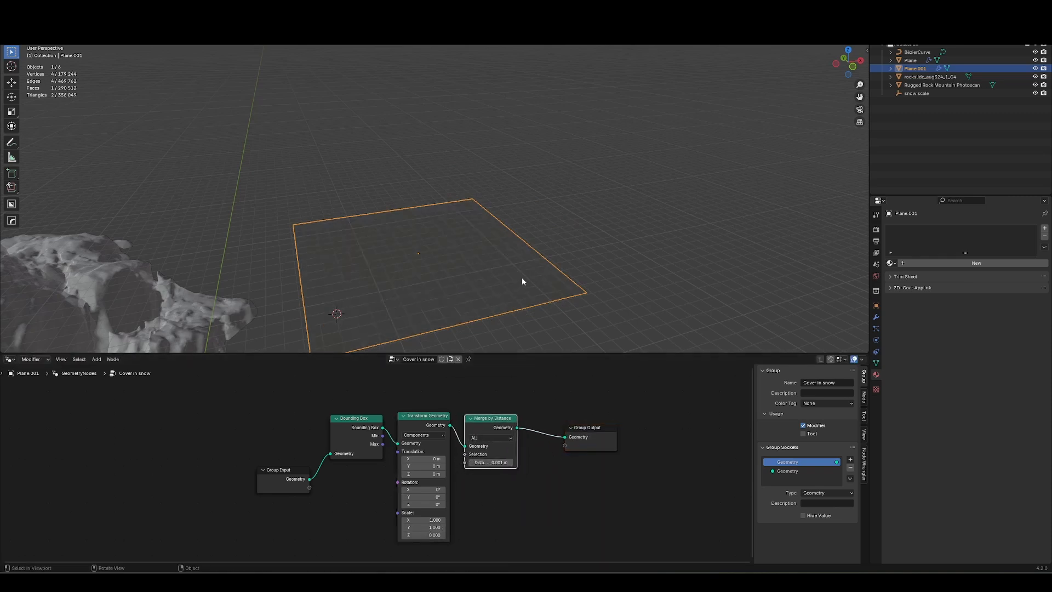
{"action": "middle_click_drag", "start_coordinate": [522, 282], "coordinate": [524, 277]}
{"action": "left_click_drag", "start_coordinate": [590, 448], "coordinate": [595, 440]}
{"action": "left_click", "coordinate": [420, 515]}
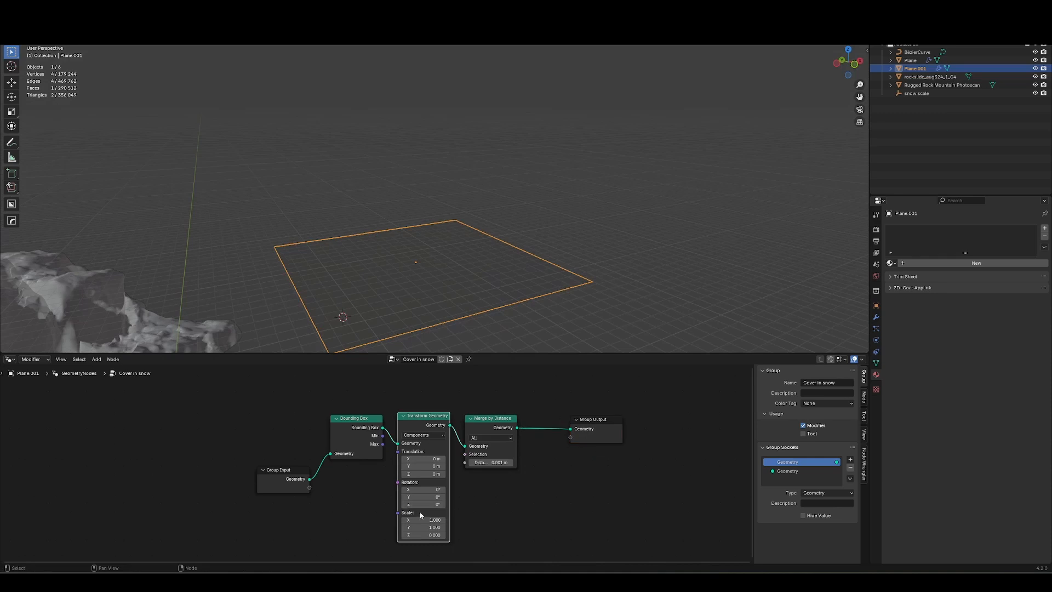
- Connect the Bounding Box's Max output to Transform Geometry's Translation and spread the nodes apart
{"action": "left_click_drag", "start_coordinate": [300, 468], "coordinate": [292, 435]}
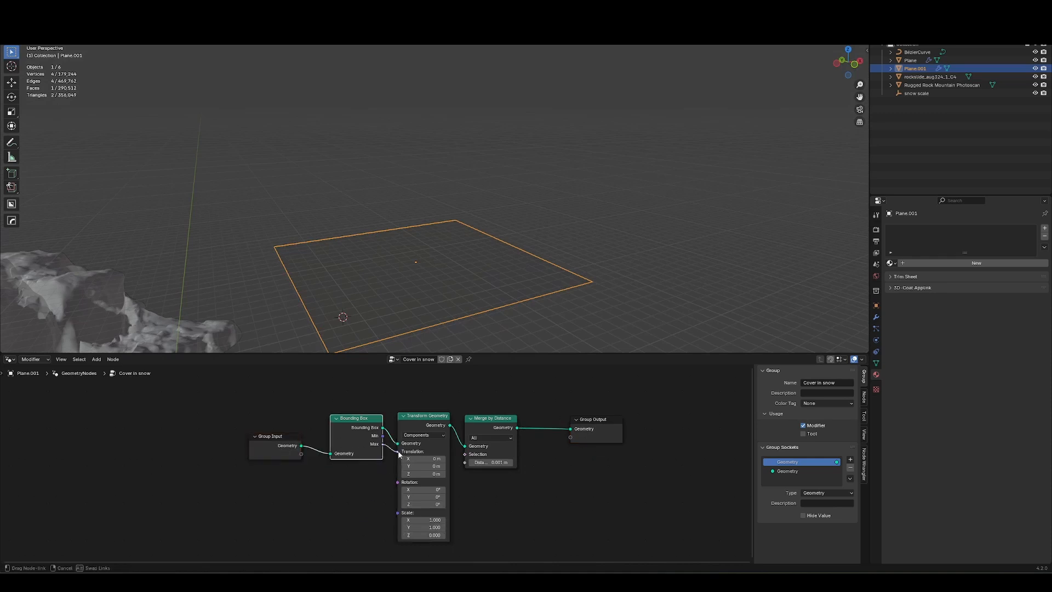
{"action": "left_click_drag", "start_coordinate": [398, 452], "coordinate": [399, 452]}
{"action": "left_click_drag", "start_coordinate": [704, 430], "coordinate": [579, 458]}
{"action": "left_click", "coordinate": [460, 496]}
- Insert a Combine XYZ node before Translation, with the Bounding Box's Max output feeding only its Z input
{"action": "key", "text": "shift+a"}
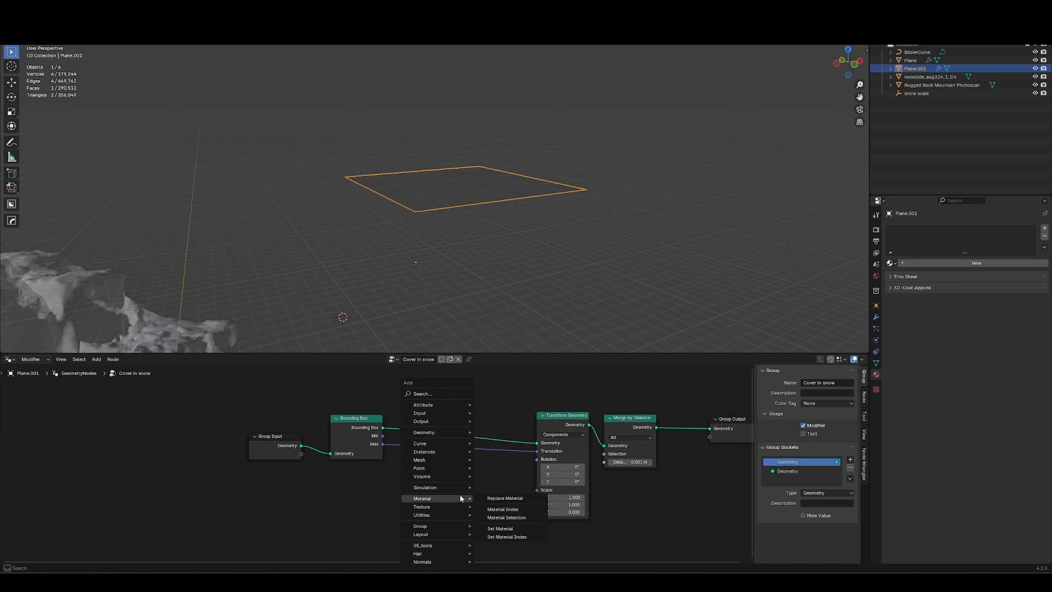
{"action": "type", "text": "combine"}
{"action": "key", "text": "Return"}
{"action": "left_click", "coordinate": [421, 449]}
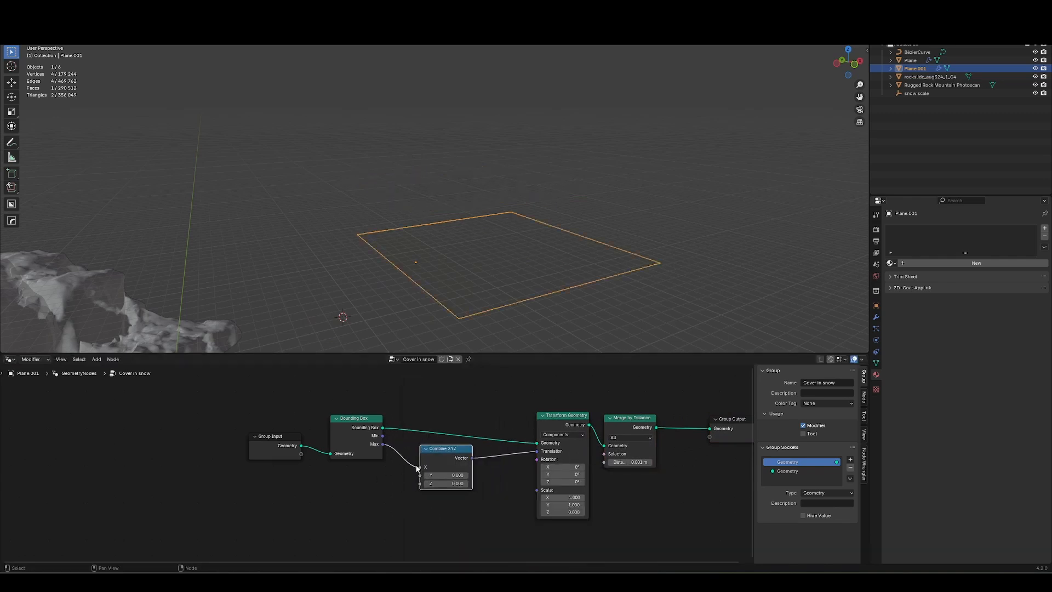
{"action": "left_click_drag", "start_coordinate": [418, 467], "coordinate": [420, 486]}
{"action": "middle_click_drag", "start_coordinate": [483, 293], "coordinate": [490, 337]}
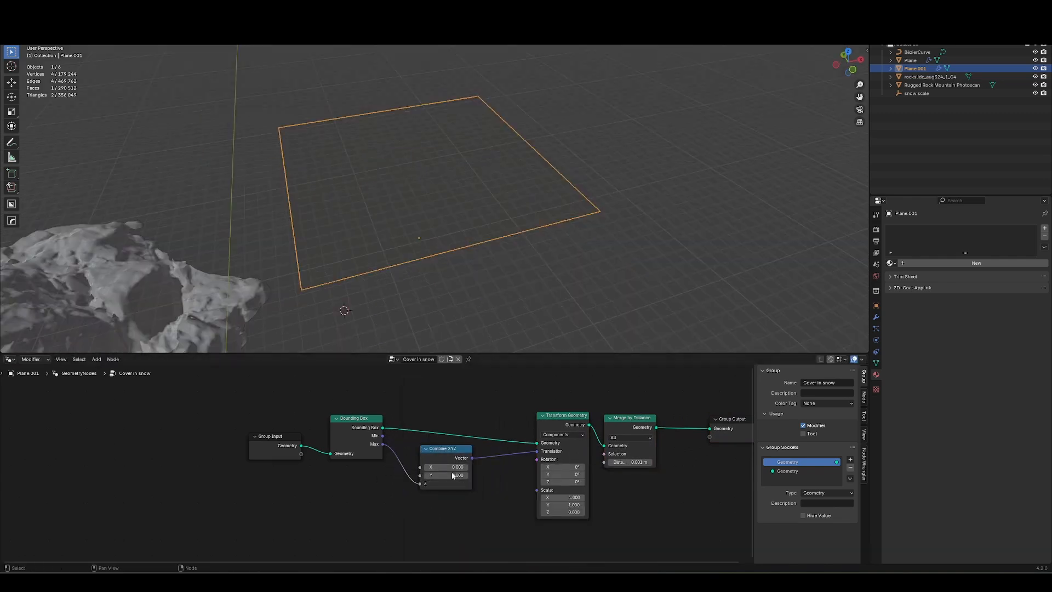
{"action": "left_click_drag", "start_coordinate": [448, 484], "coordinate": [446, 504]}
- Stretch the plane's whole mesh by a factor of about 3.477 along Z in Edit Mode
{"action": "key", "text": "Tab"}
{"action": "middle_click_drag", "start_coordinate": [544, 265], "coordinate": [542, 245]}
{"action": "key", "text": "s"}
{"action": "key", "text": "z"}
{"action": "left_click", "coordinate": [684, 231]}
- Insert an Add math node between the Bounding Box's Max output and Combine XYZ's Z input
{"action": "middle_click_drag", "start_coordinate": [482, 509], "coordinate": [433, 499]}
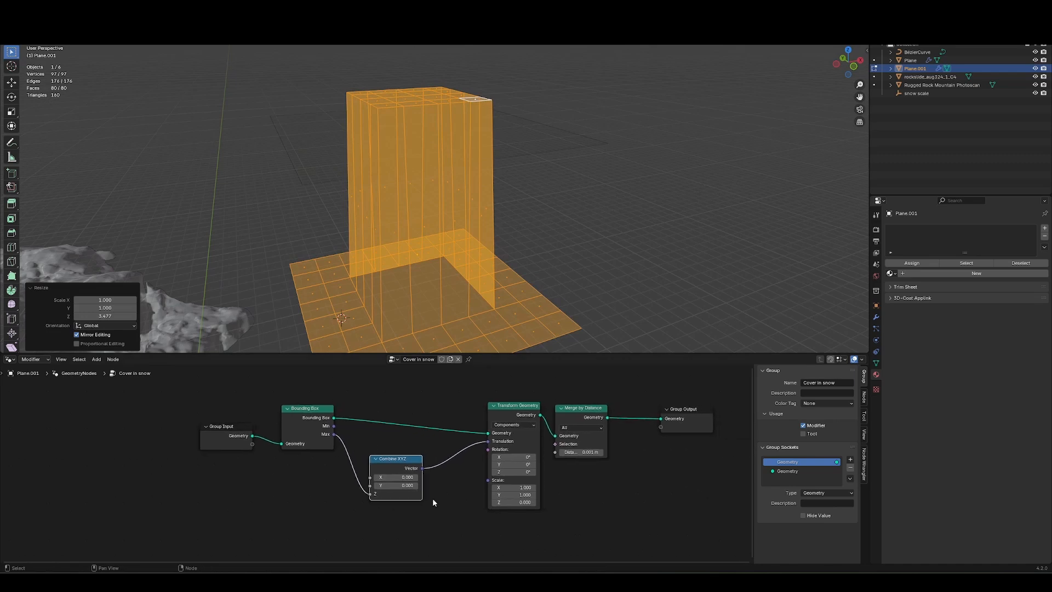
{"action": "key", "text": "shift+a"}
{"action": "type", "text": "add"}
{"action": "key", "text": "Return"}
{"action": "left_click", "coordinate": [333, 502]}
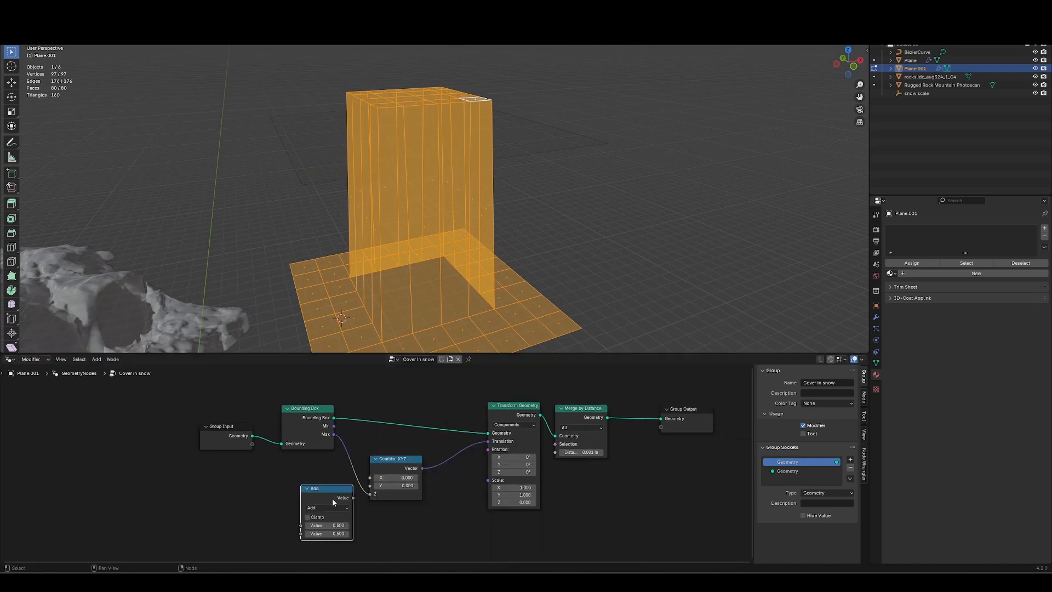
{"action": "left_click_drag", "start_coordinate": [325, 504], "coordinate": [351, 481]}
{"action": "middle_click_drag", "start_coordinate": [485, 275], "coordinate": [508, 256]}
{"action": "key", "text": "s"}
{"action": "key", "text": "z"}
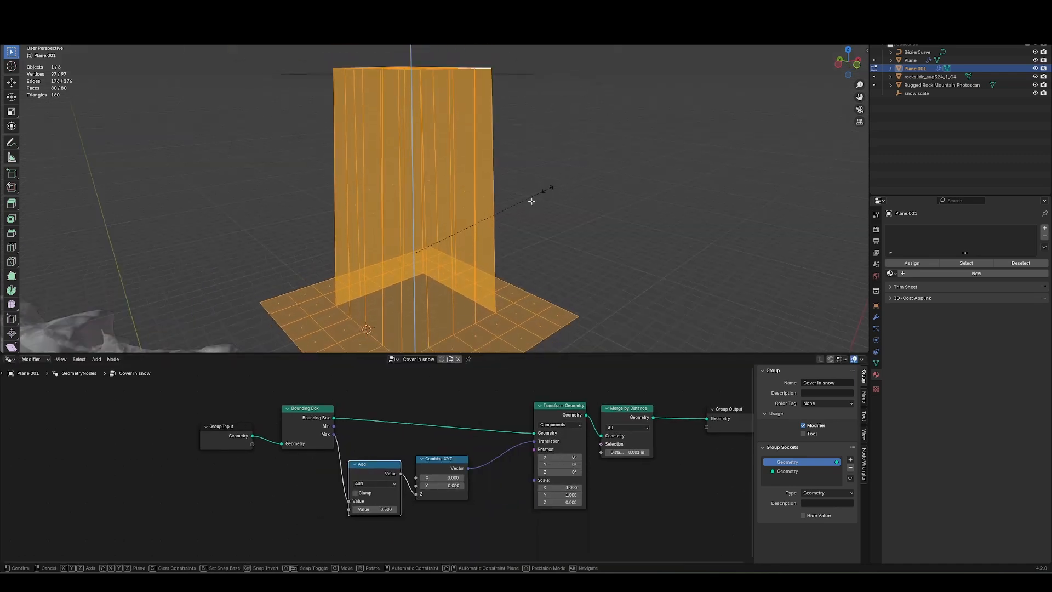
{"action": "right_click", "coordinate": [532, 203]}
- Change the math node's operation to Multiply with a value of 2
{"action": "left_click", "coordinate": [385, 487]}
{"action": "key", "text": "m"}
{"action": "double_click", "coordinate": [386, 509]}
{"action": "type", "text": "2"}
- Rescale the block's mesh along Z several times to test the plane's height above it, and leave Edit Mode
{"action": "scroll", "coordinate": [469, 171], "scroll_direction": "down", "scroll_amount": 4}
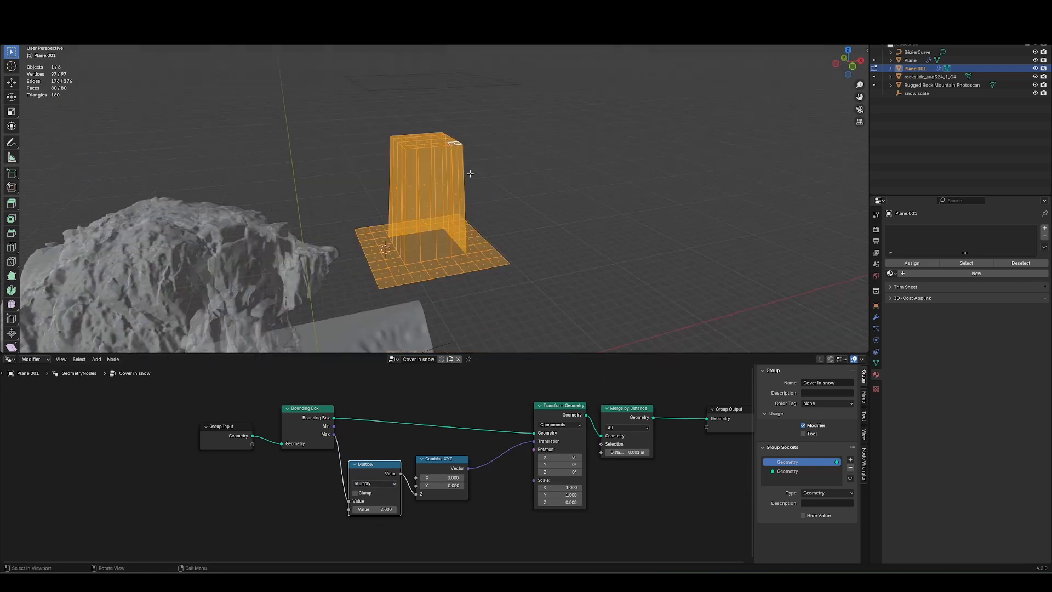
{"action": "middle_click_drag", "start_coordinate": [470, 171], "coordinate": [493, 174]}
{"action": "key", "text": "s"}
{"action": "key", "text": "z"}
{"action": "left_click", "coordinate": [536, 120]}
{"action": "key", "text": "s"}
{"action": "key", "text": "z"}
{"action": "middle_click_drag", "start_coordinate": [535, 120], "coordinate": [484, 162]}
{"action": "left_click", "coordinate": [570, 146]}
{"action": "key", "text": "s"}
{"action": "key", "text": "z"}
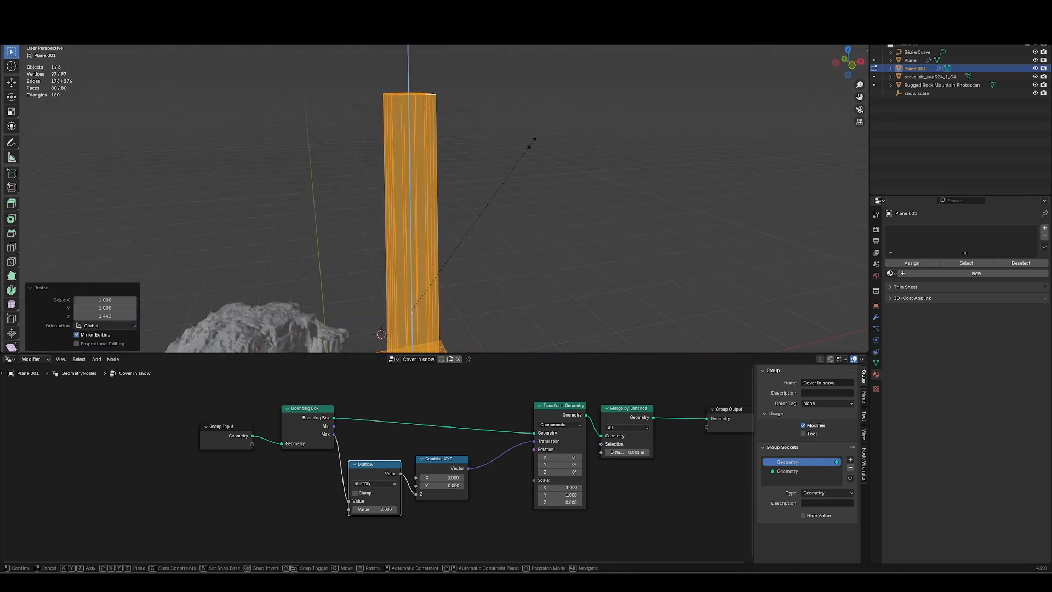
{"action": "left_click", "coordinate": [426, 294]}
{"action": "middle_click_drag", "start_coordinate": [426, 294], "coordinate": [429, 250], "text": "shift"}
{"action": "key", "text": "s"}
{"action": "key", "text": "z"}
{"action": "left_click", "coordinate": [494, 216]}
{"action": "key", "text": "Tab"}
- Add the "Cover in snow" modifier to the rock mountain
{"action": "left_click", "coordinate": [292, 264]}
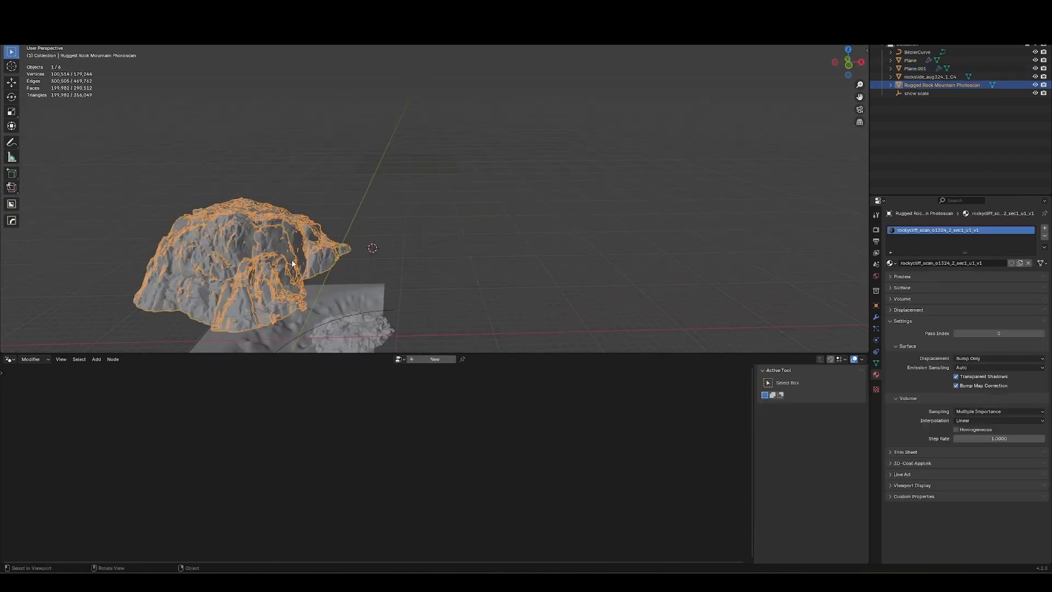
{"action": "key", "text": "F3"}
{"action": "type", "text": "cover"}
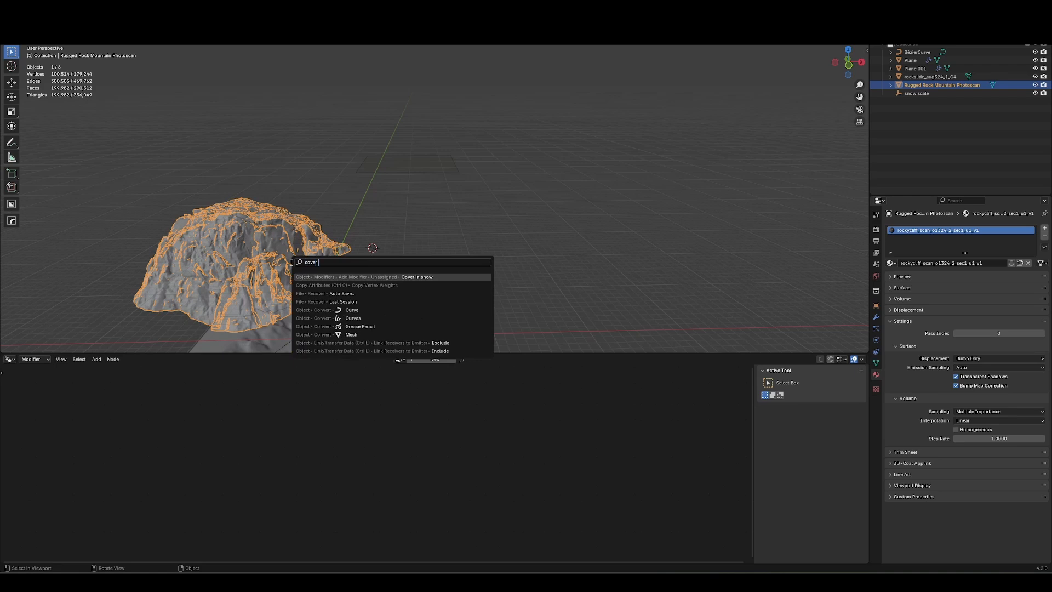
{"action": "type", "text": " in snow"}
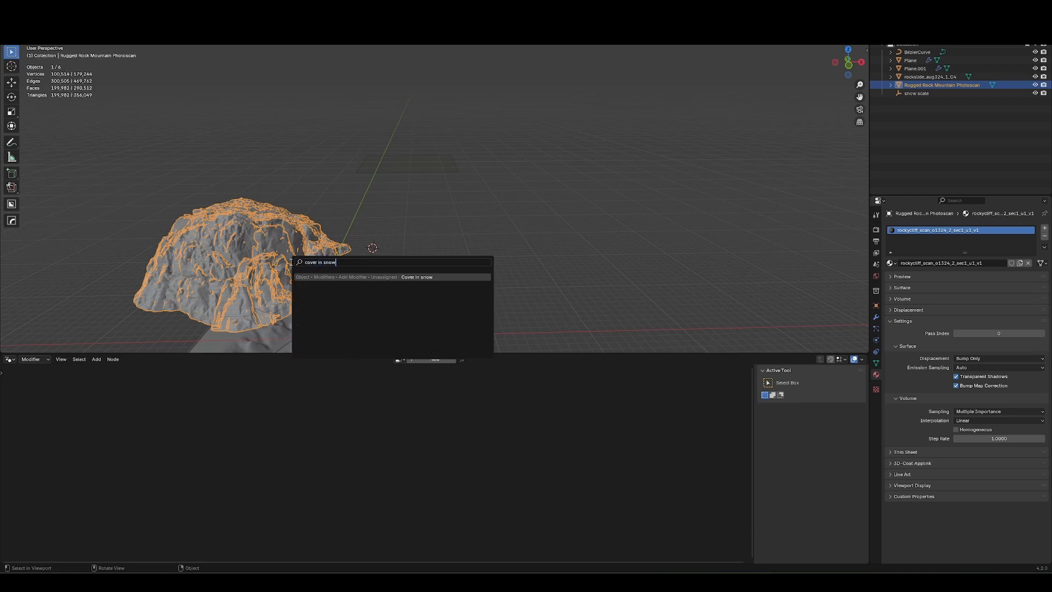
{"action": "key", "text": "Return"}
- Apply the rock mountain's rotation and scale, and compare its mesh with the generated plane in Edit Mode
{"action": "middle_click_drag", "start_coordinate": [291, 261], "coordinate": [396, 241]}
{"action": "key", "text": "ctrl+a"}
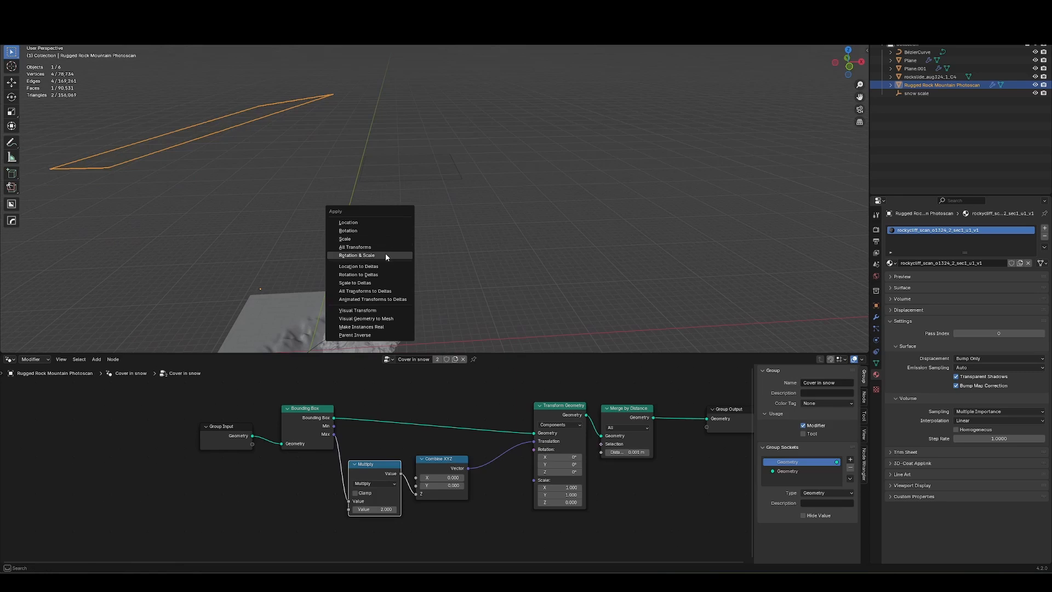
{"action": "left_click", "coordinate": [386, 253]}
{"action": "key", "text": "Tab"}
{"action": "middle_click_drag", "start_coordinate": [274, 239], "coordinate": [513, 198]}
{"action": "middle_click_drag", "start_coordinate": [584, 159], "coordinate": [425, 220]}
{"action": "key", "text": "Tab"}
{"action": "middle_click_drag", "start_coordinate": [259, 269], "coordinate": [412, 220]}
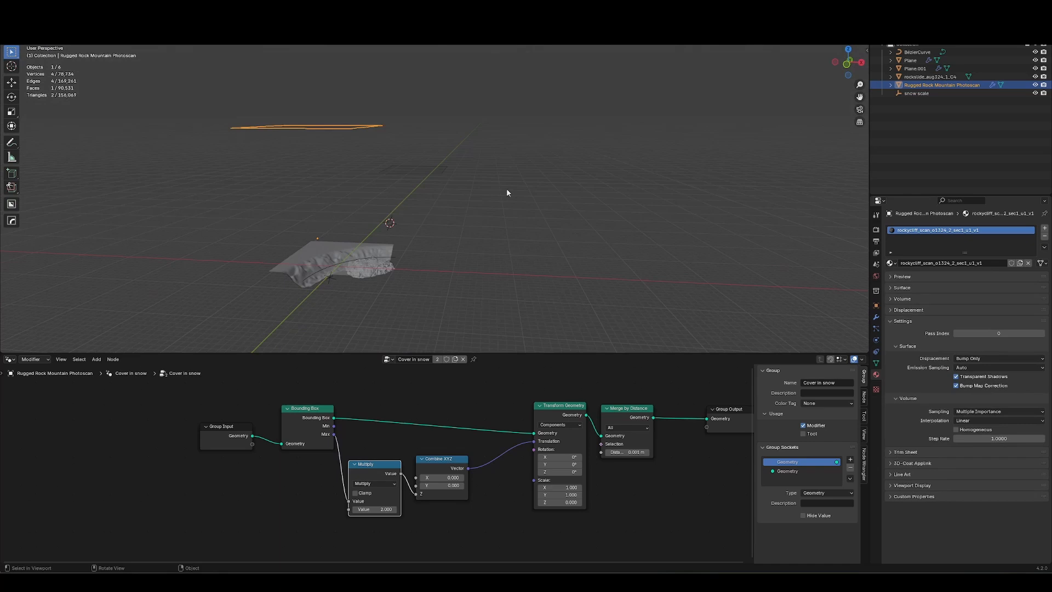
- Remove the "Cover in snow" modifier from the rock mountain and return to the block's node tree
{"action": "left_click", "coordinate": [876, 317]}
{"action": "left_click", "coordinate": [1032, 242]}
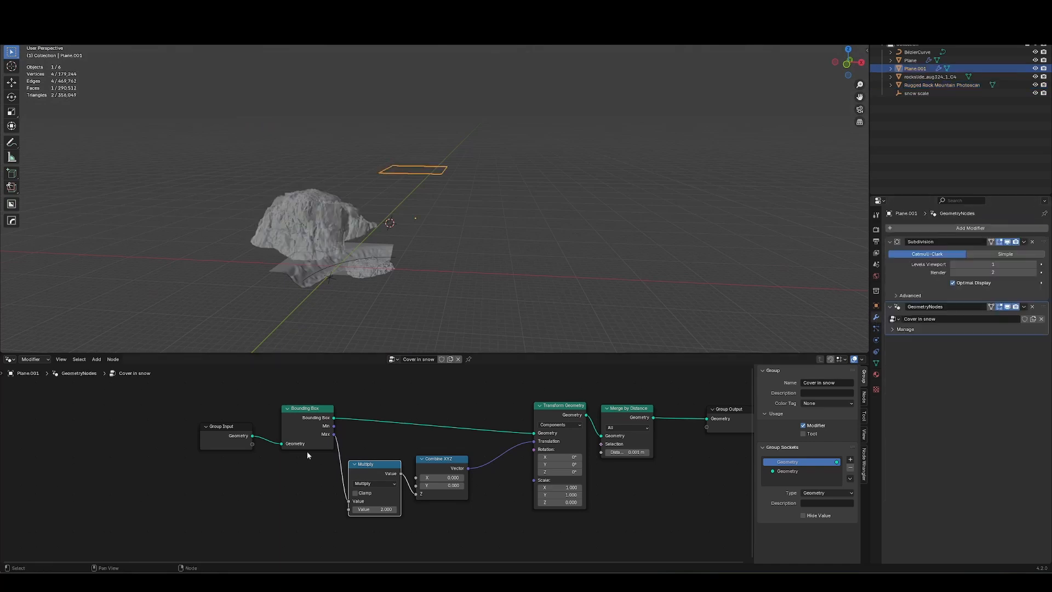
- Duplicate a Group Input node and join the original geometry with the Merge by Distance output before the Group Output
{"action": "middle_click_drag", "start_coordinate": [215, 444], "coordinate": [85, 444]}
{"action": "scroll", "coordinate": [145, 438], "scroll_direction": "down", "scroll_amount": 2}
{"action": "left_click", "coordinate": [145, 437]}
{"action": "key", "text": "shift+d"}
{"action": "left_click", "coordinate": [600, 477]}
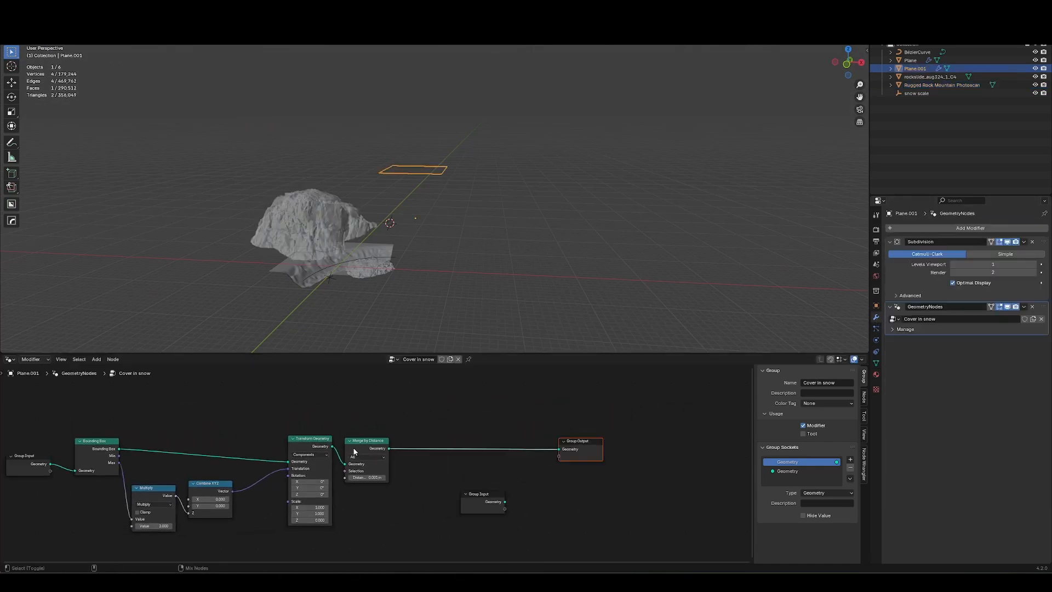
{"action": "right_click_drag", "start_coordinate": [354, 452], "coordinate": [506, 495], "text": "ctrl+shift"}
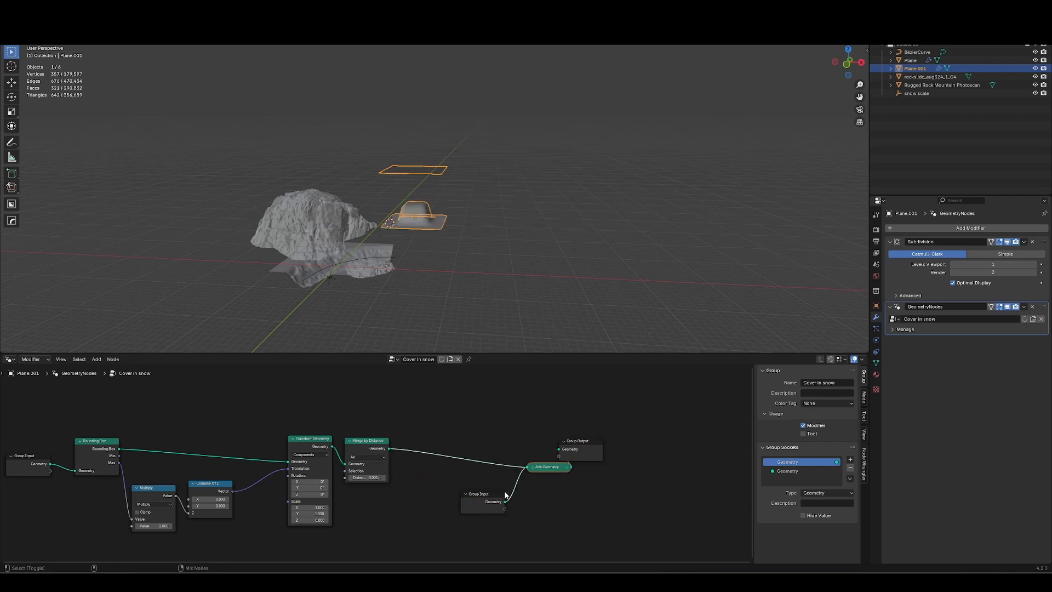
- Shift the Join Geometry, duplicated Group Input and Group Output nodes away from Merge by Distance to make room for more nodes
{"action": "left_click_drag", "start_coordinate": [593, 460], "coordinate": [671, 458]}
{"action": "left_click_drag", "start_coordinate": [486, 500], "coordinate": [552, 489]}
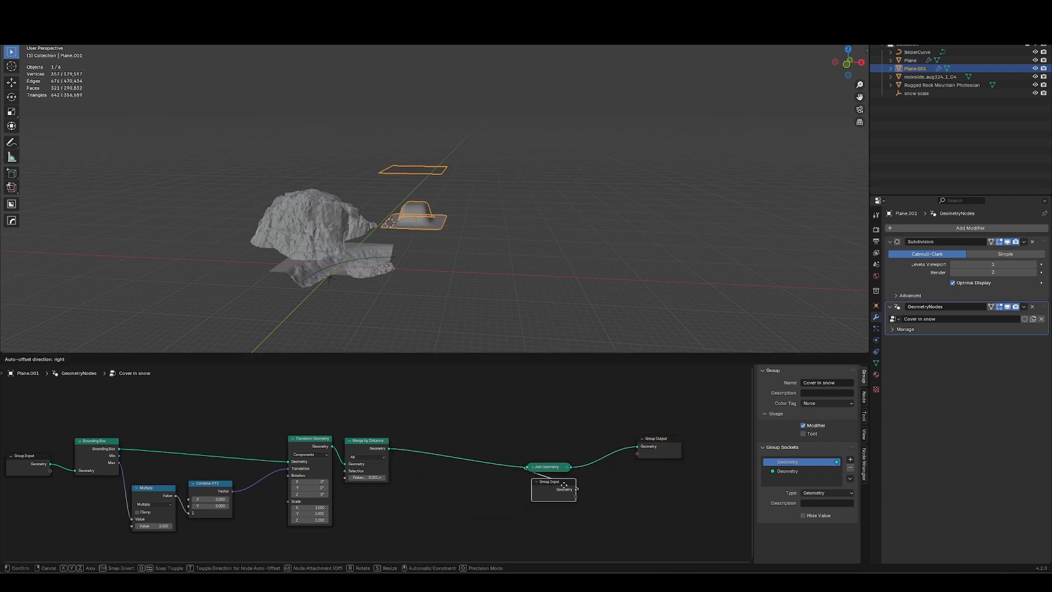
{"action": "left_click_drag", "start_coordinate": [692, 423], "coordinate": [543, 501]}
{"action": "key", "text": "g"}
{"action": "left_click", "coordinate": [563, 484]}
{"action": "key", "text": "g"}
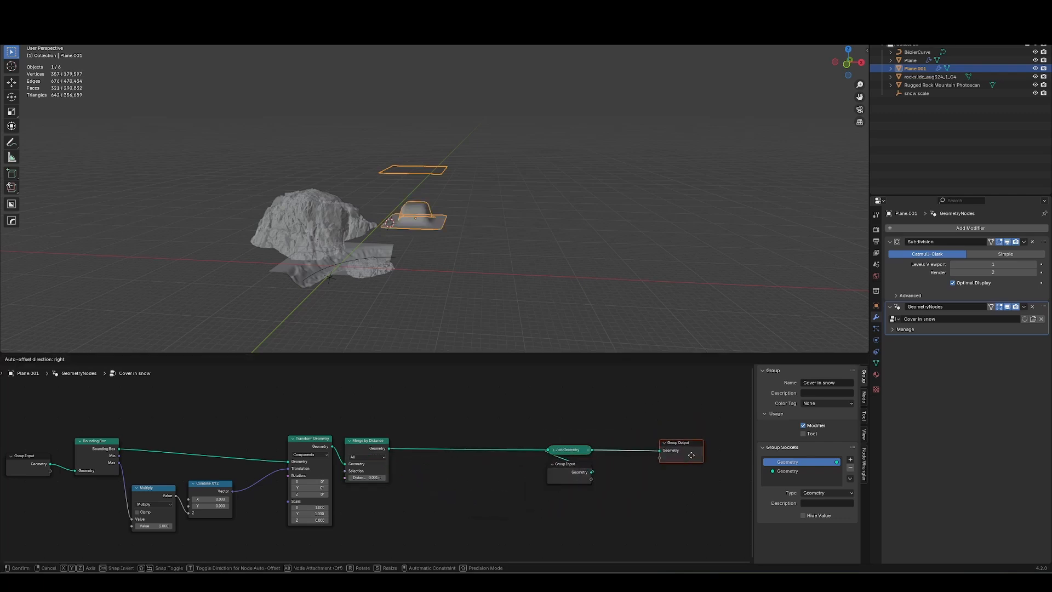
{"action": "left_click", "coordinate": [591, 463]}
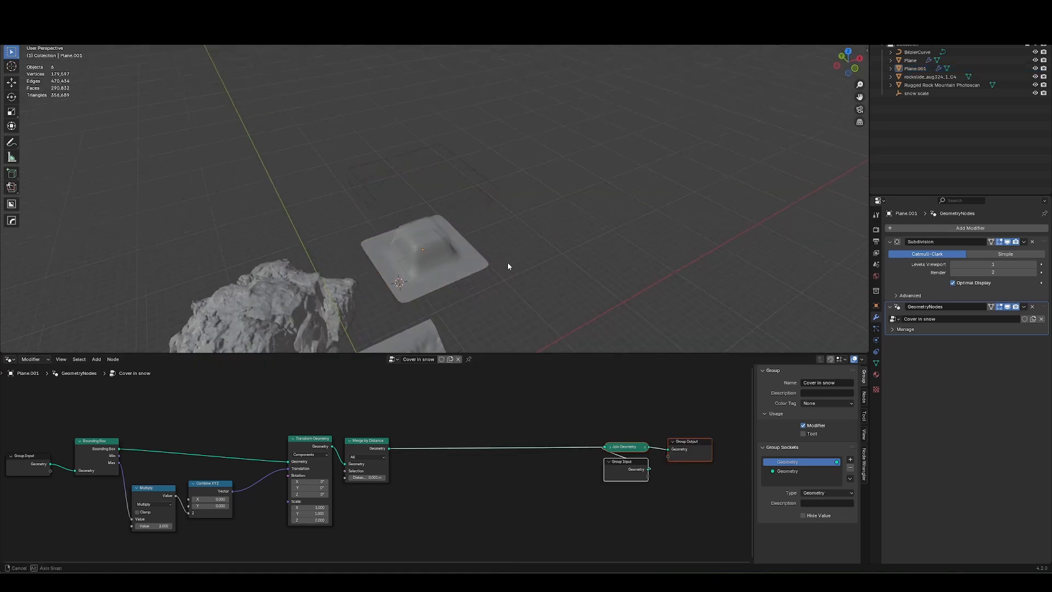
- Insert a Distribute Points on Faces node between Merge by Distance and Join Geometry
{"action": "middle_click_drag", "start_coordinate": [507, 262], "coordinate": [485, 200]}
{"action": "left_click", "coordinate": [470, 254]}
{"action": "key", "text": "shift+a"}
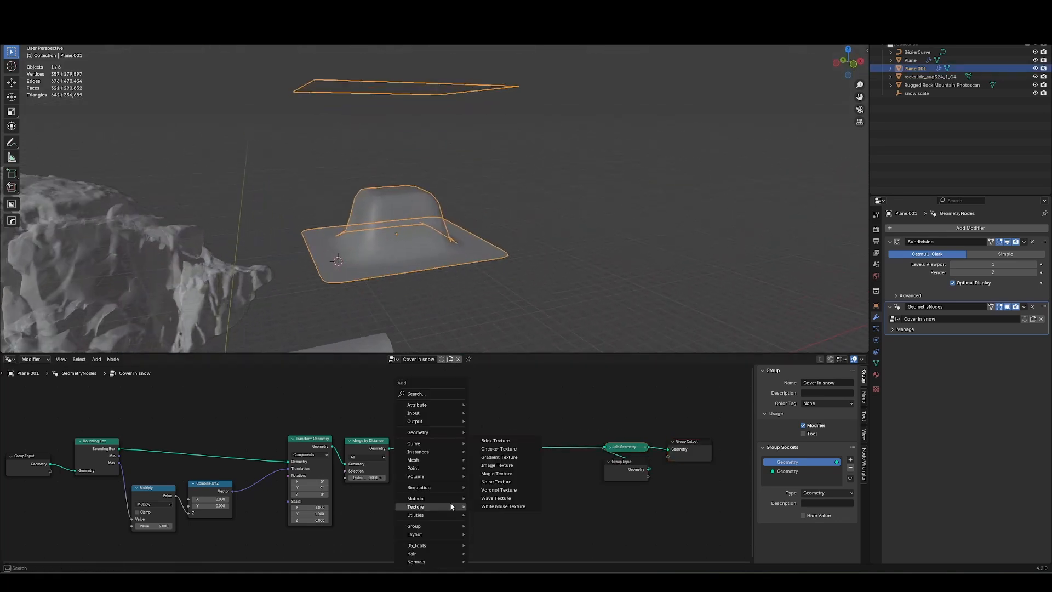
{"action": "type", "text": "distri"}
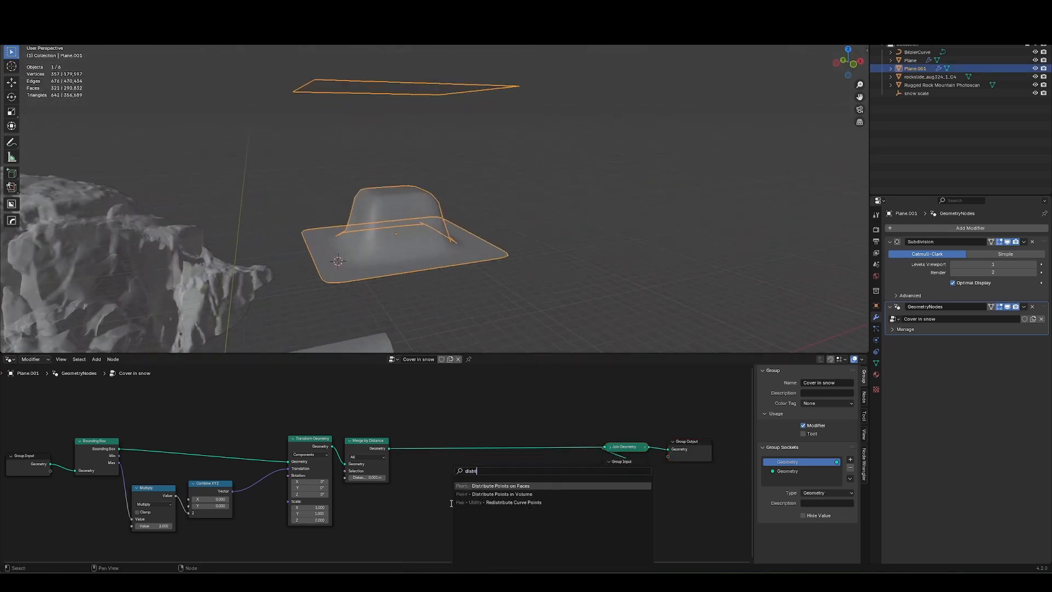
{"action": "key", "text": "Return"}
{"action": "left_click", "coordinate": [409, 443]}
- Apply the block's scale and align the Distribute Points on Faces node with the chain
{"action": "key", "text": "ctrl+a"}
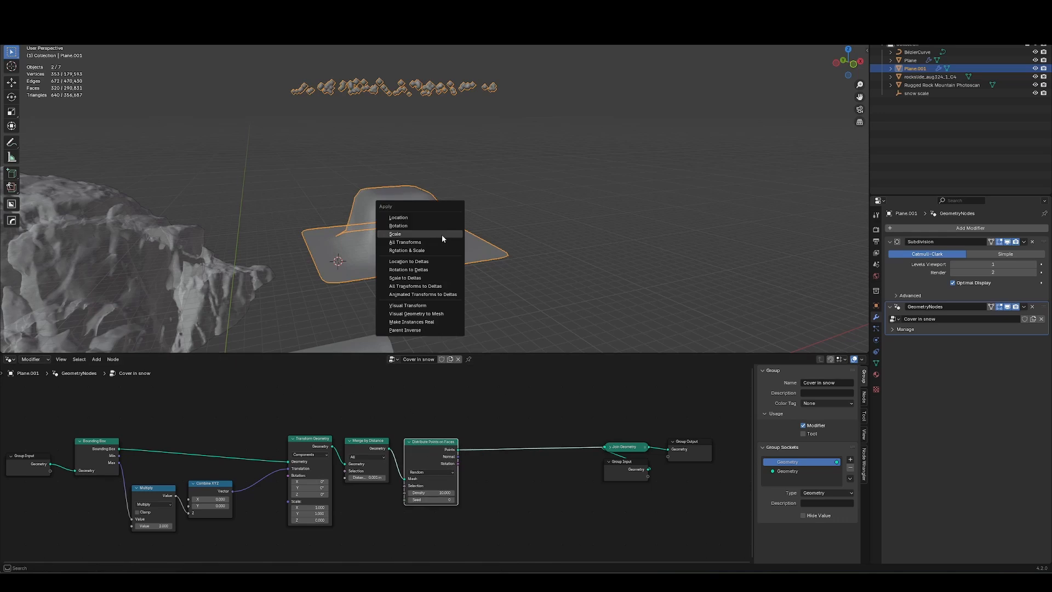
{"action": "left_click", "coordinate": [441, 236]}
{"action": "middle_click_drag", "start_coordinate": [461, 183], "coordinate": [455, 208]}
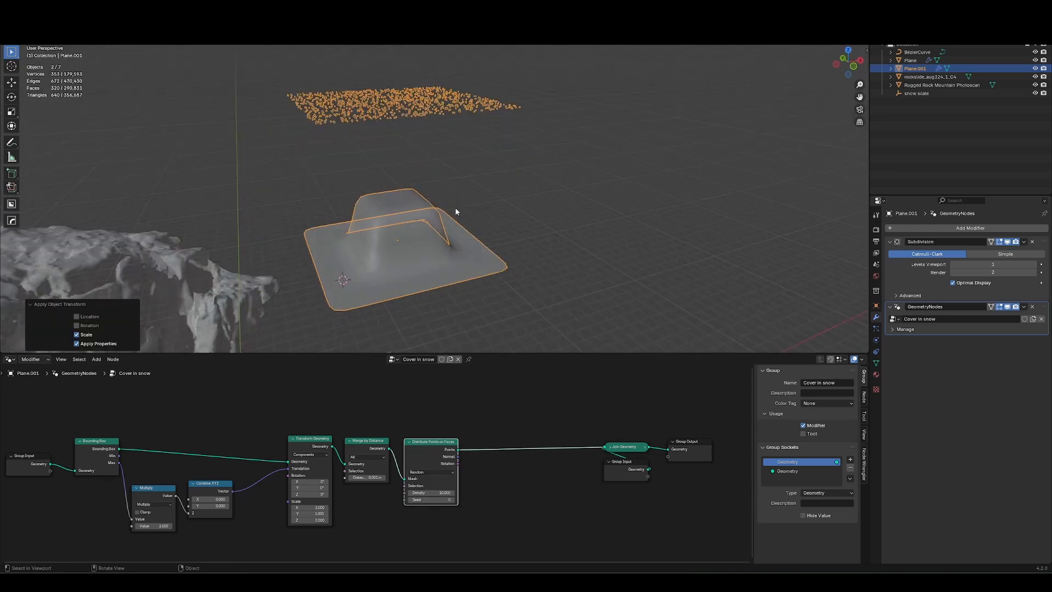
{"action": "left_click_drag", "start_coordinate": [438, 445], "coordinate": [437, 443]}
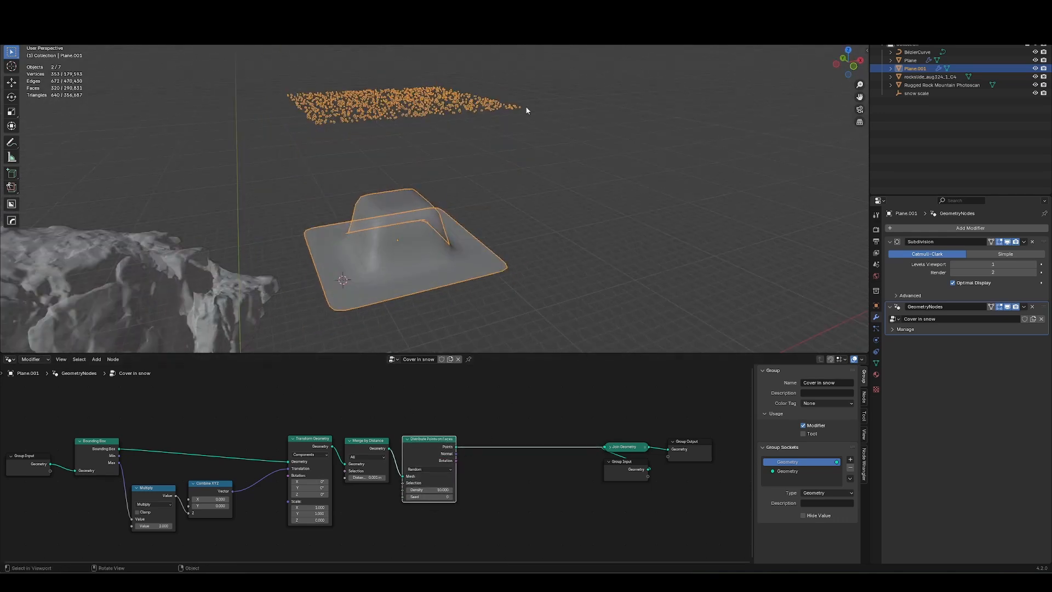
- Add a Raycast node and feed a duplicated Group Input's geometry into its Target Geometry
{"action": "middle_click_drag", "start_coordinate": [505, 457], "coordinate": [460, 412]}
{"action": "key", "text": "shift+a"}
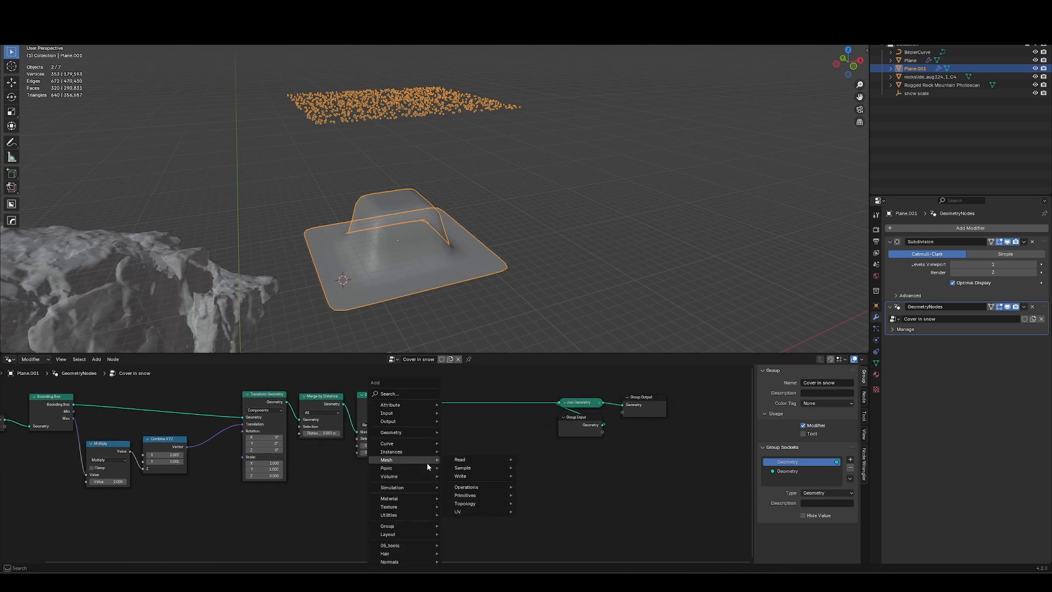
{"action": "type", "text": "raycast"}
{"action": "key", "text": "Return"}
{"action": "left_click", "coordinate": [413, 495]}
{"action": "left_click_drag", "start_coordinate": [586, 447], "coordinate": [616, 423]}
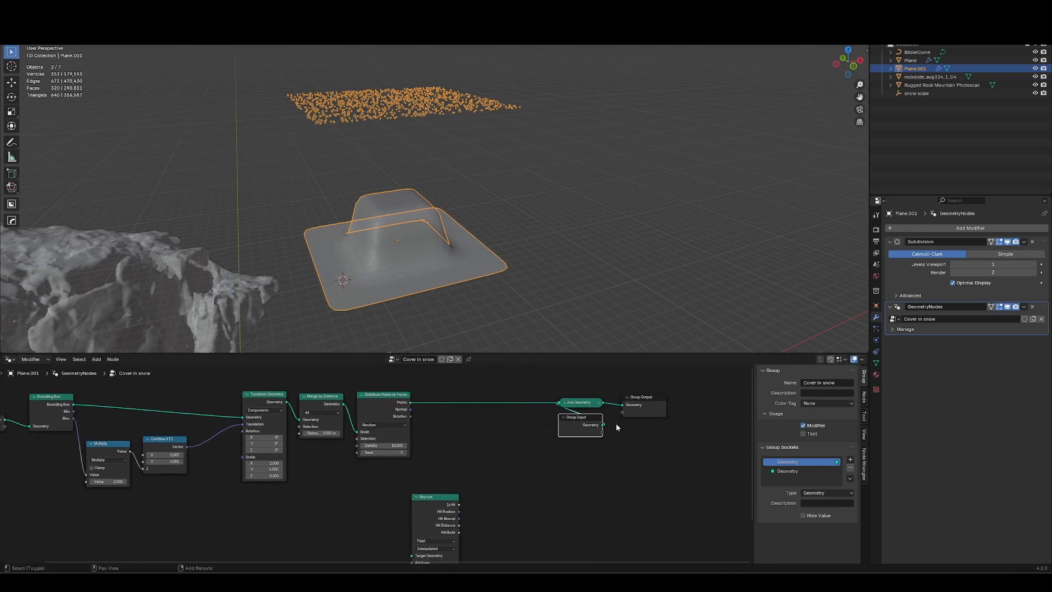
{"action": "key", "text": "shift+d"}
{"action": "left_click", "coordinate": [381, 542]}
{"action": "middle_click_drag", "start_coordinate": [379, 529], "coordinate": [331, 474]}
{"action": "left_click_drag", "start_coordinate": [331, 465], "coordinate": [293, 512]}
{"action": "left_click_drag", "start_coordinate": [316, 493], "coordinate": [338, 505]}
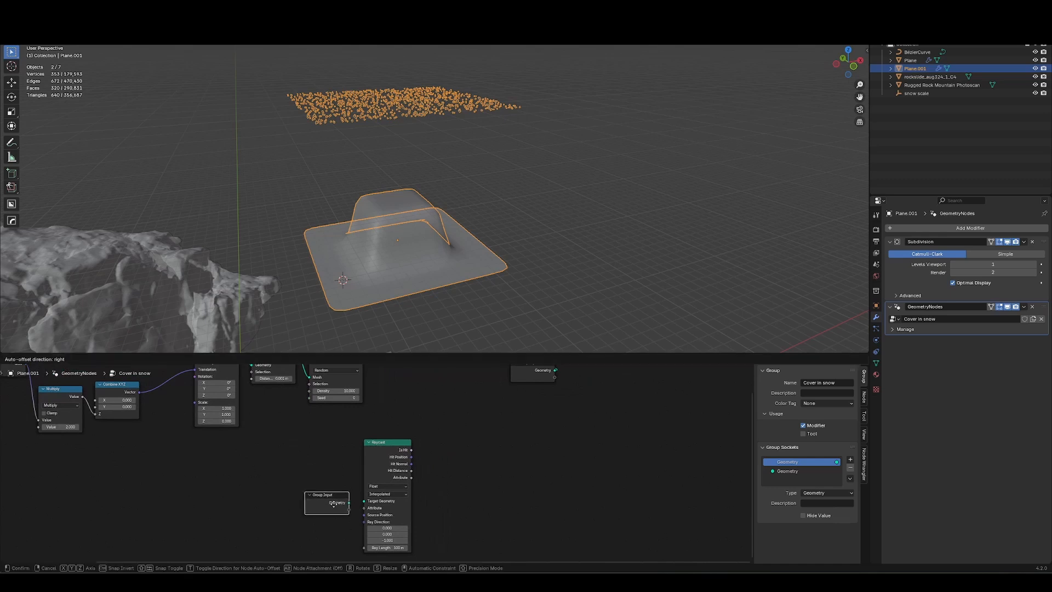
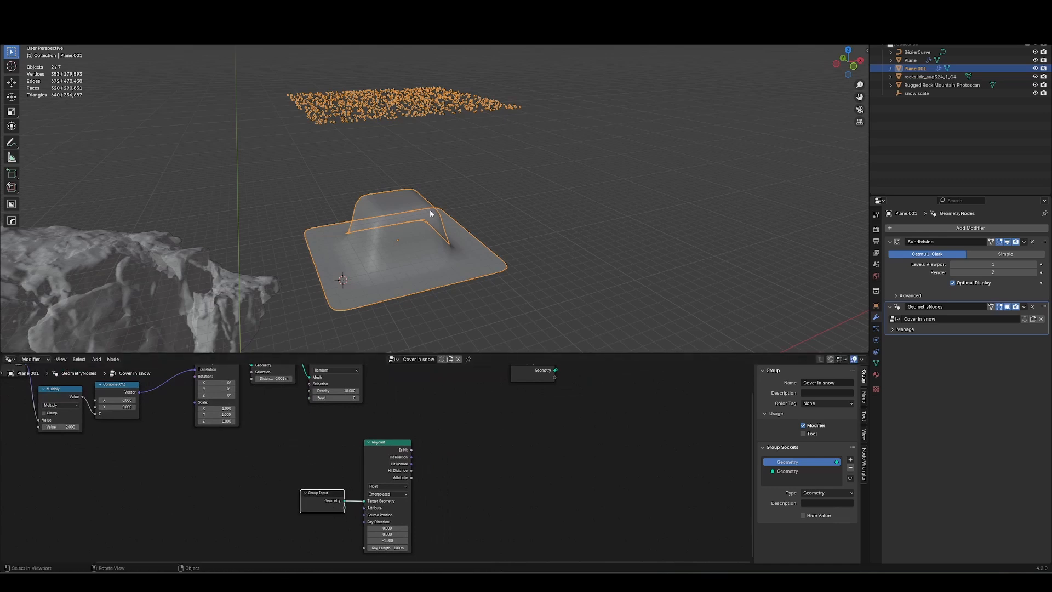
- Insert a Set Position node after Distribute Points on Faces and connect the Raycast's Hit Position to its Position
{"action": "middle_click_drag", "start_coordinate": [391, 493], "coordinate": [279, 545]}
{"action": "key", "text": "shift+a"}
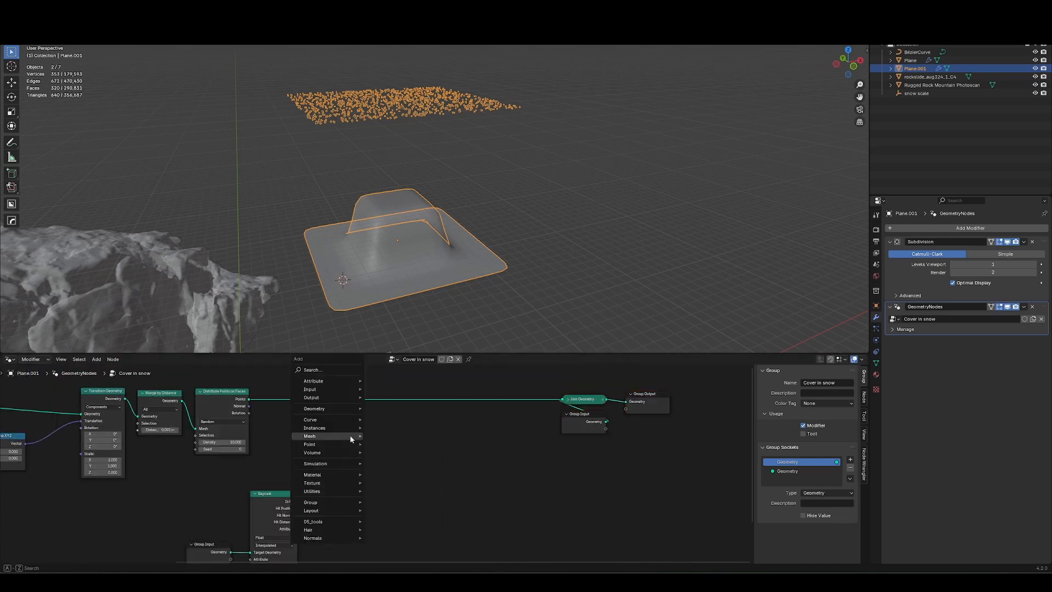
{"action": "mouse_move", "coordinate": [352, 438]}
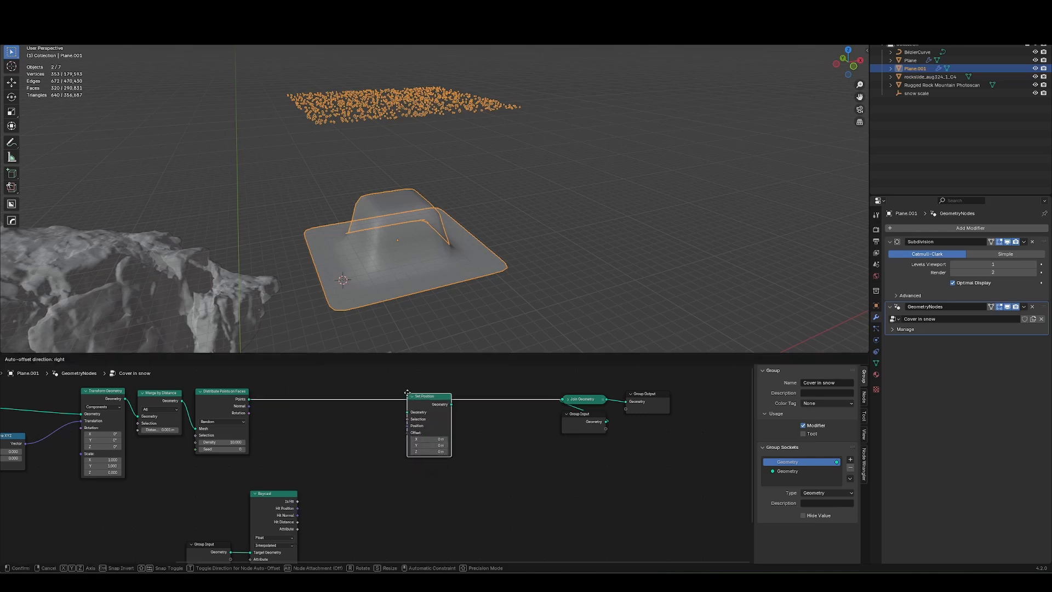
{"action": "left_click", "coordinate": [409, 394]}
{"action": "middle_click_drag", "start_coordinate": [300, 519], "coordinate": [360, 500]}
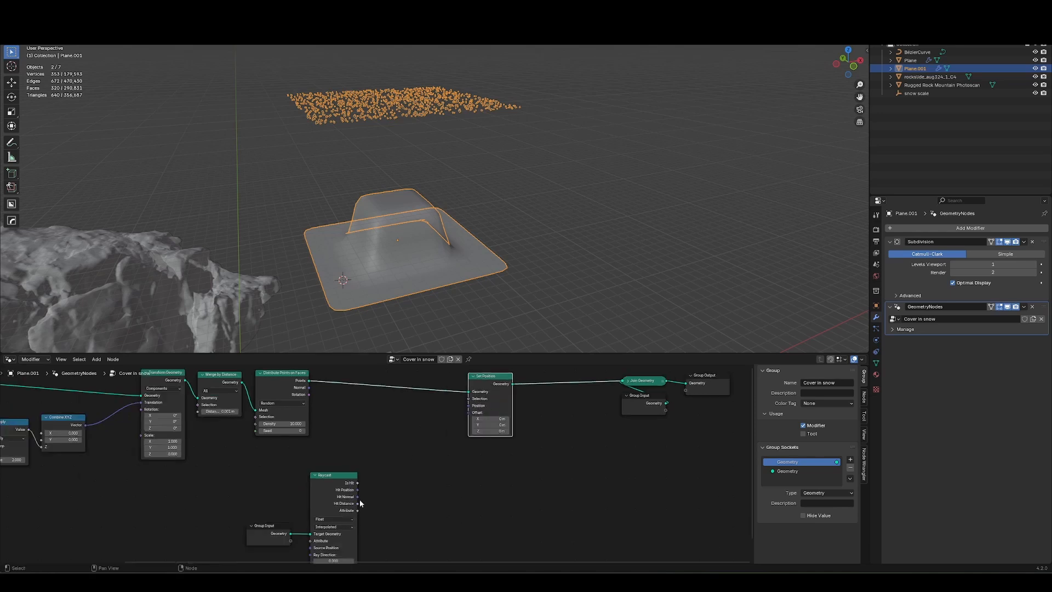
{"action": "left_click", "coordinate": [359, 491]}
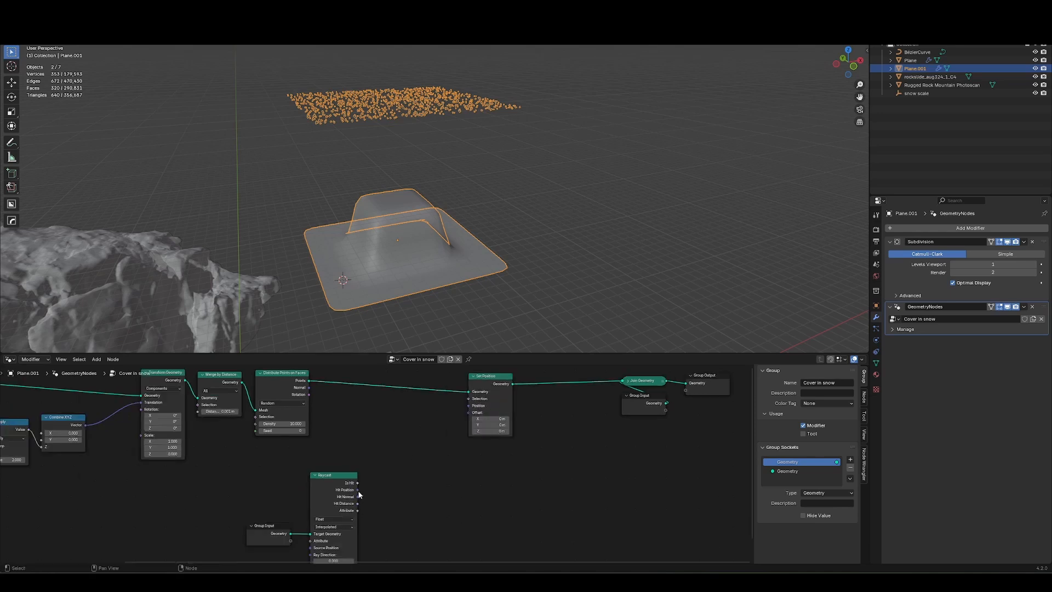
{"action": "left_click_drag", "start_coordinate": [472, 407], "coordinate": [471, 406]}
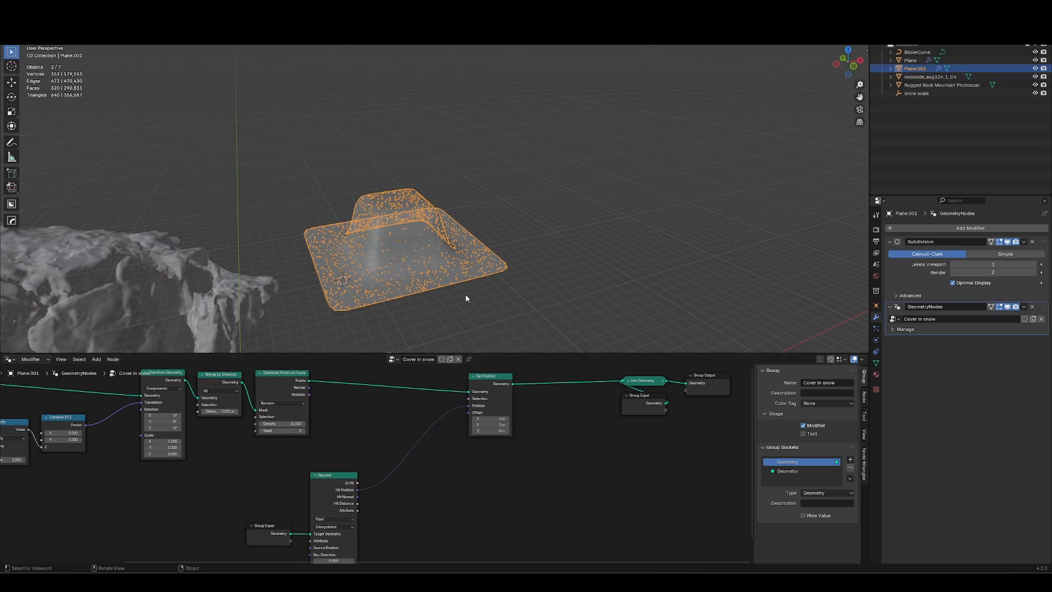
- Examine how the projected points lie on the block in wireframe and X-ray display
{"action": "key", "text": "Tab"}
{"action": "middle_click_drag", "start_coordinate": [465, 296], "coordinate": [474, 202]}
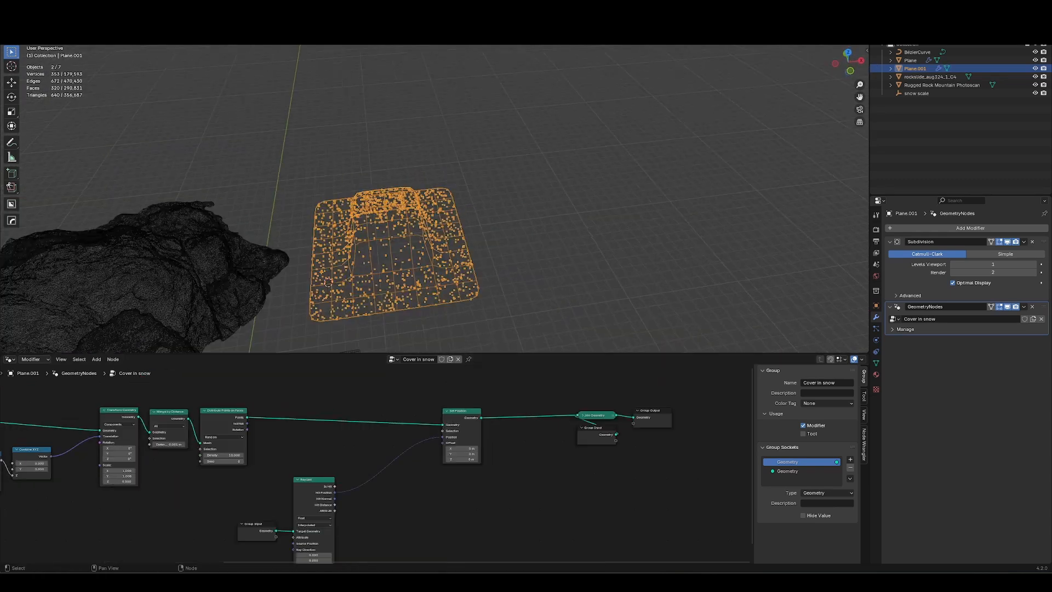
{"action": "key", "text": "shift+z"}
{"action": "mouse_move", "coordinate": [507, 298]}
{"action": "middle_mouse_down"}
{"action": "mouse_move", "coordinate": [555, 229]}
{"action": "mouse_move", "coordinate": [593, 241]}
{"action": "middle_mouse_up"}
{"action": "left_click", "coordinate": [593, 242]}
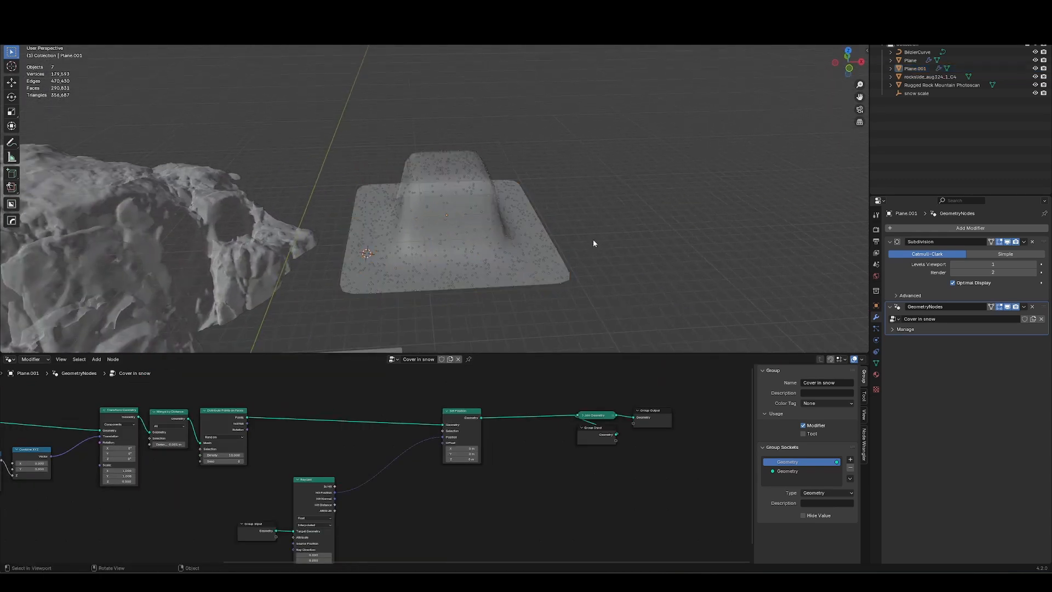
{"action": "key", "text": "alt+z"}
{"action": "left_click", "coordinate": [548, 281]}
- Make room after Set Position and insert a Points to Volume node before Join Geometry
{"action": "middle_click_drag", "start_coordinate": [601, 433], "coordinate": [444, 446]}
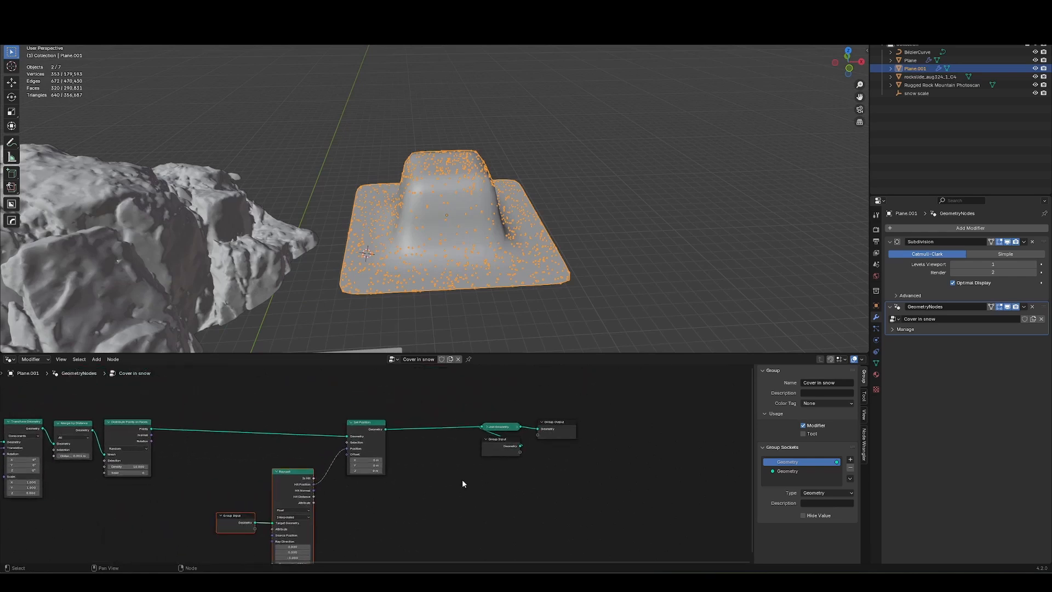
{"action": "key", "text": "shift+a"}
{"action": "mouse_move", "coordinate": [481, 457]}
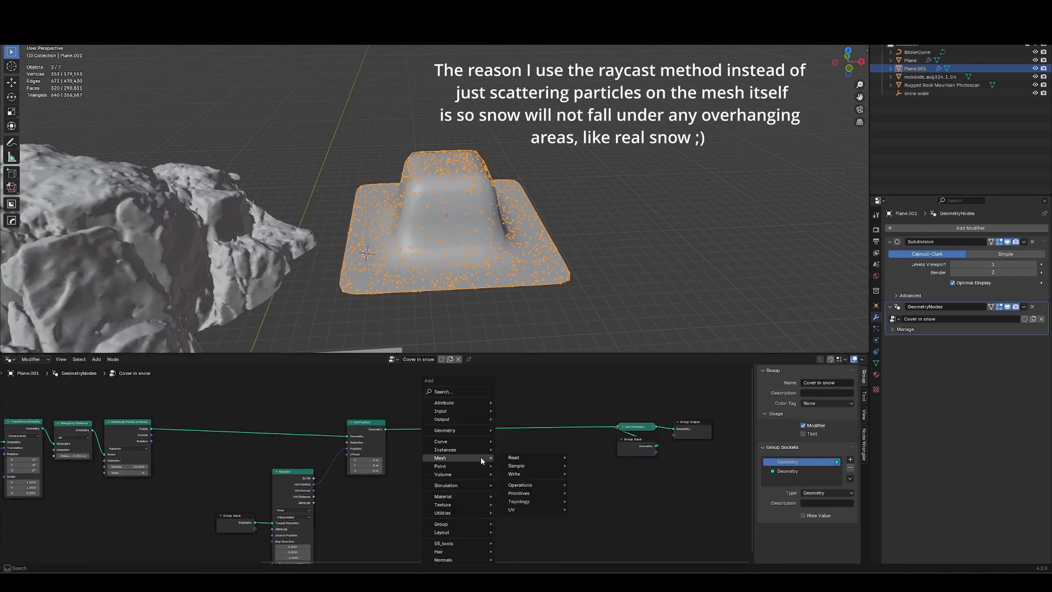
{"action": "type", "text": "points to volume"}
{"action": "key", "text": "Return"}
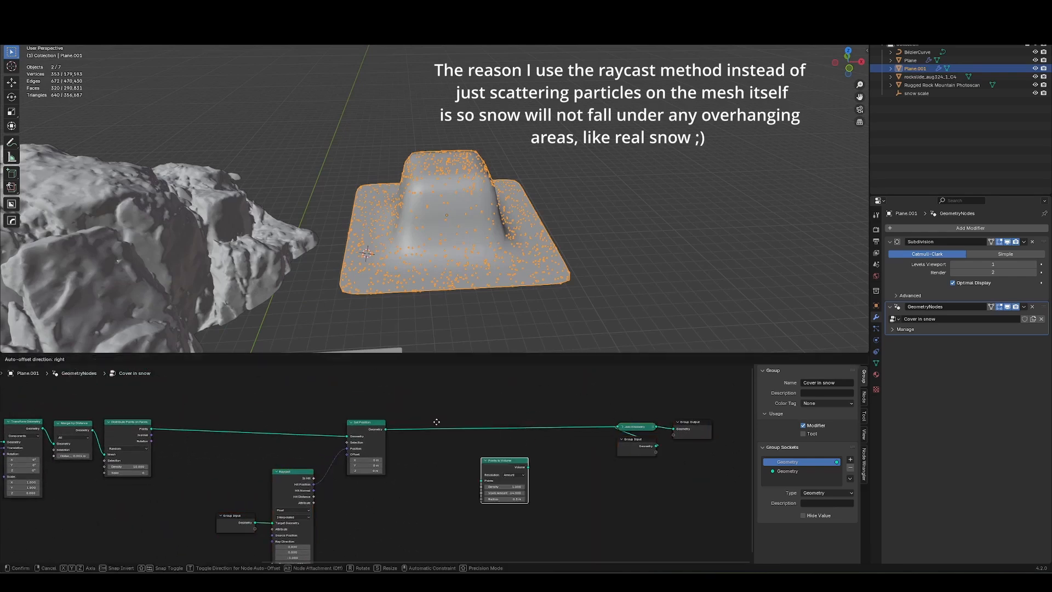
{"action": "left_click", "coordinate": [437, 422]}
{"action": "scroll", "coordinate": [337, 475], "scroll_direction": "up", "scroll_amount": 3}
- Insert a Volume to Mesh node after Points to Volume and place the two nodes side by side
{"action": "key", "text": "shift+a"}
{"action": "type", "text": "volu"}
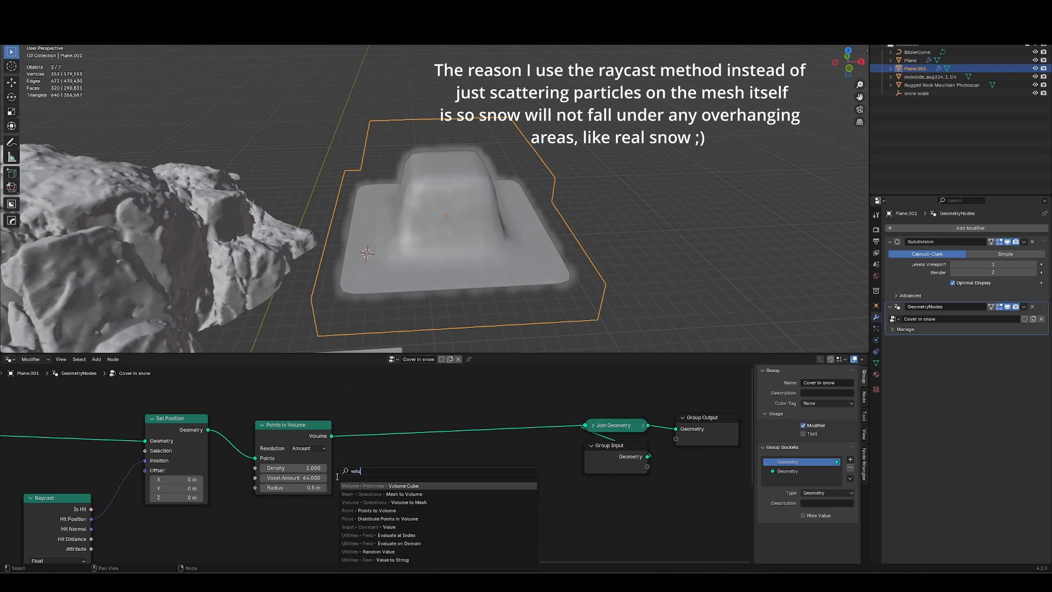
{"action": "type", "text": "me to"}
{"action": "key", "text": "Return"}
{"action": "left_click", "coordinate": [456, 422]}
{"action": "left_click", "coordinate": [327, 438]}
{"action": "key", "text": "g"}
{"action": "key", "text": "x"}
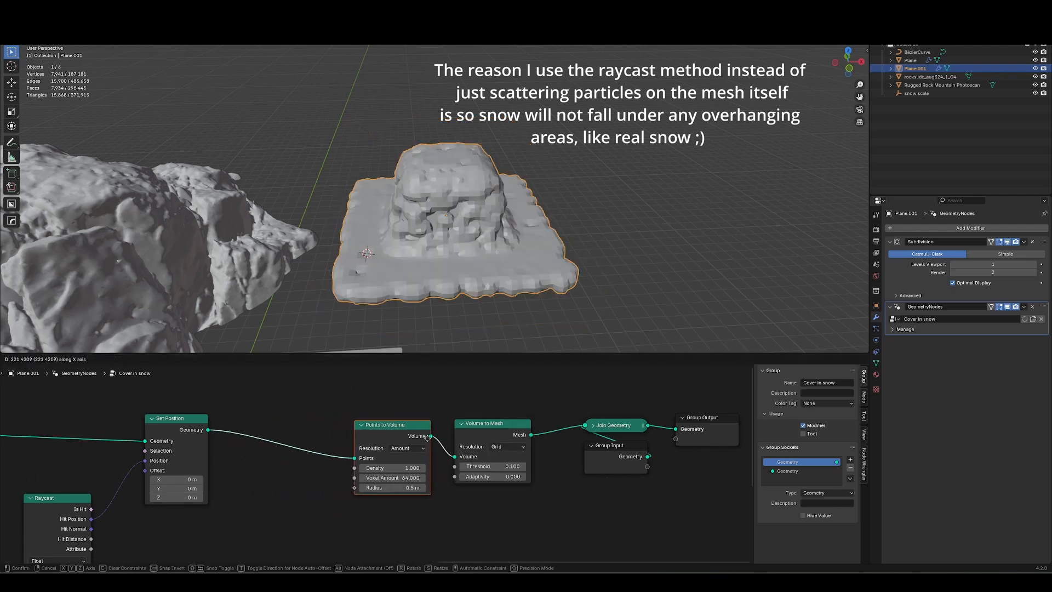
{"action": "left_click", "coordinate": [427, 438]}
- Move the joining and output nodes aside and insert a Set Shade Smooth node after Volume to Mesh
{"action": "middle_click_drag", "start_coordinate": [627, 465], "coordinate": [436, 438]}
{"action": "left_click_drag", "start_coordinate": [425, 387], "coordinate": [525, 471]}
{"action": "key", "text": "g"}
{"action": "left_click", "coordinate": [669, 482]}
{"action": "left_click", "coordinate": [410, 447]}
{"action": "key", "text": "shift+a"}
{"action": "type", "text": "s"}
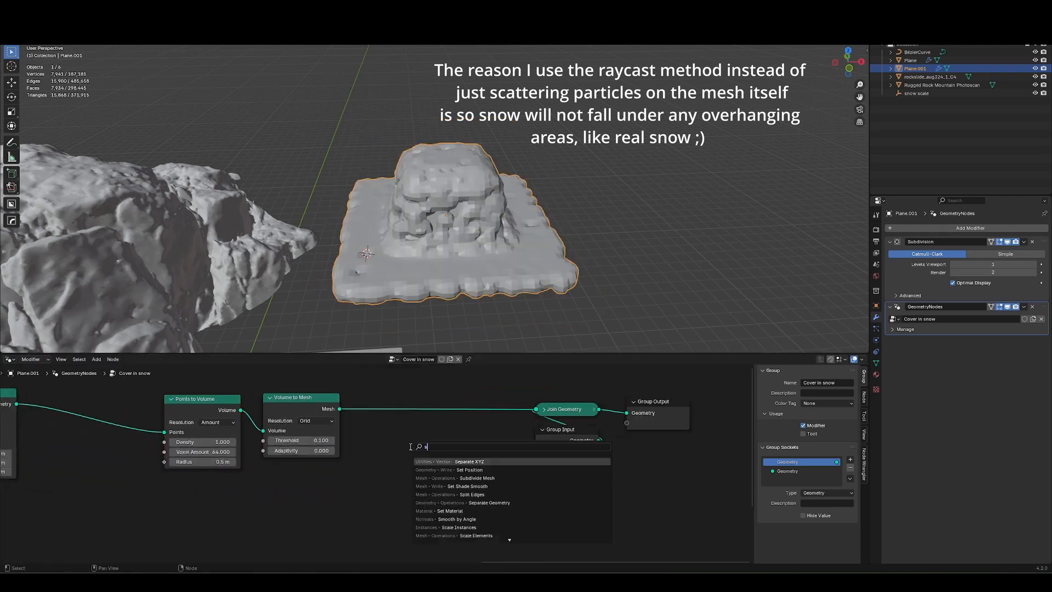
{"action": "type", "text": "hade"}
{"action": "key", "text": "Return"}
{"action": "left_click", "coordinate": [360, 403]}
- Switch the Points to Volume node's resolution to Size
{"action": "middle_click_drag", "start_coordinate": [257, 430], "coordinate": [483, 415]}
{"action": "left_click", "coordinate": [456, 410]}
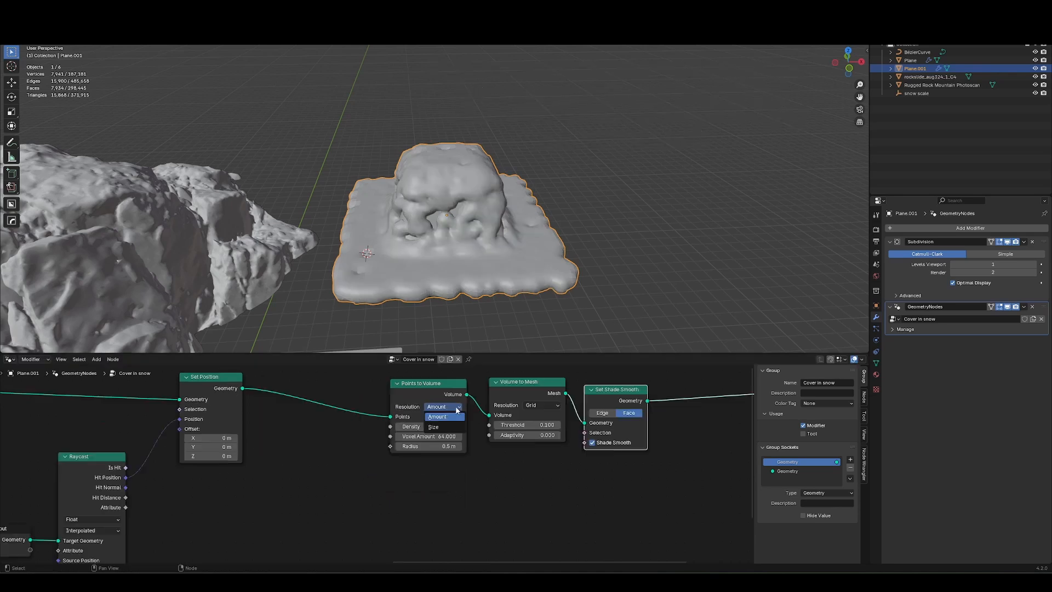
{"action": "left_click", "coordinate": [448, 428]}
{"action": "scroll", "coordinate": [313, 461], "scroll_direction": "up", "scroll_amount": 1}
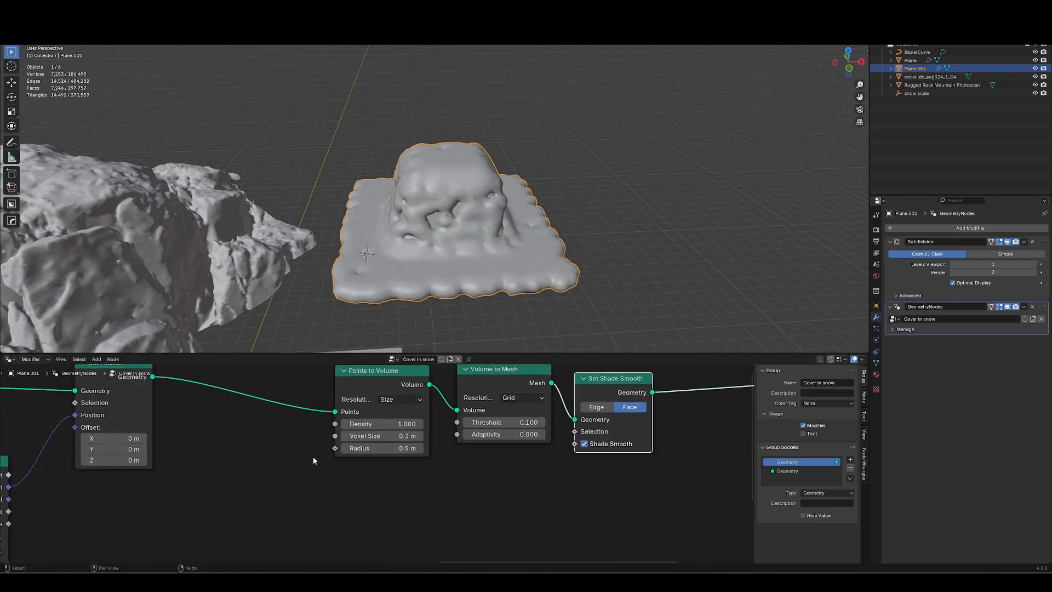
- Add a Value node and connect it to Points to Volume's Voxel Size
{"action": "left_click", "coordinate": [204, 484]}
{"action": "key", "text": "shift+a"}
{"action": "mouse_move", "coordinate": [203, 487]}
{"action": "type", "text": "value"}
{"action": "key", "text": "Return"}
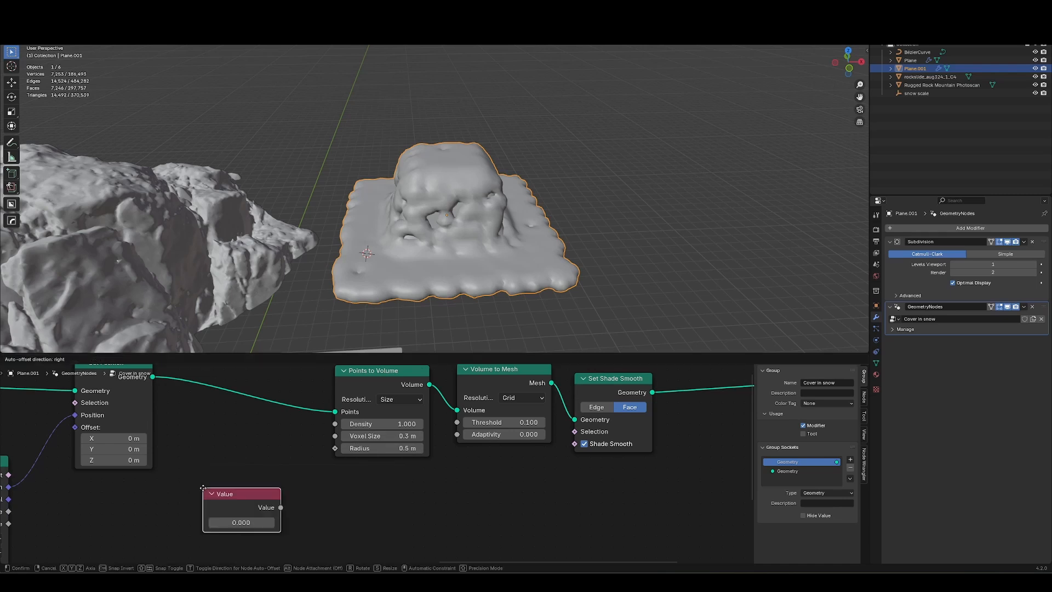
{"action": "left_click", "coordinate": [218, 450]}
{"action": "key", "text": "ctrl+v"}
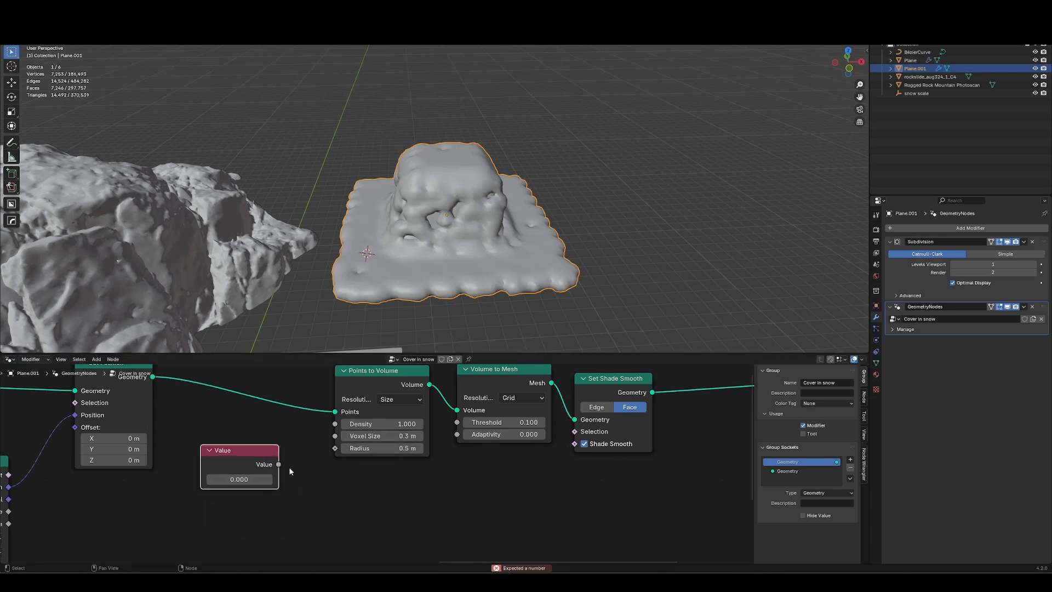
{"action": "left_click_drag", "start_coordinate": [278, 464], "coordinate": [231, 455]}
- Add an Add math node fed by the Value node, set its second value to 0.2, and connect it to Radius
{"action": "left_click_drag", "start_coordinate": [247, 456], "coordinate": [267, 475]}
{"action": "type", "text": "add"}
{"action": "key", "text": "Return"}
{"action": "left_click", "coordinate": [269, 487]}
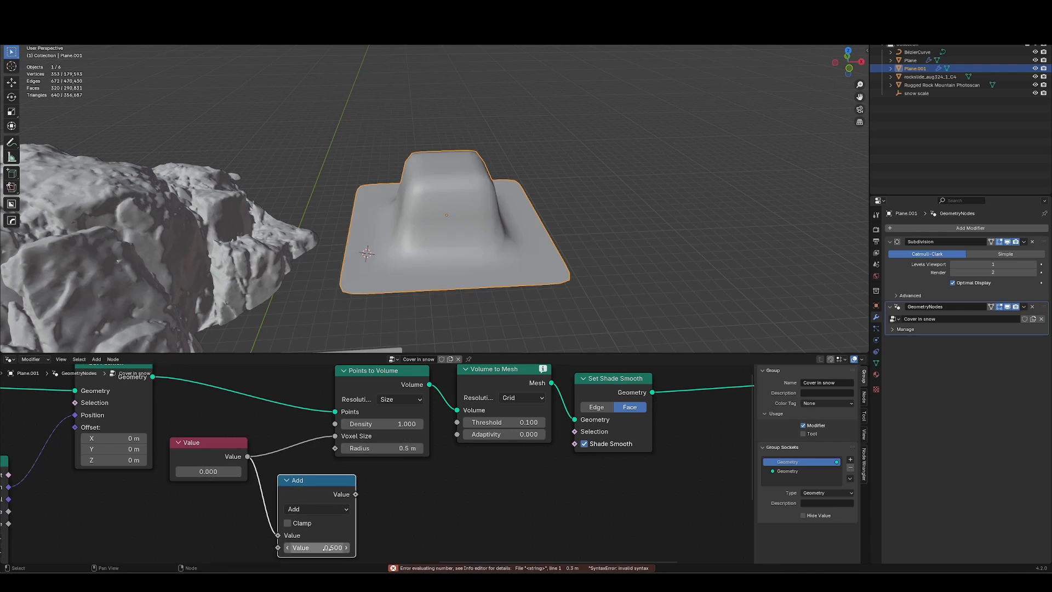
{"action": "key", "text": "Return"}
{"action": "left_click_drag", "start_coordinate": [356, 494], "coordinate": [302, 472]}
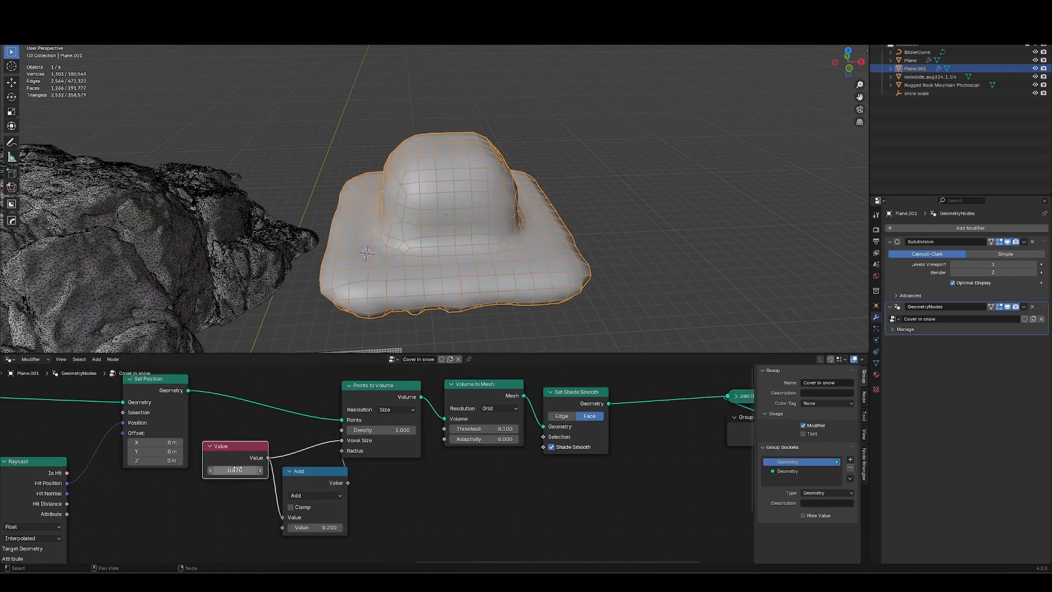
- Test the Value node up to about 0.99, with the Add node briefly disconnected from Points to Volume's Radius and reconnected
{"action": "left_click_drag", "start_coordinate": [235, 470], "coordinate": [244, 470]}
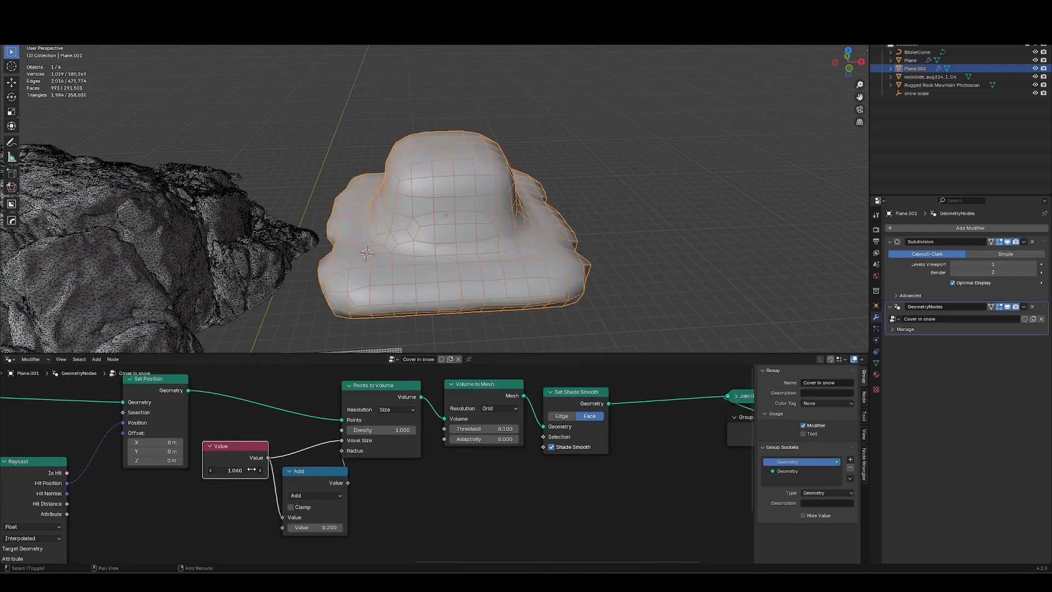
{"action": "left_click_drag", "start_coordinate": [336, 480], "coordinate": [324, 517]}
{"action": "right_click_drag", "start_coordinate": [327, 493], "coordinate": [352, 501], "text": "ctrl"}
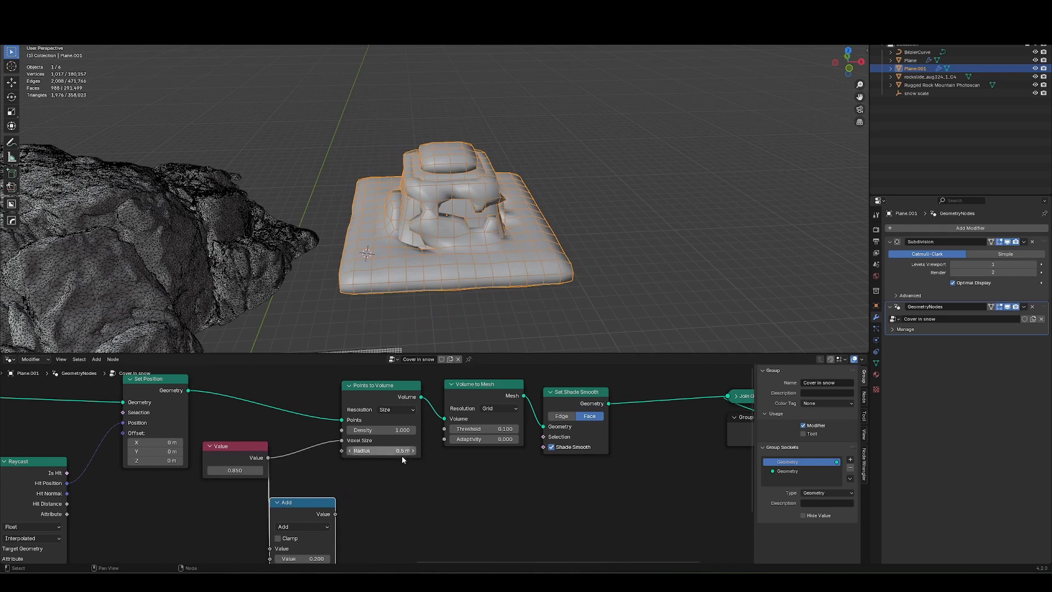
{"action": "left_click_drag", "start_coordinate": [335, 514], "coordinate": [342, 451]}
{"action": "left_click_drag", "start_coordinate": [245, 470], "coordinate": [307, 469]}
{"action": "right_click_drag", "start_coordinate": [320, 487], "coordinate": [383, 516], "text": "ctrl"}
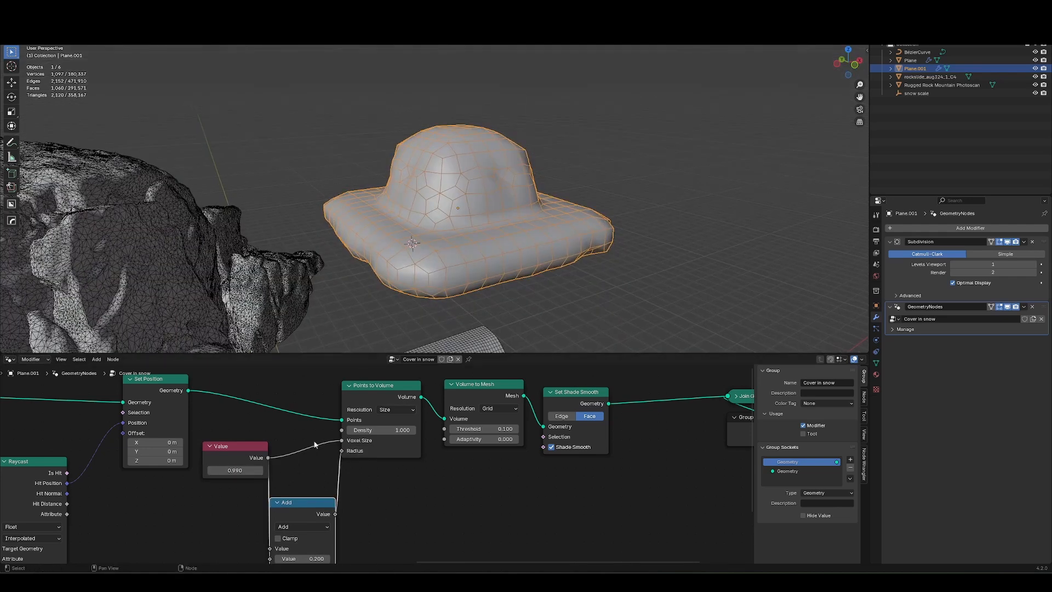
- Reposition the Value node beside the Add node between Raycast and Points to Volume, and delete the Value node
{"action": "scroll", "coordinate": [268, 472], "scroll_direction": "down", "scroll_amount": 3}
{"action": "middle_click_drag", "start_coordinate": [314, 440], "coordinate": [375, 425]}
{"action": "left_click_drag", "start_coordinate": [376, 424], "coordinate": [357, 455]}
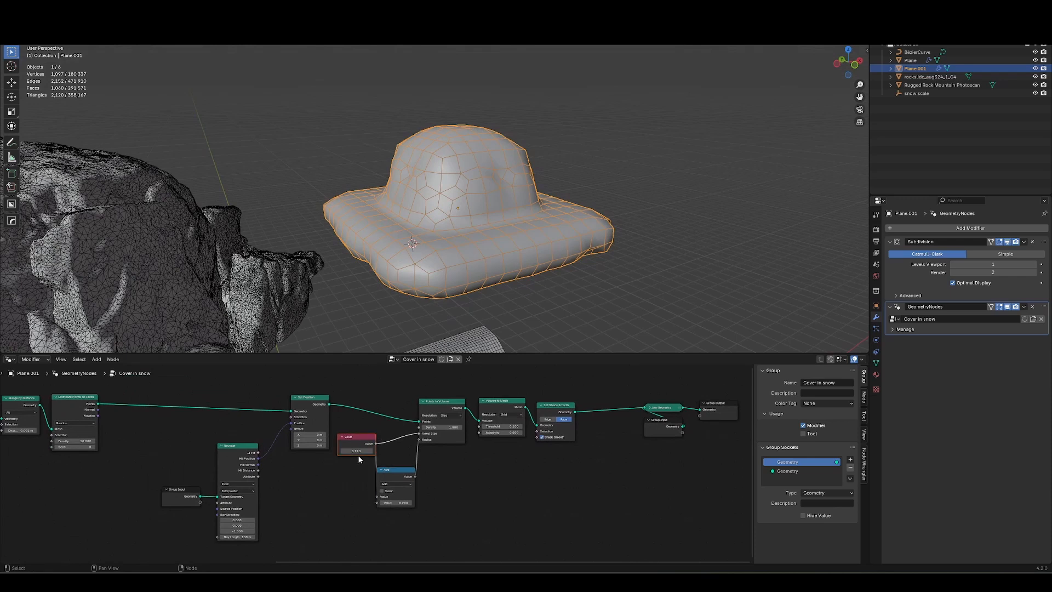
{"action": "key", "text": "g"}
{"action": "left_click", "coordinate": [330, 477]}
{"action": "scroll", "coordinate": [330, 478], "scroll_direction": "up", "scroll_amount": 3}
{"action": "middle_click_drag", "start_coordinate": [330, 477], "coordinate": [316, 439]}
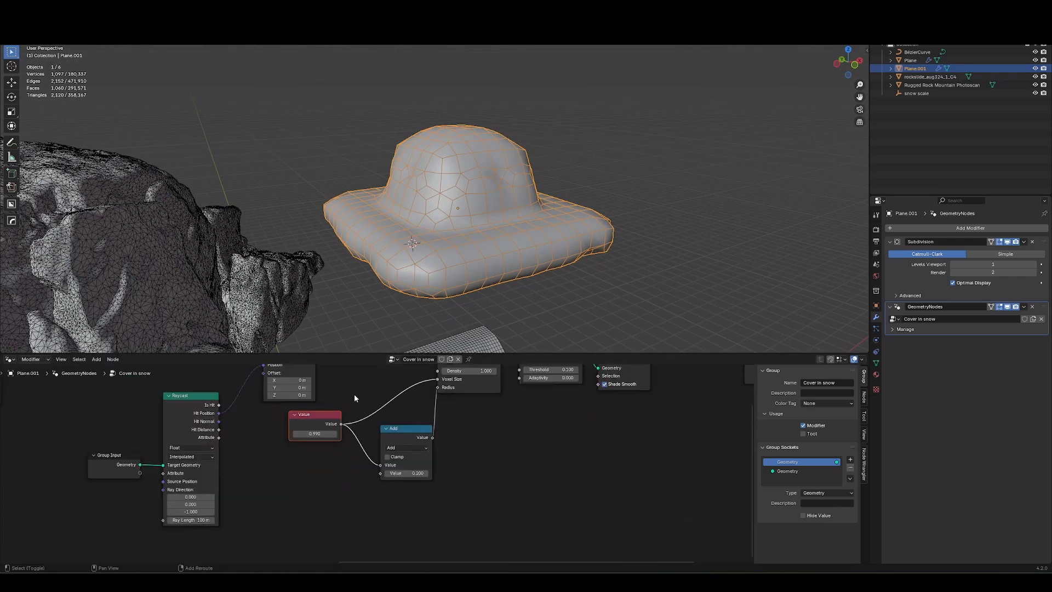
{"action": "key", "text": "x"}
{"action": "scroll", "coordinate": [338, 474], "scroll_direction": "up", "scroll_amount": 2}
{"action": "left_click_drag", "start_coordinate": [386, 439], "coordinate": [354, 420]}
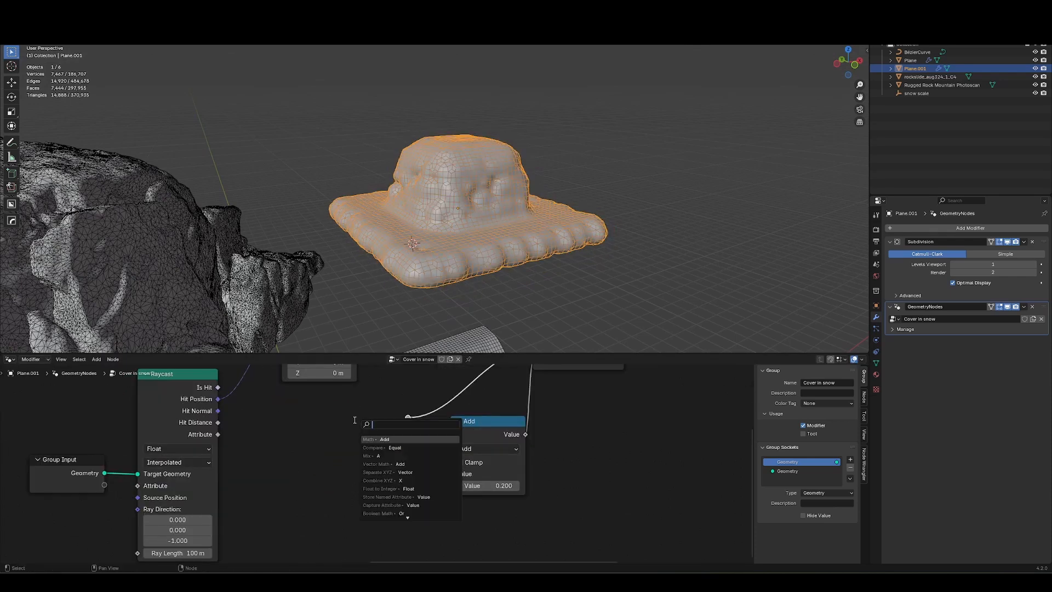
{"action": "type", "text": "group input"}
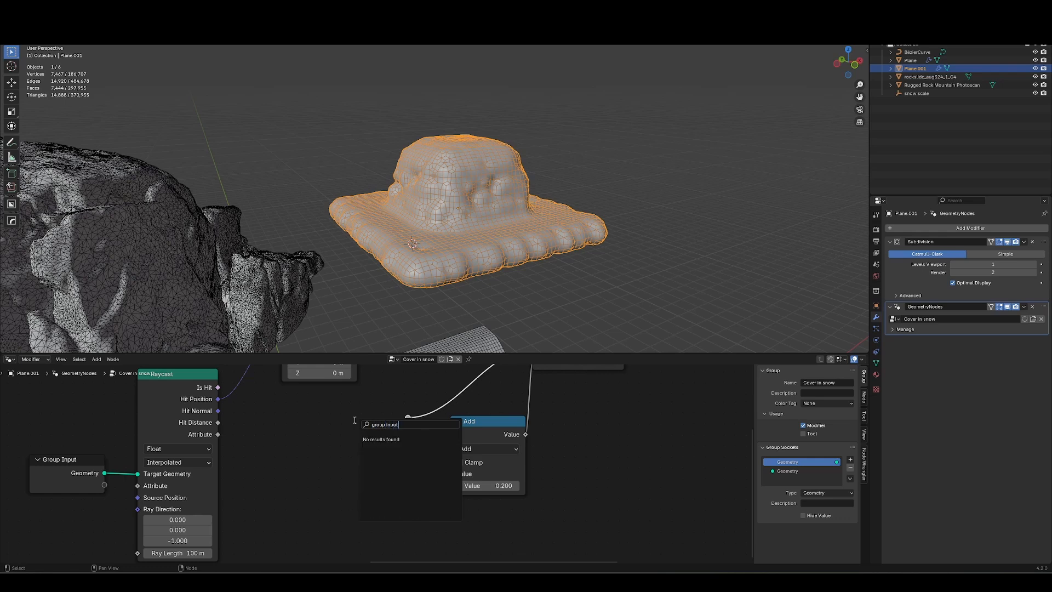
{"action": "key", "text": "Escape"}
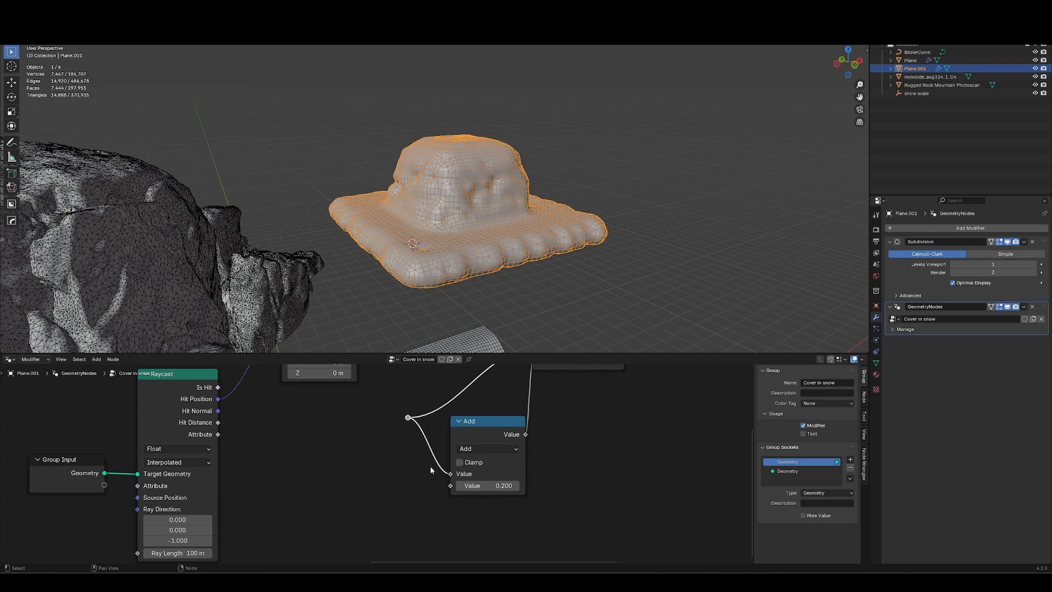
- Remove the leftover reroute, expose Points to Volume's Voxel Size through a Group Input, and connect that input to the Add node's first value
{"action": "key", "text": "x"}
{"action": "middle_click_drag", "start_coordinate": [430, 470], "coordinate": [397, 503]}
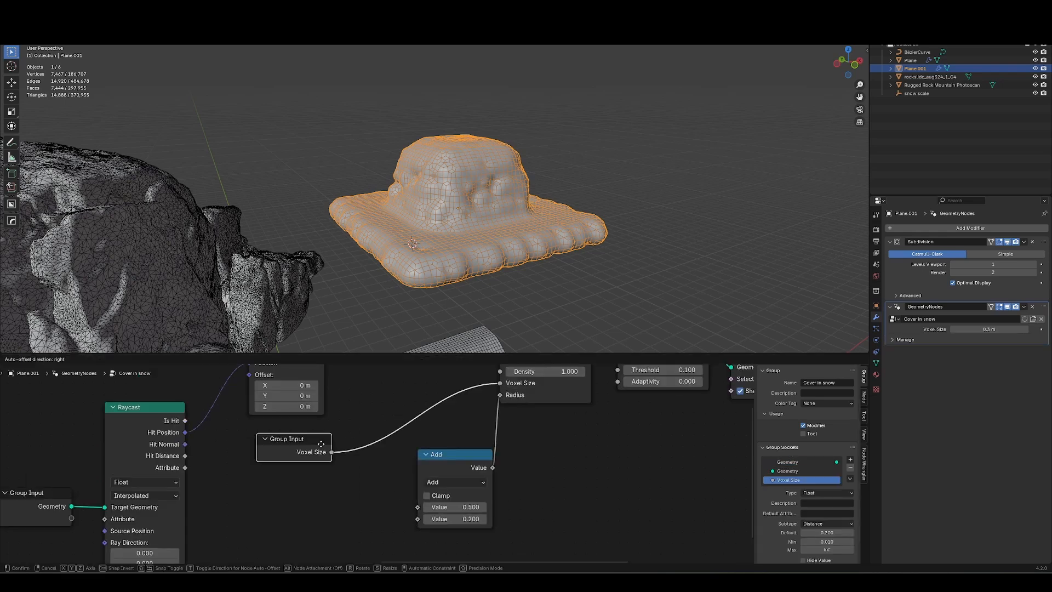
{"action": "left_click", "coordinate": [316, 442]}
{"action": "left_click_drag", "start_coordinate": [315, 456], "coordinate": [417, 507]}
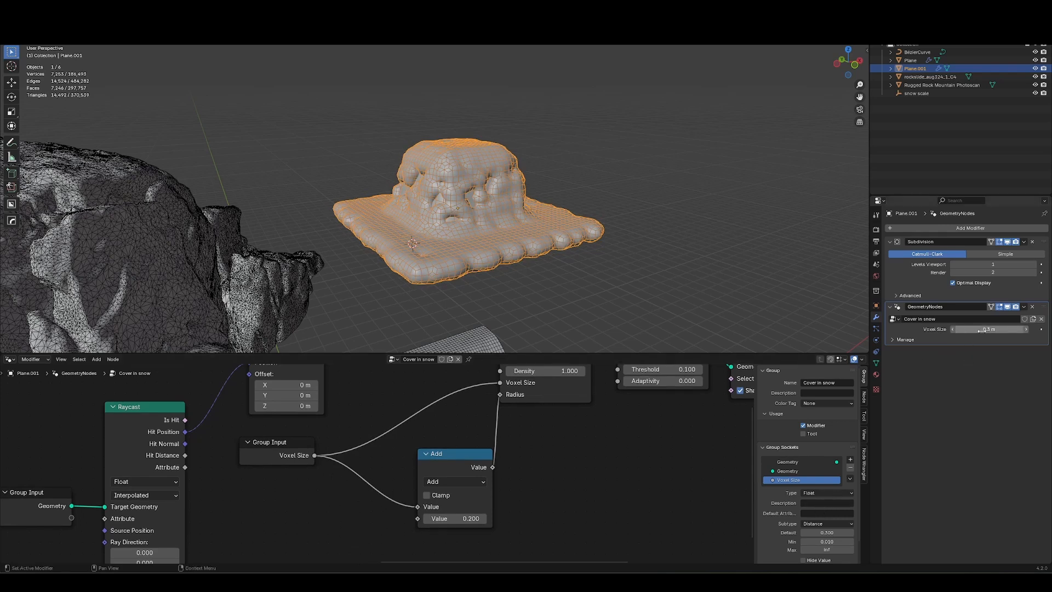
- Set the Add node's second value to 0.3 and the modifier's Voxel Size to 0.39 m
{"action": "mouse_move", "coordinate": [980, 330]}
{"action": "left_mouse_down"}
{"action": "mouse_move", "coordinate": [910, 353]}
{"action": "mouse_move", "coordinate": [999, 333]}
{"action": "left_mouse_up"}
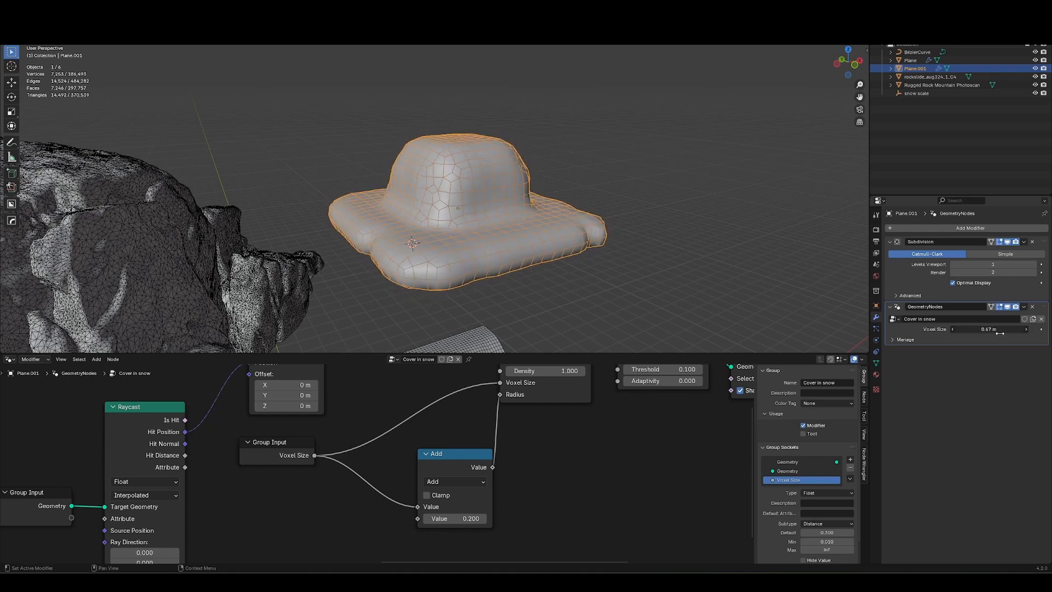
{"action": "type", "text": "0.1"}
{"action": "key", "text": "Return"}
{"action": "left_click", "coordinate": [472, 517]}
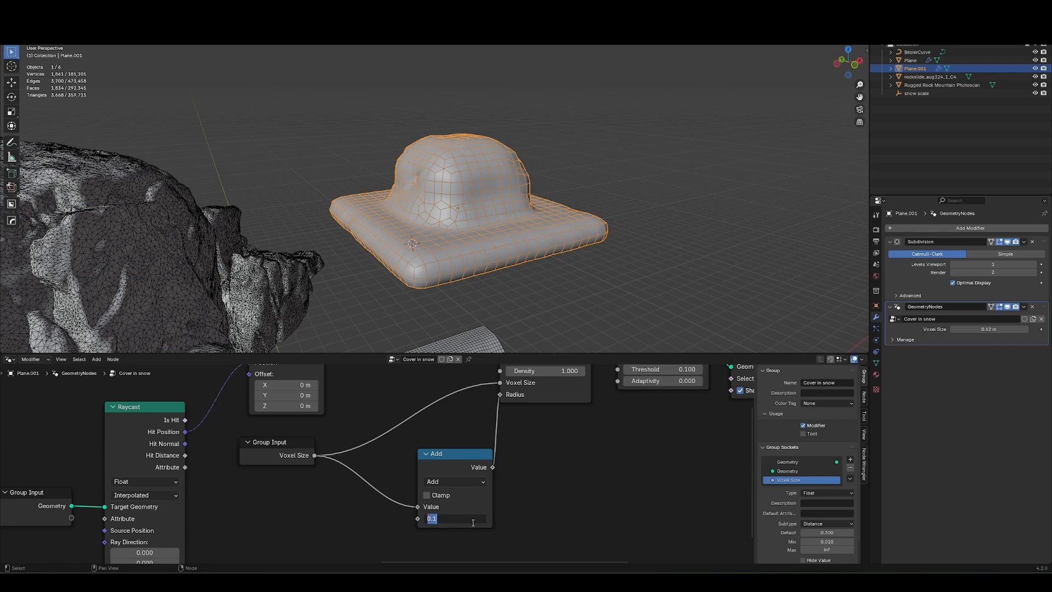
{"action": "type", "text": ".3"}
{"action": "key", "text": "Return"}
{"action": "left_click_drag", "start_coordinate": [989, 330], "coordinate": [977, 331]}
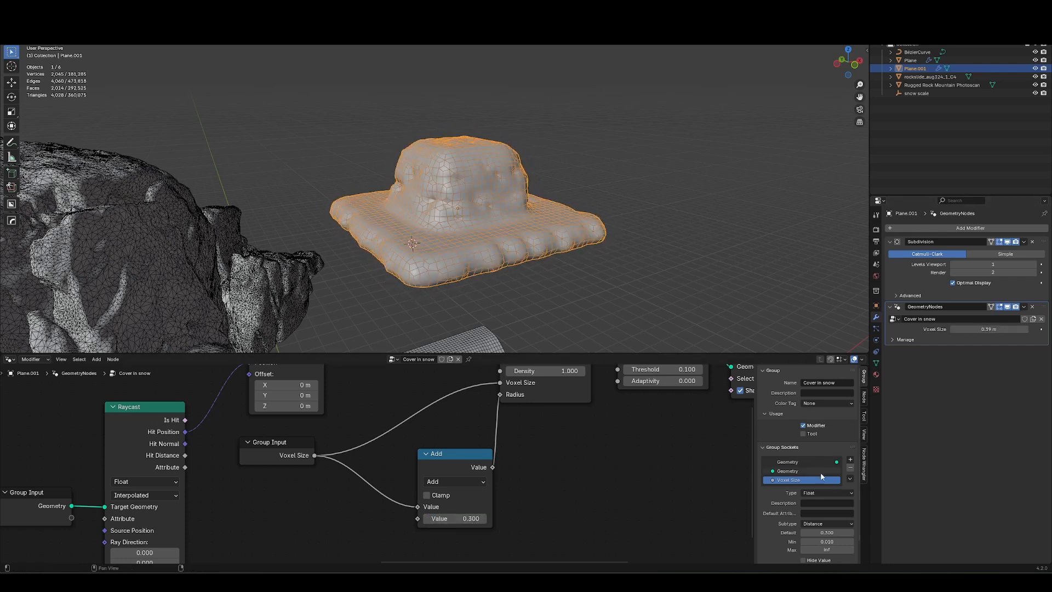
- Rename the Voxel Size group input to "Snow amount"
{"action": "double_click", "coordinate": [797, 481]}
{"action": "type", "text": "Sn"}
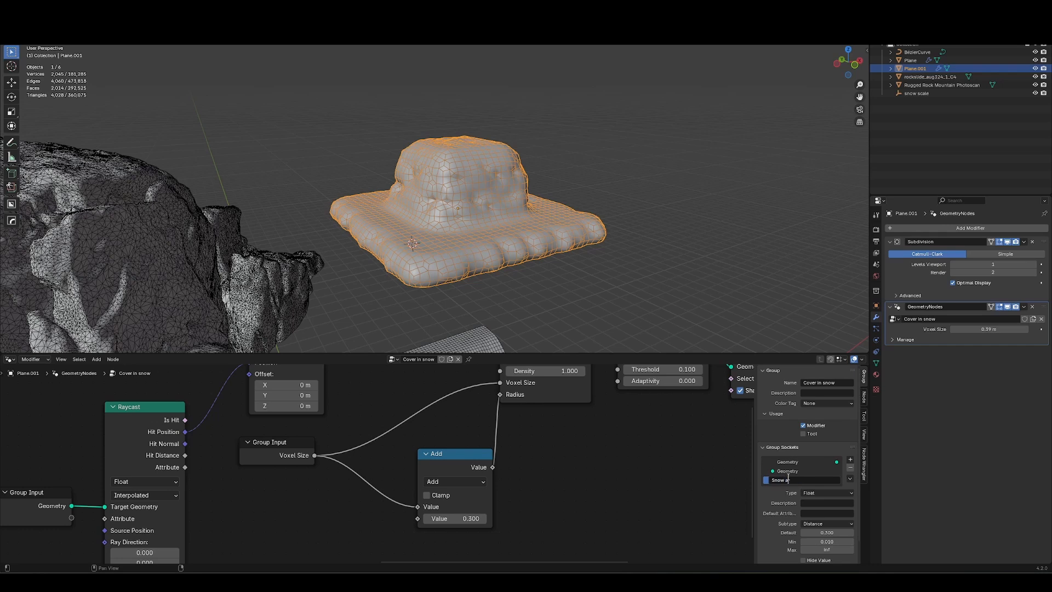
{"action": "type", "text": "ow amount"}
{"action": "key", "text": "Return"}
- Switch the Distribute Points on Faces node's distribution method to Poisson Disk
{"action": "scroll", "coordinate": [378, 462], "scroll_direction": "down", "scroll_amount": 3}
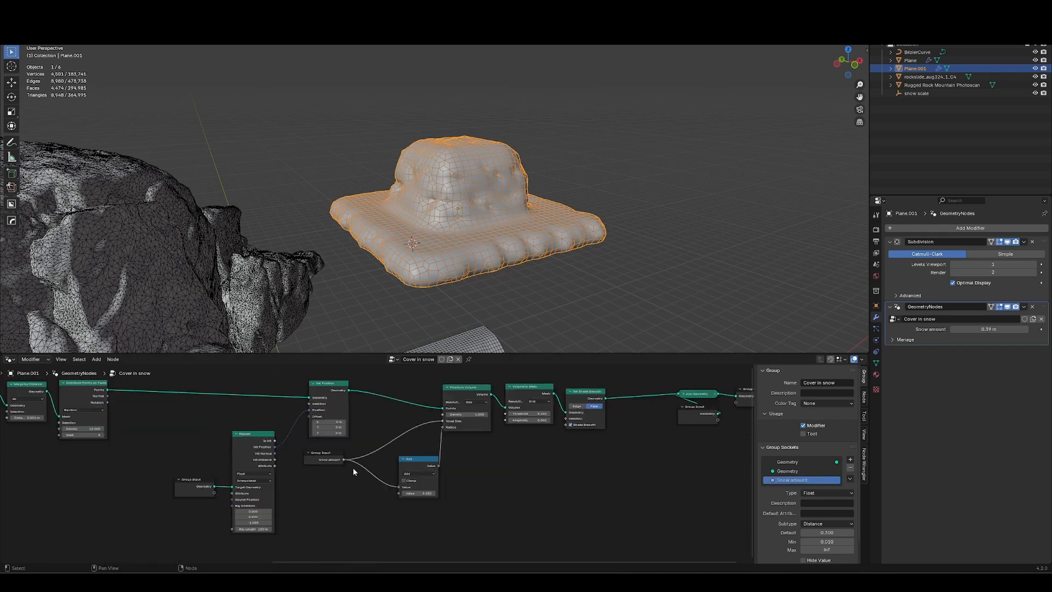
{"action": "scroll", "coordinate": [413, 464], "scroll_direction": "up", "scroll_amount": 2}
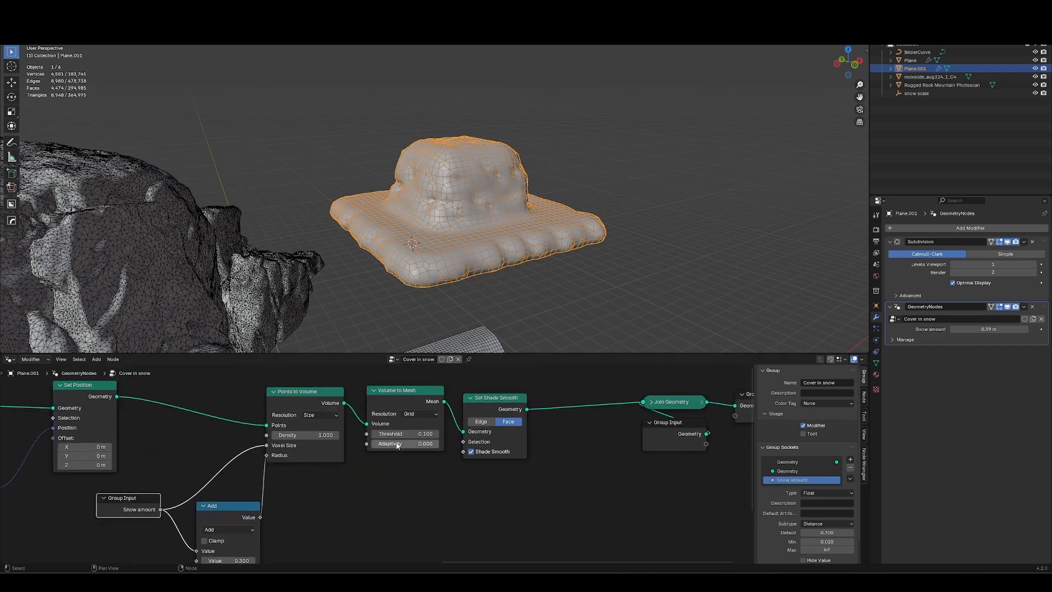
{"action": "mouse_move", "coordinate": [397, 445]}
{"action": "left_mouse_down"}
{"action": "mouse_move", "coordinate": [463, 446]}
{"action": "mouse_move", "coordinate": [387, 463]}
{"action": "left_mouse_up"}
{"action": "scroll", "coordinate": [388, 463], "scroll_direction": "down", "scroll_amount": 2}
{"action": "middle_click_drag", "start_coordinate": [384, 455], "coordinate": [454, 417]}
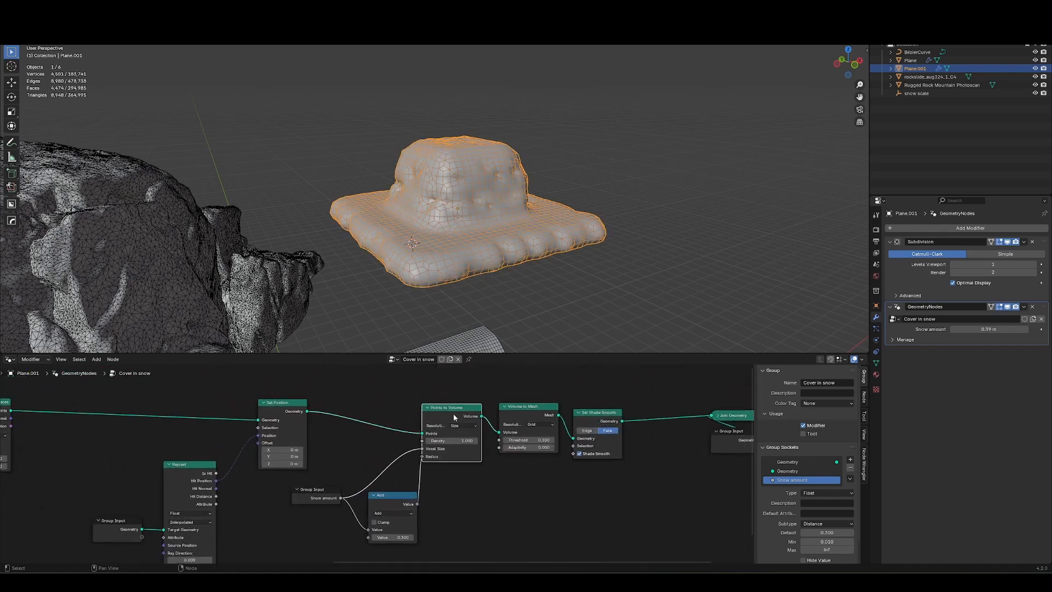
{"action": "left_click_drag", "start_coordinate": [456, 418], "coordinate": [461, 412]}
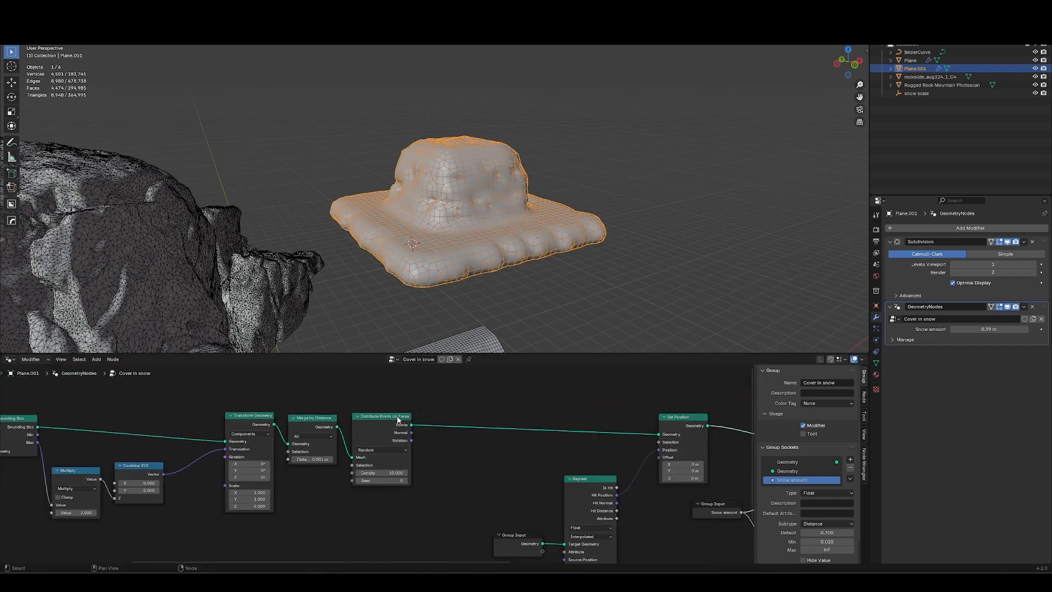
{"action": "left_click", "coordinate": [400, 420]}
{"action": "middle_click_drag", "start_coordinate": [407, 448], "coordinate": [464, 441]}
{"action": "scroll", "coordinate": [482, 418], "scroll_direction": "up", "scroll_amount": 3}
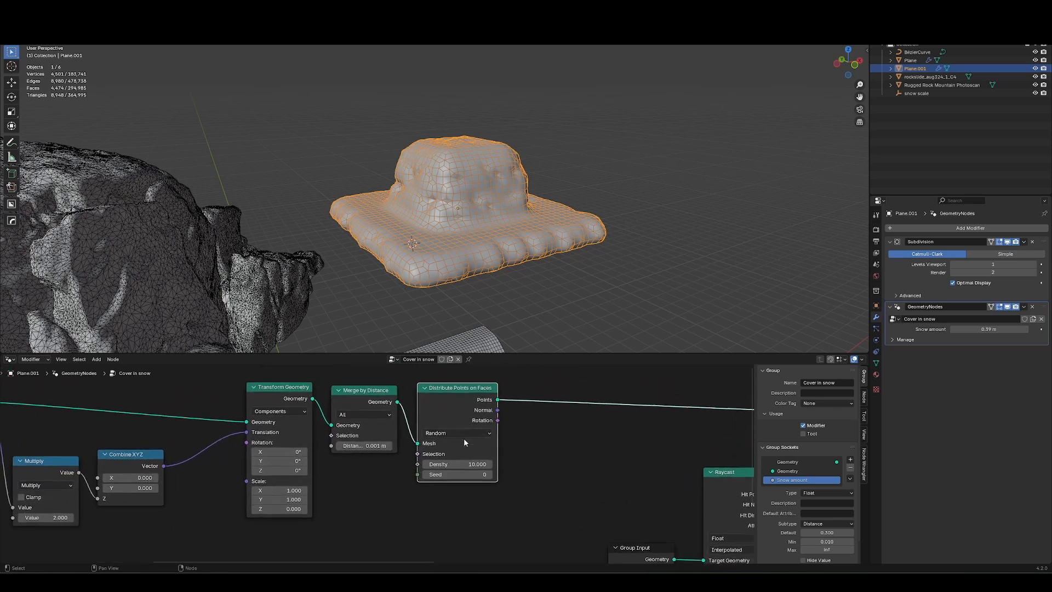
{"action": "left_click", "coordinate": [463, 434]}
{"action": "left_click", "coordinate": [442, 466]}
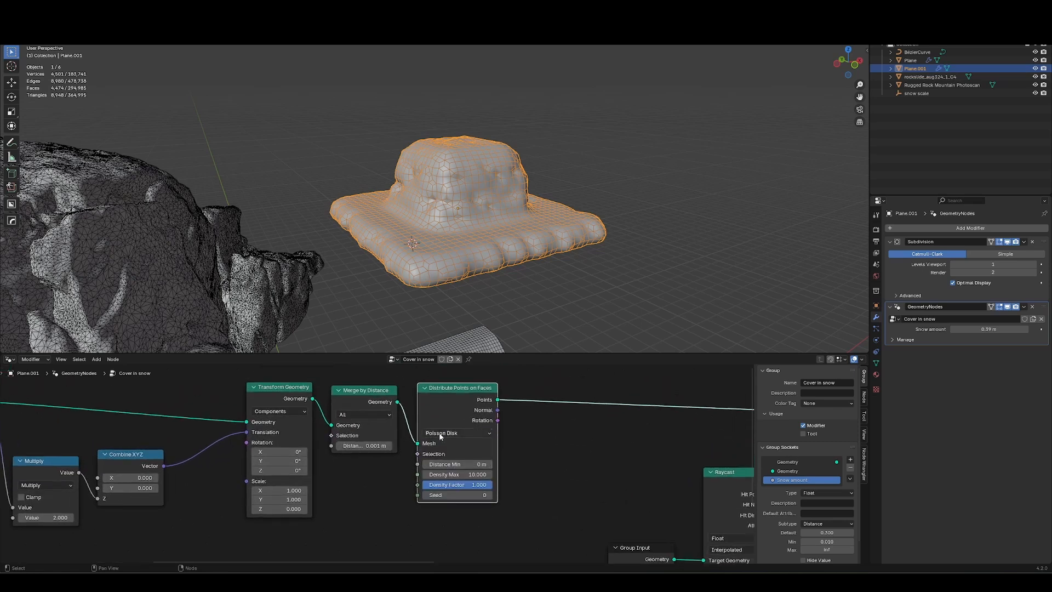
- Set the Poisson Disk distribution's Distance Min to 0.1 m and Density Max to 100
{"action": "left_click", "coordinate": [457, 464]}
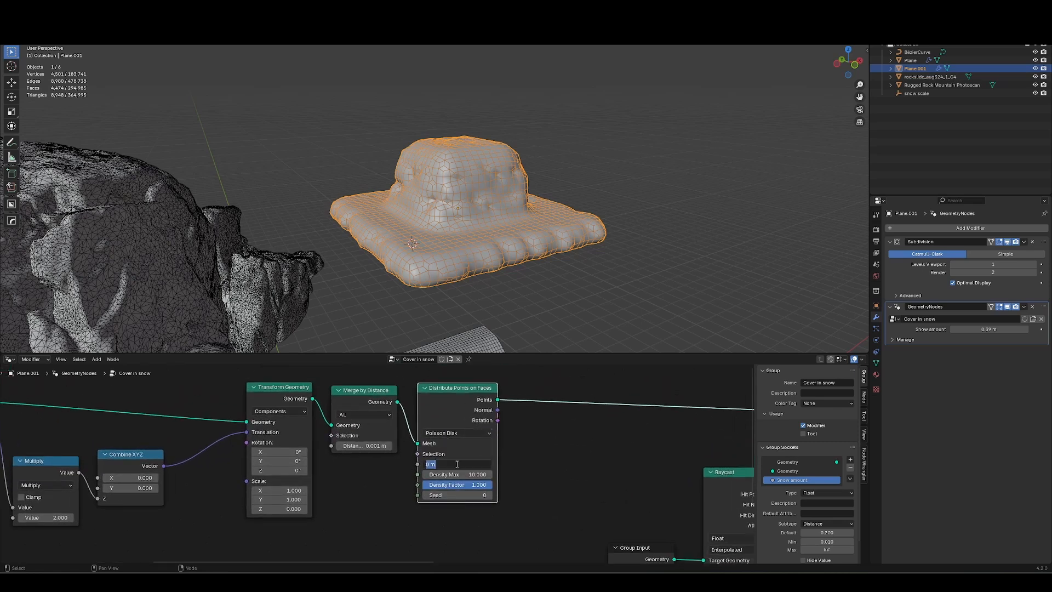
{"action": "type", "text": "0.1"}
{"action": "key", "text": "Tab"}
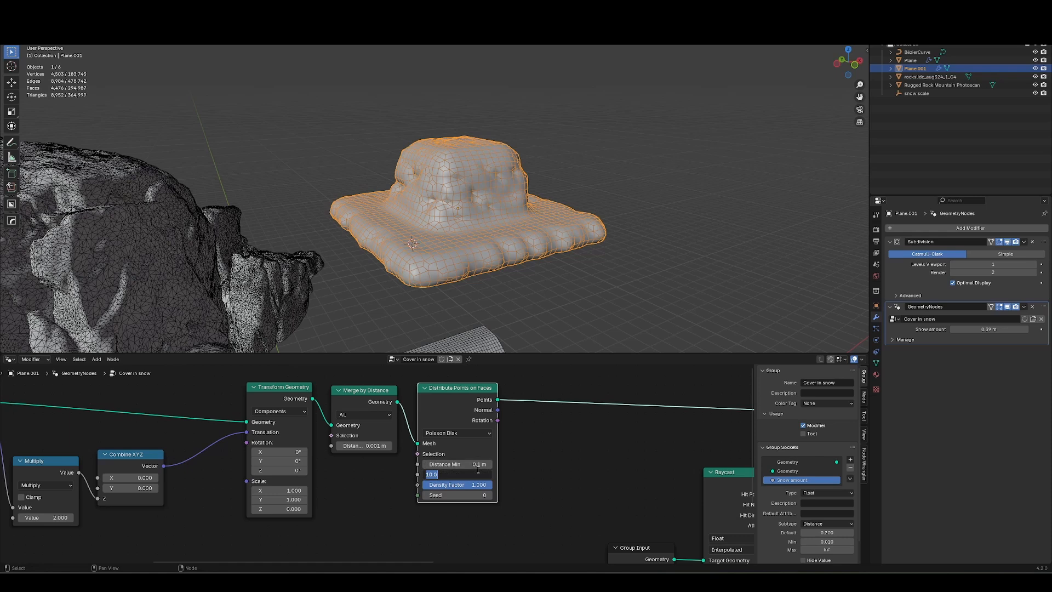
{"action": "type", "text": "100"}
{"action": "key", "text": "Return"}
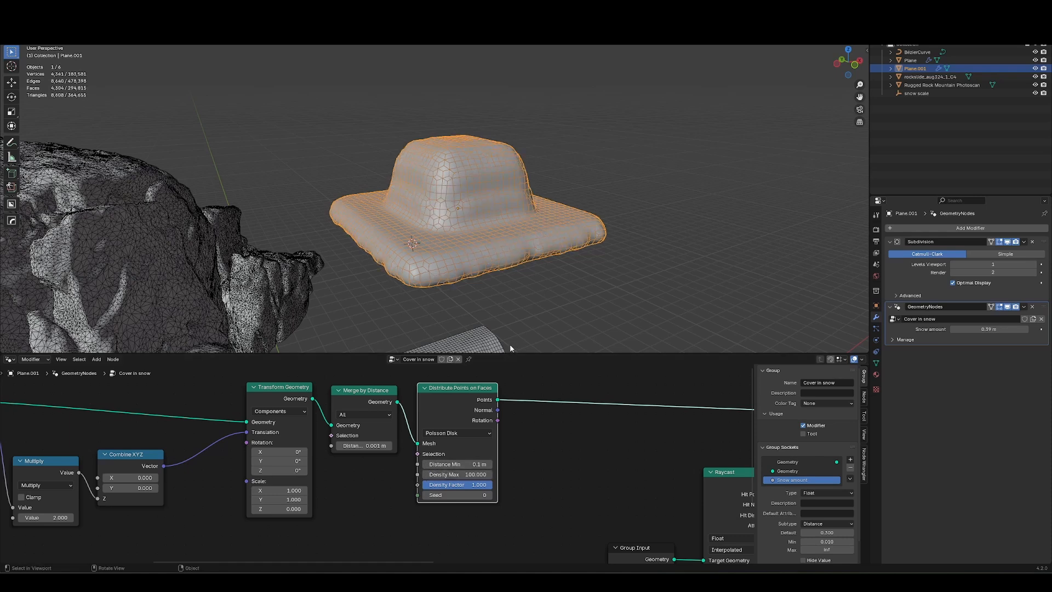
- Preview the Distribute Points on Faces output with a Viewer node and view the point plane from above
{"action": "left_click", "coordinate": [484, 391], "text": "ctrl+shift"}
{"action": "middle_click_drag", "start_coordinate": [530, 222], "coordinate": [534, 256]}
{"action": "middle_click_drag", "start_coordinate": [535, 256], "coordinate": [531, 232], "text": "ctrl"}
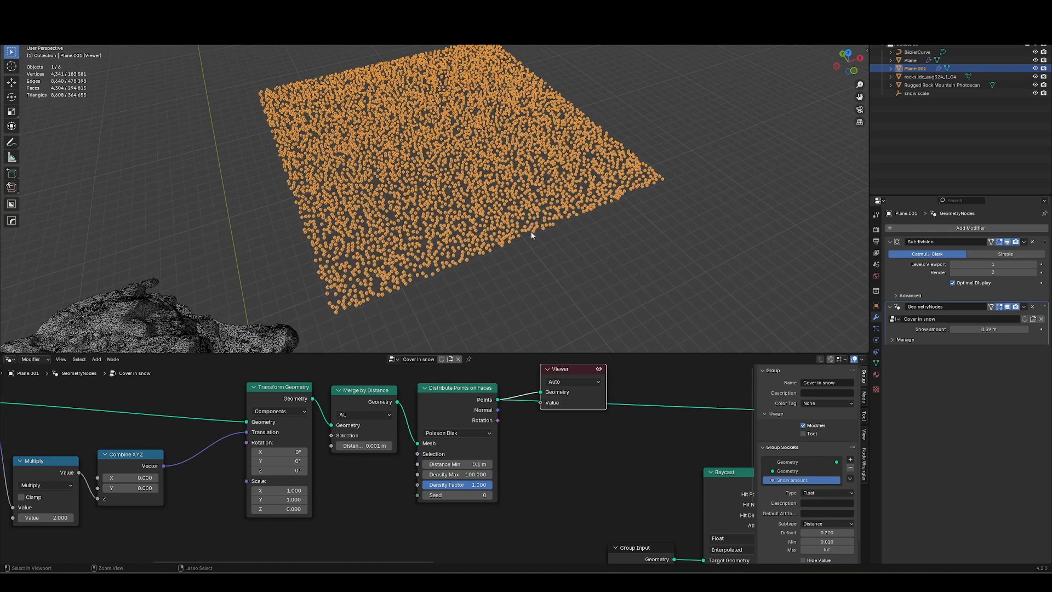
- Try a Density Max of 50, a Distance Min of 0 m, and a Density Max of 100 for the distributed points
{"action": "left_click", "coordinate": [464, 474]}
{"action": "type", "text": "50"}
{"action": "key", "text": "Return"}
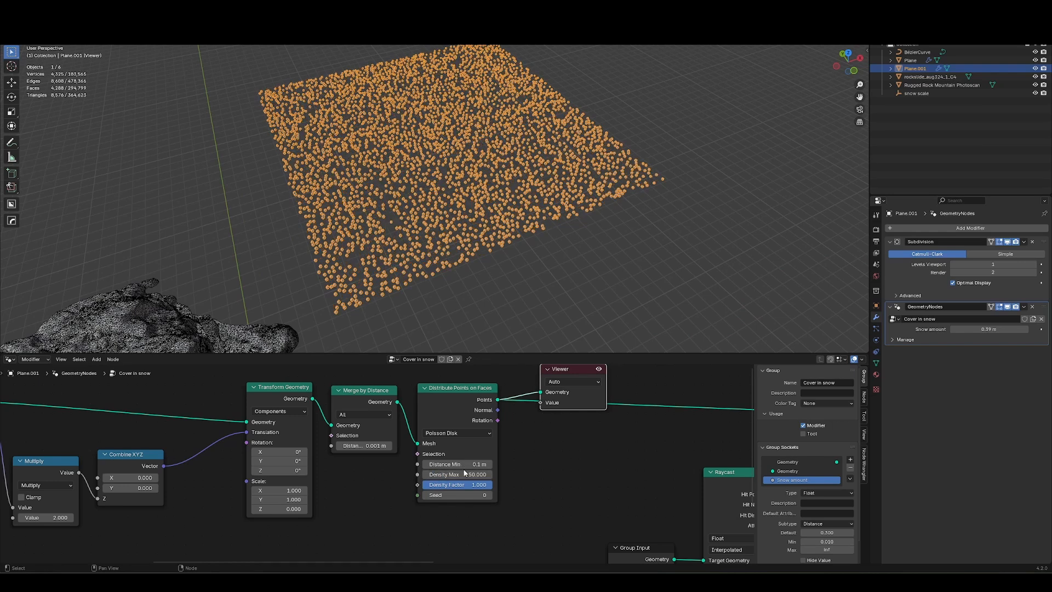
{"action": "left_click", "coordinate": [450, 464]}
{"action": "type", "text": "0"}
{"action": "key", "text": "Return"}
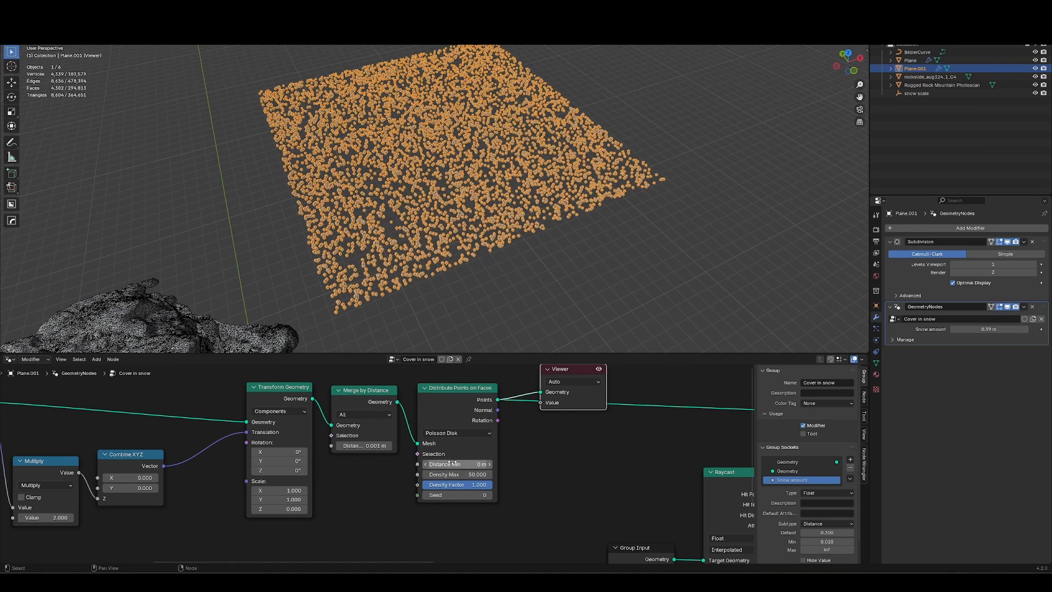
{"action": "left_click", "coordinate": [461, 474]}
{"action": "type", "text": "100"}
{"action": "key", "text": "Return"}
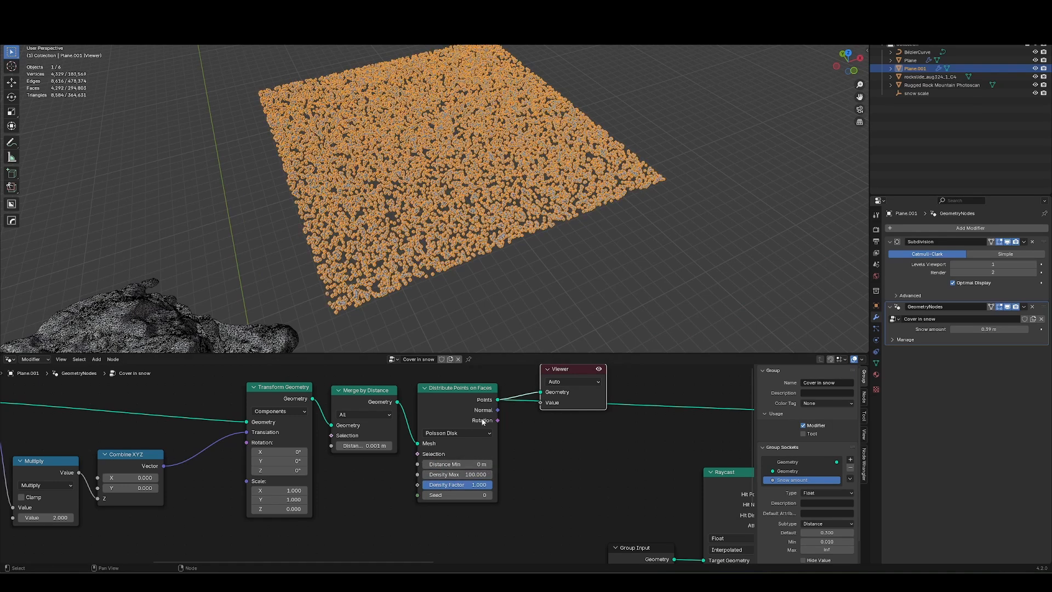
- Set the point distribution's Density Max to 500 and its Distance Min to 0.1 m
{"action": "left_click", "coordinate": [472, 475]}
{"action": "type", "text": "500"}
{"action": "key", "text": "Return"}
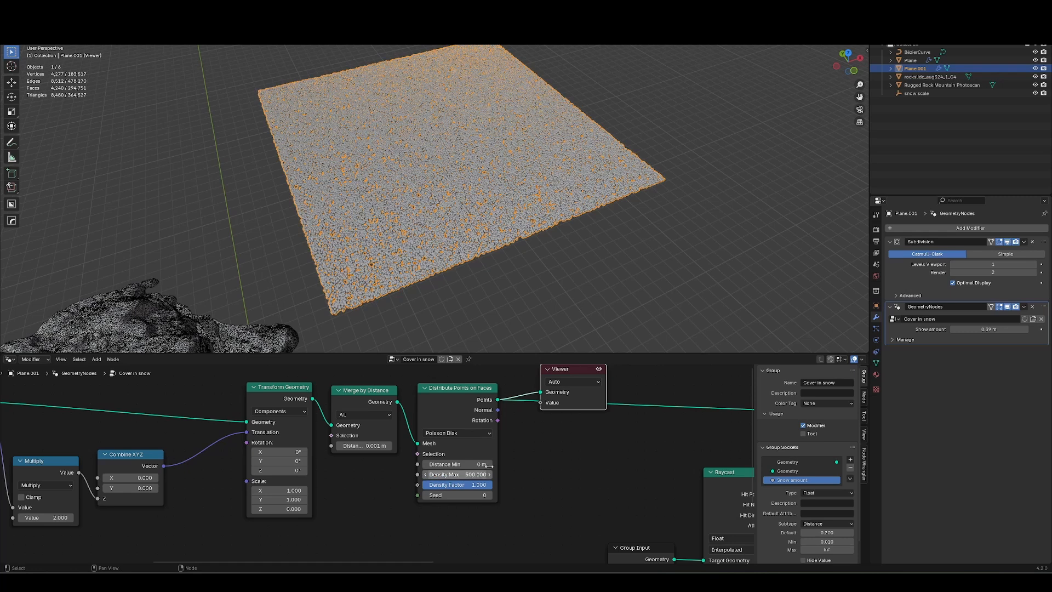
{"action": "scroll", "coordinate": [470, 176], "scroll_direction": "up", "scroll_amount": 2}
{"action": "left_click", "coordinate": [460, 464]}
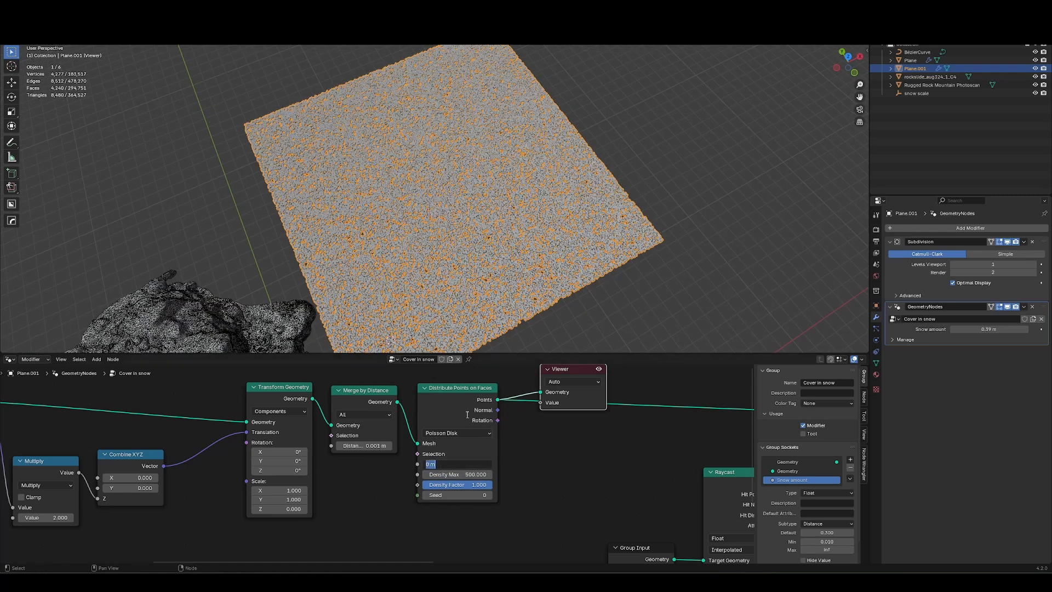
{"action": "type", "text": "0.1"}
{"action": "key", "text": "Return"}
{"action": "middle_click_drag", "start_coordinate": [498, 235], "coordinate": [509, 241]}
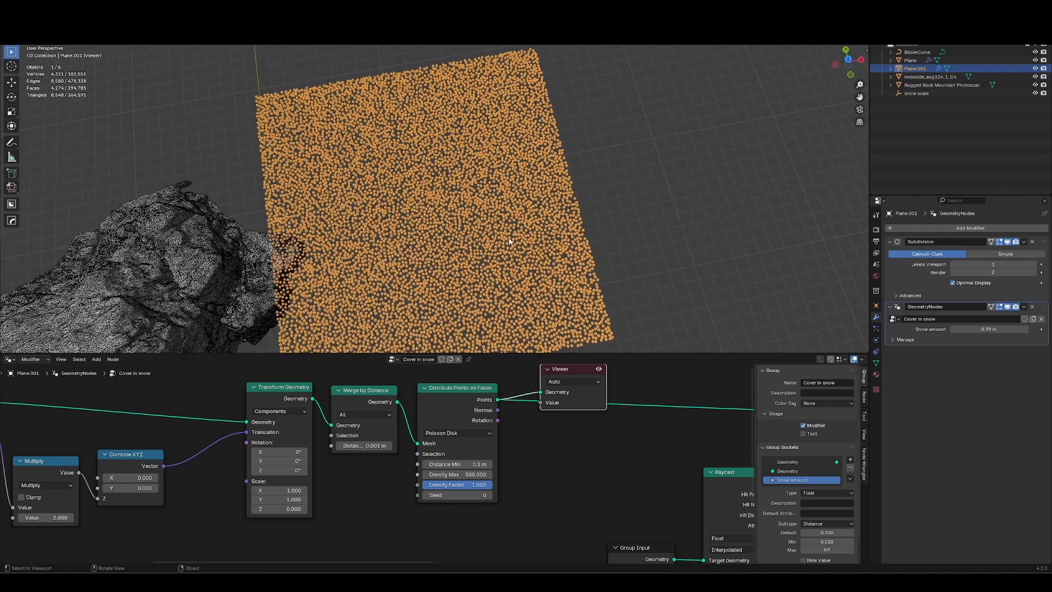
- Expose Distance Min as a group input of the modifier and rename it "Snow coverage"
{"action": "middle_click_drag", "start_coordinate": [470, 466], "coordinate": [533, 442]}
{"action": "scroll", "coordinate": [533, 442], "scroll_direction": "up", "scroll_amount": 1}
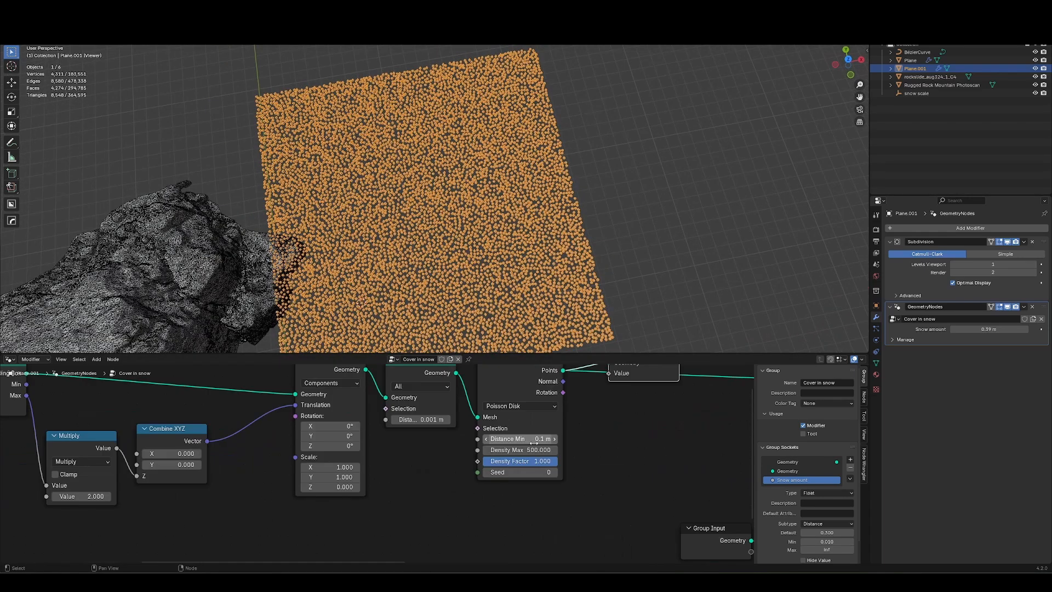
{"action": "left_click_drag", "start_coordinate": [477, 439], "coordinate": [427, 505]}
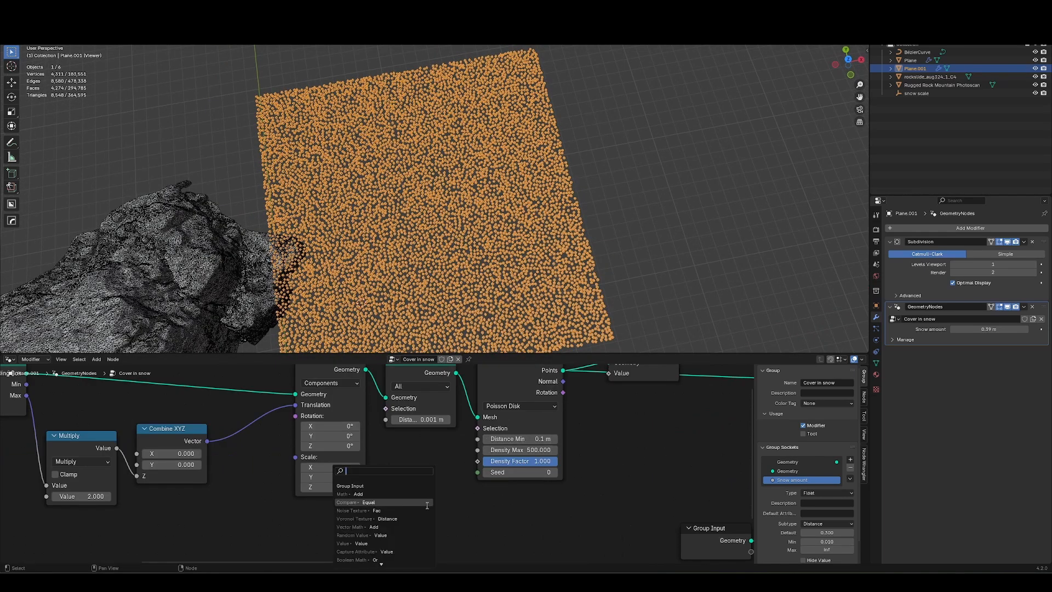
{"action": "left_click", "coordinate": [419, 485]}
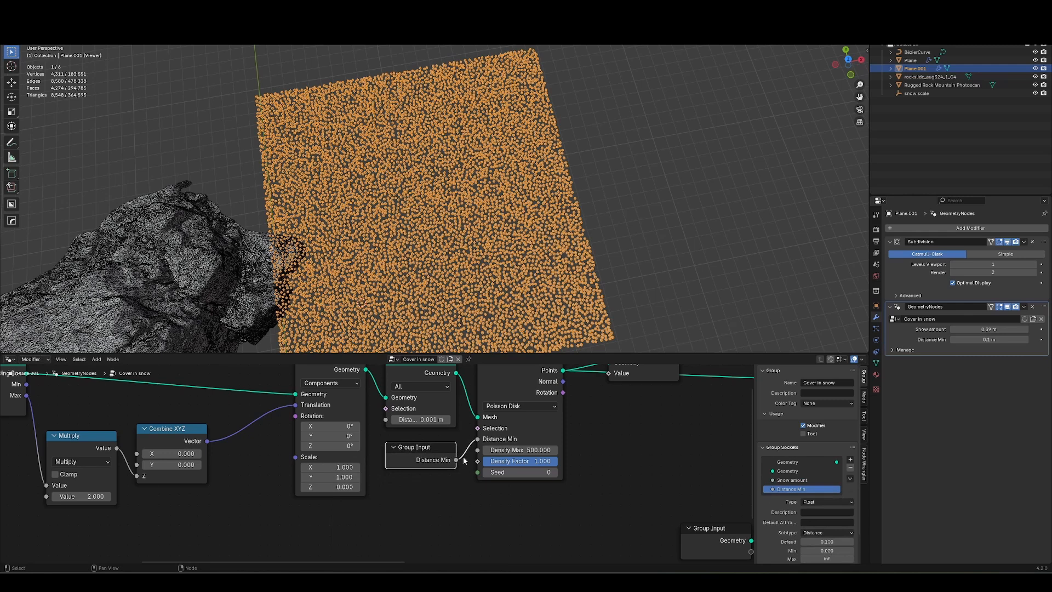
{"action": "double_click", "coordinate": [792, 488]}
{"action": "type", "text": "S"}
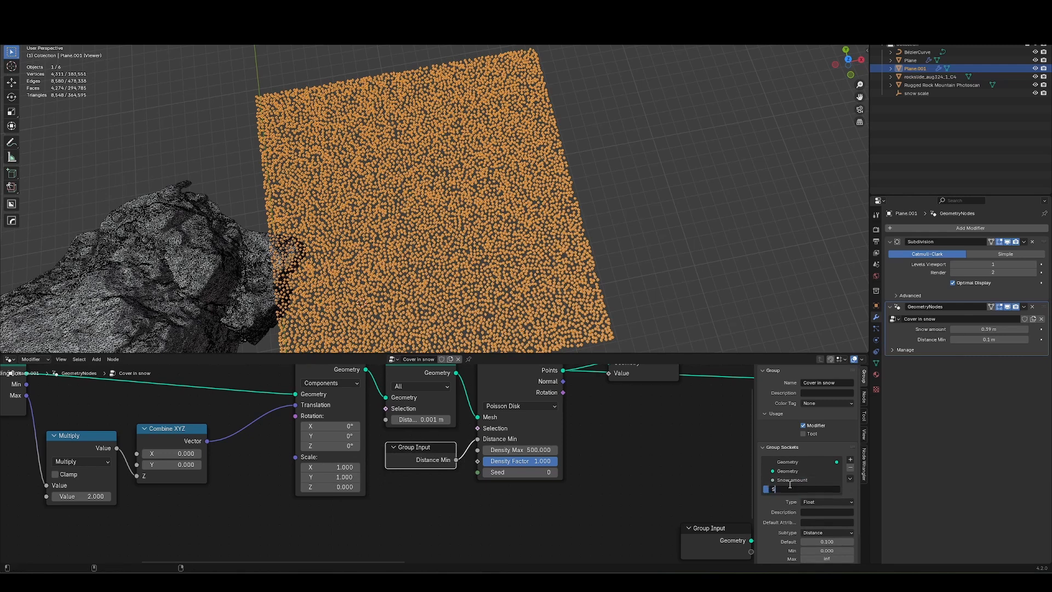
{"action": "type", "text": "now coverage"}
{"action": "key", "text": "Return"}
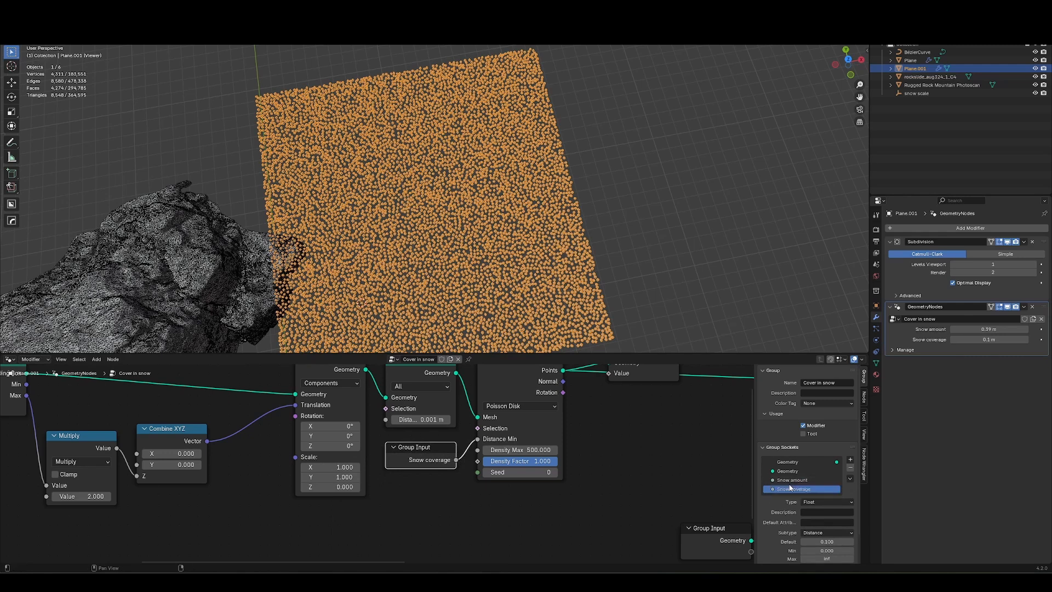
- Set the Snow coverage socket's minimum to 0.1 and test the limit by lowering the modifier's Snow coverage value
{"action": "left_click", "coordinate": [837, 551]}
{"action": "type", "text": "0.1"}
{"action": "key", "text": "Return"}
{"action": "left_click_drag", "start_coordinate": [986, 339], "coordinate": [913, 357]}
- Delete the Viewer node attached to the Distribute Points on Faces output
{"action": "middle_click_drag", "start_coordinate": [553, 236], "coordinate": [597, 245]}
{"action": "scroll", "coordinate": [677, 458], "scroll_direction": "down", "scroll_amount": 2}
{"action": "middle_click_drag", "start_coordinate": [677, 457], "coordinate": [449, 474]}
{"action": "scroll", "coordinate": [450, 474], "scroll_direction": "down", "scroll_amount": 3}
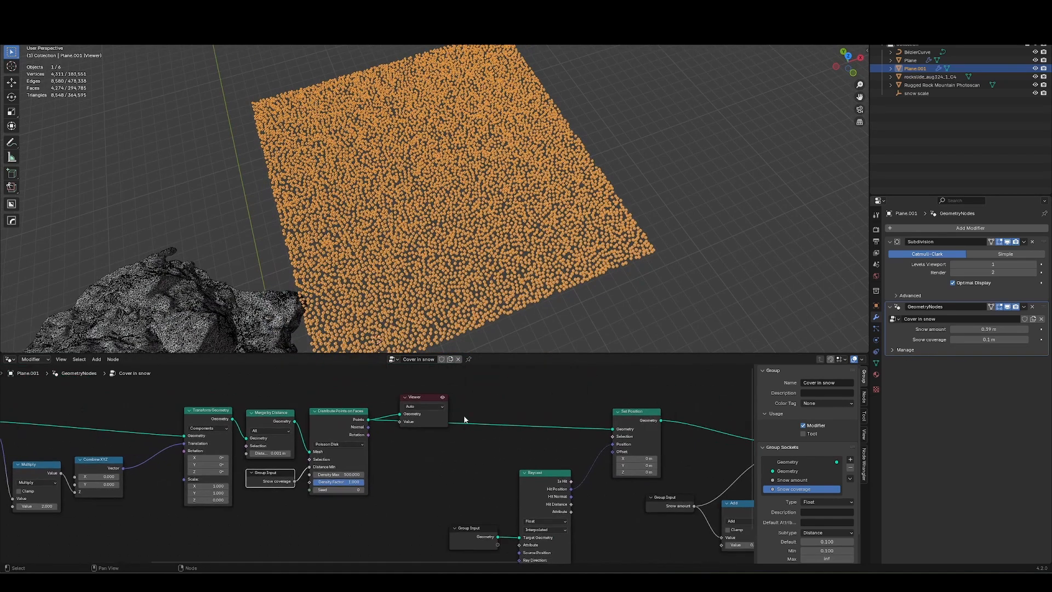
{"action": "left_click", "coordinate": [430, 404]}
{"action": "key", "text": "x"}
- Raise the modifier's Snow coverage value and set the Volume to Mesh node's Adaptivity to 0.64
{"action": "left_click_drag", "start_coordinate": [964, 339], "coordinate": [1024, 341]}
{"action": "middle_click_drag", "start_coordinate": [588, 286], "coordinate": [555, 253]}
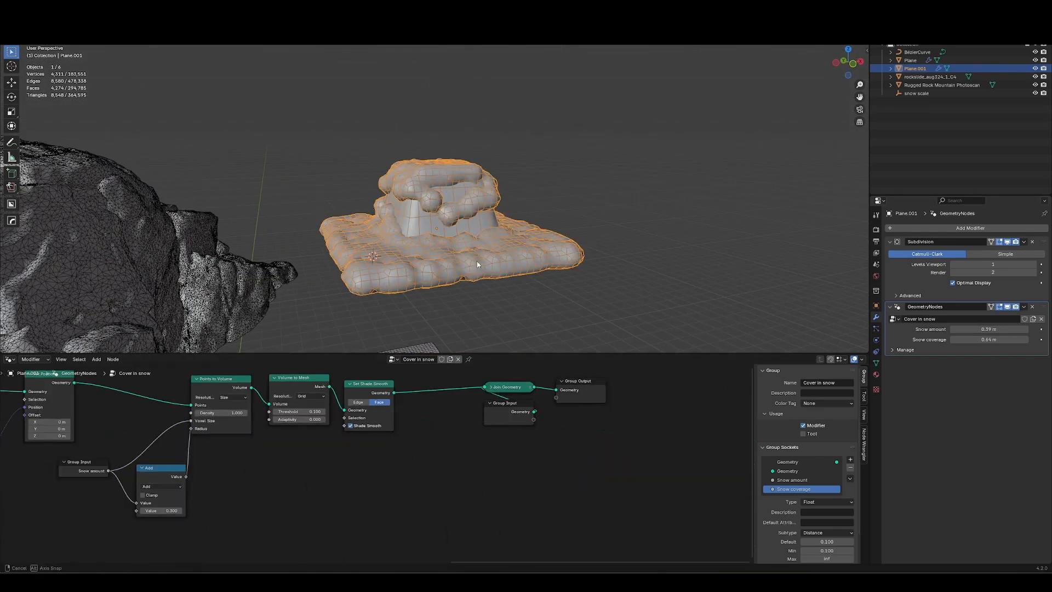
{"action": "scroll", "coordinate": [477, 261], "scroll_direction": "up", "scroll_amount": 5}
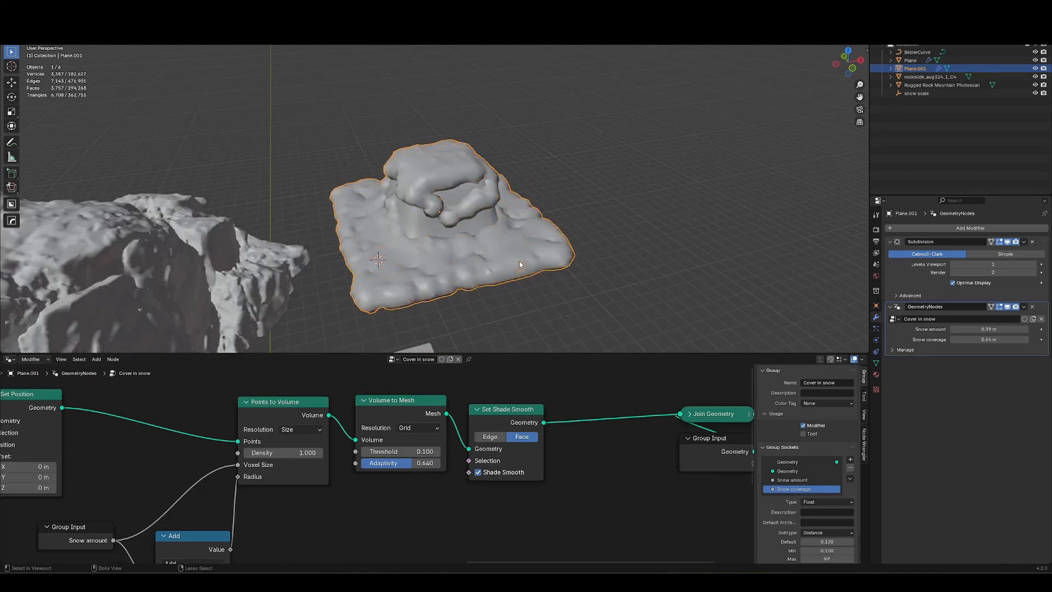
- Apply the rotation and scale of the Rugged Rock Mountain Photoscan object
{"action": "middle_click_drag", "start_coordinate": [517, 266], "coordinate": [451, 231]}
{"action": "left_click", "coordinate": [451, 230]}
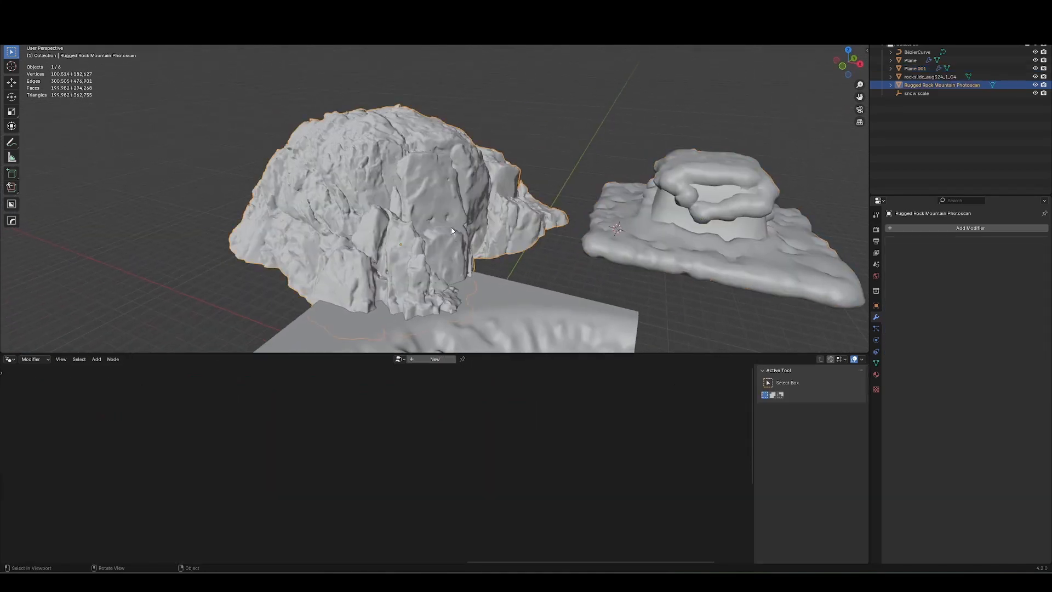
{"action": "key", "text": "ctrl+a"}
{"action": "left_click", "coordinate": [436, 245]}
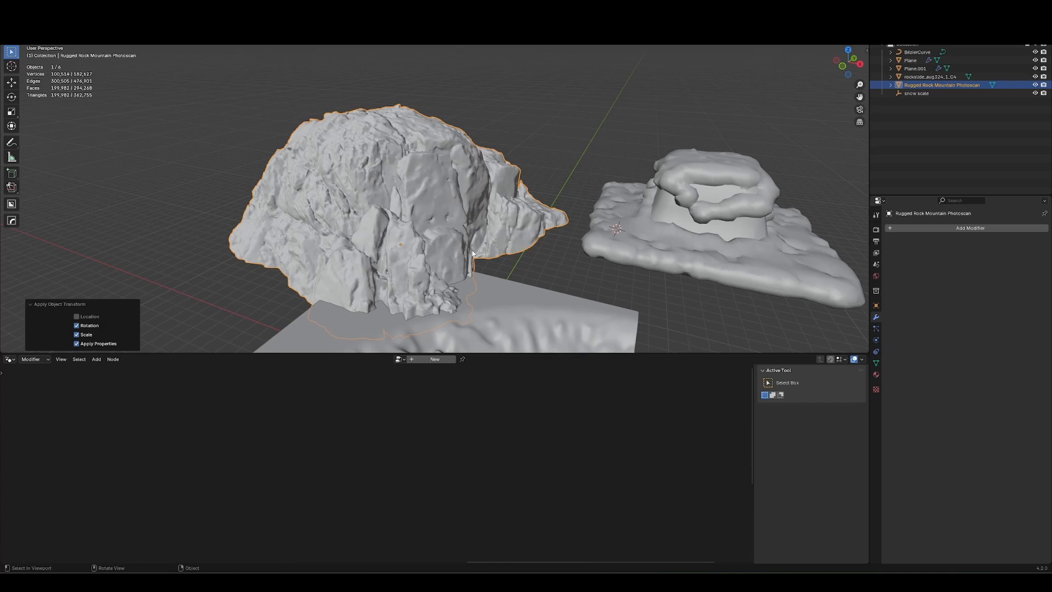
- Add the "Cover in snow" modifier to the rock mountain and view the snow from the side
{"action": "key", "text": "F3"}
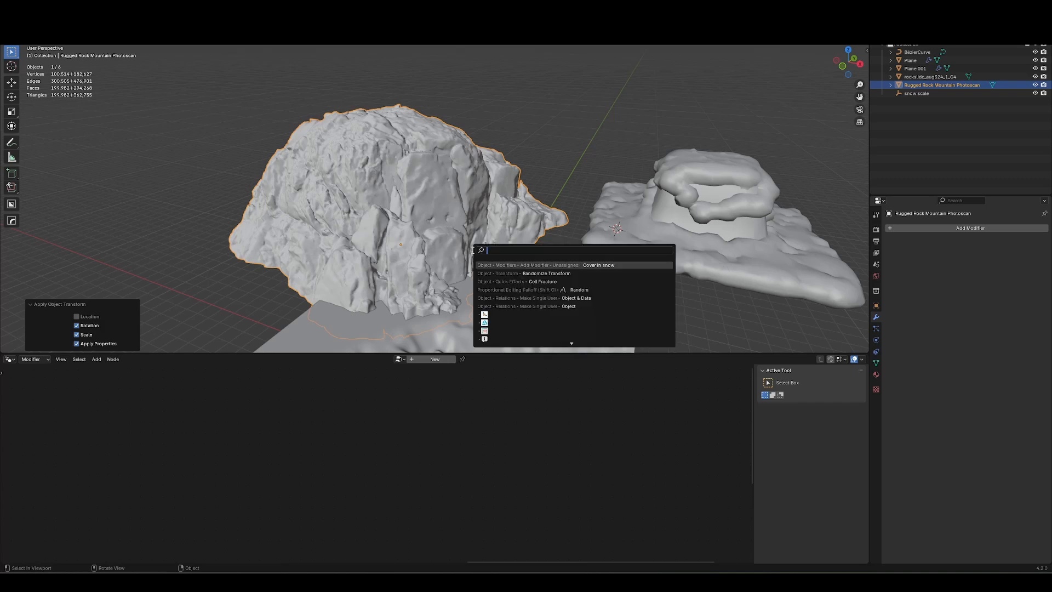
{"action": "type", "text": "cover in snow"}
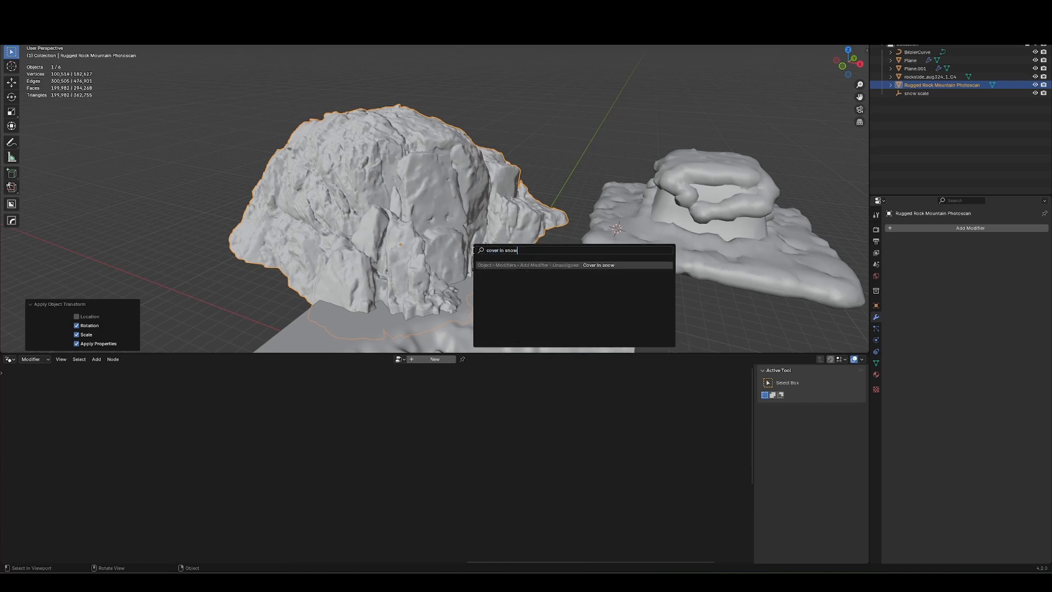
{"action": "key", "text": "Return"}
{"action": "middle_click_drag", "start_coordinate": [472, 253], "coordinate": [577, 177]}
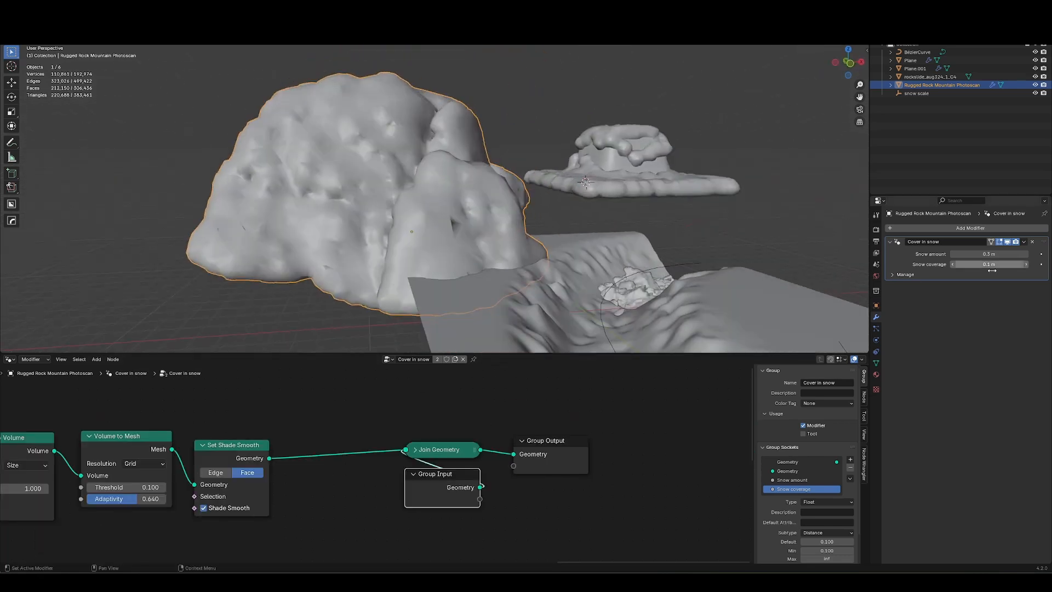
- Try low and high Snow amount values on the rock mountain, and set Snow amount to 0.1 m
{"action": "left_click_drag", "start_coordinate": [969, 254], "coordinate": [946, 264]}
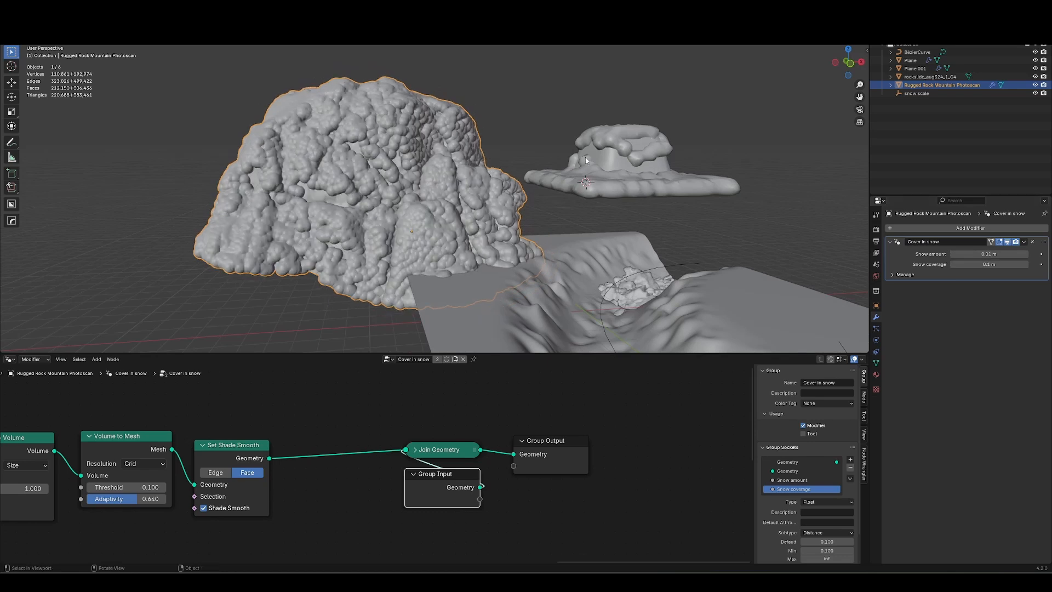
{"action": "left_click", "coordinate": [1003, 253]}
{"action": "key", "text": "Return"}
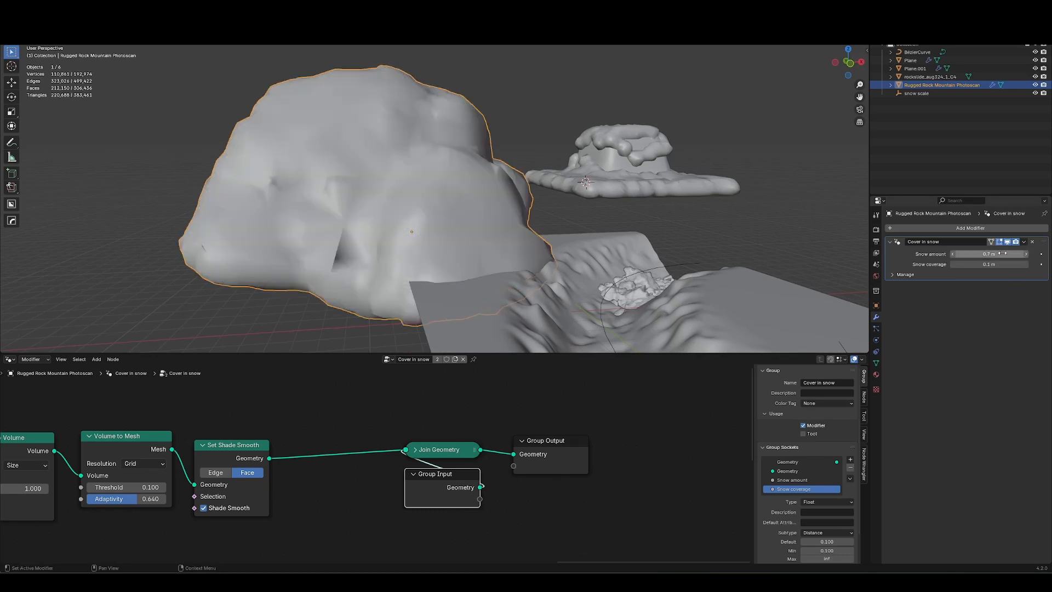
{"action": "left_click", "coordinate": [1003, 253]}
{"action": "type", "text": ".1"}
{"action": "key", "text": "Return"}
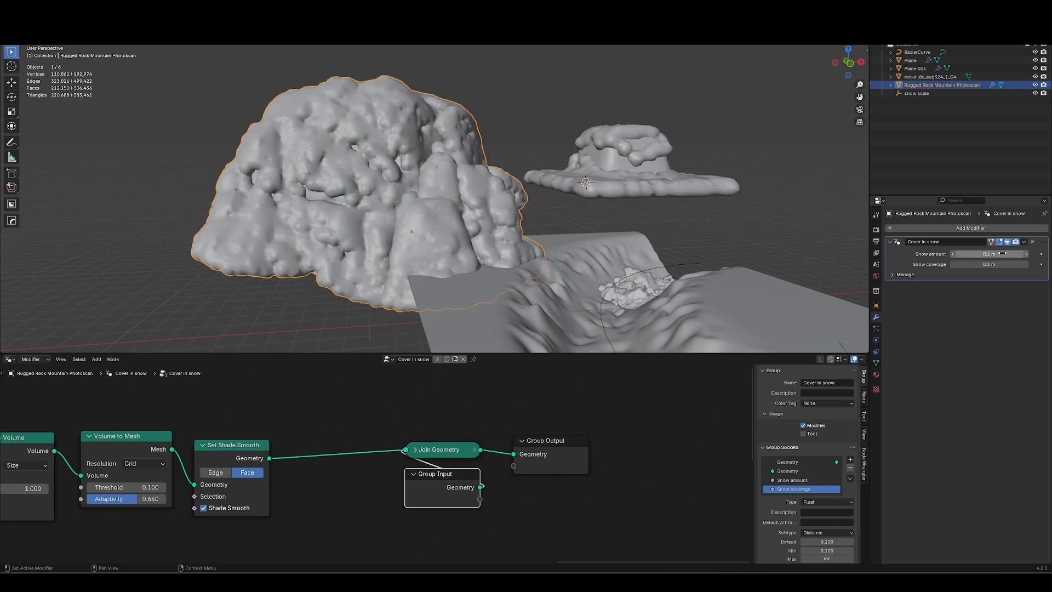
- Set the minimum of the Snow amount group socket to 0.1
{"action": "left_click", "coordinate": [808, 480]}
{"action": "left_click", "coordinate": [838, 550]}
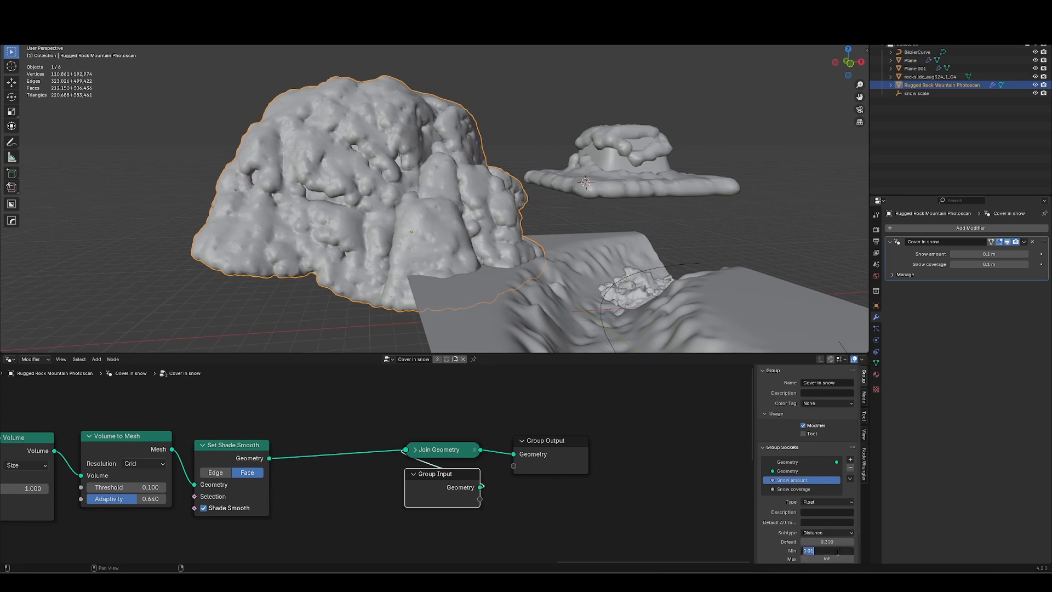
{"action": "type", "text": ".1"}
{"action": "key", "text": "Return"}
- Move the Join Geometry, Group Input and Group Output nodes away from Set Shade Smooth to make room for more nodes
{"action": "mouse_move", "coordinate": [343, 482]}
{"action": "middle_mouse_down"}
{"action": "mouse_move", "coordinate": [515, 455]}
{"action": "mouse_move", "coordinate": [346, 475]}
{"action": "middle_mouse_up"}
{"action": "left_click_drag", "start_coordinate": [597, 422], "coordinate": [300, 488]}
{"action": "key", "text": "g"}
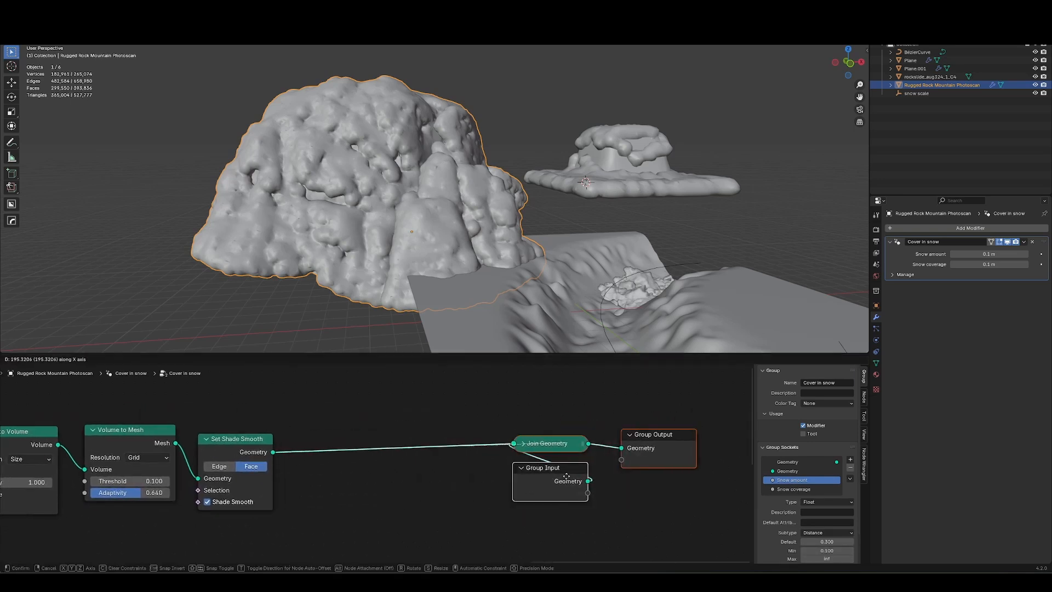
{"action": "left_click", "coordinate": [542, 488]}
{"action": "scroll", "coordinate": [542, 488], "scroll_direction": "down", "scroll_amount": 4}
{"action": "middle_click_drag", "start_coordinate": [542, 488], "coordinate": [451, 464]}
{"action": "left_click", "coordinate": [403, 478]}
{"action": "middle_click_drag", "start_coordinate": [418, 196], "coordinate": [392, 139]}
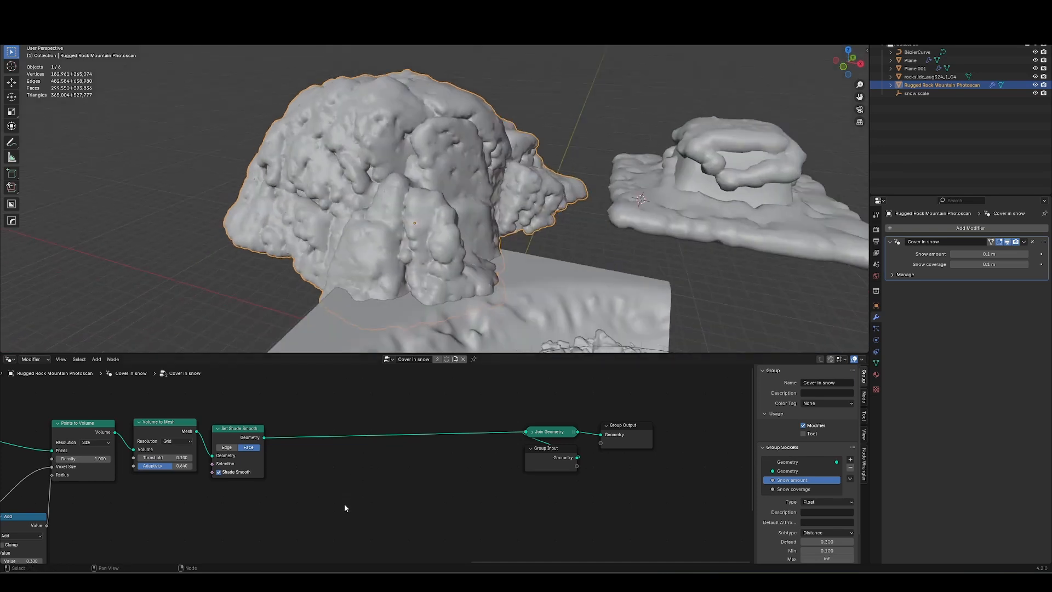
- Try inserting a Set Position node between Set Shade Smooth and Join Geometry
{"action": "key", "text": "shift+a"}
{"action": "mouse_move", "coordinate": [345, 518]}
{"action": "type", "text": "set pos"}
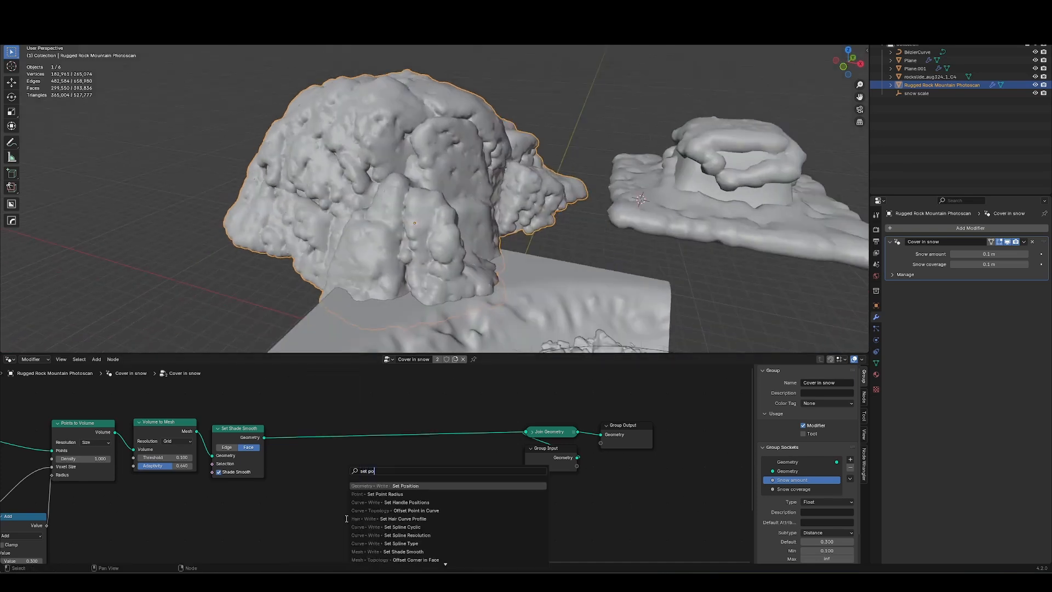
{"action": "key", "text": "Return"}
{"action": "left_click", "coordinate": [429, 419]}
- Try feeding a Position node through a Blur Attribute node into Set Position's Position input
{"action": "key", "text": "shift+a"}
{"action": "type", "text": "positon"}
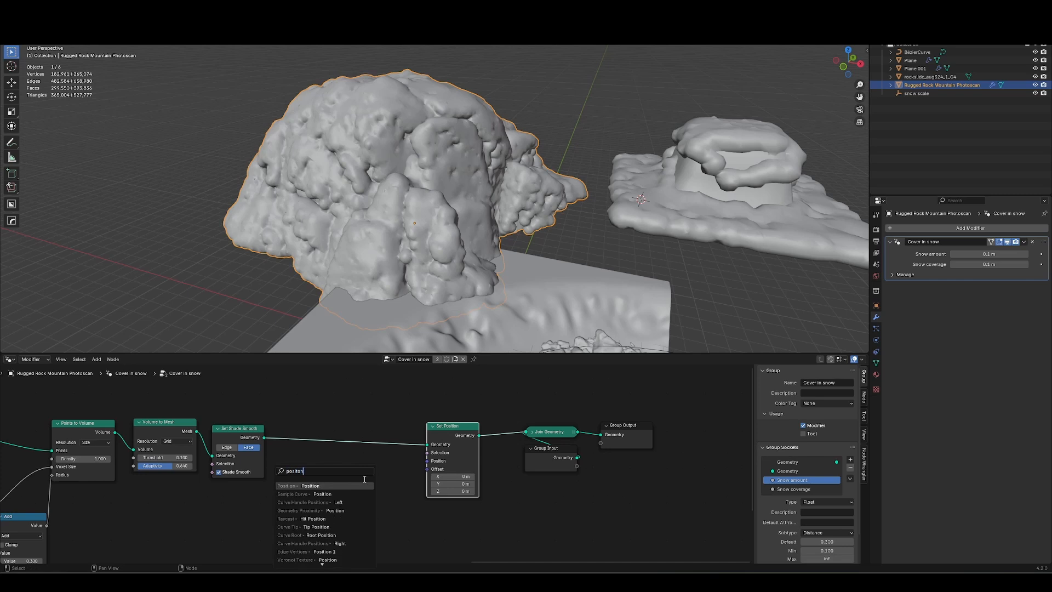
{"action": "key", "text": "Return"}
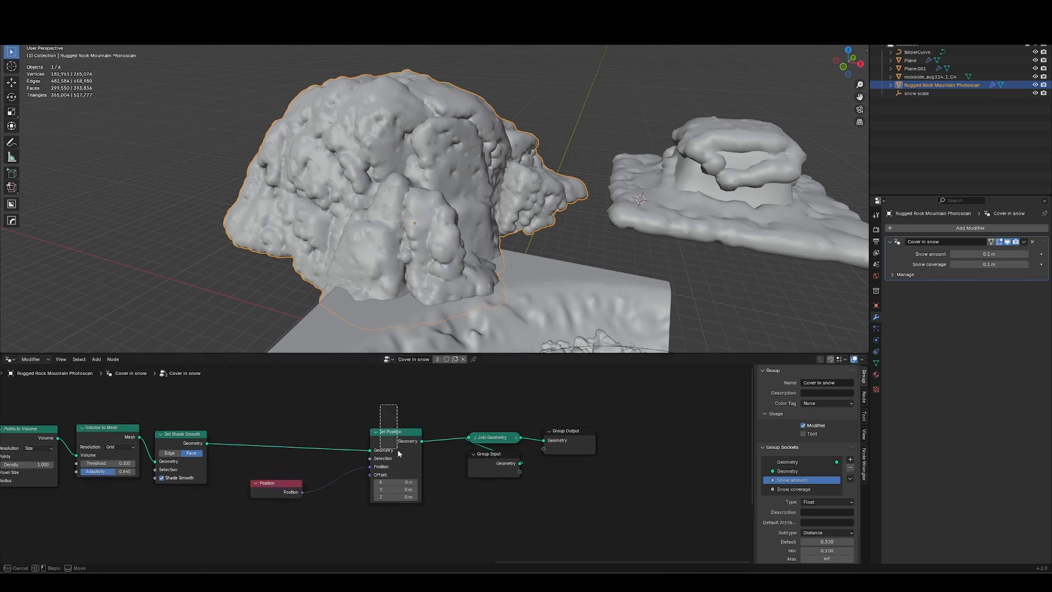
{"action": "left_click", "coordinate": [427, 446]}
{"action": "key", "text": "shift+a"}
{"action": "type", "text": "blur"}
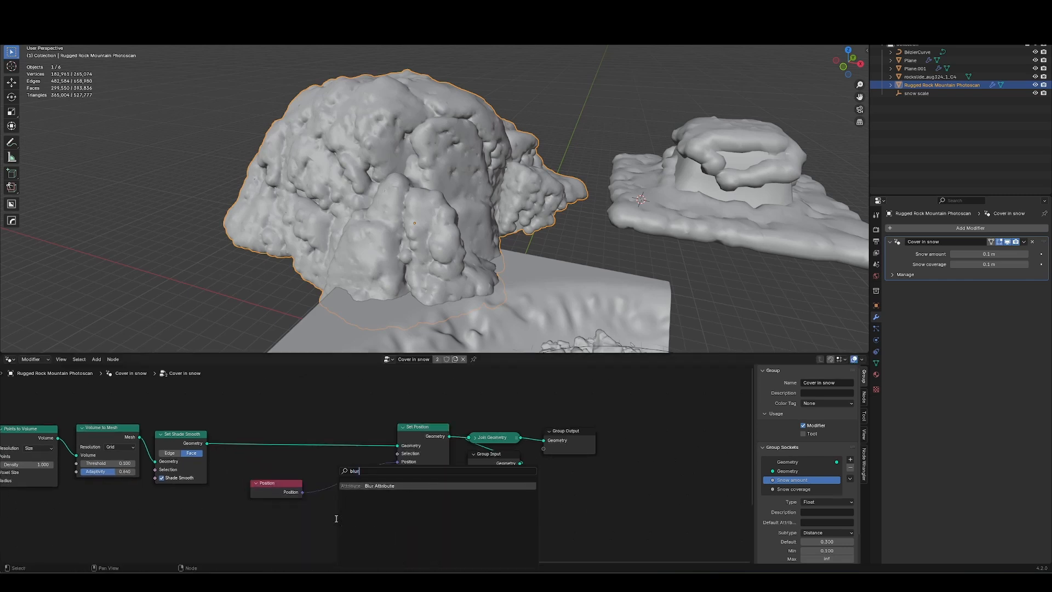
{"action": "key", "text": "Return"}
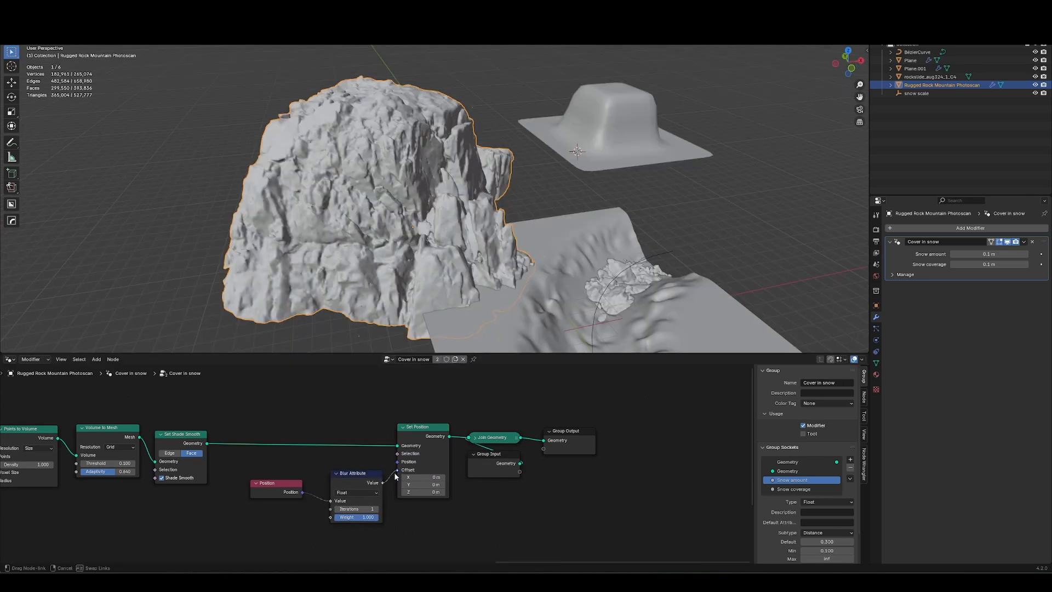
{"action": "left_click", "coordinate": [396, 478]}
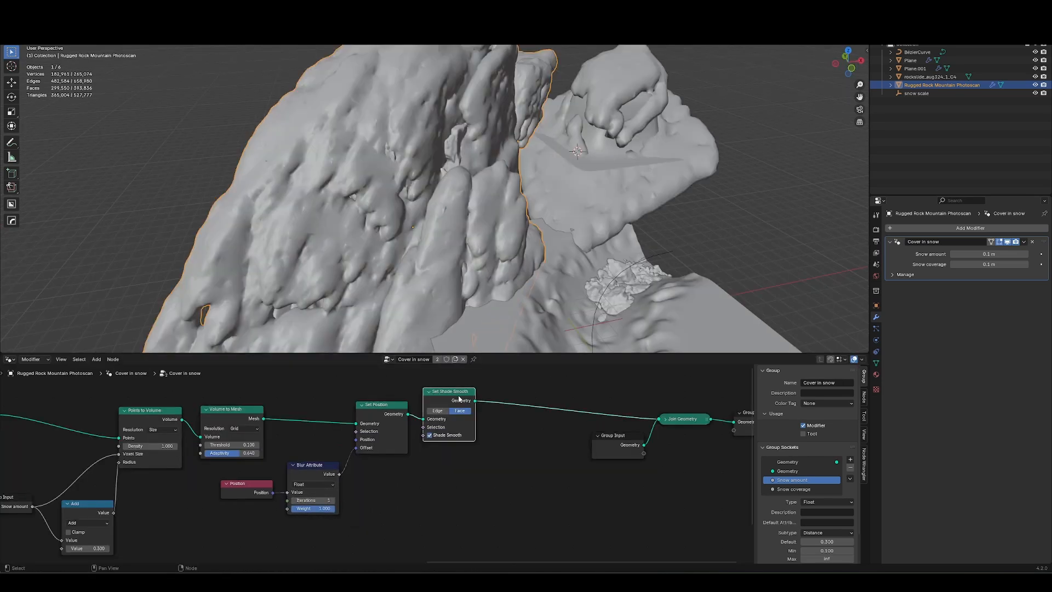
- Compare the snow with the nodes muted and unmuted, and try the Vector data type on Blur Attribute
{"action": "key", "text": "m"}
{"action": "key", "text": "m"}
{"action": "left_click", "coordinate": [313, 484]}
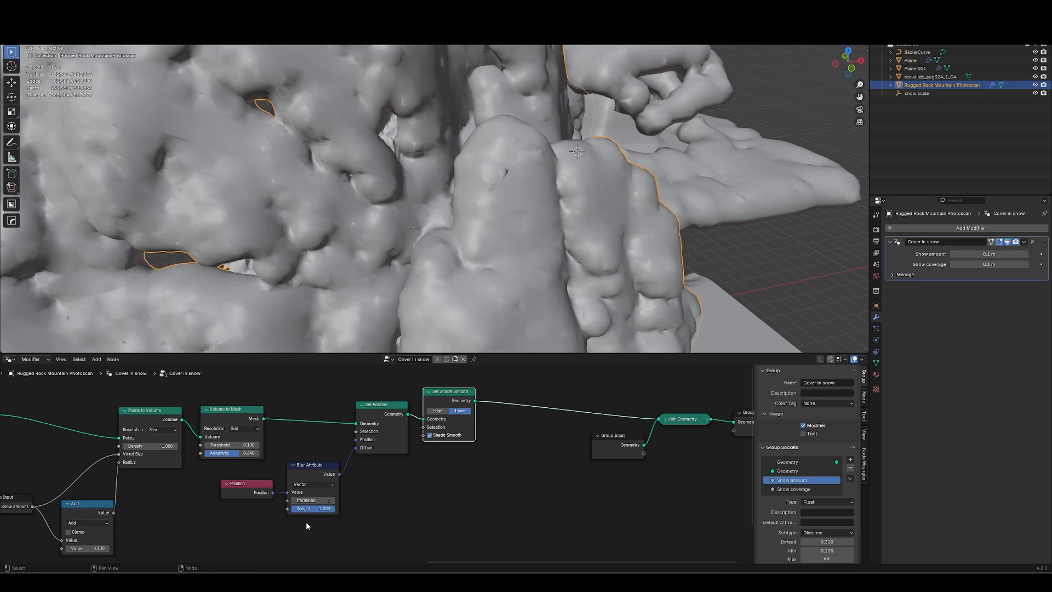
{"action": "left_click", "coordinate": [305, 520]}
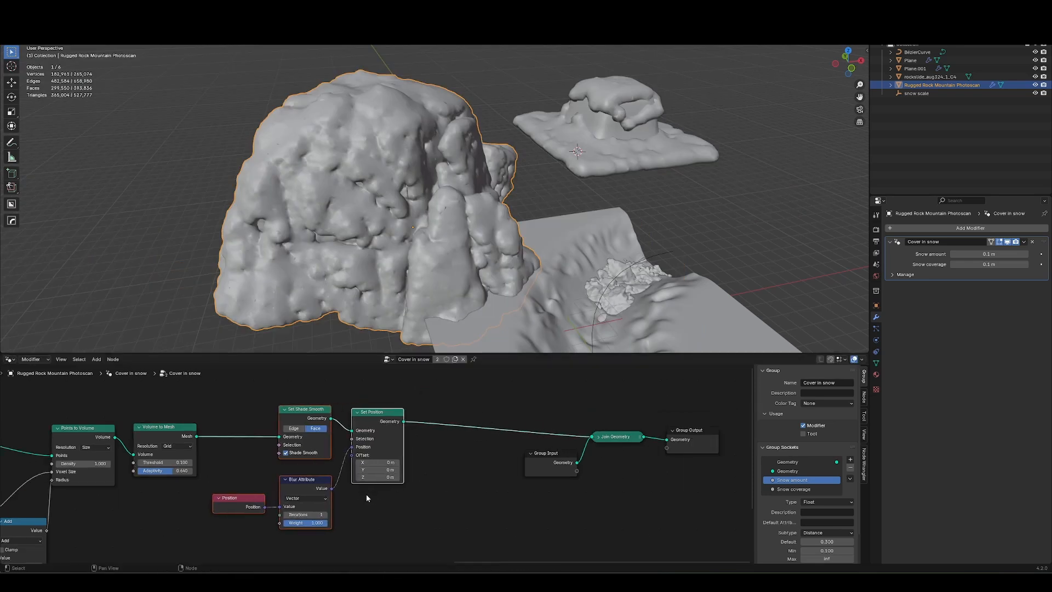
- Toggle the blur nodes' effect for comparison, and delete the Set Position, Blur Attribute and Position nodes
{"action": "key", "text": "m"}
{"action": "key", "text": "m"}
{"action": "key", "text": "ctrl+x"}
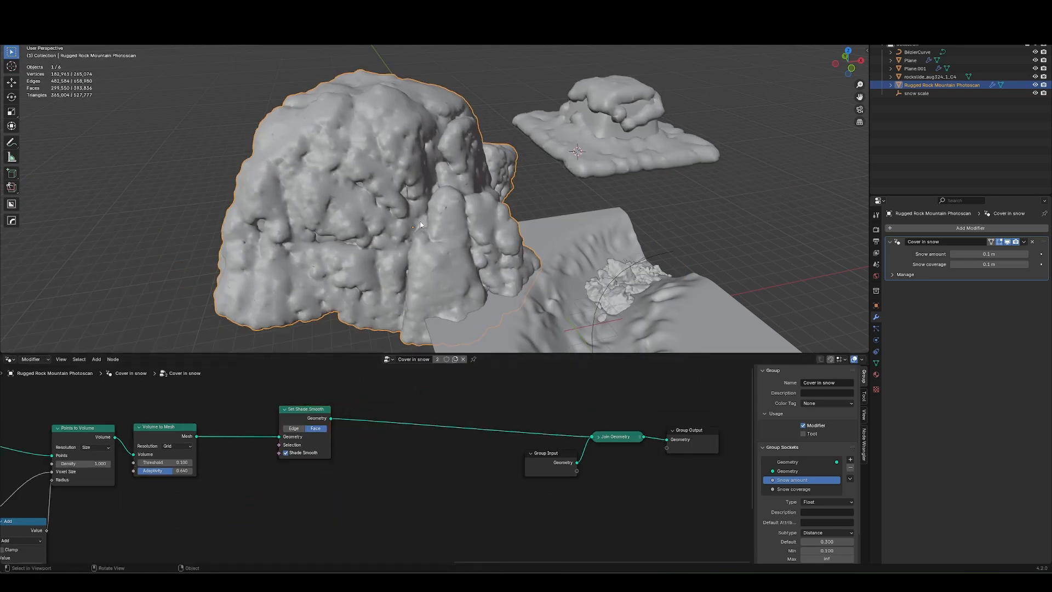
{"action": "middle_click_drag", "start_coordinate": [420, 225], "coordinate": [414, 277]}
{"action": "scroll", "coordinate": [414, 252], "scroll_direction": "up", "scroll_amount": 1}
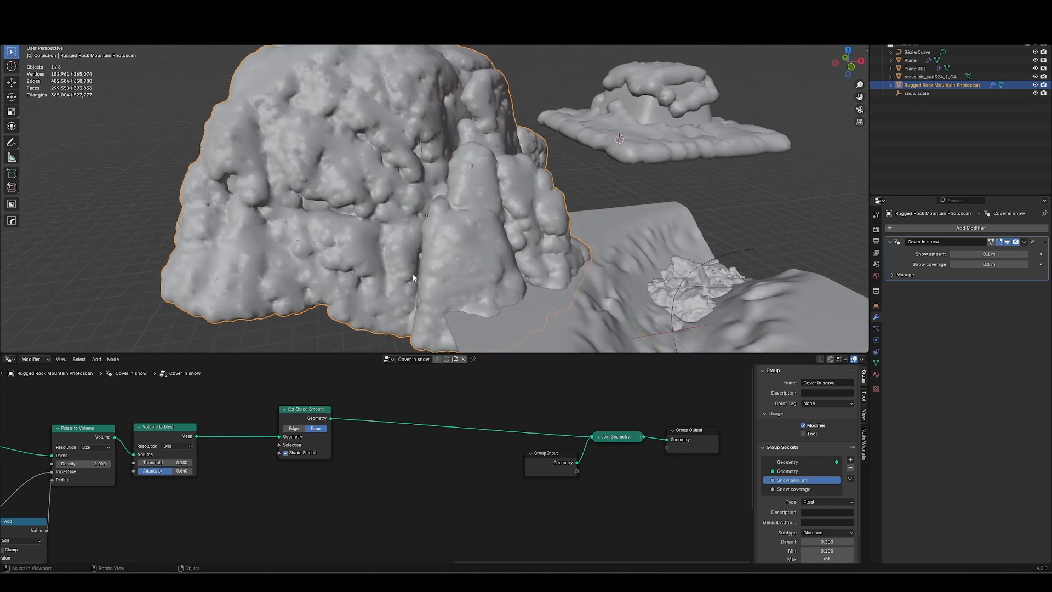
- Insert a Set Position node on the link between Set Shade Smooth and Join Geometry
{"action": "key", "text": "shift+a"}
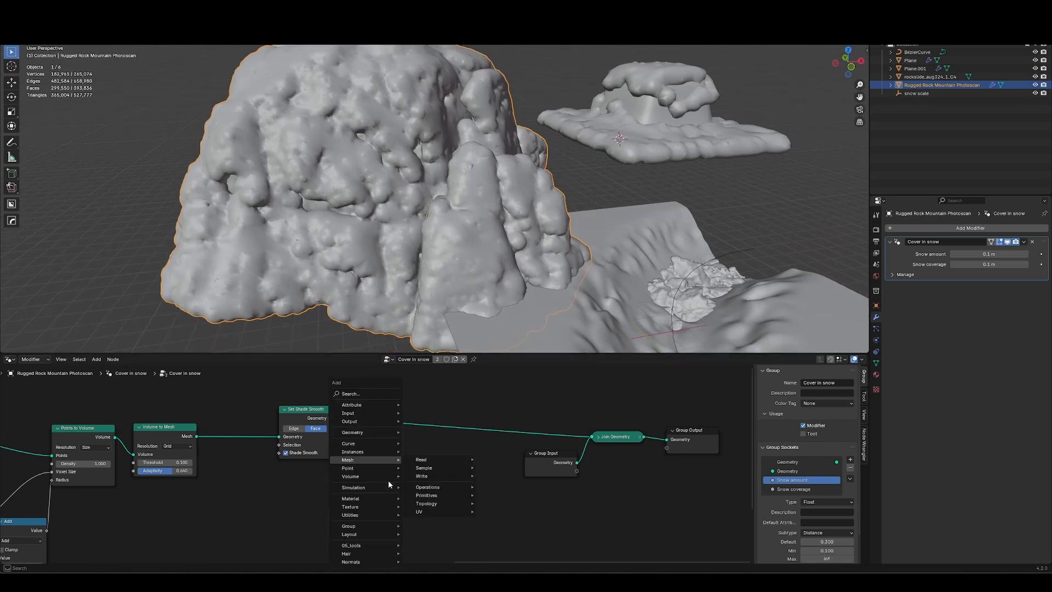
{"action": "type", "text": "set pos"}
{"action": "key", "text": "Return"}
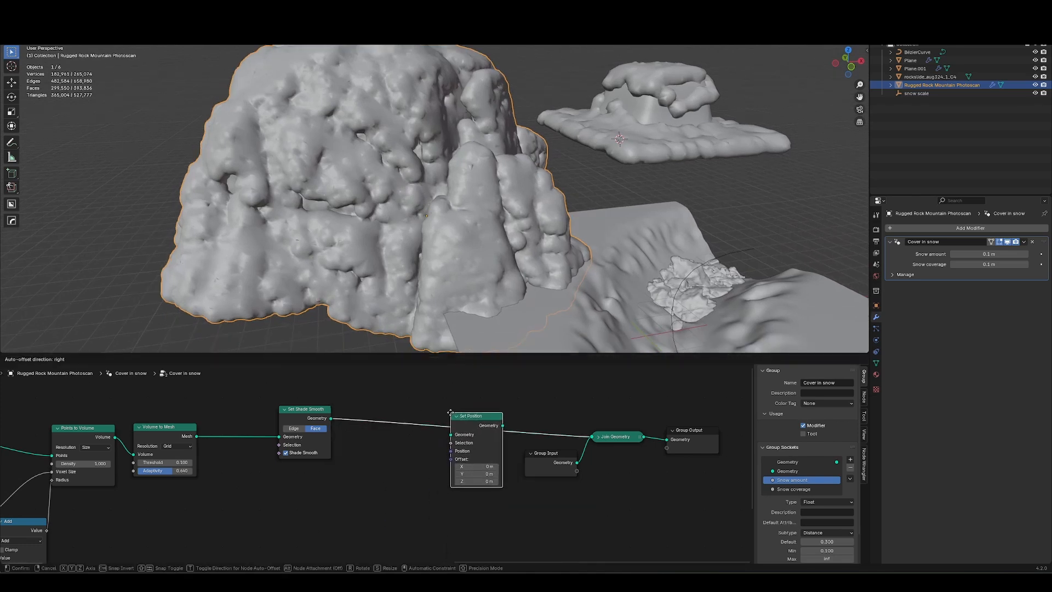
{"action": "left_click", "coordinate": [450, 412]}
- Add a Position node and connect it through a Blur Attribute node to Set Position's Position input
{"action": "left_click", "coordinate": [337, 491]}
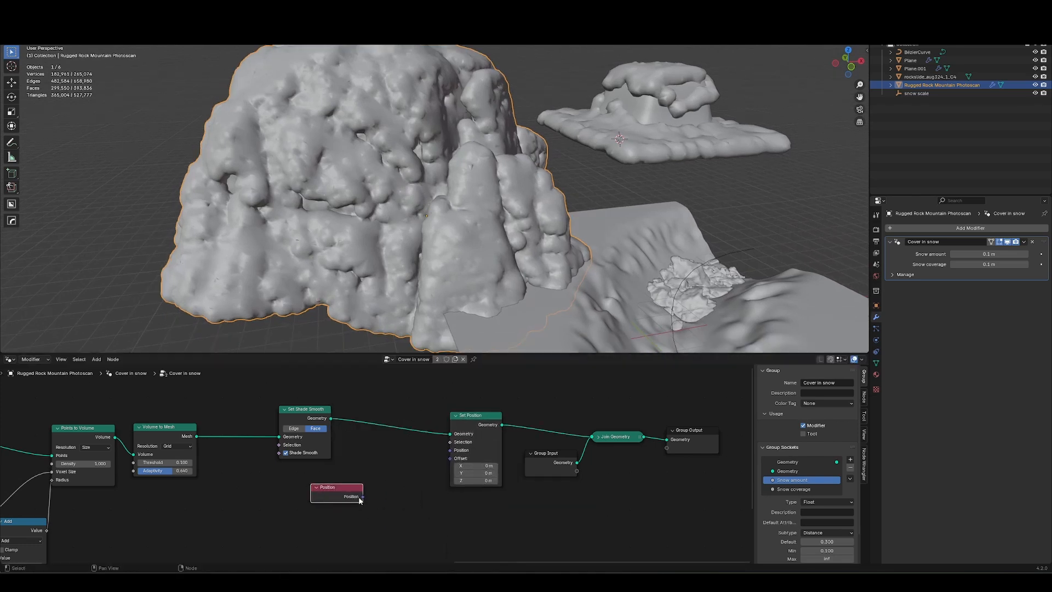
{"action": "left_click_drag", "start_coordinate": [363, 496], "coordinate": [444, 465]}
{"action": "key", "text": "shift+a"}
{"action": "type", "text": "blur"}
{"action": "key", "text": "Return"}
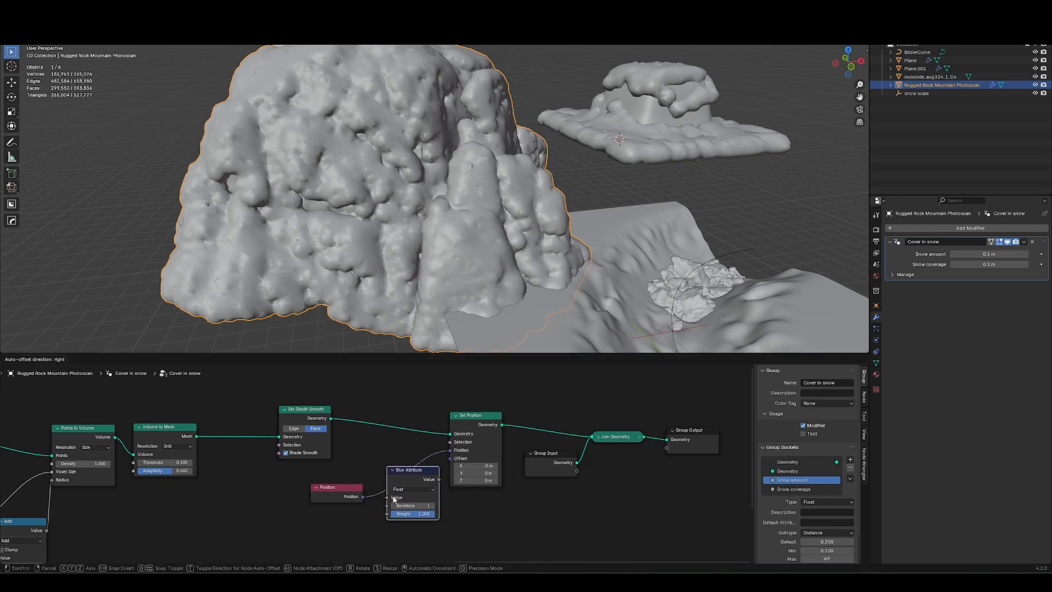
{"action": "left_click", "coordinate": [394, 471]}
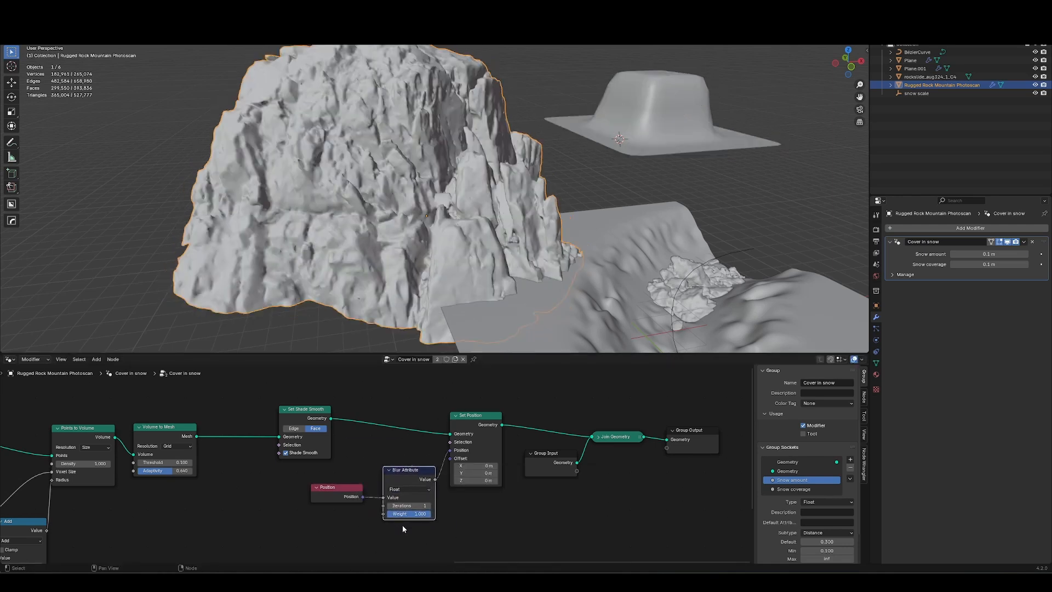
- Set the Blur Attribute node to the Vector data type with 30 iterations and inspect the smoothed snow
{"action": "left_click", "coordinate": [409, 488]}
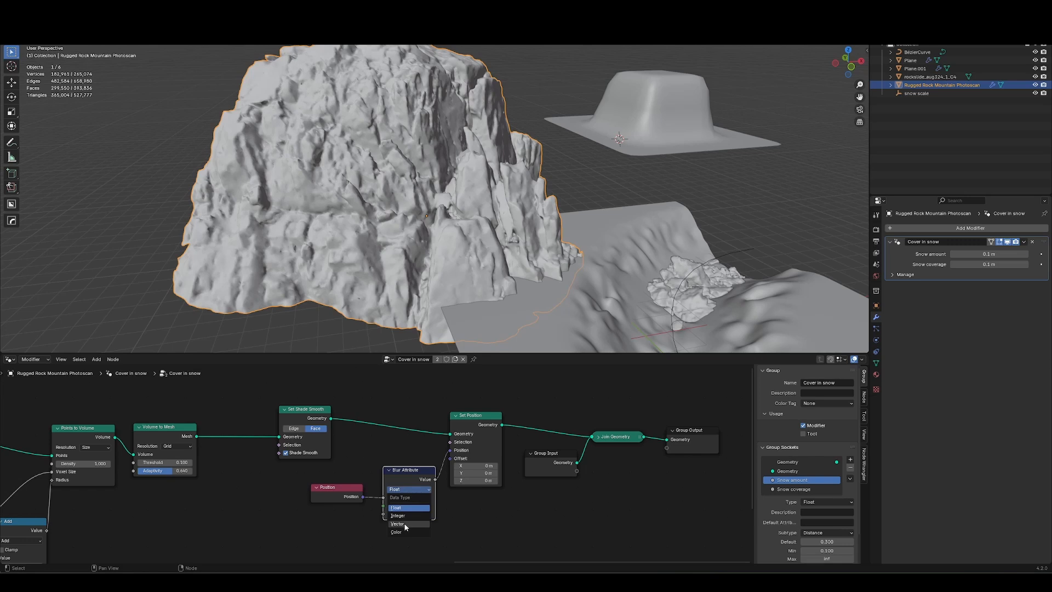
{"action": "left_click", "coordinate": [405, 524]}
{"action": "left_click", "coordinate": [407, 504]}
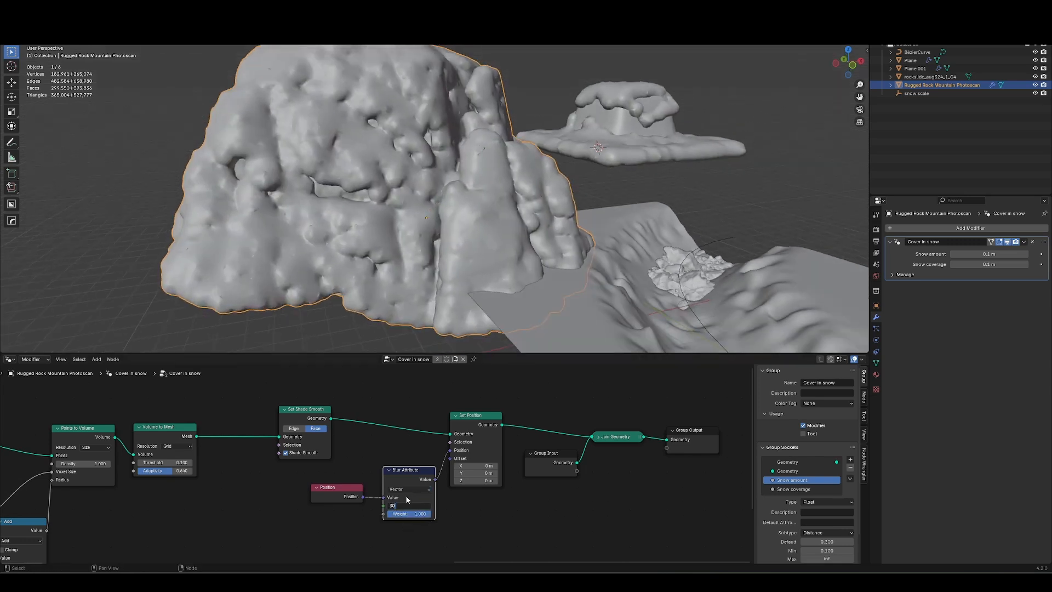
{"action": "type", "text": "30"}
{"action": "key", "text": "Return"}
{"action": "middle_click_drag", "start_coordinate": [417, 204], "coordinate": [453, 252]}
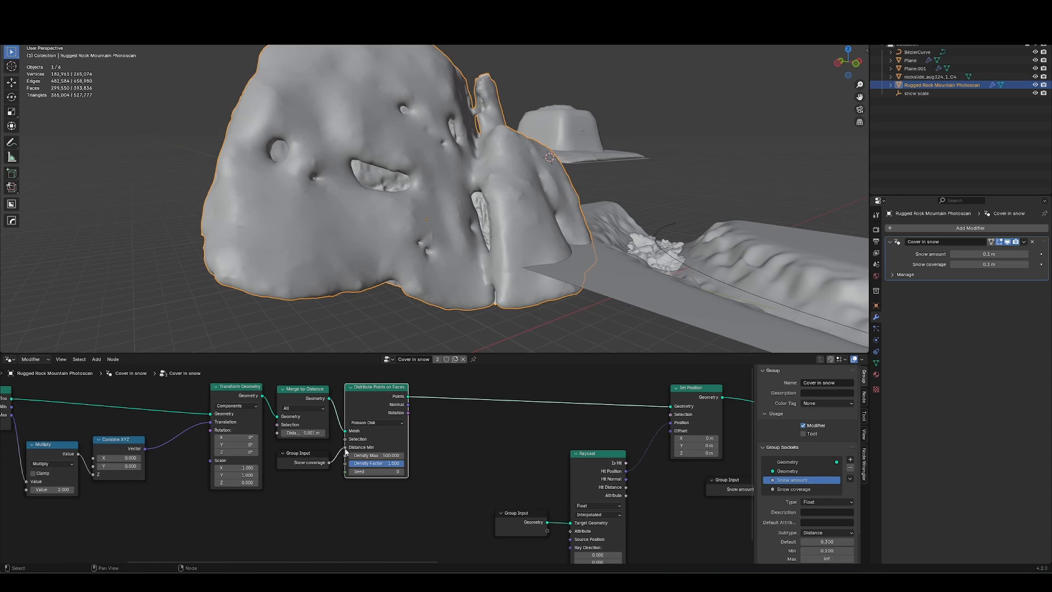
- Reconnect the Snow coverage input from Distance Min to Density Factor on Distribute Points on Faces, and raise Snow coverage
{"action": "mouse_move", "coordinate": [346, 448]}
{"action": "left_mouse_down"}
{"action": "mouse_move", "coordinate": [334, 498]}
{"action": "mouse_move", "coordinate": [383, 502]}
{"action": "mouse_move", "coordinate": [345, 464]}
{"action": "left_mouse_up"}
{"action": "middle_click_drag", "start_coordinate": [417, 241], "coordinate": [445, 257]}
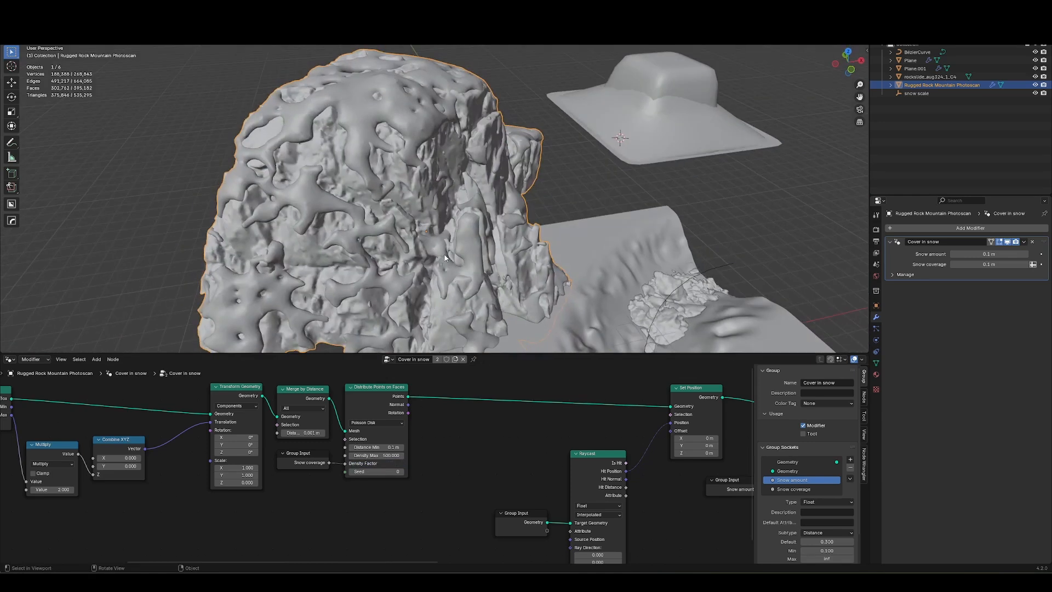
{"action": "left_click_drag", "start_coordinate": [987, 264], "coordinate": [997, 269]}
- Set the Blur Attribute node to 100 iterations
{"action": "middle_click_drag", "start_coordinate": [666, 515], "coordinate": [252, 461]}
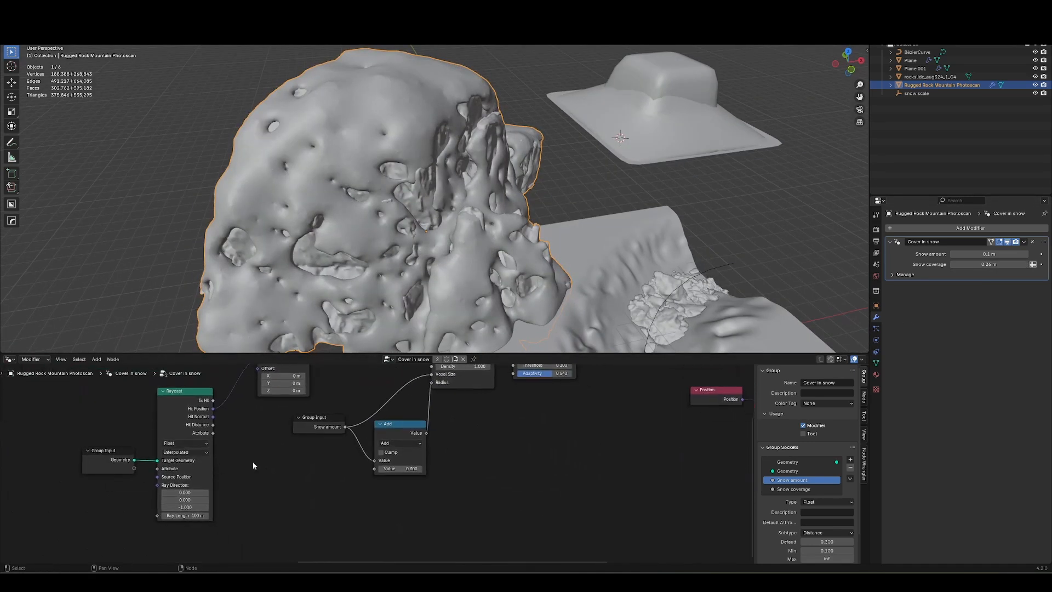
{"action": "middle_click_drag", "start_coordinate": [717, 425], "coordinate": [325, 504]}
{"action": "left_click", "coordinate": [383, 500]}
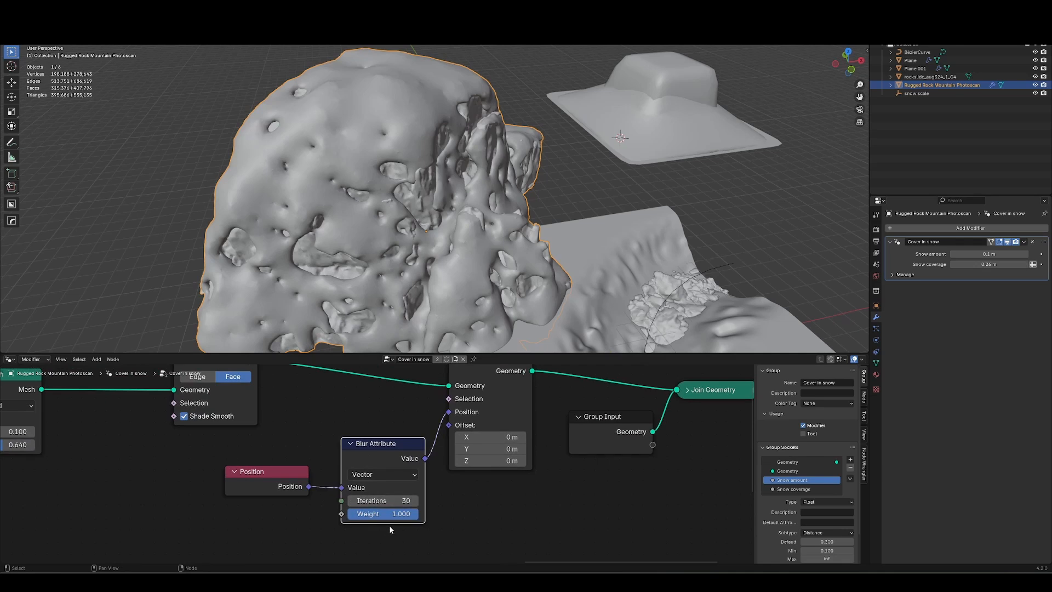
{"action": "type", "text": "100"}
{"action": "key", "text": "Return"}
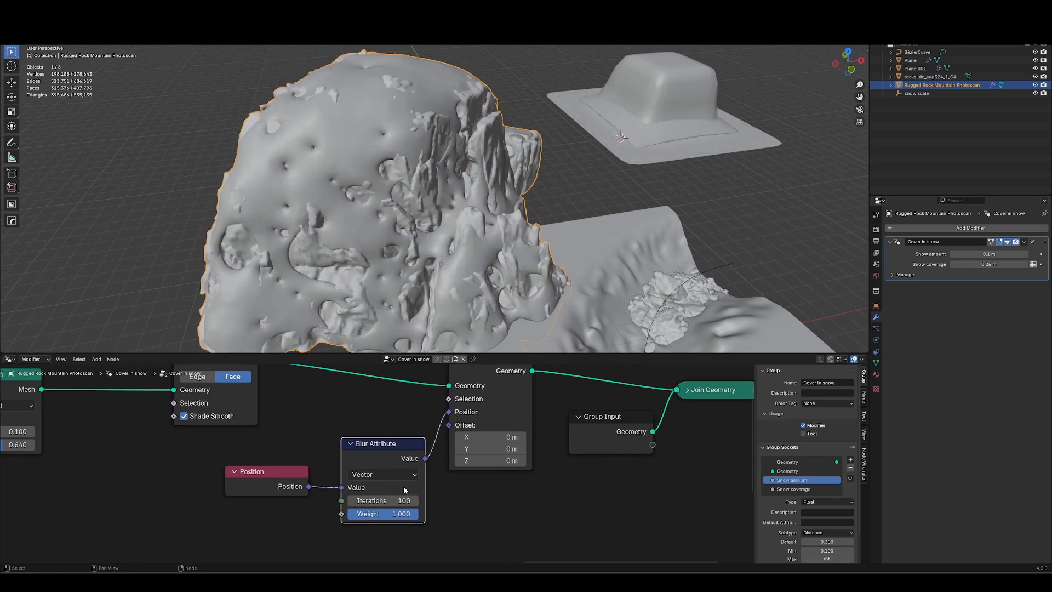
- Raise Snow coverage to 0.5 m and set the Blur Attribute node to 20 iterations
{"action": "mouse_move", "coordinate": [466, 256]}
{"action": "middle_mouse_down"}
{"action": "mouse_move", "coordinate": [469, 222]}
{"action": "mouse_move", "coordinate": [495, 207]}
{"action": "mouse_move", "coordinate": [393, 196]}
{"action": "mouse_move", "coordinate": [445, 227]}
{"action": "middle_mouse_up"}
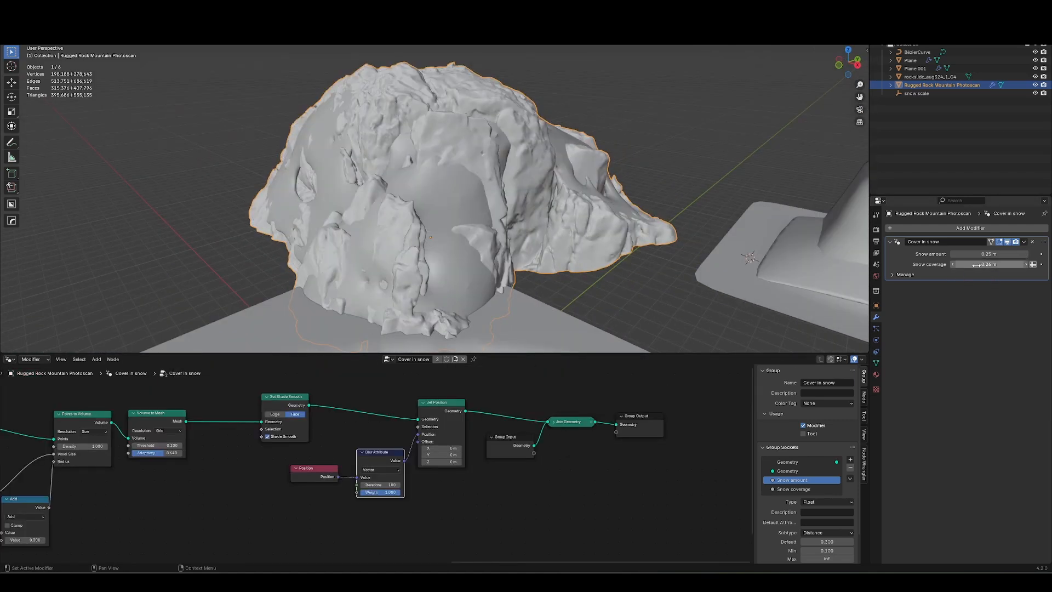
{"action": "left_click_drag", "start_coordinate": [987, 265], "coordinate": [997, 265]}
{"action": "scroll", "coordinate": [377, 464], "scroll_direction": "up", "scroll_amount": 3}
{"action": "left_click", "coordinate": [372, 503]}
{"action": "type", "text": "20"}
{"action": "key", "text": "Return"}
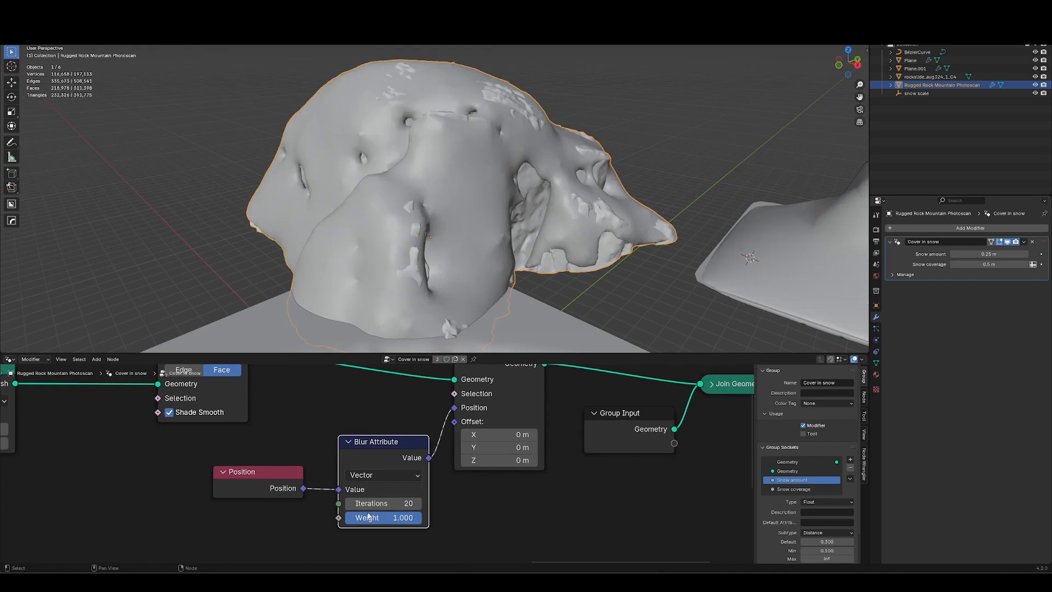
- Switch the viewport to Material Preview shading to inspect the snow on the rock
{"action": "mouse_move", "coordinate": [396, 341]}
{"action": "middle_mouse_down"}
{"action": "mouse_move", "coordinate": [458, 298]}
{"action": "mouse_move", "coordinate": [503, 245]}
{"action": "mouse_move", "coordinate": [518, 180]}
{"action": "middle_mouse_up"}
{"action": "key", "text": "z"}
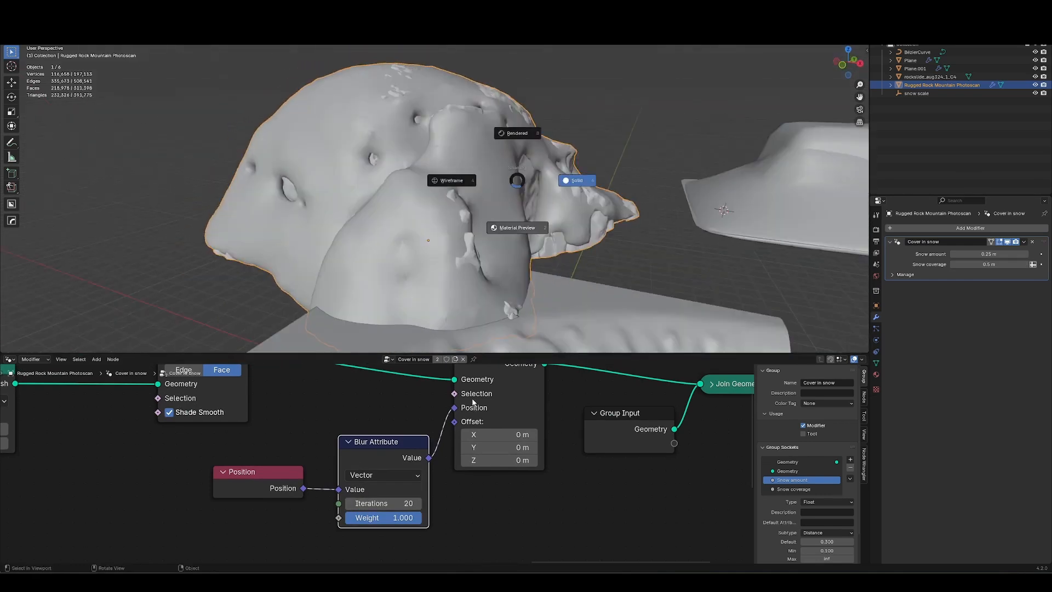
{"action": "left_click", "coordinate": [471, 405]}
{"action": "mouse_move", "coordinate": [480, 257]}
{"action": "middle_mouse_down"}
{"action": "mouse_move", "coordinate": [457, 275]}
{"action": "mouse_move", "coordinate": [578, 172]}
{"action": "mouse_move", "coordinate": [453, 243]}
{"action": "mouse_move", "coordinate": [363, 193]}
{"action": "middle_mouse_up"}
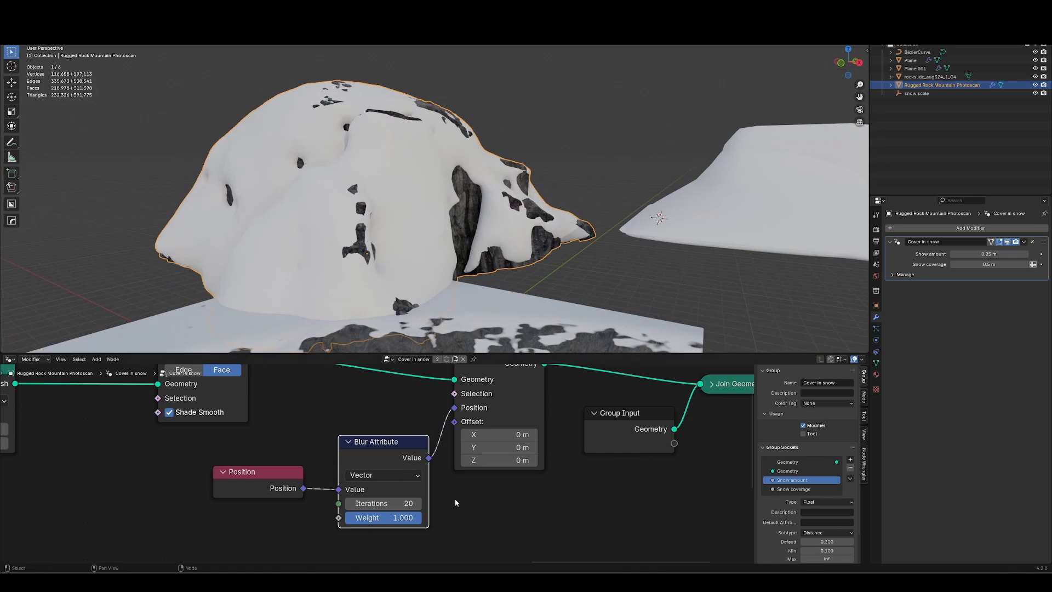
- Expose the Blur Attribute's Iterations through a new Group Input node and rename its socket Melt
{"action": "middle_click_drag", "start_coordinate": [453, 513], "coordinate": [499, 492]}
{"action": "left_click_drag", "start_coordinate": [384, 483], "coordinate": [308, 510]}
{"action": "type", "text": "group"}
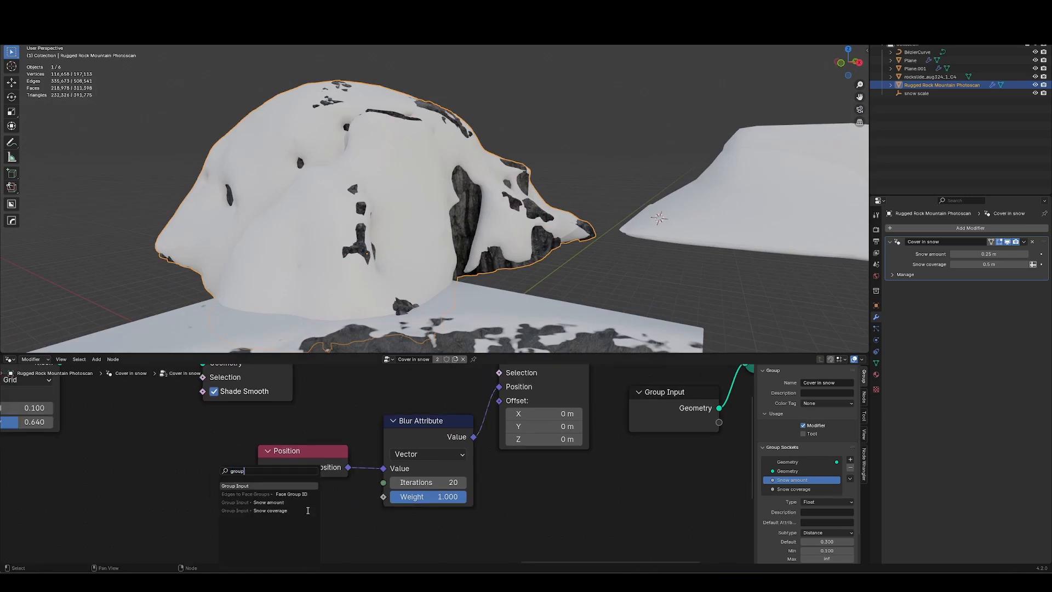
{"action": "key", "text": "Return"}
{"action": "left_click", "coordinate": [344, 503]}
{"action": "double_click", "coordinate": [798, 497]}
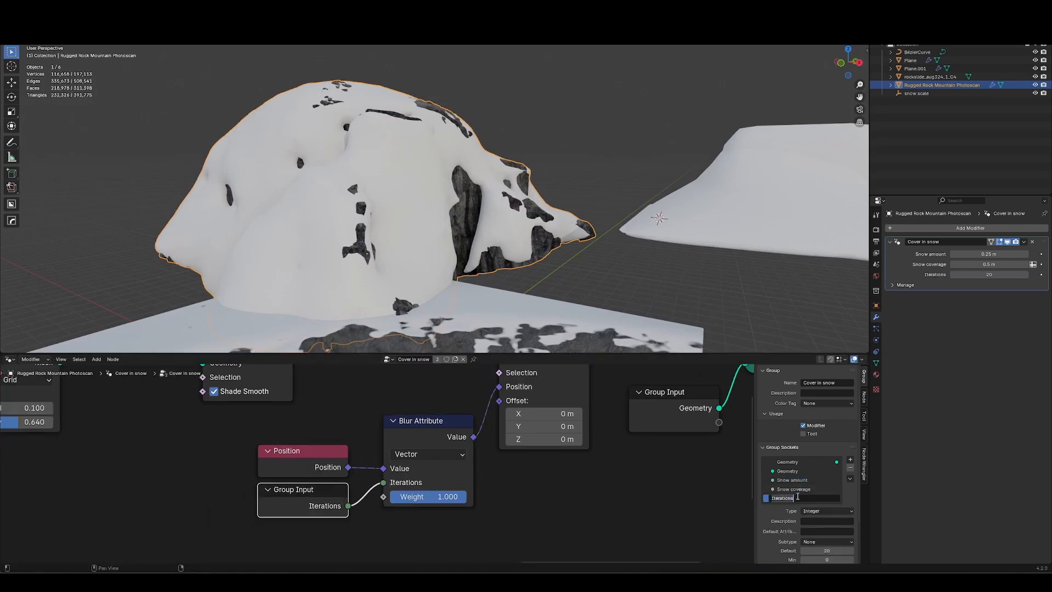
{"action": "type", "text": "Melt"}
{"action": "key", "text": "Return"}
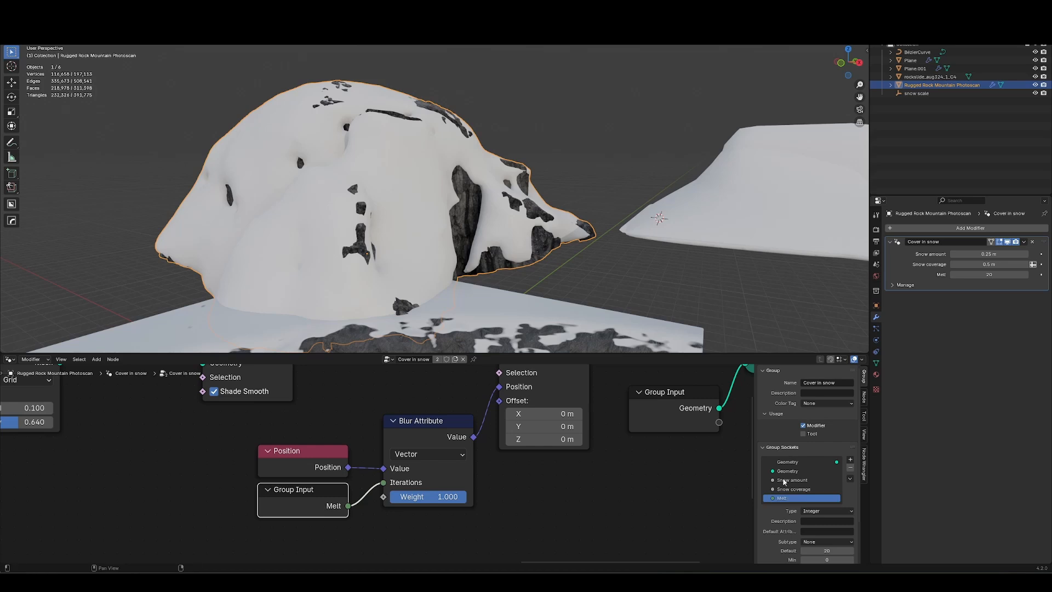
- Rename the Snow amount group socket to "Snow size"
{"action": "double_click", "coordinate": [792, 479]}
{"action": "type", "text": "Snow si"}
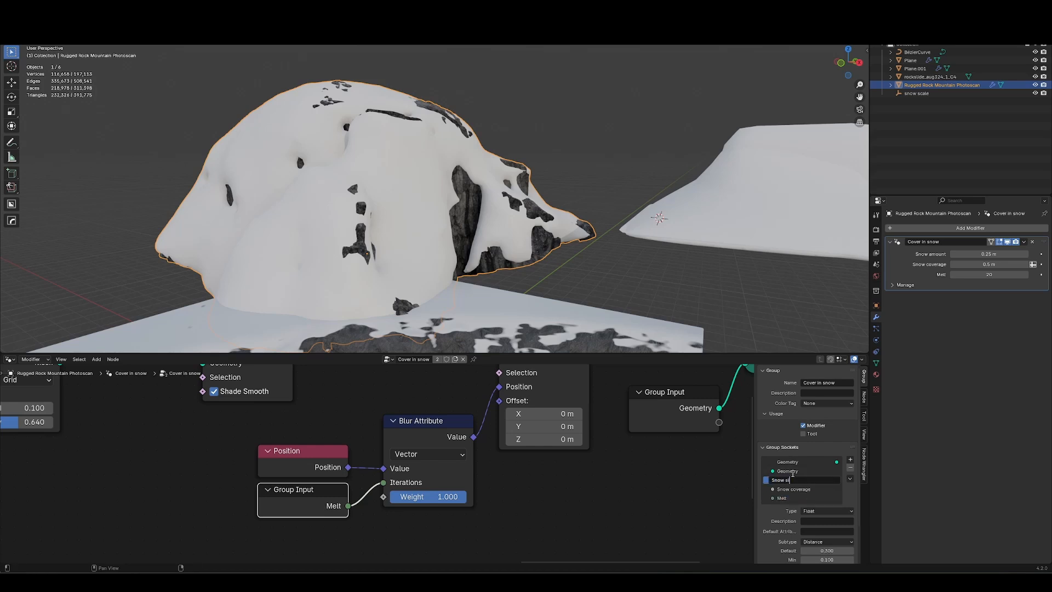
{"action": "type", "text": "ze"}
{"action": "key", "text": "Return"}
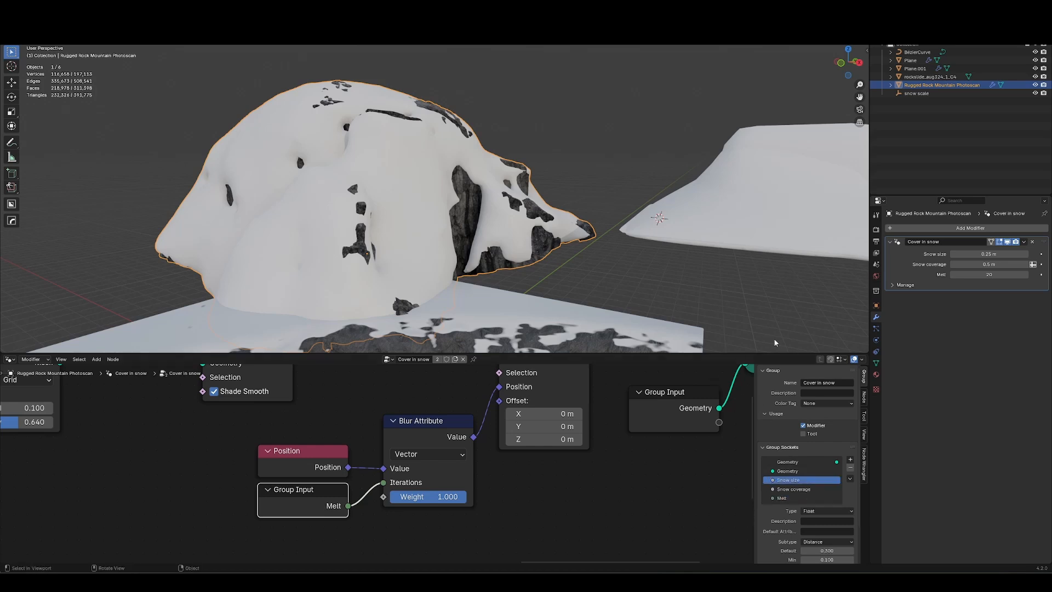
- Set Snow size to 0.1 m and Snow coverage to 0.1 m on the rock's Cover in snow modifier
{"action": "middle_click_drag", "start_coordinate": [561, 280], "coordinate": [597, 285]}
{"action": "double_click", "coordinate": [994, 254]}
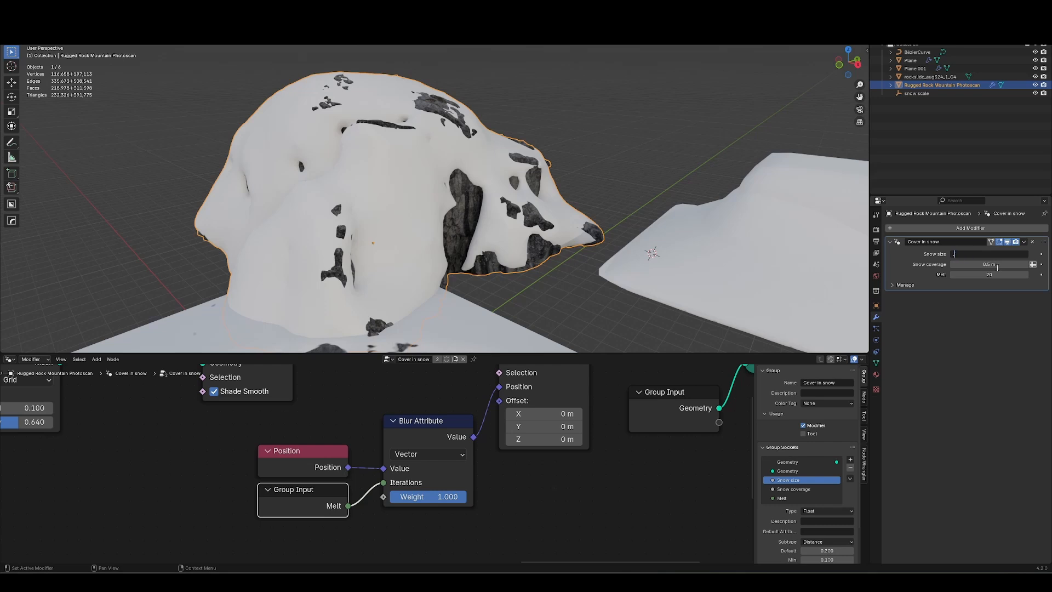
{"action": "key", "text": "Return"}
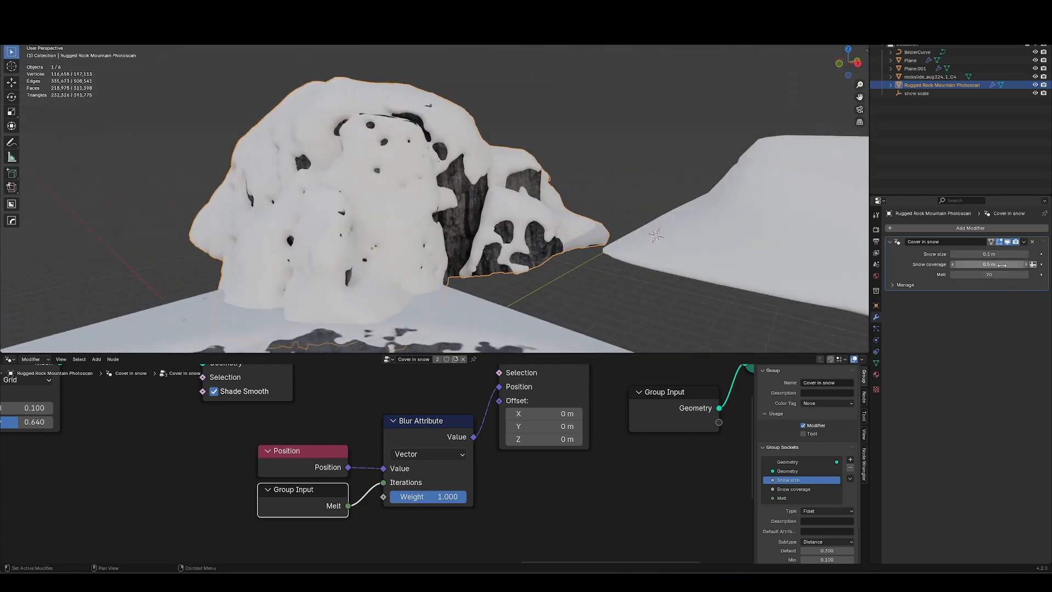
{"action": "left_click", "coordinate": [997, 273]}
{"action": "type", "text": "5"}
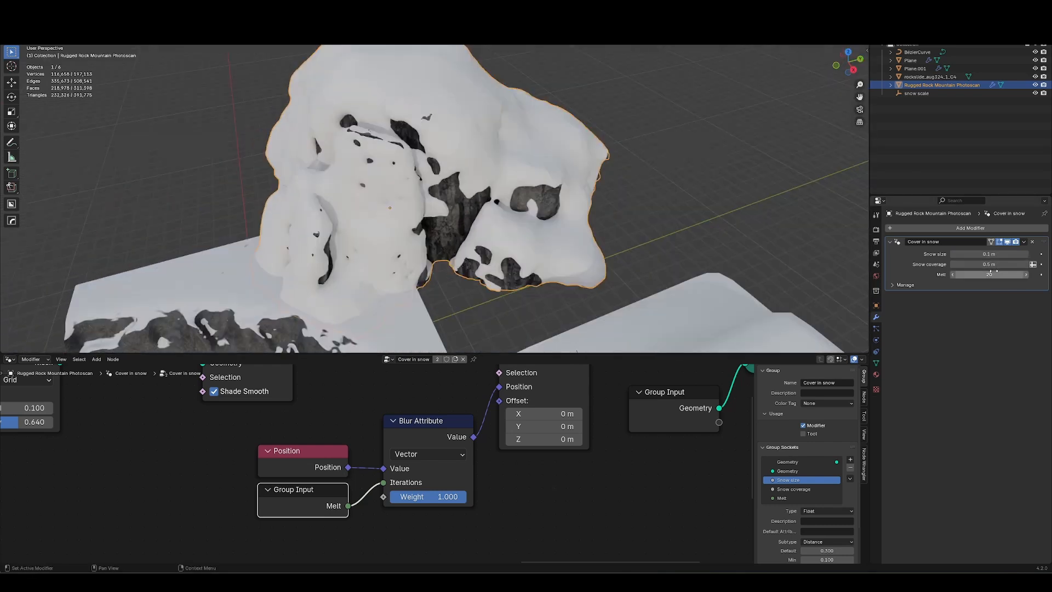
{"action": "left_click", "coordinate": [997, 265]}
{"action": "key", "text": "Return"}
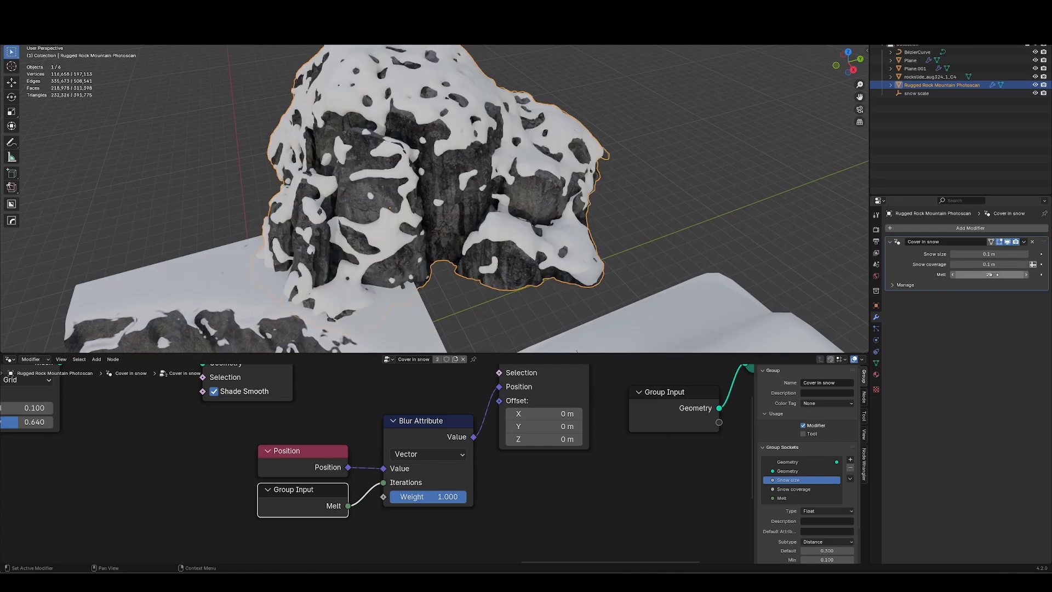
- Set the rock's Snow coverage to 0.2 m
{"action": "middle_click_drag", "start_coordinate": [638, 226], "coordinate": [729, 202]}
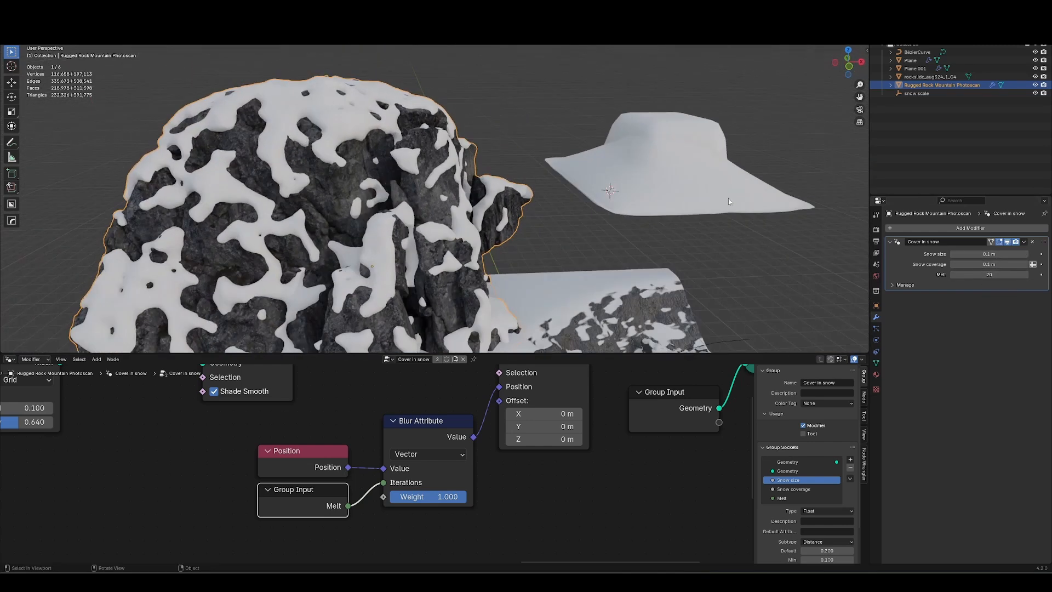
{"action": "left_click", "coordinate": [993, 268]}
{"action": "type", "text": "0.2"}
{"action": "key", "text": "Return"}
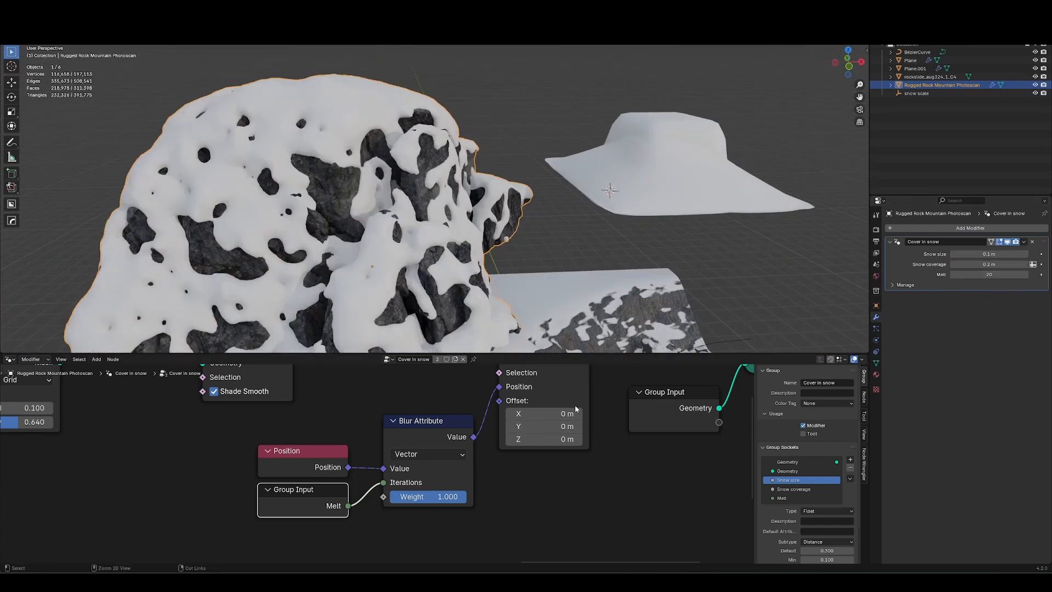
- Preview the Distribute Points on Faces and Set Position outputs through a Viewer node
{"action": "key", "text": "Home"}
{"action": "scroll", "coordinate": [541, 403], "scroll_direction": "up", "scroll_amount": 5}
{"action": "scroll", "coordinate": [540, 403], "scroll_direction": "down", "scroll_amount": 5}
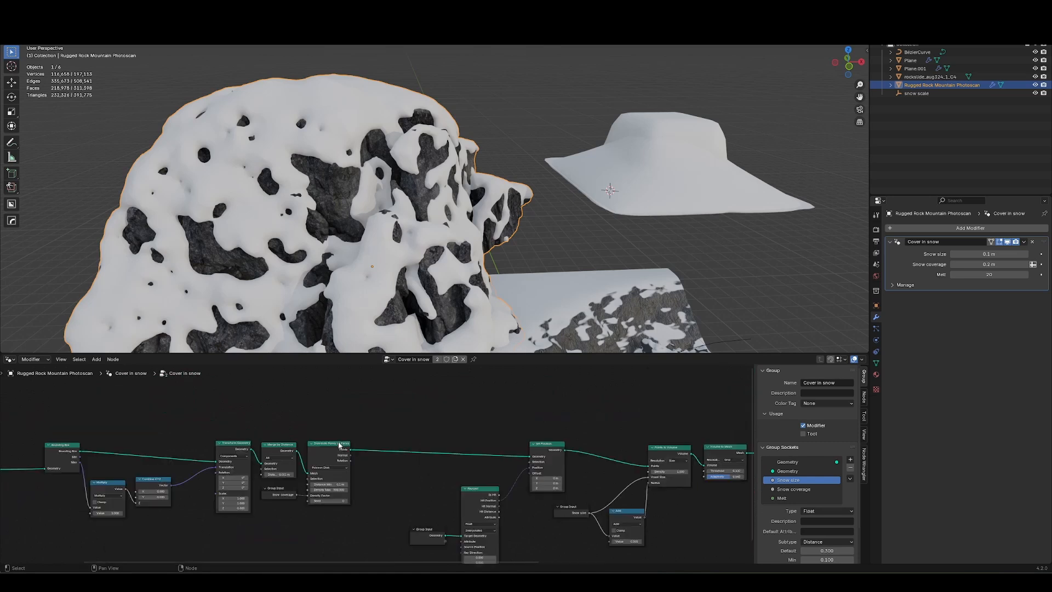
{"action": "left_click", "coordinate": [338, 447], "text": "ctrl+shift"}
{"action": "left_click", "coordinate": [546, 448], "text": "ctrl+shift"}
{"action": "middle_click_drag", "start_coordinate": [548, 447], "coordinate": [537, 439]}
{"action": "mouse_move", "coordinate": [547, 184]}
{"action": "middle_mouse_down"}
{"action": "mouse_move", "coordinate": [500, 211]}
{"action": "mouse_move", "coordinate": [549, 170]}
{"action": "middle_mouse_up"}
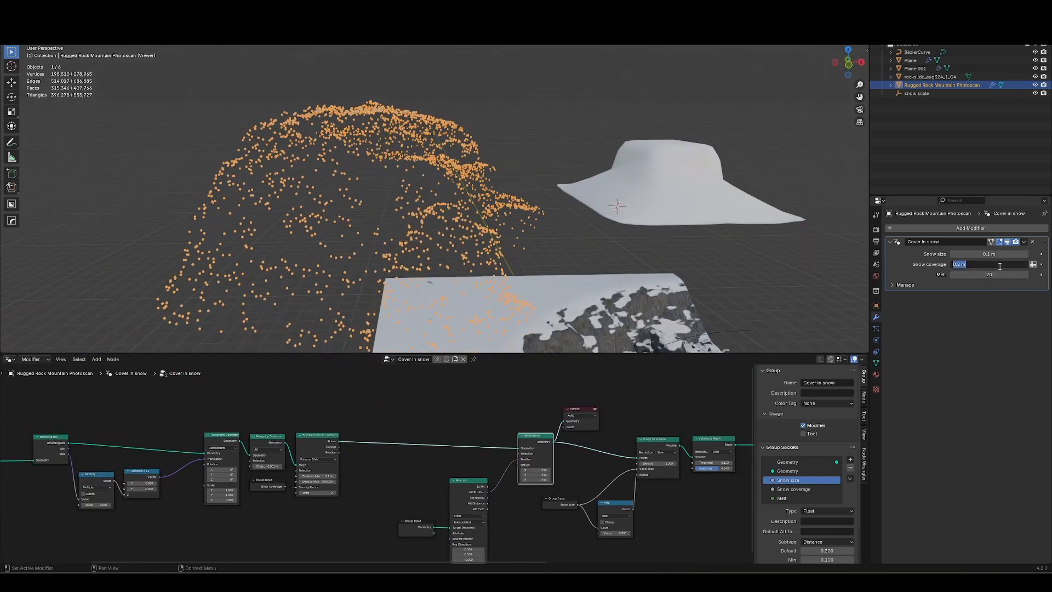
- Raise Snow coverage to 1 m and set the value of the Add node feeding the Points to Volume radius to 0.15
{"action": "middle_click_drag", "start_coordinate": [716, 313], "coordinate": [691, 306]}
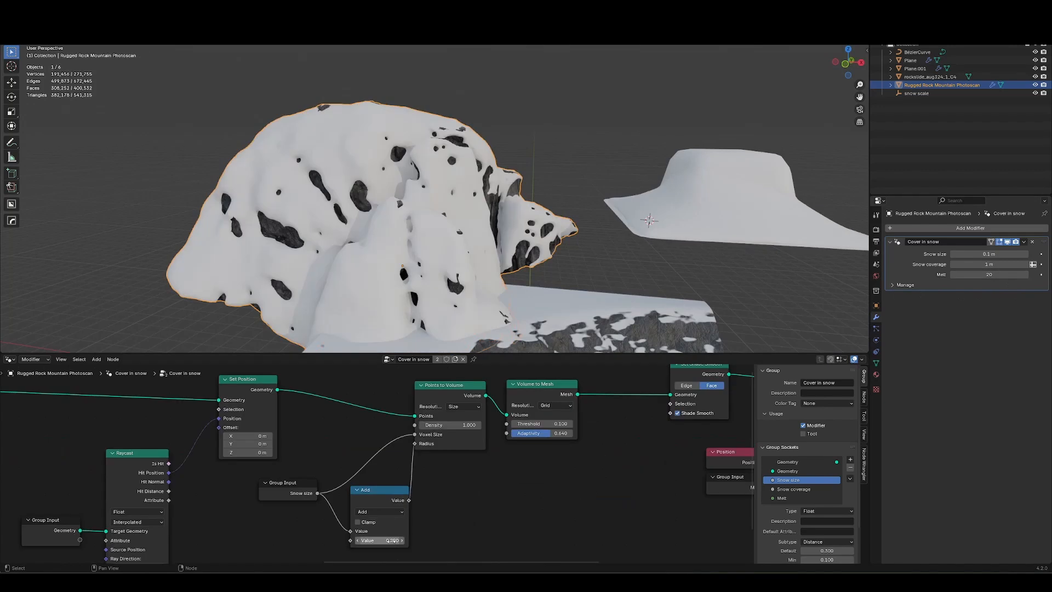
{"action": "type", "text": ".15"}
{"action": "key", "text": "Return"}
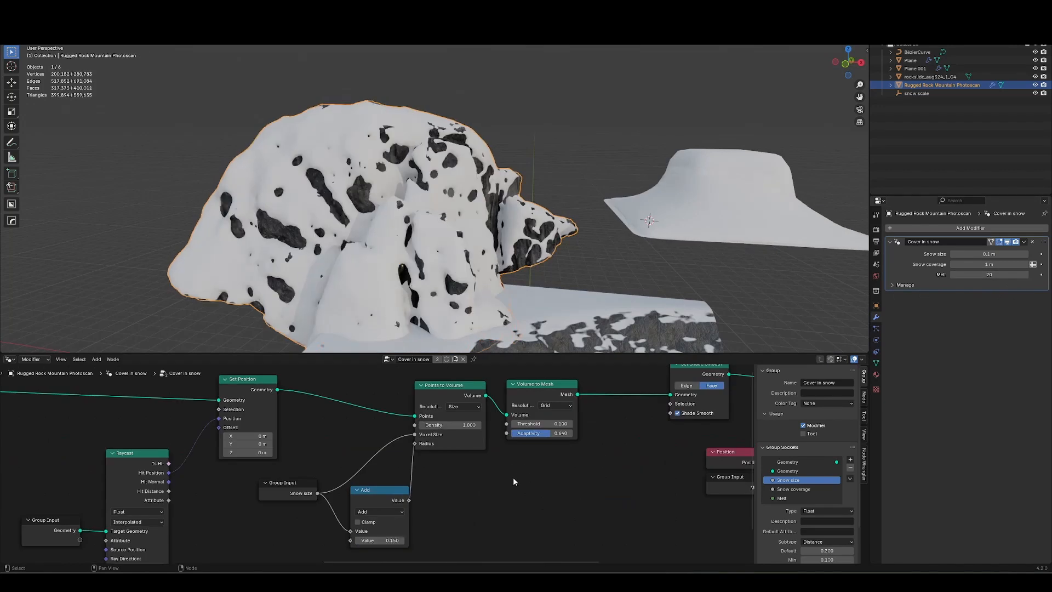
{"action": "left_click_drag", "start_coordinate": [309, 486], "coordinate": [317, 483]}
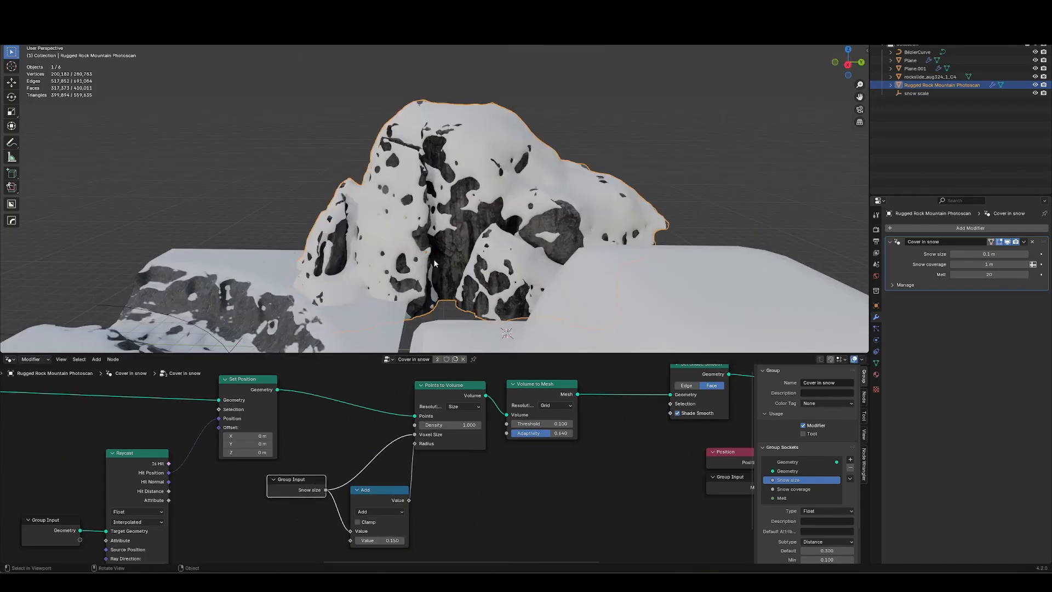
- Set Snow size to 0.2 m and Snow coverage to 5 m on the rock's modifier
{"action": "left_click", "coordinate": [997, 254]}
{"action": "type", "text": "0.2"}
{"action": "key", "text": "Return"}
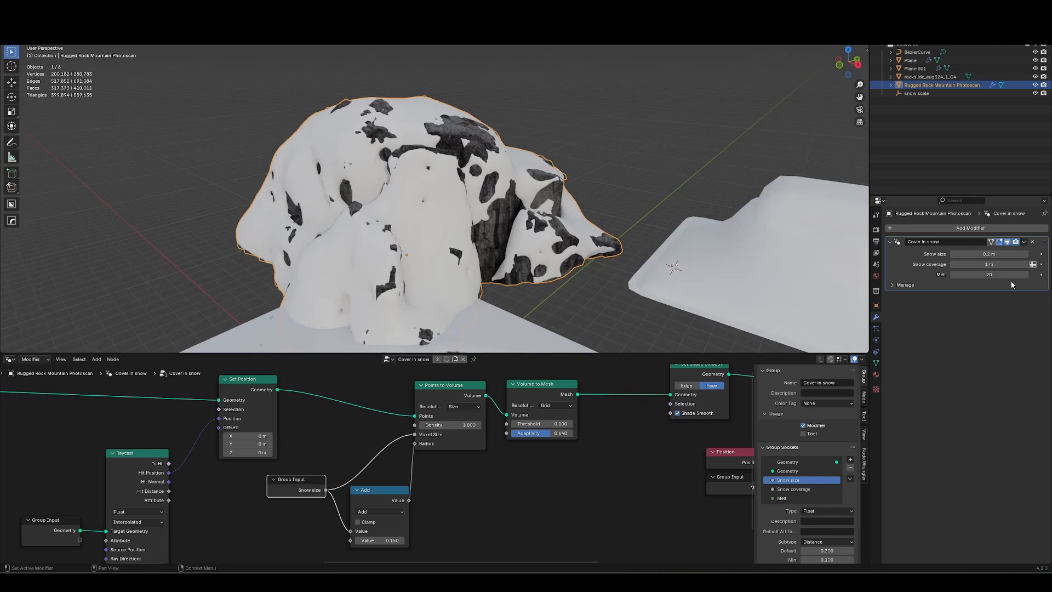
{"action": "left_click", "coordinate": [990, 254]}
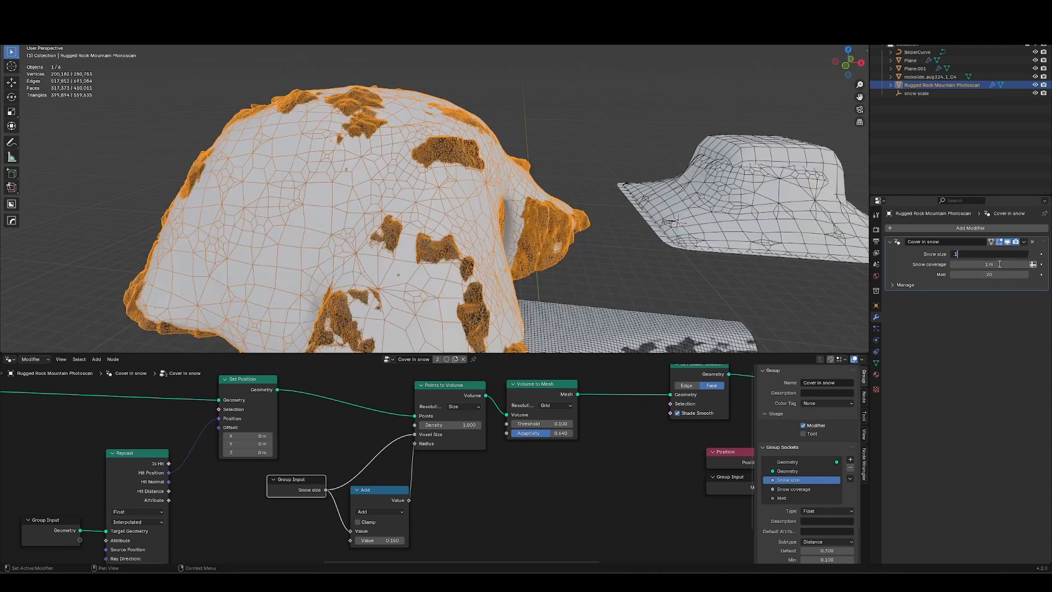
{"action": "key", "text": "Return"}
{"action": "left_click", "coordinate": [994, 265]}
{"action": "type", "text": "5"}
{"action": "key", "text": "Return"}
- Try a Melt value of 0 on the rock, then set Melt to 5
{"action": "left_click", "coordinate": [994, 275]}
{"action": "type", "text": "0"}
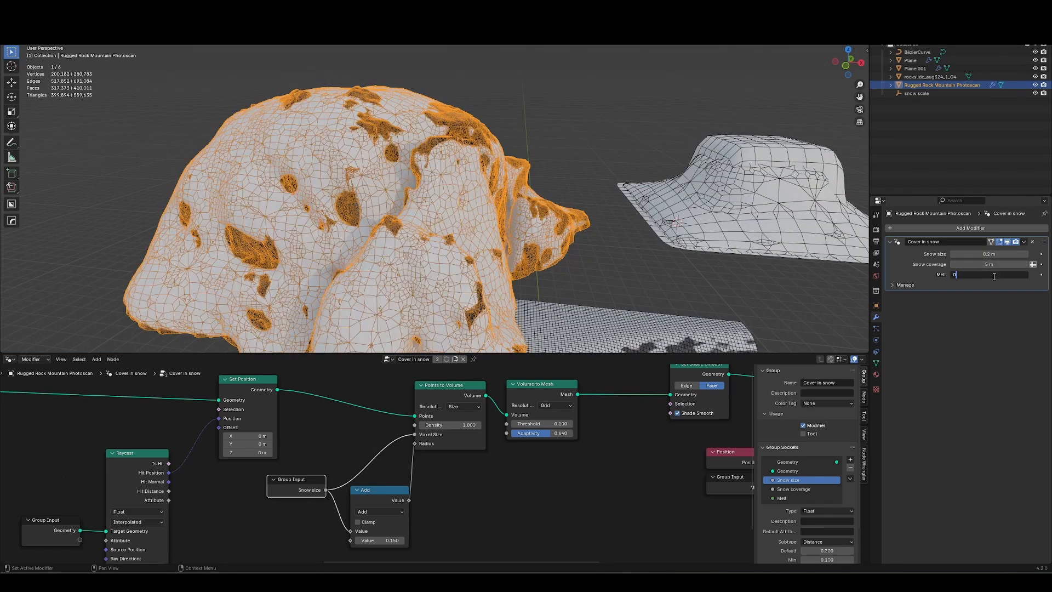
{"action": "key", "text": "Return"}
{"action": "left_click", "coordinate": [993, 276]}
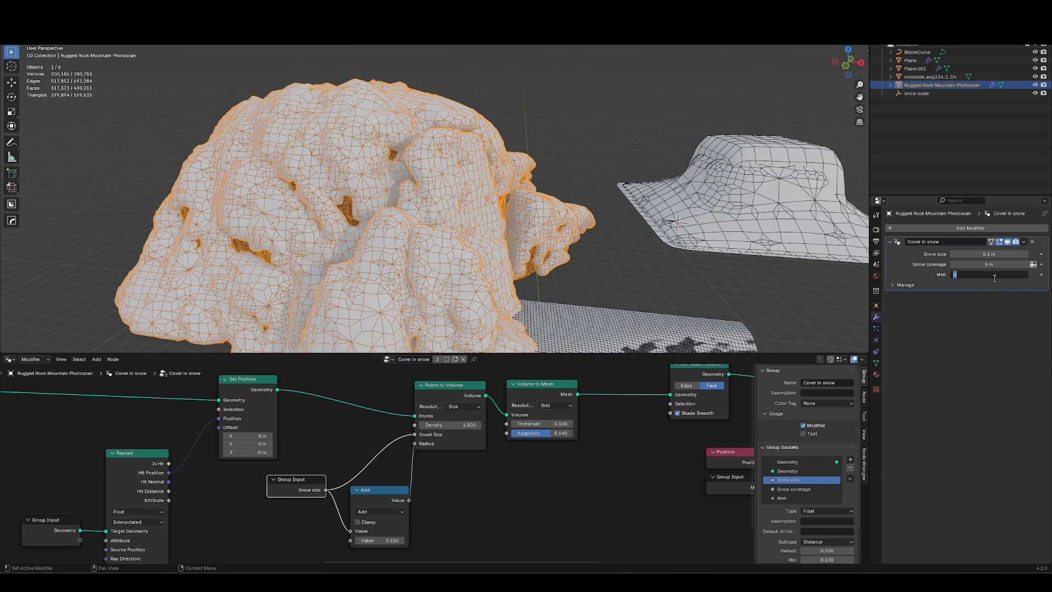
{"action": "key", "text": "Return"}
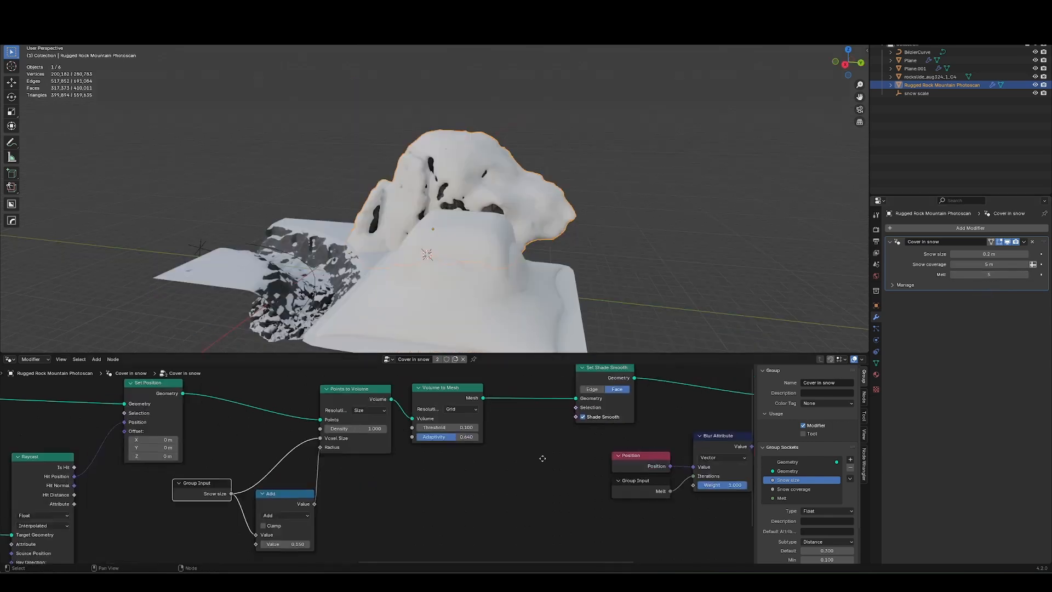
- Insert a Set Material node using the Snow material between the last Set Position and Join Geometry nodes
{"action": "scroll", "coordinate": [535, 484], "scroll_direction": "down", "scroll_amount": 2}
{"action": "middle_click_drag", "start_coordinate": [536, 484], "coordinate": [418, 470]}
{"action": "left_click_drag", "start_coordinate": [333, 480], "coordinate": [454, 411]}
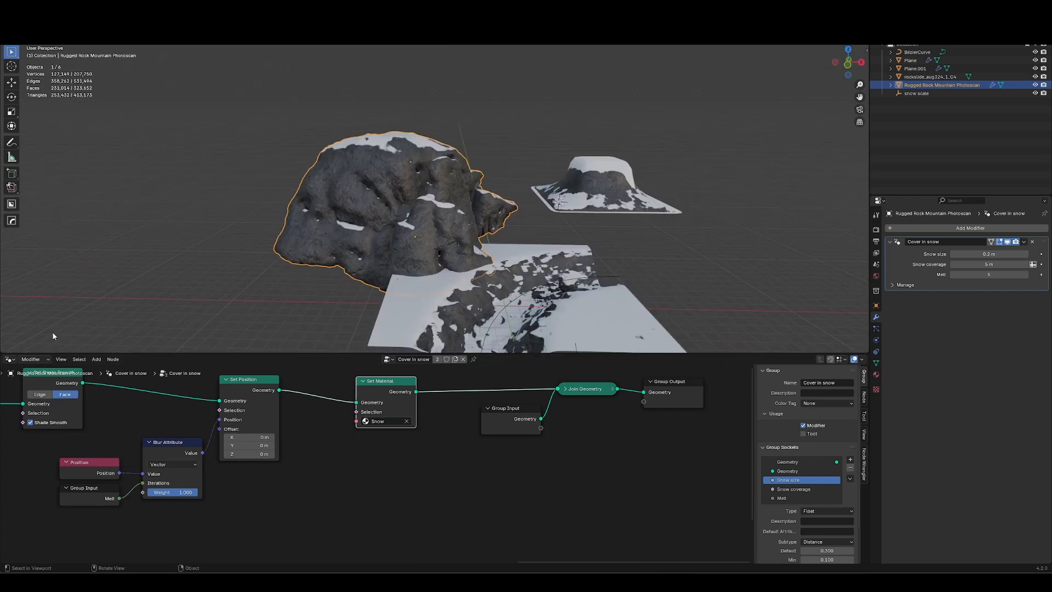
- Add a cube, move it clear of the rocks, and assign it the Snow material in the Shader Editor
{"action": "key", "text": "shift+a"}
{"action": "left_click", "coordinate": [468, 234]}
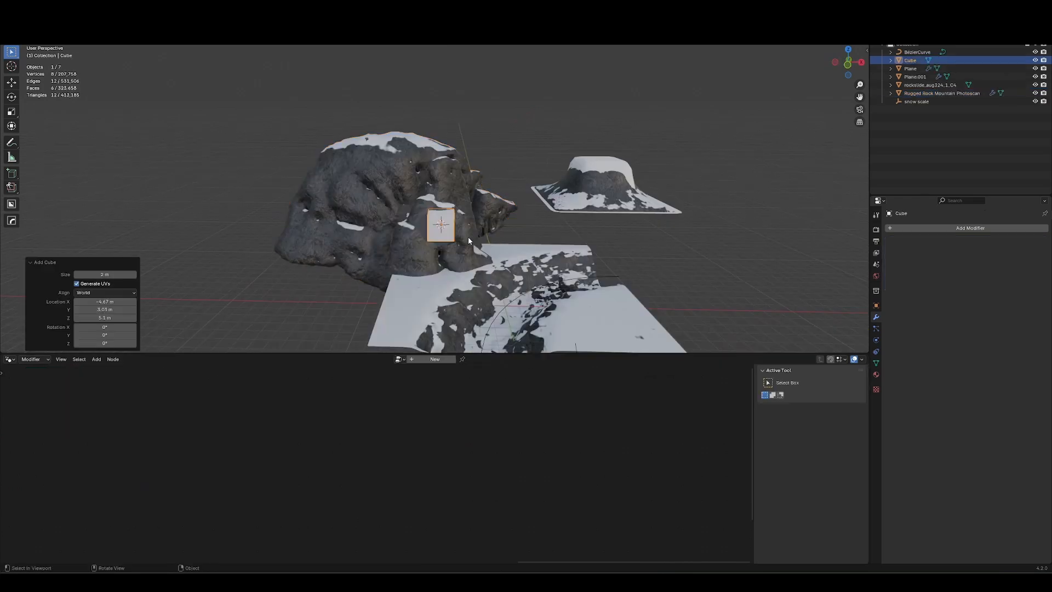
{"action": "key", "text": "g"}
{"action": "left_click", "coordinate": [721, 220]}
{"action": "left_click", "coordinate": [11, 360]}
{"action": "left_click", "coordinate": [28, 426]}
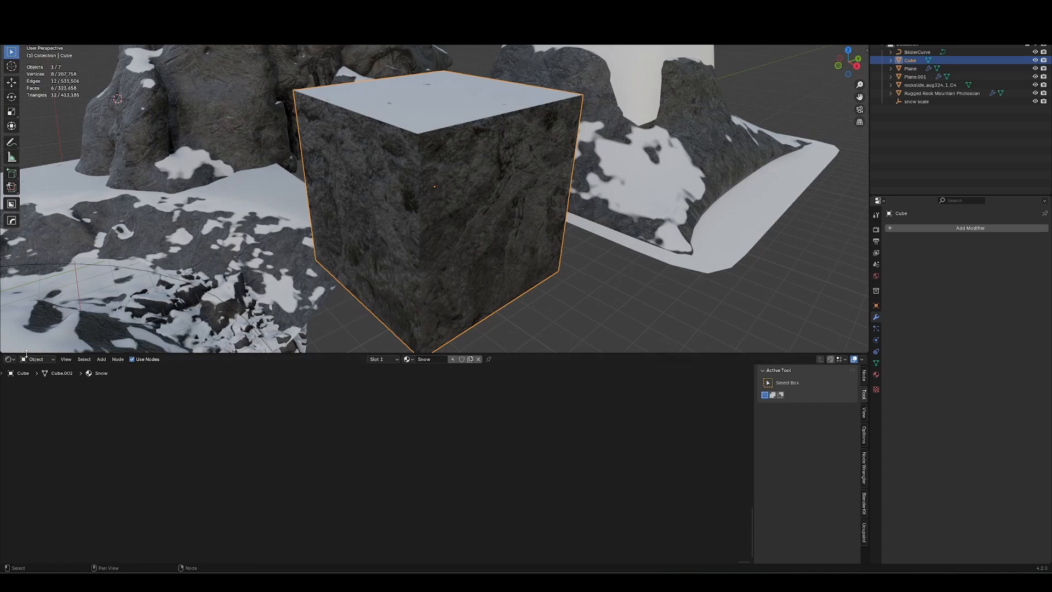
- Rename the plane's combined Snow material to "Snow and Rock"
{"action": "key", "text": "s"}
{"action": "middle_click_drag", "start_coordinate": [475, 367], "coordinate": [439, 430]}
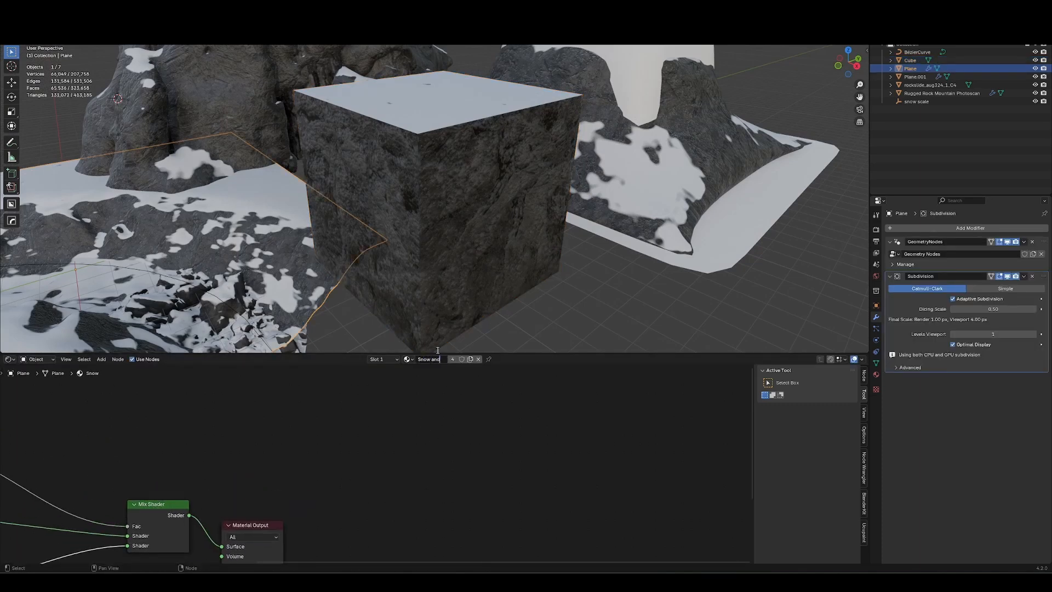
{"action": "type", "text": "Rock"}
{"action": "key", "text": "Return"}
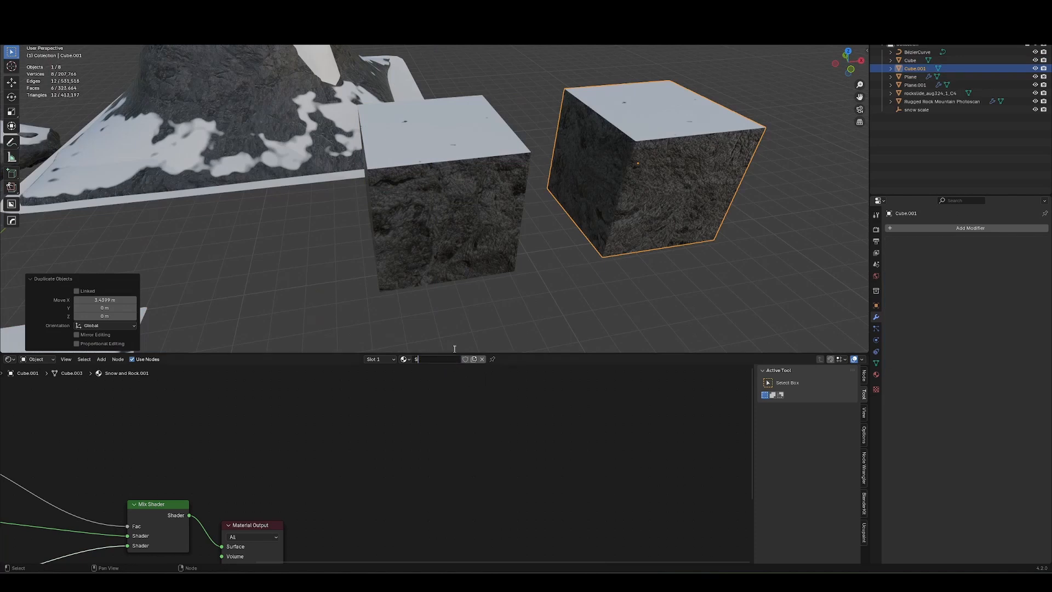
- Duplicate the cube along X and give the copy its own separate material named "Snow"
{"action": "key", "text": "Return"}
{"action": "key", "text": "Home"}
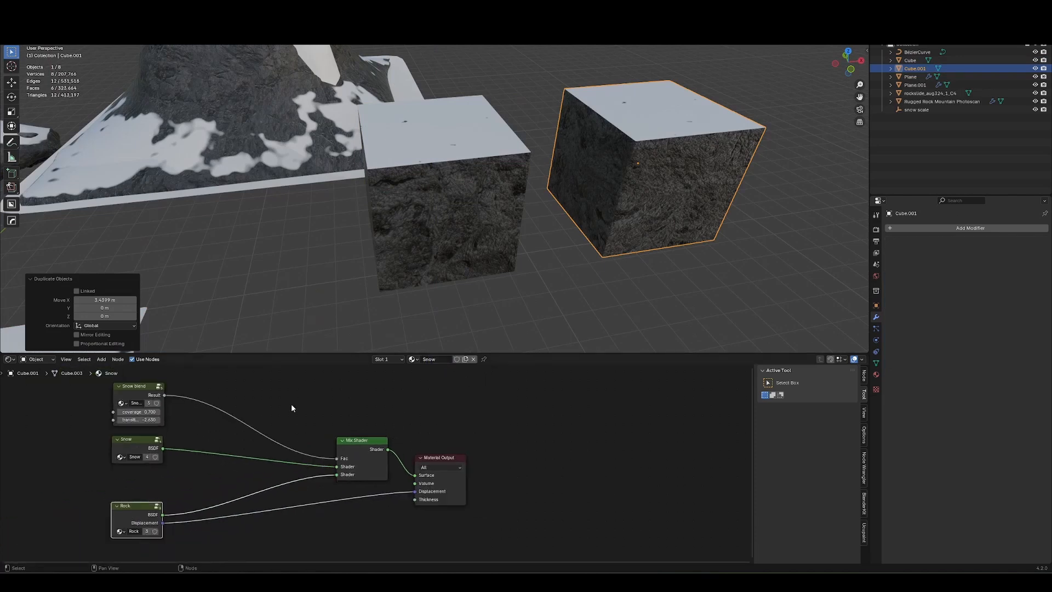
- Reduce the second cube's Snow material to the Snow group wired straight to the Material Output, removing the rock and mix nodes
{"action": "left_click_drag", "start_coordinate": [163, 449], "coordinate": [416, 475]}
{"action": "left_click_drag", "start_coordinate": [439, 458], "coordinate": [364, 492]}
{"action": "left_click_drag", "start_coordinate": [442, 430], "coordinate": [359, 463]}
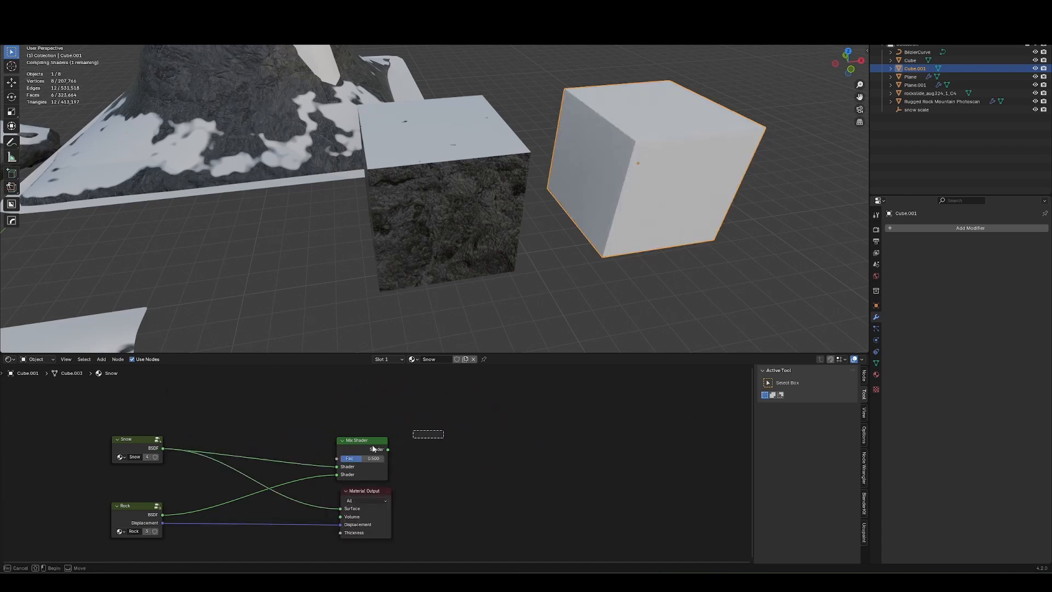
{"action": "key", "text": "x"}
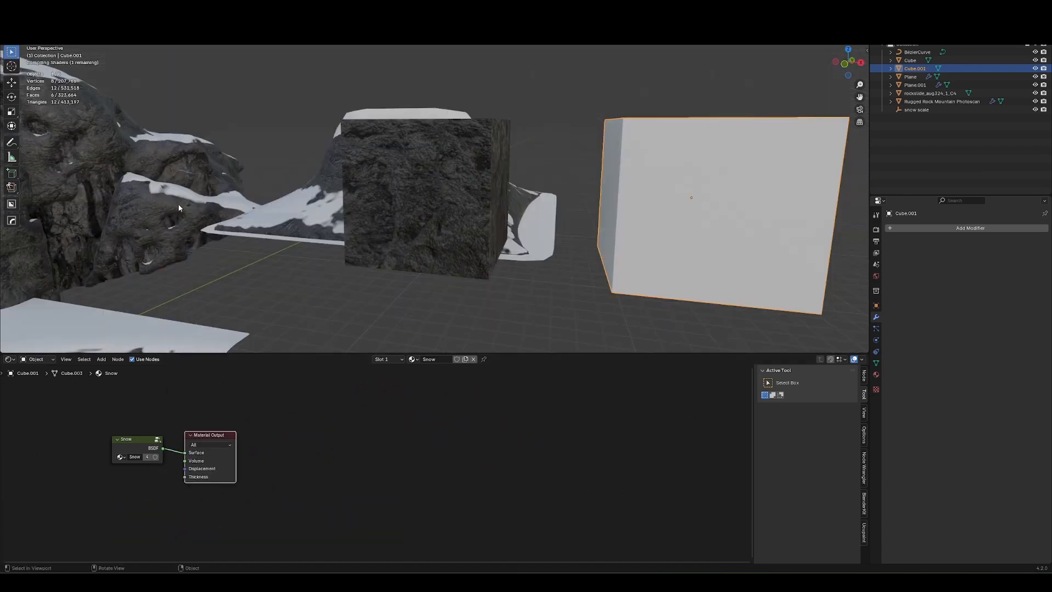
- Assign the snow-only Snow material in the Set Material node of the mountain's Cover in snow modifier
{"action": "left_click", "coordinate": [179, 204]}
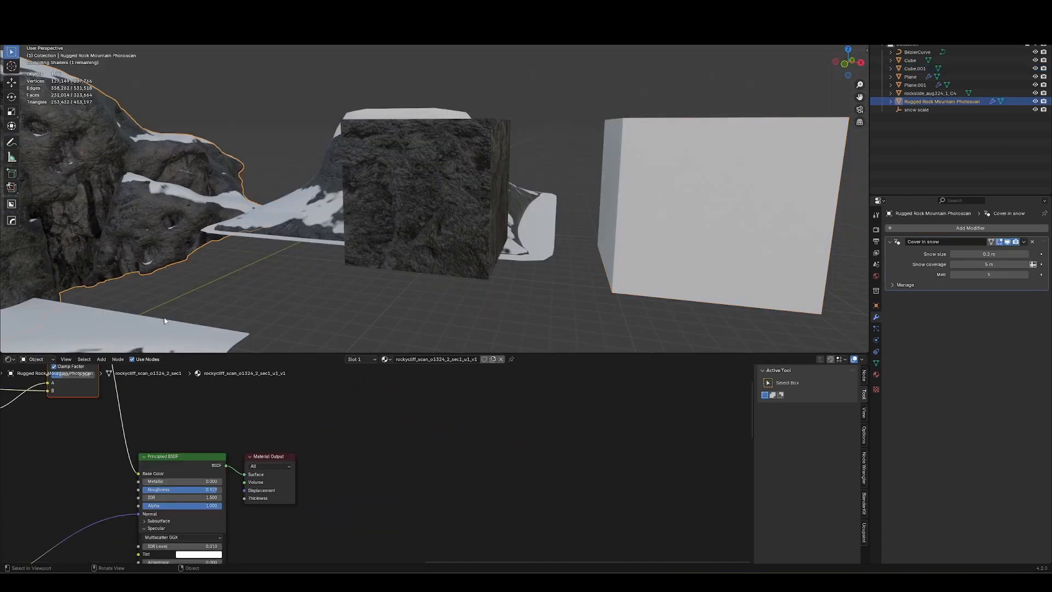
{"action": "left_click", "coordinate": [9, 359]}
{"action": "left_click", "coordinate": [38, 423]}
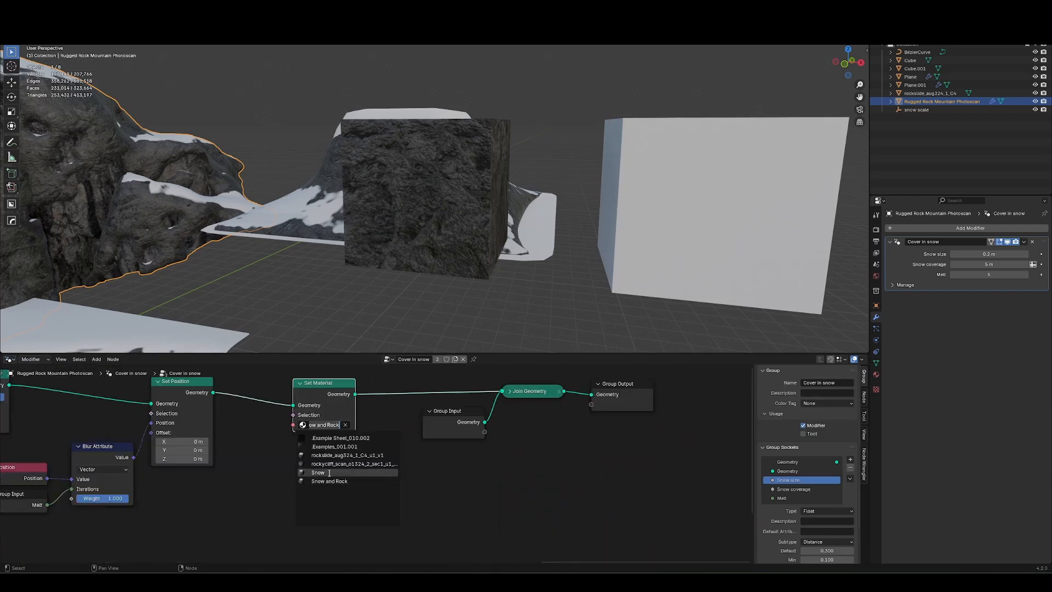
{"action": "left_click", "coordinate": [329, 473]}
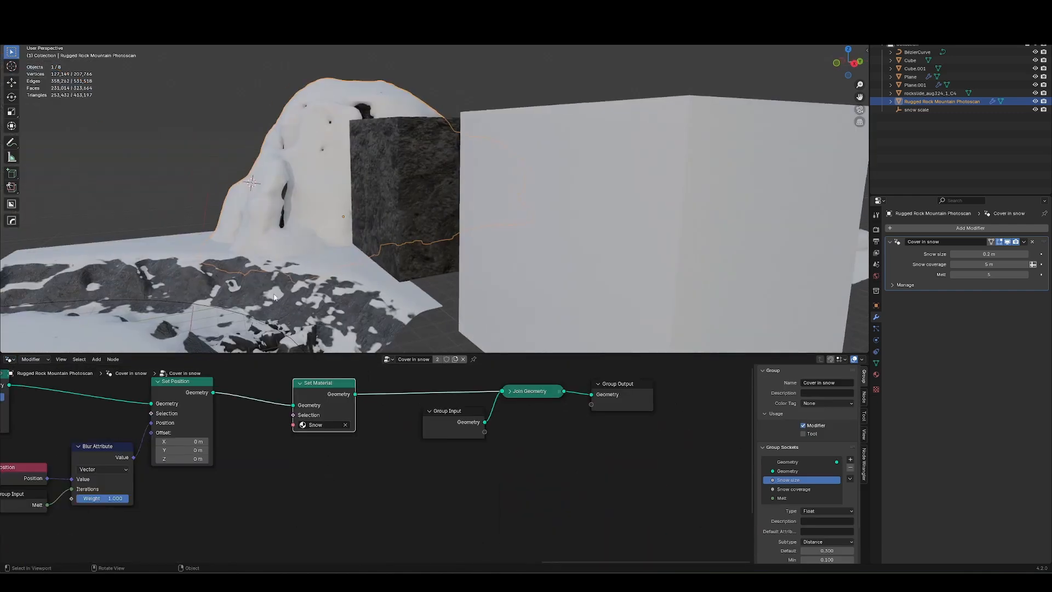
{"action": "middle_click_drag", "start_coordinate": [334, 164], "coordinate": [288, 226]}
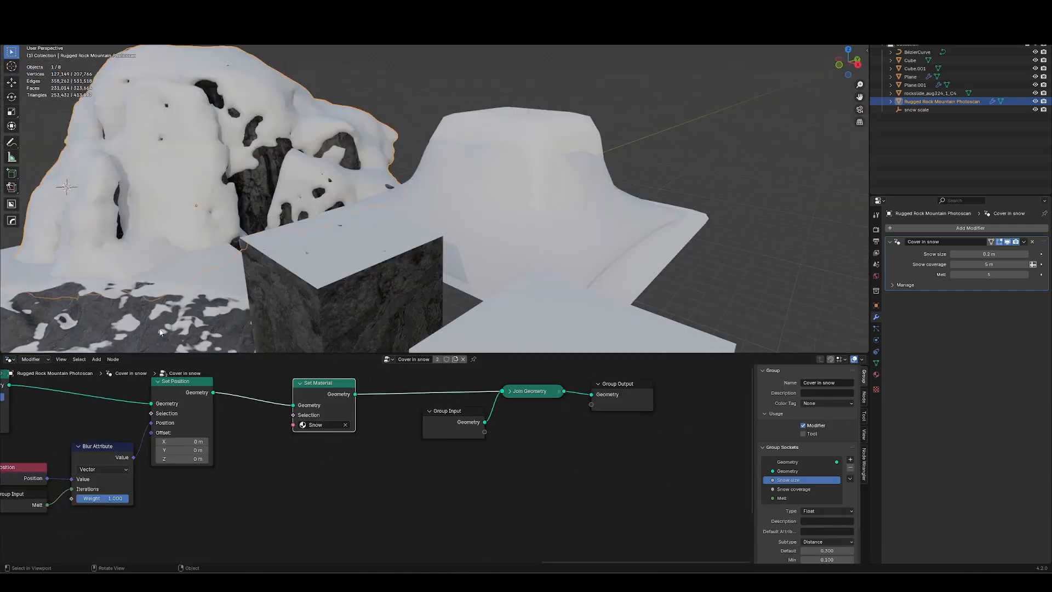
- Open the mountain's rock material in the Shader Editor and shift its Principled BSDF and Material Output to make room
{"action": "left_click", "coordinate": [9, 360]}
{"action": "left_click", "coordinate": [38, 433]}
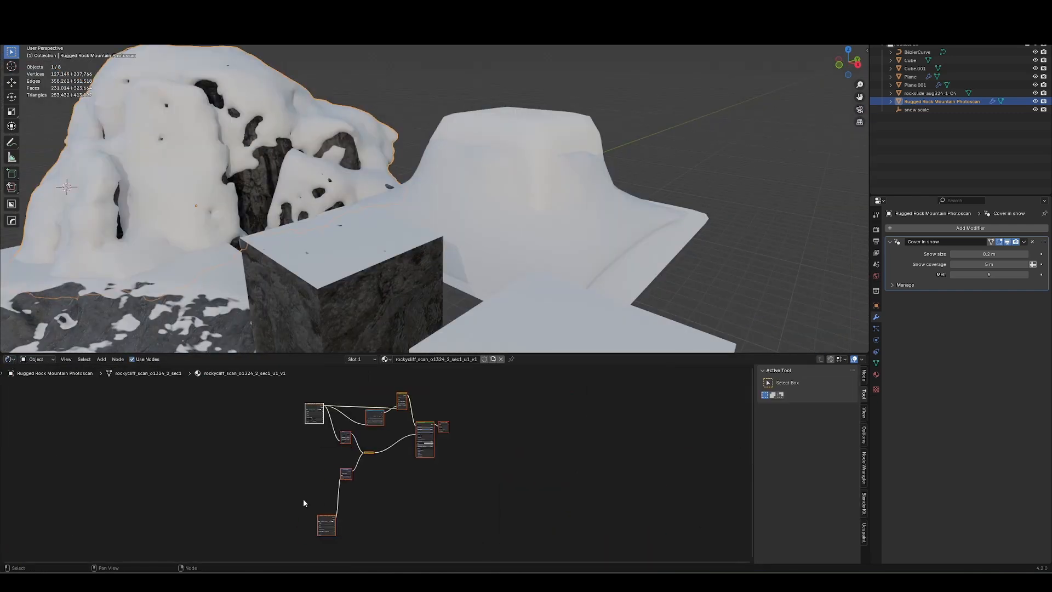
{"action": "middle_click_drag", "start_coordinate": [351, 450], "coordinate": [398, 449], "text": "shift"}
{"action": "middle_click_drag", "start_coordinate": [359, 473], "coordinate": [376, 435], "text": "ctrl"}
{"action": "scroll", "coordinate": [375, 435], "scroll_direction": "down", "scroll_amount": 5}
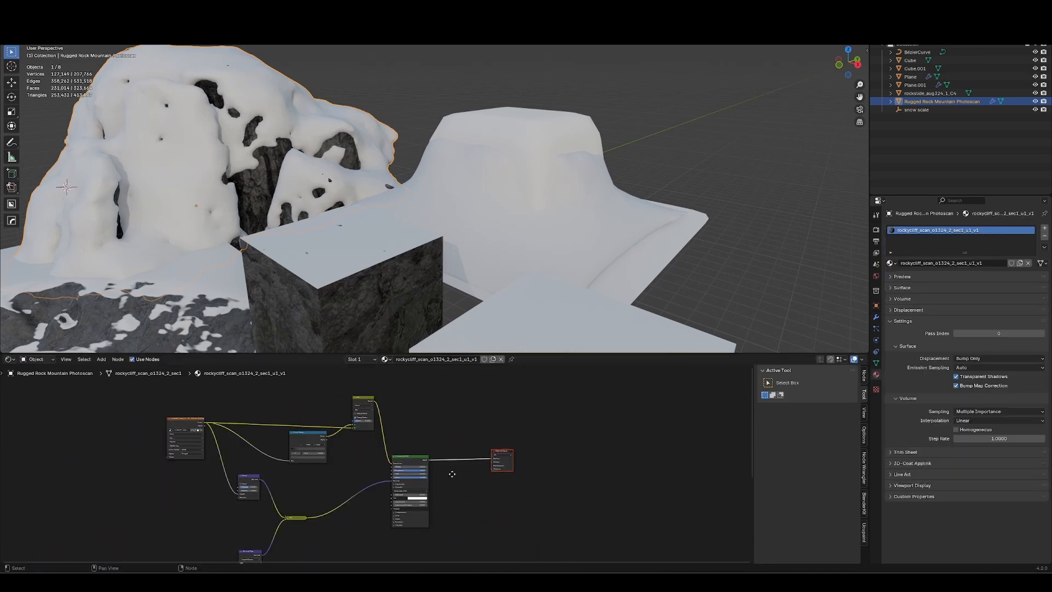
{"action": "left_click_drag", "start_coordinate": [538, 428], "coordinate": [404, 486]}
{"action": "key", "text": "g"}
{"action": "left_click", "coordinate": [524, 485]}
- Add the Snow blend and Snow node groups near the Principled BSDF in the mountain's material
{"action": "key", "text": "shift+a"}
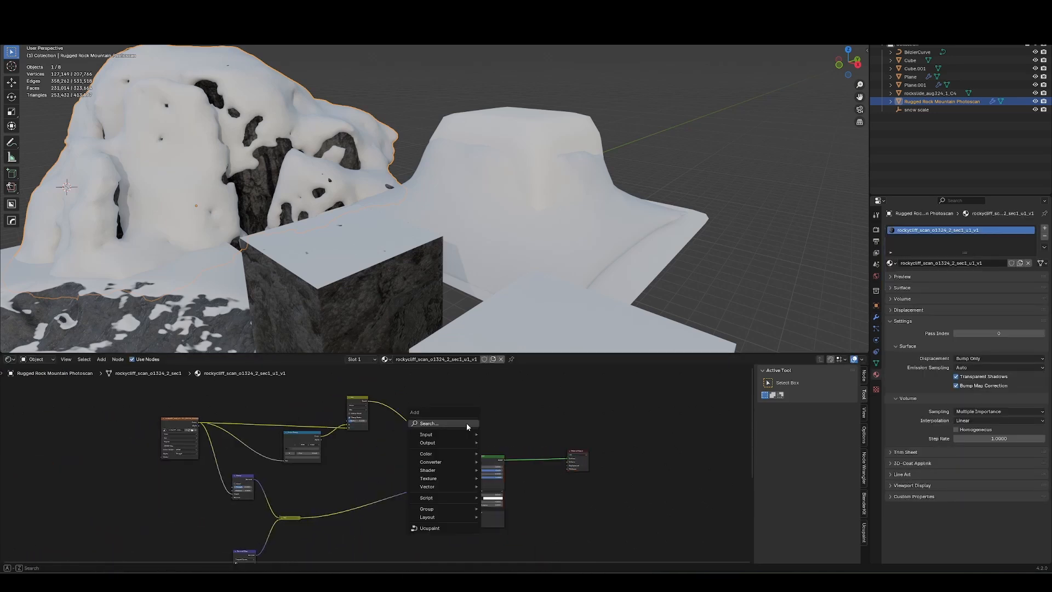
{"action": "type", "text": "snowbl"}
{"action": "key", "text": "Return"}
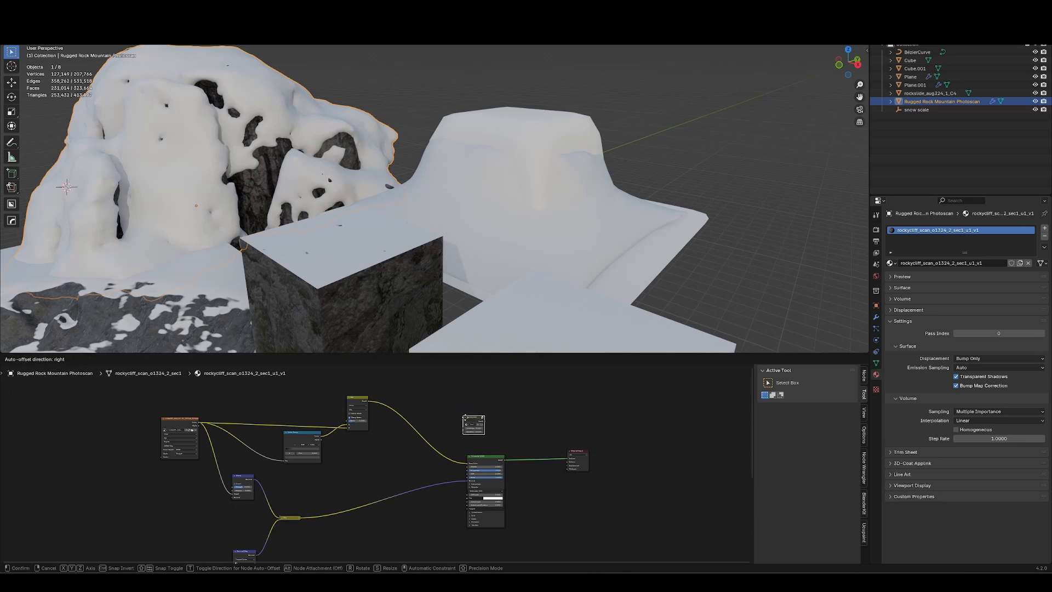
{"action": "key", "text": "Return"}
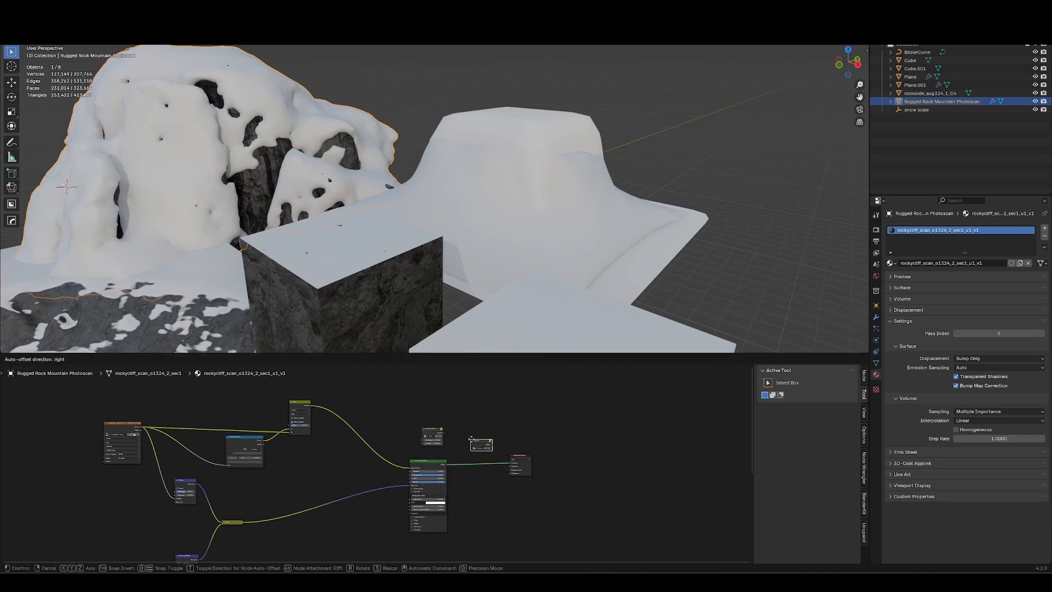
{"action": "left_click", "coordinate": [422, 411]}
{"action": "left_click", "coordinate": [423, 422]}
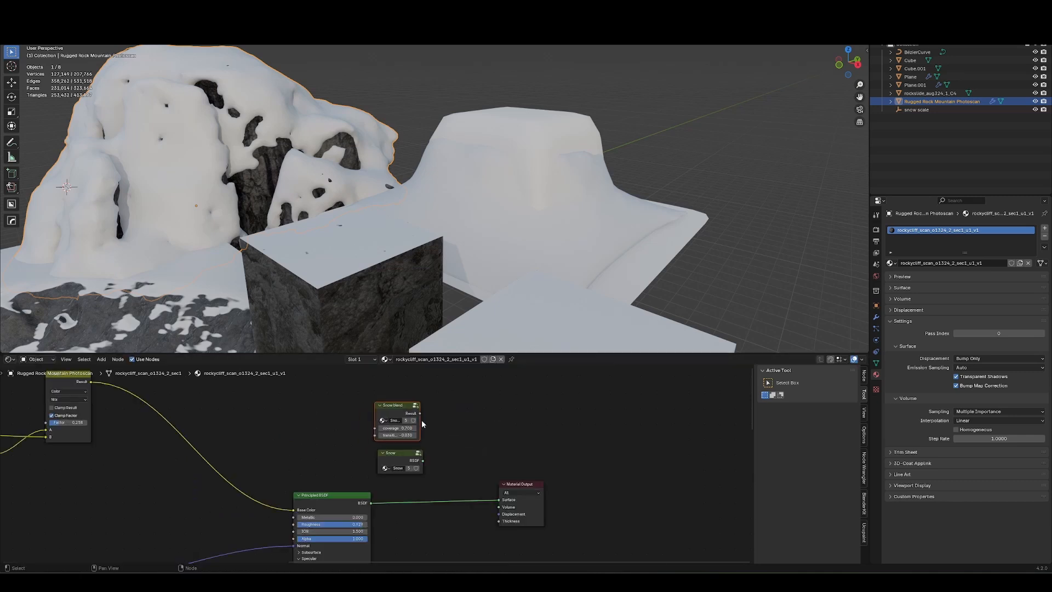
- Mix the rock's Principled BSDF with the Snow shader, using the Snow blend result as the mix factor
{"action": "right_click_drag", "start_coordinate": [355, 512], "coordinate": [346, 511], "text": "ctrl+shift"}
{"action": "right_click_drag", "start_coordinate": [346, 511], "coordinate": [403, 462], "text": "ctrl+shift"}
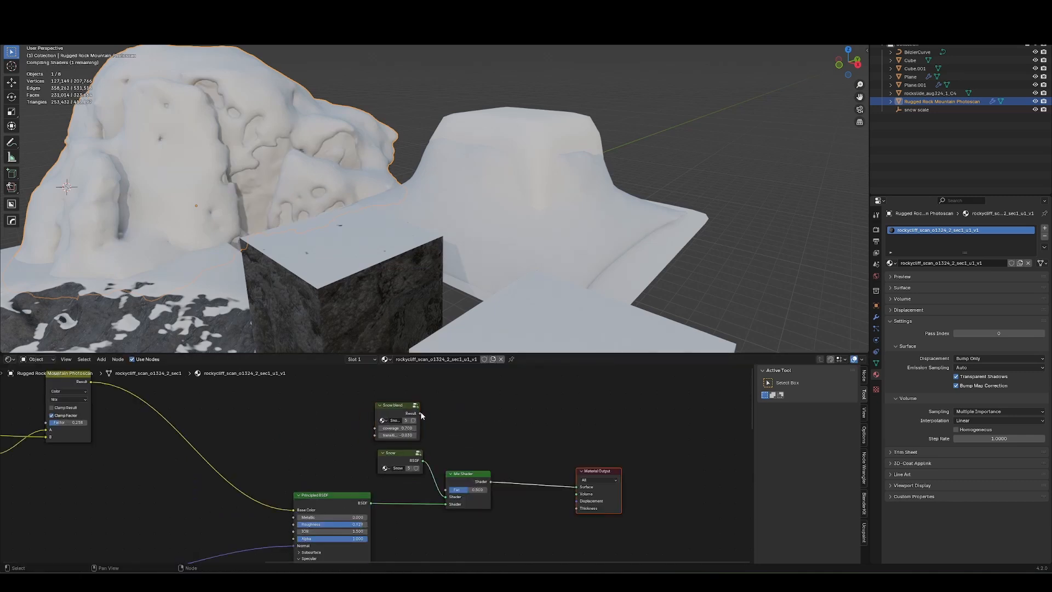
{"action": "left_click_drag", "start_coordinate": [421, 414], "coordinate": [447, 490]}
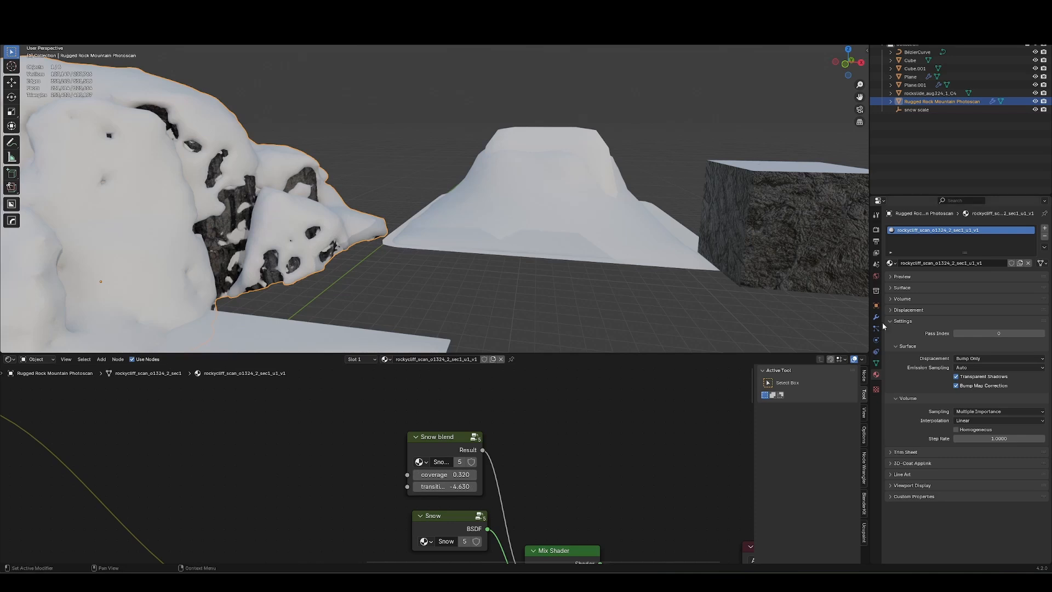
- Set the mountain's Cover in snow modifier to a snow size of 0.313 m, coverage of 0.219 m and melt of 22
{"action": "left_click", "coordinate": [876, 317]}
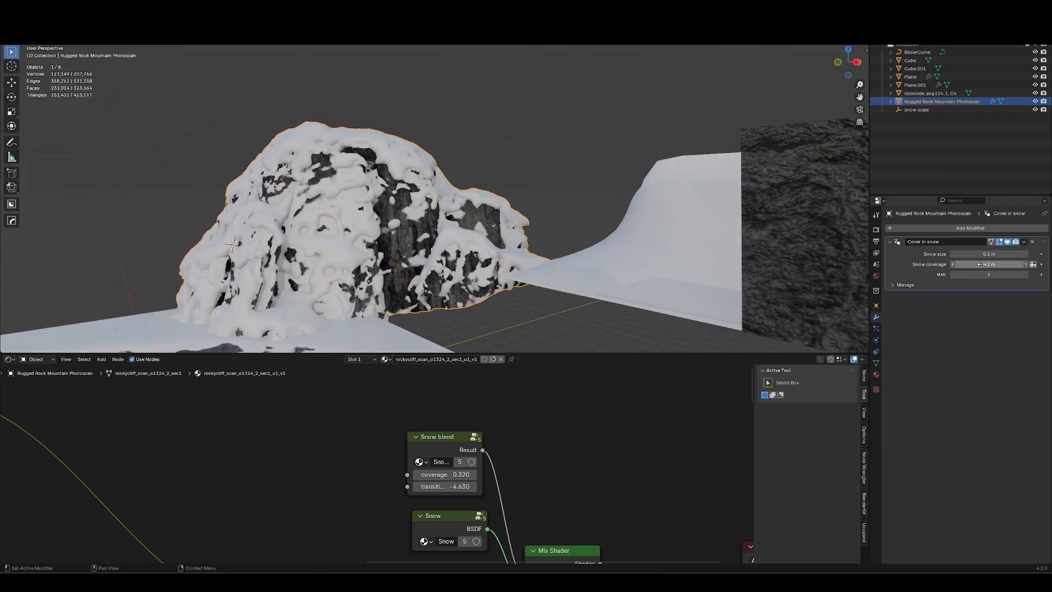
{"action": "left_click_drag", "start_coordinate": [989, 274], "coordinate": [991, 271]}
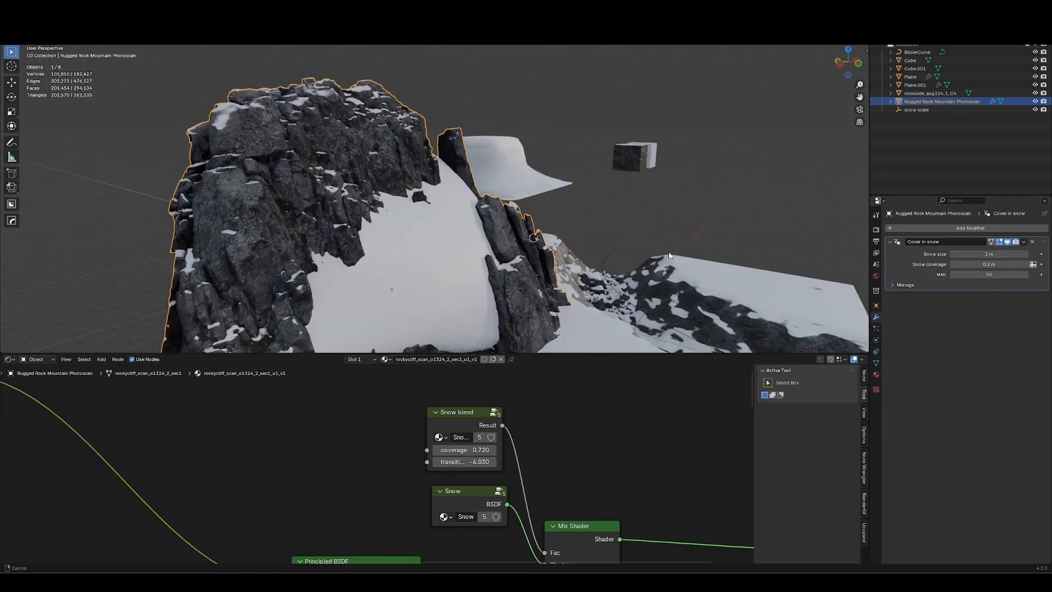
{"action": "middle_click_drag", "start_coordinate": [466, 241], "coordinate": [492, 255]}
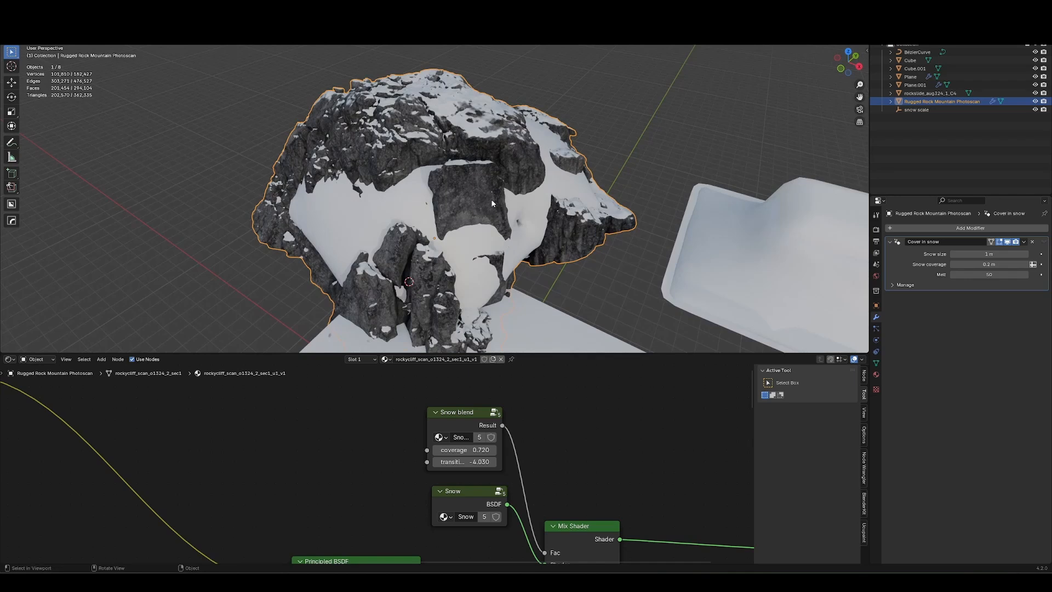
{"action": "left_click_drag", "start_coordinate": [989, 253], "coordinate": [967, 255]}
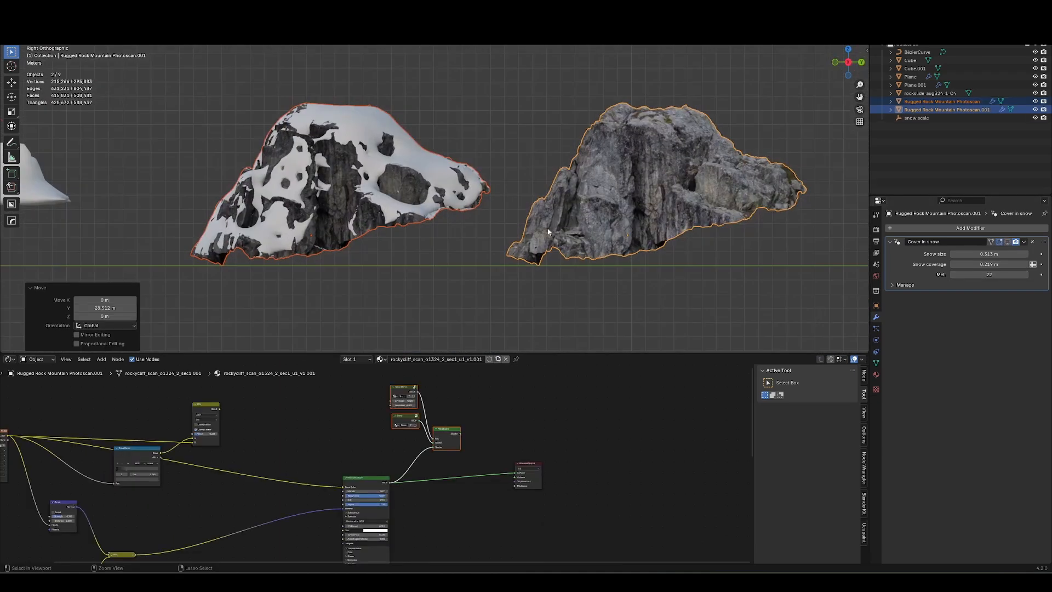
- Reposition the snow-free mountain copy beside the snow-covered original for comparison
{"action": "middle_click_drag", "start_coordinate": [519, 188], "coordinate": [557, 186]}
{"action": "left_click", "coordinate": [557, 185]}
{"action": "key", "text": "g"}
{"action": "middle_click_drag", "start_coordinate": [627, 185], "coordinate": [658, 182]}
{"action": "left_click", "coordinate": [658, 182]}
- Delete the snow-free mountain copy and move the snow-covered mountain along Y toward the trench terrain
{"action": "left_click", "coordinate": [432, 220]}
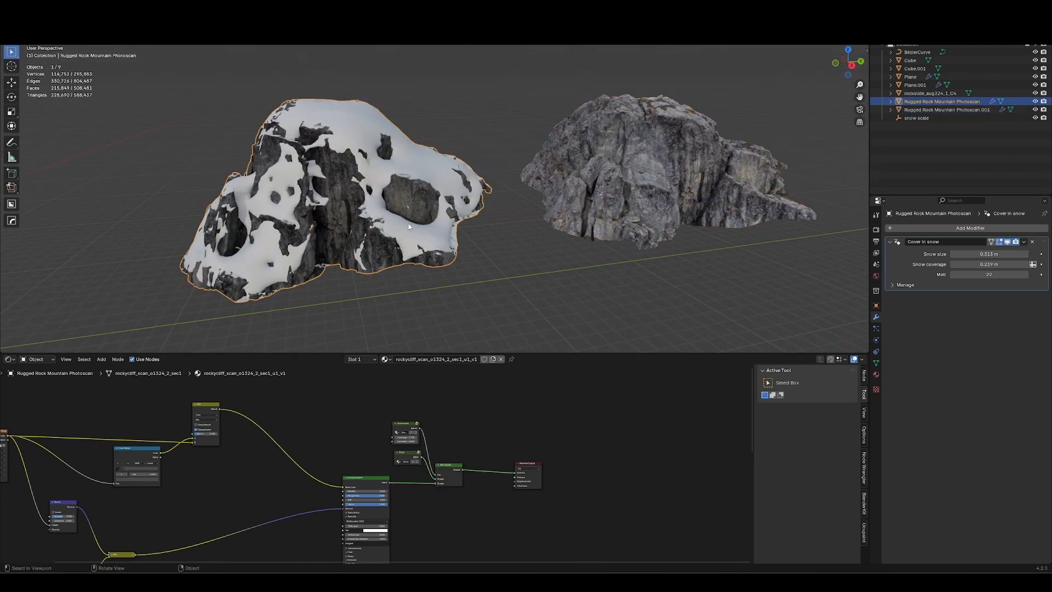
{"action": "key", "text": "g"}
{"action": "middle_click_drag", "start_coordinate": [416, 222], "coordinate": [384, 226]}
{"action": "right_click", "coordinate": [449, 230]}
{"action": "mouse_move", "coordinate": [459, 230]}
{"action": "middle_mouse_down"}
{"action": "mouse_move", "coordinate": [522, 219]}
{"action": "mouse_move", "coordinate": [430, 232]}
{"action": "mouse_move", "coordinate": [454, 271]}
{"action": "mouse_move", "coordinate": [507, 236]}
{"action": "mouse_move", "coordinate": [439, 232]}
{"action": "middle_mouse_up"}
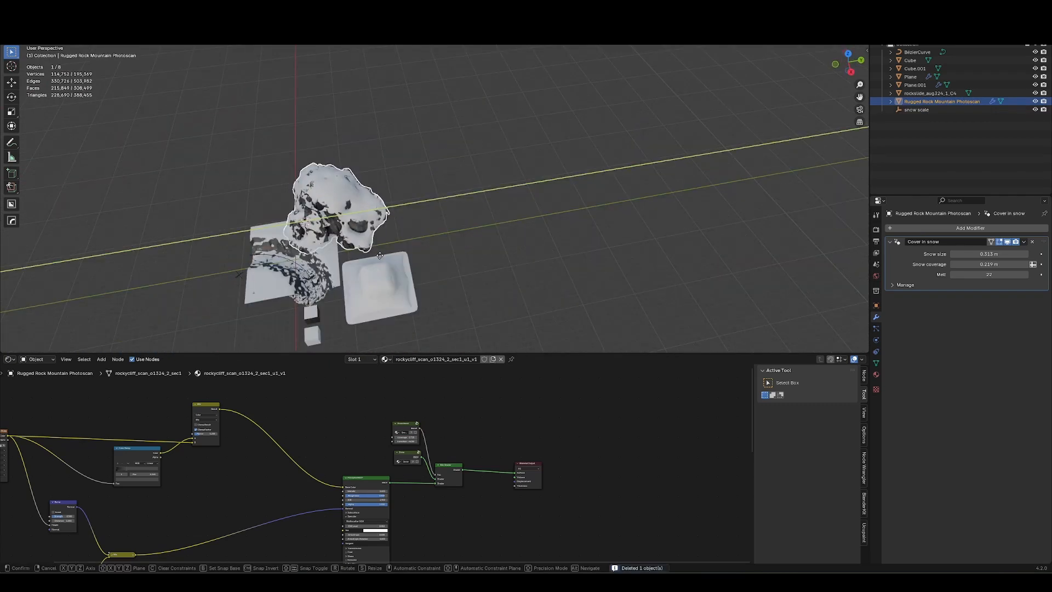
{"action": "left_click", "coordinate": [356, 263]}
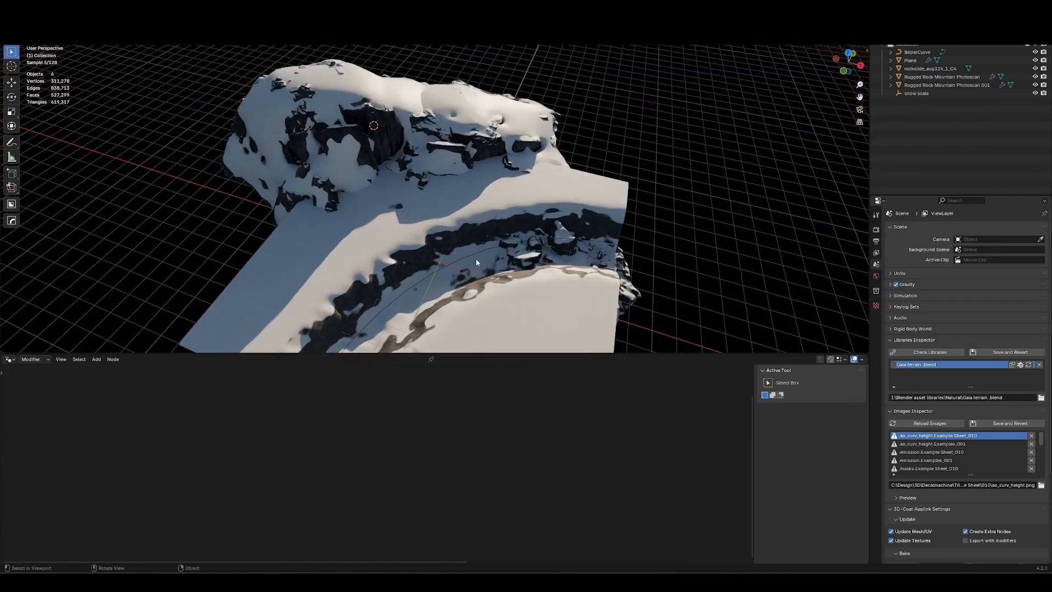
- Duplicate the second snowy mountain horizontally to the other side of the terrain and rotate the copy about Z
{"action": "left_click", "coordinate": [479, 150]}
{"action": "middle_click_drag", "start_coordinate": [478, 150], "coordinate": [556, 153]}
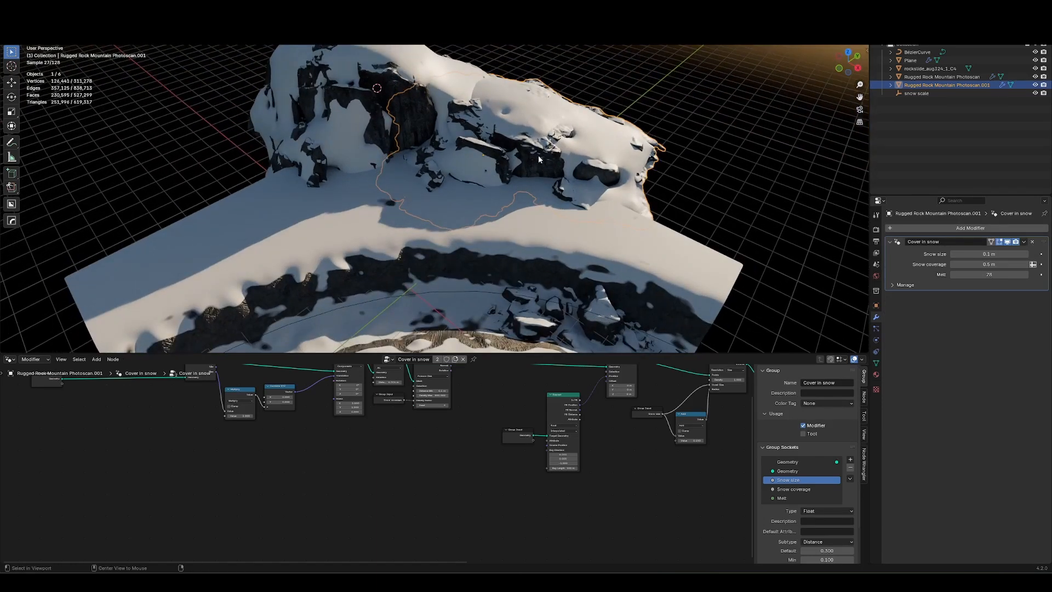
{"action": "key", "text": "shift+d"}
{"action": "key", "text": "shift+z"}
{"action": "left_click", "coordinate": [261, 205]}
{"action": "key", "text": "r"}
{"action": "key", "text": "z"}
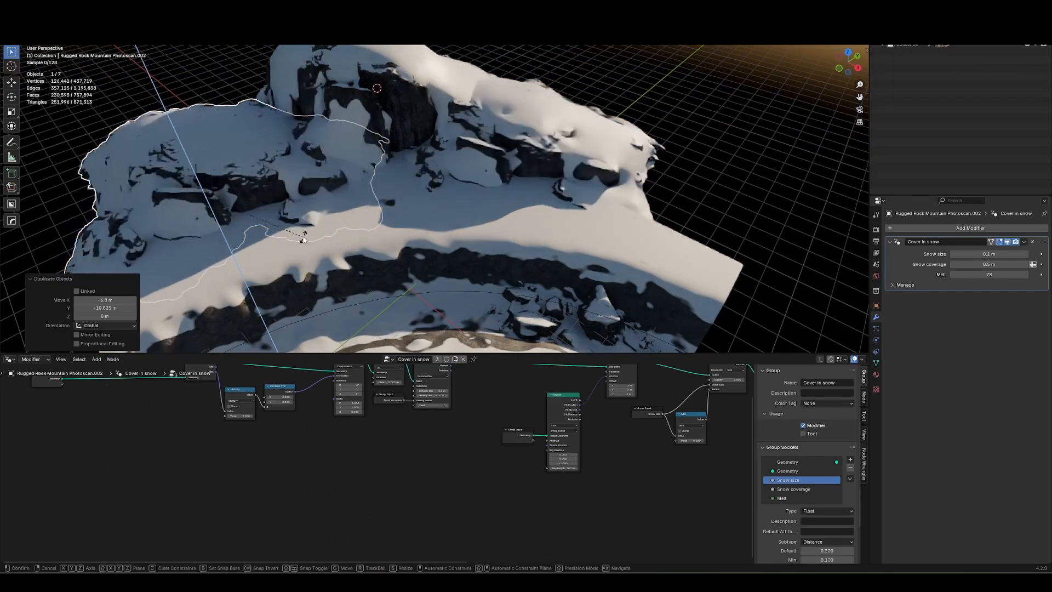
{"action": "left_click", "coordinate": [303, 237]}
- Scale the new mountain copy along Z and stretch it along Y
{"action": "middle_click_drag", "start_coordinate": [303, 236], "coordinate": [463, 157]}
{"action": "key", "text": "s"}
{"action": "key", "text": "z"}
{"action": "left_click", "coordinate": [482, 164]}
{"action": "key", "text": "s"}
{"action": "key", "text": "y"}
{"action": "left_click", "coordinate": [546, 117]}
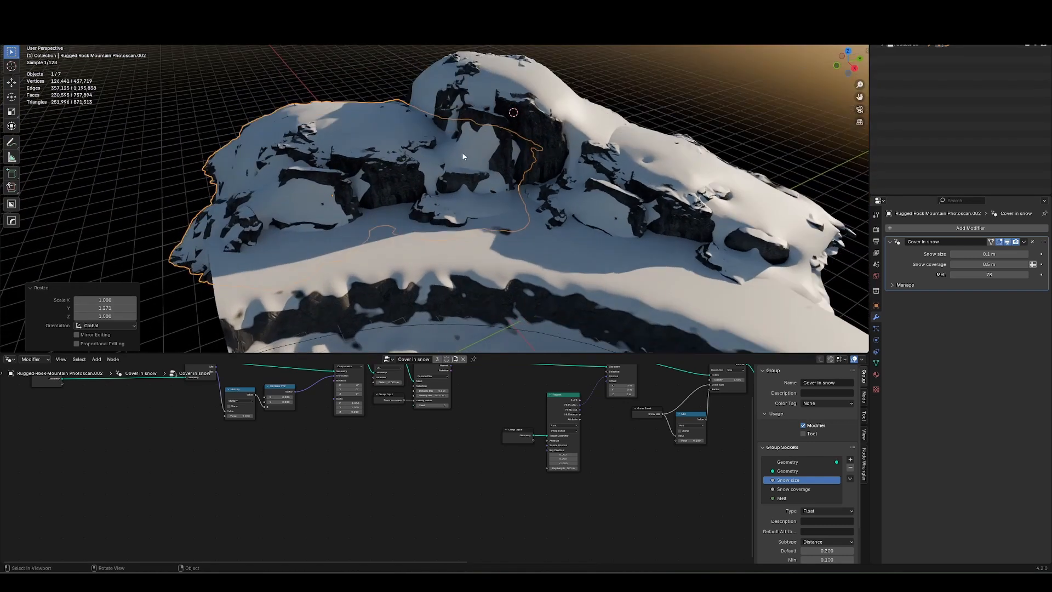
- Apply the mountain copy's scale and set its snow size to 0.14 m, snow coverage to 0.42 m and melt to 36
{"action": "key", "text": "ctrl+a"}
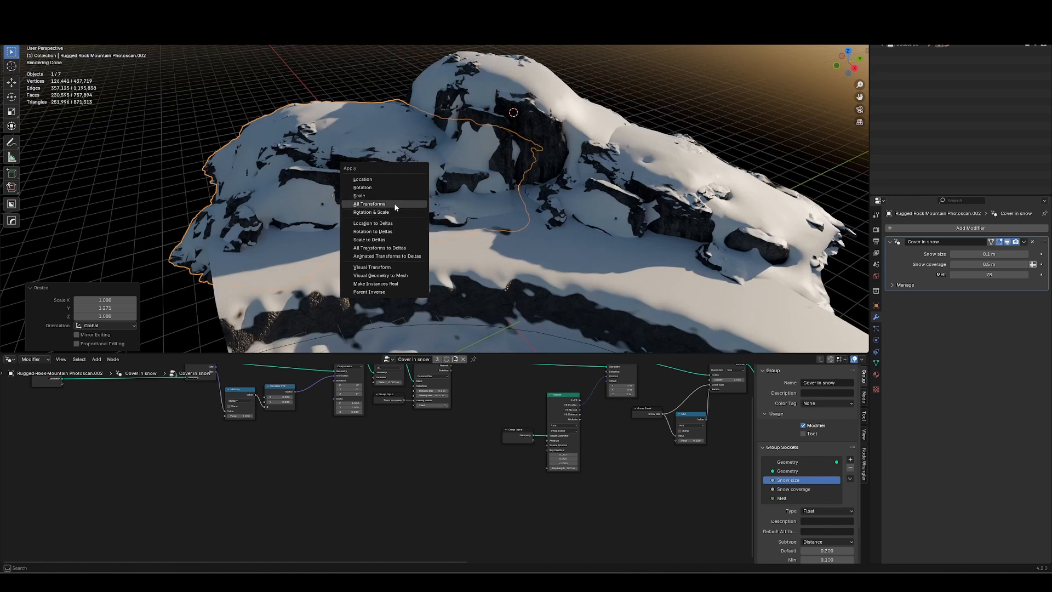
{"action": "left_click", "coordinate": [378, 196]}
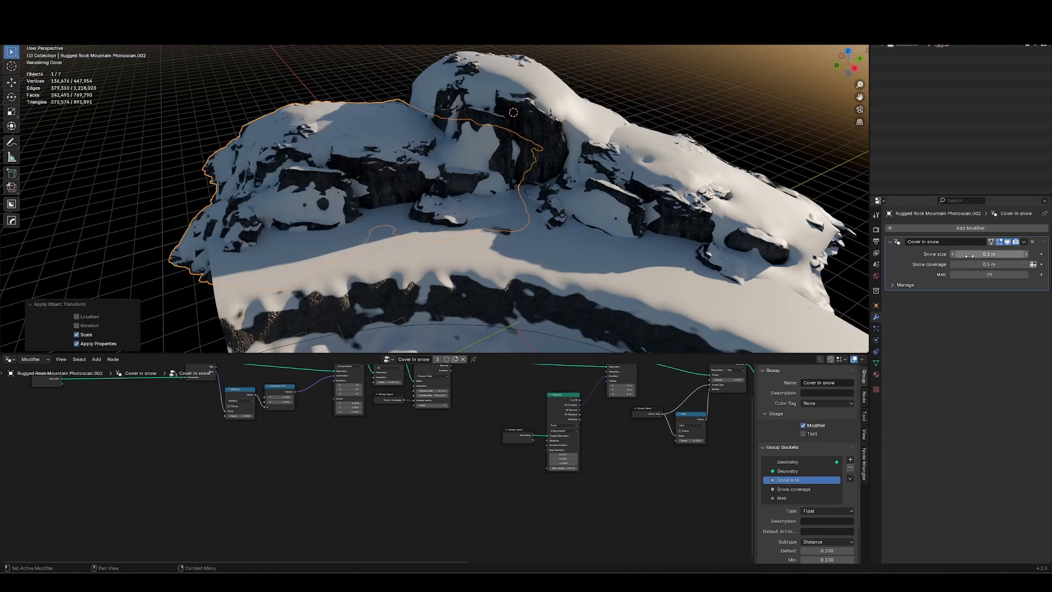
{"action": "left_click_drag", "start_coordinate": [982, 254], "coordinate": [969, 275]}
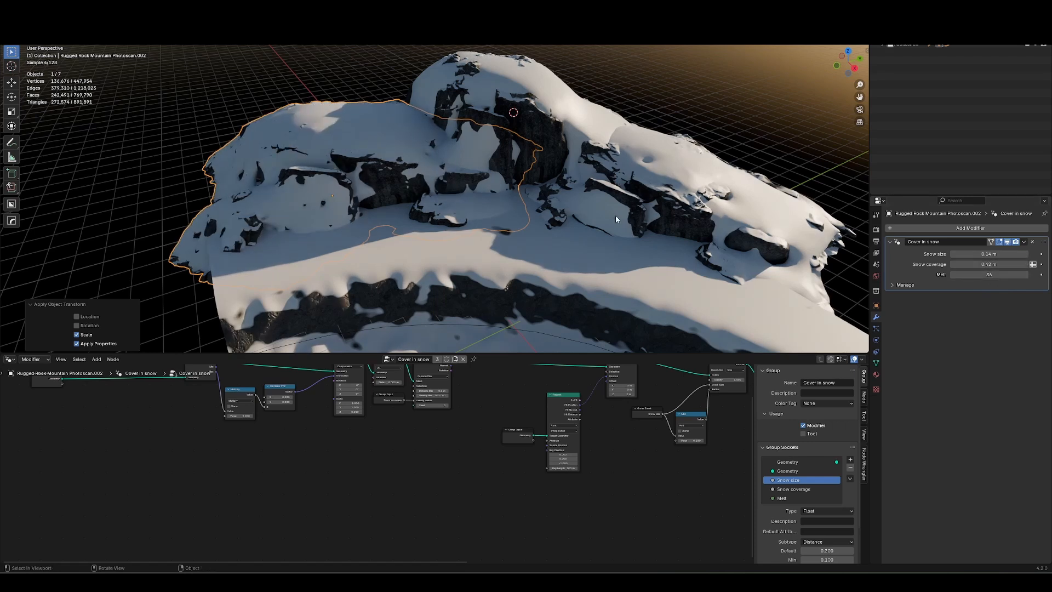
- Set the plane's Curve trench modifier to width 3.000, slope -1.830 and depth -0.330
{"action": "middle_click_drag", "start_coordinate": [590, 238], "coordinate": [510, 216]}
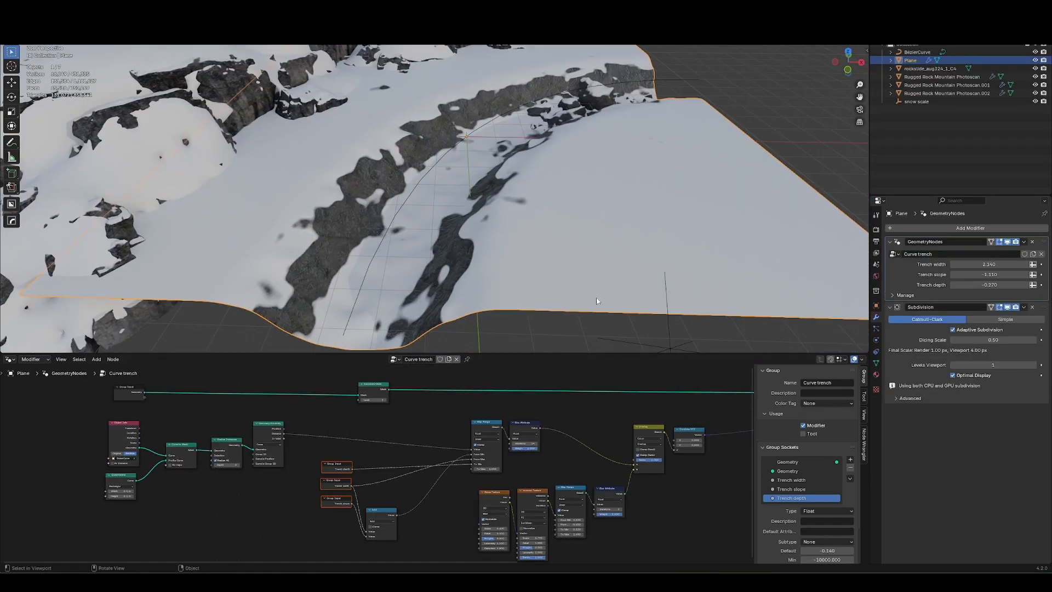
{"action": "scroll", "coordinate": [403, 477], "scroll_direction": "up", "scroll_amount": 10}
{"action": "mouse_move", "coordinate": [402, 476]}
{"action": "middle_mouse_down"}
{"action": "mouse_move", "coordinate": [488, 395]}
{"action": "mouse_move", "coordinate": [400, 461]}
{"action": "middle_mouse_up"}
{"action": "scroll", "coordinate": [381, 463], "scroll_direction": "down", "scroll_amount": 5}
{"action": "middle_click_drag", "start_coordinate": [536, 238], "coordinate": [561, 218]}
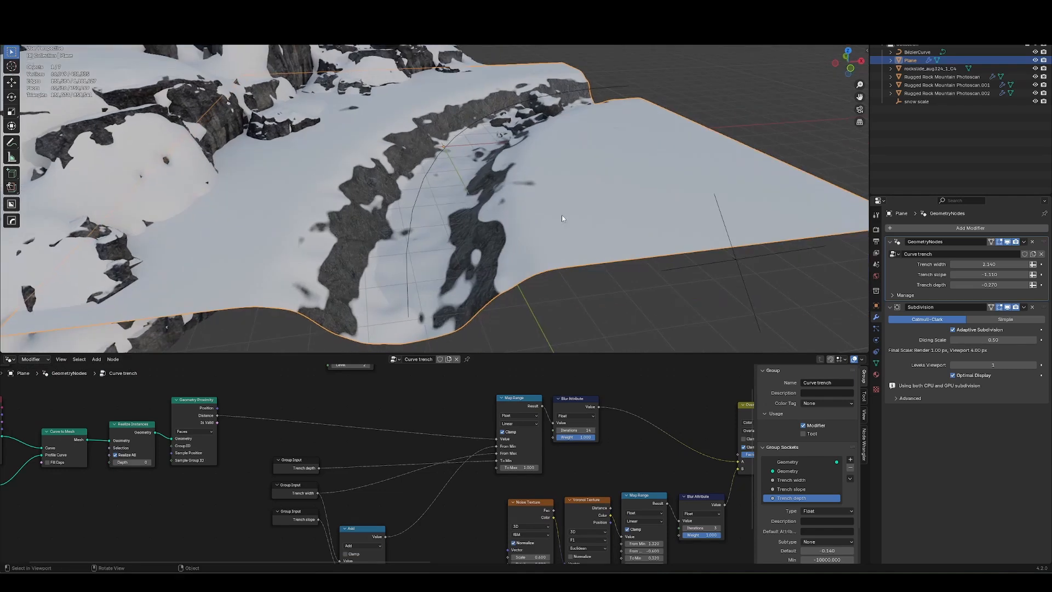
{"action": "middle_click_drag", "start_coordinate": [742, 203], "coordinate": [640, 223]}
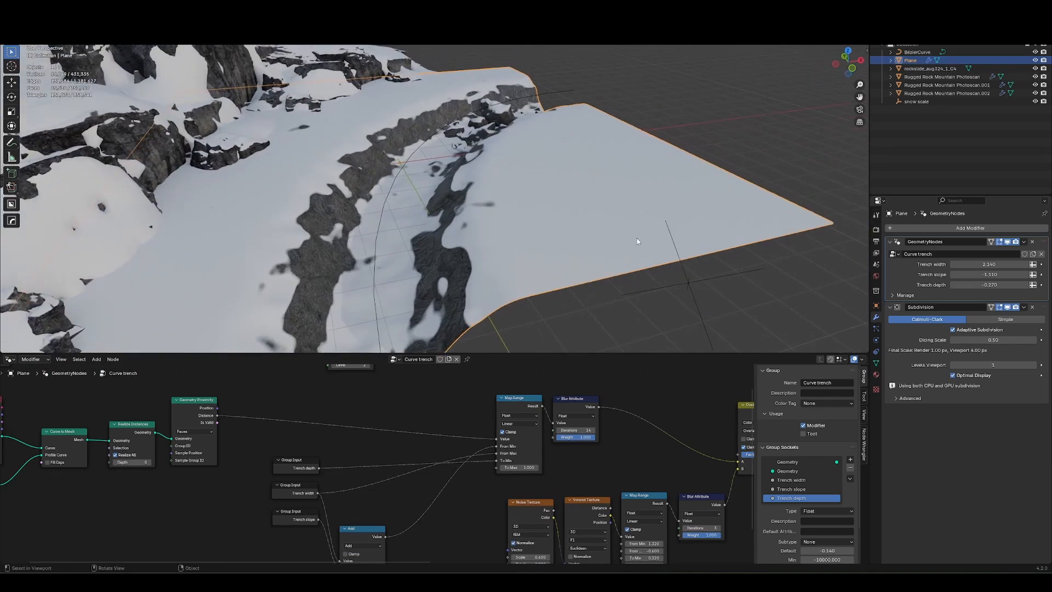
{"action": "left_click_drag", "start_coordinate": [981, 265], "coordinate": [993, 287]}
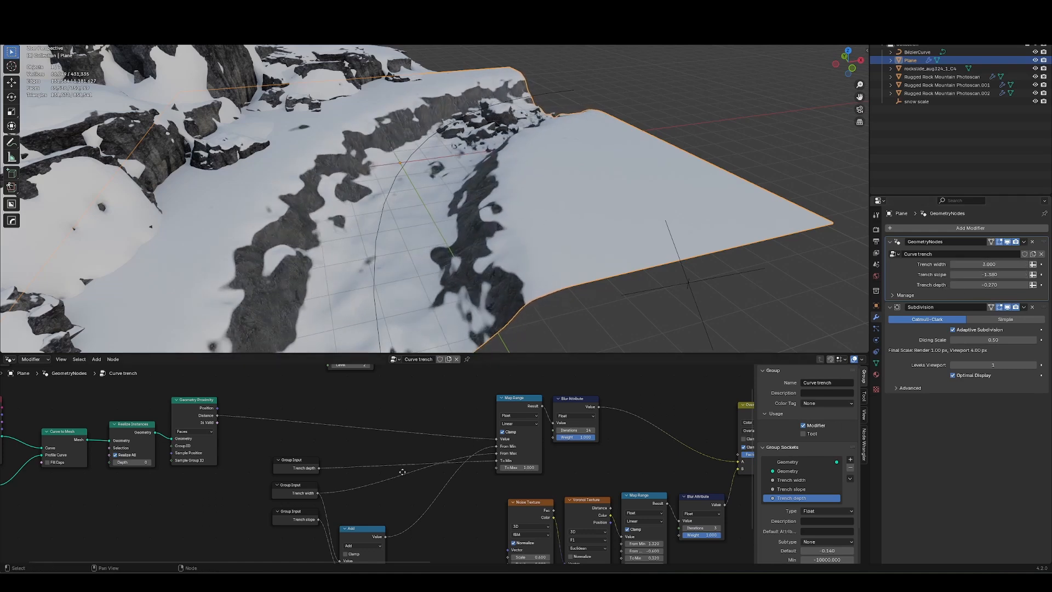
{"action": "middle_click_drag", "start_coordinate": [356, 553], "coordinate": [369, 506]}
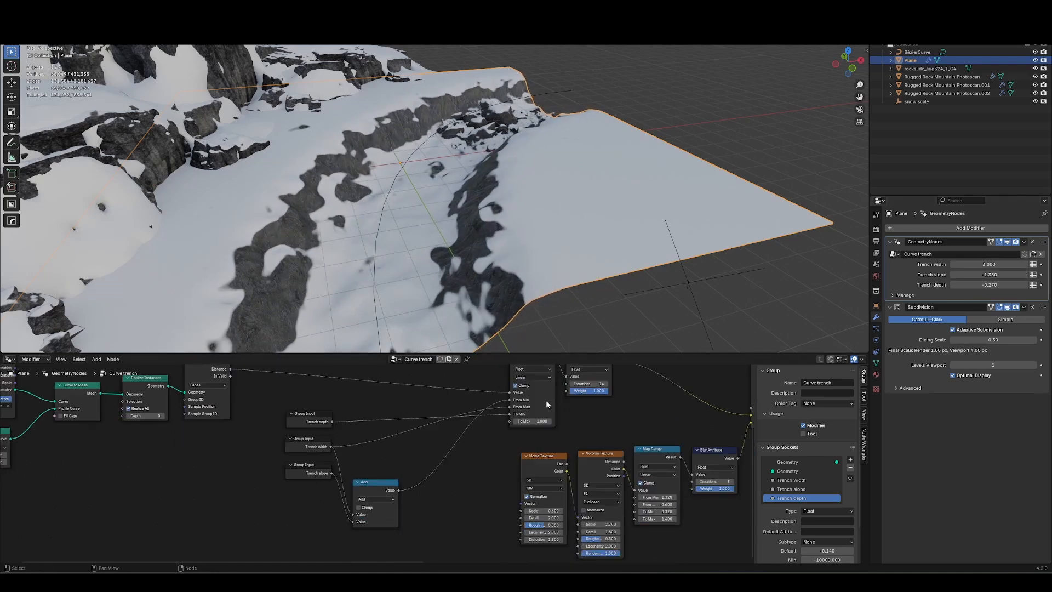
{"action": "mouse_move", "coordinate": [989, 275]}
{"action": "left_mouse_down"}
{"action": "mouse_move", "coordinate": [977, 275]}
{"action": "mouse_move", "coordinate": [980, 288]}
{"action": "left_mouse_up"}
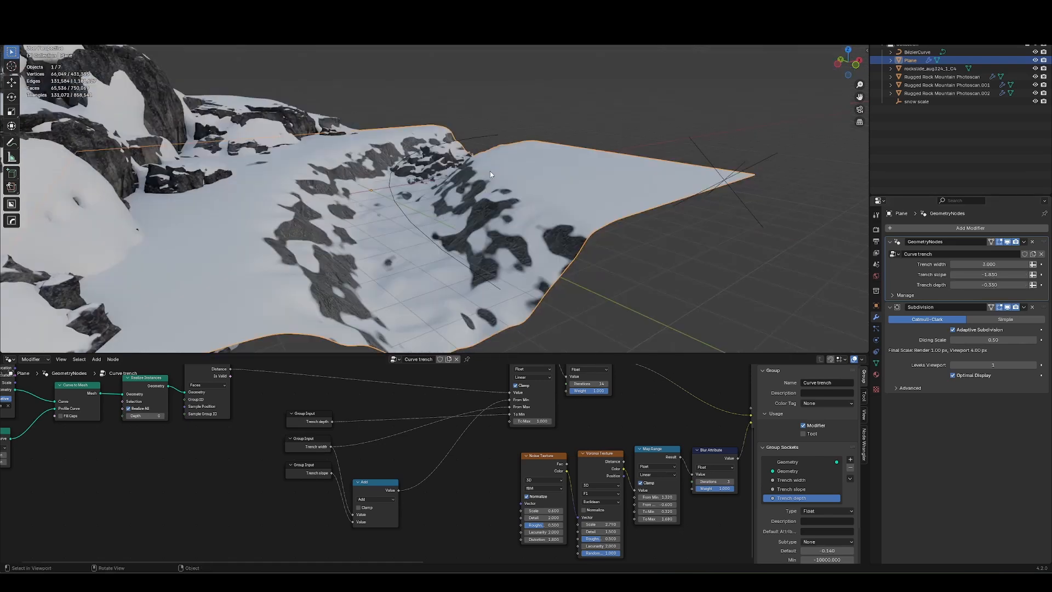
- Move the rockslide object horizontally at the far end of the trench
{"action": "left_click", "coordinate": [446, 152]}
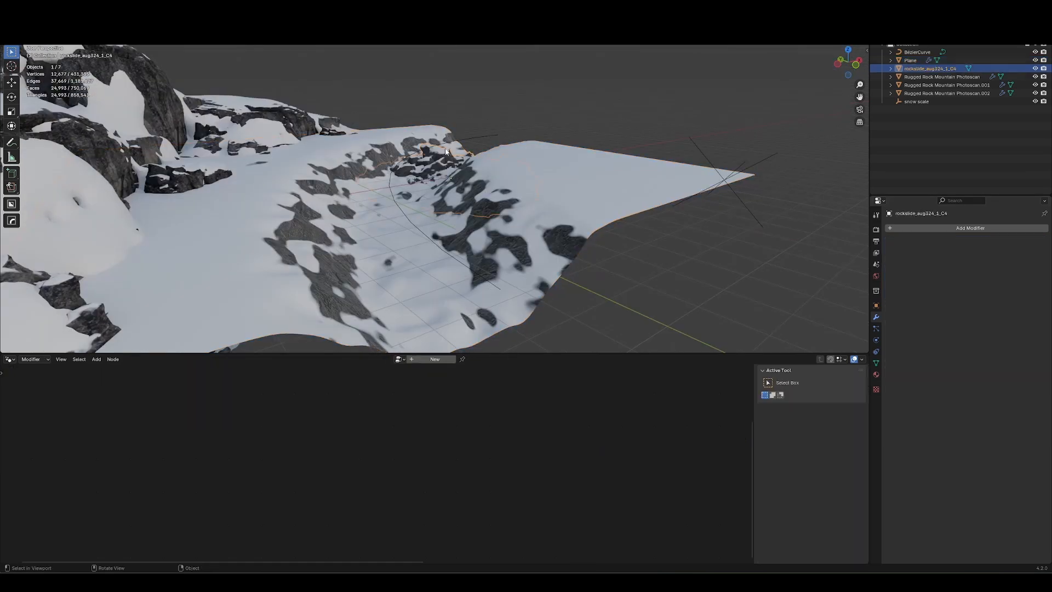
{"action": "key", "text": "g"}
{"action": "key", "text": "shift+z"}
{"action": "left_click", "coordinate": [454, 139]}
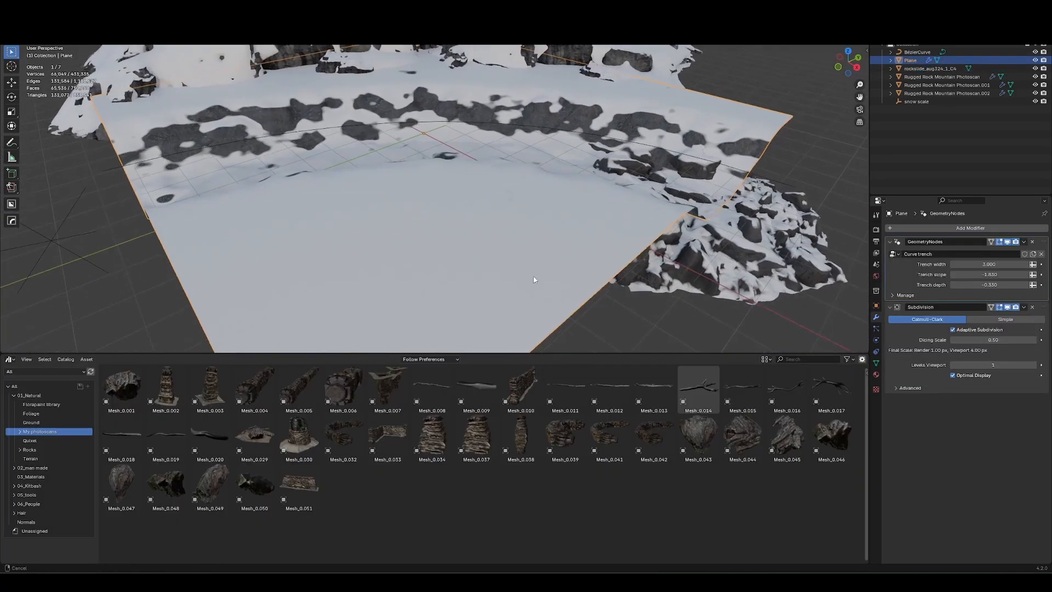
- Place five stick meshes from the photoscan asset library, including Mesh_014, Mesh_015 and Mesh_012, on the plane's flat area
{"action": "left_click_drag", "start_coordinate": [698, 386], "coordinate": [395, 284]}
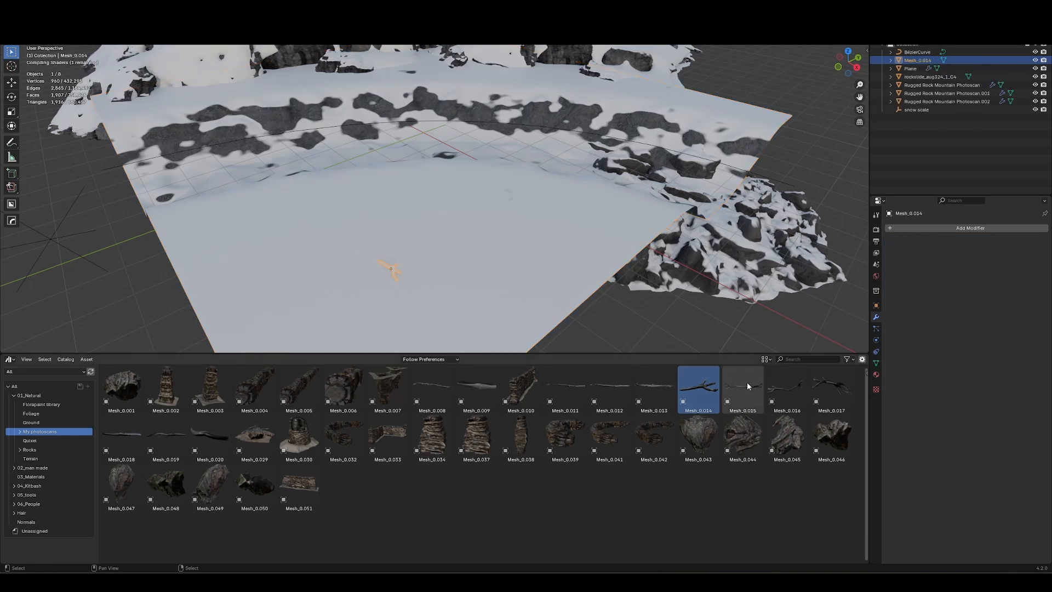
{"action": "left_click_drag", "start_coordinate": [744, 393], "coordinate": [368, 278]}
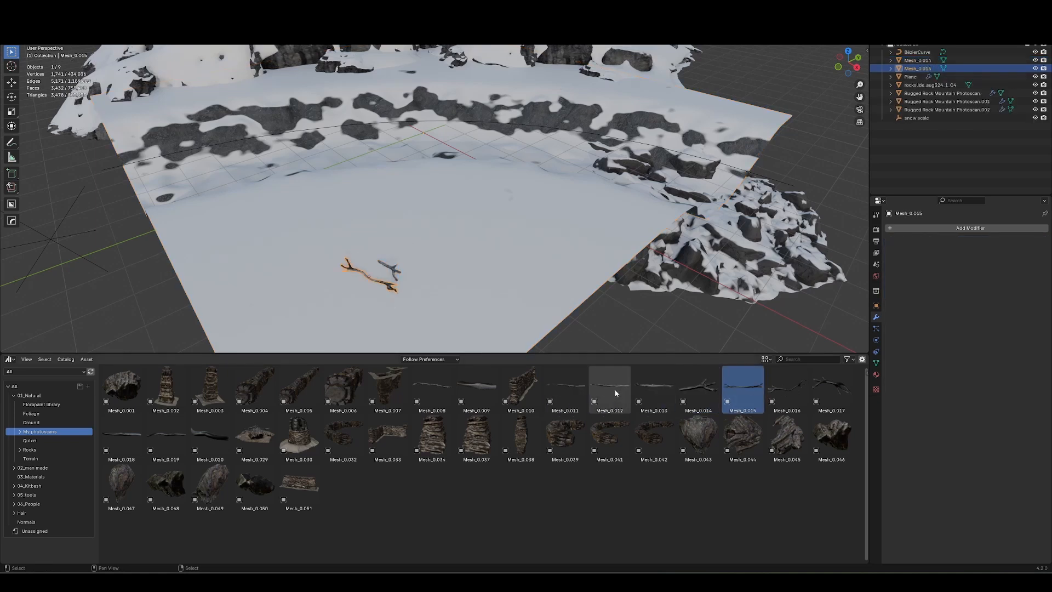
{"action": "left_click_drag", "start_coordinate": [615, 393], "coordinate": [348, 285]}
{"action": "left_click_drag", "start_coordinate": [176, 437], "coordinate": [305, 289]}
{"action": "left_click", "coordinate": [122, 436]}
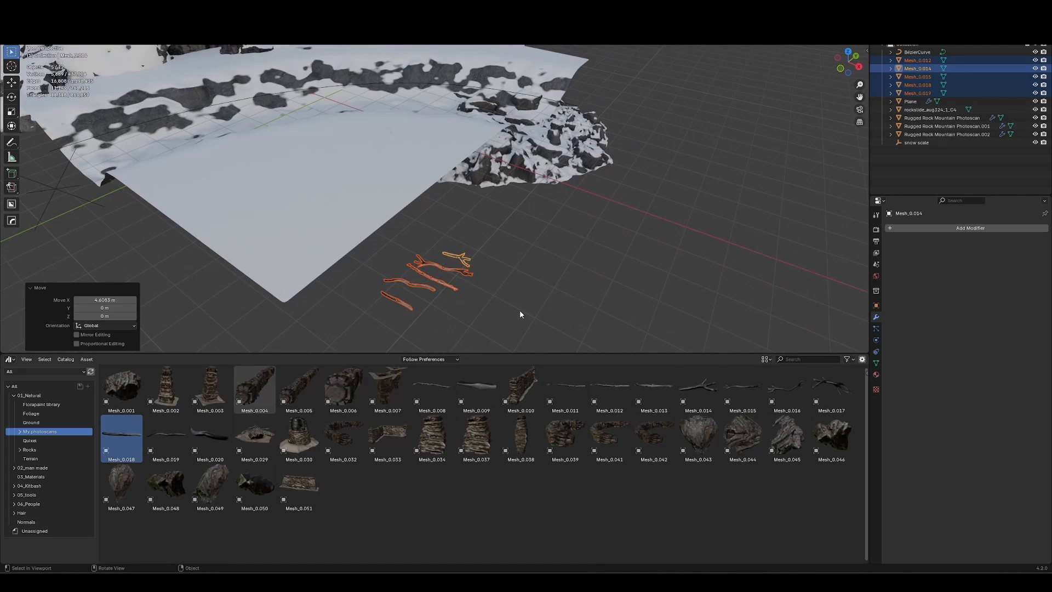
- Move the selected stick meshes into a new collection named sticks
{"action": "key", "text": "m"}
{"action": "left_click", "coordinate": [519, 312]}
{"action": "type", "text": "sticks"}
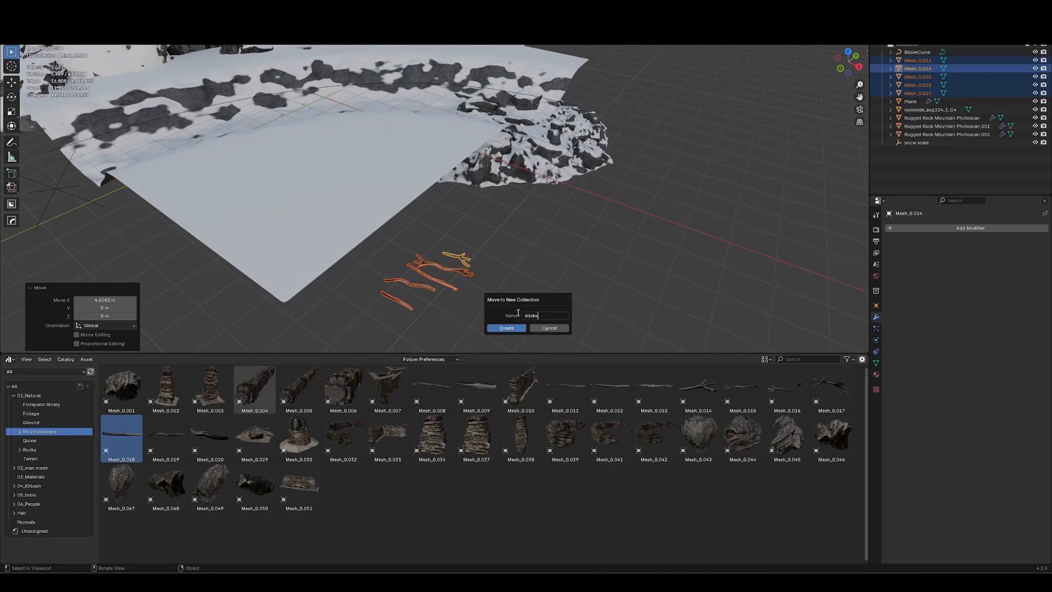
{"action": "key", "text": "Return"}
{"action": "key", "text": "Return"}
- Select the plane, show the Geometry Node Editor in place of the asset browser and collapse the plane's existing modifiers
{"action": "left_click", "coordinate": [444, 186]}
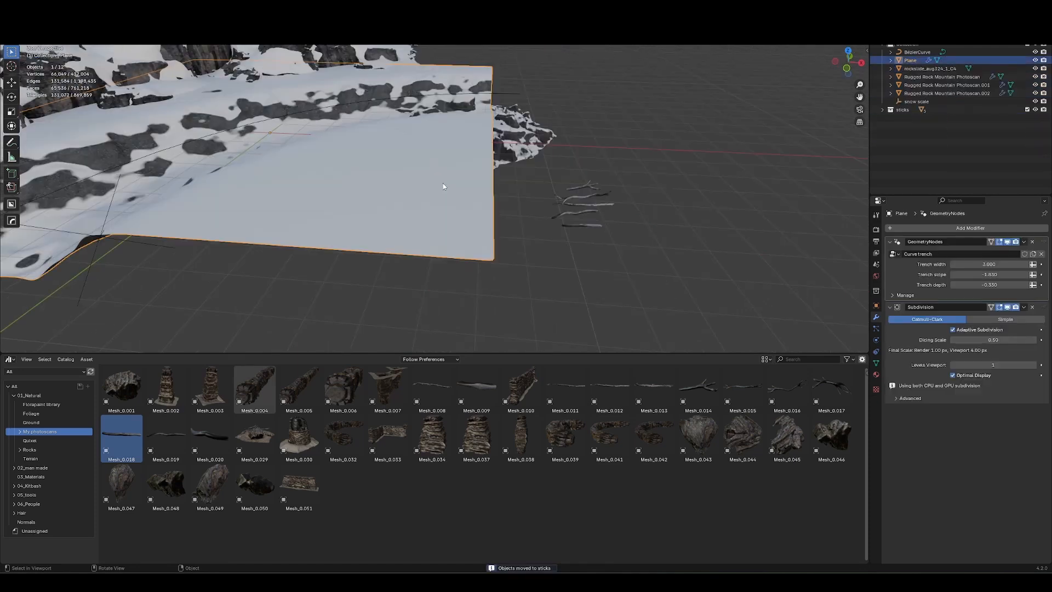
{"action": "left_click", "coordinate": [9, 360]}
{"action": "left_click", "coordinate": [33, 427]}
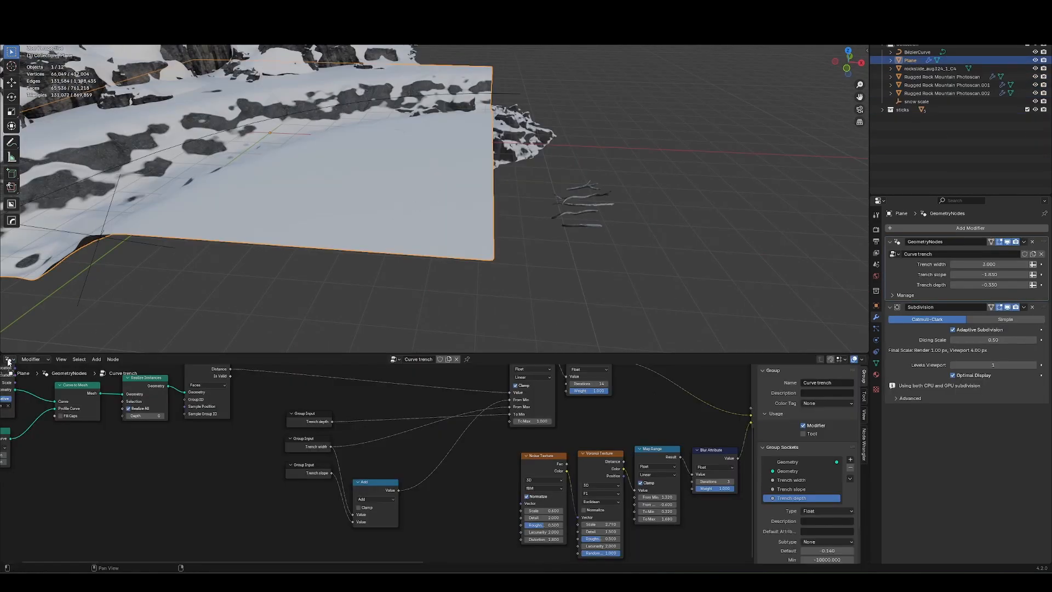
{"action": "left_click", "coordinate": [890, 241]}
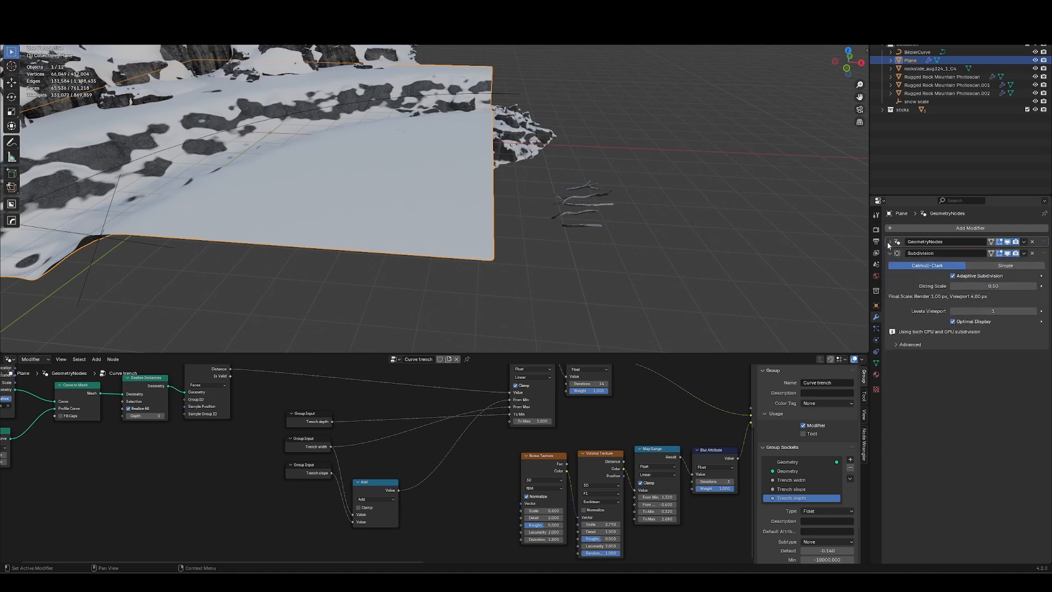
{"action": "left_click", "coordinate": [889, 242]}
{"action": "left_click_drag", "start_coordinate": [892, 241], "coordinate": [890, 252]}
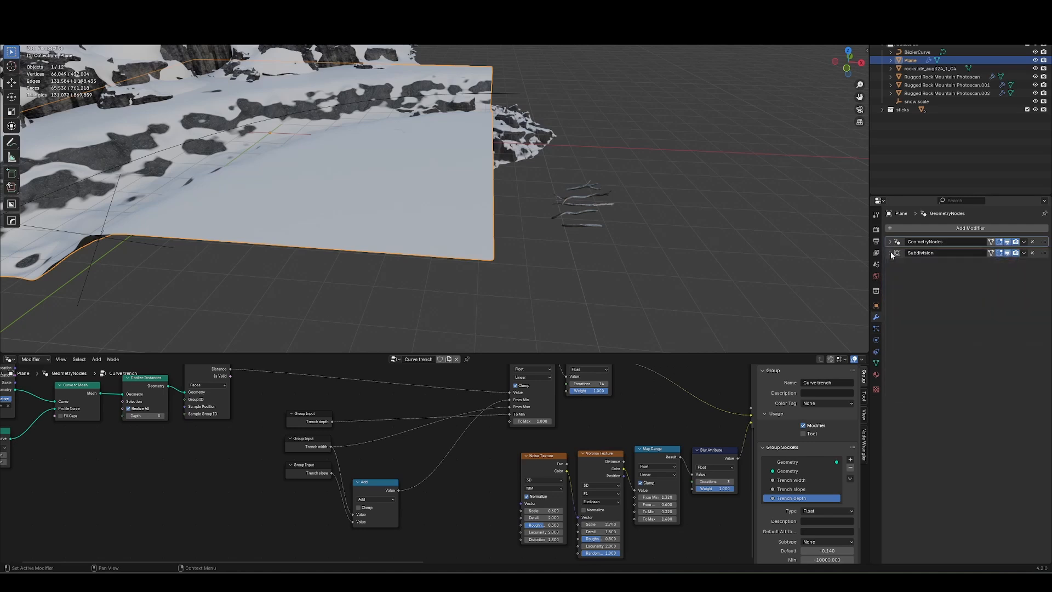
- Add another Geometry Nodes modifier to the plane with a new node group named Draw on scatter
{"action": "left_click", "coordinate": [899, 228]}
{"action": "type", "text": "g"}
{"action": "left_click", "coordinate": [895, 245]}
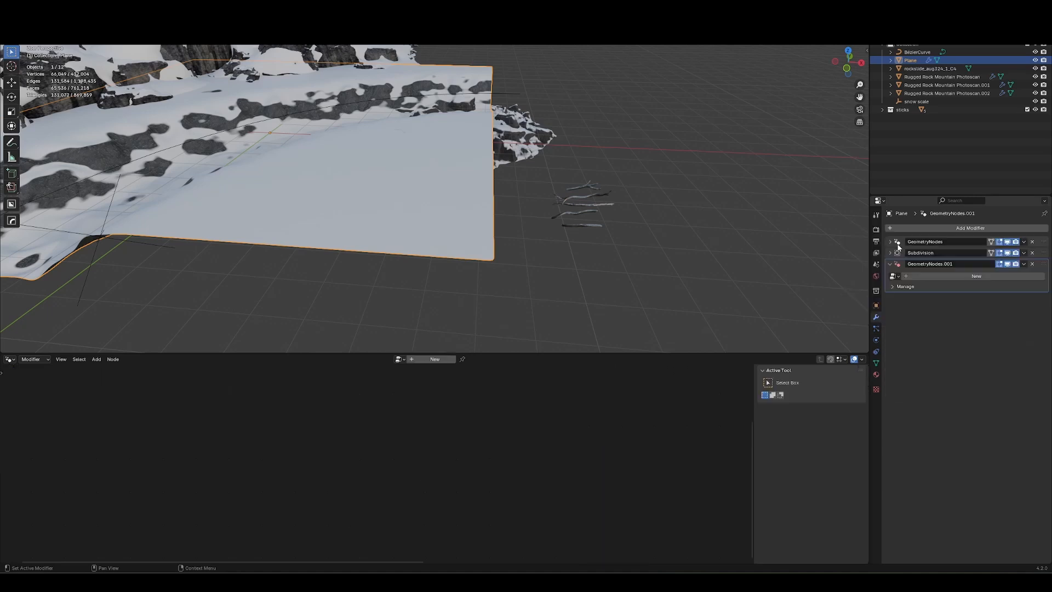
{"action": "left_click", "coordinate": [929, 275]}
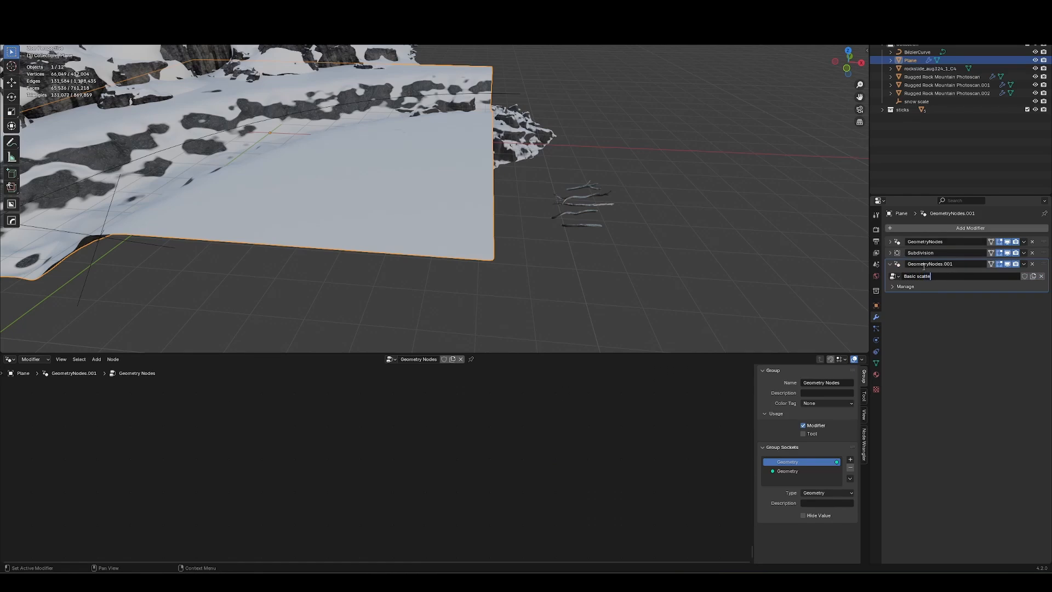
{"action": "type", "text": "r"}
{"action": "key", "text": "Return"}
{"action": "key", "text": "ctrl+a"}
{"action": "type", "text": "D"}
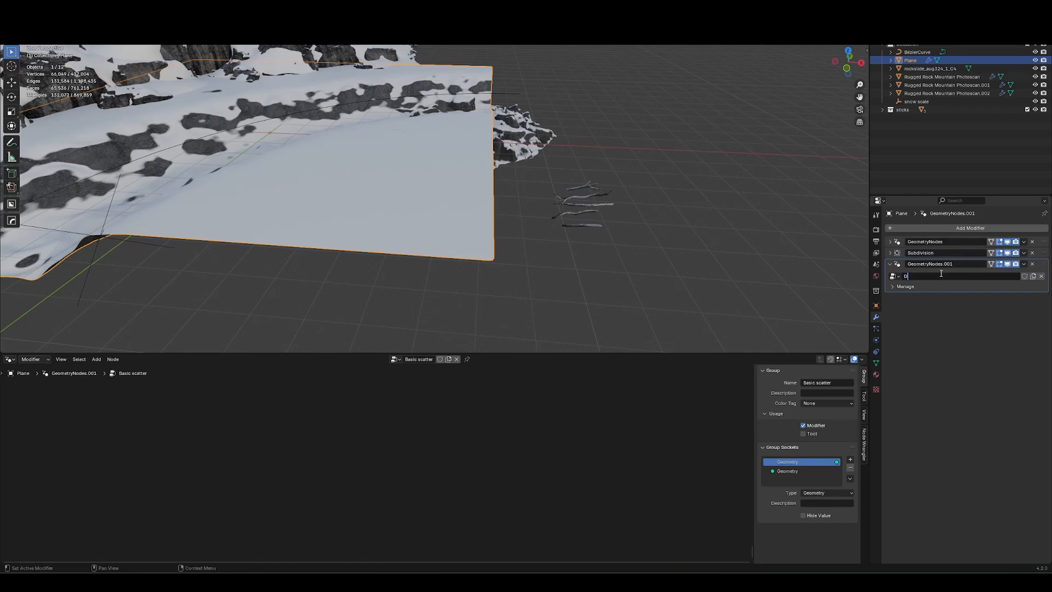
{"action": "type", "text": "raw on scatter"}
{"action": "key", "text": "Return"}
- Insert a Distribute Points on Faces node between the Group Input and Group Output
{"action": "key", "text": "Home"}
{"action": "key", "text": "shift+a"}
{"action": "mouse_move", "coordinate": [343, 486]}
{"action": "left_click", "coordinate": [406, 486]}
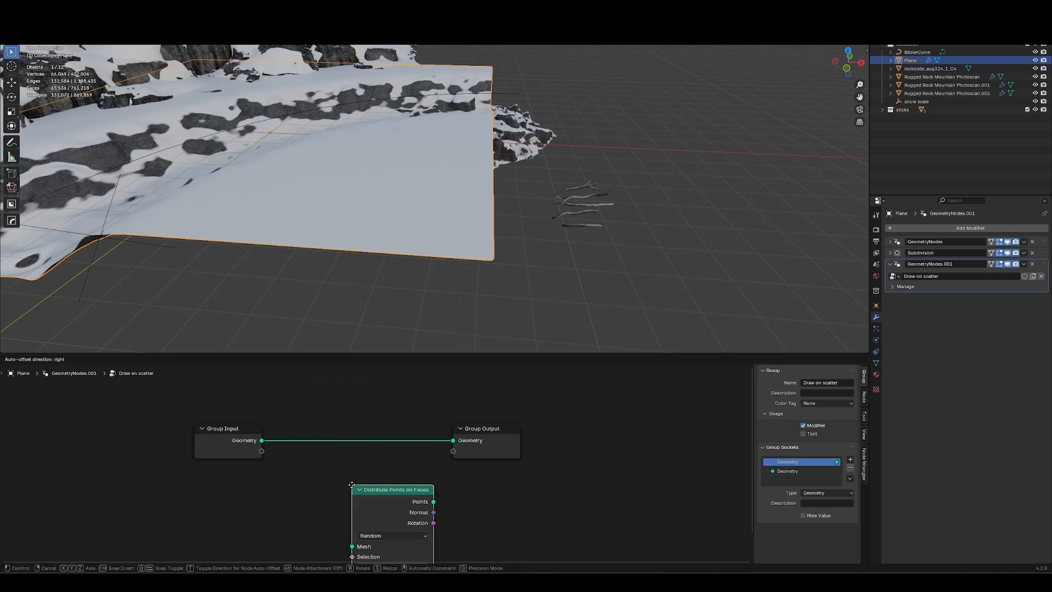
{"action": "left_click", "coordinate": [290, 420]}
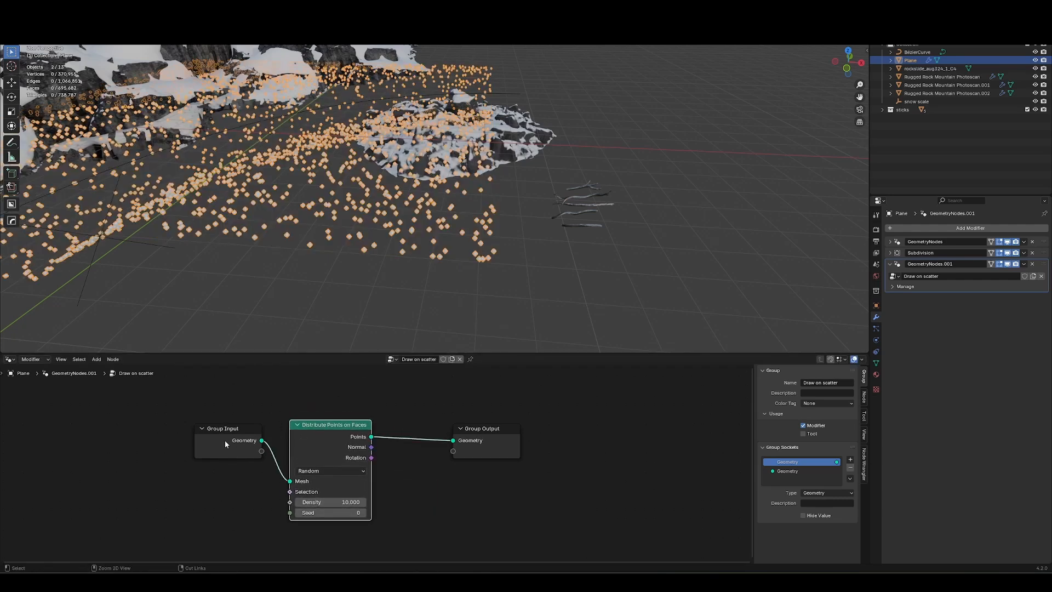
- Combine the original geometry and the distributed points with Join Geometry, feeding the original from a duplicated Group Input beside it
{"action": "right_click_drag", "start_coordinate": [231, 440], "coordinate": [328, 442], "text": "ctrl+shift"}
{"action": "left_click", "coordinate": [631, 419]}
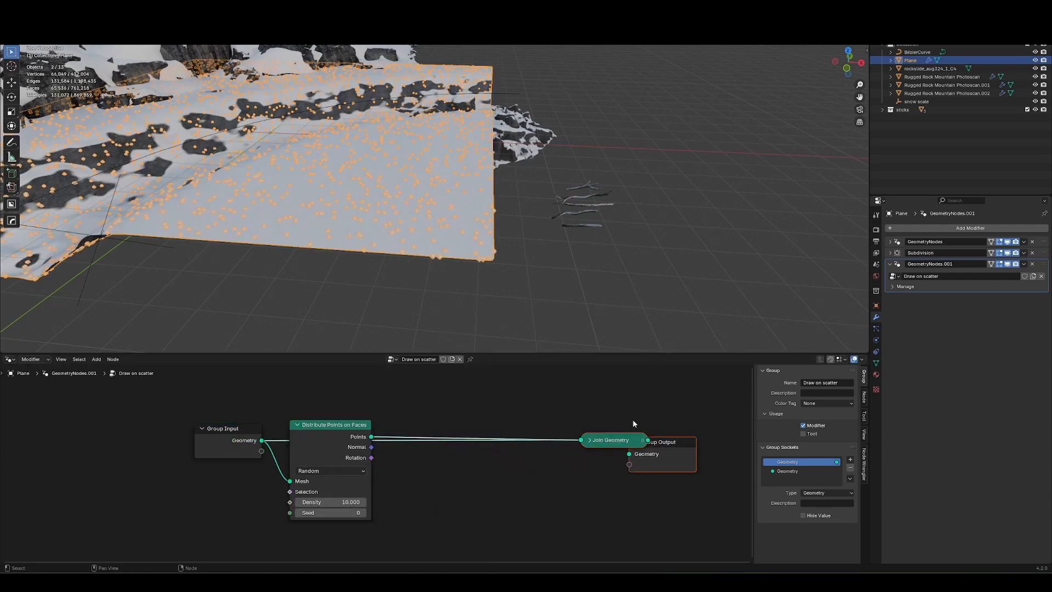
{"action": "left_click", "coordinate": [238, 455]}
{"action": "key", "text": "shift+d"}
{"action": "left_click", "coordinate": [468, 382]}
{"action": "left_click_drag", "start_coordinate": [495, 378], "coordinate": [555, 411]}
{"action": "right_click_drag", "start_coordinate": [393, 431], "coordinate": [391, 421], "text": "ctrl"}
{"action": "left_click_drag", "start_coordinate": [184, 421], "coordinate": [386, 430]}
{"action": "key", "text": "g"}
{"action": "left_click", "coordinate": [371, 495]}
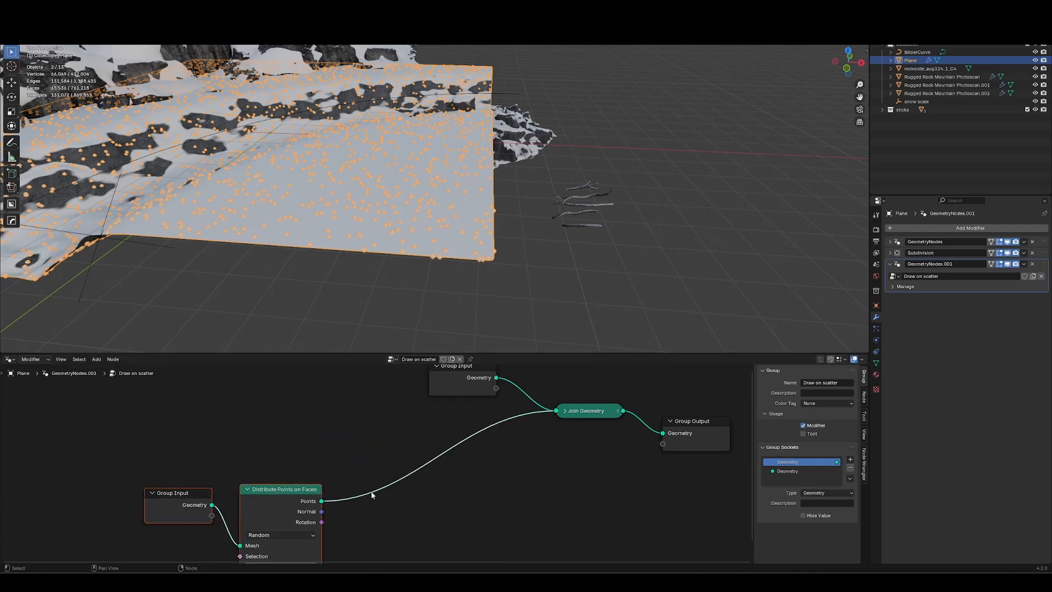
- Insert an Instance on Points node between Distribute Points on Faces and Join Geometry
{"action": "scroll", "coordinate": [389, 509], "scroll_direction": "down", "scroll_amount": 4}
{"action": "middle_click_drag", "start_coordinate": [401, 512], "coordinate": [408, 482], "text": "shift"}
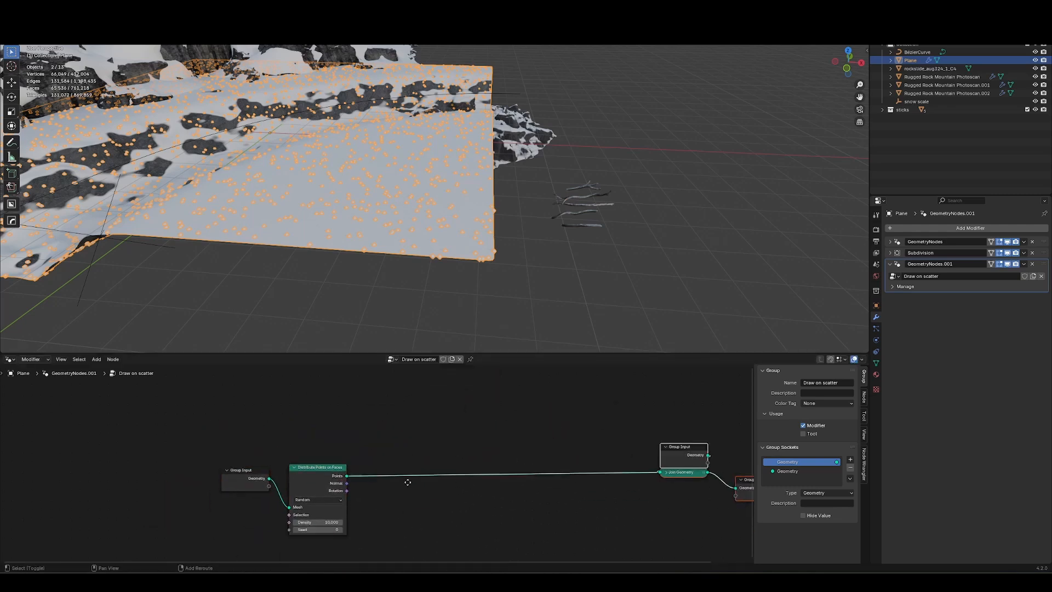
{"action": "scroll", "coordinate": [408, 482], "scroll_direction": "up", "scroll_amount": 2}
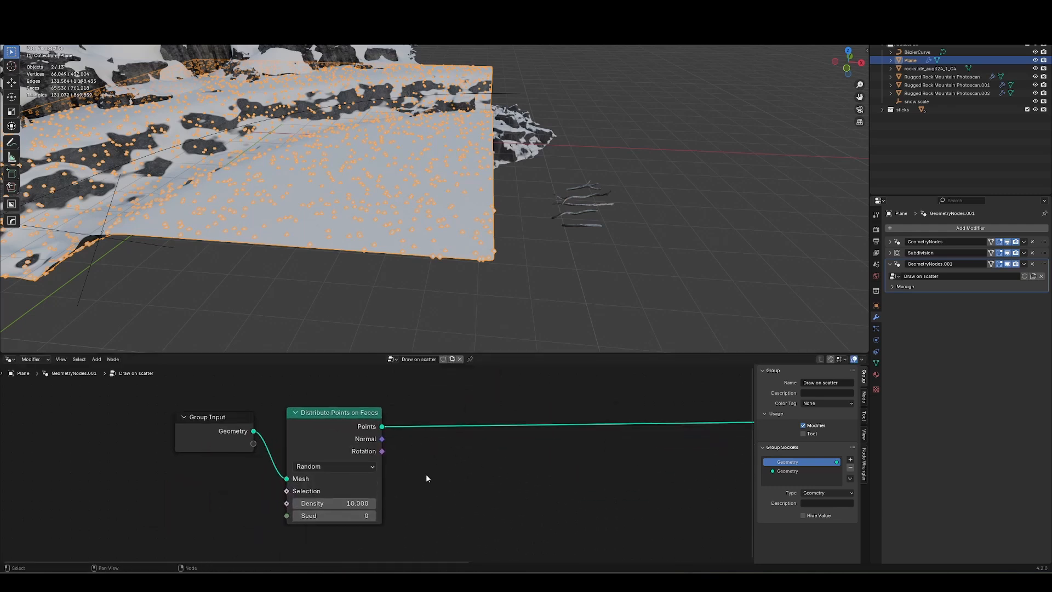
{"action": "key", "text": "shift+a"}
{"action": "type", "text": "instance"}
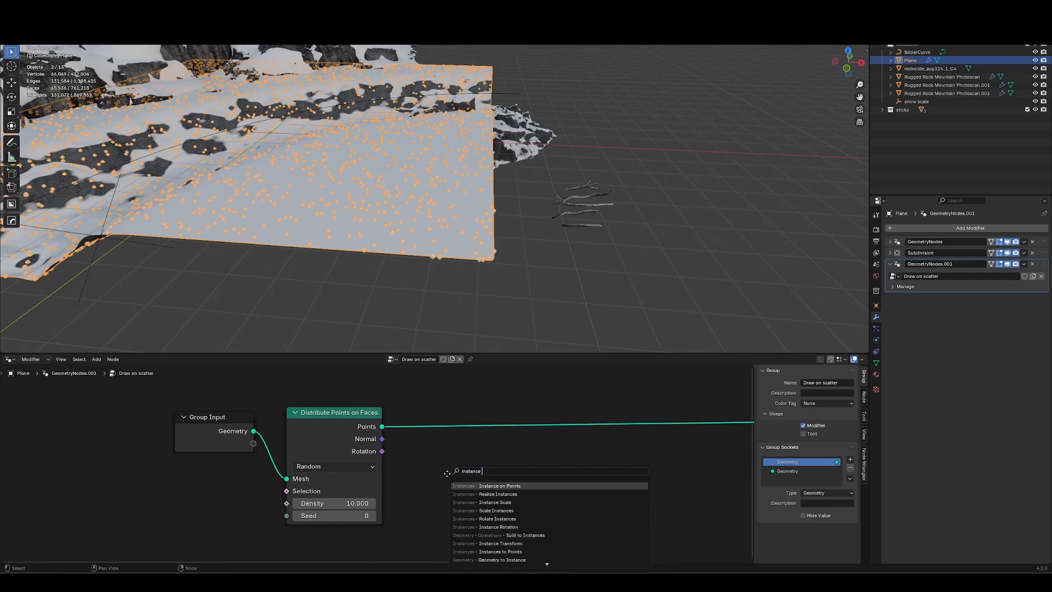
{"action": "key", "text": "Return"}
{"action": "left_click", "coordinate": [520, 419]}
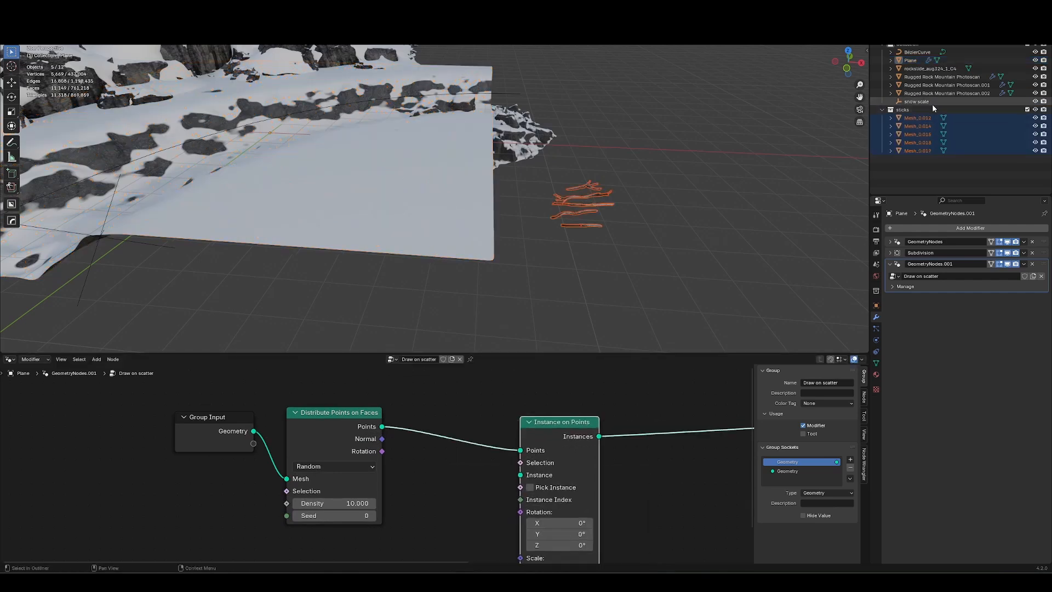
- Instance the sticks collection through a Relative Collection Info node with Separate Children and Reset Children, and enable Pick Instance
{"action": "left_click", "coordinate": [331, 457]}
{"action": "scroll", "coordinate": [469, 501], "scroll_direction": "down", "scroll_amount": 1}
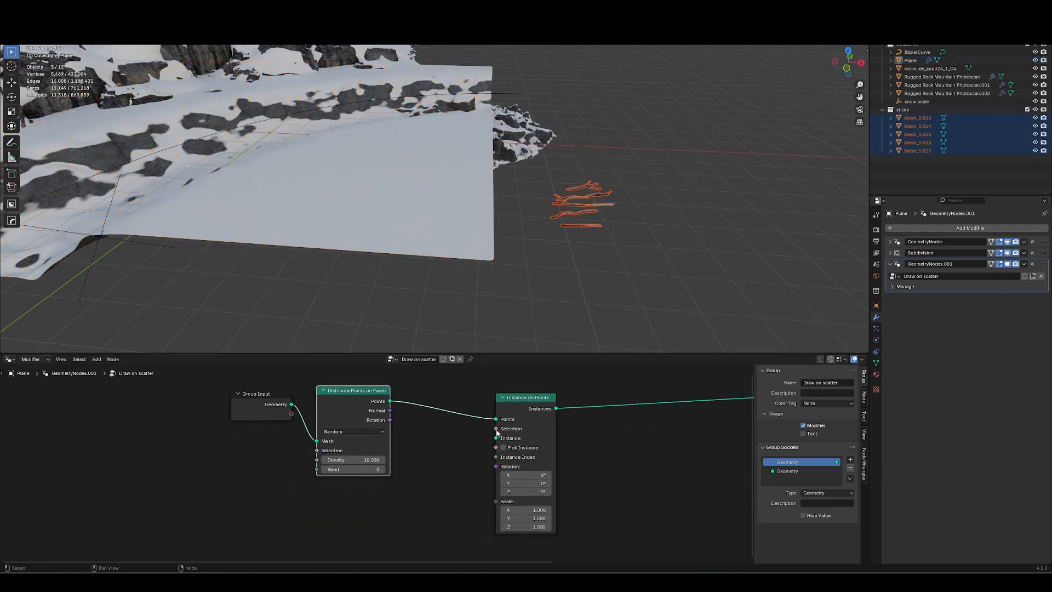
{"action": "key", "text": "shift+a"}
{"action": "type", "text": "collec"}
{"action": "key", "text": "Return"}
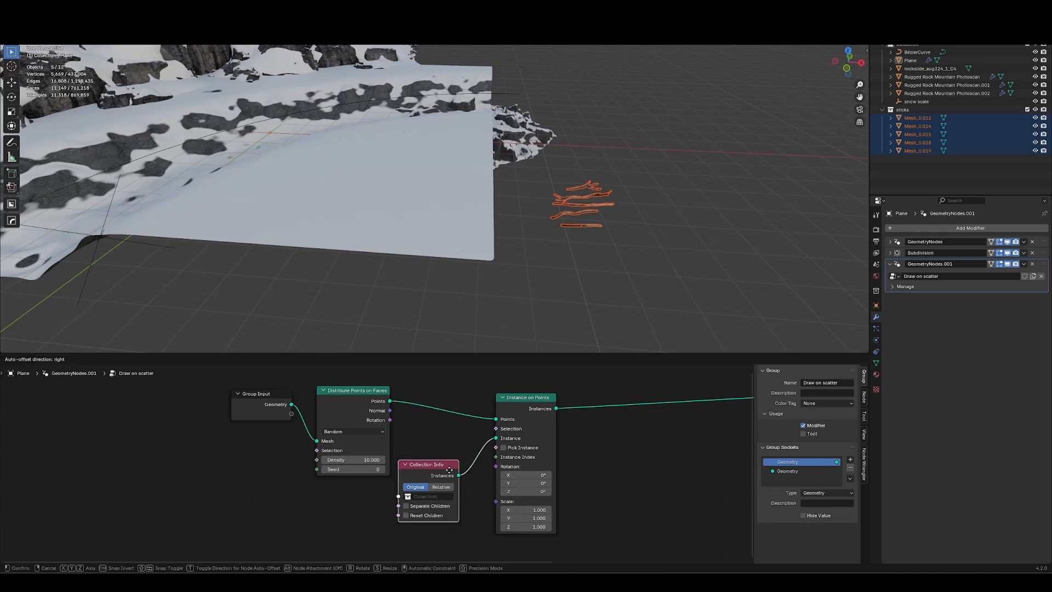
{"action": "left_click", "coordinate": [424, 498]}
{"action": "middle_click_drag", "start_coordinate": [424, 499], "coordinate": [408, 456]}
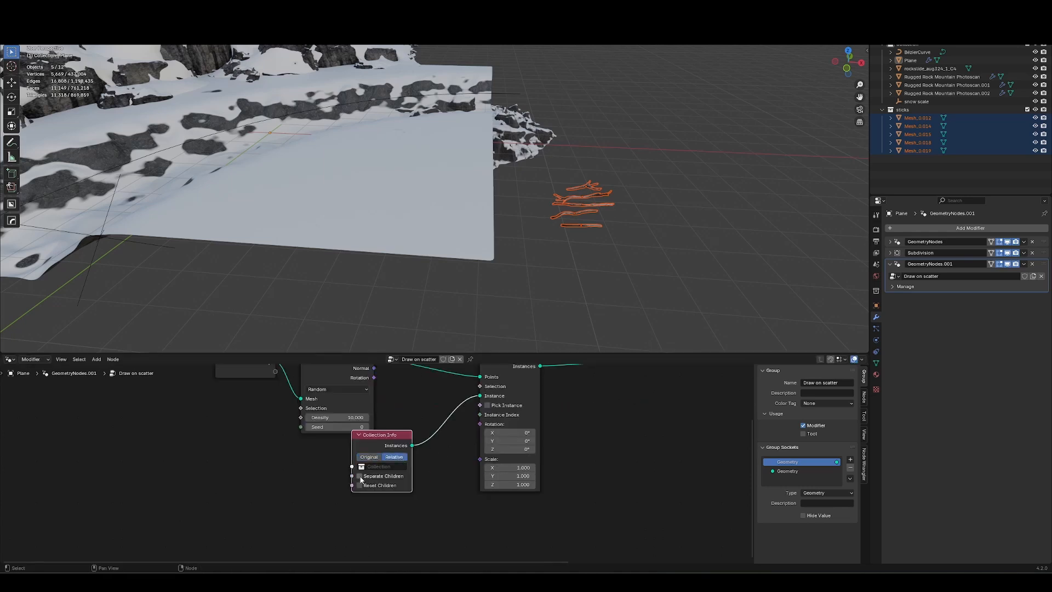
{"action": "left_click", "coordinate": [394, 470]}
{"action": "left_click", "coordinate": [384, 487]}
- Set the point distribution to Poisson Disk and expose Density Factor as a modifier input driven by an attribute
{"action": "left_click", "coordinate": [334, 390]}
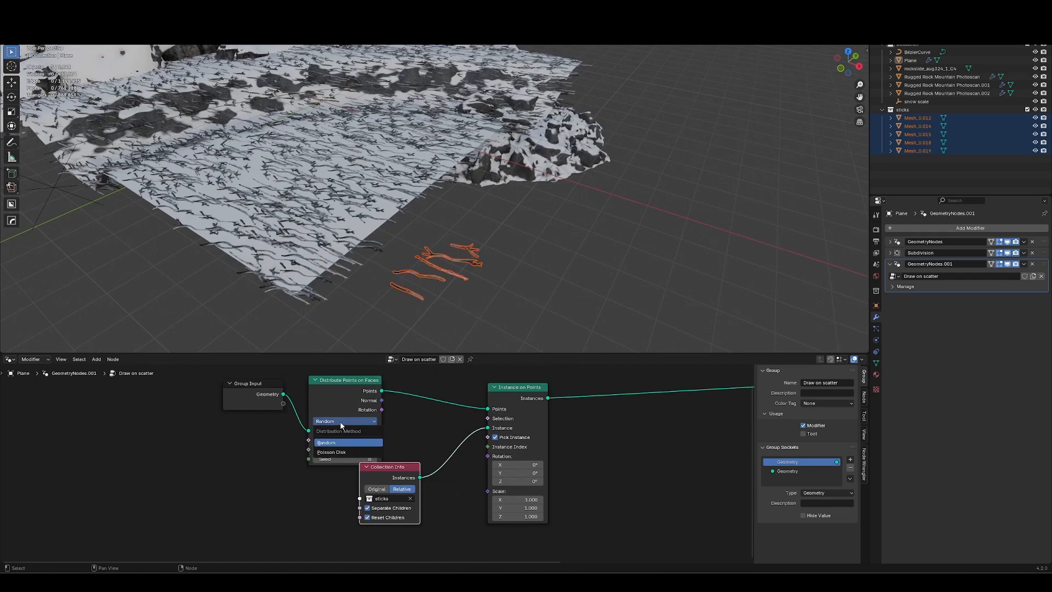
{"action": "left_click", "coordinate": [334, 452]}
{"action": "left_click_drag", "start_coordinate": [252, 407], "coordinate": [217, 444]}
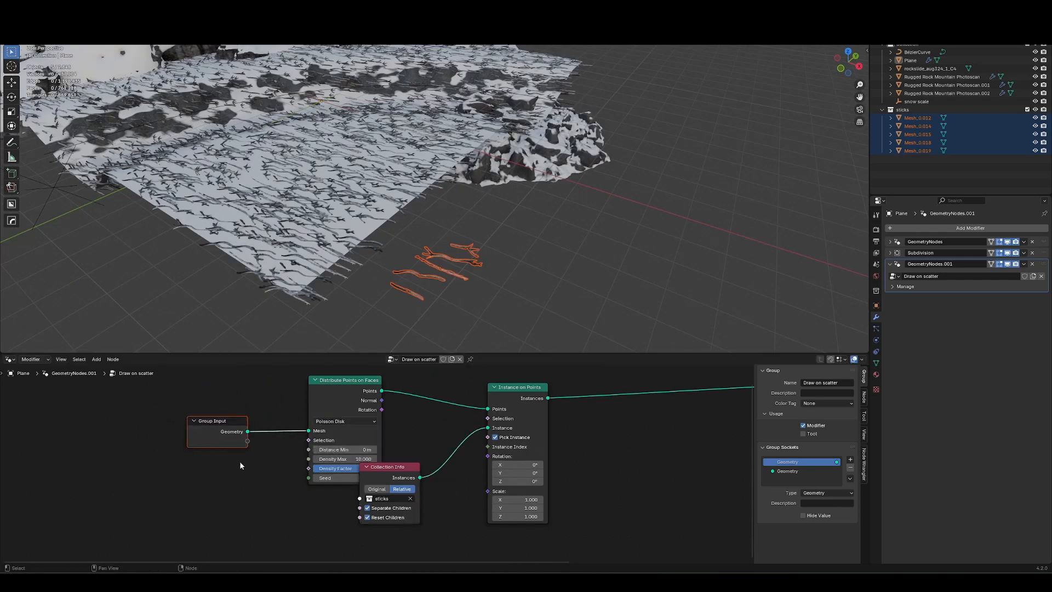
{"action": "middle_click_drag", "start_coordinate": [295, 464], "coordinate": [316, 460]}
{"action": "left_click_drag", "start_coordinate": [329, 466], "coordinate": [242, 442]}
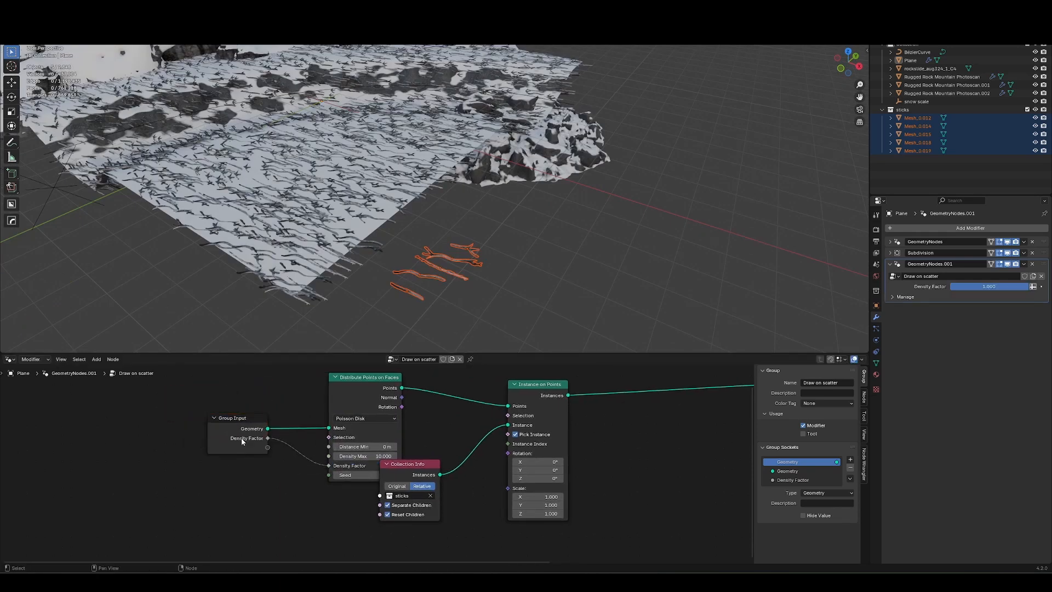
{"action": "left_click", "coordinate": [1033, 286]}
- Weight-paint a patch near the plane's front corner in solid view, and return to Object Mode
{"action": "left_click", "coordinate": [367, 223]}
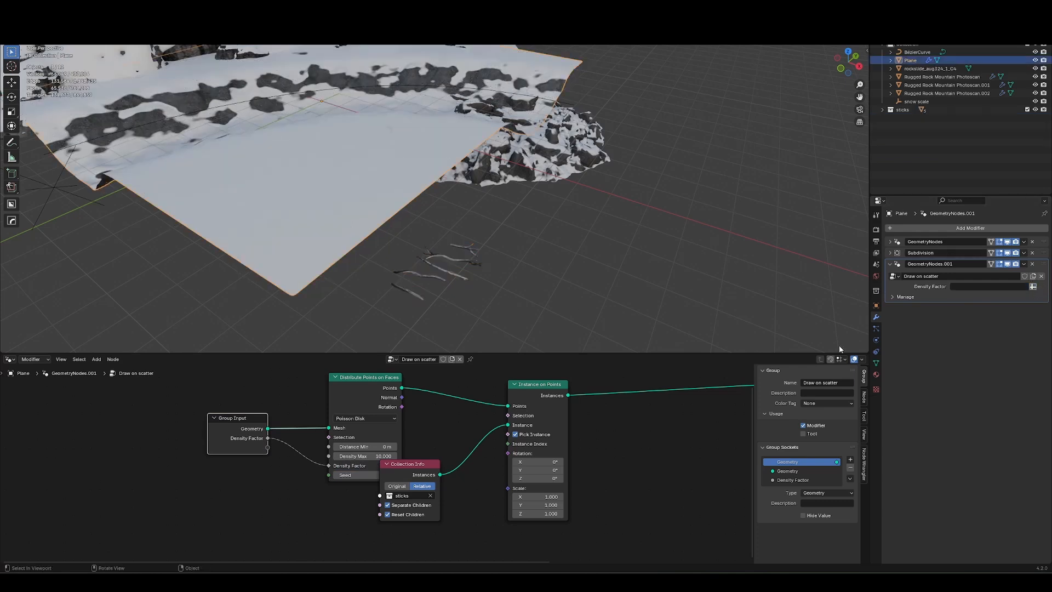
{"action": "left_click", "coordinate": [877, 363]}
{"action": "key", "text": "ctrl+Tab"}
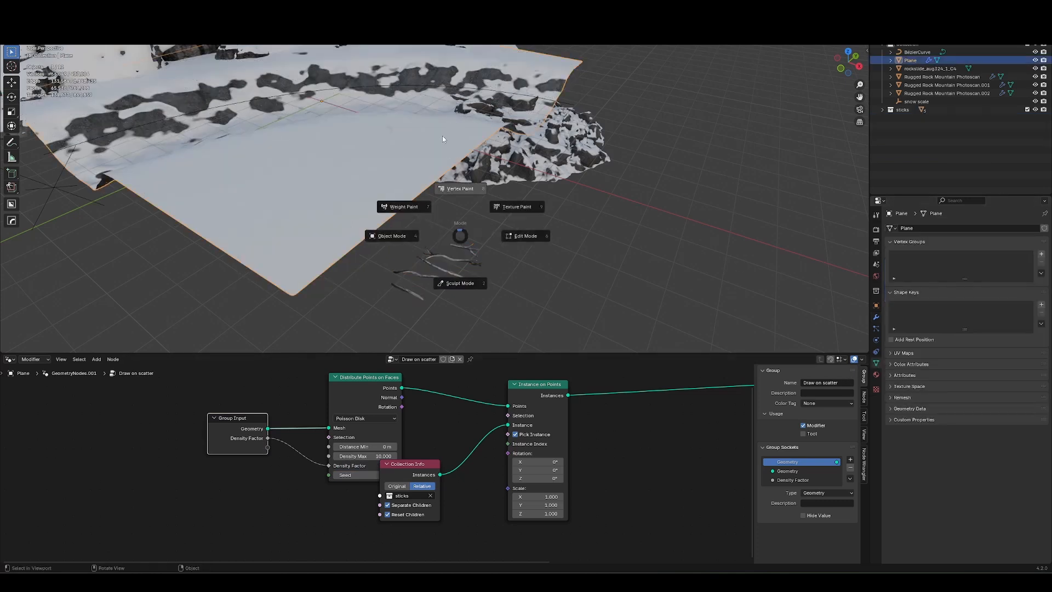
{"action": "left_click", "coordinate": [405, 207]}
{"action": "key", "text": "z"}
{"action": "middle_click_drag", "start_coordinate": [409, 209], "coordinate": [384, 247]}
{"action": "middle_click_drag", "start_coordinate": [384, 246], "coordinate": [453, 228], "text": "shift"}
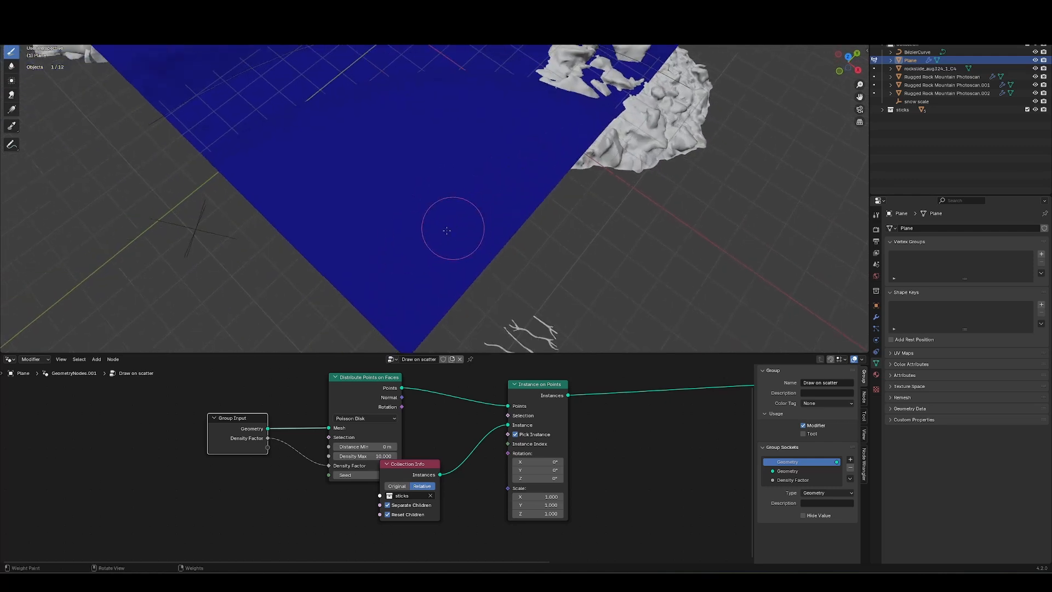
{"action": "key", "text": "ctrl+Tab"}
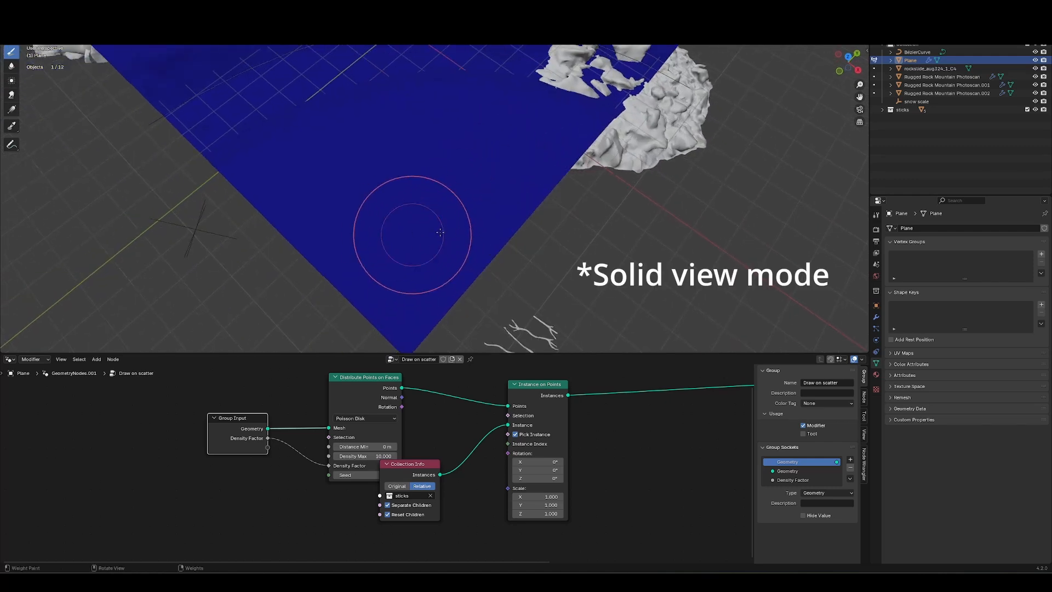
{"action": "left_click_drag", "start_coordinate": [411, 233], "coordinate": [409, 285]}
{"action": "key", "text": "ctrl+Tab"}
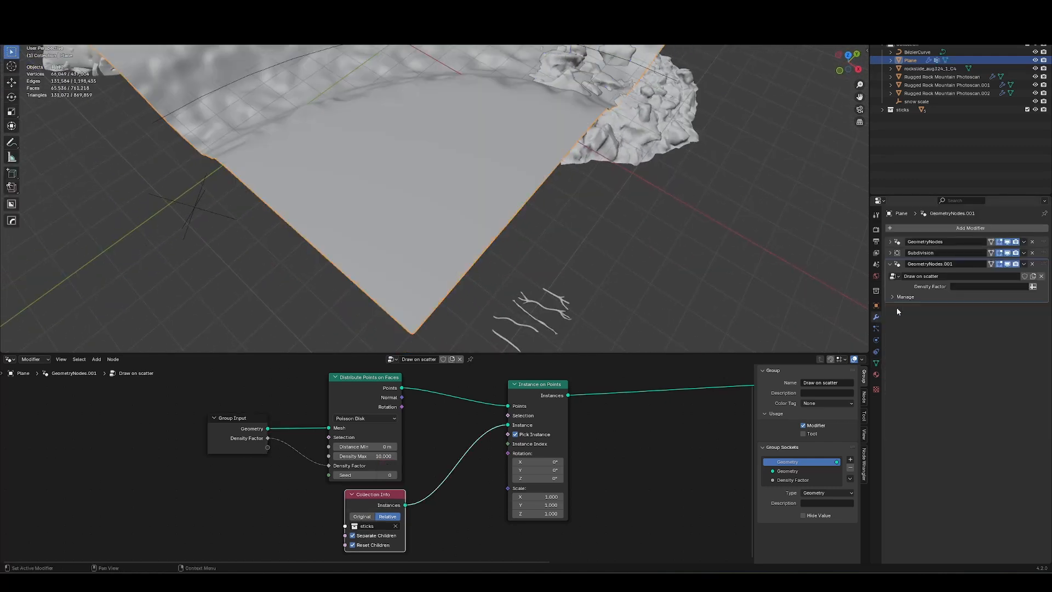
- Assign the painted vertex group Group to the Draw on scatter modifier's Density Factor
{"action": "left_click", "coordinate": [965, 286]}
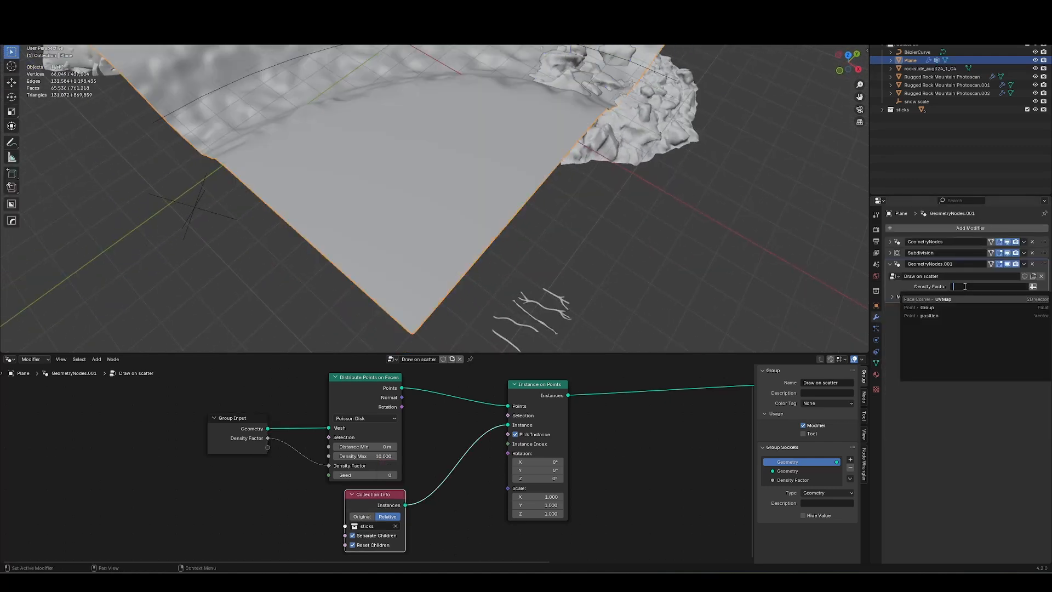
{"action": "left_click", "coordinate": [927, 307]}
{"action": "mouse_move", "coordinate": [599, 330]}
{"action": "middle_mouse_down"}
{"action": "mouse_move", "coordinate": [532, 230]}
{"action": "mouse_move", "coordinate": [474, 192]}
{"action": "mouse_move", "coordinate": [509, 178]}
{"action": "middle_mouse_up"}
- Weight-paint more stick areas on the plane along the foot of the mountains, and return to Object Mode
{"action": "key", "text": "ctrl+Tab"}
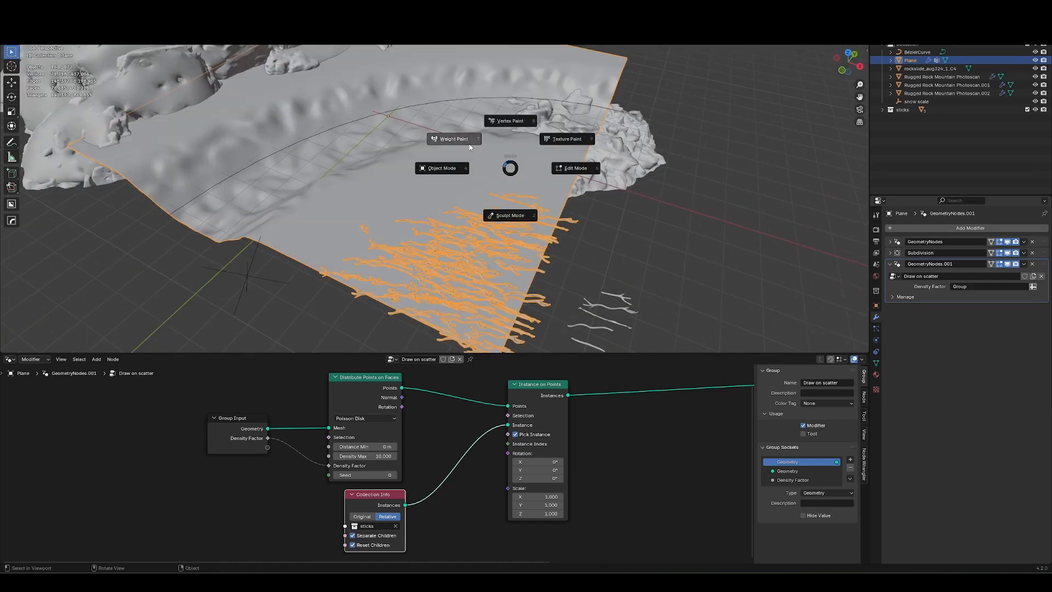
{"action": "left_click", "coordinate": [470, 147]}
{"action": "middle_click_drag", "start_coordinate": [334, 192], "coordinate": [372, 222]}
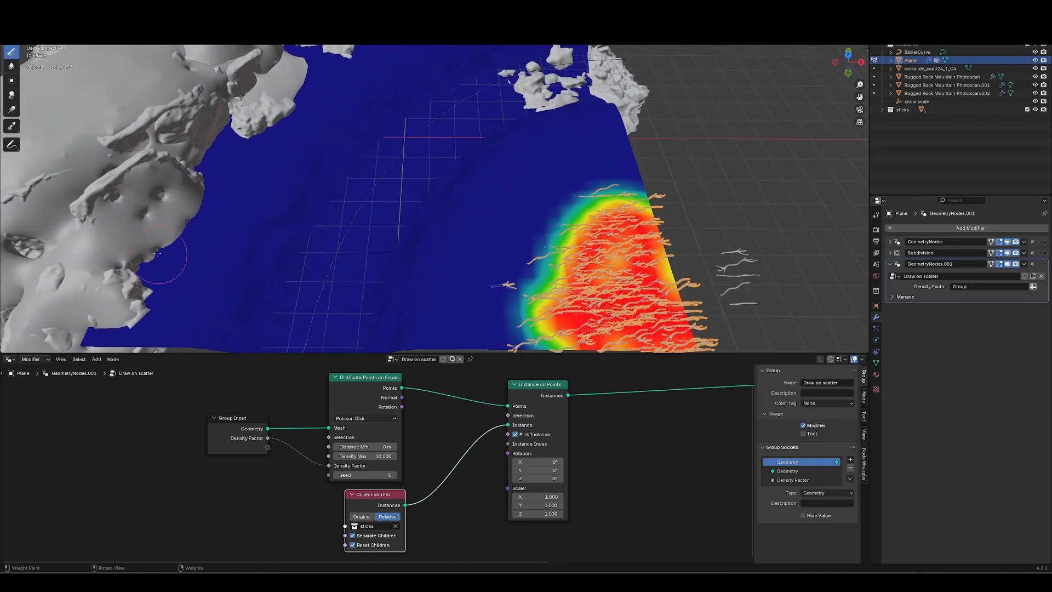
{"action": "left_click_drag", "start_coordinate": [147, 254], "coordinate": [253, 98]}
{"action": "middle_click_drag", "start_coordinate": [310, 102], "coordinate": [320, 208], "text": "shift"}
{"action": "key", "text": "ctrl+Tab"}
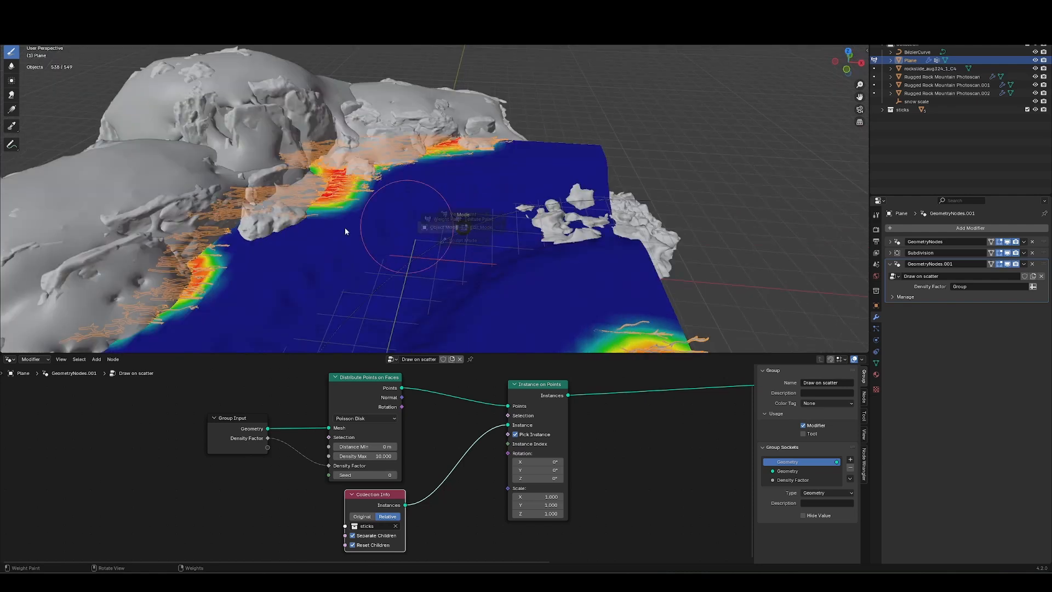
{"action": "left_click", "coordinate": [344, 229]}
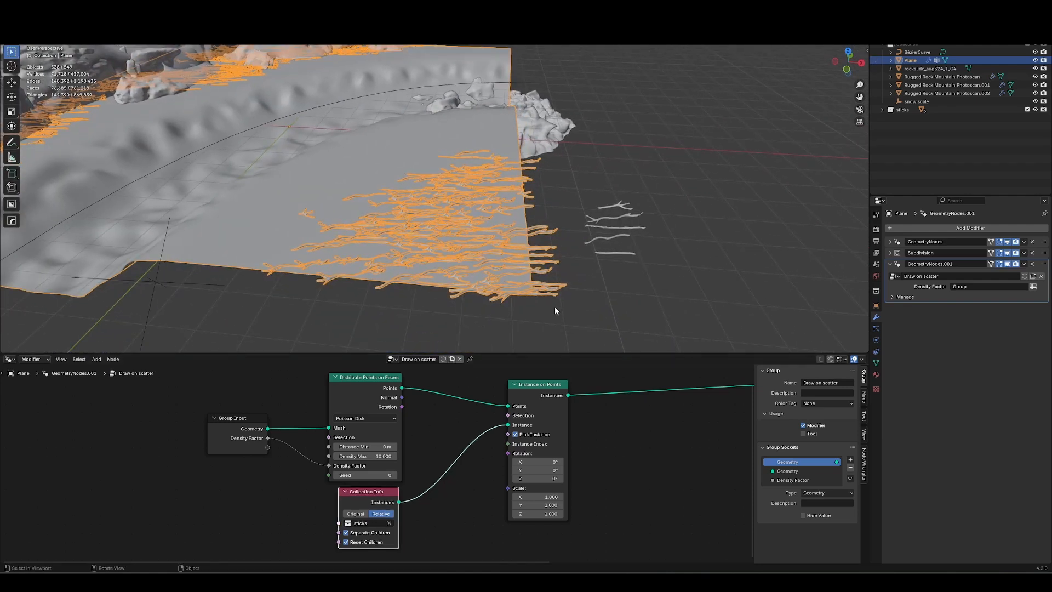
- Rearrange the Join Geometry, second Group Input and Group Output nodes to open up space after Instance on Points
{"action": "middle_click_drag", "start_coordinate": [554, 307], "coordinate": [523, 308]}
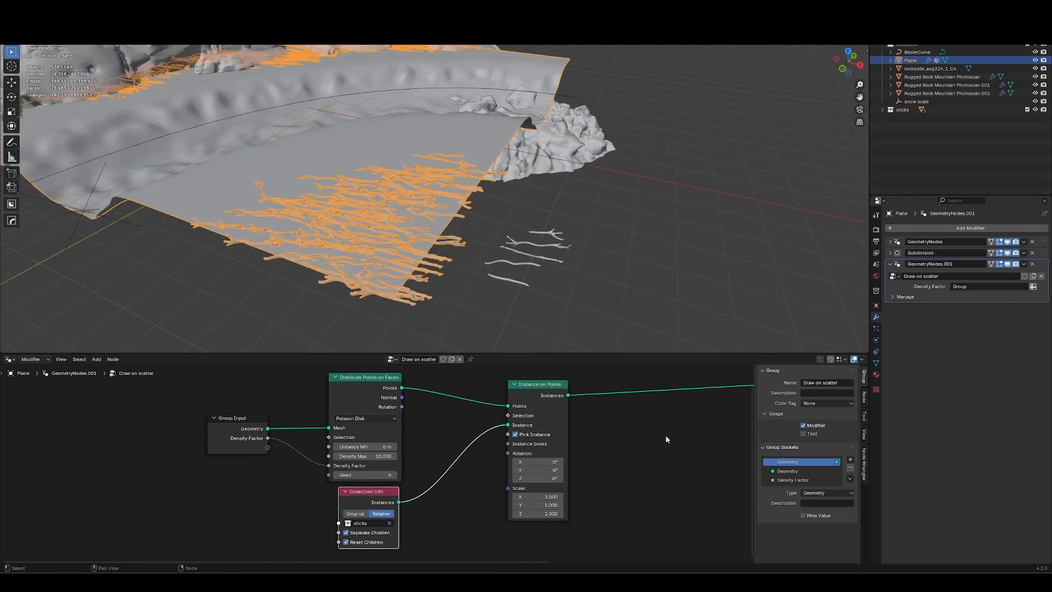
{"action": "middle_click_drag", "start_coordinate": [691, 449], "coordinate": [433, 478]}
{"action": "left_click_drag", "start_coordinate": [447, 476], "coordinate": [685, 406]}
{"action": "key", "text": "g"}
{"action": "left_click", "coordinate": [701, 453]}
{"action": "left_click", "coordinate": [568, 414]}
{"action": "left_click_drag", "start_coordinate": [568, 413], "coordinate": [568, 380]}
{"action": "middle_click_drag", "start_coordinate": [291, 495], "coordinate": [408, 456]}
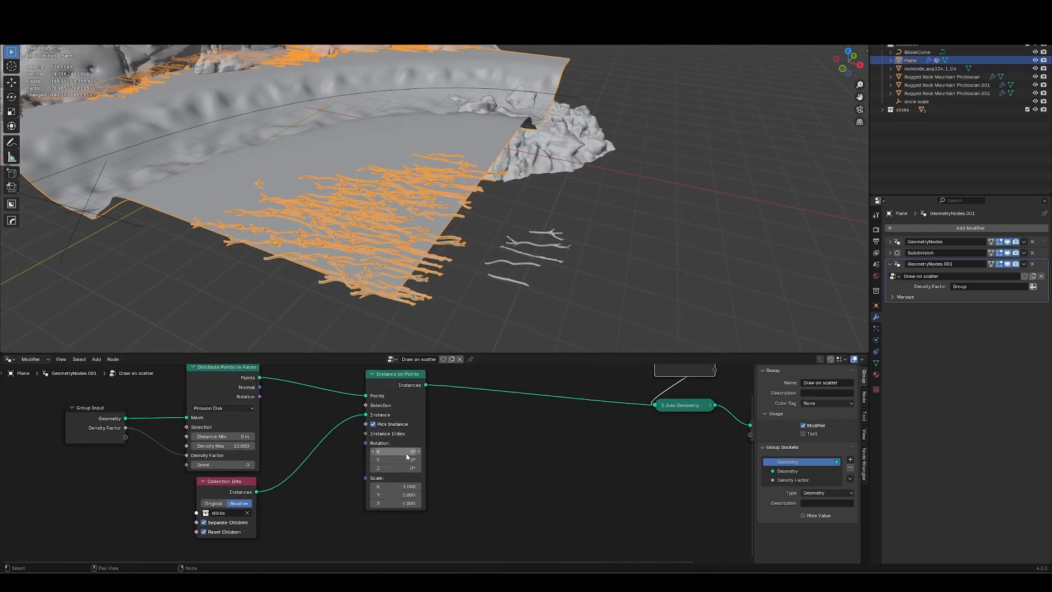
- Move Instance on Points farther from the distribution nodes and drive its Rotation with a new vector Random Value node
{"action": "key", "text": "g"}
{"action": "left_click_drag", "start_coordinate": [467, 423], "coordinate": [366, 466]}
{"action": "left_click", "coordinate": [527, 433]}
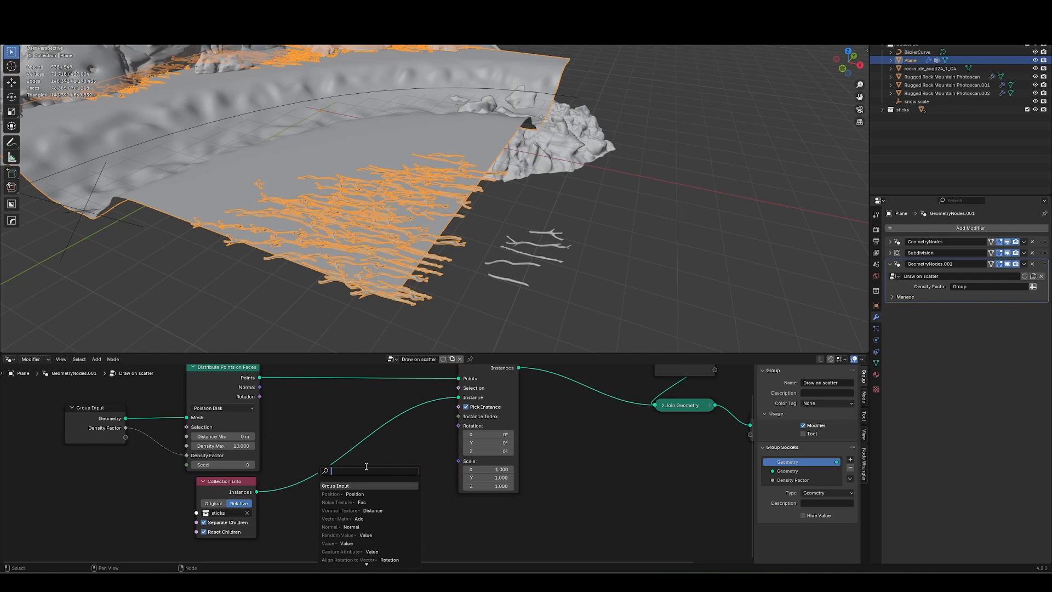
{"action": "type", "text": "random"}
{"action": "key", "text": "Return"}
{"action": "left_click", "coordinate": [419, 449]}
{"action": "middle_click_drag", "start_coordinate": [418, 449], "coordinate": [408, 415]}
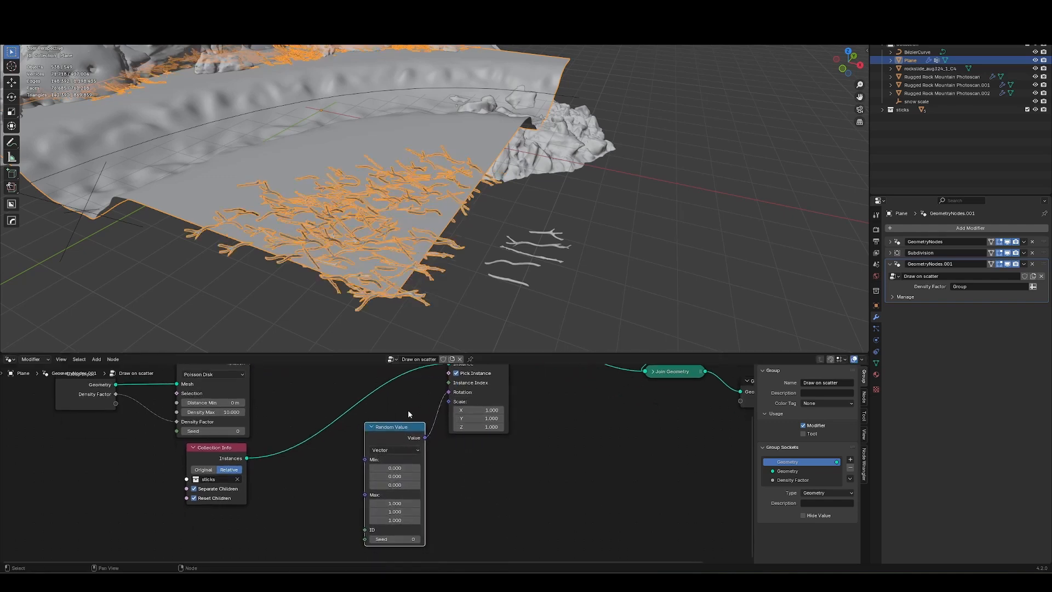
- Set the rotation Random Value's Max to 0.160, 0.160, 40.400 and its Min to -0.110, -0.110, 0.000
{"action": "left_click_drag", "start_coordinate": [406, 427], "coordinate": [409, 409]}
{"action": "type", "text": "0"}
{"action": "key", "text": "Return"}
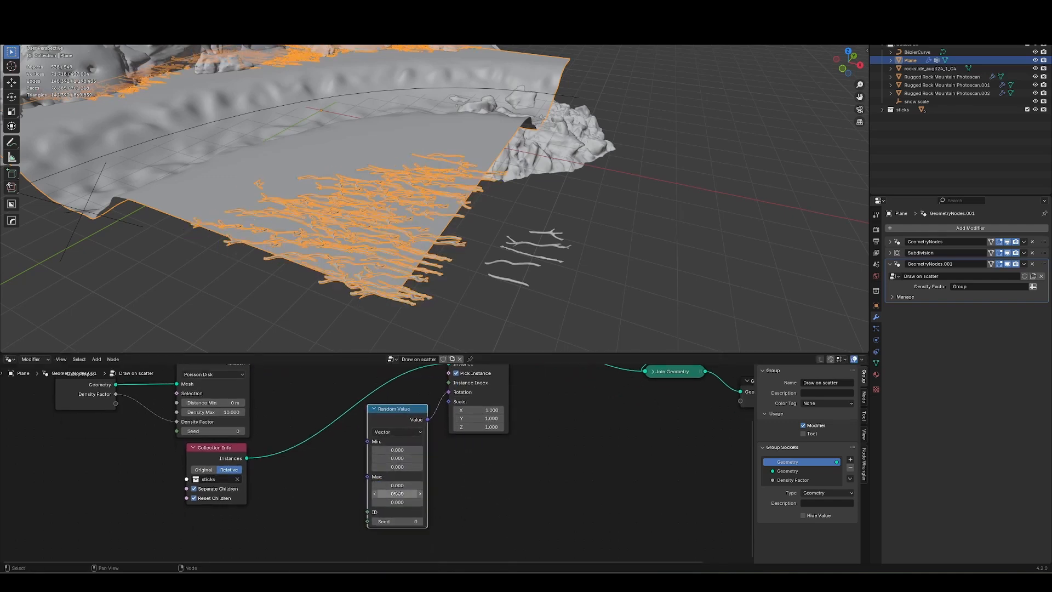
{"action": "left_click_drag", "start_coordinate": [397, 501], "coordinate": [559, 501]}
{"action": "left_click_drag", "start_coordinate": [410, 499], "coordinate": [411, 513], "text": "shift"}
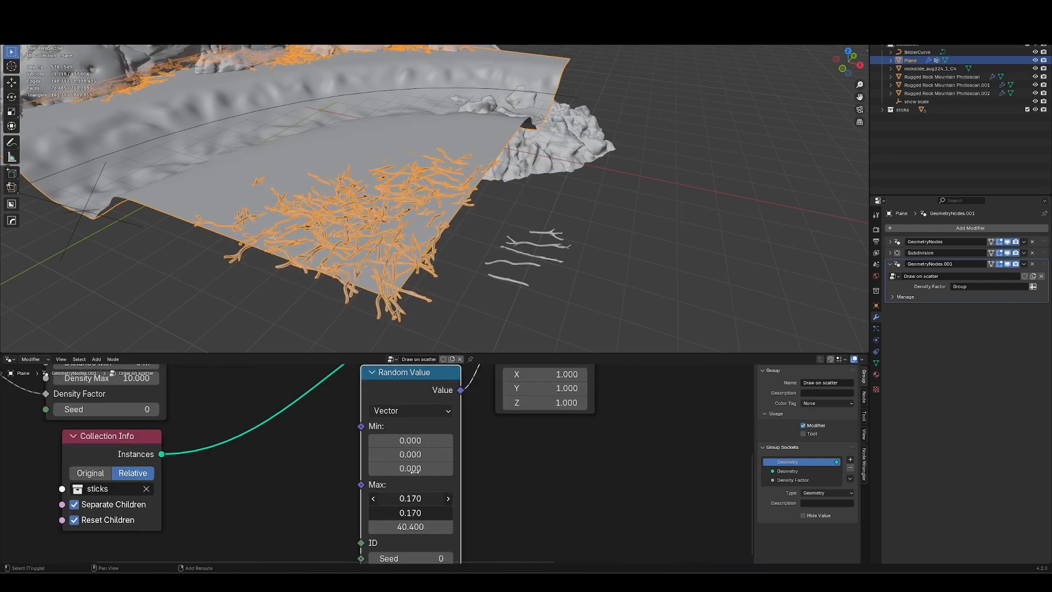
{"action": "left_click_drag", "start_coordinate": [415, 471], "coordinate": [413, 464], "text": "shift"}
{"action": "left_click_drag", "start_coordinate": [419, 441], "coordinate": [421, 454]}
{"action": "left_click_drag", "start_coordinate": [416, 454], "coordinate": [410, 454]}
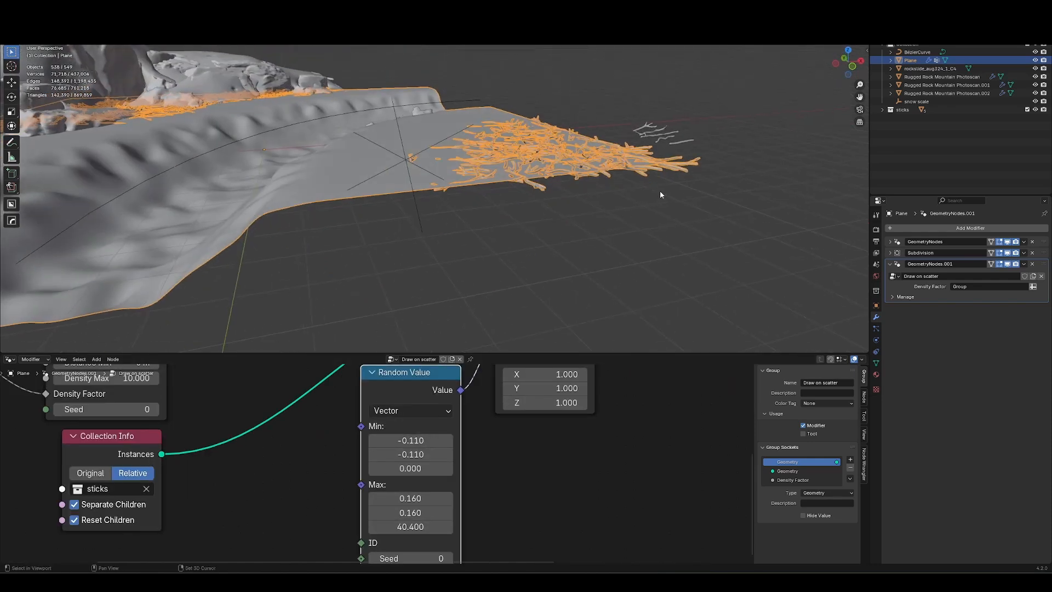
{"action": "middle_click_drag", "start_coordinate": [660, 191], "coordinate": [627, 224]}
{"action": "scroll", "coordinate": [628, 224], "scroll_direction": "up", "scroll_amount": 2}
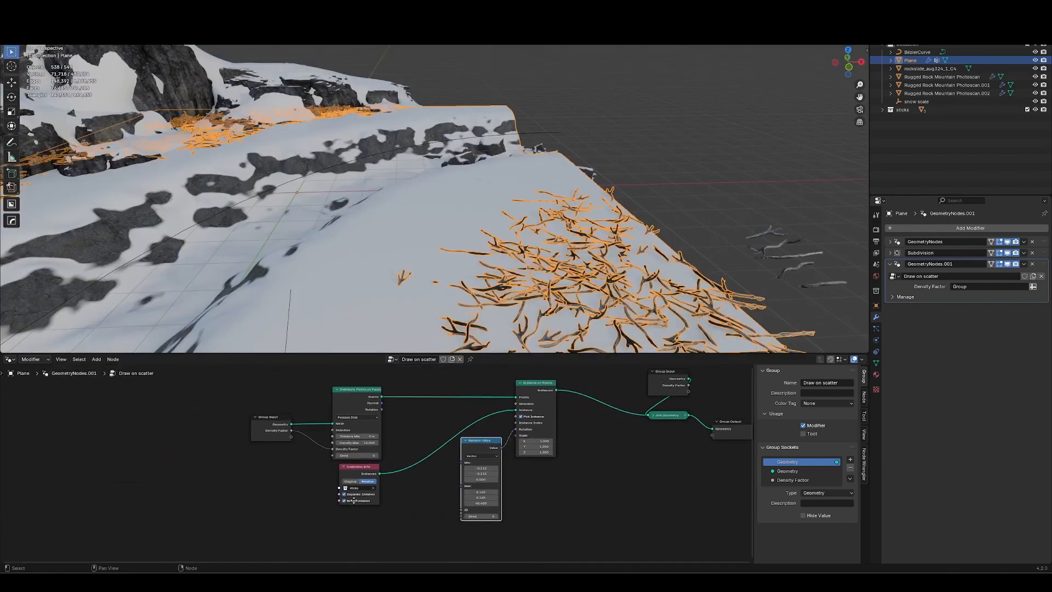
- Space out the input and output nodes and collapse the rotation Random Value node between the distribution and Instance on Points nodes
{"action": "left_click_drag", "start_coordinate": [303, 474], "coordinate": [313, 410]}
{"action": "mouse_move", "coordinate": [321, 425]}
{"action": "left_mouse_down"}
{"action": "mouse_move", "coordinate": [250, 424]}
{"action": "mouse_move", "coordinate": [262, 424]}
{"action": "left_mouse_up"}
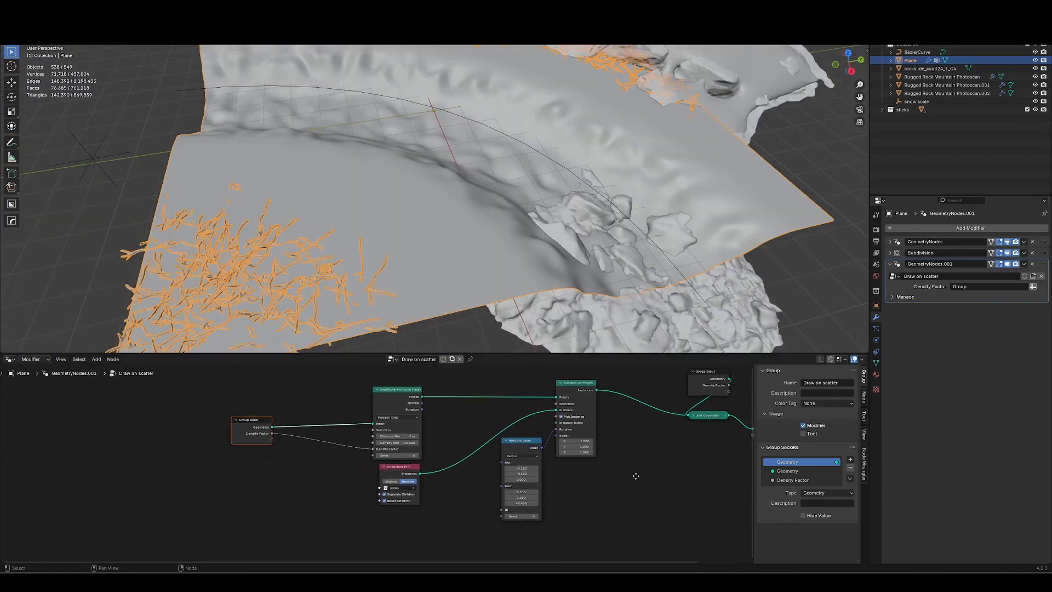
{"action": "middle_click_drag", "start_coordinate": [636, 476], "coordinate": [371, 502]}
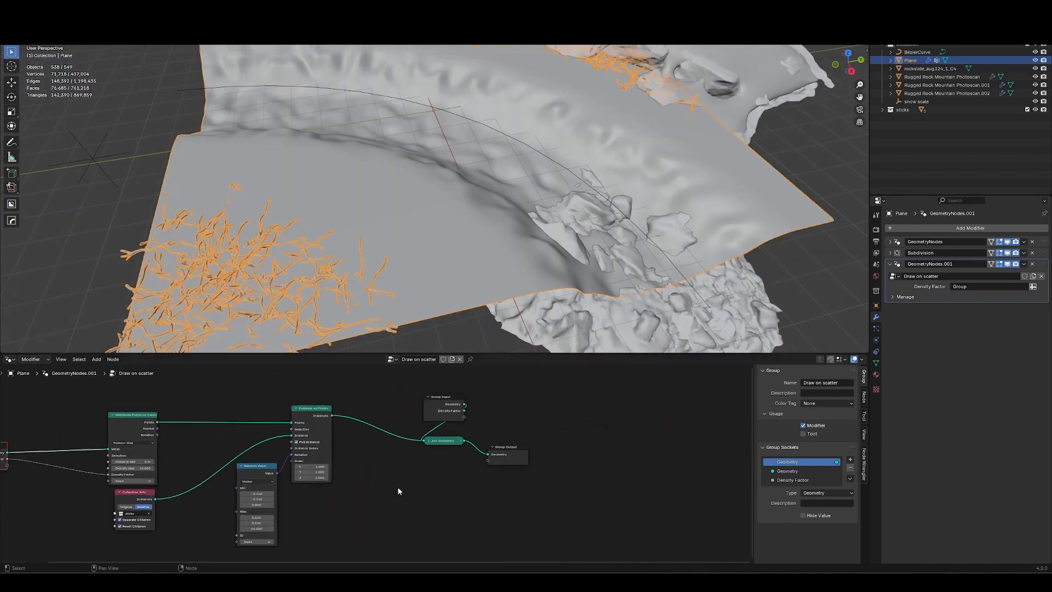
{"action": "left_click_drag", "start_coordinate": [398, 488], "coordinate": [527, 412]}
{"action": "key", "text": "g"}
{"action": "left_click", "coordinate": [615, 424]}
{"action": "middle_click_drag", "start_coordinate": [362, 481], "coordinate": [458, 466]}
{"action": "left_click_drag", "start_coordinate": [354, 452], "coordinate": [310, 434]}
{"action": "key", "text": "h"}
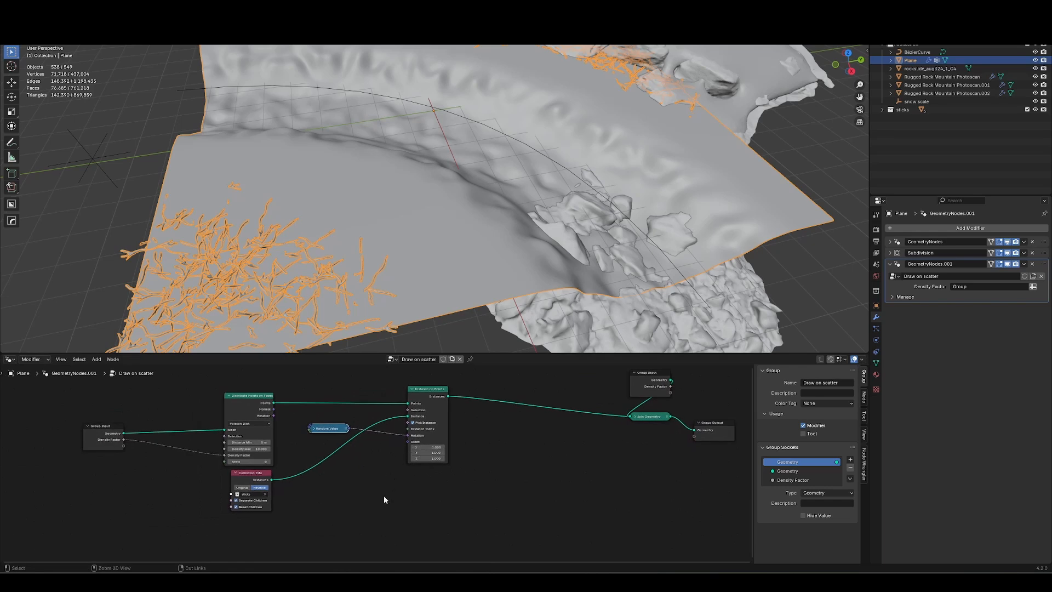
- Add a second Random Value node of type Float between Collection Info and Instance on Points
{"action": "scroll", "coordinate": [362, 490], "scroll_direction": "up", "scroll_amount": 3}
{"action": "key", "text": "shift+a"}
{"action": "type", "text": "ramdom"}
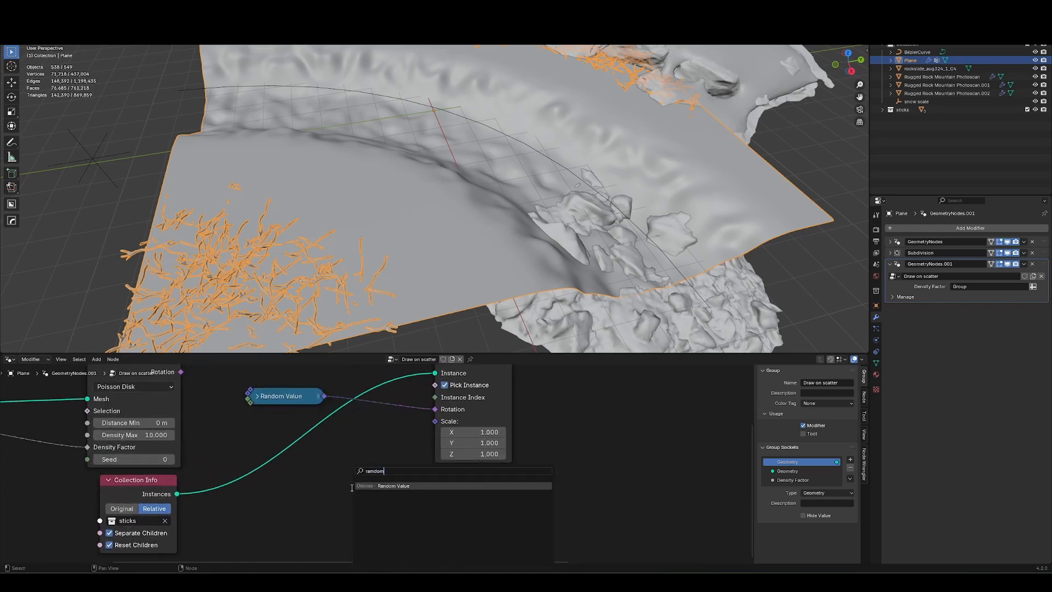
{"action": "key", "text": "Return"}
{"action": "left_click", "coordinate": [305, 459]}
{"action": "left_click_drag", "start_coordinate": [436, 421], "coordinate": [406, 478]}
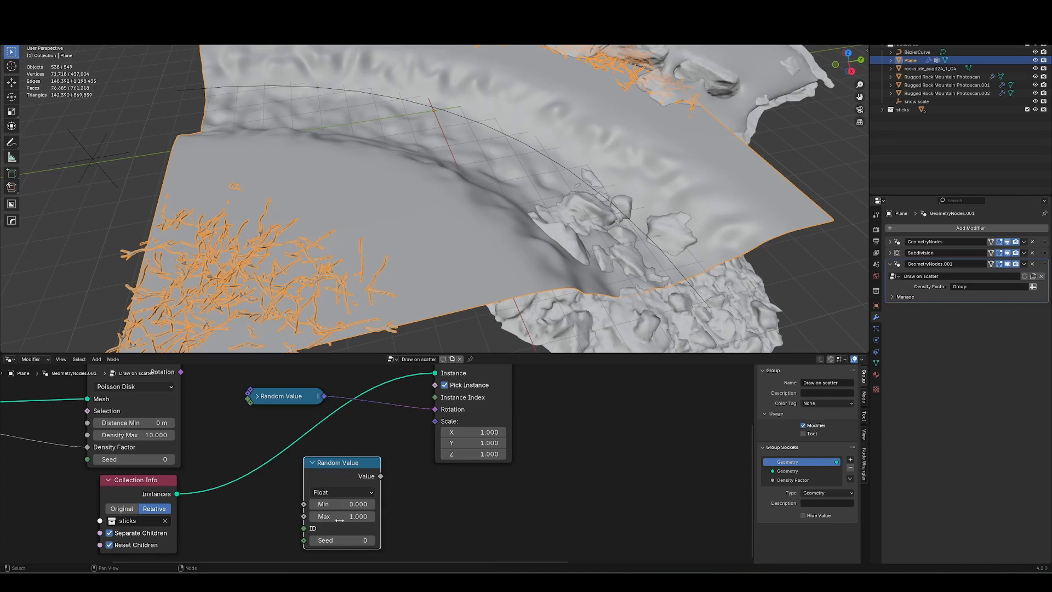
{"action": "left_click_drag", "start_coordinate": [435, 421], "coordinate": [344, 476]}
{"action": "left_click", "coordinate": [373, 486]}
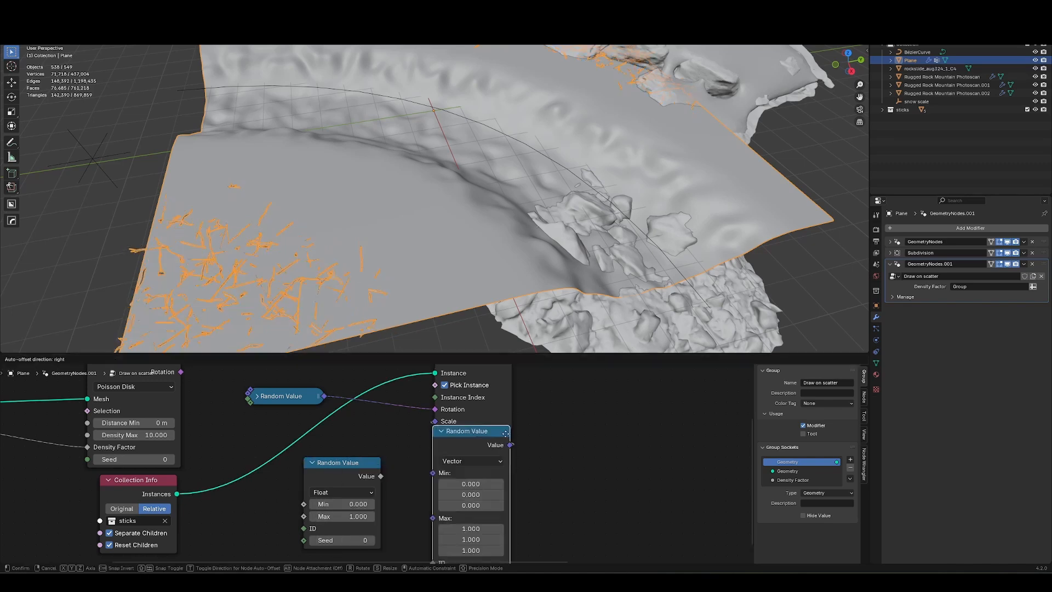
{"action": "left_click", "coordinate": [545, 469]}
{"action": "middle_click_drag", "start_coordinate": [474, 533], "coordinate": [518, 474]}
{"action": "key", "text": "x"}
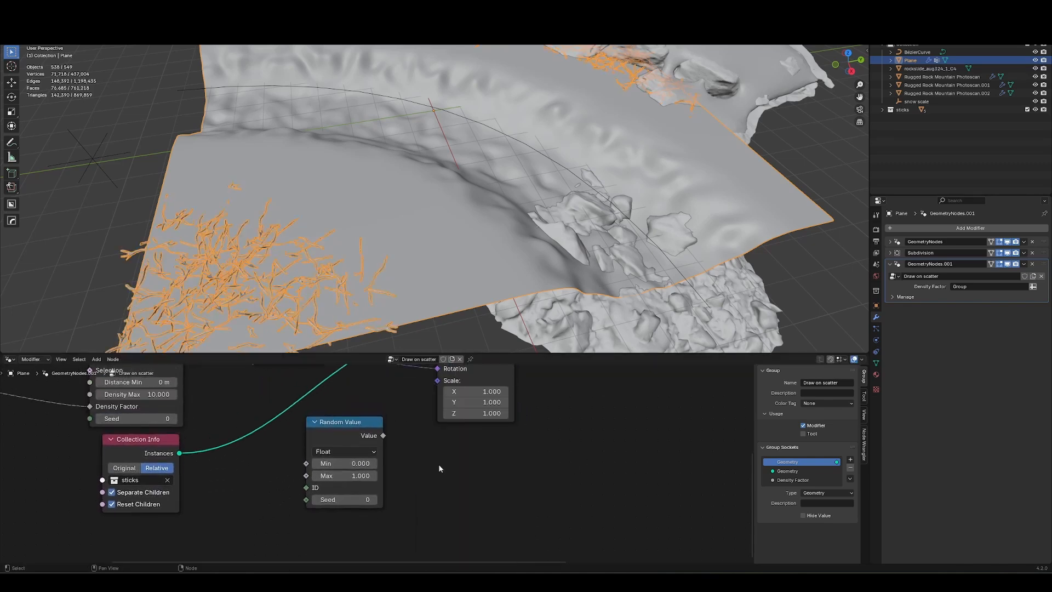
- Drive the Scale of Instance on Points with the Float Random Value and set its Min to 0.5
{"action": "middle_click_drag", "start_coordinate": [371, 437], "coordinate": [356, 479]}
{"action": "left_click_drag", "start_coordinate": [396, 454], "coordinate": [423, 422]}
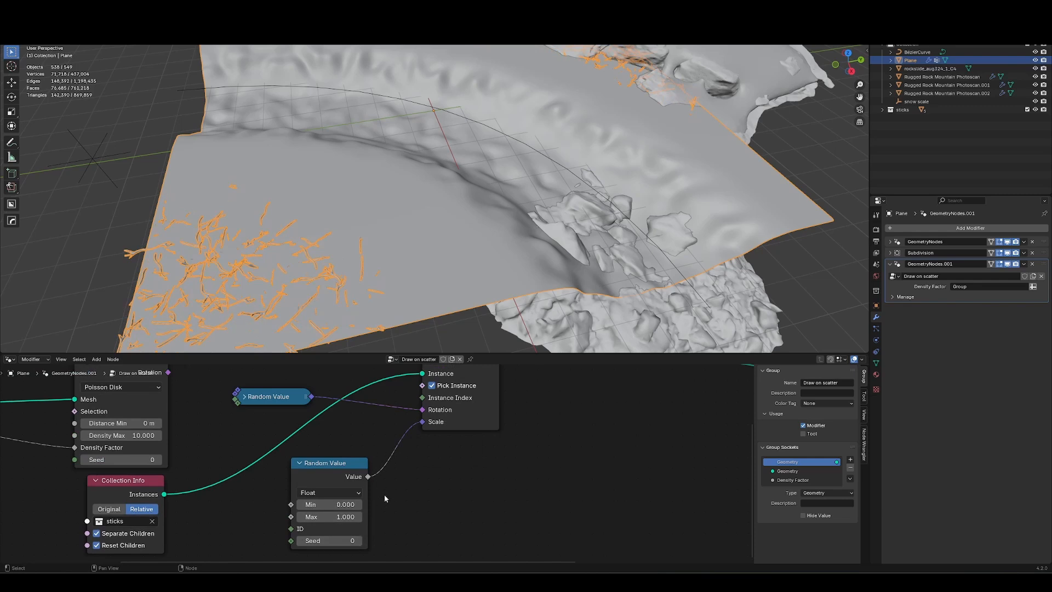
{"action": "scroll", "coordinate": [384, 498], "scroll_direction": "up", "scroll_amount": 2}
{"action": "left_click", "coordinate": [393, 464]}
{"action": "type", "text": "."}
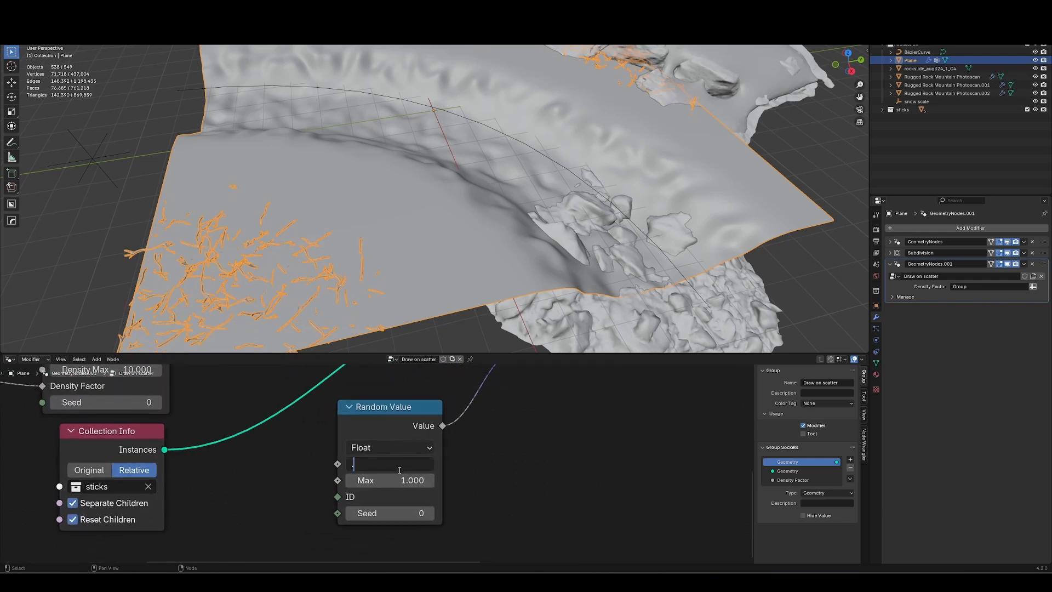
{"action": "type", "text": "2"}
{"action": "key", "text": "Return"}
{"action": "left_click", "coordinate": [411, 472]}
{"action": "key", "text": "Return"}
- Set the scale Random Value's Max to 1.2
{"action": "left_click", "coordinate": [405, 480]}
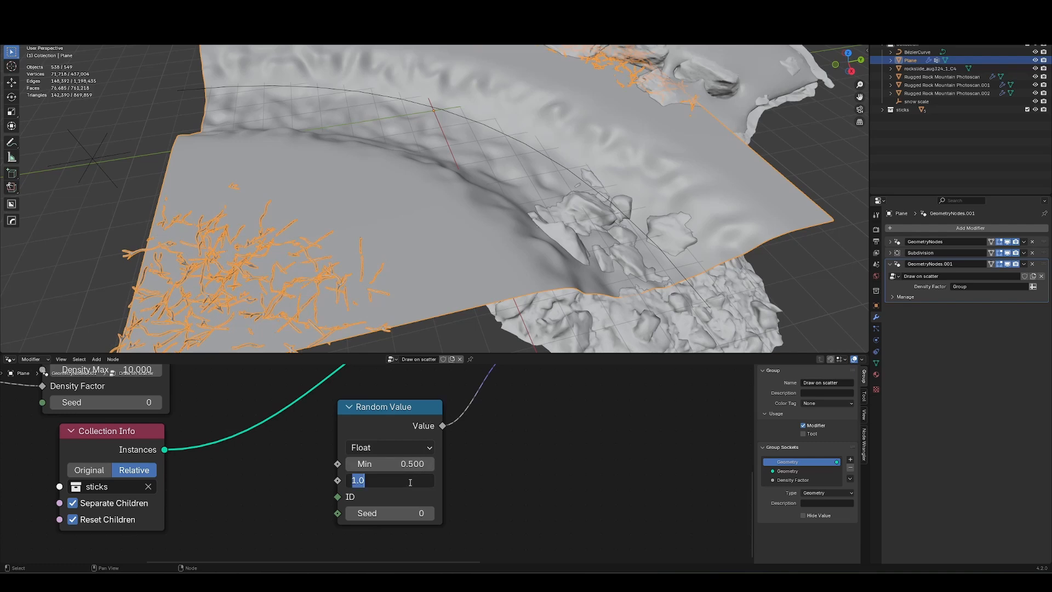
{"action": "type", "text": "1.5"}
{"action": "key", "text": "Return"}
{"action": "left_click", "coordinate": [411, 481]}
{"action": "type", "text": "1.2"}
{"action": "key", "text": "Return"}
- Lower the Density Max of Distribute Points on Faces to 3.2 to thin out the sticks
{"action": "middle_click_drag", "start_coordinate": [384, 263], "coordinate": [534, 222]}
{"action": "scroll", "coordinate": [274, 439], "scroll_direction": "down", "scroll_amount": 2}
{"action": "middle_click_drag", "start_coordinate": [209, 405], "coordinate": [328, 488]}
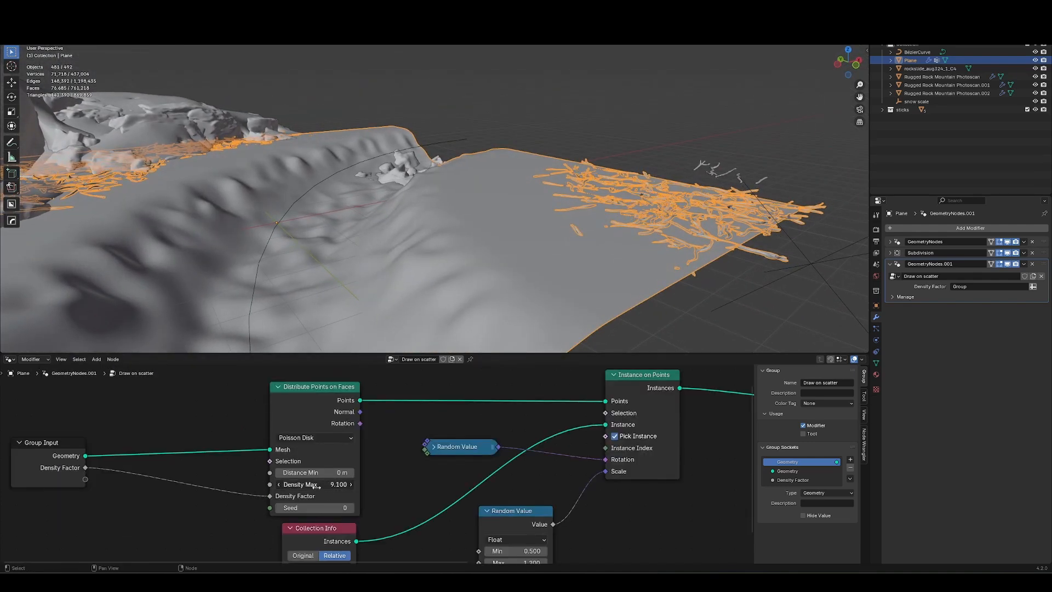
{"action": "left_click_drag", "start_coordinate": [304, 489], "coordinate": [295, 489]}
{"action": "middle_click_drag", "start_coordinate": [671, 263], "coordinate": [583, 272]}
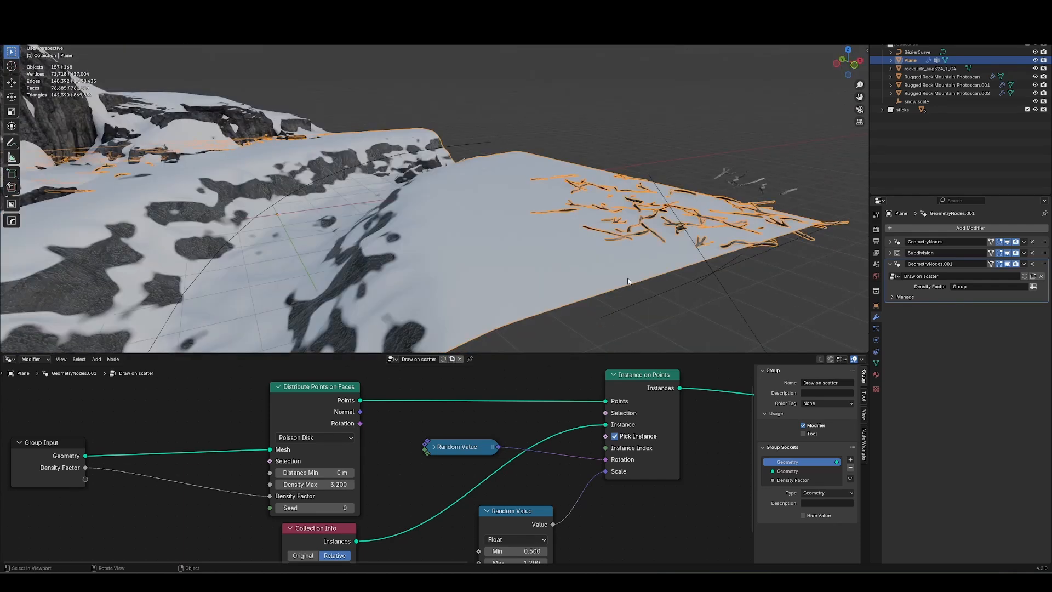
- Weight-paint stick patches along the near trench edge and subtract weight from the painted corner patch
{"action": "middle_click_drag", "start_coordinate": [594, 189], "coordinate": [599, 219]}
{"action": "key", "text": "ctrl+Tab"}
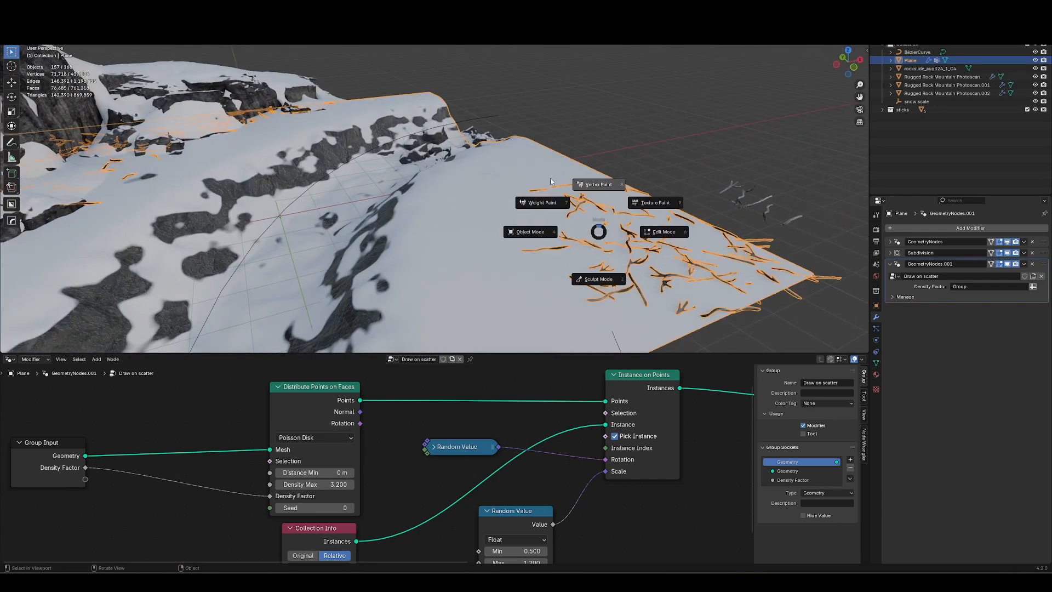
{"action": "left_click", "coordinate": [550, 199]}
{"action": "middle_click_drag", "start_coordinate": [488, 240], "coordinate": [425, 217]}
{"action": "left_click", "coordinate": [537, 212]}
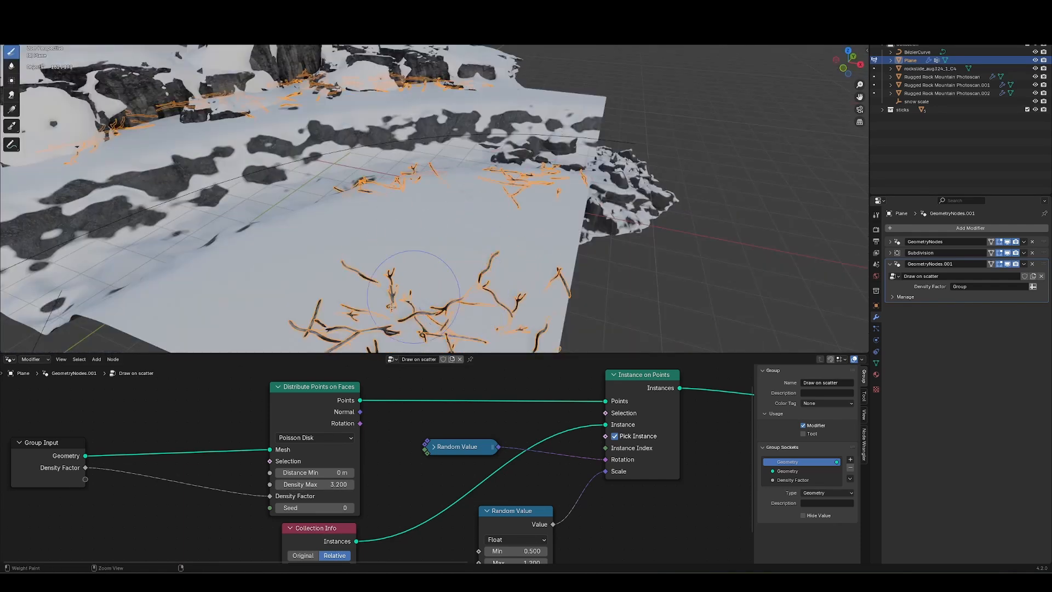
{"action": "mouse_move", "coordinate": [488, 268]}
{"action": "middle_mouse_down"}
{"action": "mouse_move", "coordinate": [427, 307]}
{"action": "mouse_move", "coordinate": [499, 293]}
{"action": "middle_mouse_up"}
{"action": "left_click_drag", "start_coordinate": [473, 288], "coordinate": [387, 313], "text": "ctrl"}
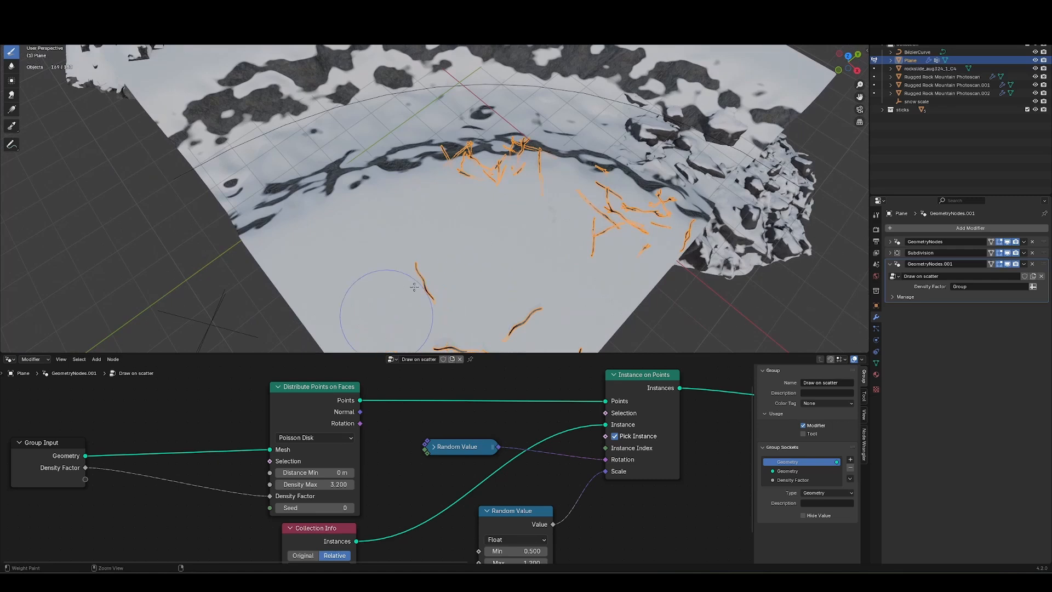
- Weight-paint more stick patches along the trench and the plane's front edge, return to Object Mode and deselect the plane
{"action": "middle_click_drag", "start_coordinate": [373, 307], "coordinate": [468, 252]}
{"action": "left_click", "coordinate": [468, 246]}
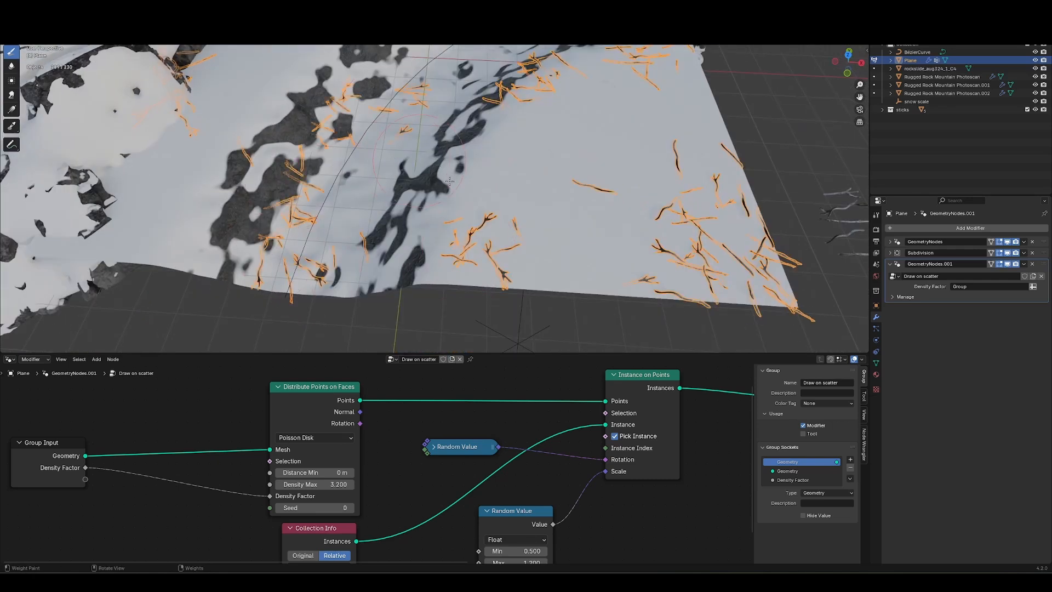
{"action": "middle_click_drag", "start_coordinate": [371, 103], "coordinate": [520, 137]}
{"action": "middle_click_drag", "start_coordinate": [462, 201], "coordinate": [500, 241]}
{"action": "key", "text": "ctrl+Tab"}
{"action": "left_click", "coordinate": [447, 249]}
{"action": "left_click", "coordinate": [576, 286]}
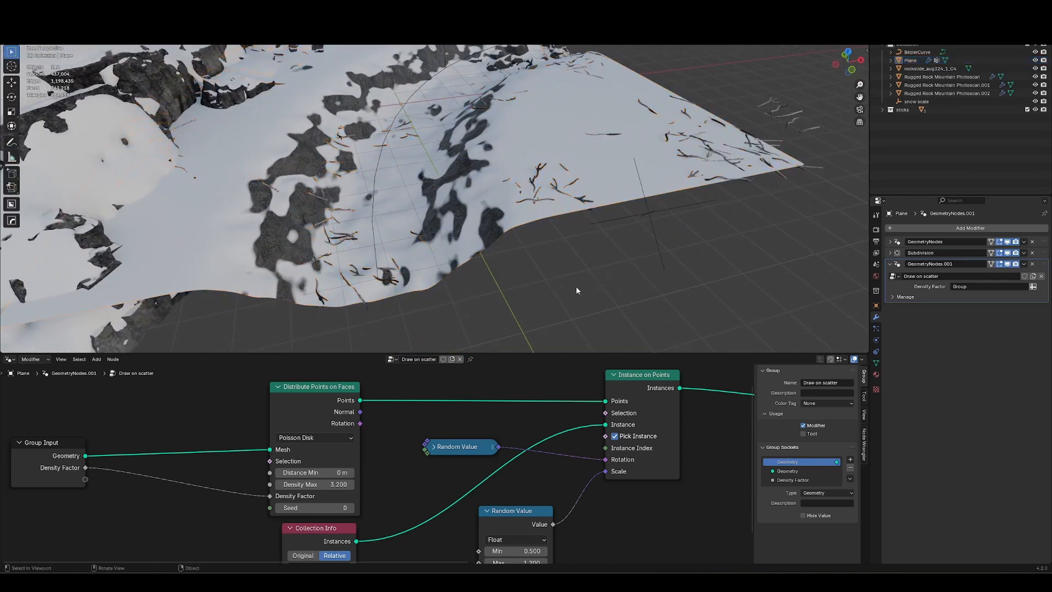
- Frame the source sticks beside the plane and select one of them for material editing
{"action": "mouse_move", "coordinate": [576, 286]}
{"action": "middle_mouse_down"}
{"action": "mouse_move", "coordinate": [630, 206]}
{"action": "mouse_move", "coordinate": [557, 219]}
{"action": "middle_mouse_up"}
{"action": "scroll", "coordinate": [596, 249], "scroll_direction": "up", "scroll_amount": 3}
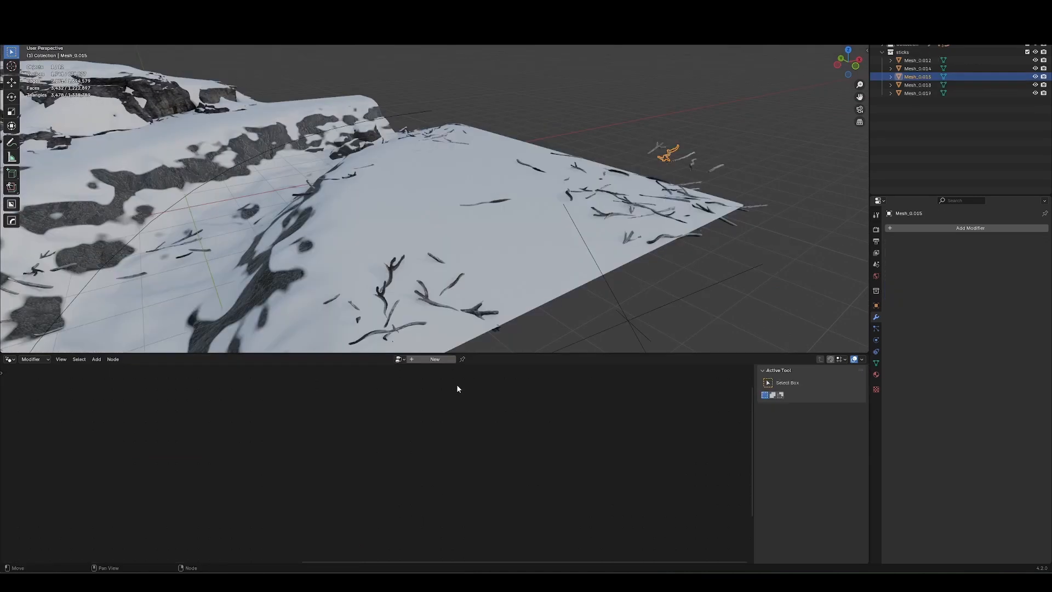
{"action": "key", "text": "KP_Decimal"}
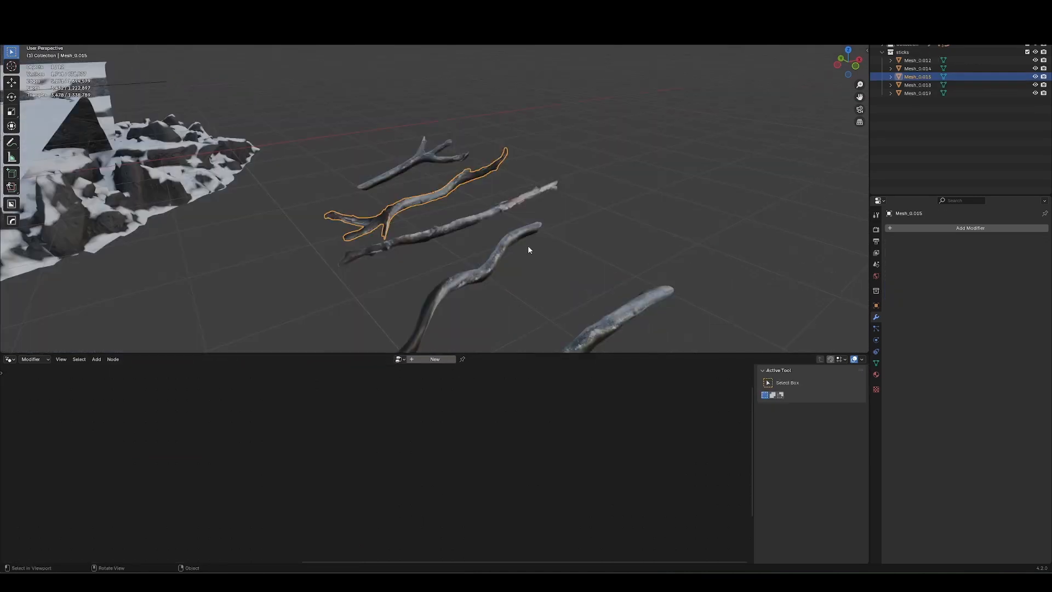
{"action": "left_click", "coordinate": [507, 246]}
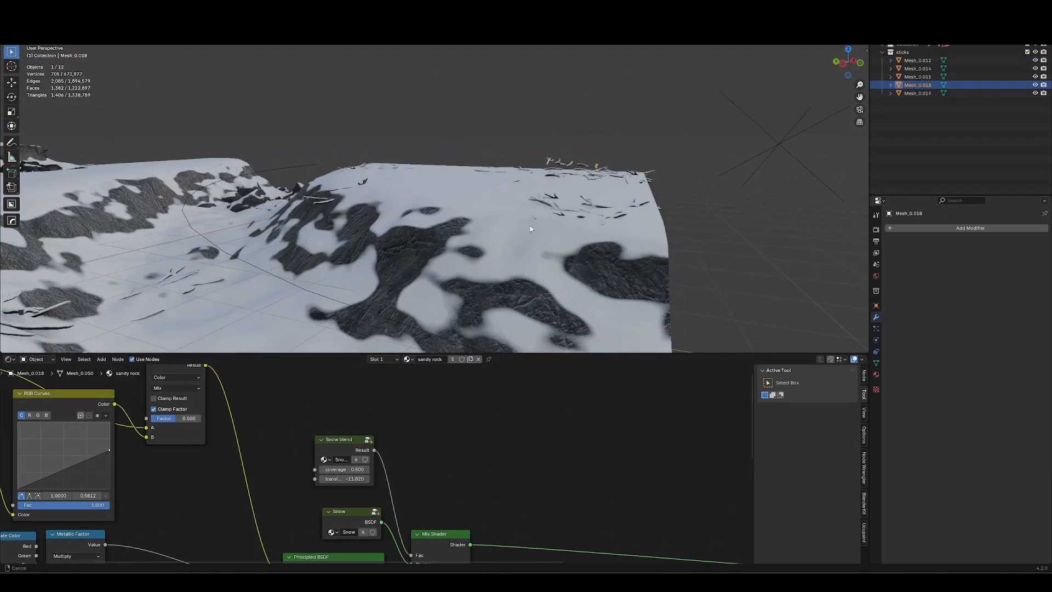
- Place the straight stone wall Mesh_0.010 near the back of the snowy plateau, moving it horizontally and rotating it around Z
{"action": "middle_click_drag", "start_coordinate": [530, 229], "coordinate": [445, 239]}
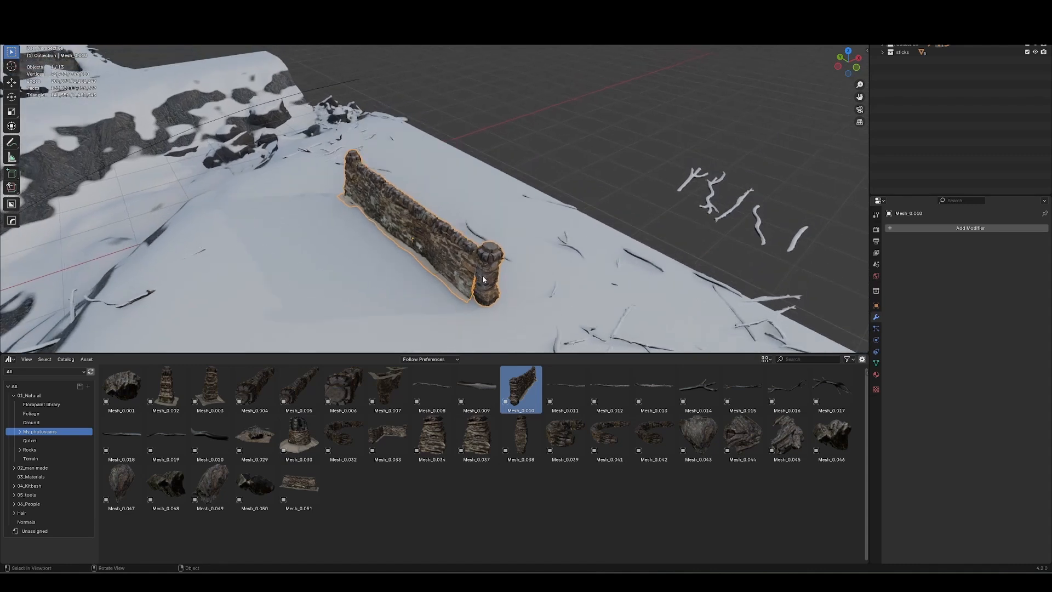
{"action": "key", "text": "r"}
{"action": "key", "text": "z"}
{"action": "left_click", "coordinate": [466, 234]}
{"action": "key", "text": "g"}
{"action": "key", "text": "shift+z"}
{"action": "left_click", "coordinate": [447, 183]}
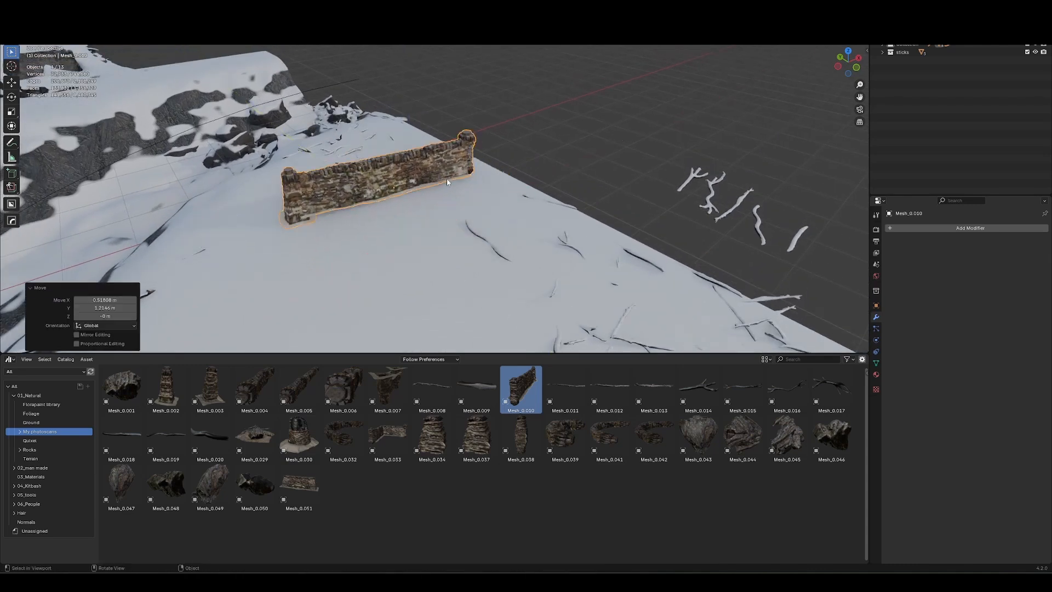
{"action": "key", "text": "r"}
{"action": "key", "text": "z"}
{"action": "left_click", "coordinate": [524, 198]}
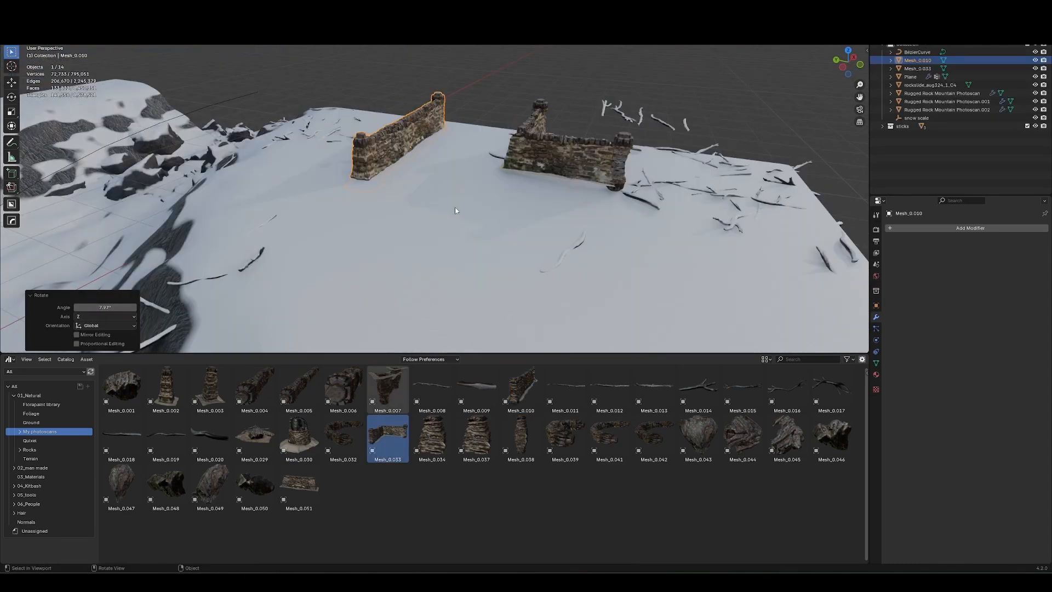
- Select the straight and corner stone walls together for material editing
{"action": "left_click", "coordinate": [547, 155]}
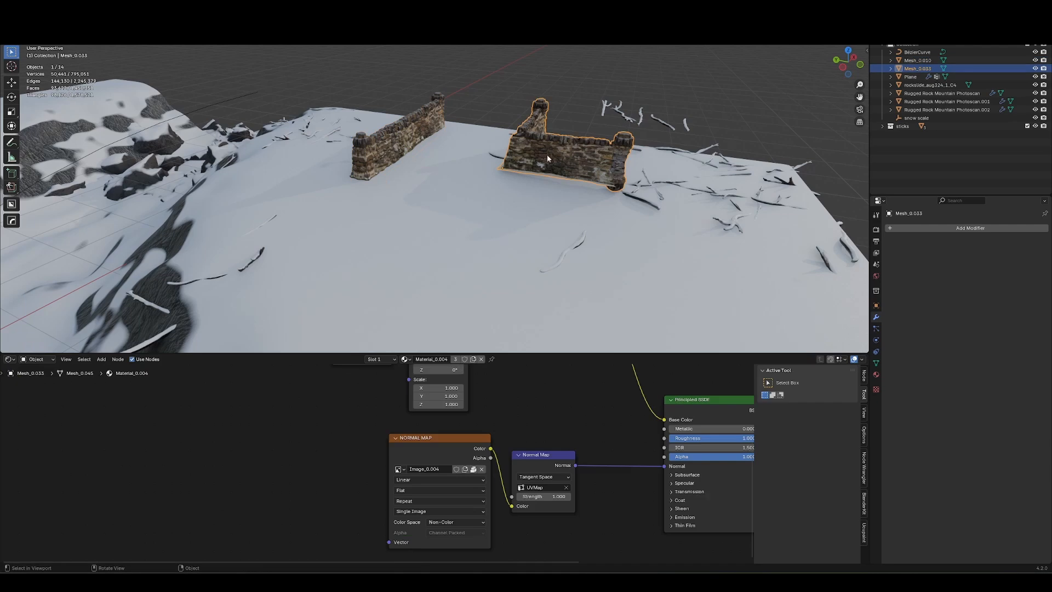
{"action": "left_click", "coordinate": [390, 155]}
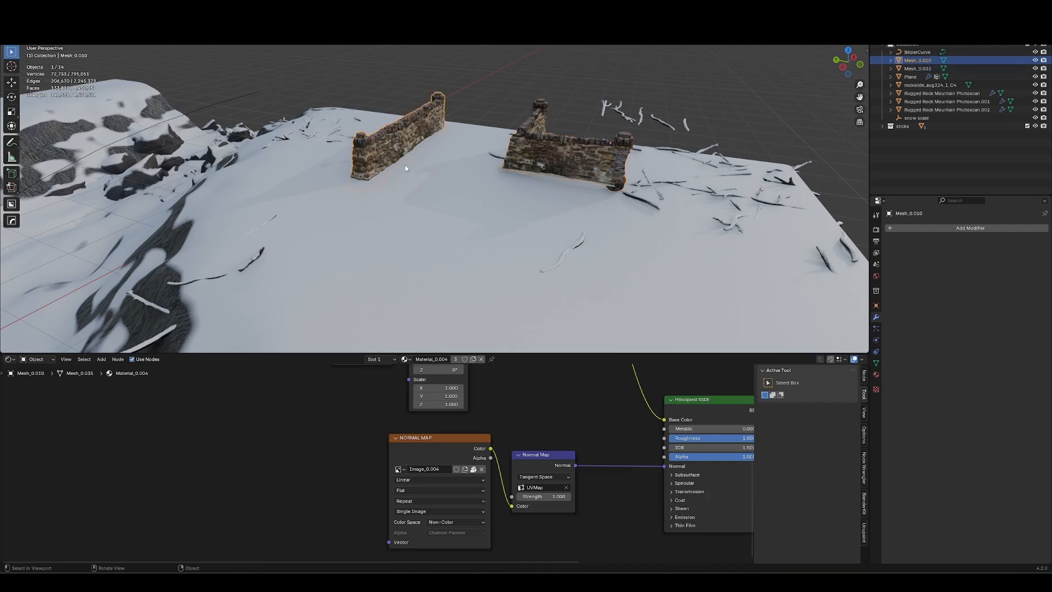
{"action": "left_click", "coordinate": [604, 165], "text": "shift"}
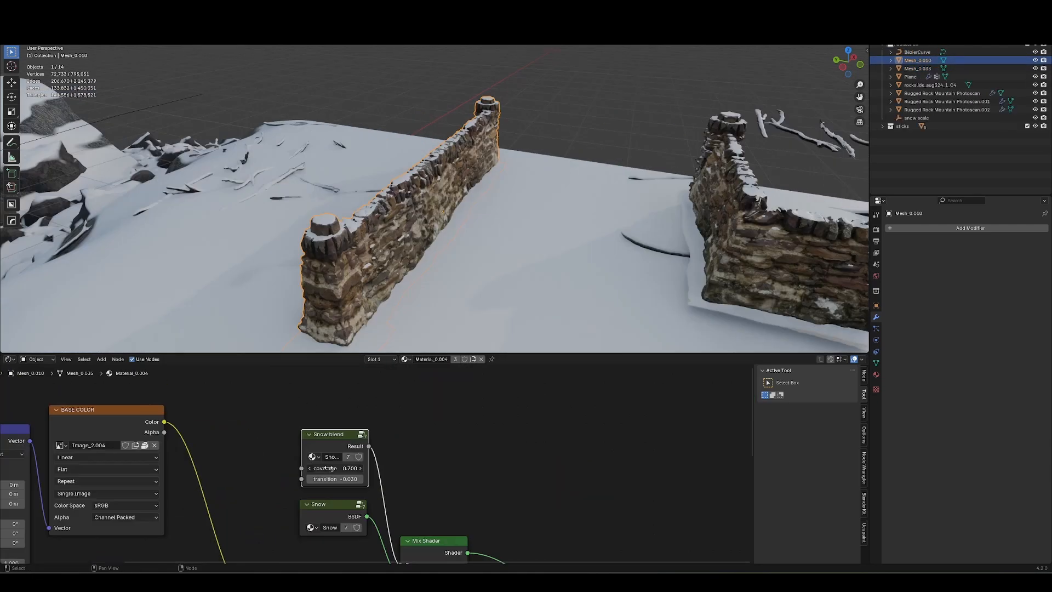
- Lower the corner wall along Z into the snow and select the straight wall
{"action": "key", "text": "g"}
{"action": "key", "text": "z"}
{"action": "left_click", "coordinate": [633, 283]}
{"action": "left_click", "coordinate": [447, 185]}
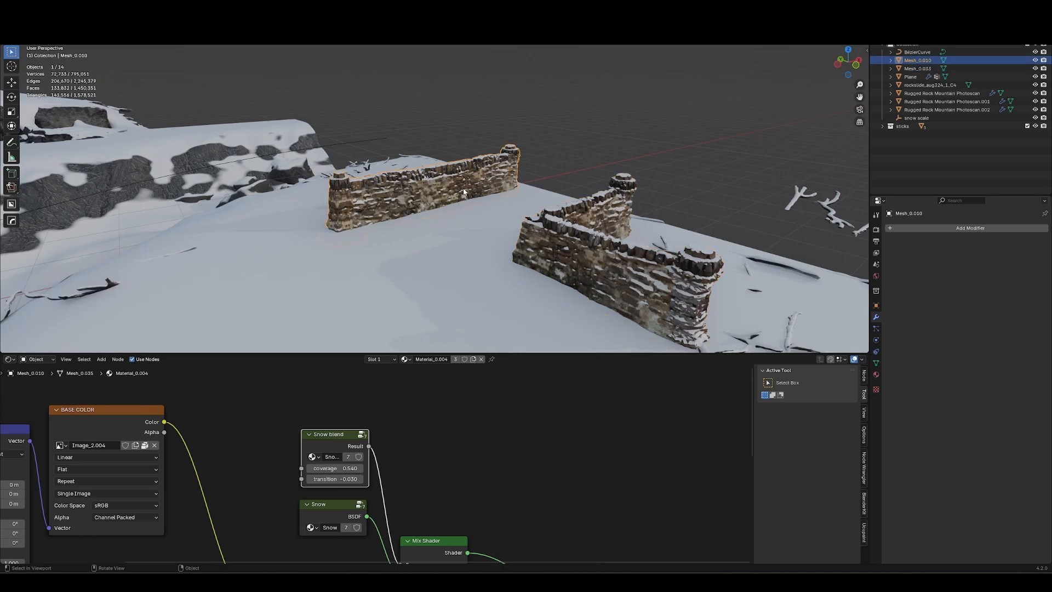
- Lower the straight stone wall about 0.04 m along Z into the snow and search the commands for "snow"
{"action": "key", "text": "g"}
{"action": "key", "text": "z"}
{"action": "left_click", "coordinate": [448, 189]}
{"action": "middle_click_drag", "start_coordinate": [450, 192], "coordinate": [497, 241]}
{"action": "scroll", "coordinate": [490, 226], "scroll_direction": "up", "scroll_amount": 3}
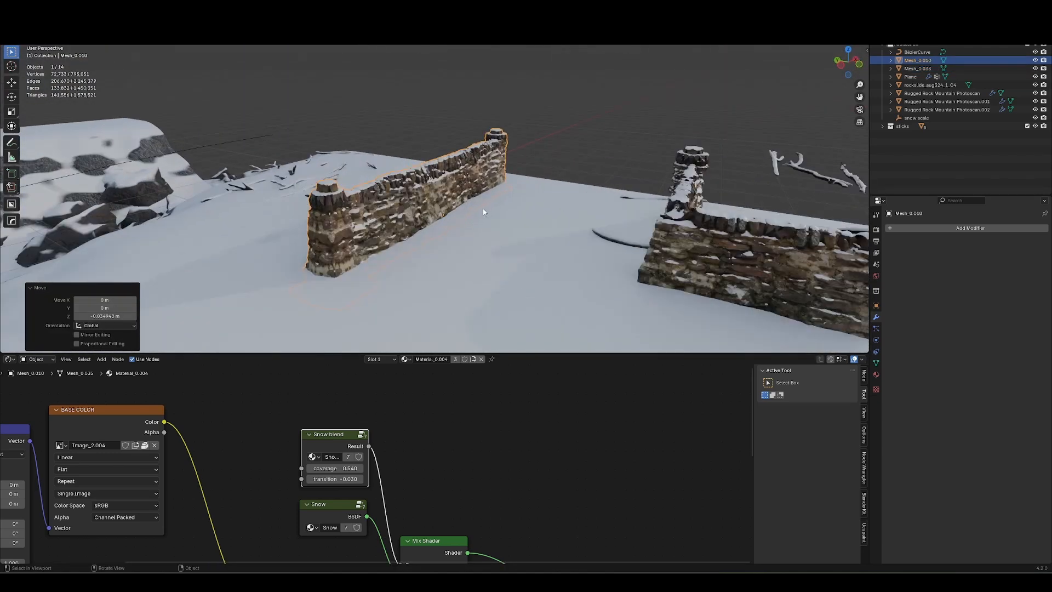
{"action": "key", "text": "F3"}
{"action": "type", "text": "snow"}
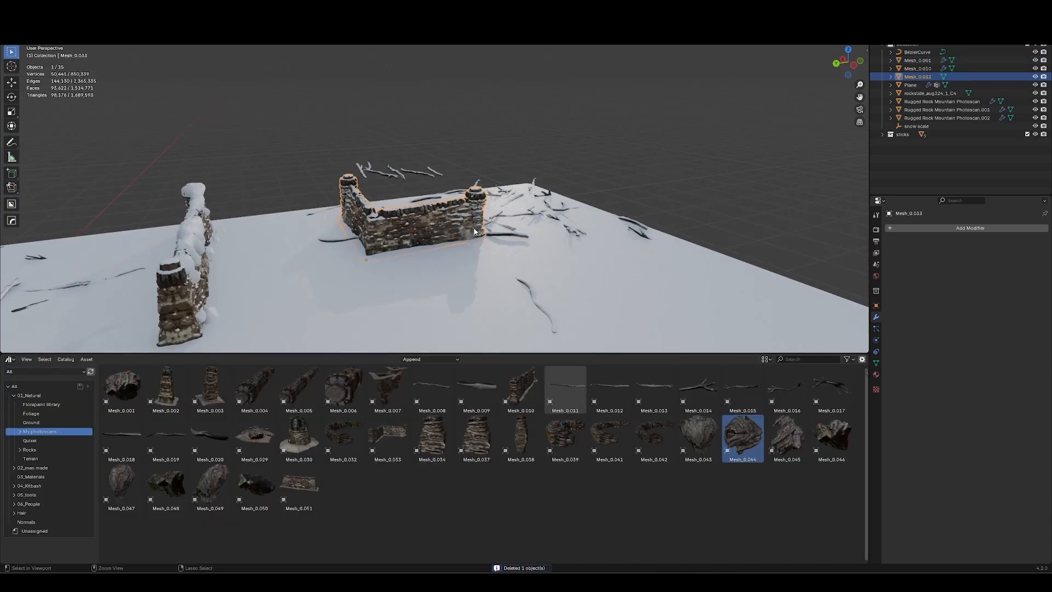
- Select the straight wall and set the Snow size of its Cover in snow modifier to 0.1 m
{"action": "middle_click_drag", "start_coordinate": [474, 231], "coordinate": [427, 227]}
{"action": "left_click", "coordinate": [249, 192]}
{"action": "middle_click_drag", "start_coordinate": [307, 178], "coordinate": [378, 225], "text": "shift"}
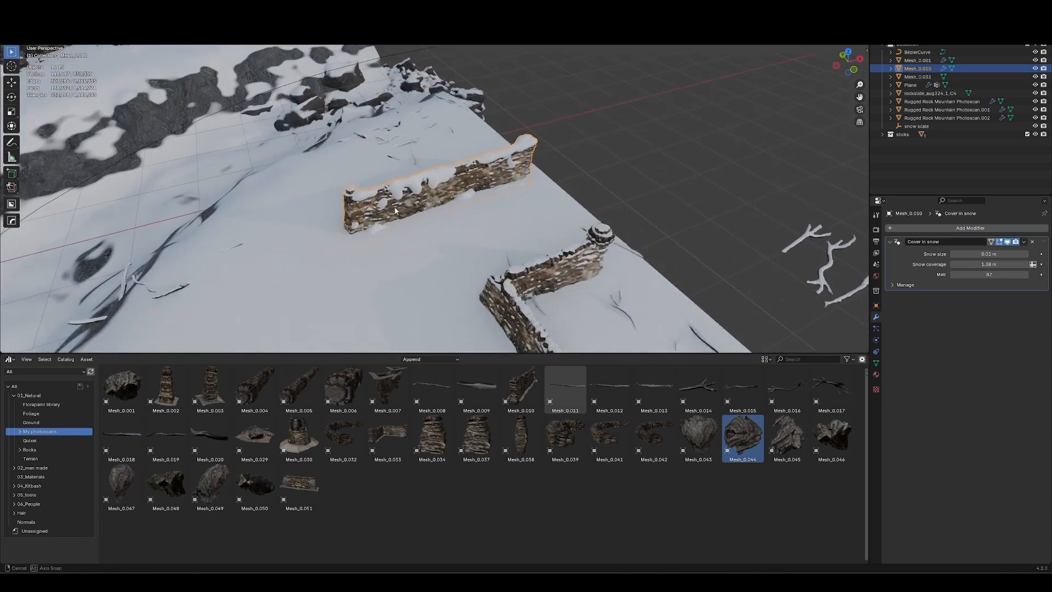
{"action": "scroll", "coordinate": [384, 225], "scroll_direction": "up", "scroll_amount": 2}
{"action": "left_click", "coordinate": [999, 253]}
{"action": "type", "text": "0.1"}
{"action": "key", "text": "Return"}
- Scale the straight wall up to about 4.6 times its size and apply the scale
{"action": "key", "text": "s"}
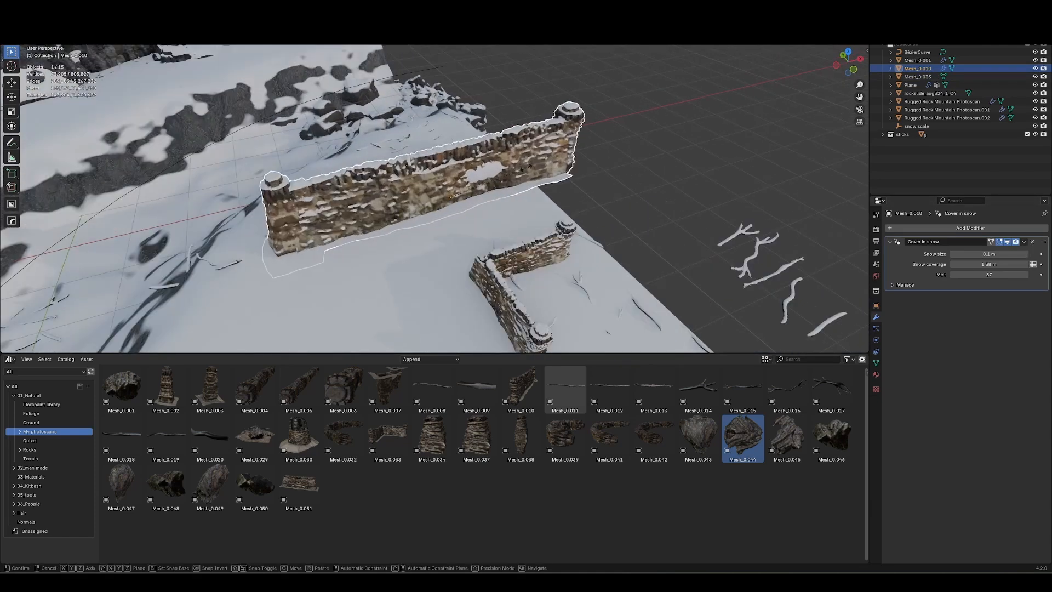
{"action": "left_click", "coordinate": [624, 156]}
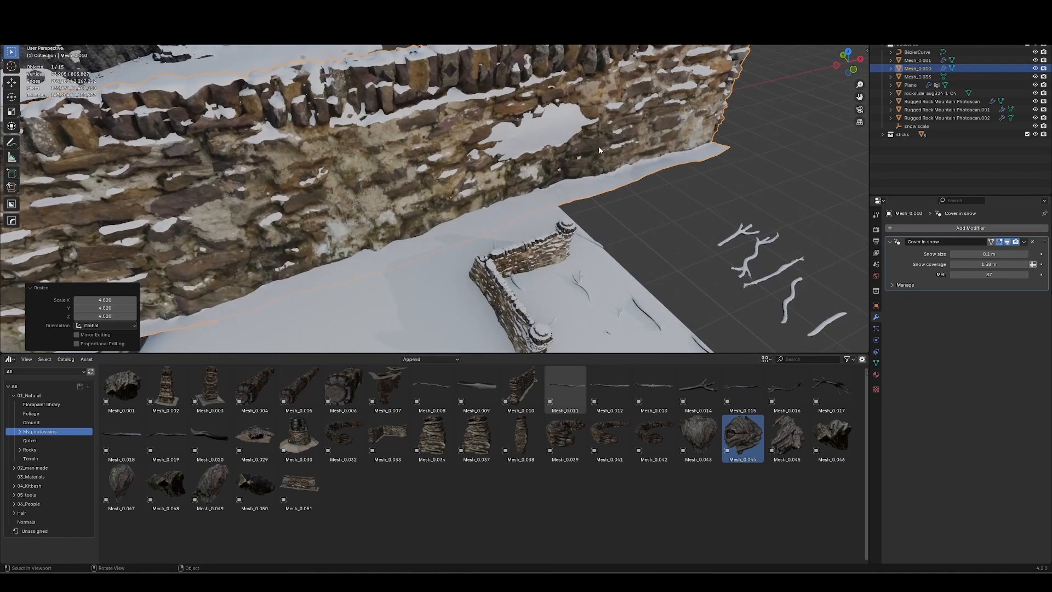
{"action": "key", "text": "ctrl+a"}
{"action": "left_click", "coordinate": [599, 150]}
{"action": "scroll", "coordinate": [547, 191], "scroll_direction": "down", "scroll_amount": 4}
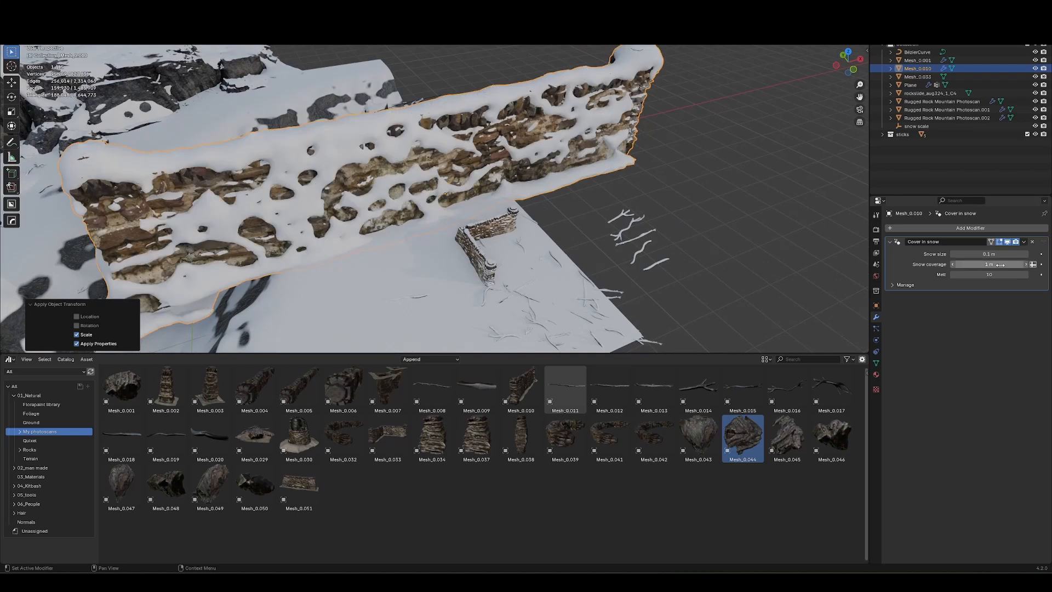
- Set the straight wall's Snow coverage to 0.5 m and scale the wall down by a factor of 0.175
{"action": "type", "text": "0.5"}
{"action": "key", "text": "Return"}
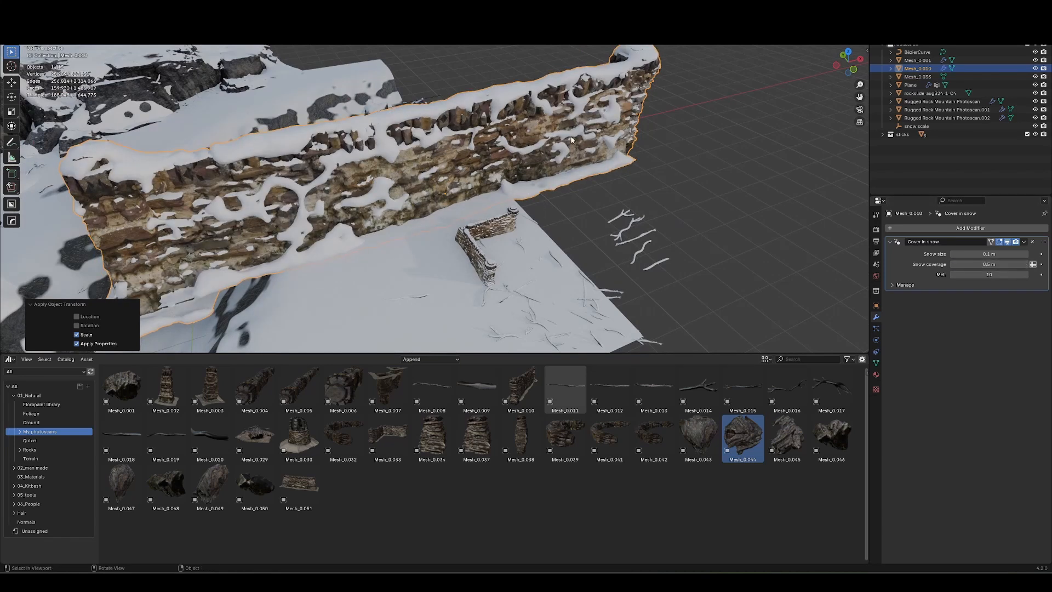
{"action": "key", "text": "s"}
{"action": "left_click", "coordinate": [495, 199]}
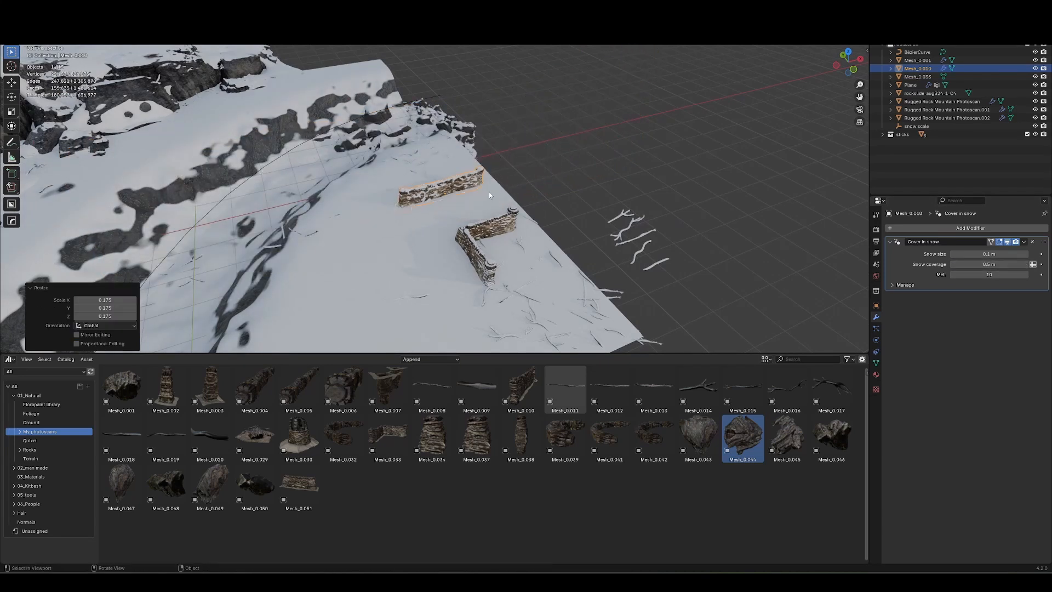
- Raise the straight wall's Snow size to 0.2 m and adjust its Melt and Snow coverage values
{"action": "scroll", "coordinate": [495, 198], "scroll_direction": "up", "scroll_amount": 6}
{"action": "middle_click_drag", "start_coordinate": [495, 199], "coordinate": [607, 174]}
{"action": "left_click_drag", "start_coordinate": [981, 254], "coordinate": [990, 254]}
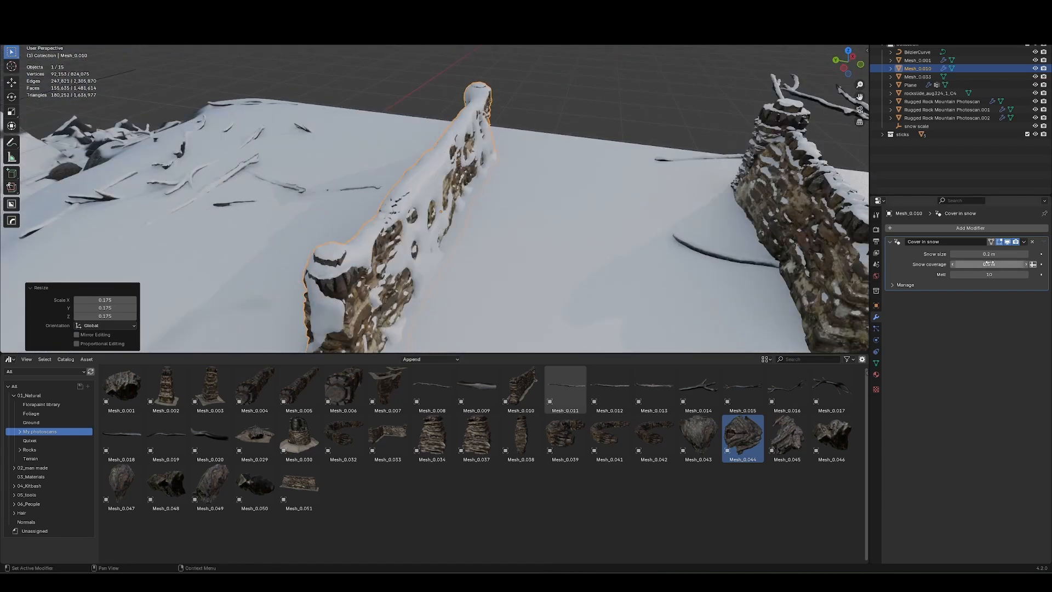
{"action": "left_click", "coordinate": [990, 274]}
{"action": "type", "text": "49"}
{"action": "key", "text": "Return"}
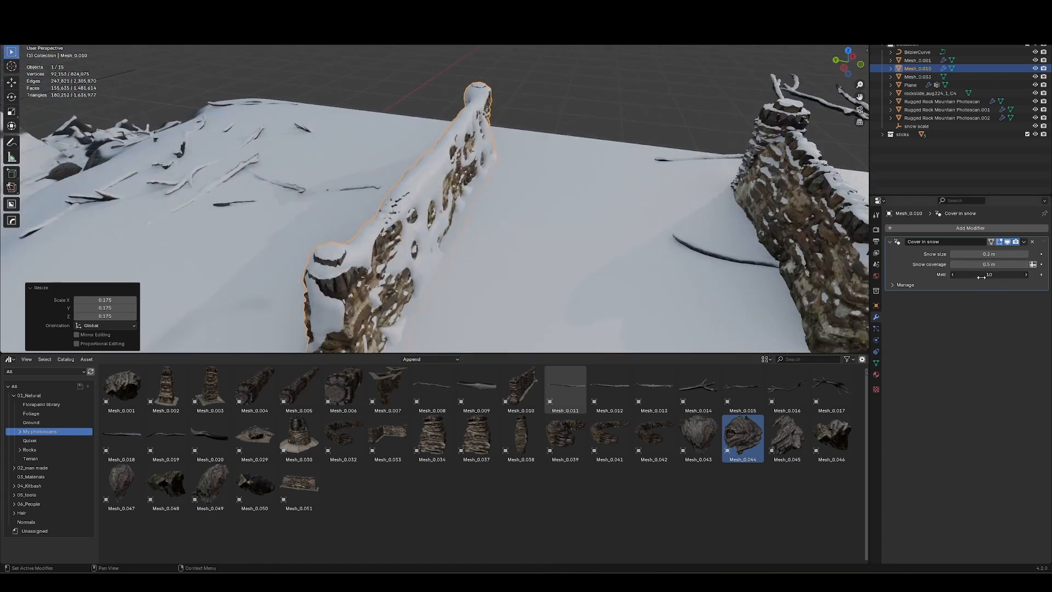
{"action": "left_click_drag", "start_coordinate": [996, 265], "coordinate": [1013, 265]}
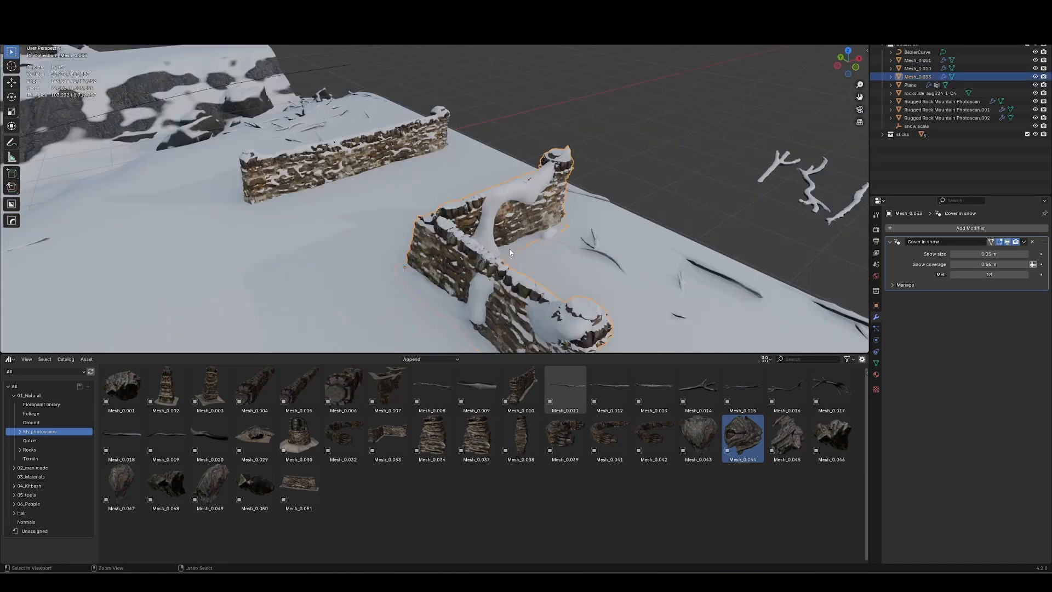
- Scale the enlarged corner wall Mesh_0.033 down by a factor of 0.168
{"action": "middle_click_drag", "start_coordinate": [350, 236], "coordinate": [483, 210]}
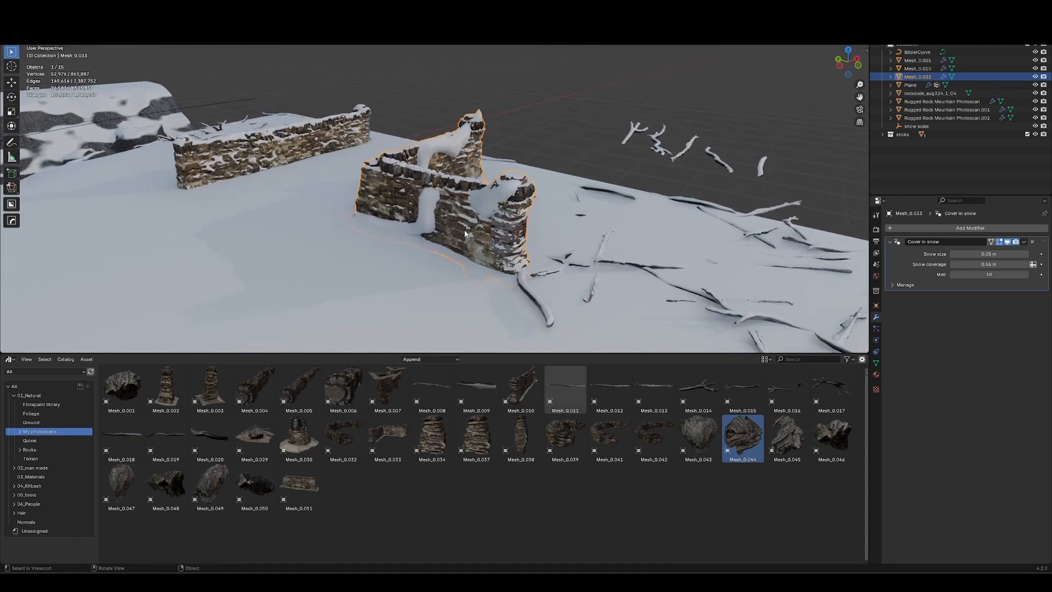
{"action": "key", "text": "r"}
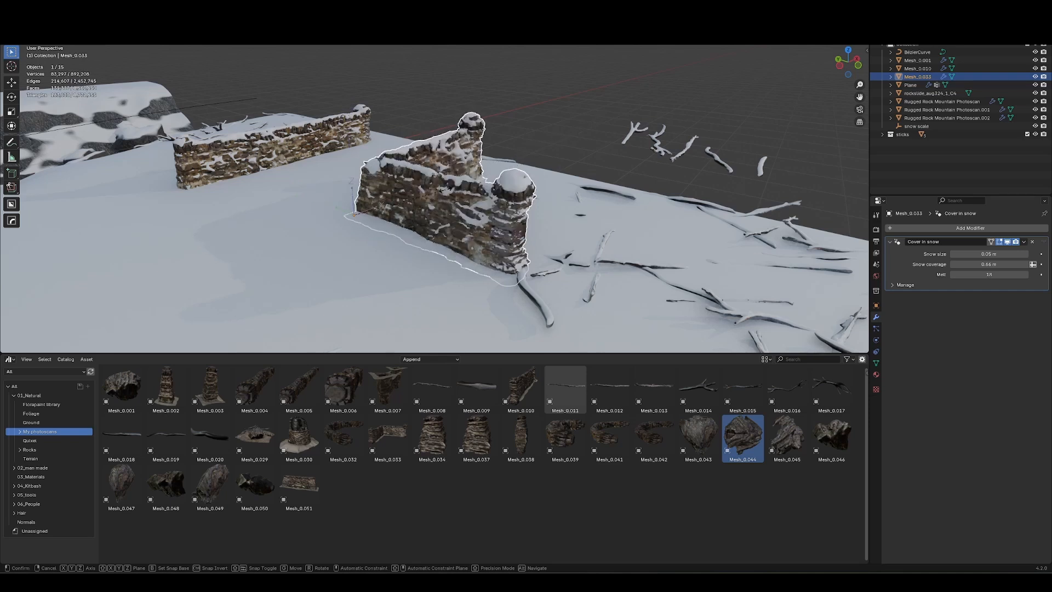
{"action": "left_click", "coordinate": [417, 203]}
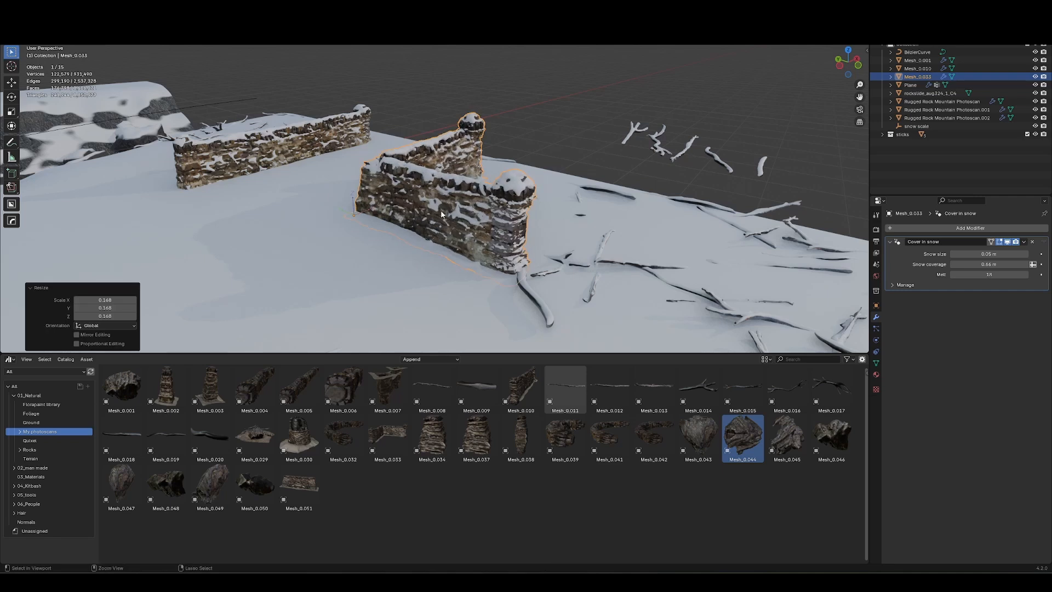
{"action": "key", "text": "ctrl+period"}
{"action": "middle_click_drag", "start_coordinate": [542, 226], "coordinate": [559, 239]}
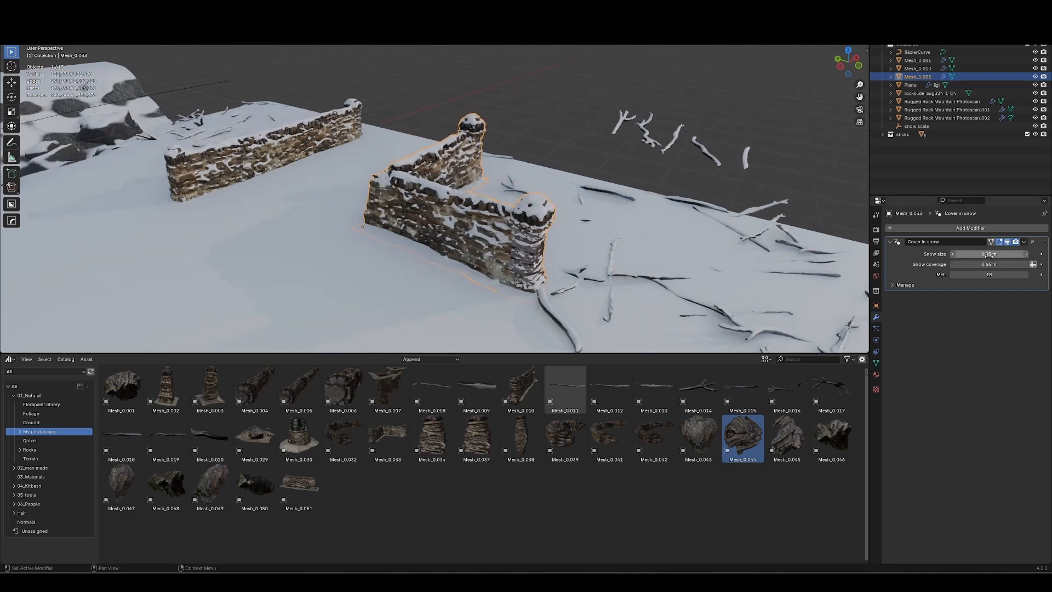
- Tune the corner wall's snow cover to 0.69 m coverage and Melt 22, trying a Snow size of 0.1 m before settling on 0.05 m
{"action": "type", "text": "0.1"}
{"action": "key", "text": "Return"}
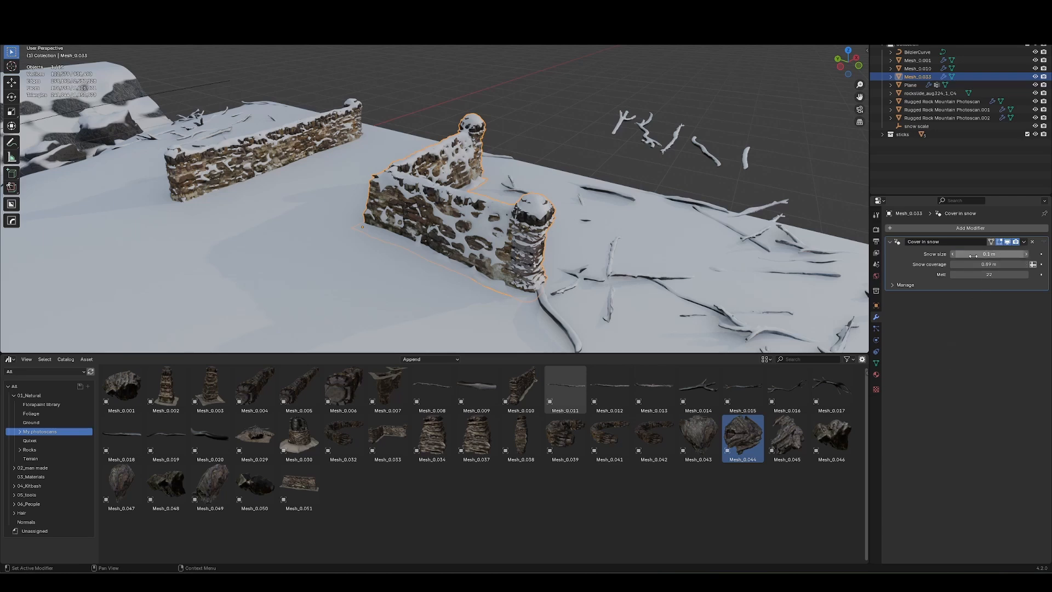
{"action": "left_click", "coordinate": [999, 254]}
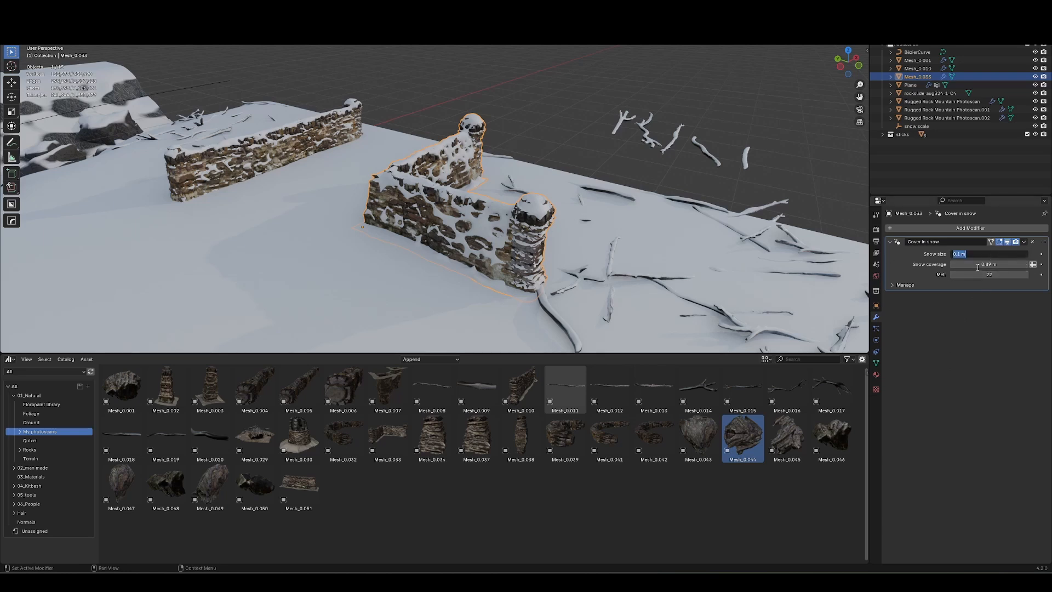
{"action": "type", "text": ".05"}
{"action": "key", "text": "Return"}
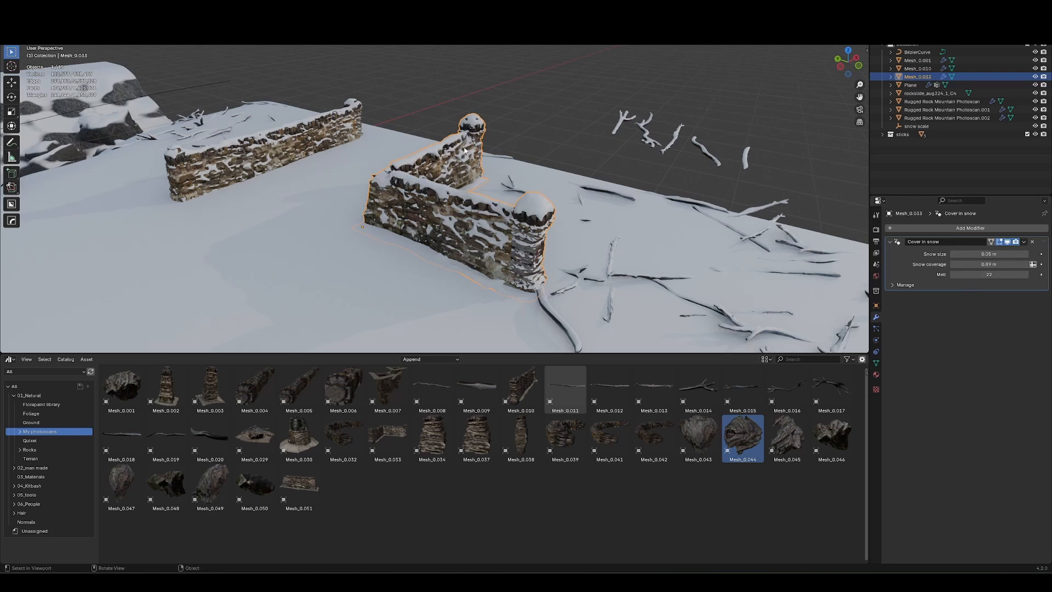
{"action": "middle_click_drag", "start_coordinate": [464, 150], "coordinate": [454, 164]}
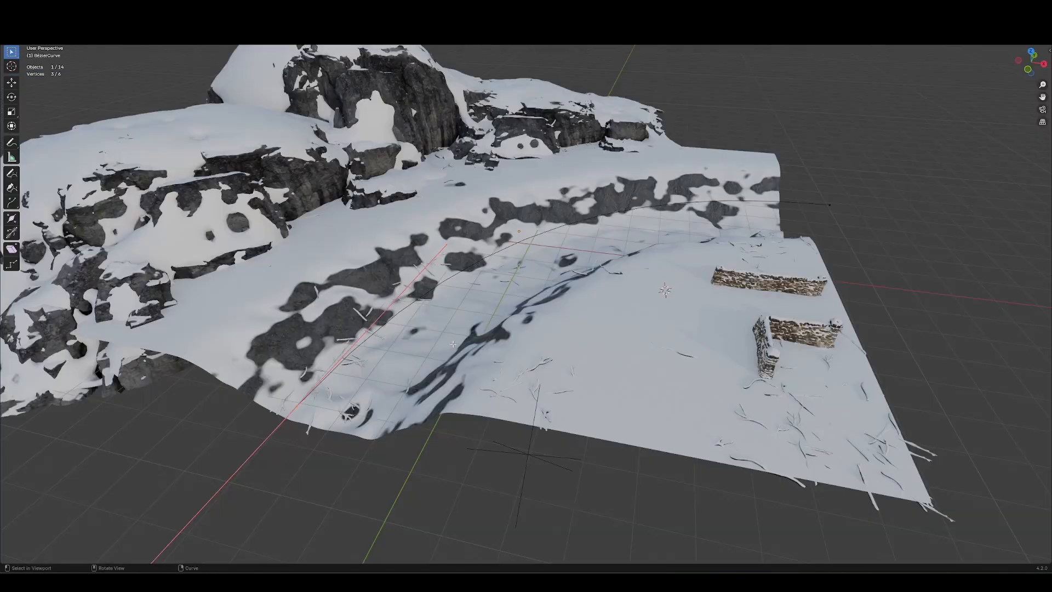
- Move the trench curve's selected control point about 0.11 m along X and return to Object Mode
{"action": "middle_click_drag", "start_coordinate": [494, 307], "coordinate": [428, 331]}
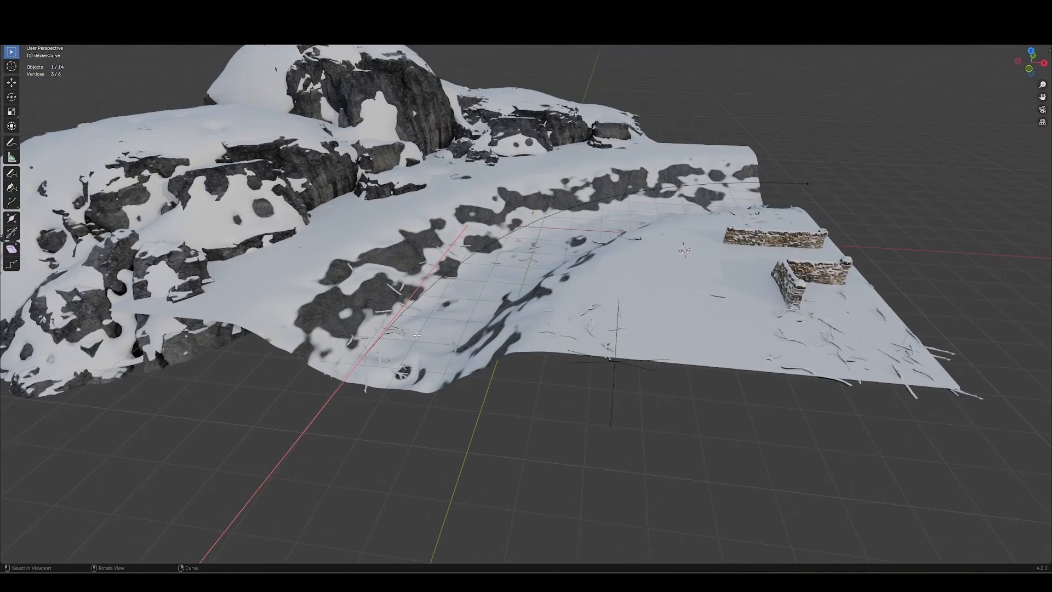
{"action": "scroll", "coordinate": [455, 345], "scroll_direction": "up", "scroll_amount": 2}
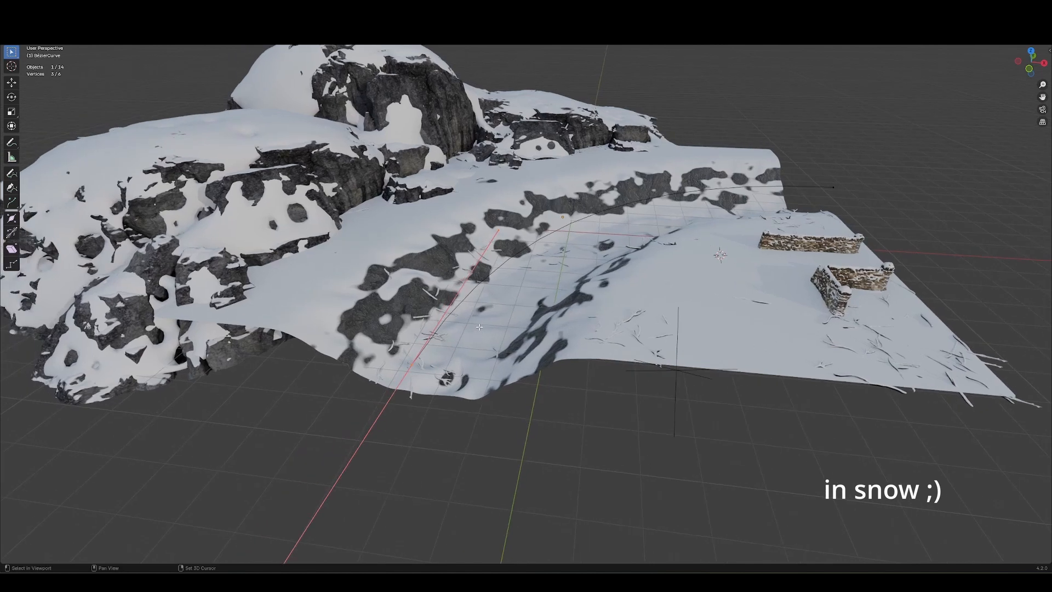
{"action": "key", "text": "g"}
{"action": "key", "text": "x"}
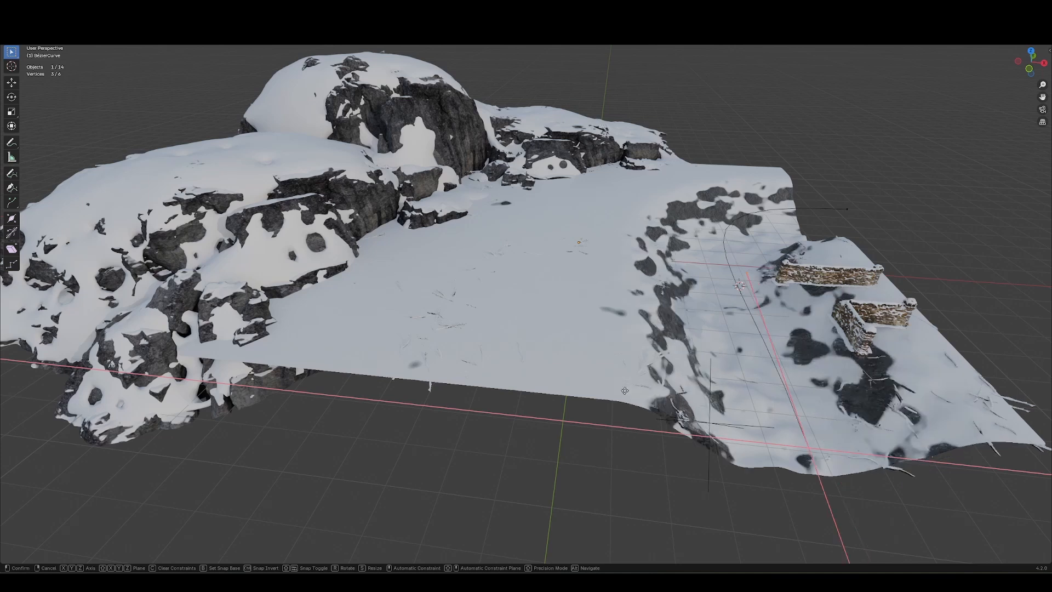
{"action": "left_click", "coordinate": [474, 384]}
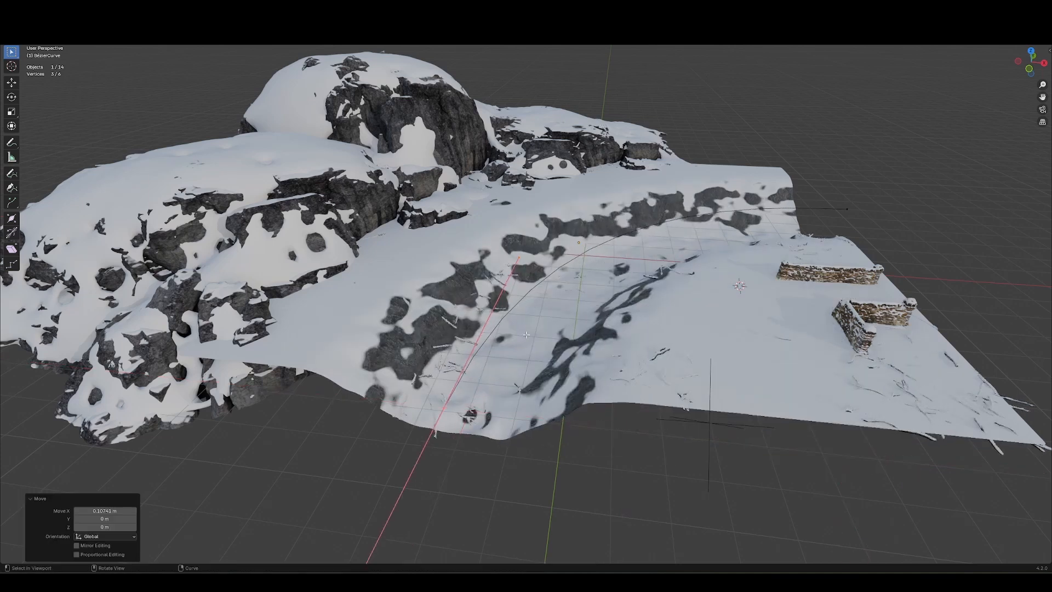
{"action": "middle_click_drag", "start_coordinate": [475, 384], "coordinate": [434, 327]}
{"action": "key", "text": "Tab"}
{"action": "scroll", "coordinate": [435, 327], "scroll_direction": "up", "scroll_amount": 1}
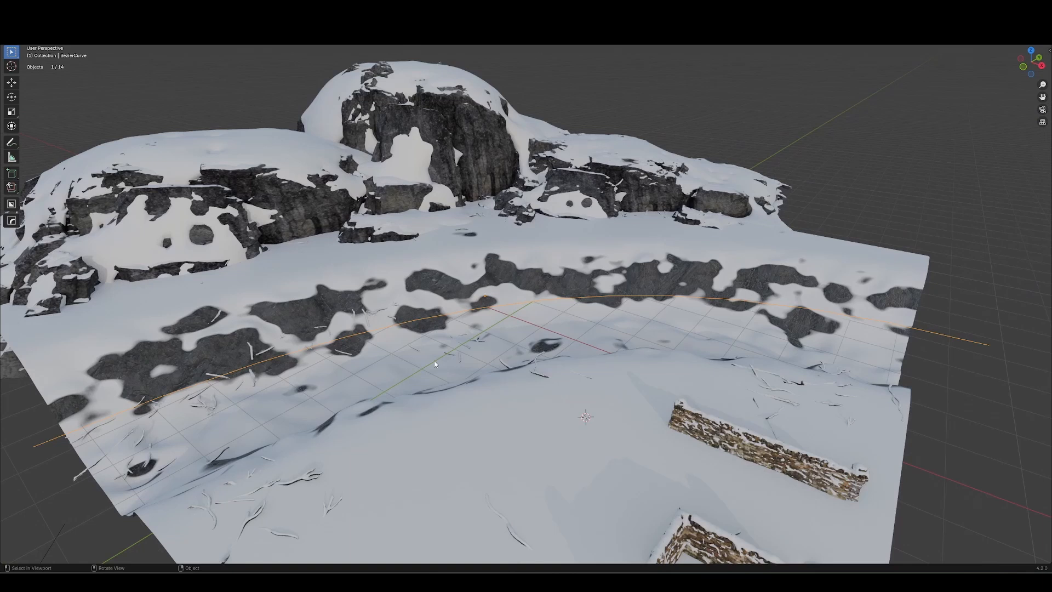
- Select the snowy terrain plane and restore the multi-editor layout from the maximized viewport
{"action": "left_click", "coordinate": [485, 318]}
{"action": "middle_click_drag", "start_coordinate": [486, 317], "coordinate": [556, 265]}
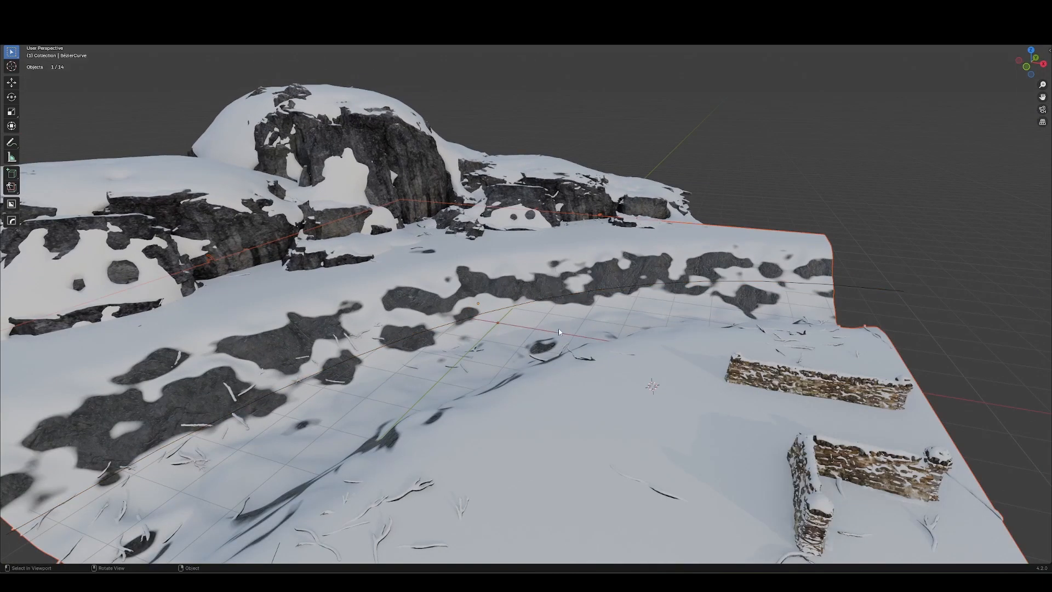
{"action": "key", "text": "ctrl+space"}
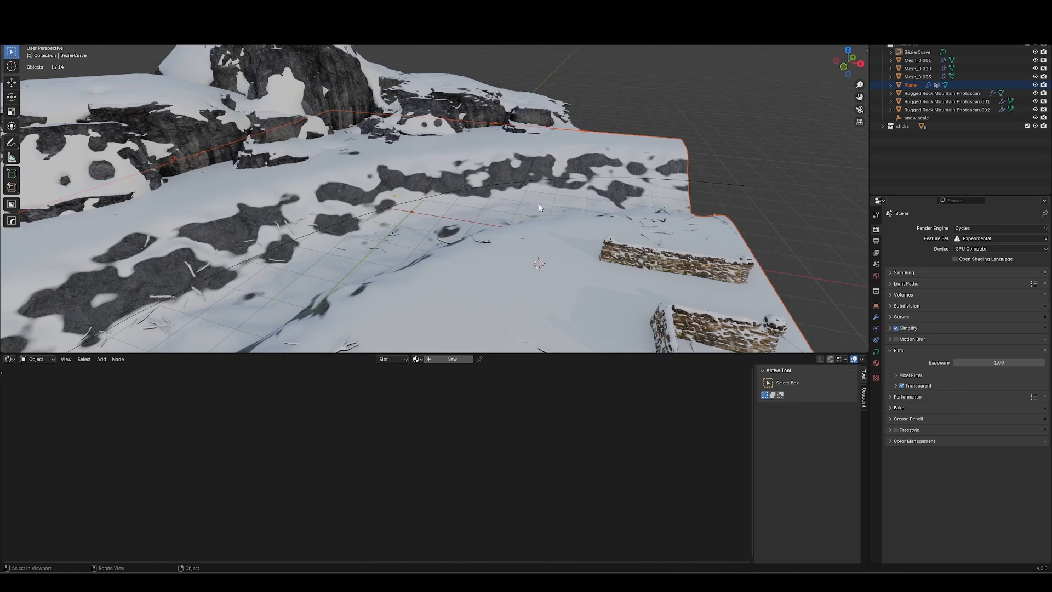
{"action": "middle_click_drag", "start_coordinate": [540, 208], "coordinate": [483, 190]}
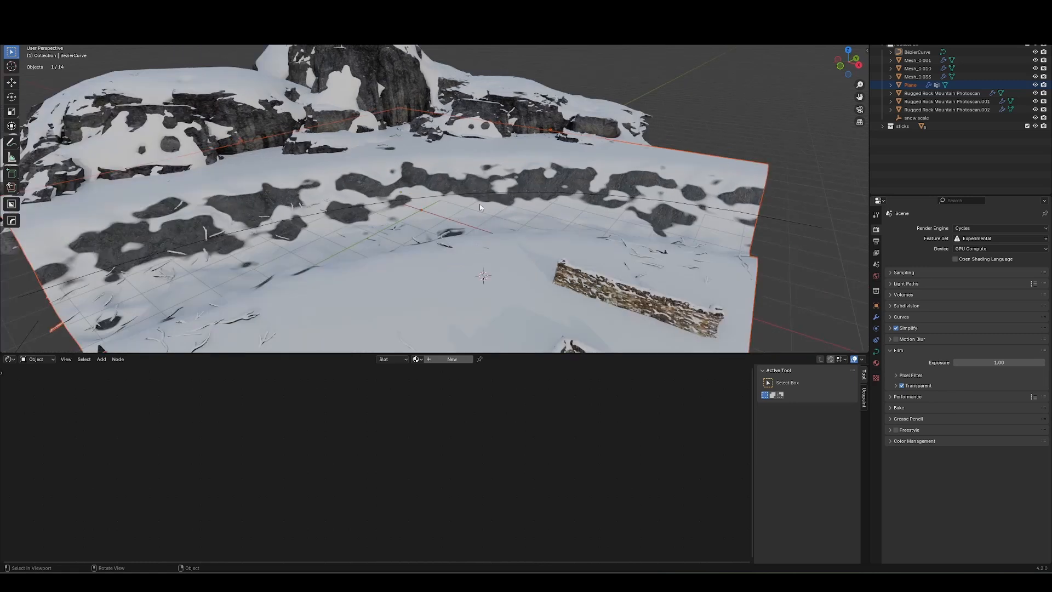